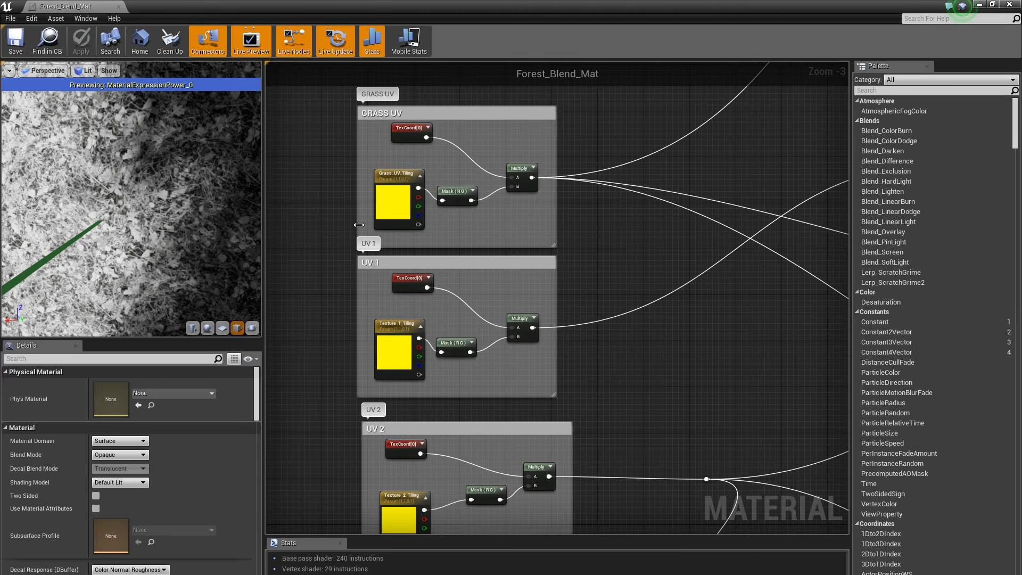
Step: Examine the UV, albedo and normal node groups in the Forest_Blend_Mat material graph
scroll(708, 318, down, 5)
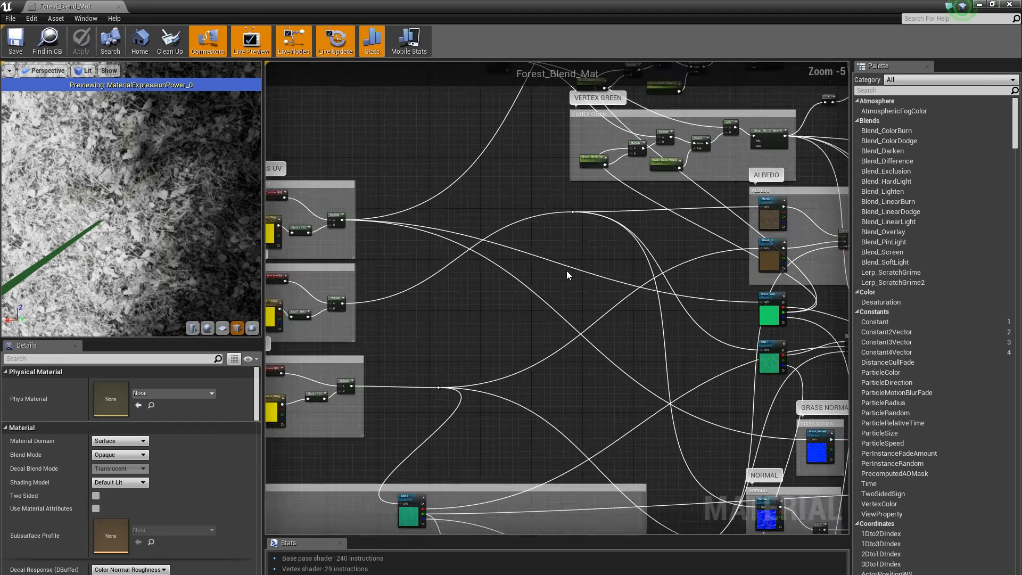
scroll(668, 321, up, 6)
right_drag(554, 283, 477, 166)
scroll(406, 322, down, 2)
right_drag(406, 322, 671, 115)
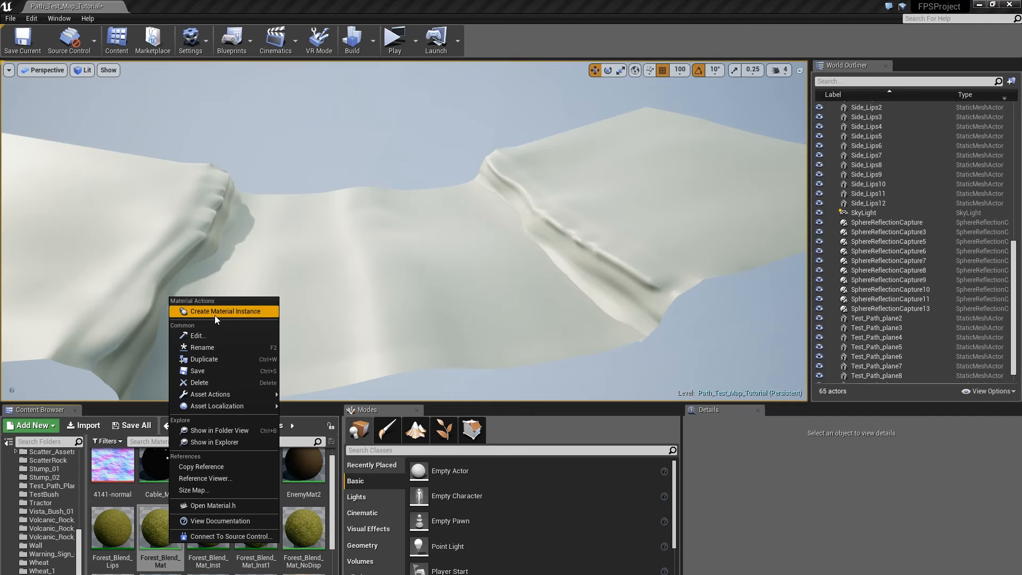
Step: Create a material instance from Forest_Blend_Mat and name it Forest_Ground_Tutorial
click(215, 314)
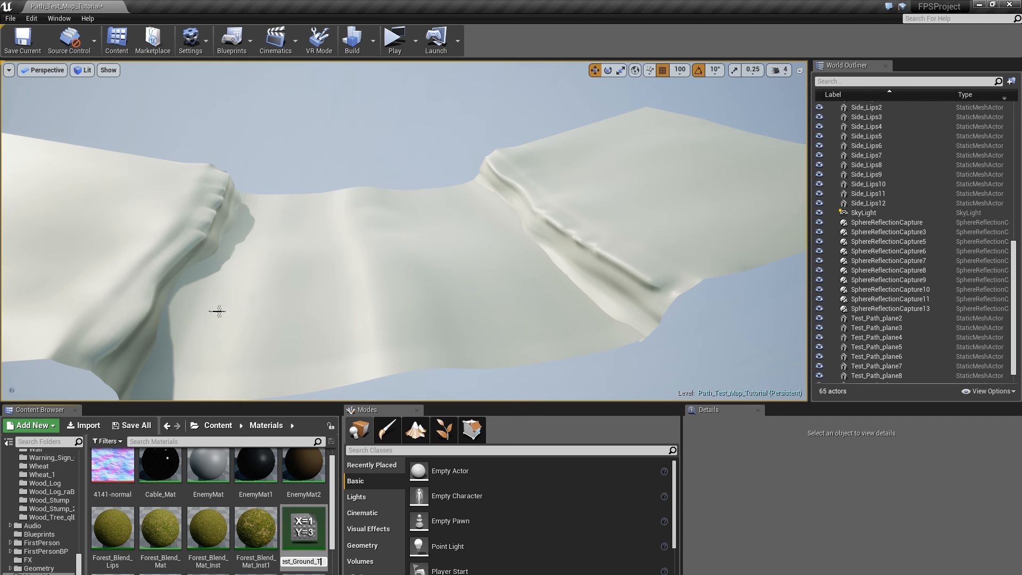
text(Forest_Ground_Tutorial)
key(Return)
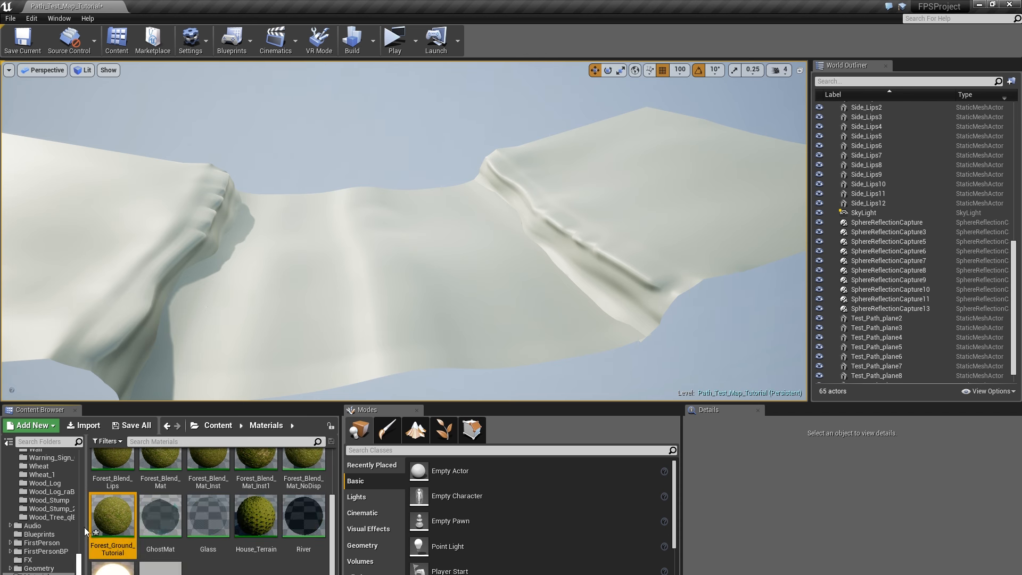
Step: Apply the Forest_Ground_Tutorial material instance to the central ground plane and view the textured surface from closer up
drag(110, 525, 388, 259)
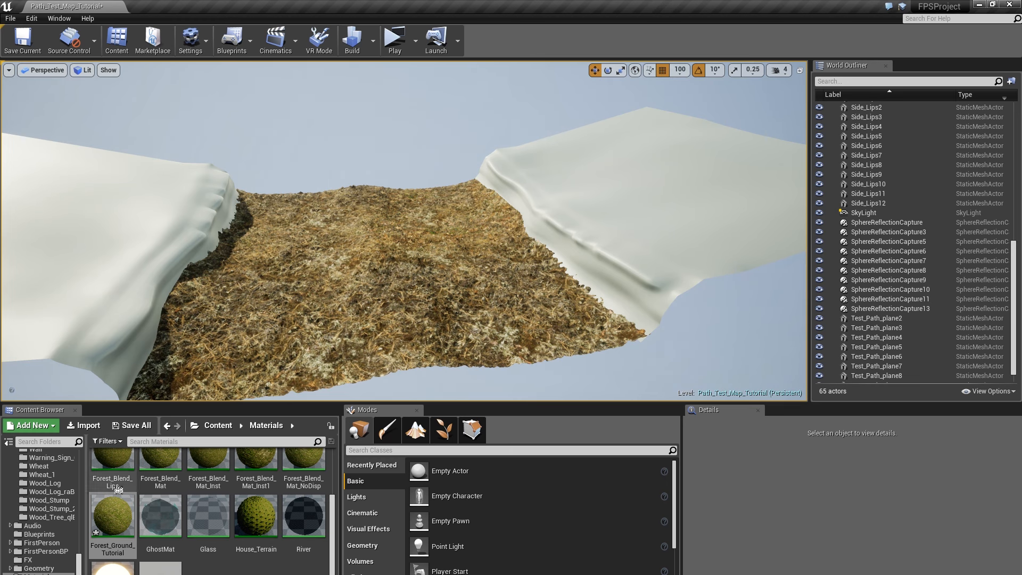
right_drag(330, 276, 313, 320)
key(w)
key(w)
key(s)
key(s)
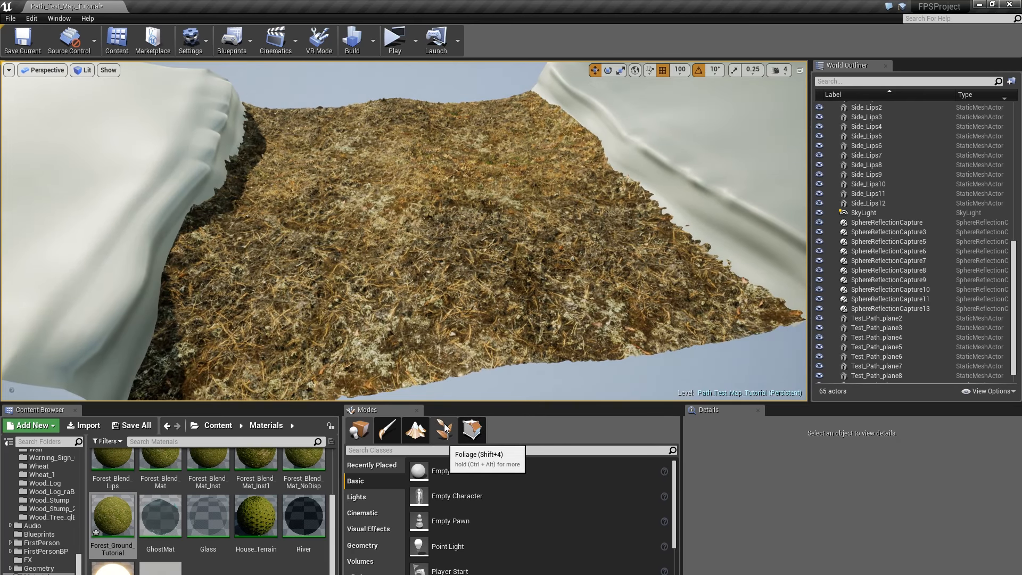
Step: Enter mesh paint mode for vertex color painting and select the central ground plane Test_Path_plane8
click(395, 433)
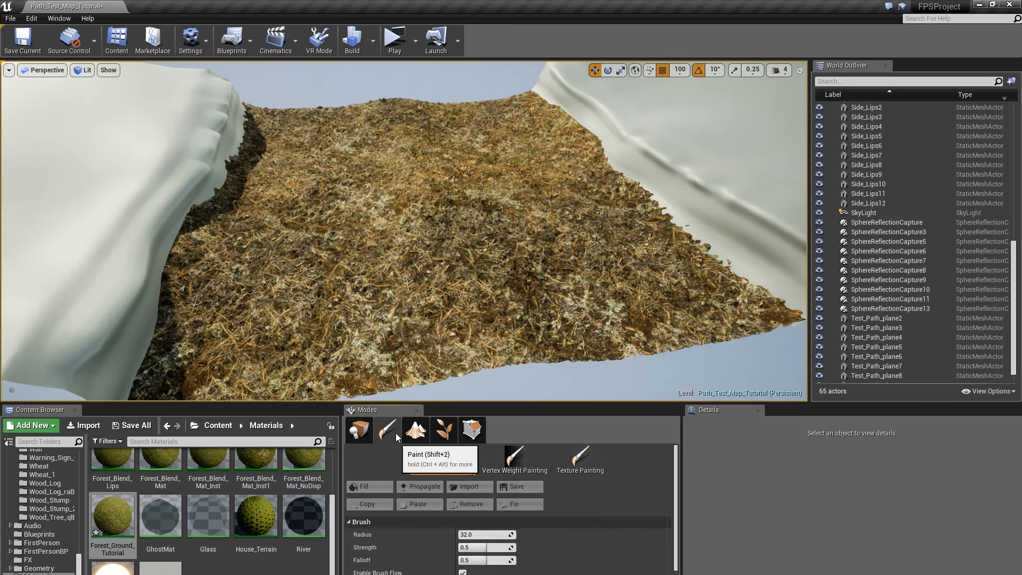
click(498, 291)
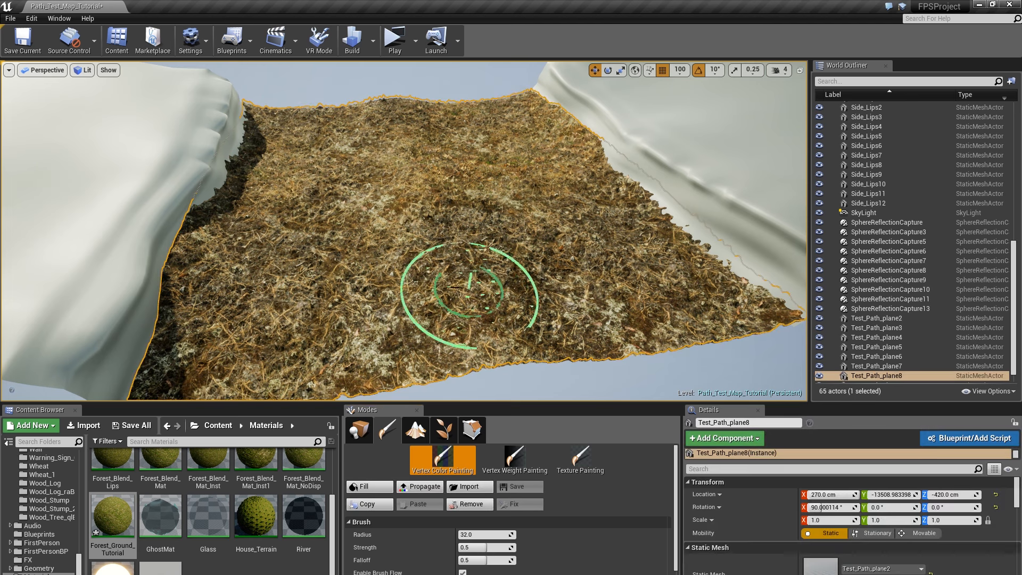
mouse_move(450, 195)
right_down()
mouse_move(413, 191)
mouse_move(420, 186)
right_up()
key(d)
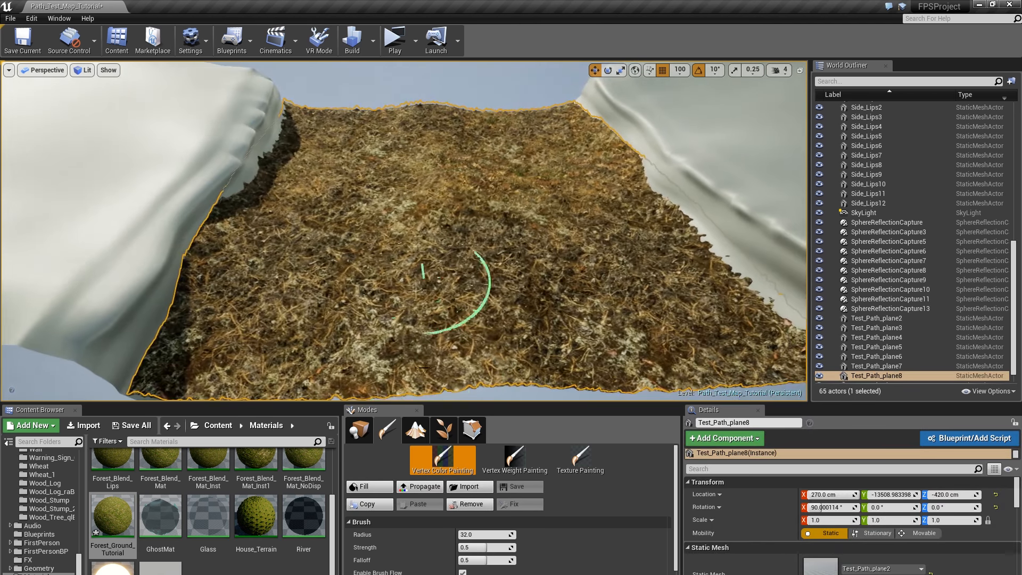
Step: Set the vertex paint color to white with all channels at 1.0
scroll(437, 562, down, 4)
click(473, 573)
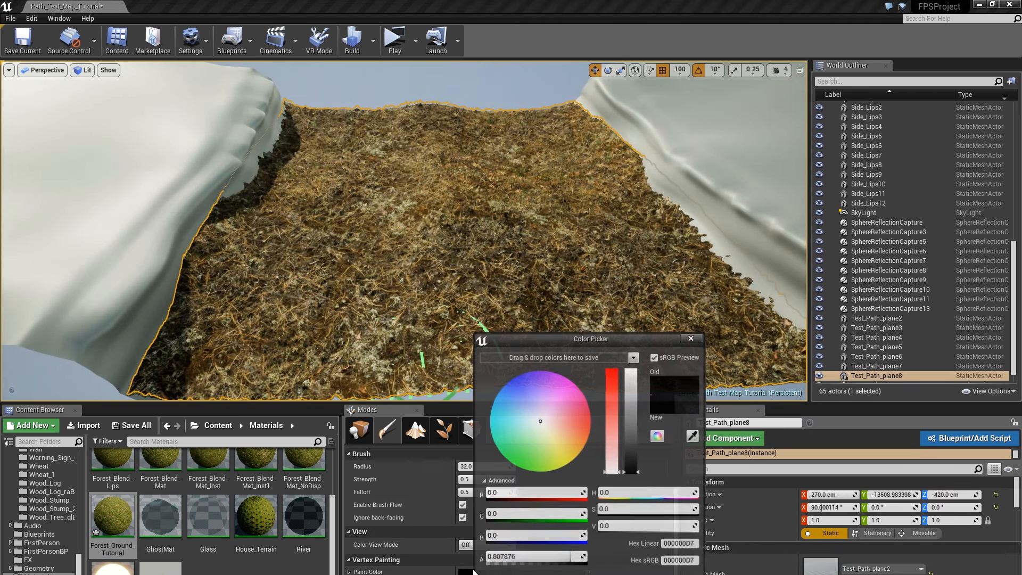
drag(637, 400, 632, 371)
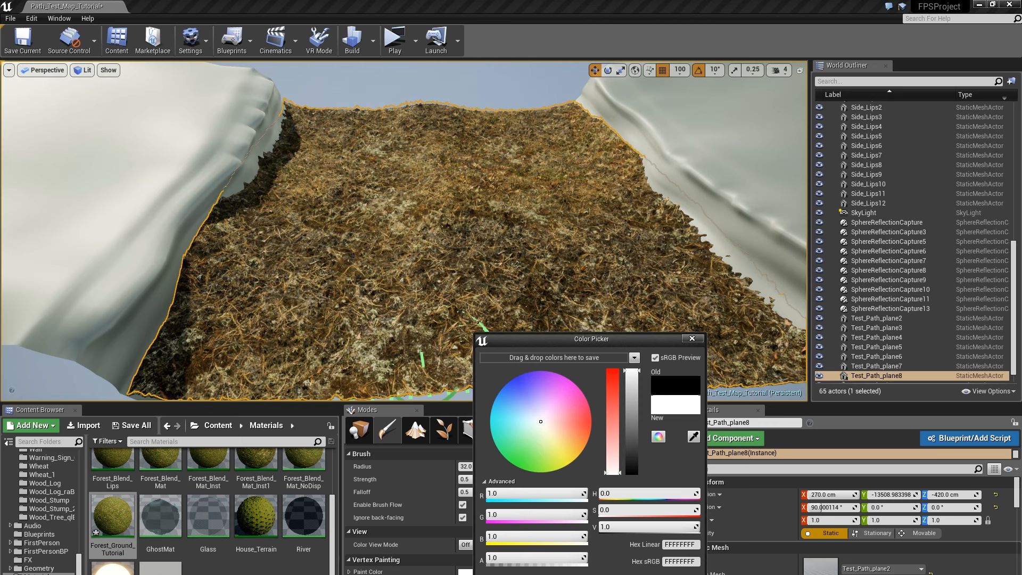
click(633, 574)
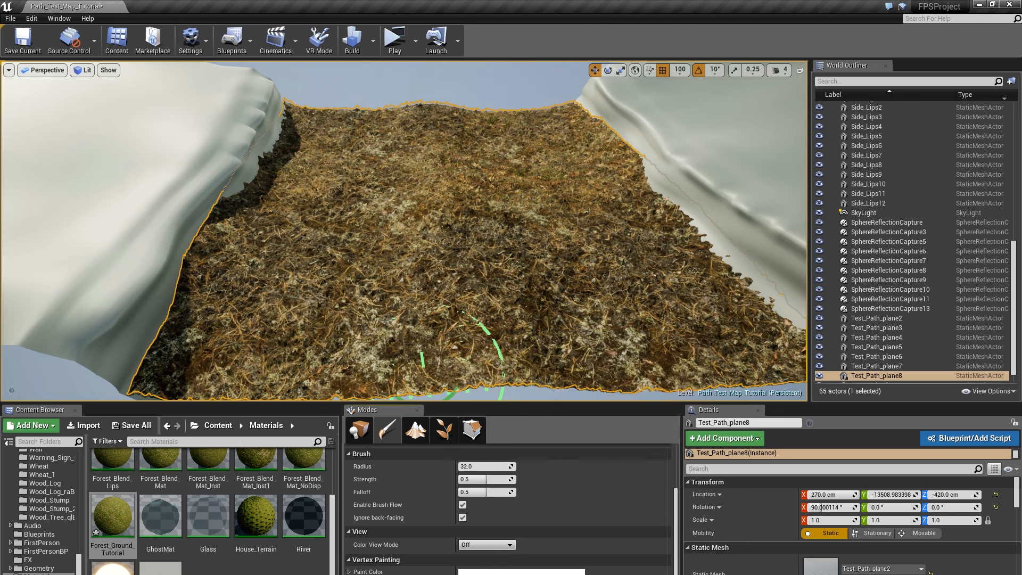
Step: Set the paint brush strength to 0.1
right_drag(479, 327, 479, 306)
click(475, 479)
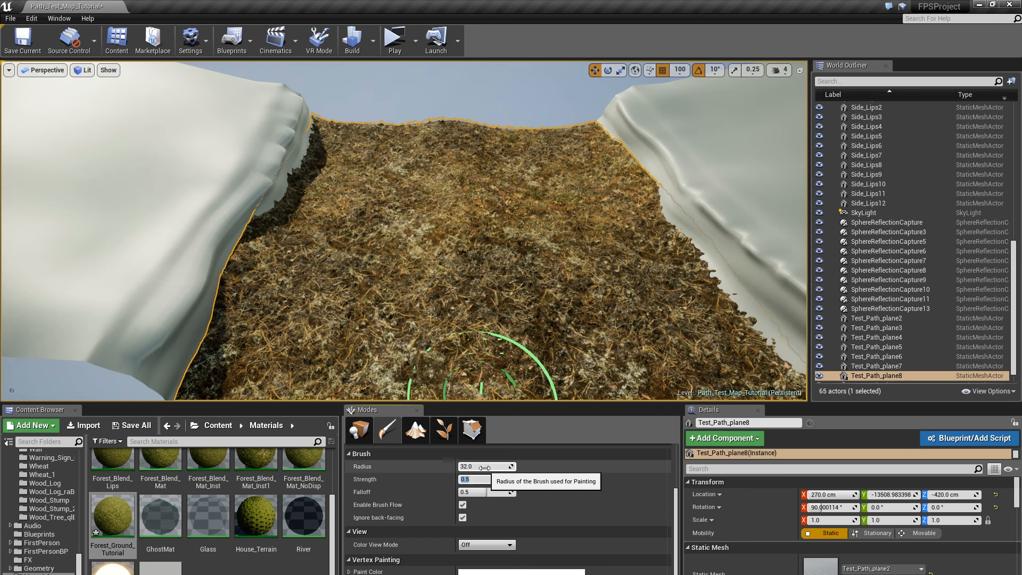
key(s)
right_drag(482, 298, 481, 311)
right_drag(496, 144, 496, 142)
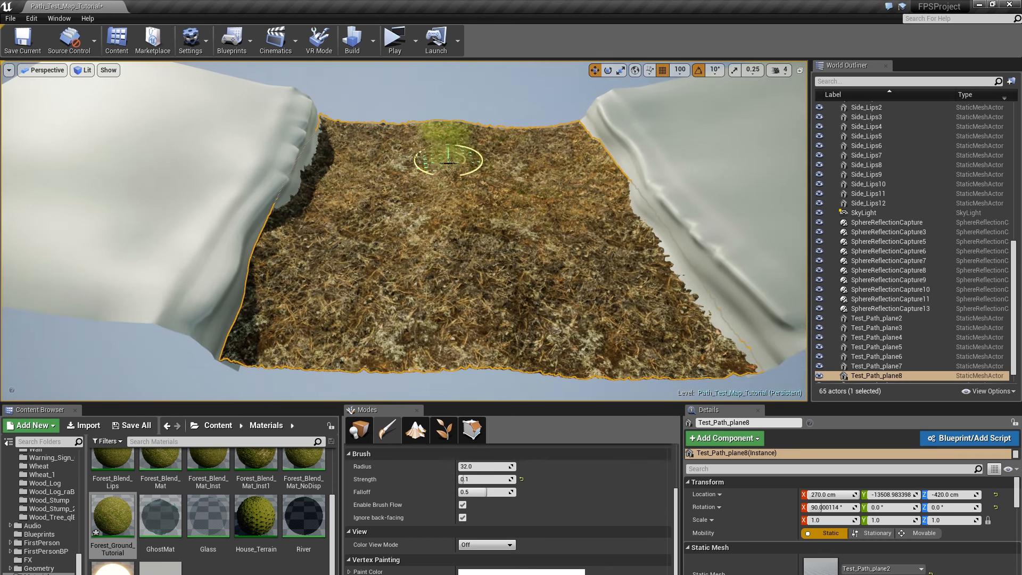
Step: Paint grass strips down the middle of the ground plane and along both outer sides, leaving two bare tracks
mouse_move(449, 163)
mouse_down()
mouse_move(464, 203)
mouse_move(468, 335)
mouse_move(473, 288)
mouse_move(445, 175)
mouse_move(481, 308)
mouse_move(454, 187)
mouse_up()
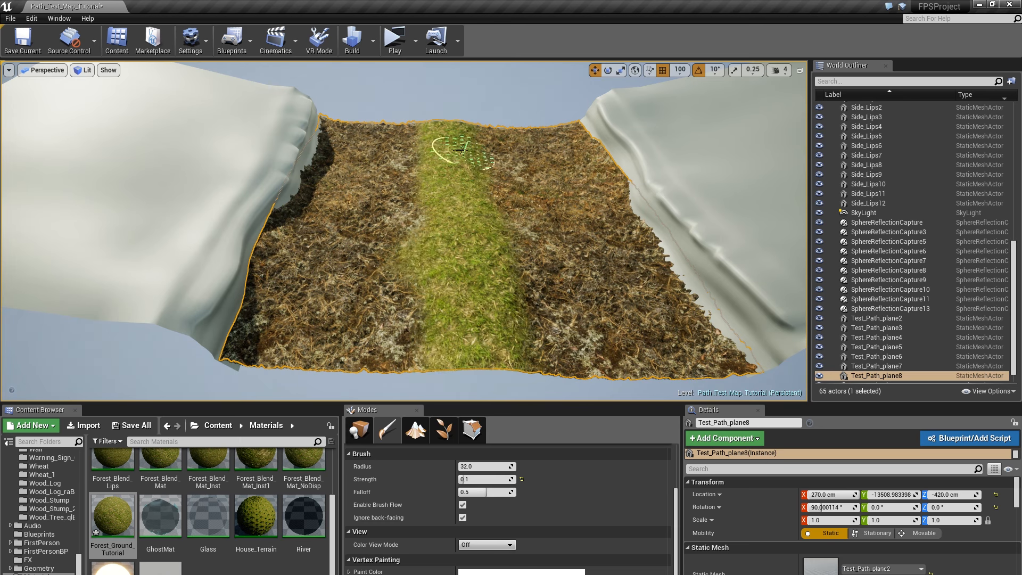
right_drag(540, 184, 552, 136)
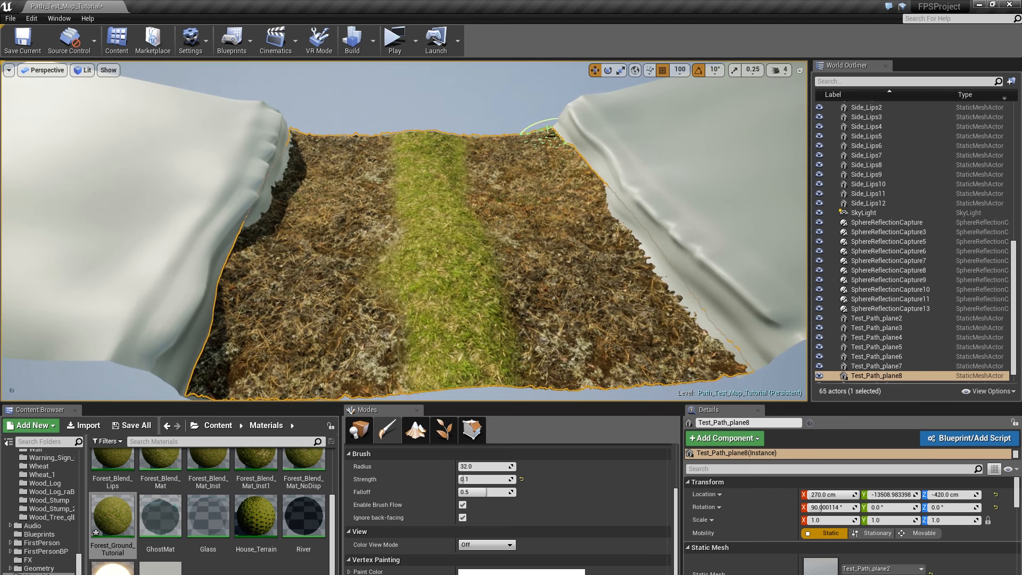
drag(596, 205, 673, 335)
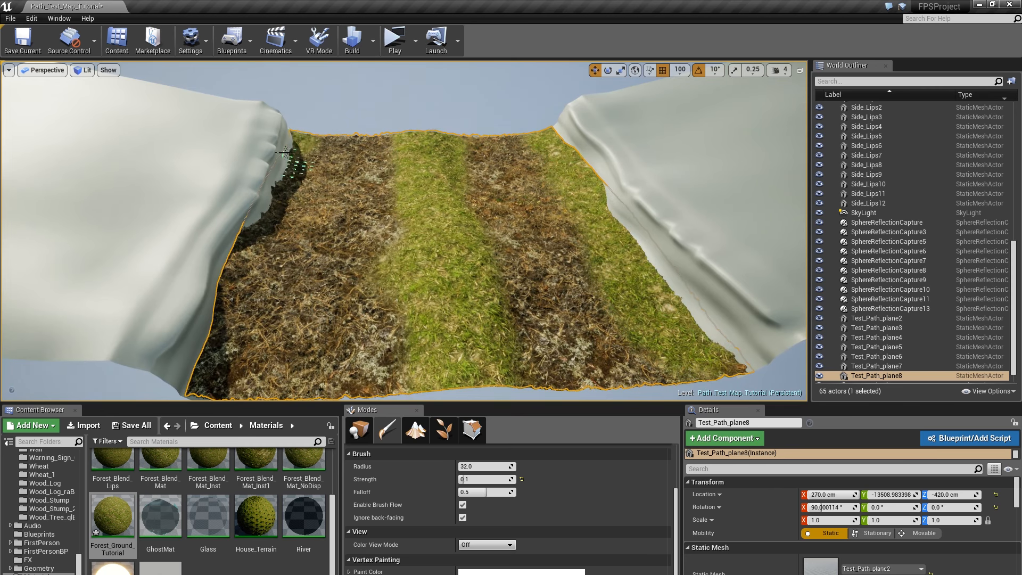
drag(268, 201, 242, 319)
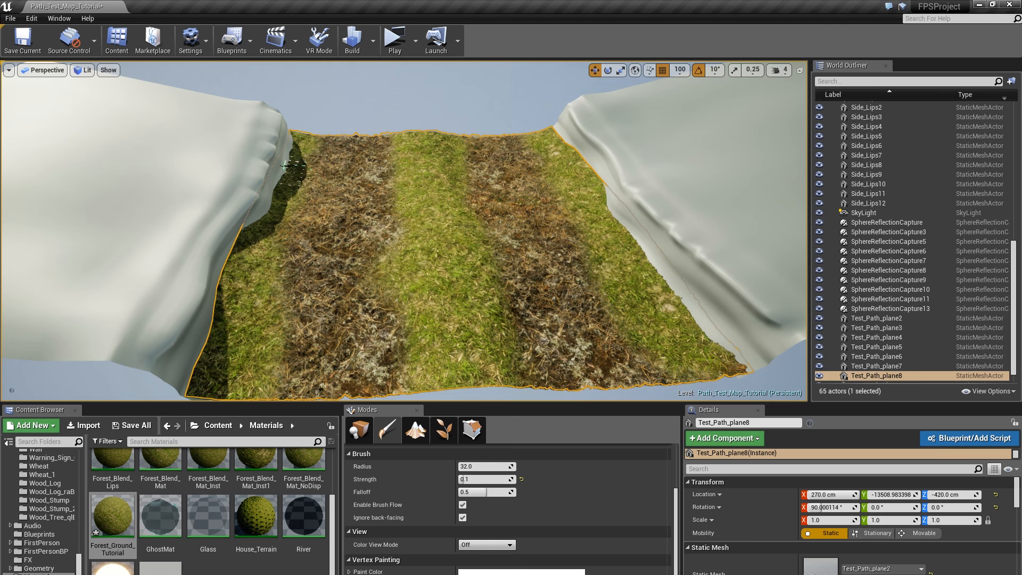
drag(298, 217, 262, 384)
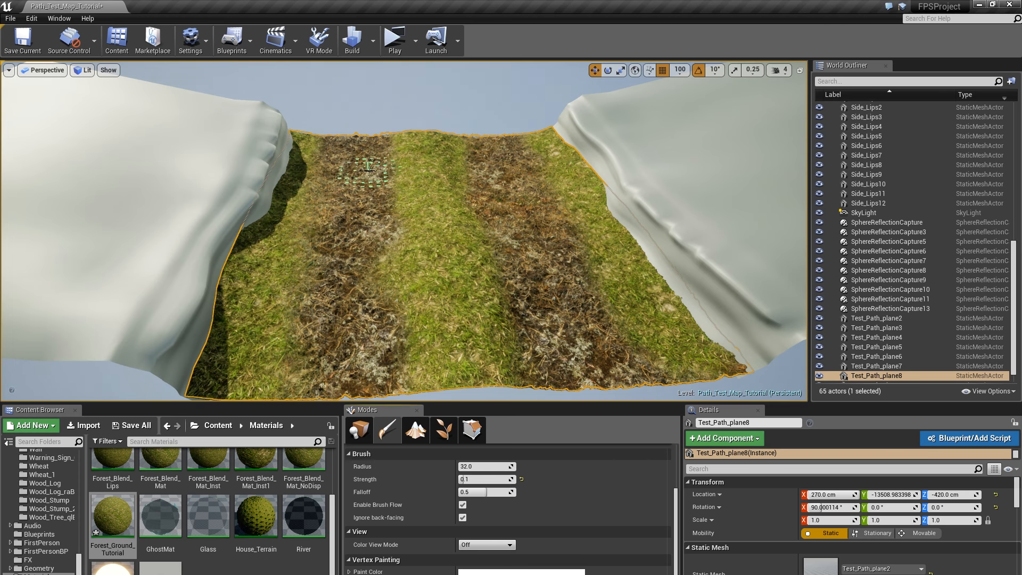
Step: Paint a grey dirt strip between the left track and the central grass, along the full length of the plane
key(w)
mouse_move(395, 147)
right_down()
mouse_move(426, 205)
mouse_move(385, 142)
right_up()
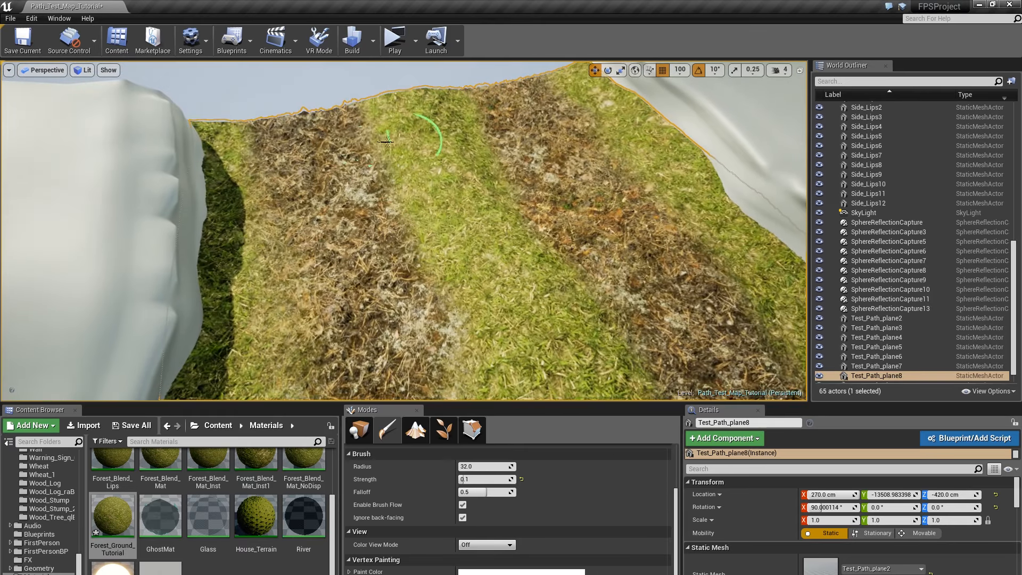
drag(372, 102, 374, 122)
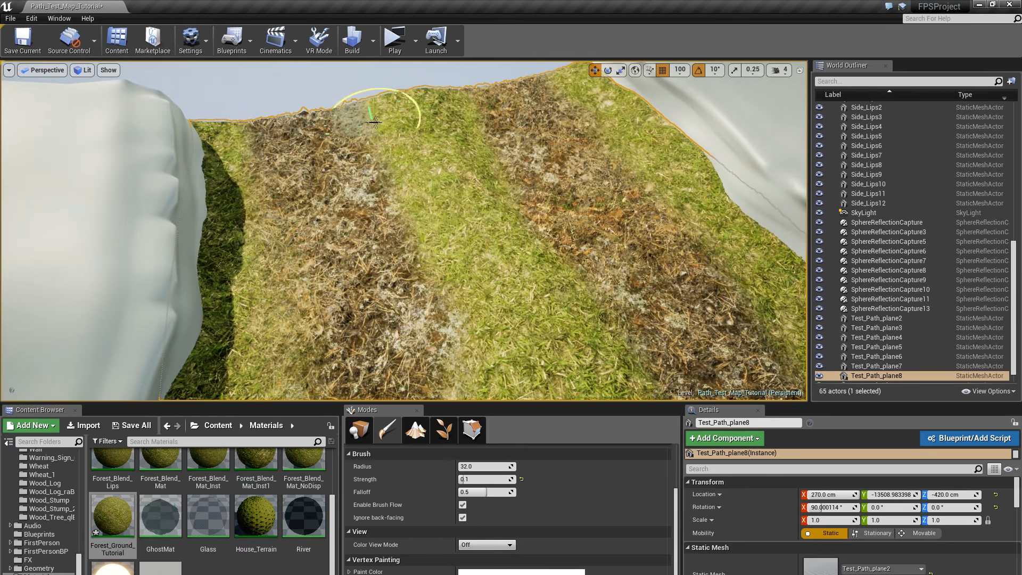
mouse_move(404, 181)
mouse_down()
mouse_move(451, 236)
mouse_move(477, 301)
mouse_up()
right_drag(477, 301, 468, 342)
key(s)
right_drag(422, 223, 421, 229)
drag(398, 283, 471, 362)
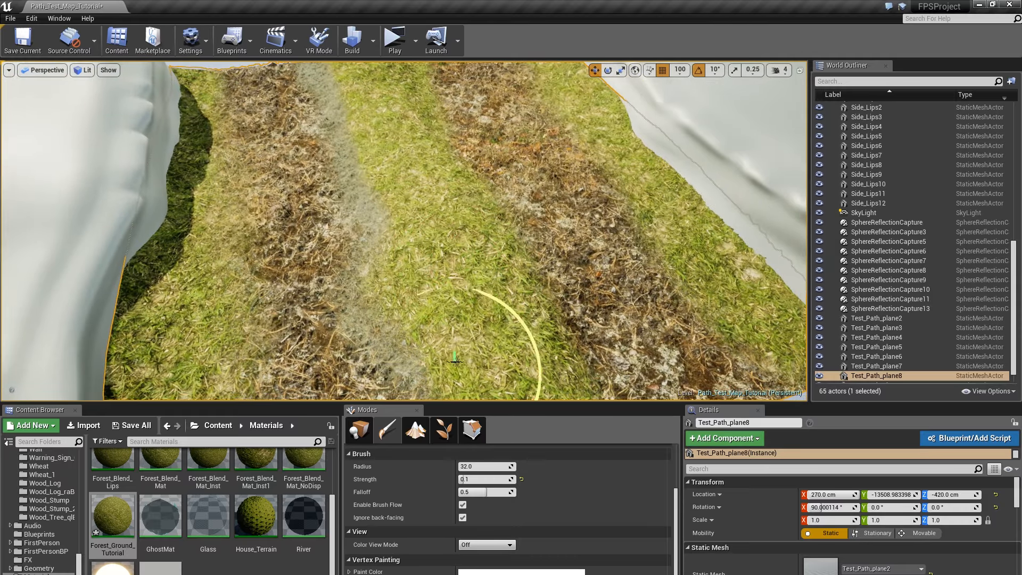
key(s)
right_drag(471, 362, 468, 381)
drag(444, 290, 490, 362)
right_drag(489, 362, 479, 370)
right_drag(458, 304, 373, 304)
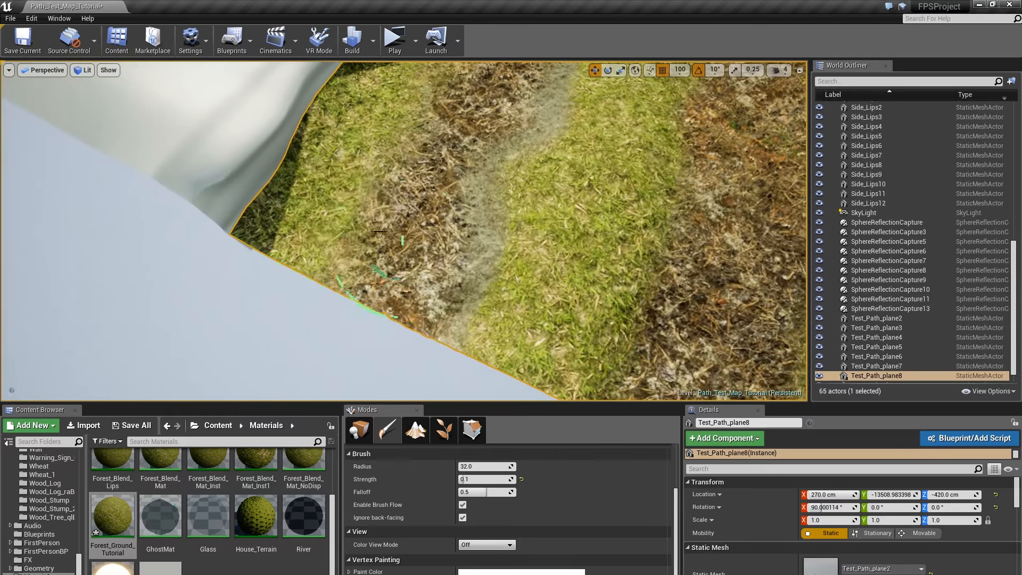
Step: Paint grey dirt strips along the outer edge of the left track and along both edges of the right track
mouse_move(320, 248)
mouse_down()
mouse_move(387, 187)
mouse_move(418, 141)
mouse_up()
mouse_move(418, 141)
right_down()
mouse_move(434, 128)
mouse_move(421, 127)
right_up()
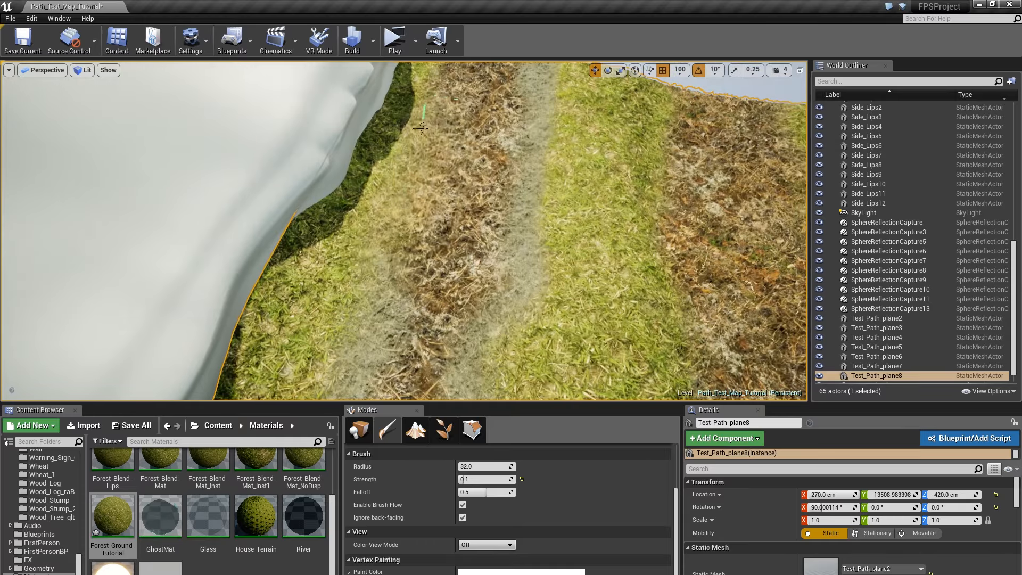
right_drag(398, 213, 560, 185)
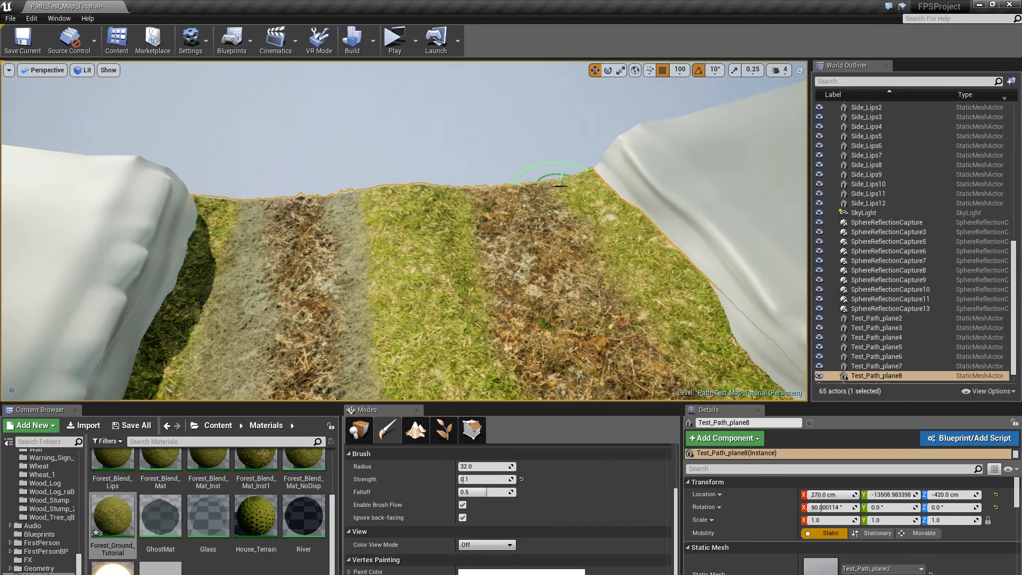
right_drag(625, 265, 397, 151)
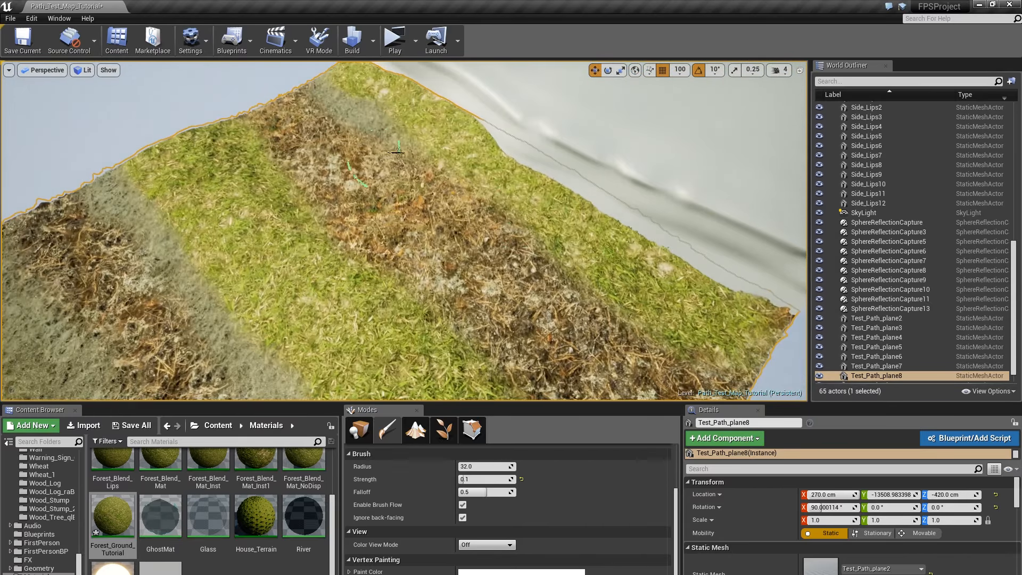
right_drag(604, 282, 402, 215)
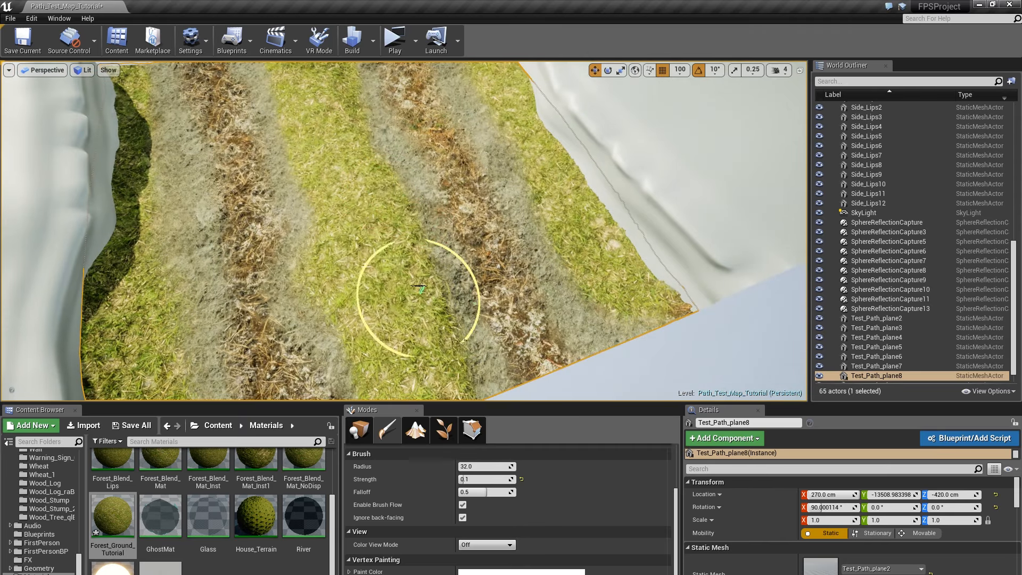
Step: Set the paint brush radius to 55 and its strength to 0.07
right_drag(419, 286, 425, 234)
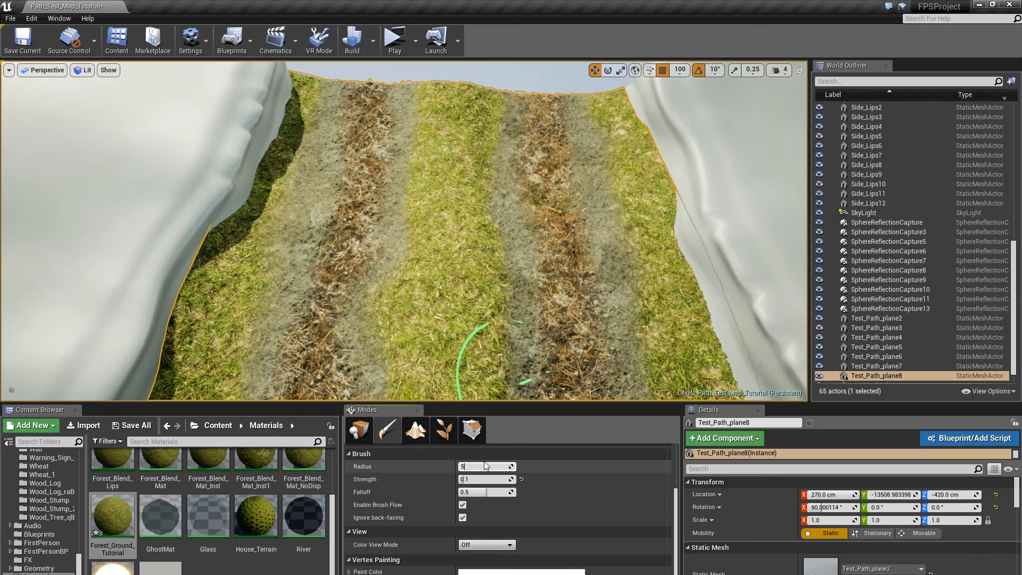
text(55)
key(Return)
click(474, 479)
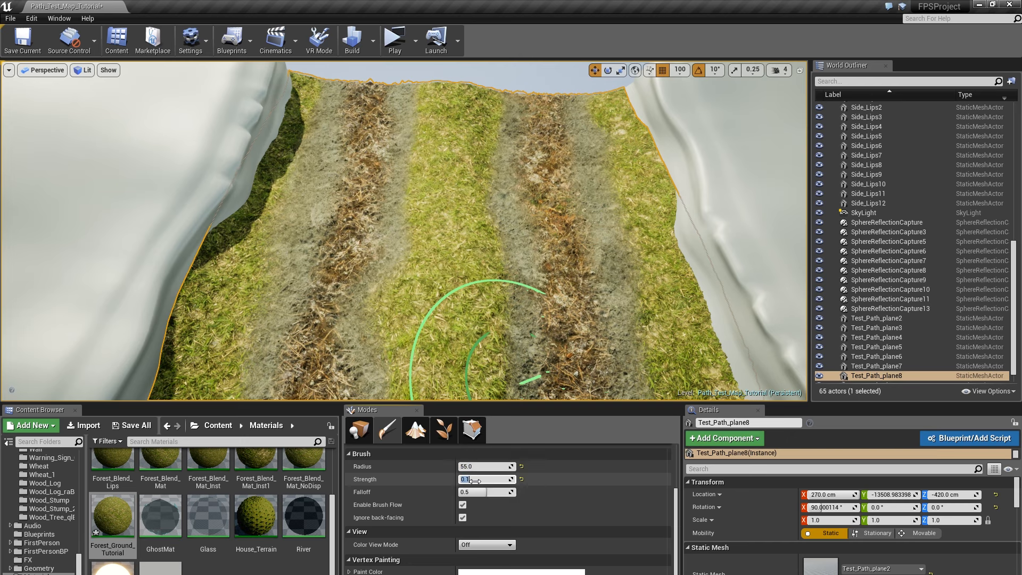
text(0.07)
key(Return)
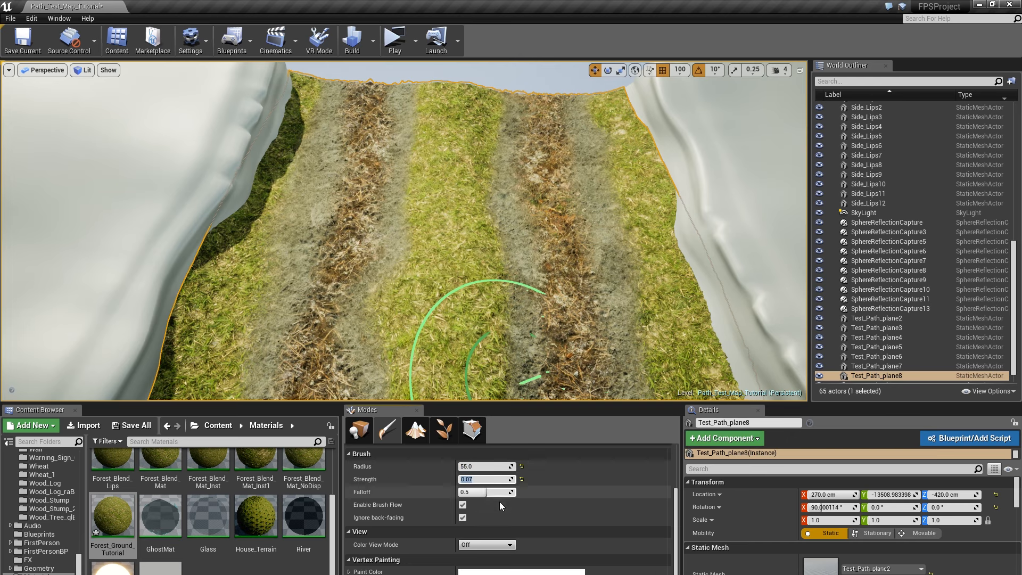
Step: Paint soft strokes along both tracks and the grass edges in the maximized viewport to blend grass, grey dirt and forest floor
right_drag(457, 341, 394, 330)
mouse_move(453, 213)
right_down()
mouse_move(450, 205)
mouse_move(532, 187)
right_up()
key(F11)
right_drag(485, 232, 486, 243)
drag(437, 272, 411, 276)
mouse_move(450, 336)
mouse_down()
mouse_move(472, 364)
mouse_move(475, 308)
mouse_move(484, 320)
mouse_move(463, 309)
mouse_move(479, 333)
mouse_move(471, 298)
mouse_up()
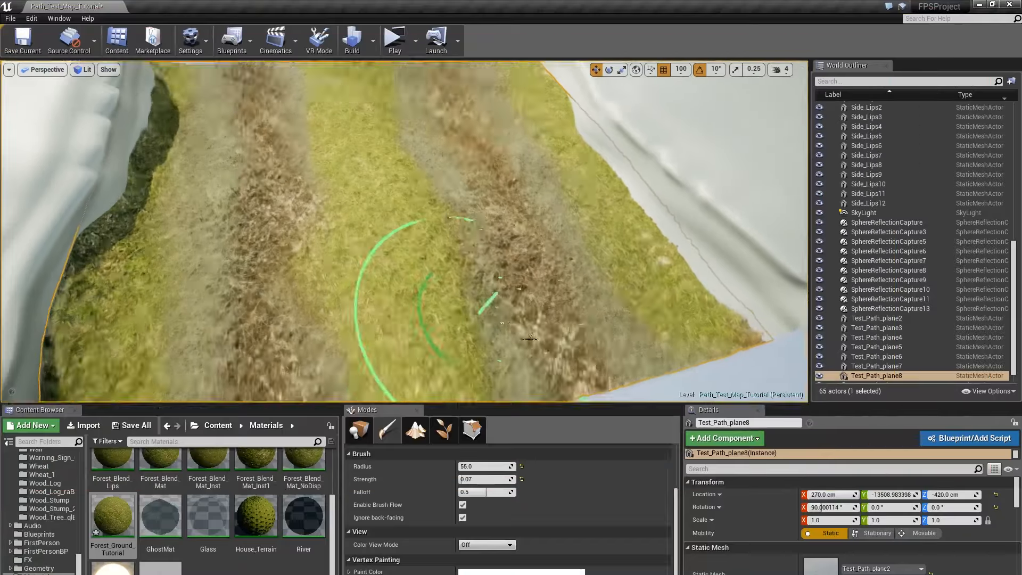
right_drag(469, 229, 456, 210)
key(F11)
mouse_move(479, 326)
mouse_down()
mouse_move(495, 328)
mouse_move(506, 367)
mouse_move(557, 348)
mouse_move(495, 327)
mouse_move(492, 344)
mouse_move(518, 342)
mouse_up()
mouse_move(192, 330)
mouse_down()
mouse_move(195, 311)
mouse_move(268, 262)
mouse_move(157, 277)
mouse_move(229, 434)
mouse_move(257, 403)
mouse_up()
mouse_move(628, 340)
mouse_down()
mouse_move(708, 308)
mouse_move(710, 221)
mouse_move(685, 179)
mouse_up()
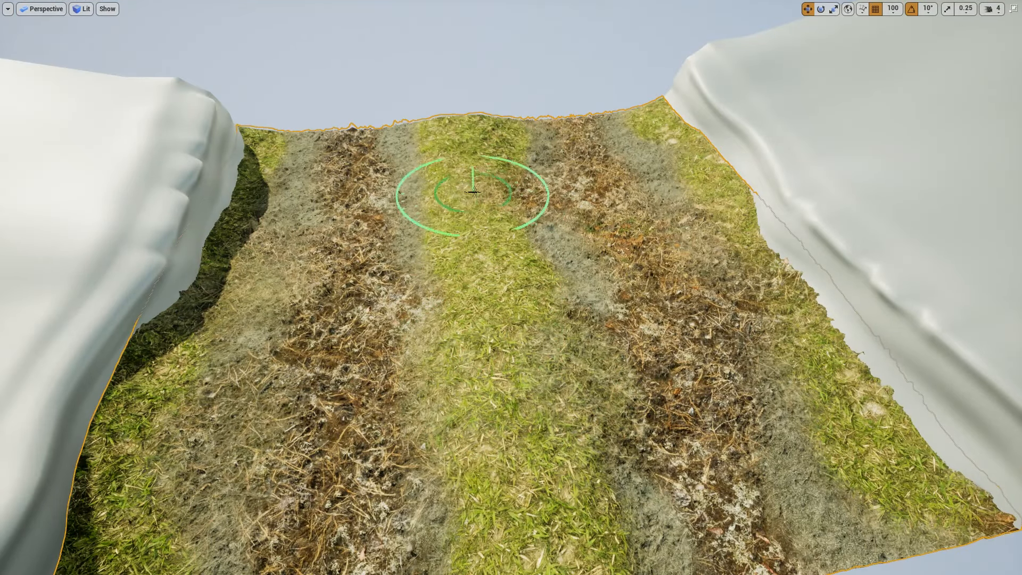
mouse_move(473, 192)
mouse_down()
mouse_move(432, 256)
mouse_move(472, 198)
mouse_move(553, 234)
mouse_up()
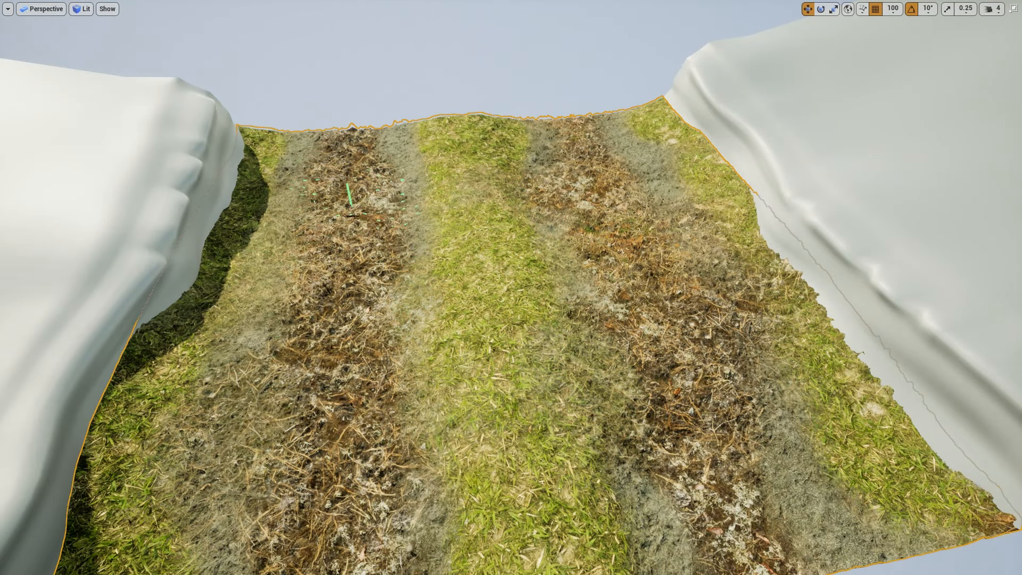
drag(767, 282, 755, 249)
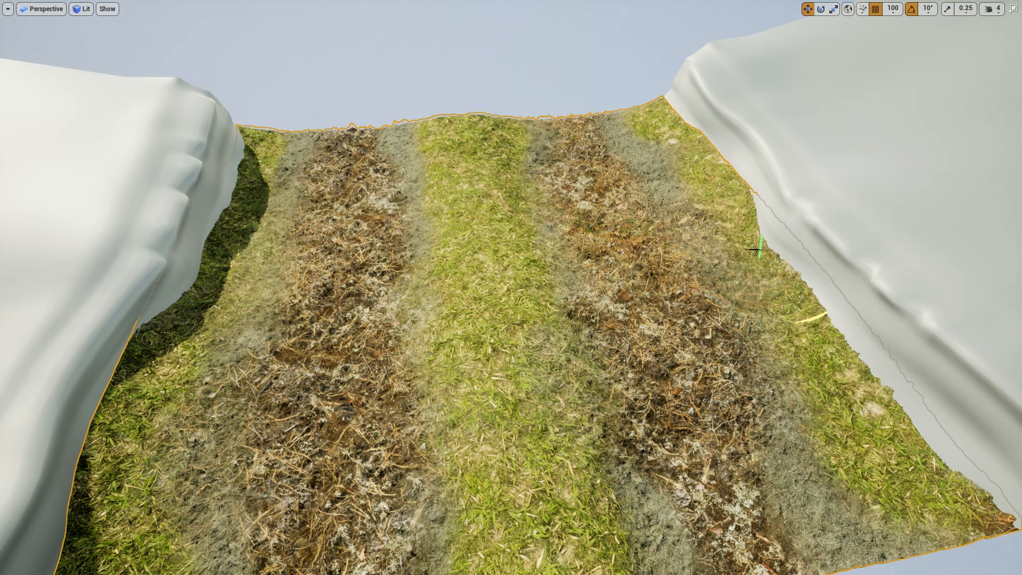
mouse_move(692, 455)
right_down()
mouse_move(633, 468)
mouse_move(647, 451)
mouse_move(708, 439)
mouse_move(623, 352)
right_up()
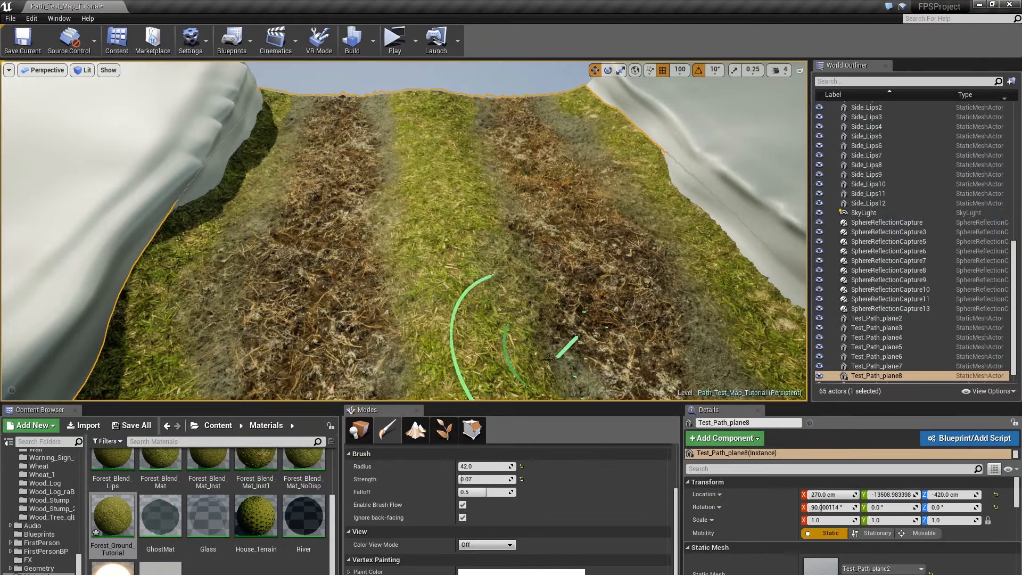
Step: Open the Forest_Ground_Tutorial material instance, enable its Noise_Tiling override, and shrink the editor window so the ground plane stays visible
click(360, 429)
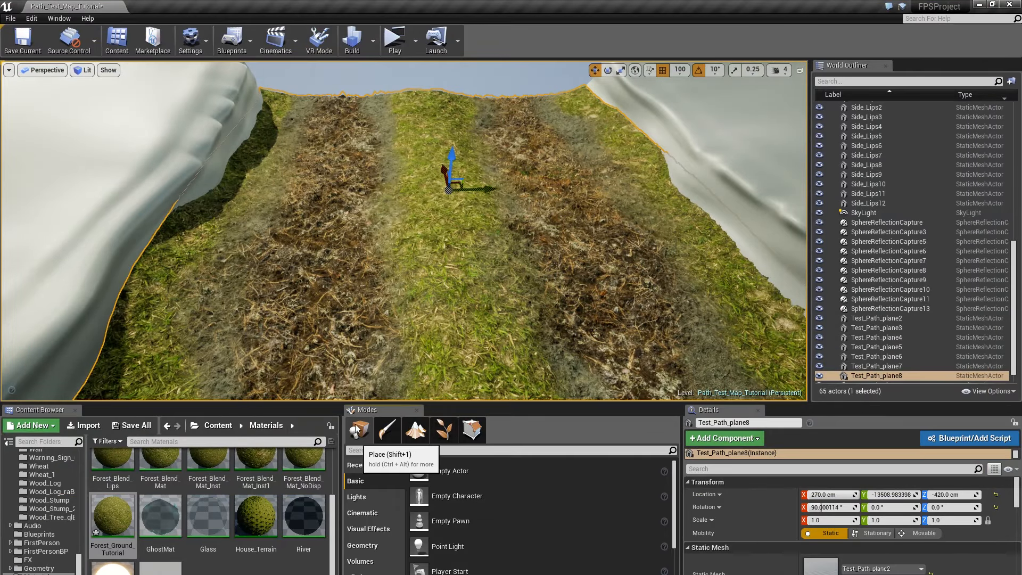
double_click(112, 528)
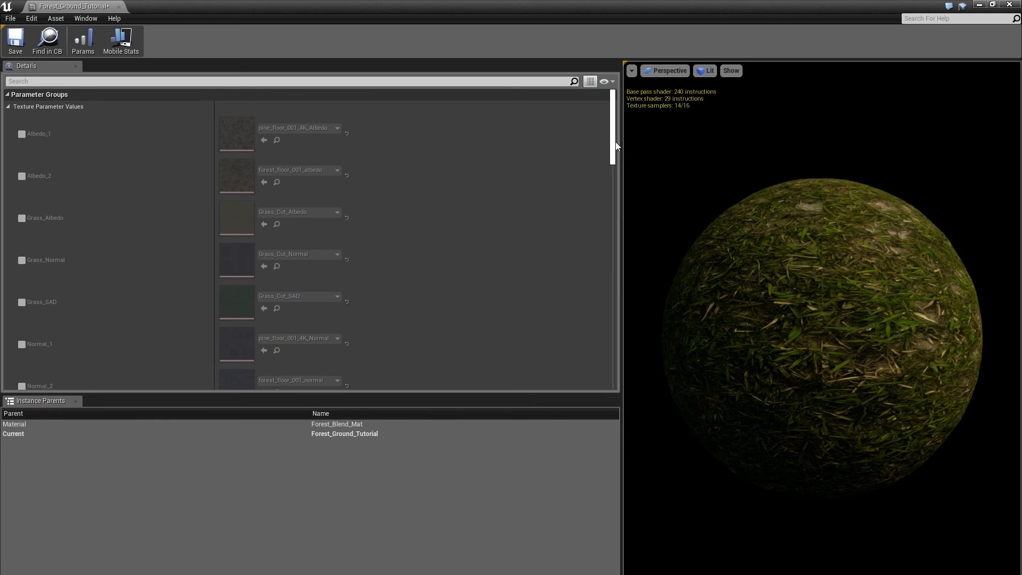
drag(615, 141, 599, 298)
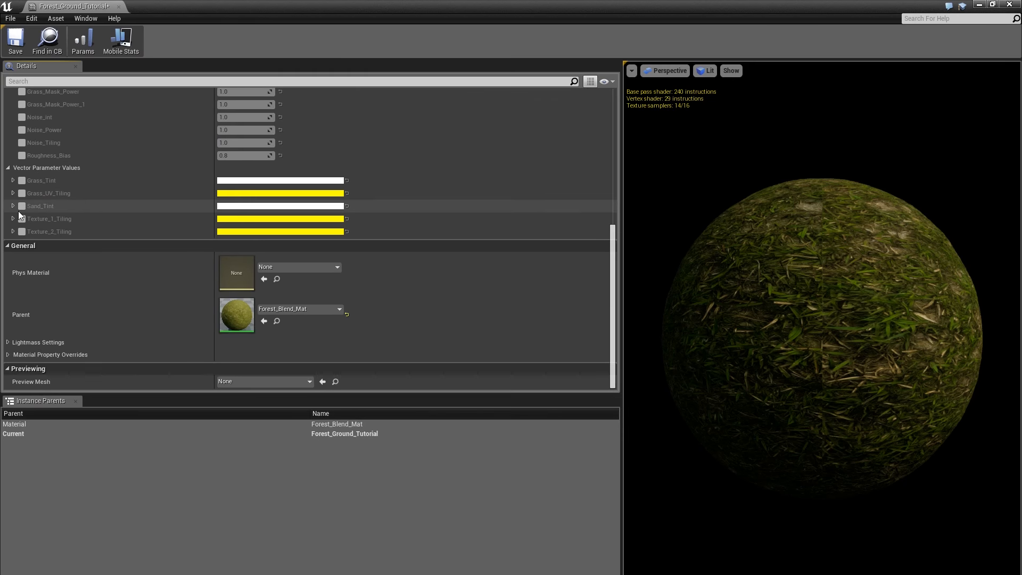
scroll(23, 203, up, 2)
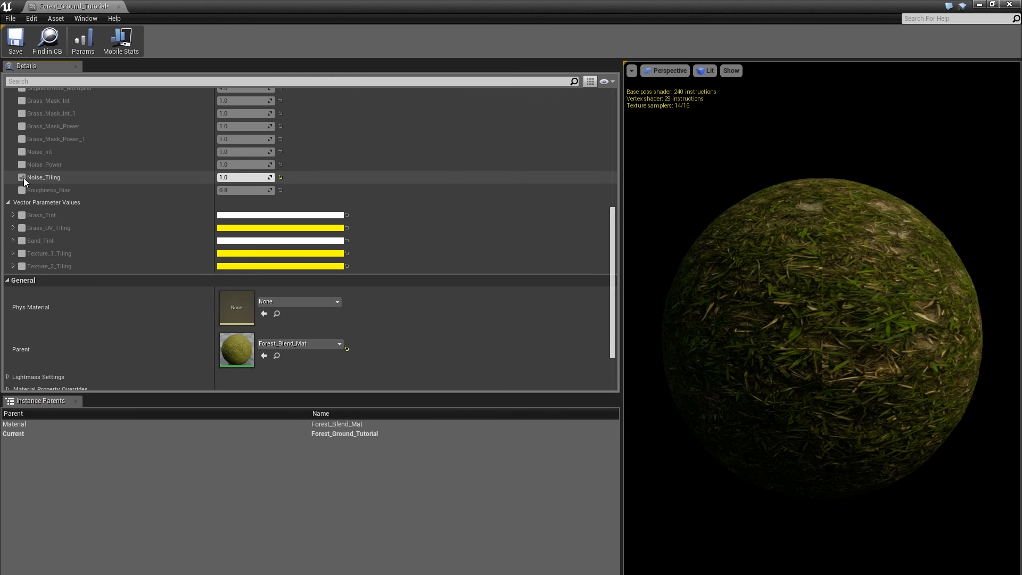
drag(483, 3, 721, 155)
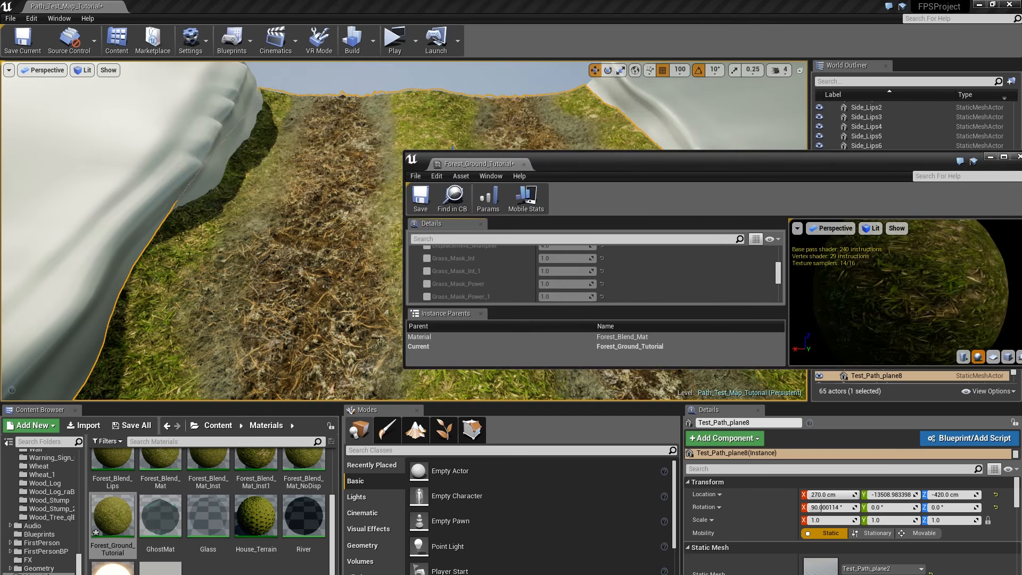
drag(407, 368, 645, 569)
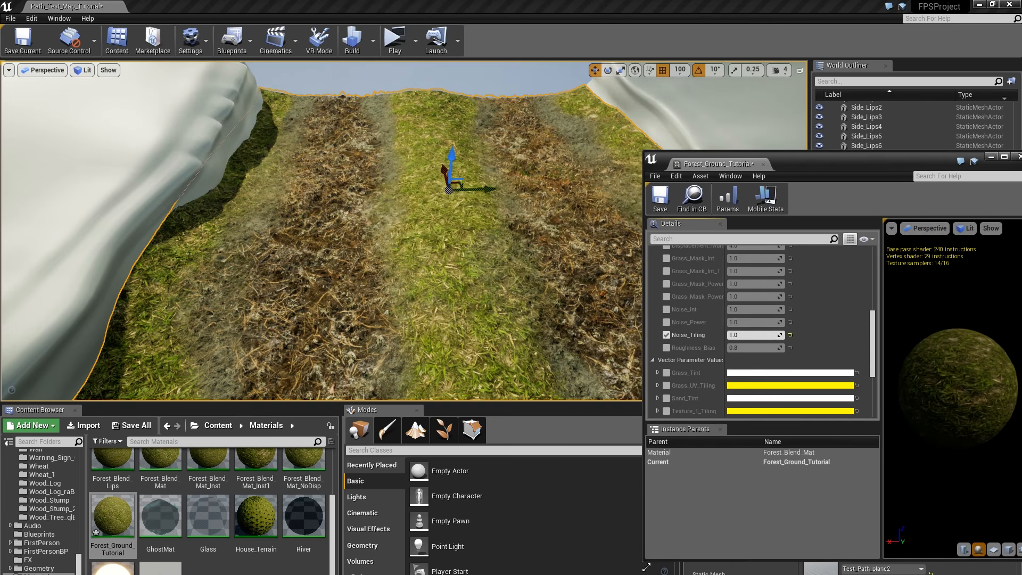
Step: Try several Noise_Tiling values between about 1.8 and 12 while viewing the ground plane unlit
drag(752, 334, 761, 333)
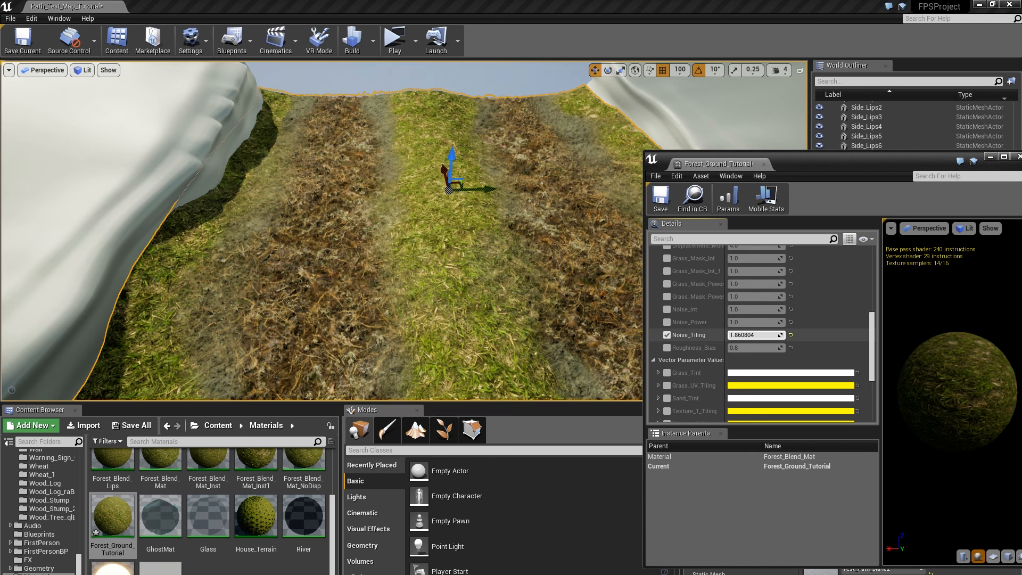
right_drag(468, 271, 468, 298)
key(alt+3)
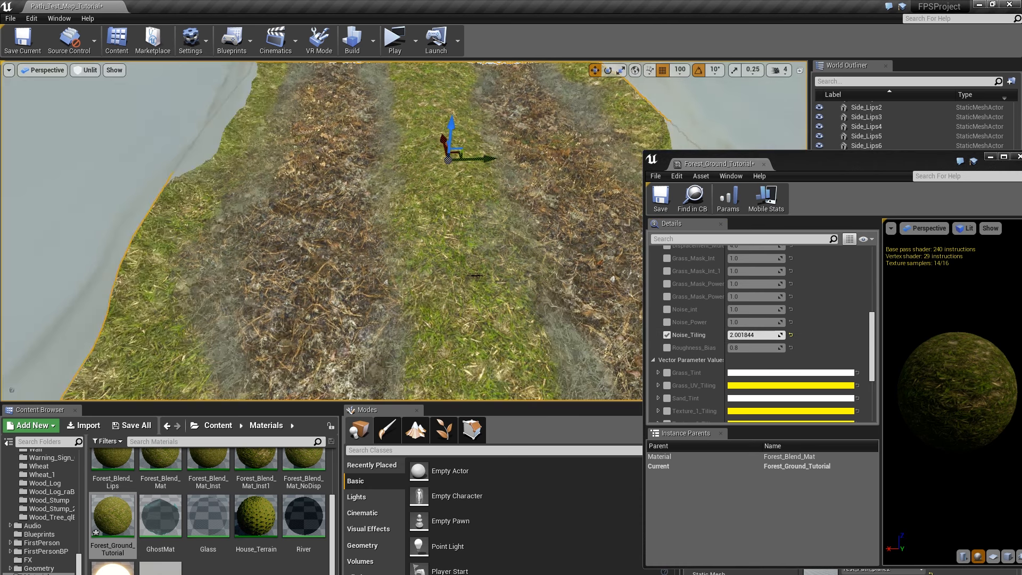
drag(758, 334, 766, 334)
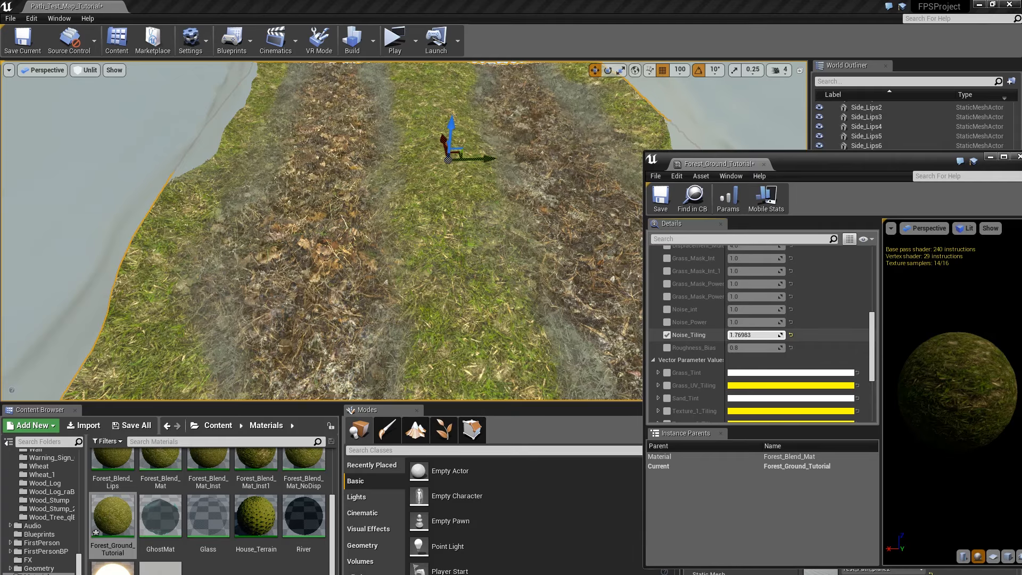
key(w)
right_drag(602, 320, 583, 325)
drag(756, 334, 793, 334)
right_drag(583, 324, 583, 325)
key(w)
drag(747, 334, 739, 335)
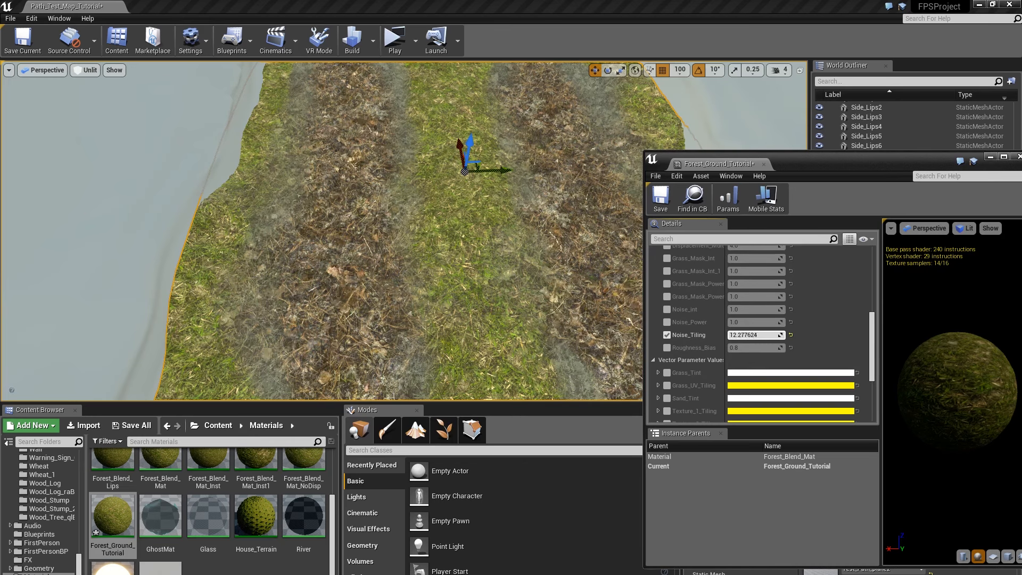
mouse_move(746, 334)
mouse_down()
mouse_move(737, 334)
mouse_move(757, 334)
mouse_up()
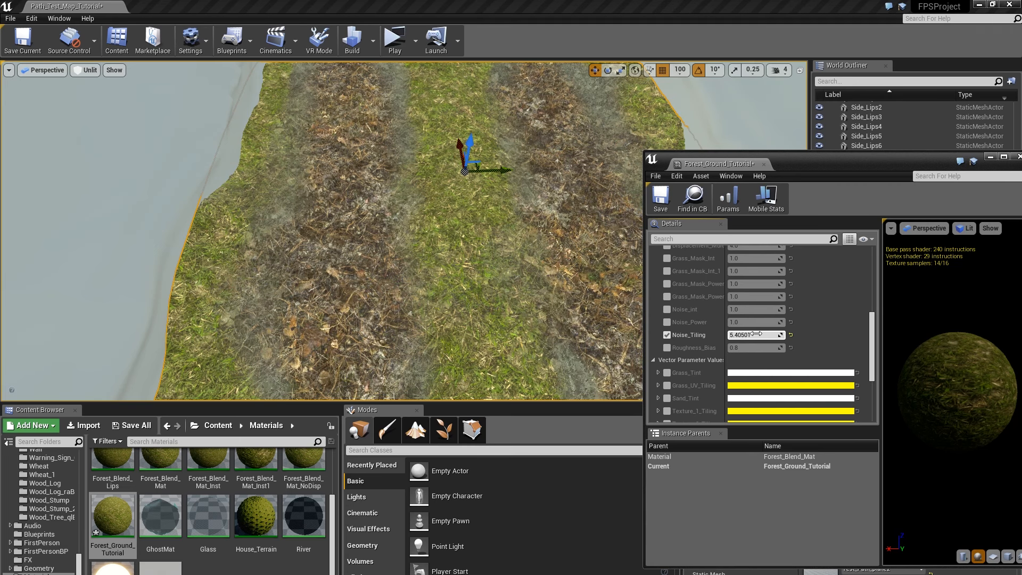
Step: Try Noise_Tiling values of 3.5 and 3.9 and close the material instance editor
text(3.)
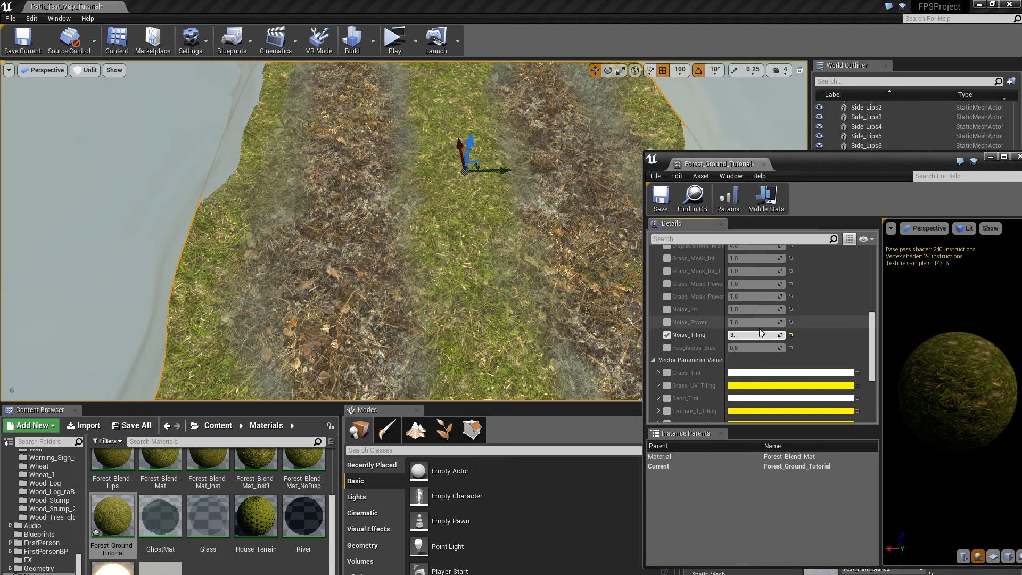
text(5)
key(Return)
text(3.9)
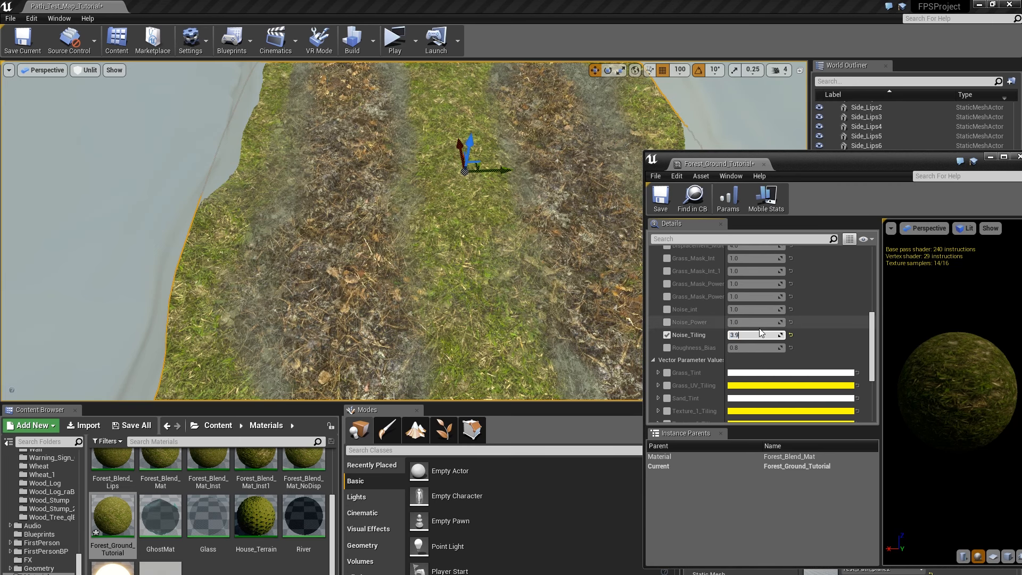
key(Return)
drag(890, 155, 817, 176)
click(946, 179)
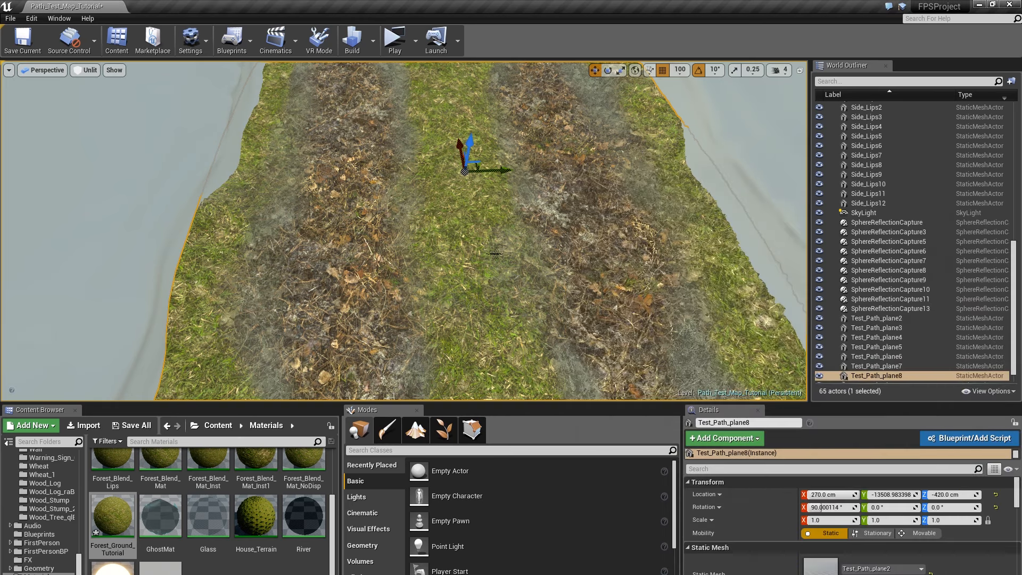
Step: Return the viewport to lit shading and set Noise_Tiling to 4 in the Forest_Ground_Tutorial material instance
mouse_move(486, 245)
right_down()
mouse_move(463, 239)
mouse_move(496, 241)
mouse_move(486, 245)
right_up()
key(alt+4)
click(118, 516)
double_click(119, 517)
drag(796, 303, 796, 386)
scroll(795, 385, down, 2)
scroll(675, 341, up, 2)
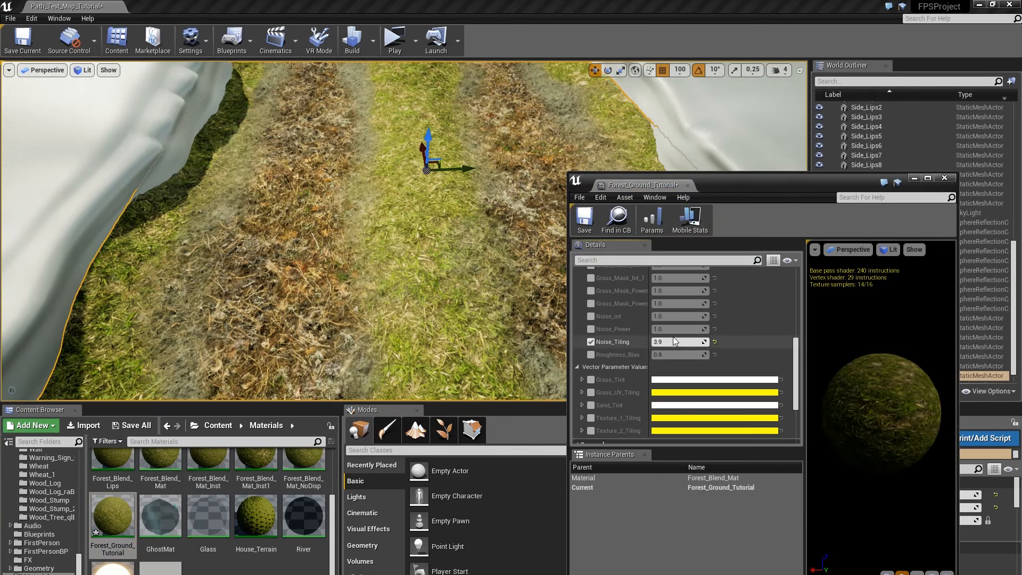
text(4)
key(Return)
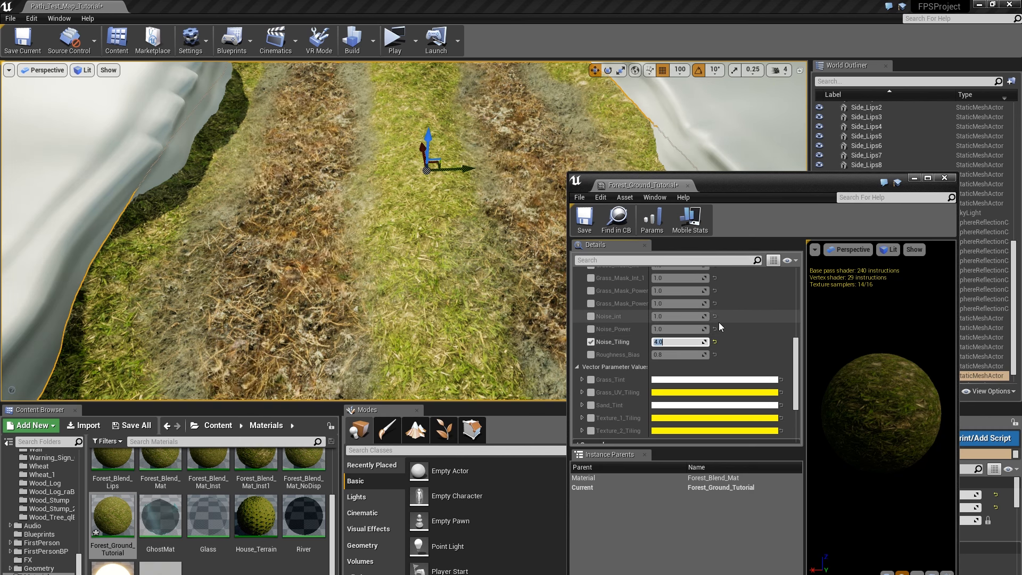
click(944, 178)
Step: Return to vertex painting on the ground plane and set the brush radius to 30
right_drag(532, 191, 609, 229)
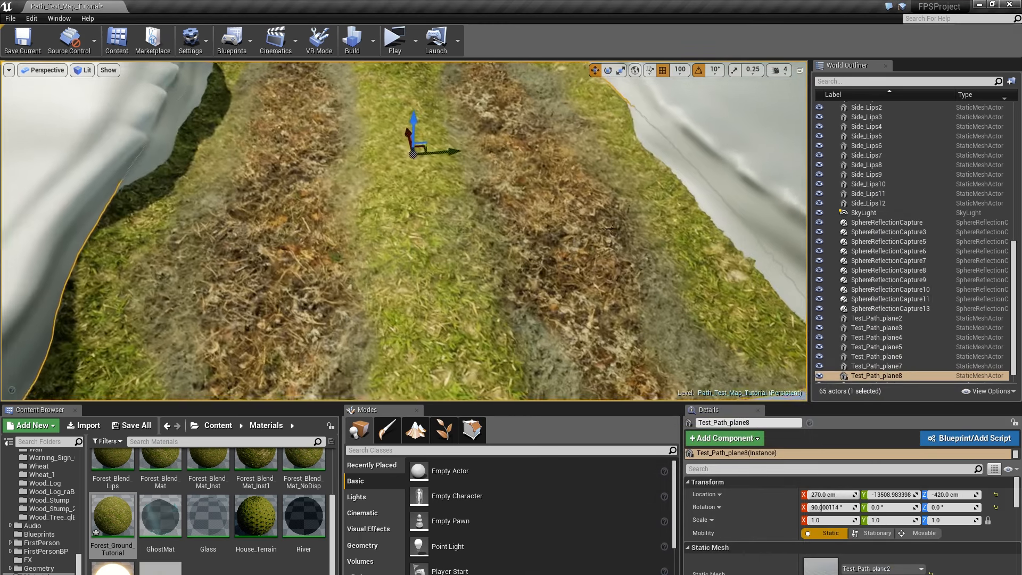
click(388, 430)
mouse_move(475, 466)
mouse_down()
mouse_move(490, 466)
mouse_move(476, 466)
mouse_up()
click(476, 465)
text(30)
key(Return)
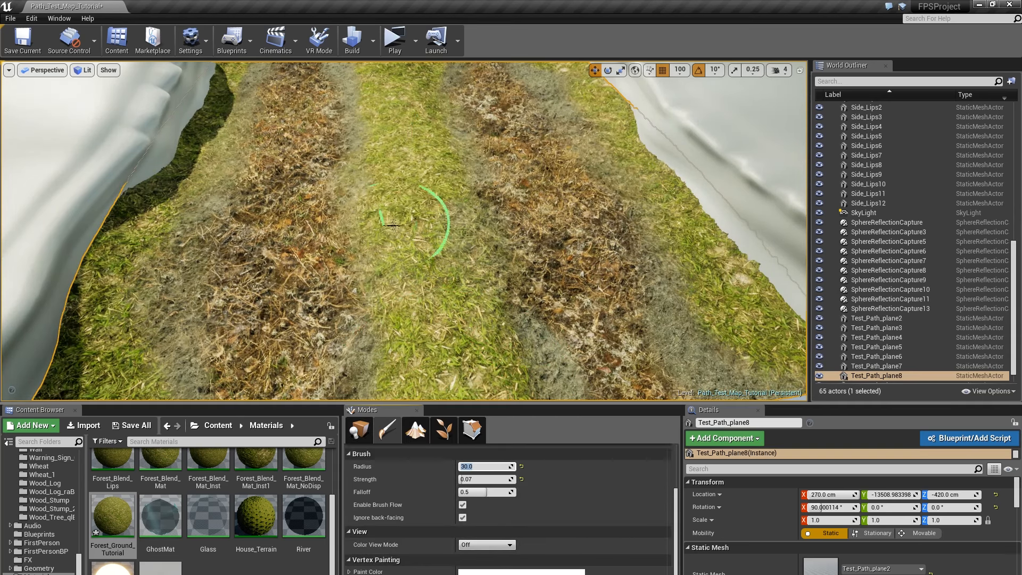
Step: Paint soft irregular patches over the central grass and along both tracks to break up their straight edges
scroll(430, 202, down, 5)
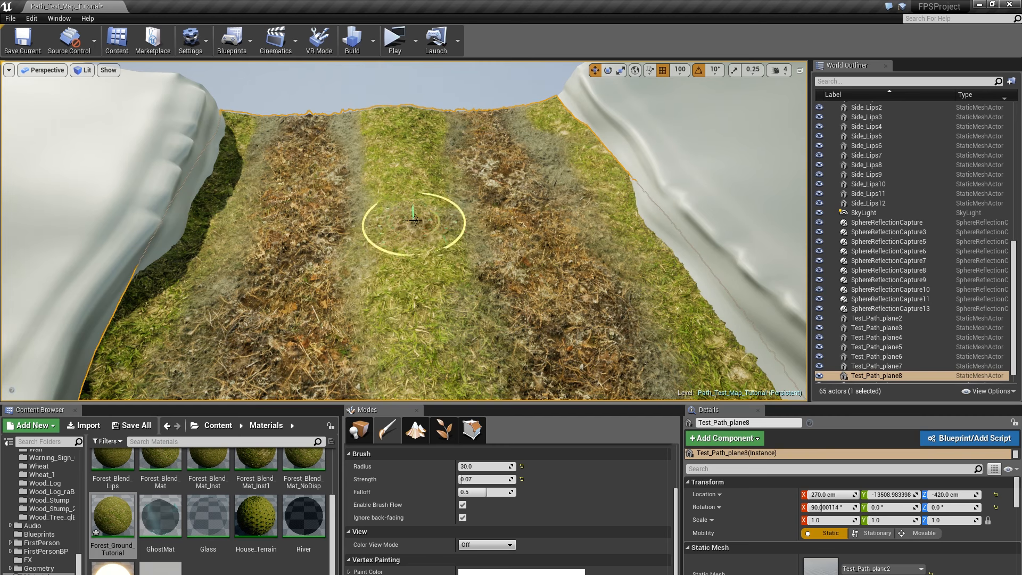
scroll(418, 269, up, 8)
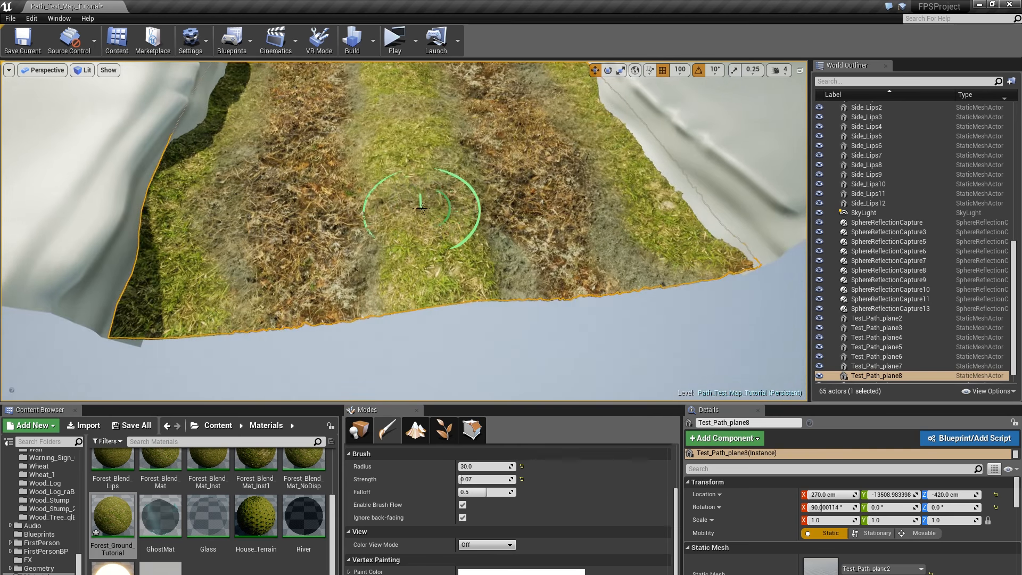
mouse_move(420, 213)
right_down()
mouse_move(420, 195)
mouse_move(452, 183)
mouse_move(447, 152)
right_up()
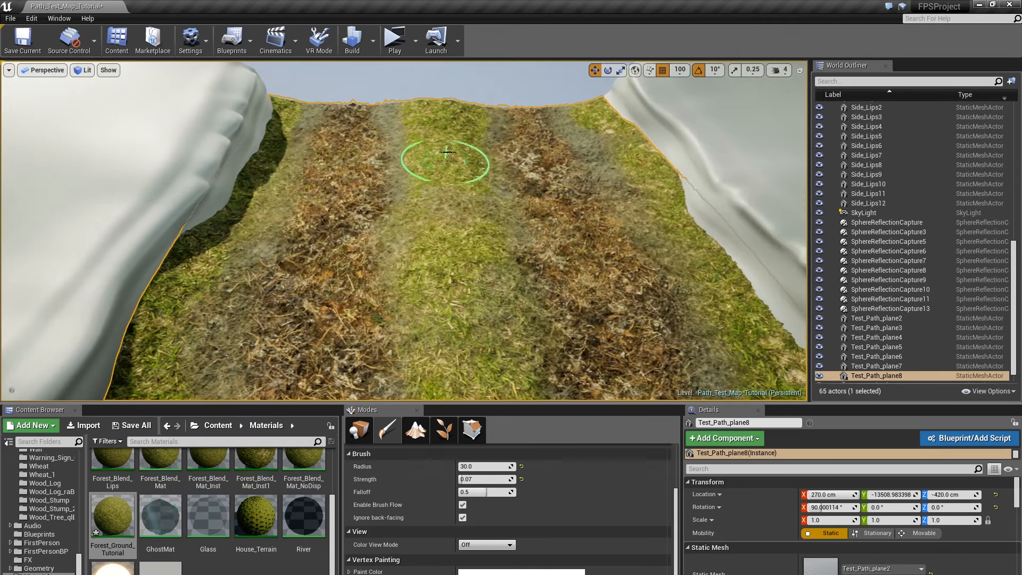
scroll(441, 144, down, 10)
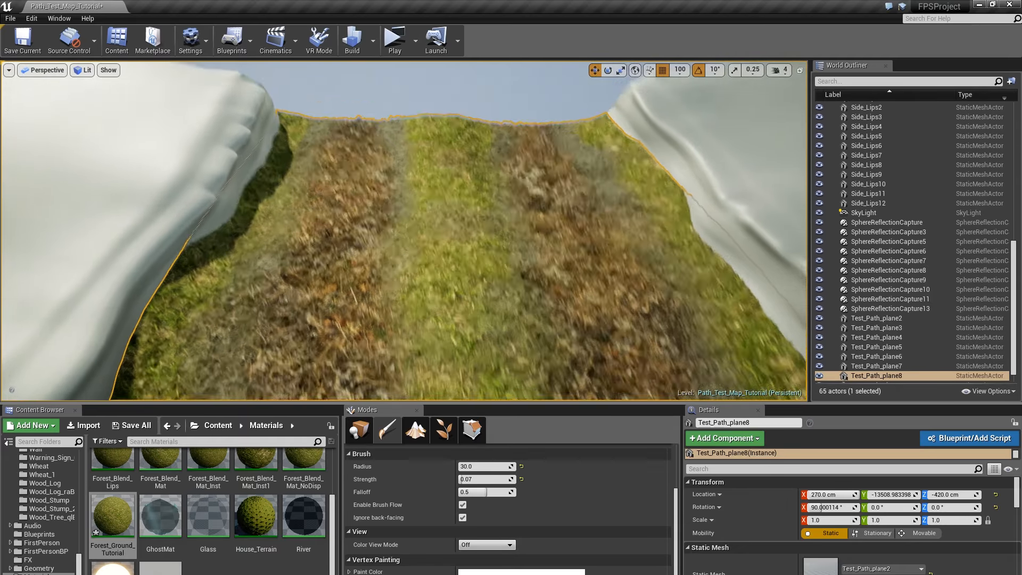
scroll(323, 161, up, 10)
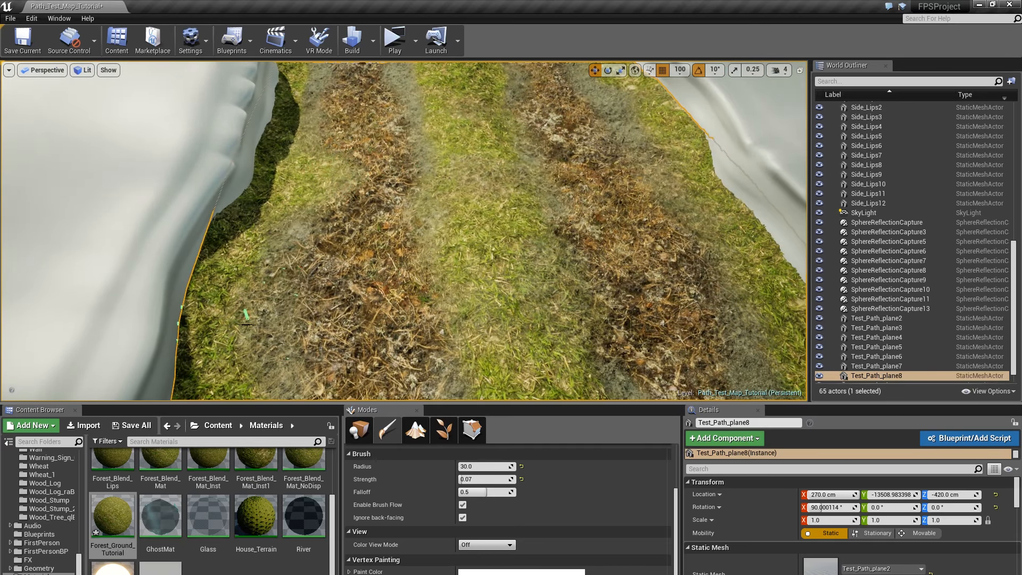
right_drag(330, 192, 342, 158)
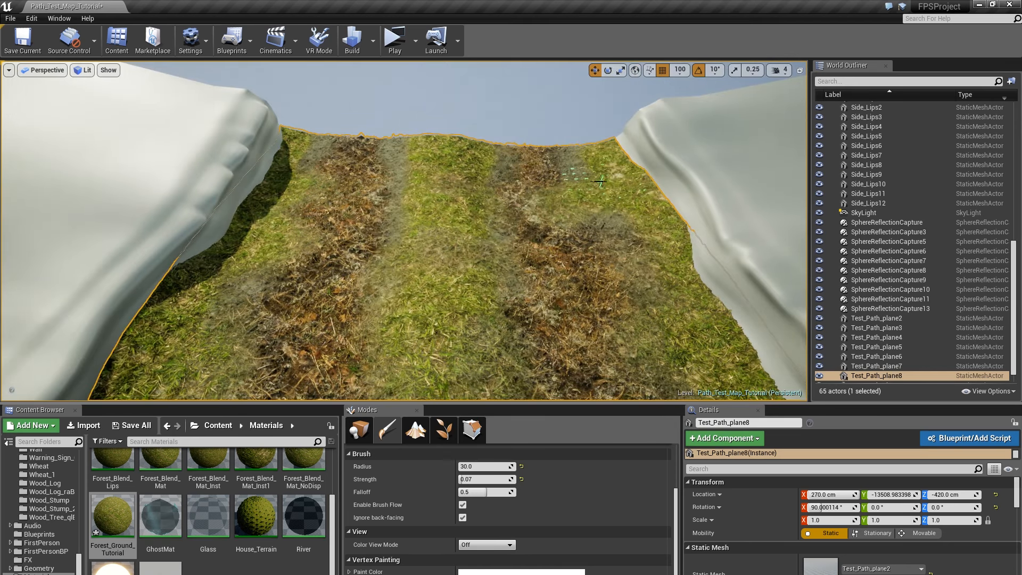
scroll(513, 213, down, 6)
Step: Apply the Forest_Blend_Lips material to the white bank mesh on the right side of the path
right_drag(513, 213, 469, 217)
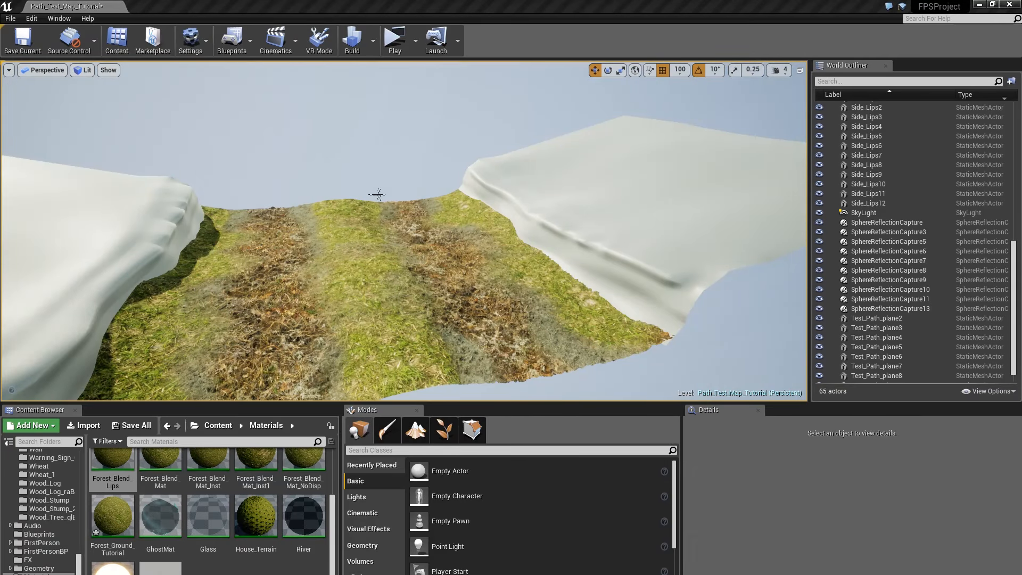
right_drag(467, 244, 478, 237)
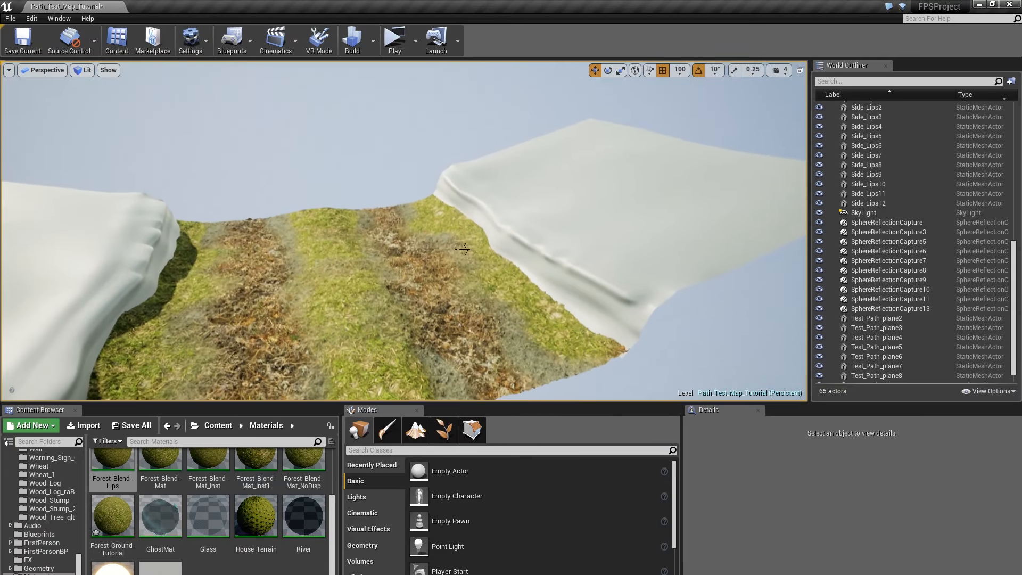
drag(114, 464, 534, 264)
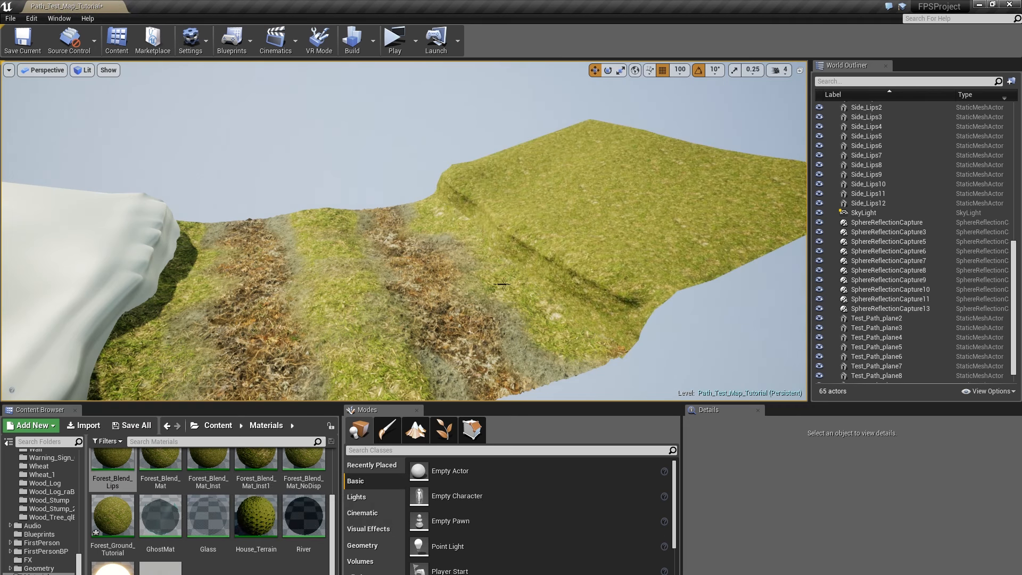
right_drag(503, 284, 519, 287)
Step: Select the grassy bank mesh for vertex painting and set the brush radius to 12
click(543, 223)
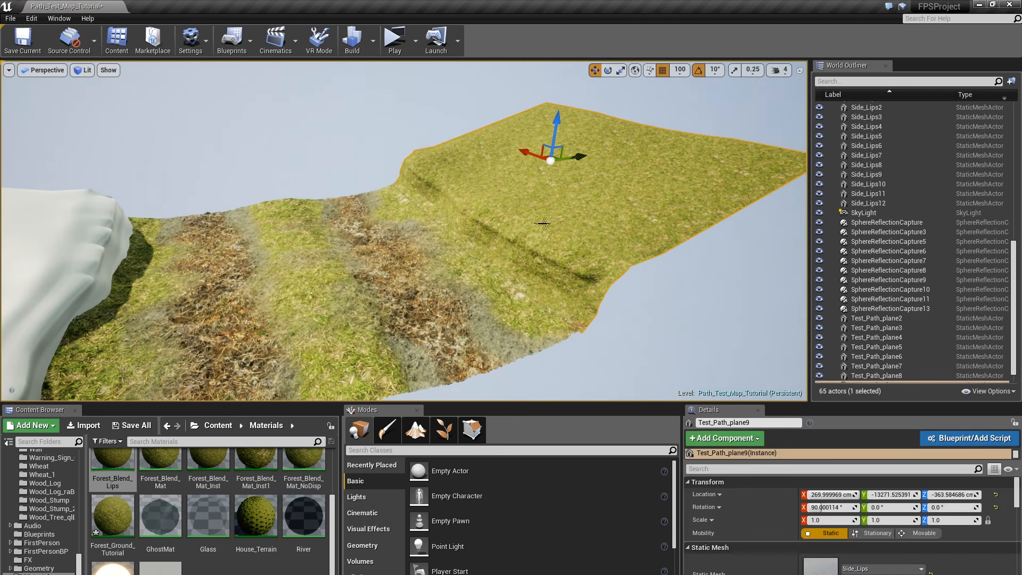
click(397, 434)
right_drag(443, 255, 605, 217)
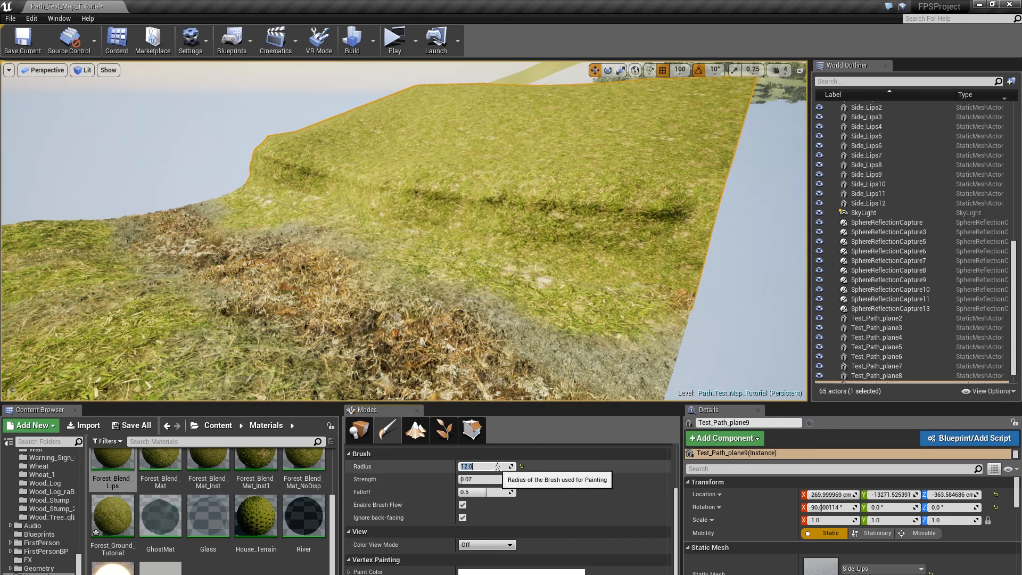
right_drag(554, 237, 606, 207)
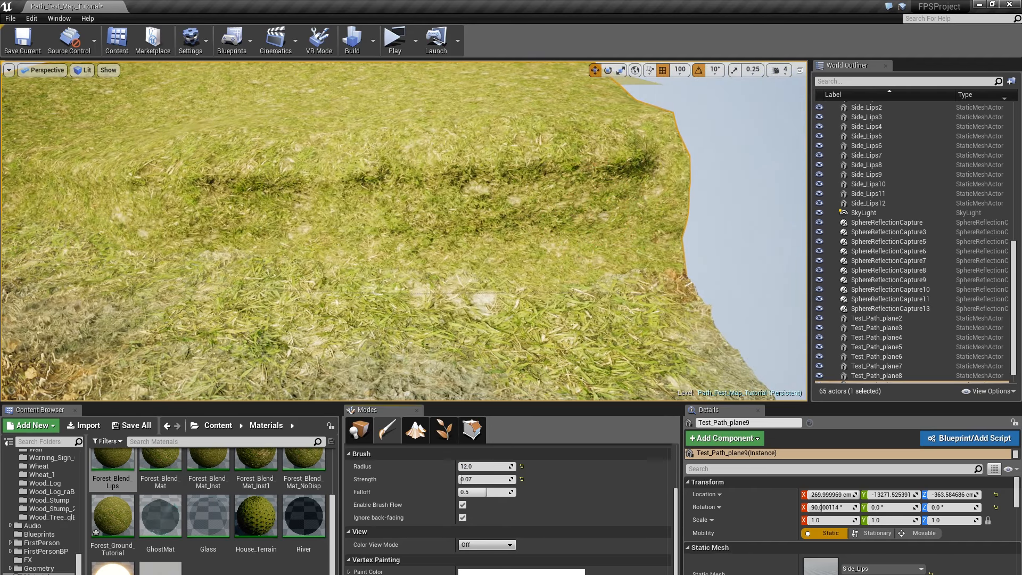
right_drag(639, 239, 628, 232)
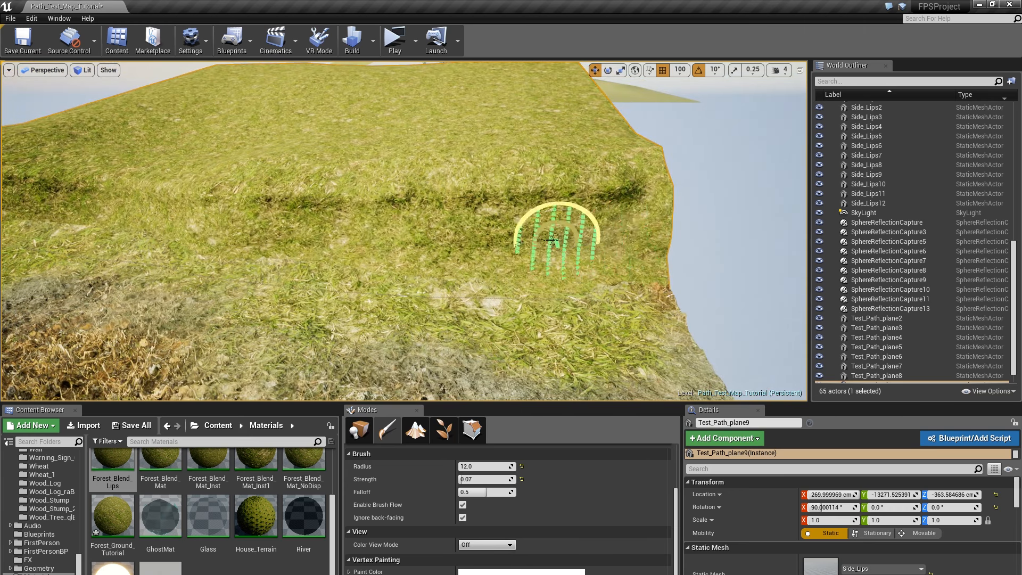
Step: Paint a continuous dirt strip along the steep face of the grassy bank with the radius 12 brush
mouse_move(612, 227)
mouse_down()
mouse_move(643, 230)
mouse_move(428, 226)
mouse_up()
key(a)
right_drag(384, 224, 542, 243)
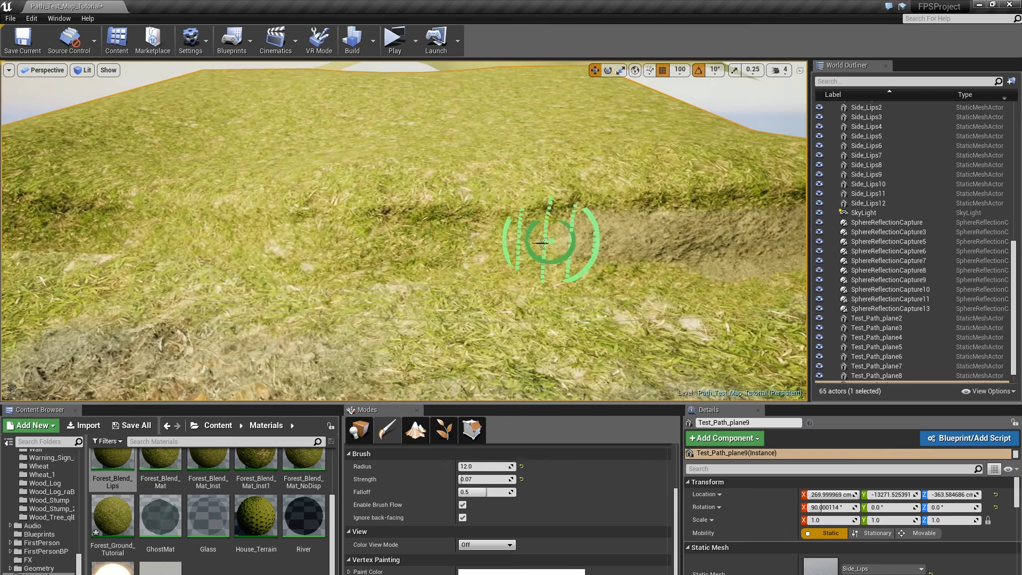
drag(394, 244, 308, 243)
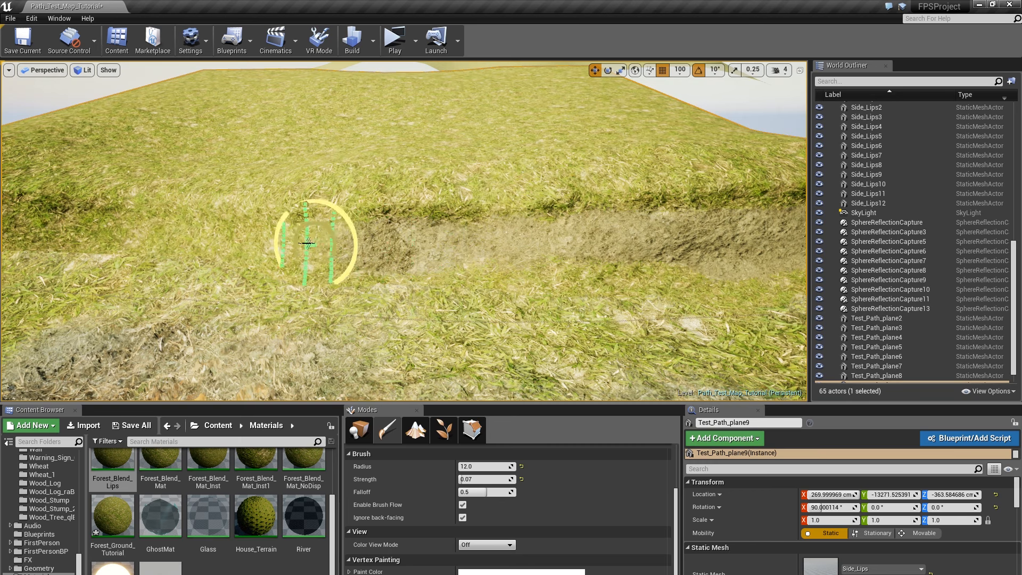
key(a)
right_drag(308, 243, 218, 215)
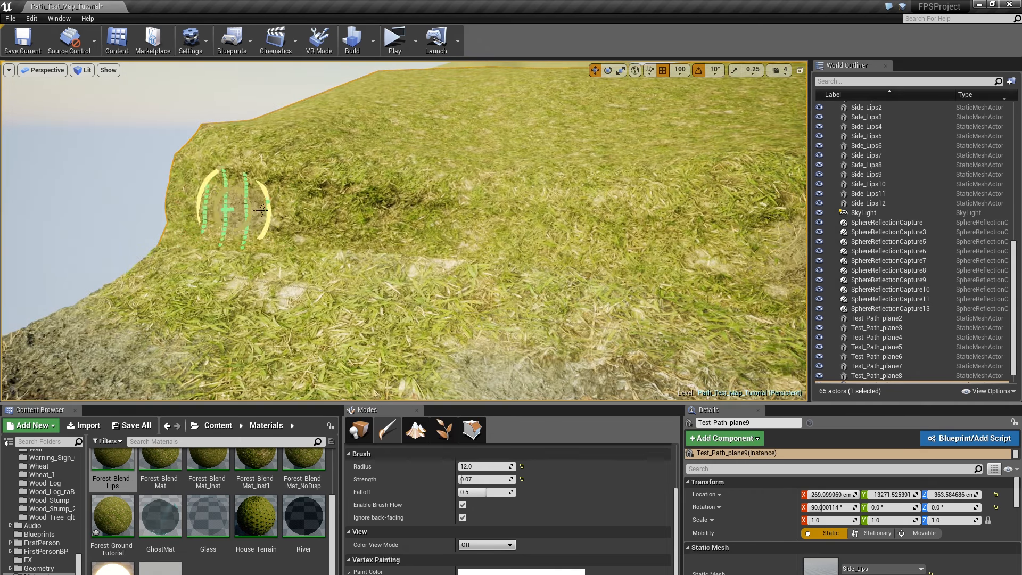
drag(261, 210, 337, 216)
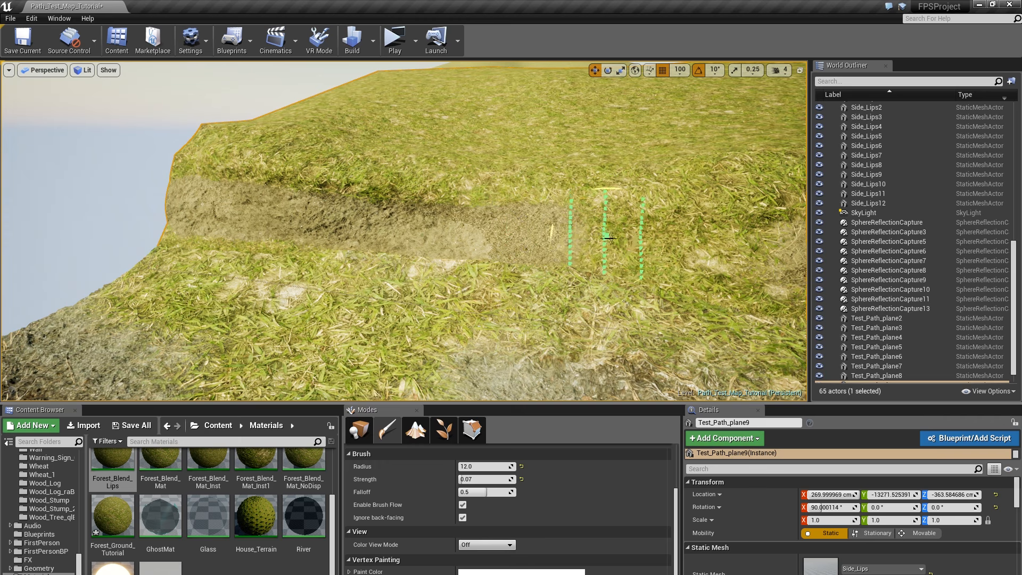
right_drag(664, 243, 704, 246)
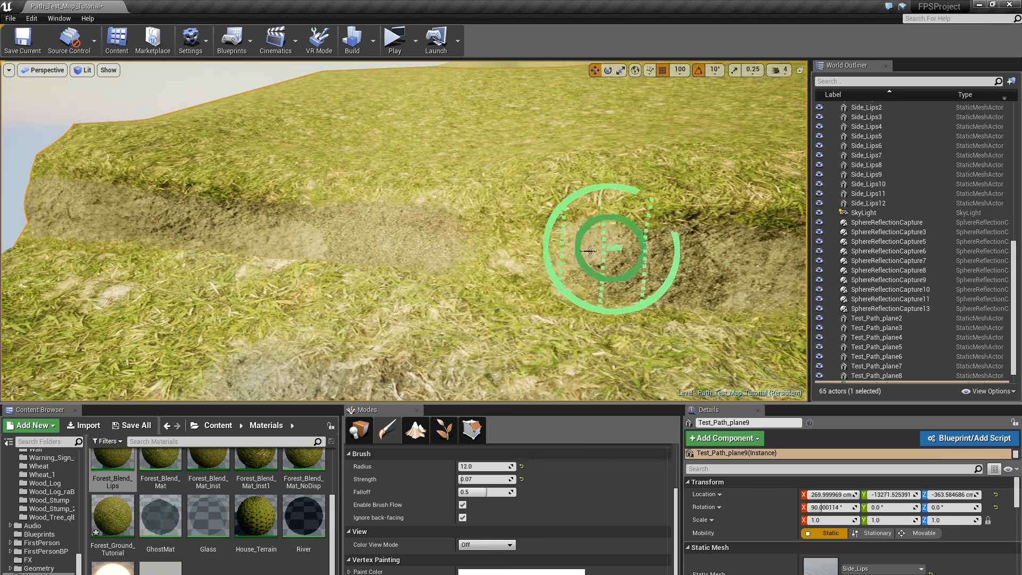
mouse_move(551, 251)
right_down()
mouse_move(463, 229)
mouse_move(536, 285)
mouse_move(362, 253)
right_up()
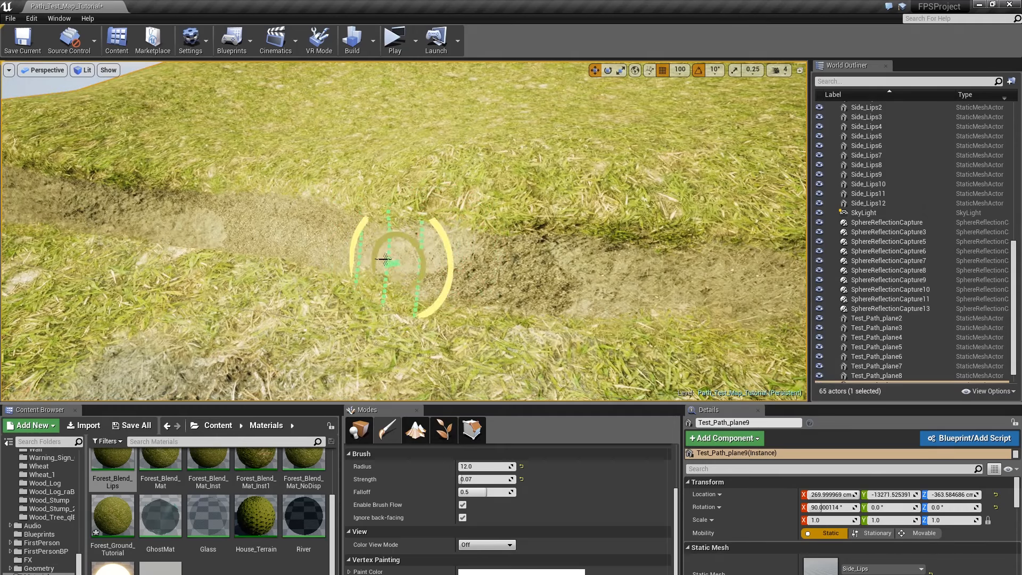
mouse_move(296, 232)
right_down()
mouse_move(242, 208)
mouse_move(290, 239)
mouse_move(314, 235)
mouse_move(315, 213)
right_up()
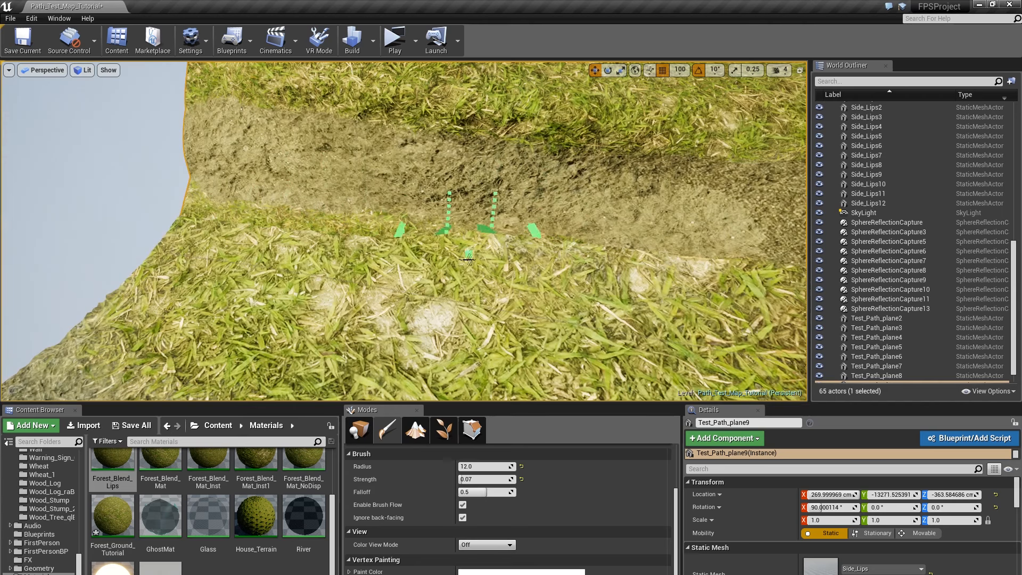
Step: Set the brush radius to 8 and refine the lower edge of the bank's dirt strip along its length
click(491, 466)
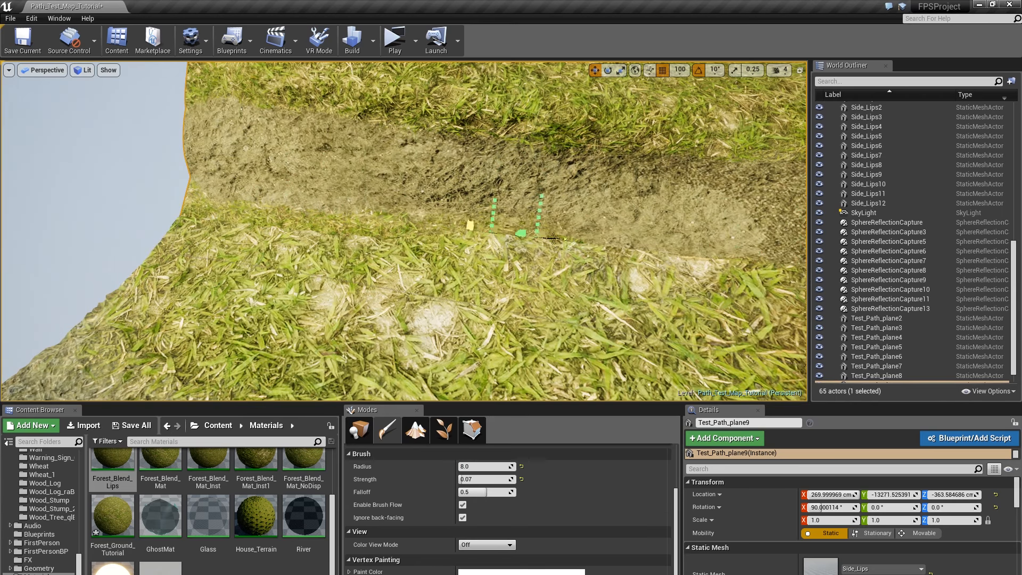
key(d)
right_drag(660, 261, 451, 256)
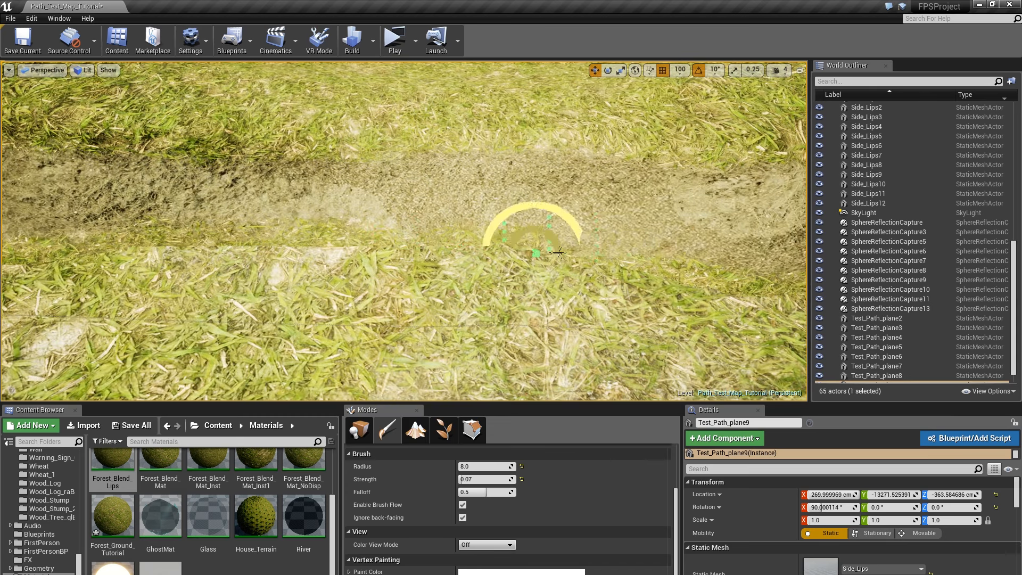
right_drag(598, 260, 508, 266)
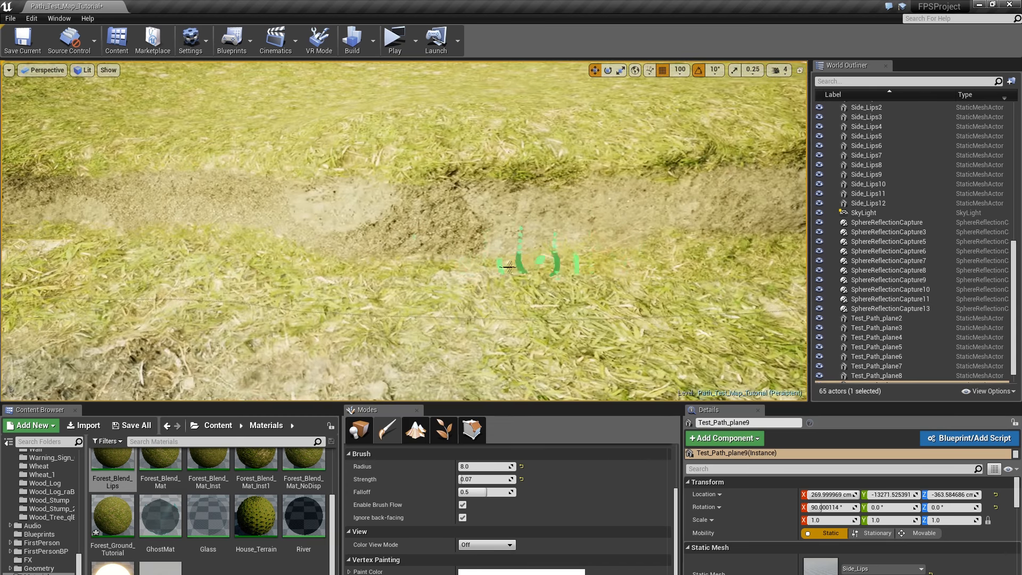
key(d)
right_drag(595, 267, 575, 293)
key(w)
drag(575, 293, 417, 299)
right_drag(381, 272, 434, 244)
Step: Examine the painted bank in the Unlit view mode and return to the Lit view
key(alt+3)
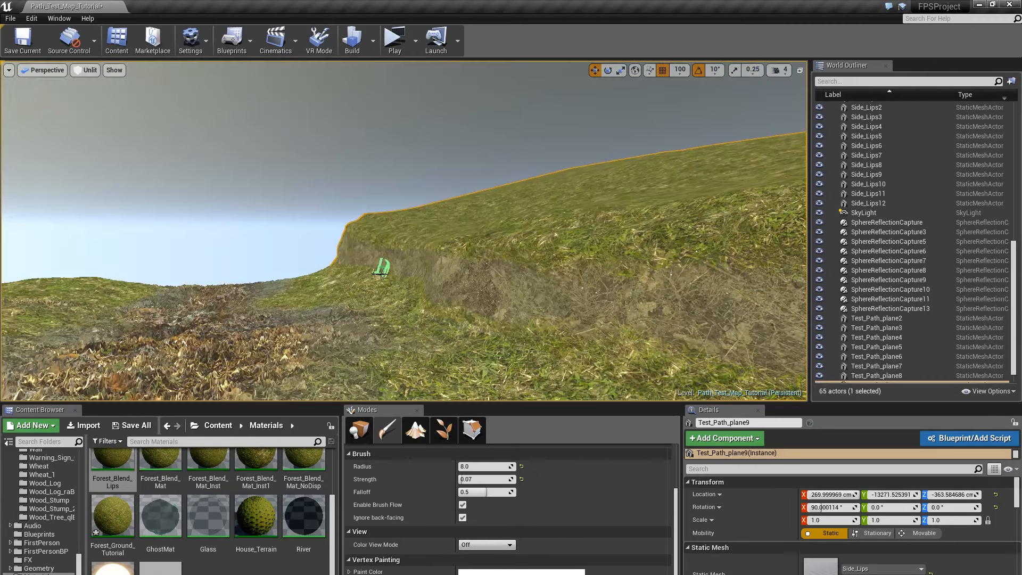
key(a)
mouse_move(339, 254)
right_down()
mouse_move(409, 239)
mouse_move(303, 240)
mouse_move(392, 257)
mouse_move(369, 251)
right_up()
key(alt+4)
key(d)
key(w)
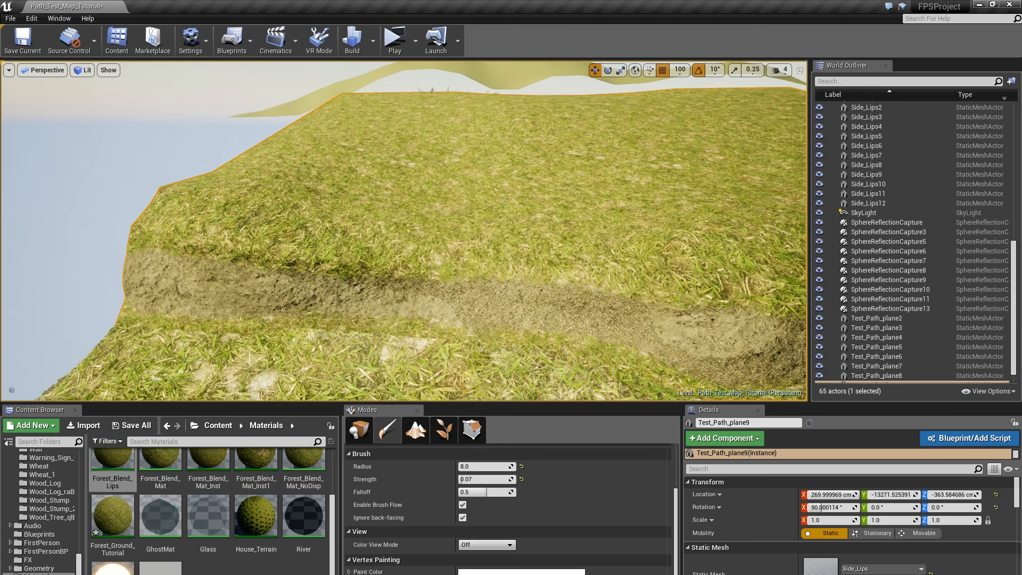
Step: Paint forest floor along the upper edge of the dirt strip with a radius of about 10, setting the brush strength to 0.1
drag(417, 259, 347, 258)
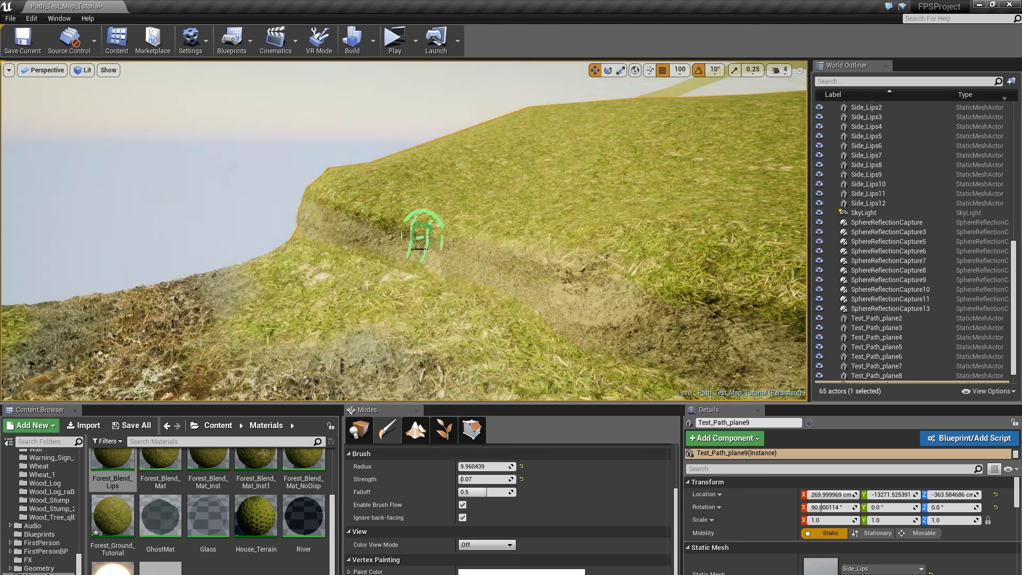
right_drag(424, 236, 418, 264)
mouse_move(421, 263)
mouse_down()
mouse_move(596, 315)
mouse_move(513, 281)
mouse_up()
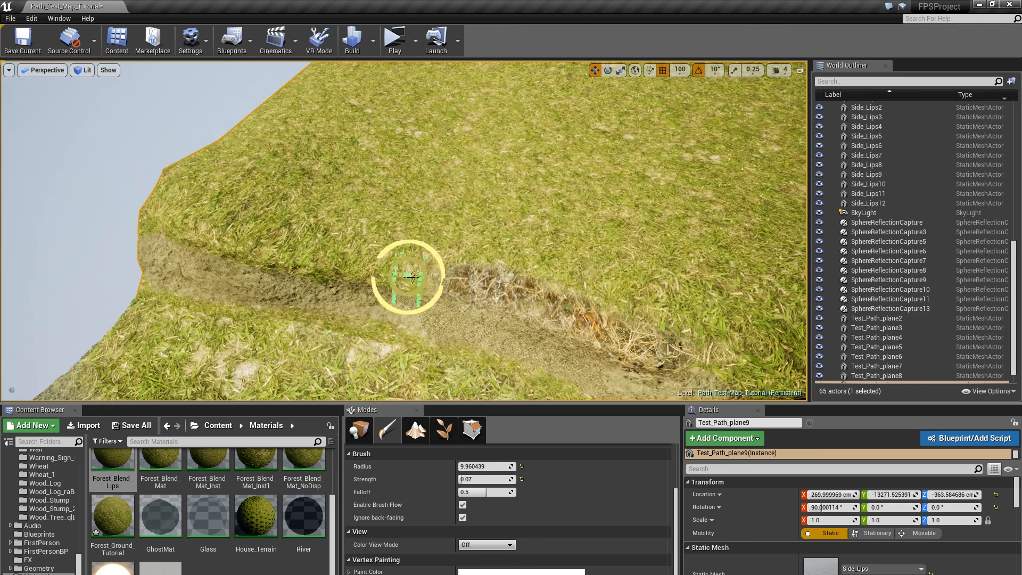
click(496, 479)
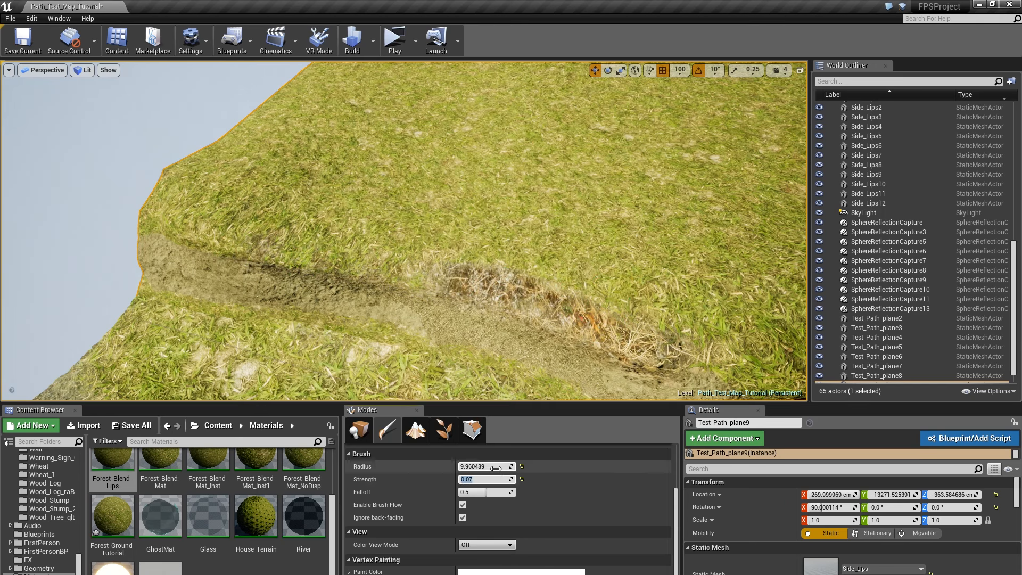
drag(409, 276, 341, 270)
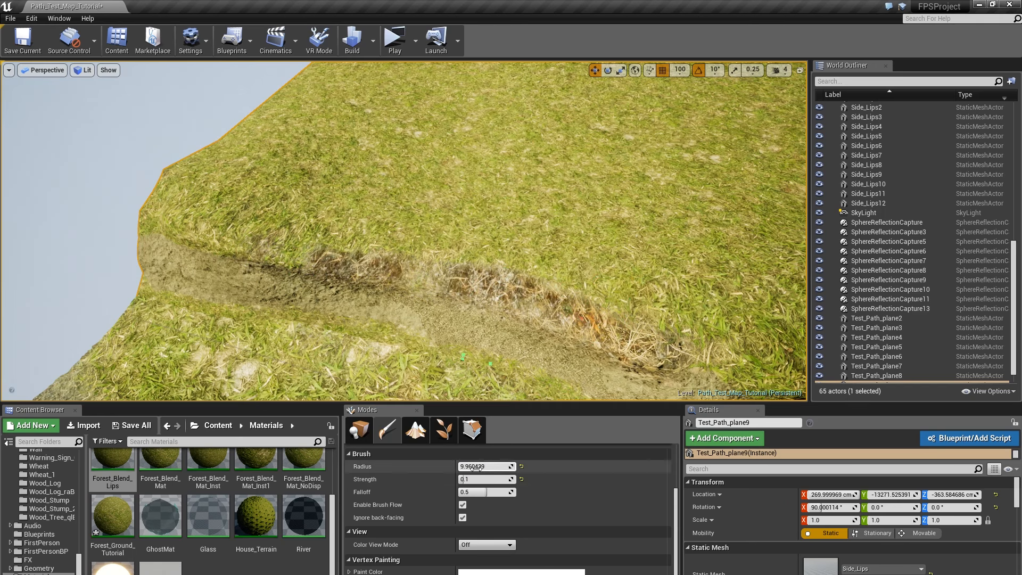
Step: Set the brush radius to 18 and extend the forest floor paint along the whole upper lip of the bank
click(487, 467)
text(18)
key(Return)
mouse_move(282, 234)
mouse_down()
mouse_move(221, 210)
mouse_move(261, 224)
mouse_up()
right_drag(397, 282, 461, 282)
drag(610, 273, 643, 244)
right_drag(641, 244, 711, 246)
mouse_move(628, 237)
mouse_down()
mouse_move(266, 242)
mouse_move(284, 243)
mouse_up()
right_drag(565, 244, 628, 245)
mouse_move(599, 245)
mouse_down()
mouse_move(580, 235)
mouse_move(591, 248)
mouse_up()
mouse_move(397, 255)
mouse_down()
mouse_move(183, 252)
mouse_move(274, 238)
mouse_up()
mouse_move(362, 244)
mouse_down()
mouse_move(459, 246)
mouse_move(536, 262)
mouse_move(656, 233)
mouse_up()
right_drag(657, 233, 580, 226)
Step: Blend the lip into the grass with a brush radius of about 24, and touch up its edge with a radius of about 13
drag(492, 467, 506, 467)
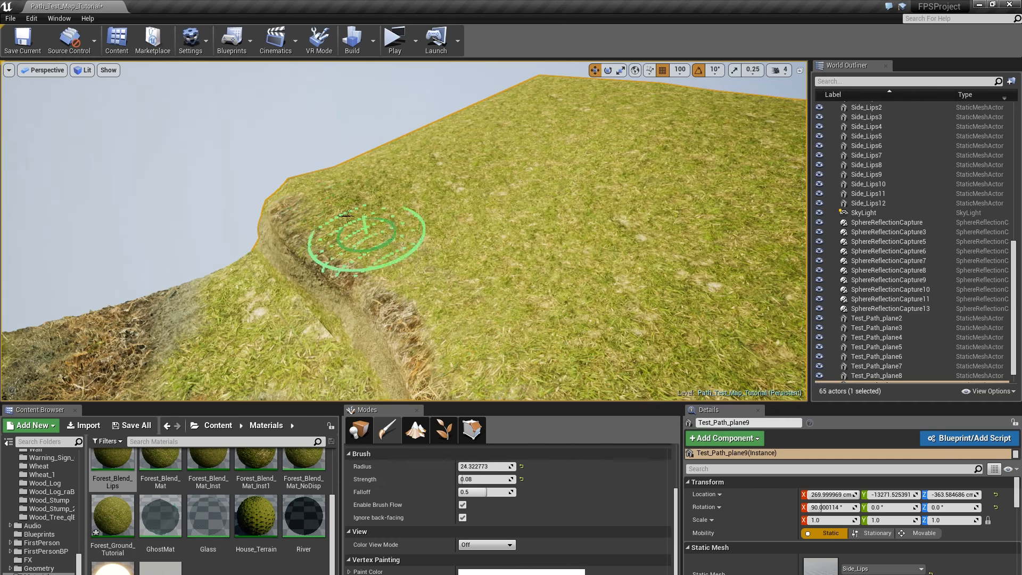
right_drag(452, 320, 392, 286)
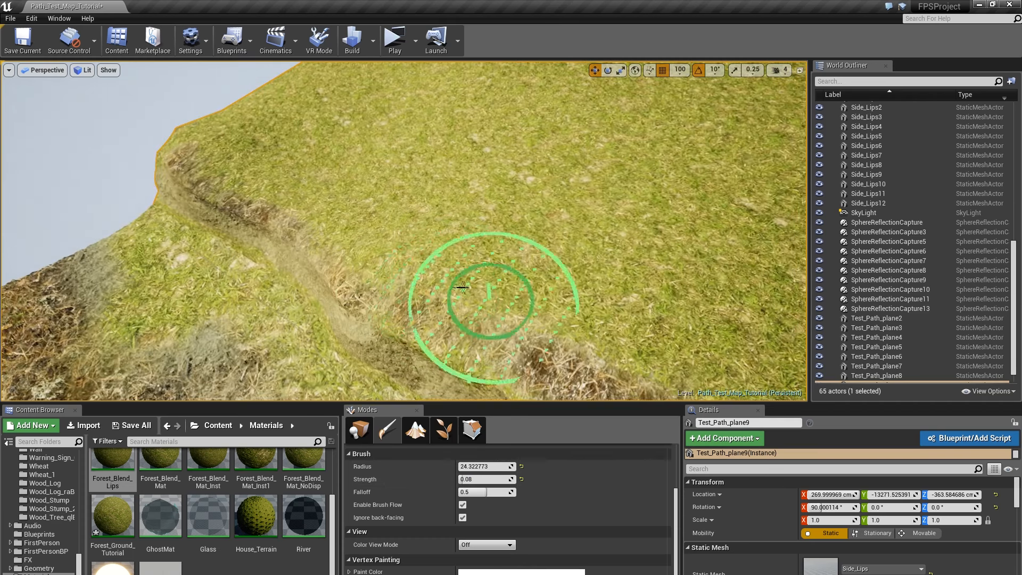
mouse_move(495, 299)
right_down()
mouse_move(362, 192)
mouse_move(458, 176)
mouse_move(490, 223)
right_up()
drag(487, 466, 479, 467)
right_drag(405, 331, 348, 282)
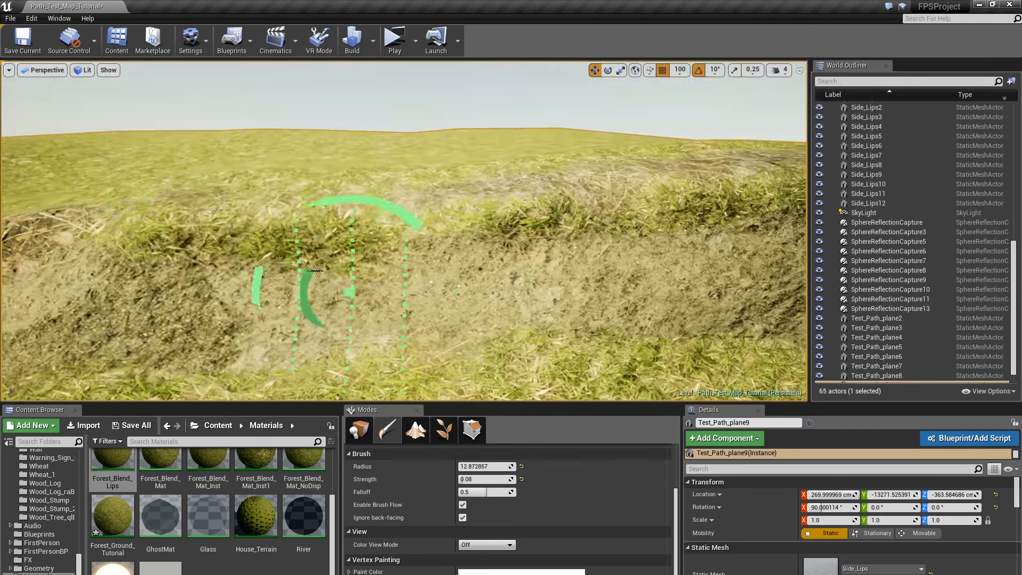
mouse_move(235, 221)
mouse_down()
mouse_move(174, 207)
mouse_move(319, 210)
mouse_up()
right_drag(511, 203, 639, 223)
mouse_move(346, 239)
right_down()
mouse_move(186, 234)
mouse_move(221, 253)
mouse_move(195, 248)
right_up()
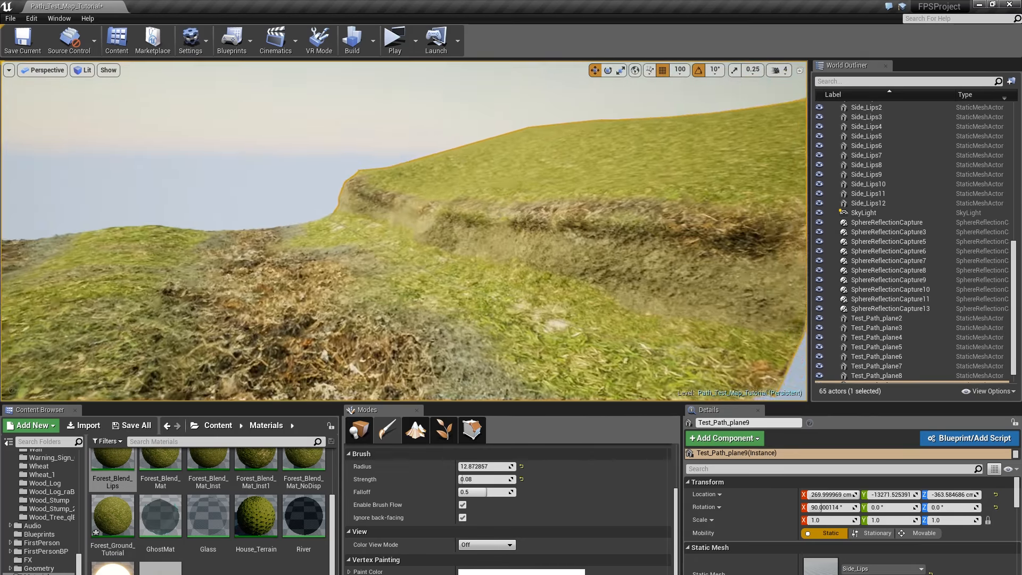
Step: Leave vertex painting and delete the unpainted white bank on the other side of the path
right_drag(341, 341, 289, 358)
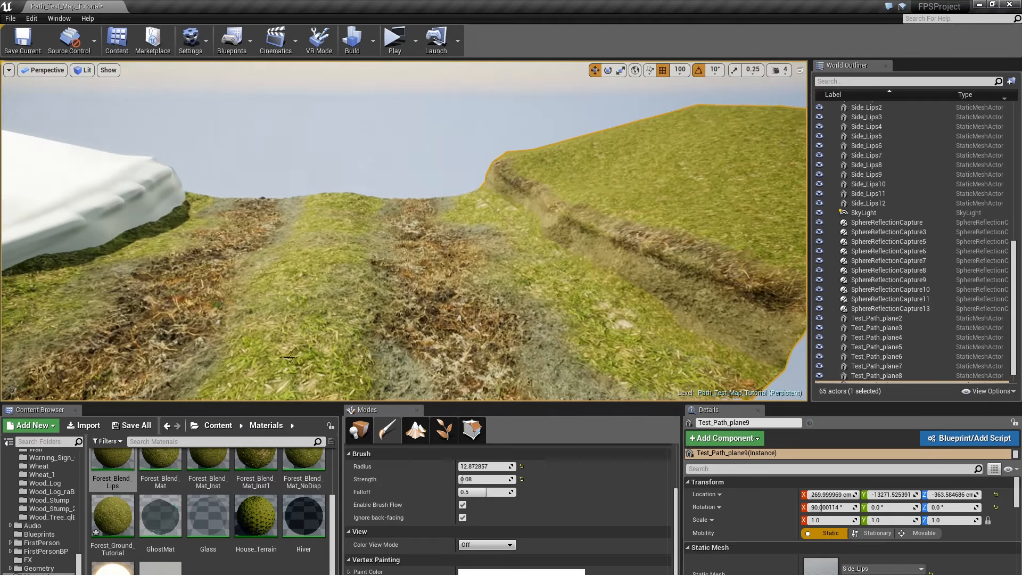
click(362, 427)
right_drag(341, 298, 318, 315)
click(212, 183)
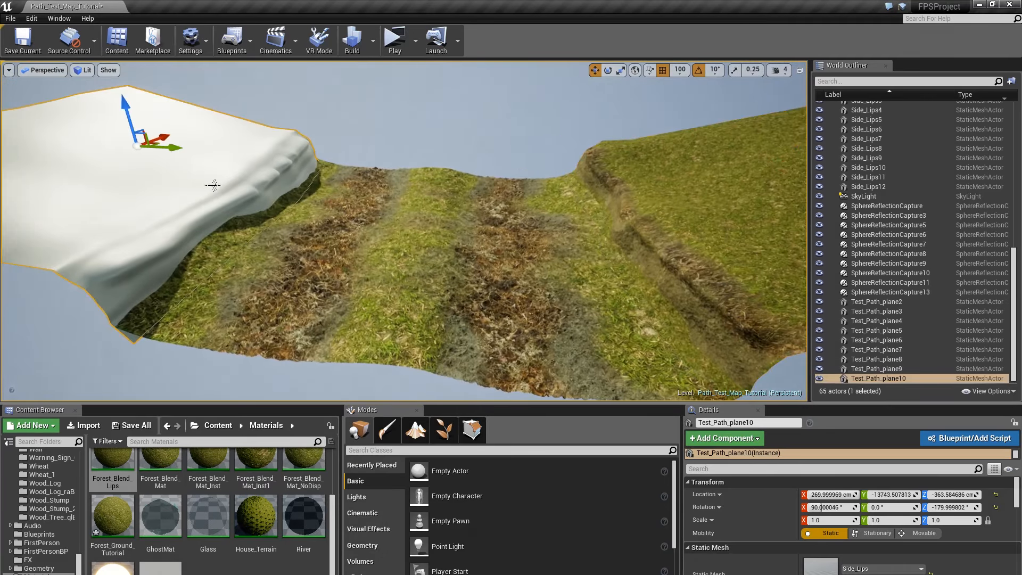
key(Delete)
Step: Duplicate the painted bank across to the opposite side of the path and rotate the copy 180 degrees
click(716, 172)
right_drag(744, 201, 756, 196)
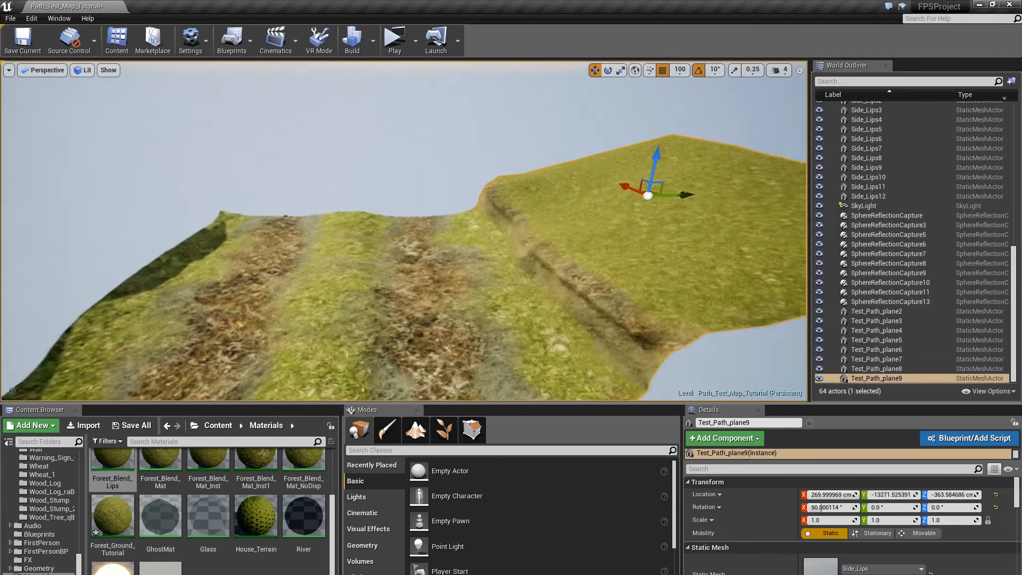
alt+drag(680, 193, 233, 223)
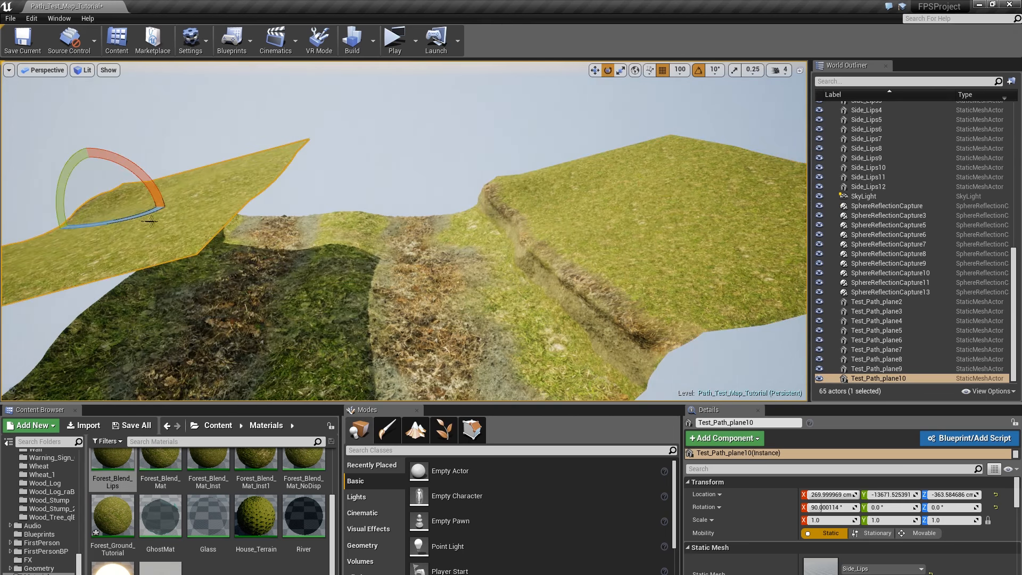
drag(151, 221, 45, 239)
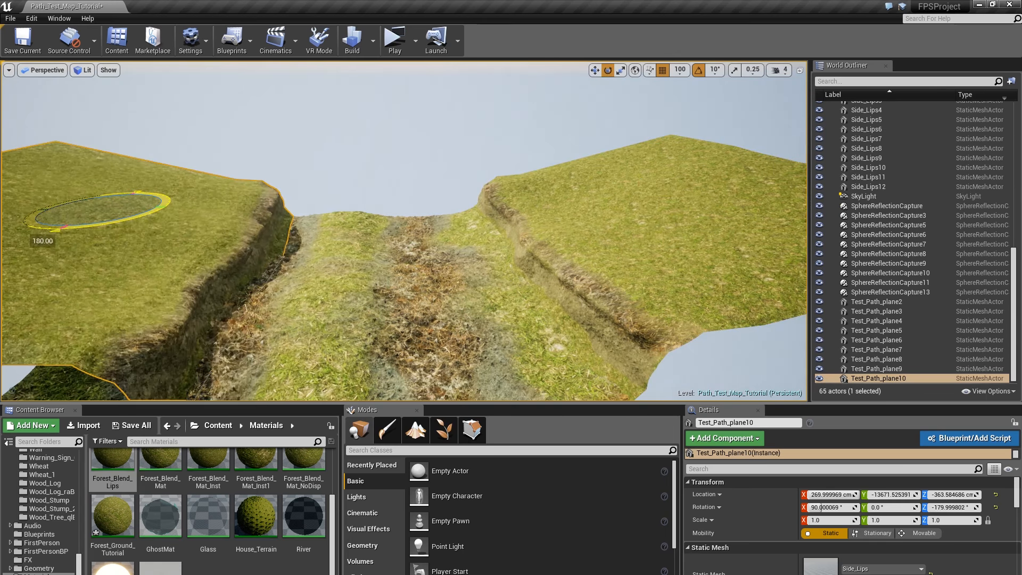
Step: Move the copied bank against the path's outer edge with grid snapping off, and raise it slightly to about -361.9 cm in Z
right_drag(255, 193, 252, 194)
key(w)
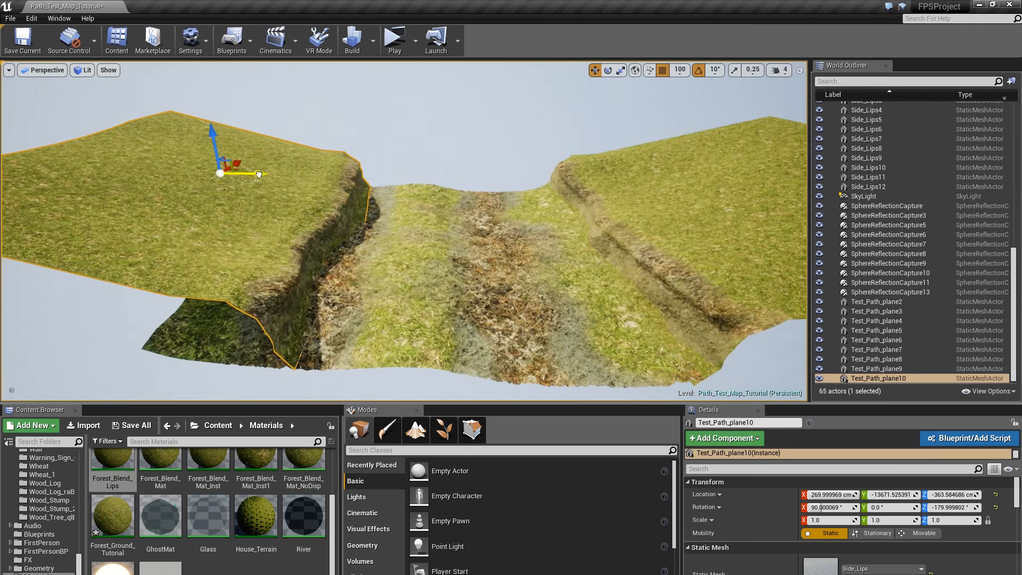
drag(259, 174, 133, 183)
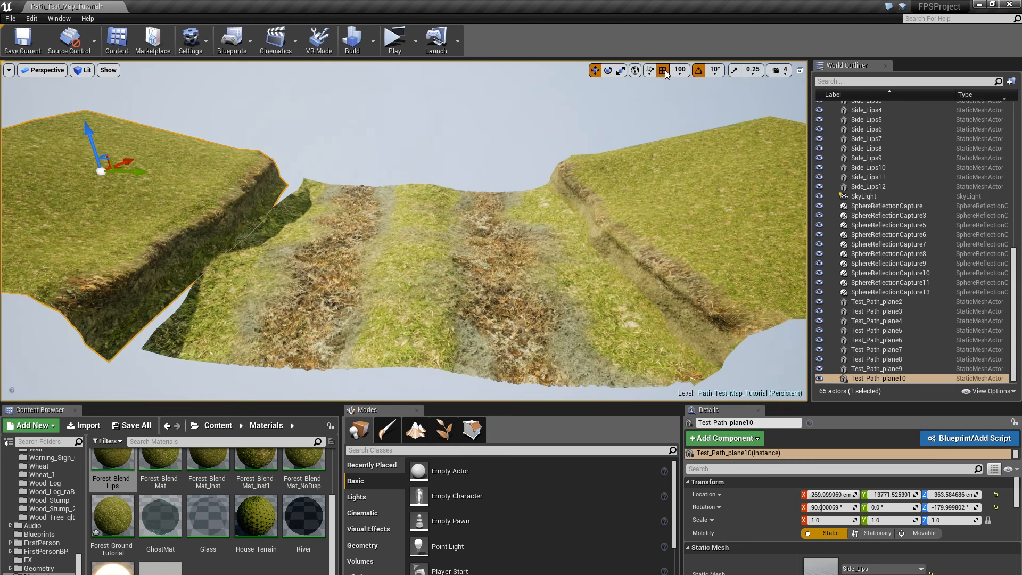
drag(134, 174, 154, 174)
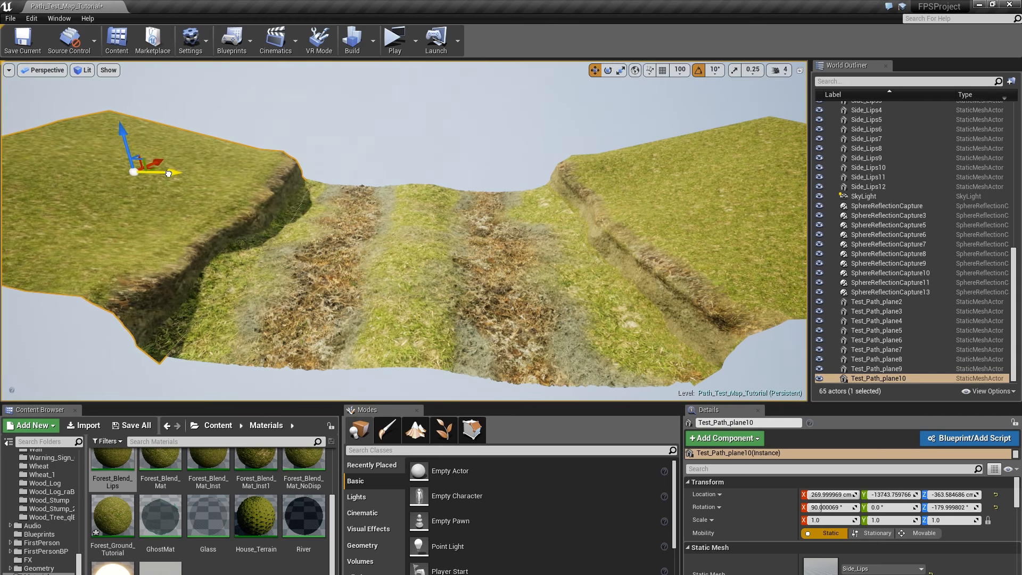
drag(130, 137, 126, 124)
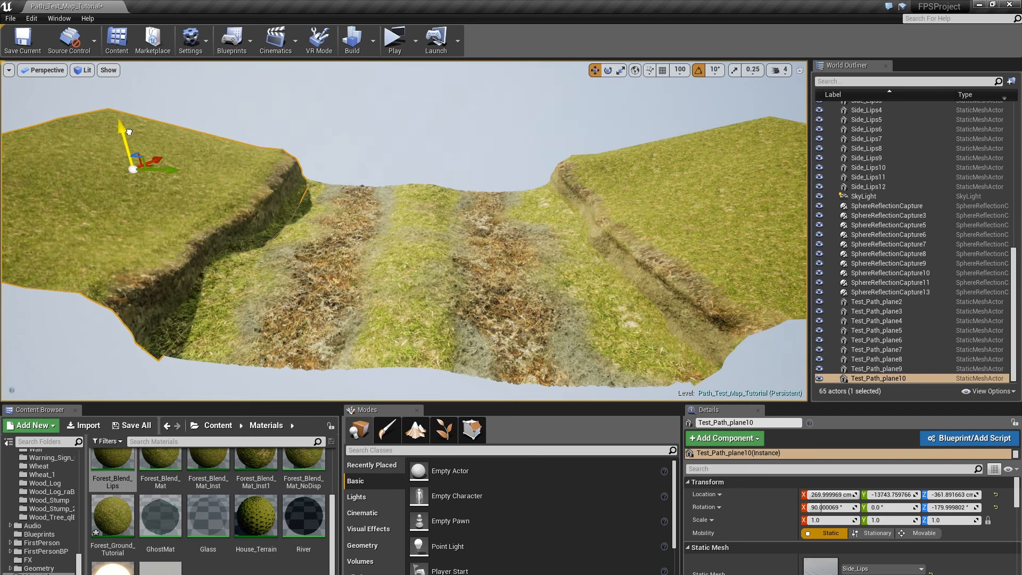
key(Escape)
Step: Select the path section with both of its banks and duplicate the set once, butted against the original section's end
right_drag(201, 167, 244, 181)
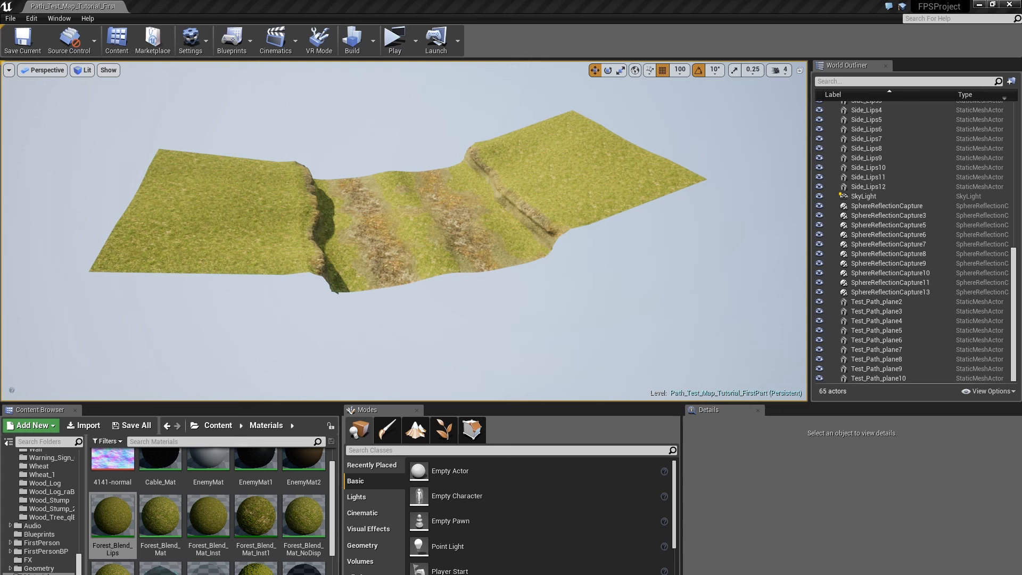
right_drag(782, 280, 788, 290)
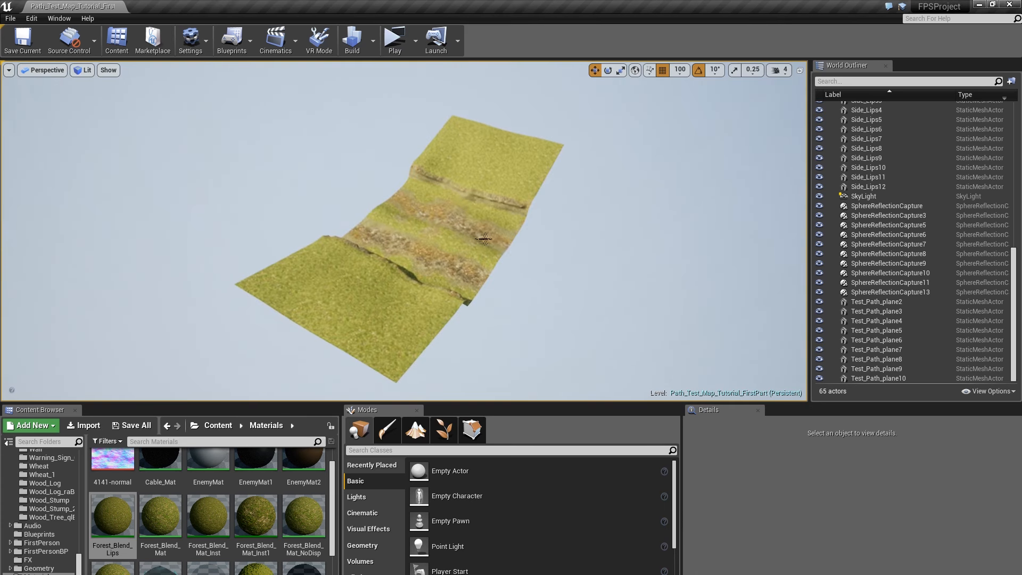
click(475, 162)
ctrl+click(441, 241)
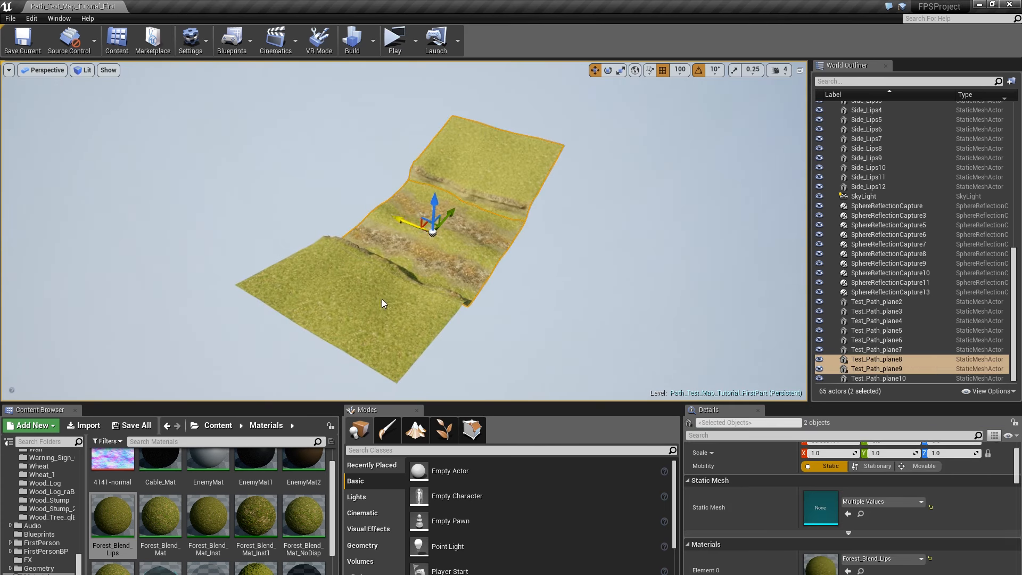
ctrl+click(383, 301)
right_drag(383, 301, 498, 251)
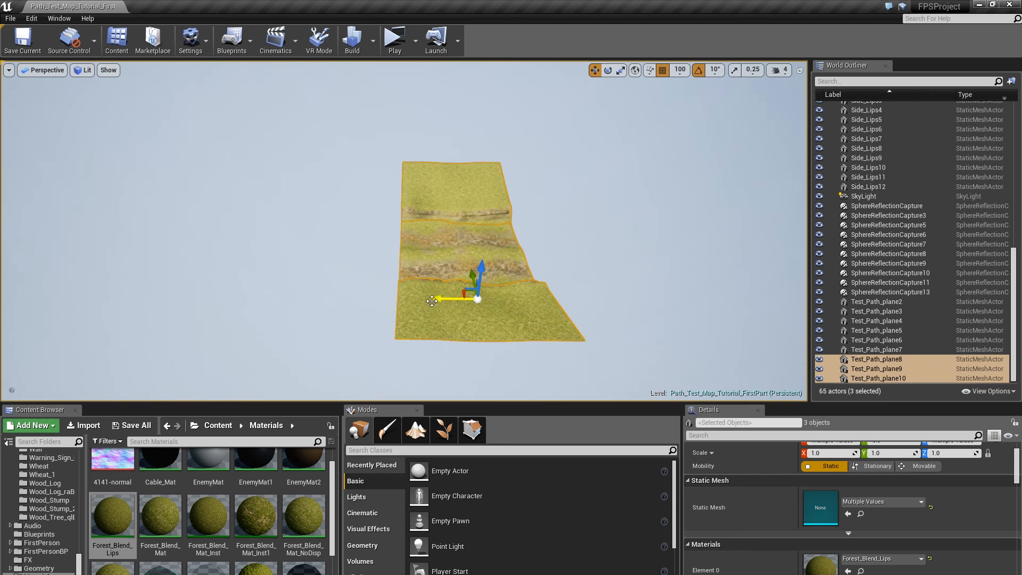
alt+drag(431, 301, 275, 292)
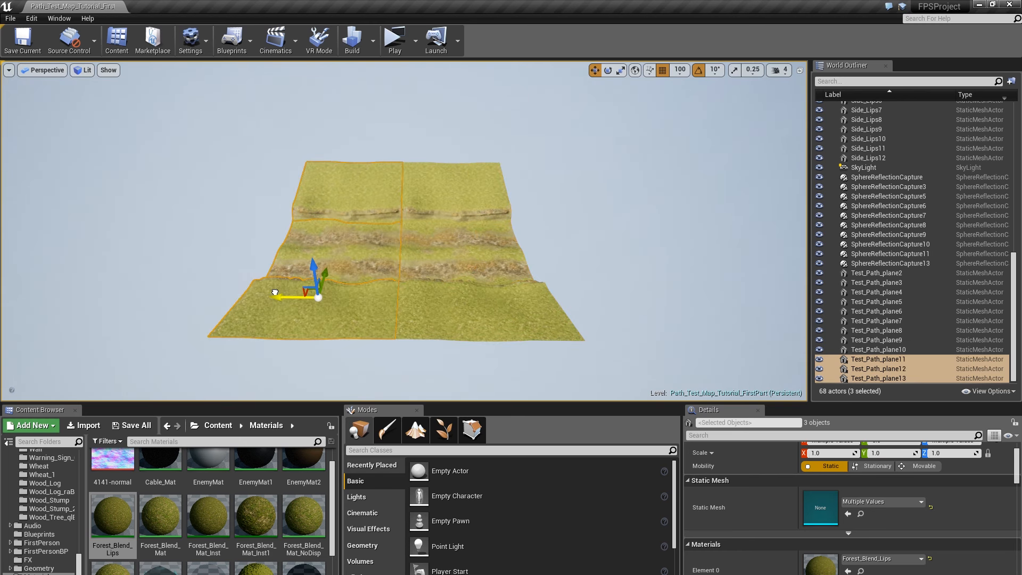
Step: Duplicate the end section four more times in a row to extend the banked path, and clear the selection
right_drag(378, 286, 378, 286)
alt+drag(428, 281, 252, 282)
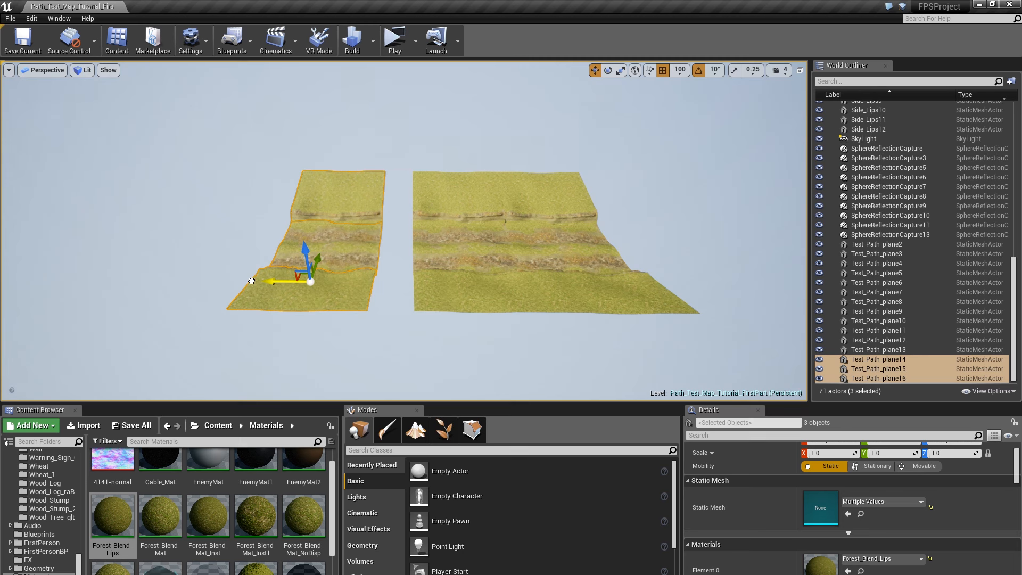
alt+drag(316, 281, 179, 281)
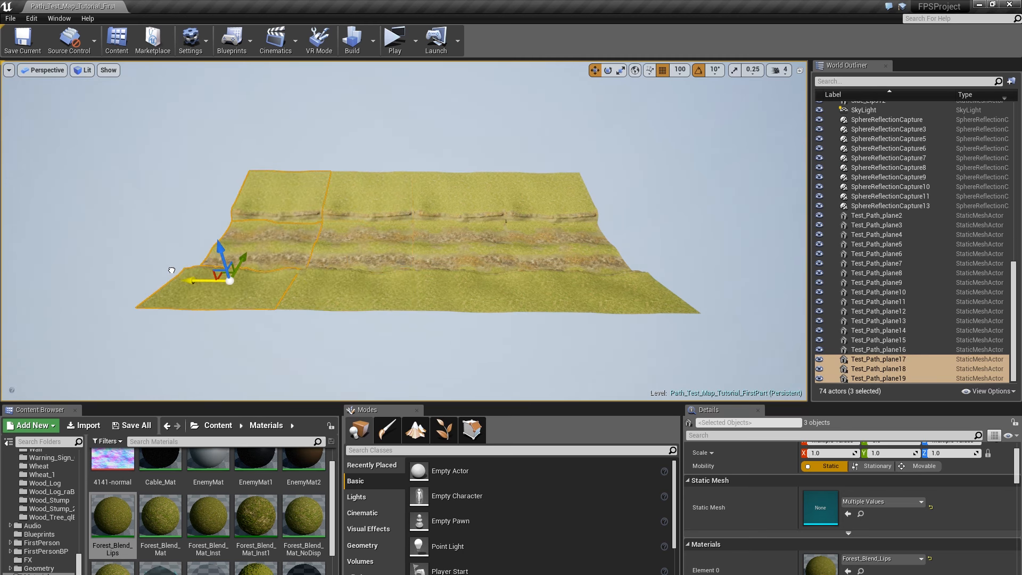
middle_drag(180, 282, 372, 268)
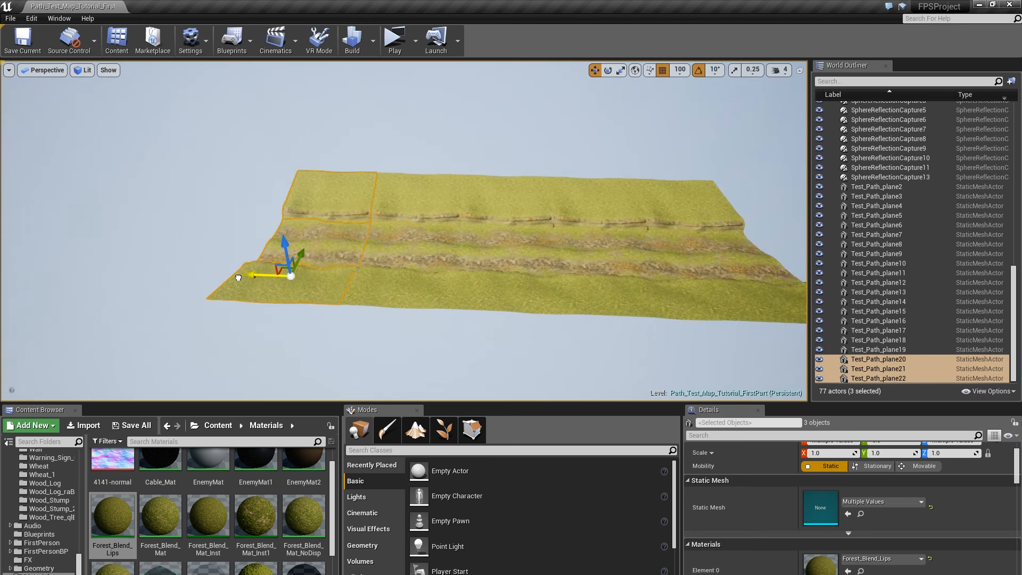
middle_drag(233, 273, 380, 247)
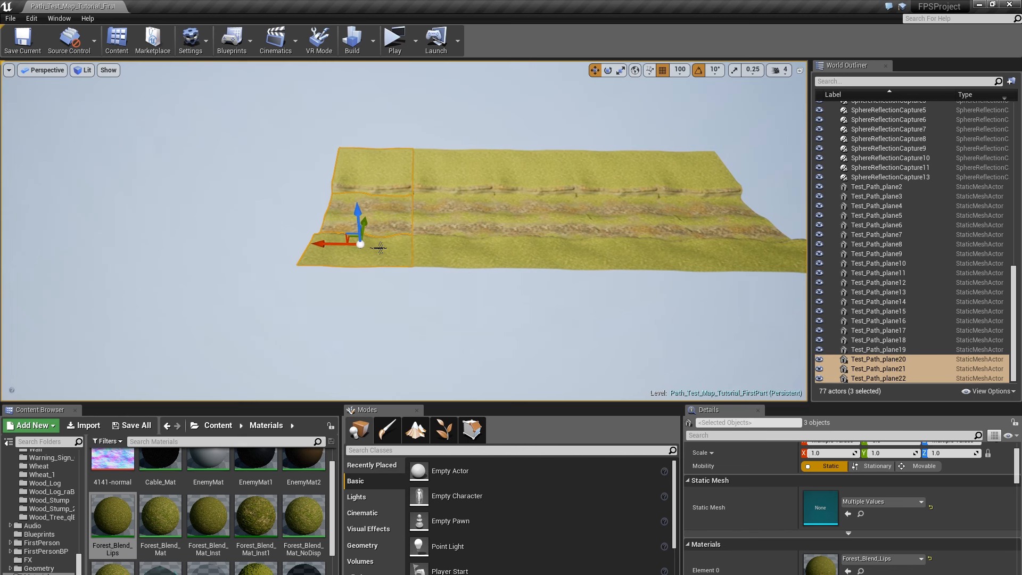
alt+drag(321, 244, 169, 233)
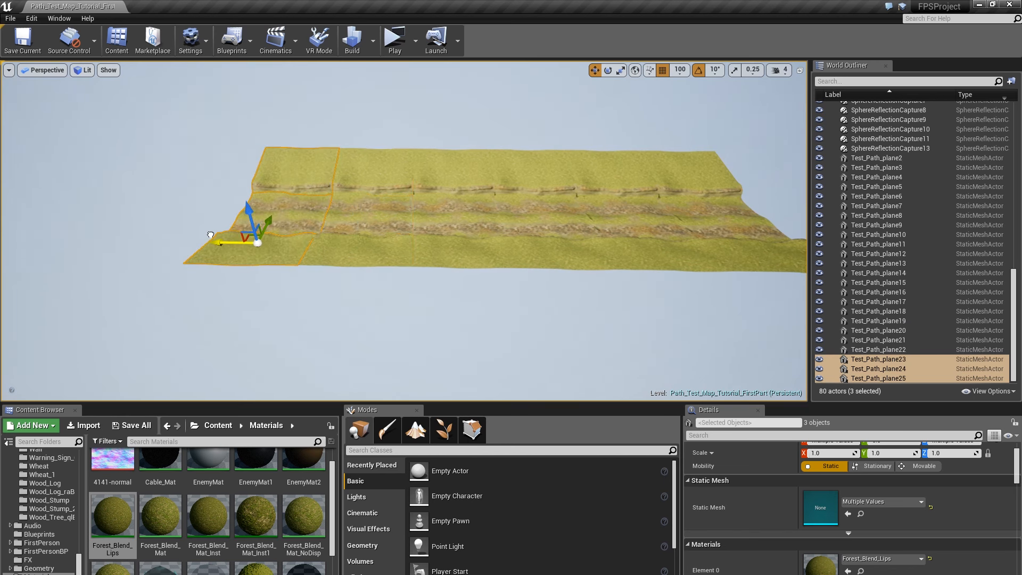
right_drag(210, 235, 137, 231)
click(392, 261)
key(Escape)
Step: Duplicate the mossy rock pile (Aset_regsH_LOD17) beside the path and move the copy onto the path's nearby bank
mouse_move(335, 264)
right_down()
mouse_move(348, 260)
mouse_move(328, 264)
right_up()
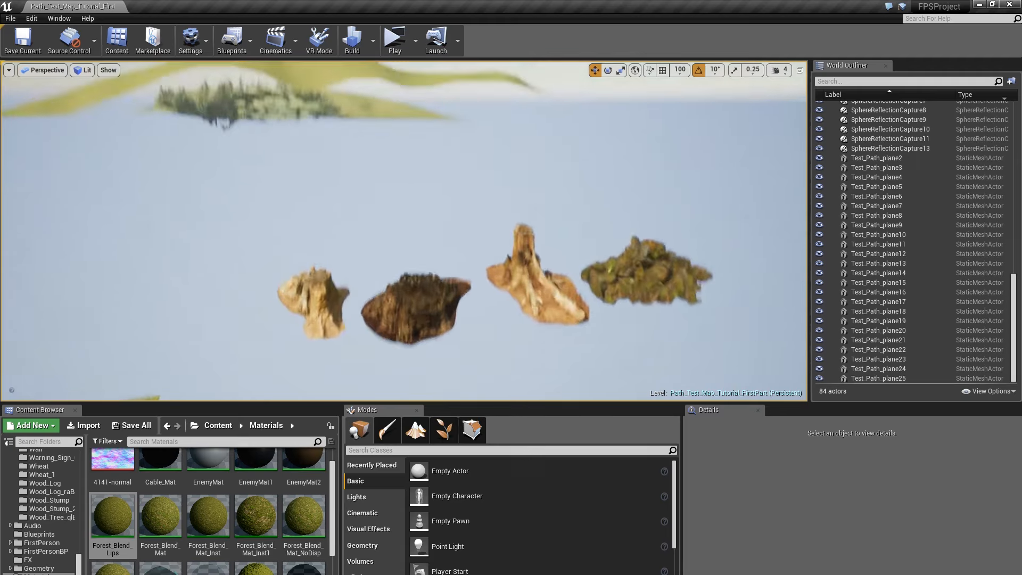
right_drag(404, 231, 400, 255)
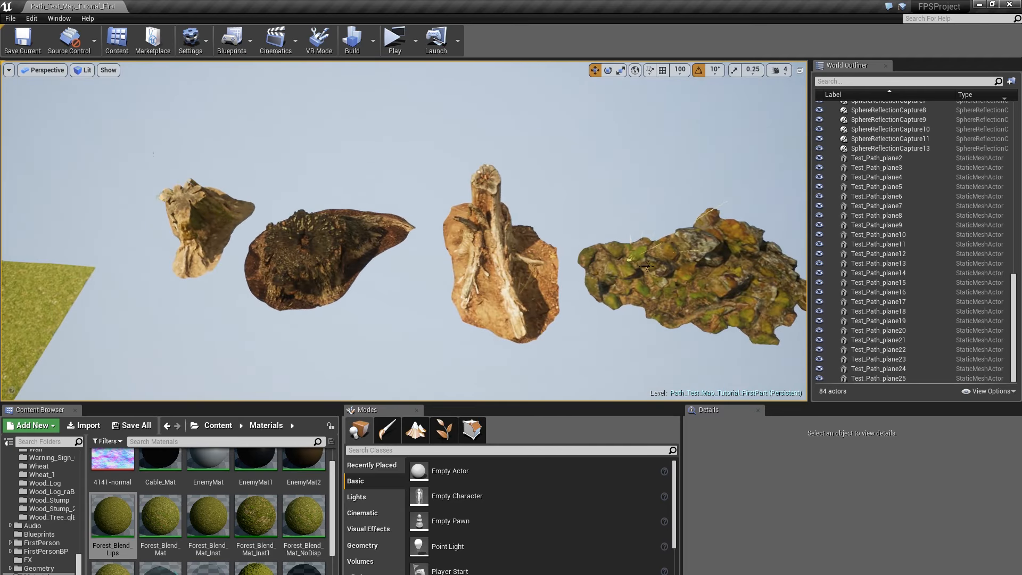
click(647, 266)
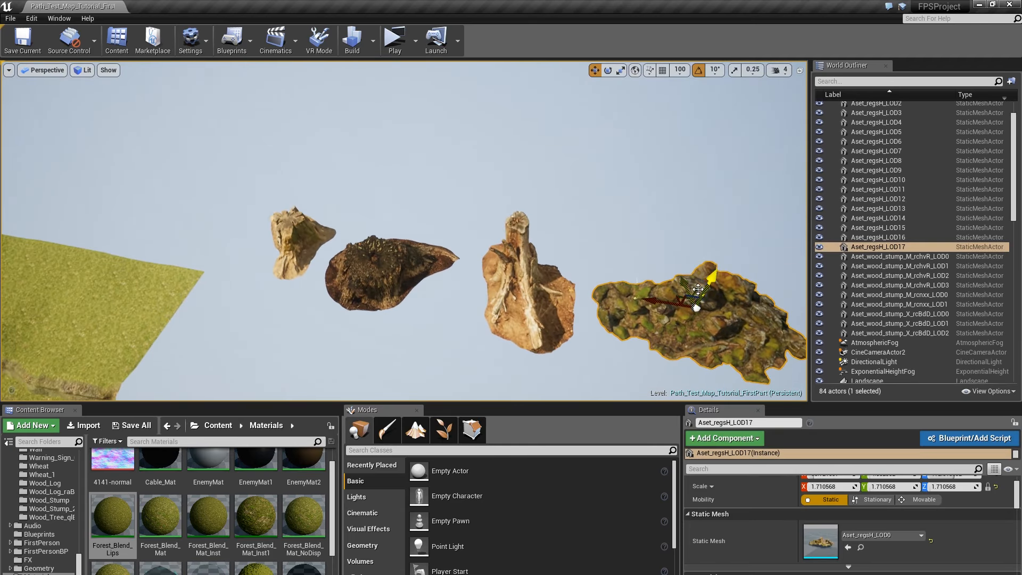
right_drag(683, 297, 693, 220)
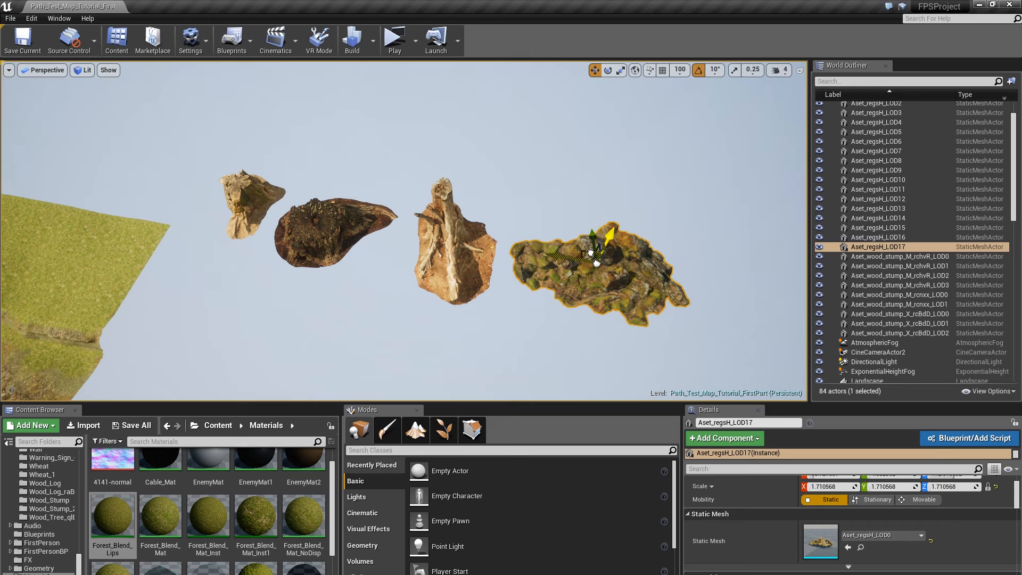
key(ctrl+w)
mouse_move(589, 253)
right_down()
mouse_move(506, 266)
mouse_move(598, 247)
right_up()
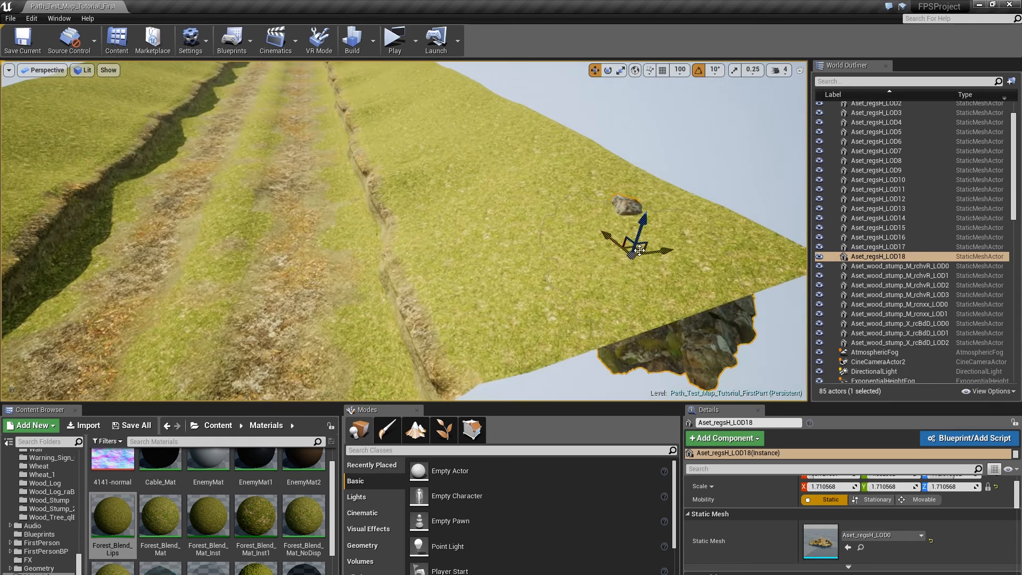
drag(640, 250, 417, 267)
Step: Turn off rotation snapping and scale the copied rock pile down uniformly to about 1.35
right_drag(441, 257, 360, 202)
key(e)
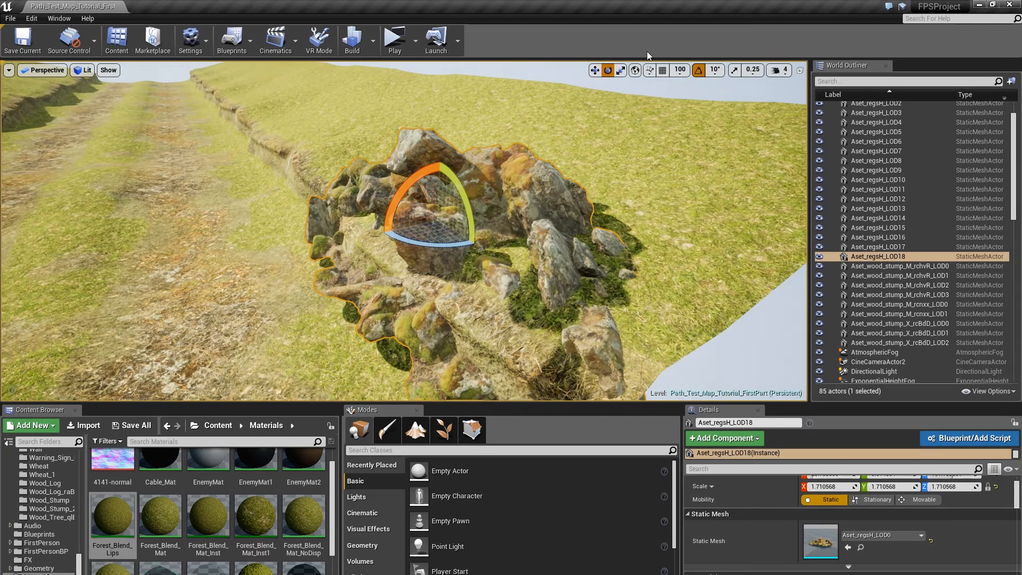
click(703, 73)
right_drag(515, 240, 488, 217)
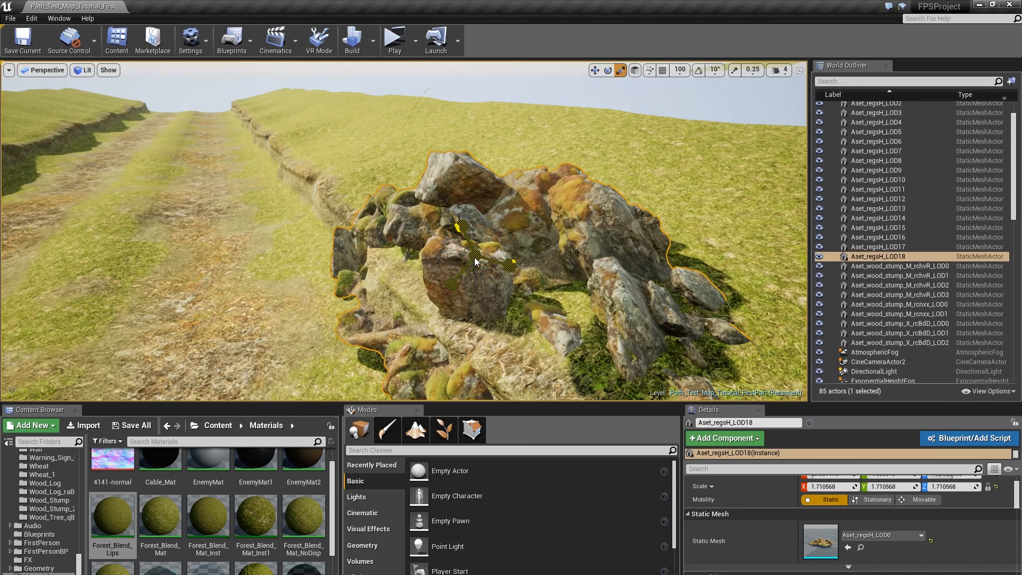
drag(475, 261, 473, 262)
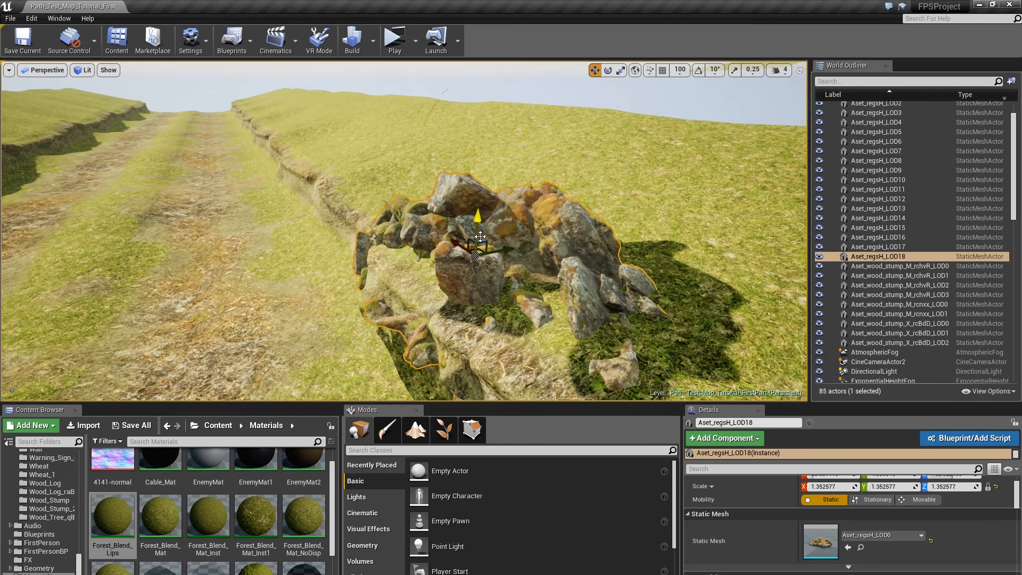
Step: Lower the rock pile into the bank so its stones straddle the lip, and clear the selection
alt+drag(469, 279, 401, 243)
drag(480, 252, 474, 251)
mouse_move(474, 251)
right_down()
mouse_move(447, 246)
mouse_move(492, 261)
mouse_move(471, 261)
right_up()
click(474, 251)
right_drag(415, 133, 321, 124)
click(321, 124)
drag(495, 75, 497, 74)
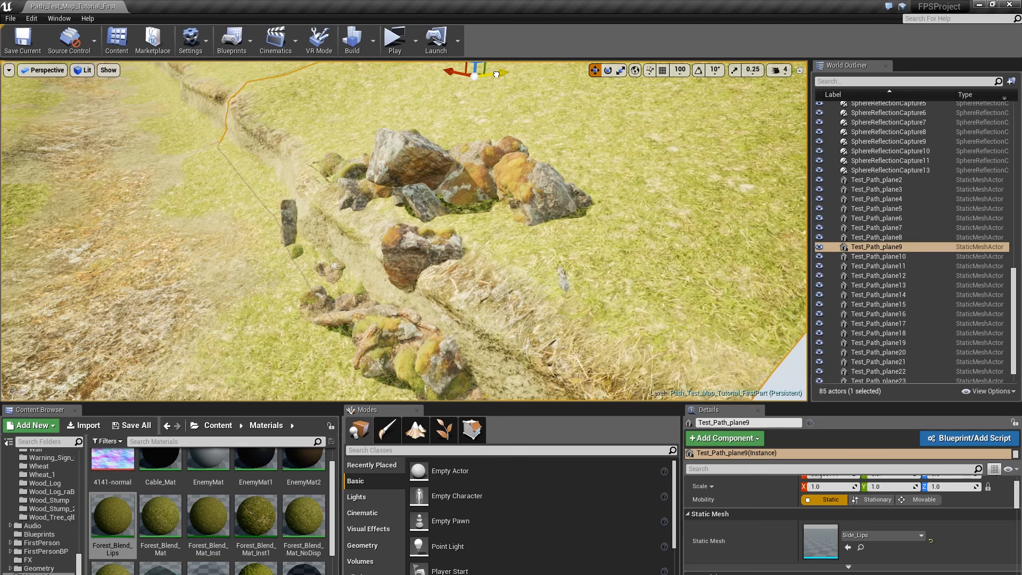
key(Escape)
right_drag(324, 121, 510, 249)
Step: Duplicate the rock pile farther along the lip, mirror the copy with an X scale of about -1.51, and rotate it to vary its shape
click(579, 261)
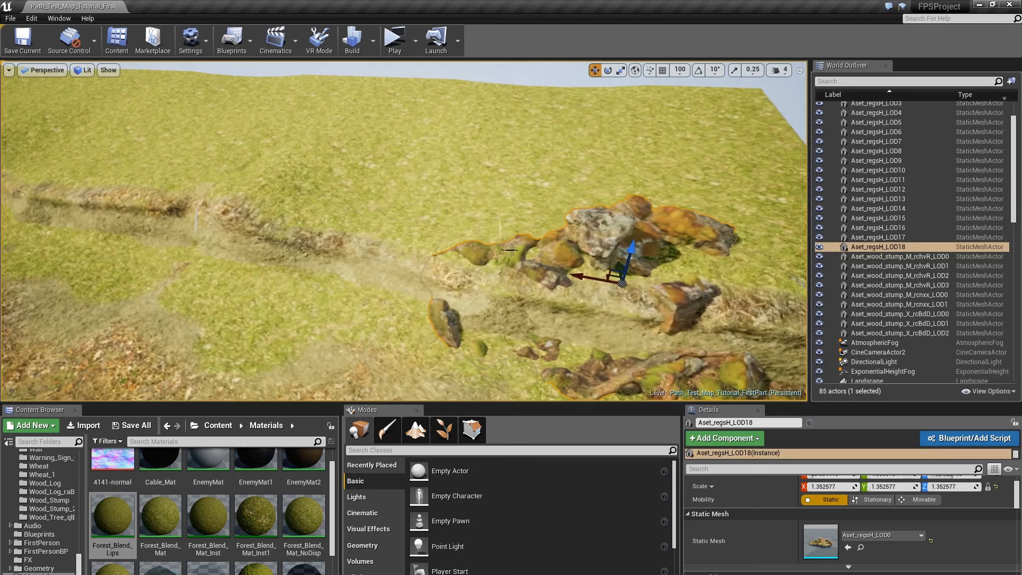
alt+drag(576, 273, 213, 233)
key(e)
key(e)
drag(368, 245, 341, 248)
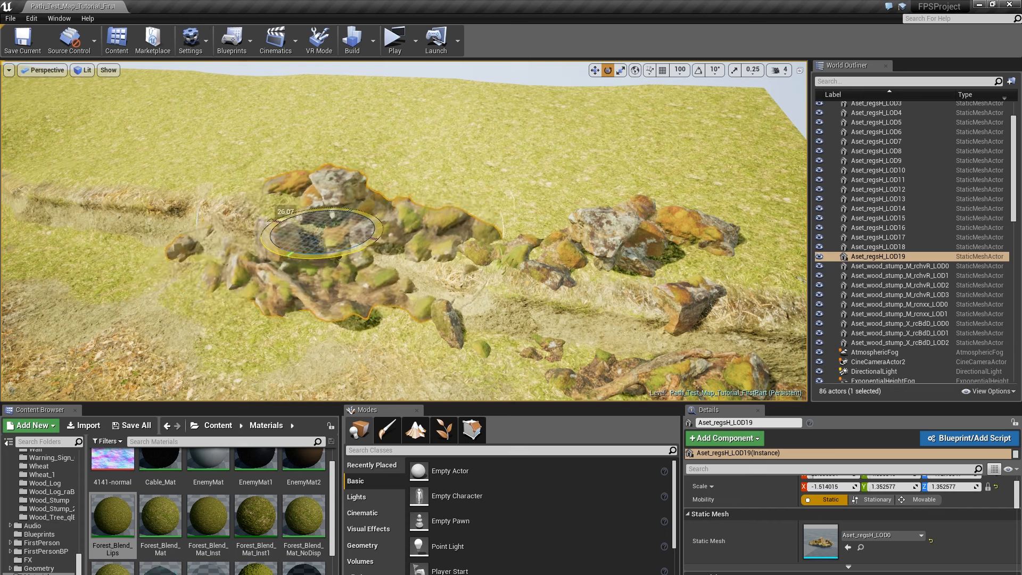
drag(371, 208, 375, 223)
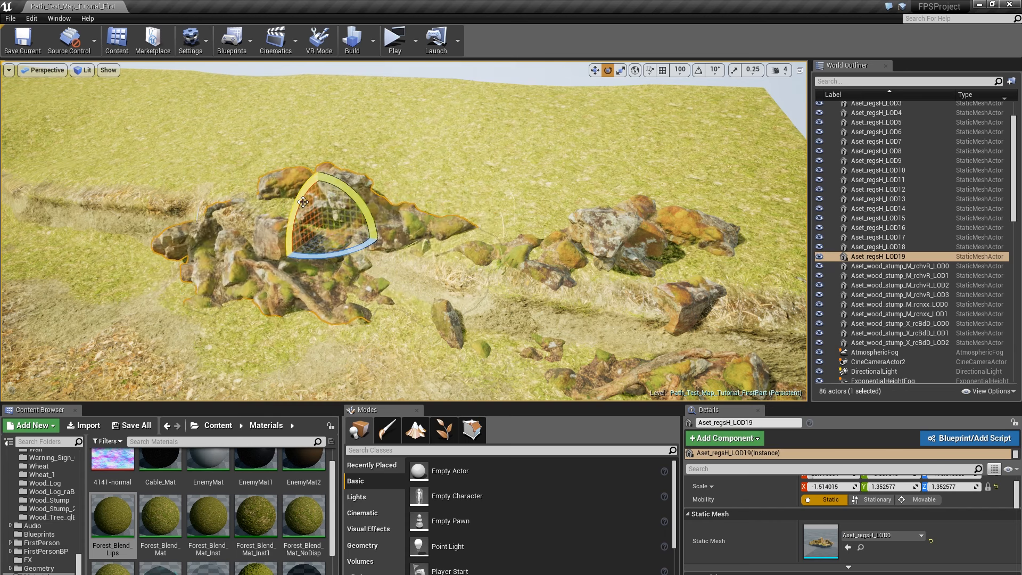
Step: Sink the mirrored rock pile into the bank, and duplicate it farther up the lip with a rotation of about -21 degrees
key(f)
key(w)
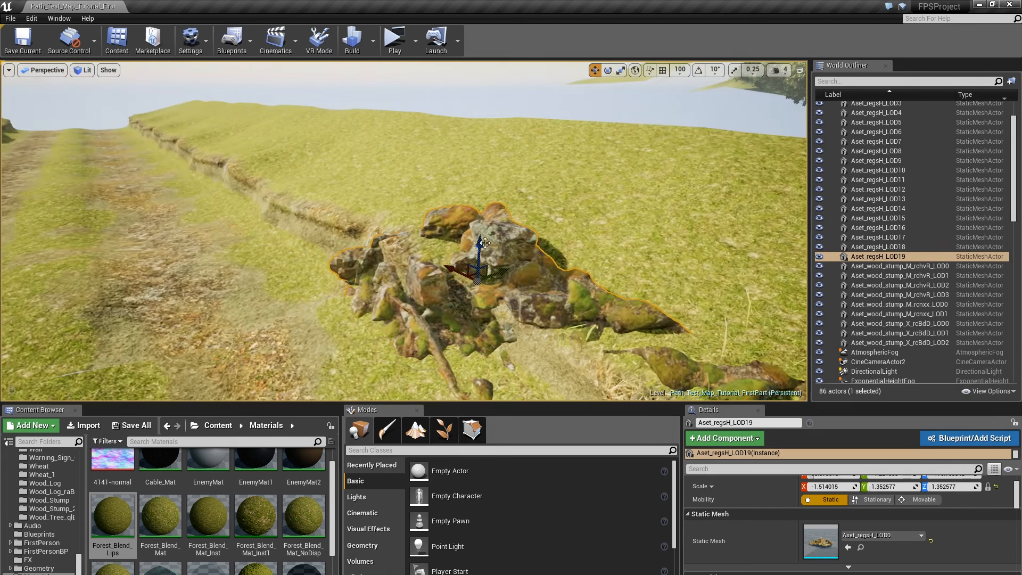
drag(488, 262, 495, 276)
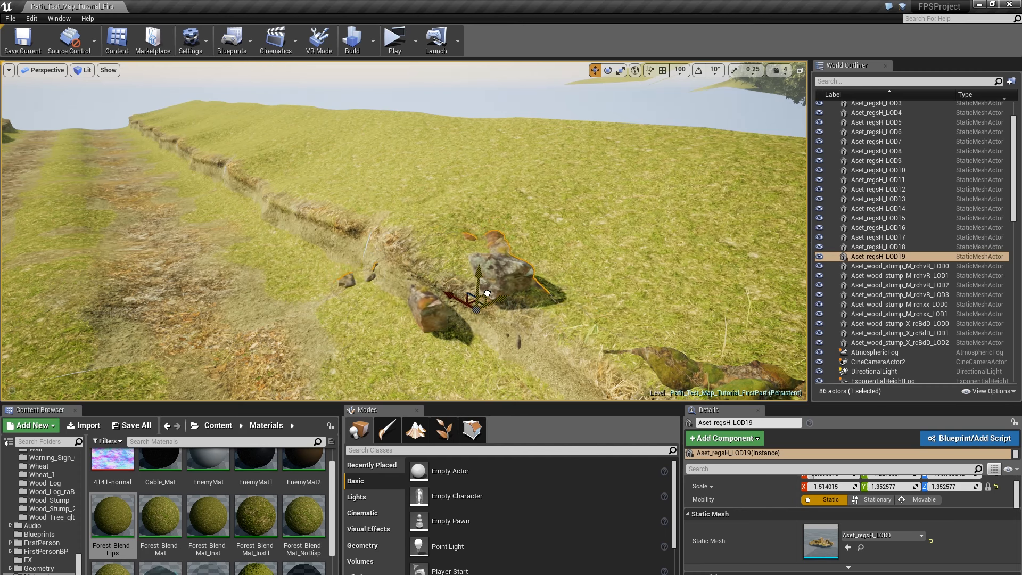
alt+drag(470, 295, 292, 206)
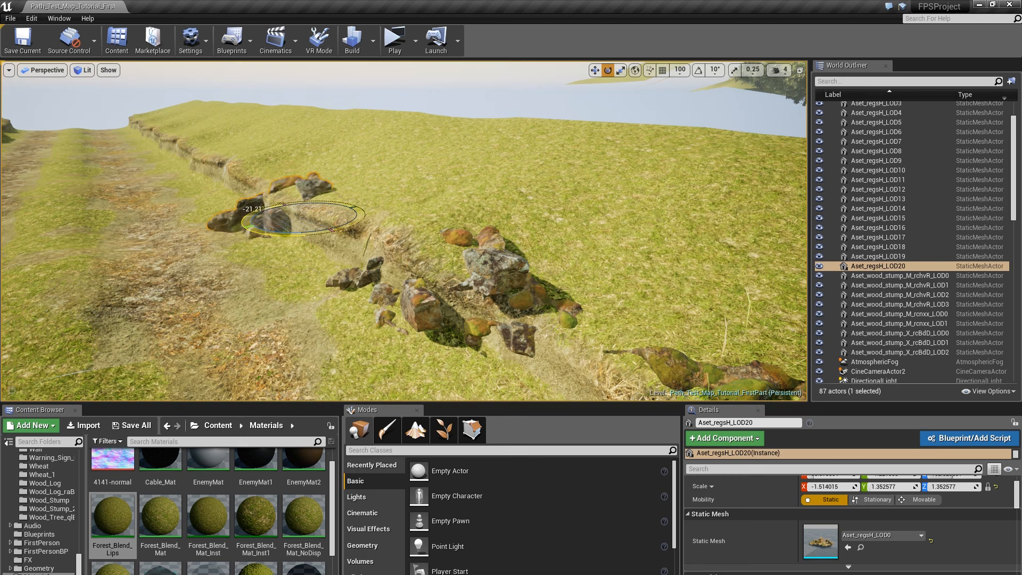
key(s)
Step: Shift the first rock pile and the mirrored one beside it slightly to adjust their positions along the lip
right_drag(304, 234, 319, 309)
click(562, 237)
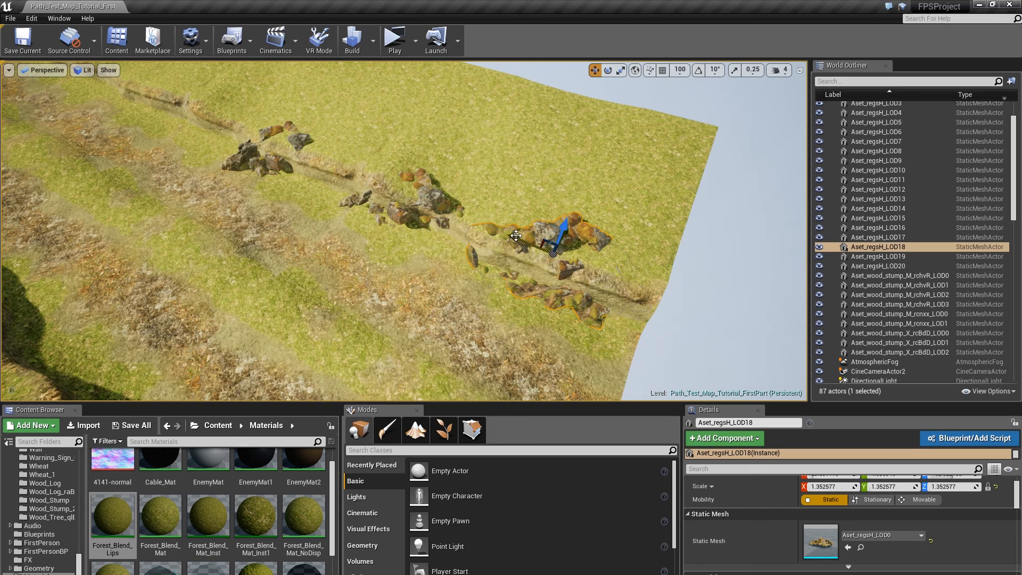
click(384, 215)
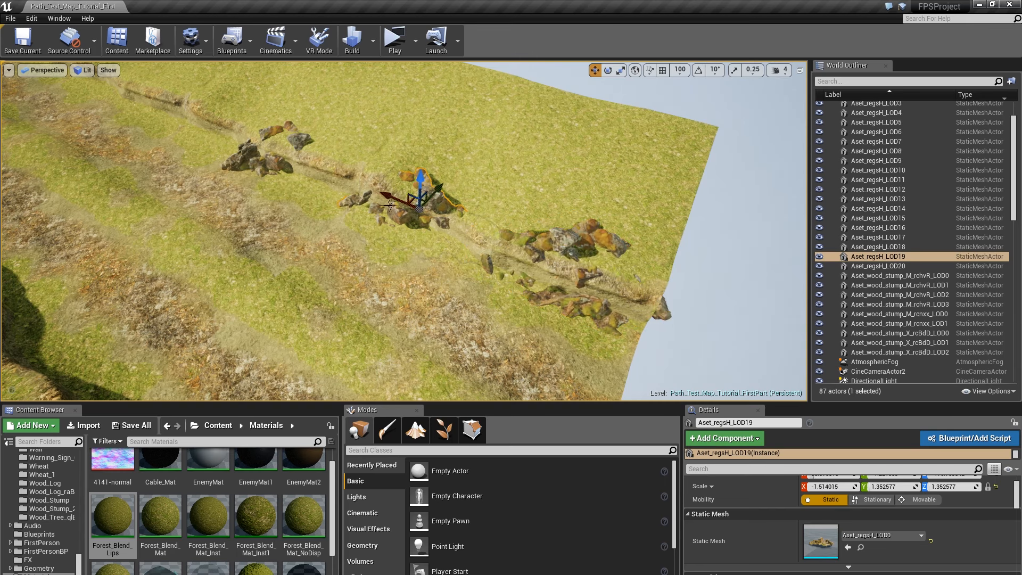
drag(392, 198, 430, 215)
key(w)
mouse_move(431, 215)
right_down()
mouse_move(394, 205)
mouse_move(413, 186)
mouse_move(428, 226)
right_up()
Step: Duplicate the farthest rock pile (Aset_regsH_LOD20) farther along the lip and rotate the copy
click(495, 226)
key(s)
right_drag(495, 226, 453, 200)
alt+drag(579, 238, 380, 229)
key(e)
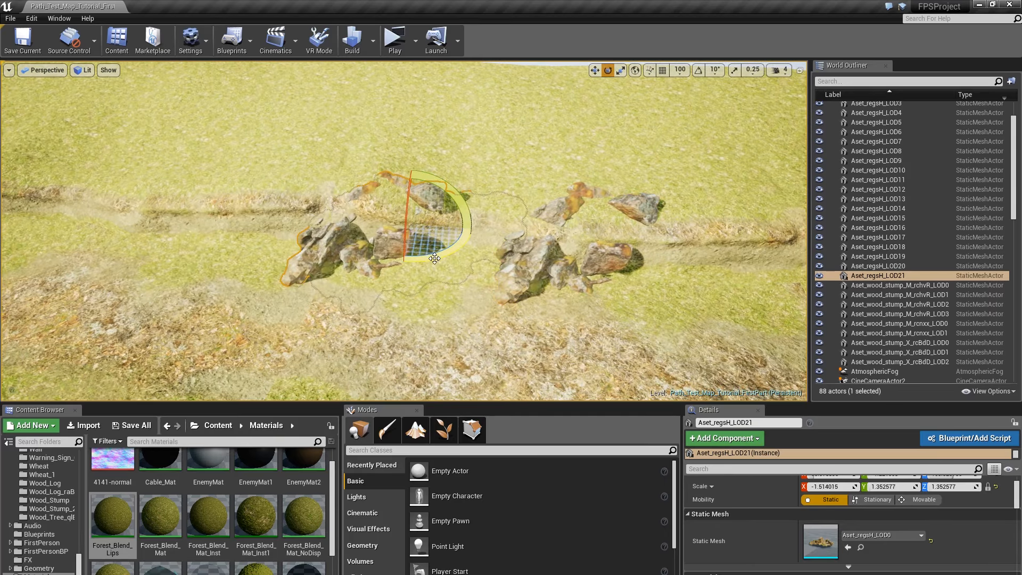
drag(438, 254, 388, 250)
Step: Tilt the newest rock pile, settle it into the bank's lip, and clear the selection
key(d)
right_drag(428, 245, 396, 220)
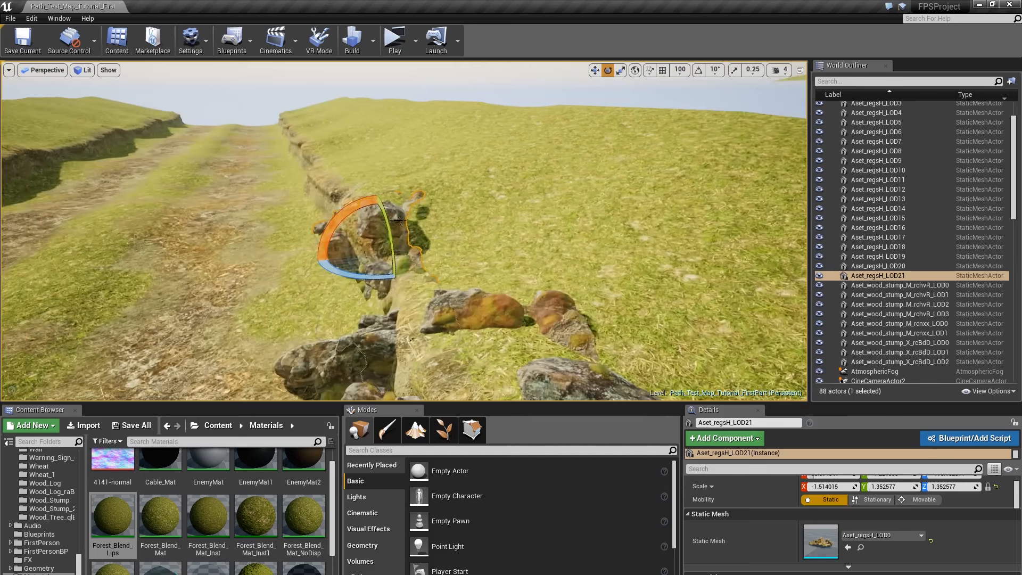
drag(363, 205, 396, 198)
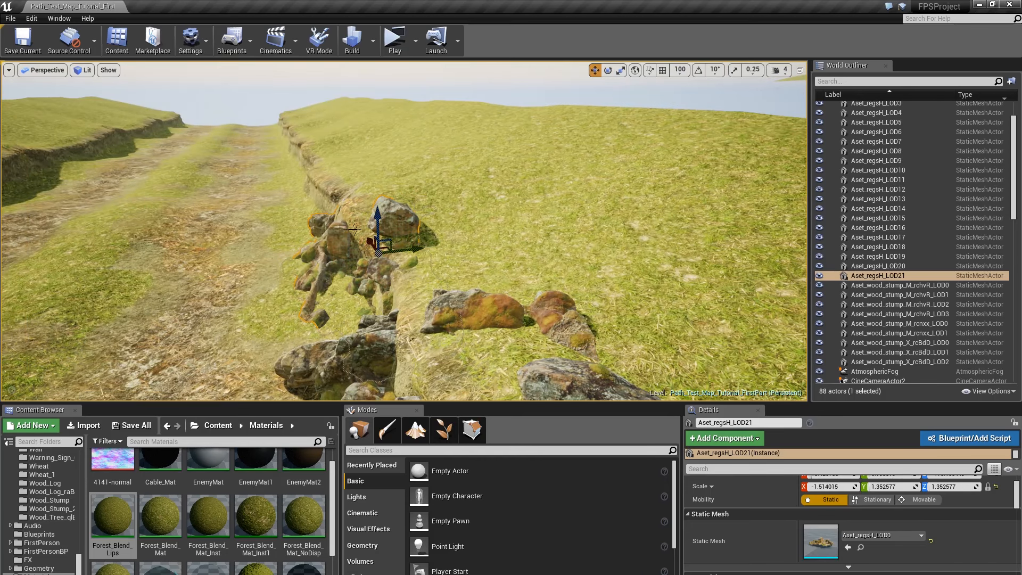
drag(386, 242, 426, 227)
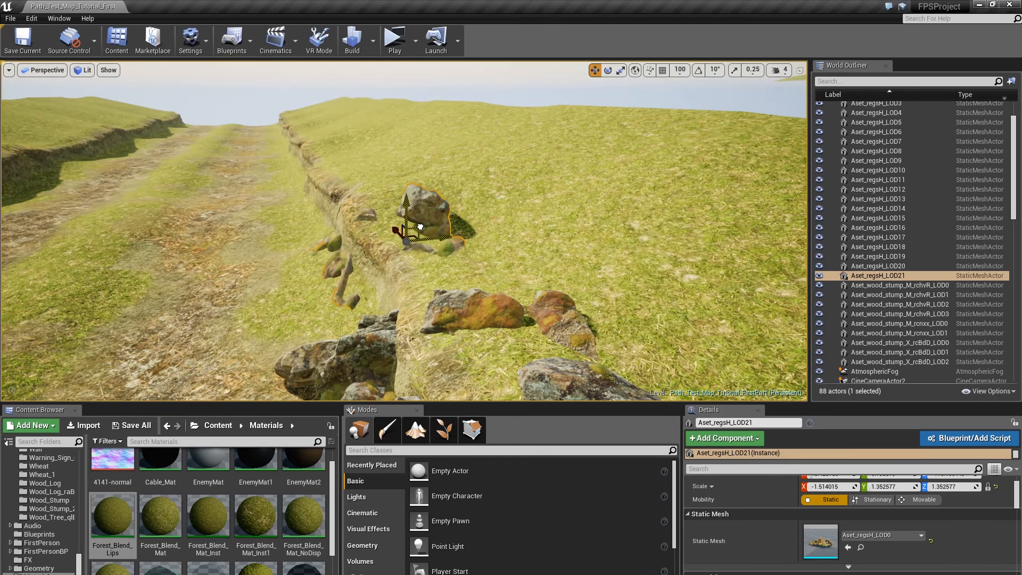
key(Escape)
mouse_move(423, 210)
right_down()
mouse_move(396, 208)
mouse_move(424, 227)
right_up()
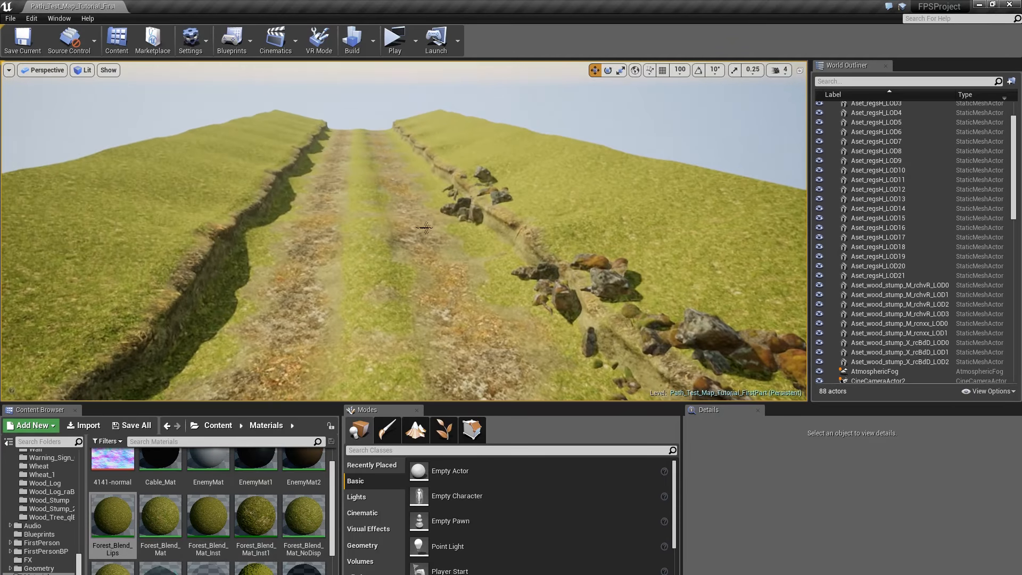
Step: Select the four rock piles along the dressed bank lip and duplicate them across the path onto the opposite bank
click(463, 210)
ctrl+click(580, 303)
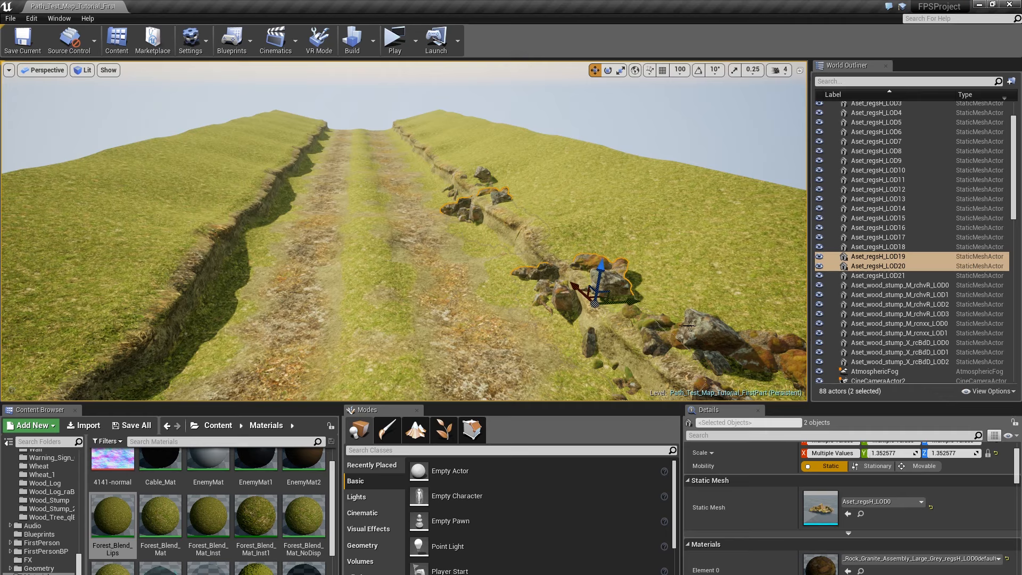
mouse_move(490, 137)
right_down()
mouse_move(489, 146)
mouse_move(490, 137)
right_up()
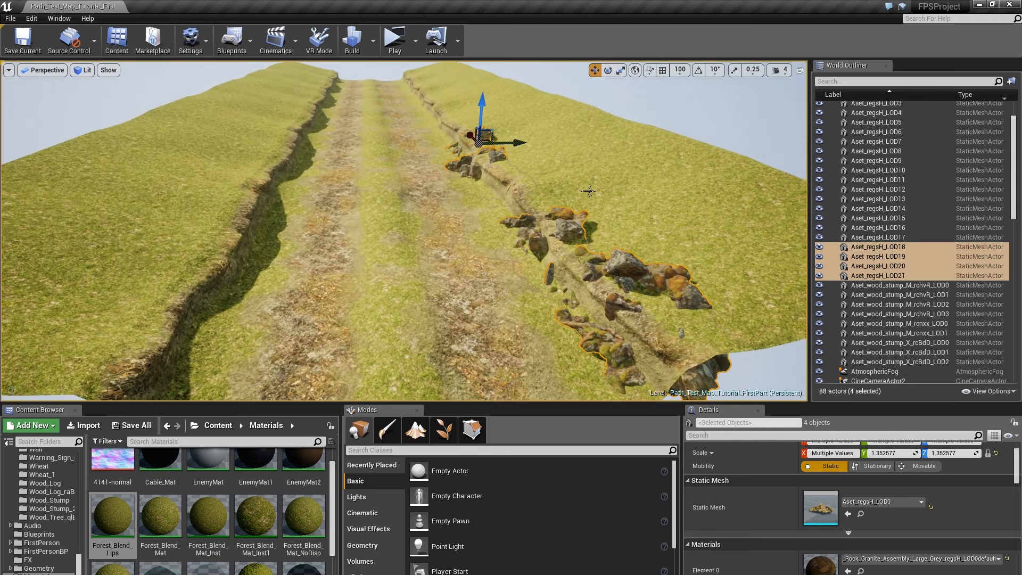
alt+drag(521, 140, 341, 149)
key(e)
key(w)
right_drag(340, 149, 229, 151)
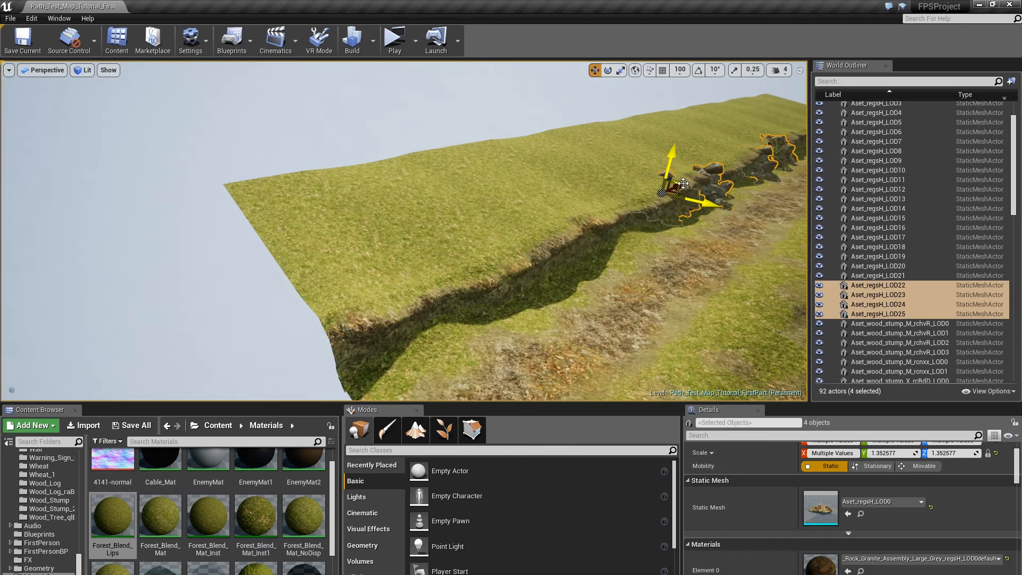
Step: Position the four copied rock piles together along the opposite bank's lip so they sit in its edge
drag(675, 188, 465, 226)
right_drag(465, 225, 533, 203)
key(w)
key(w)
key(e)
right_drag(330, 174, 356, 177)
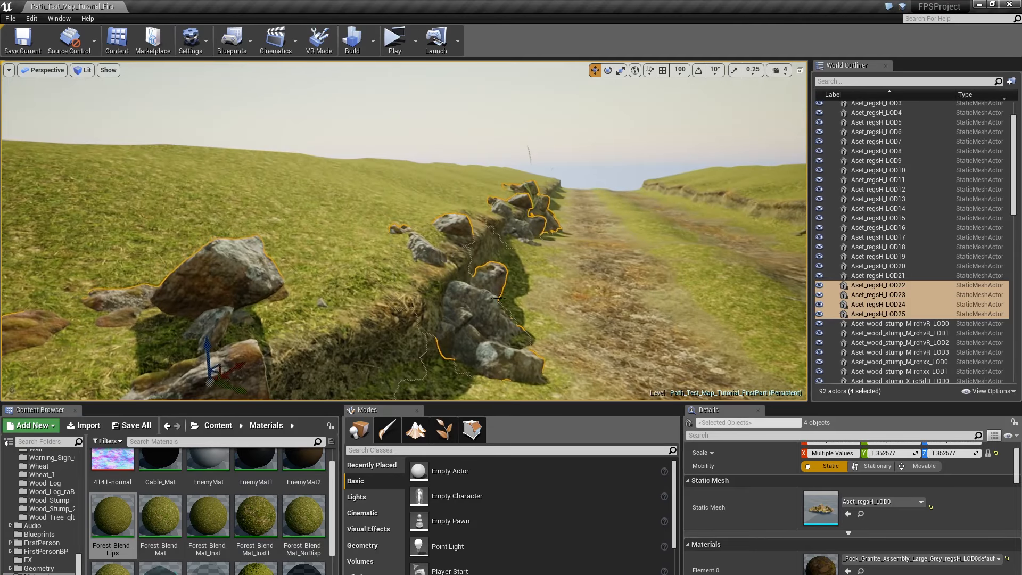
Step: Rotate the copied rock pile Aset_regsH_LOD24 and adjust the individual copies beside it to fit the opposite lip, and clear the selection
click(460, 256)
drag(460, 264, 484, 286)
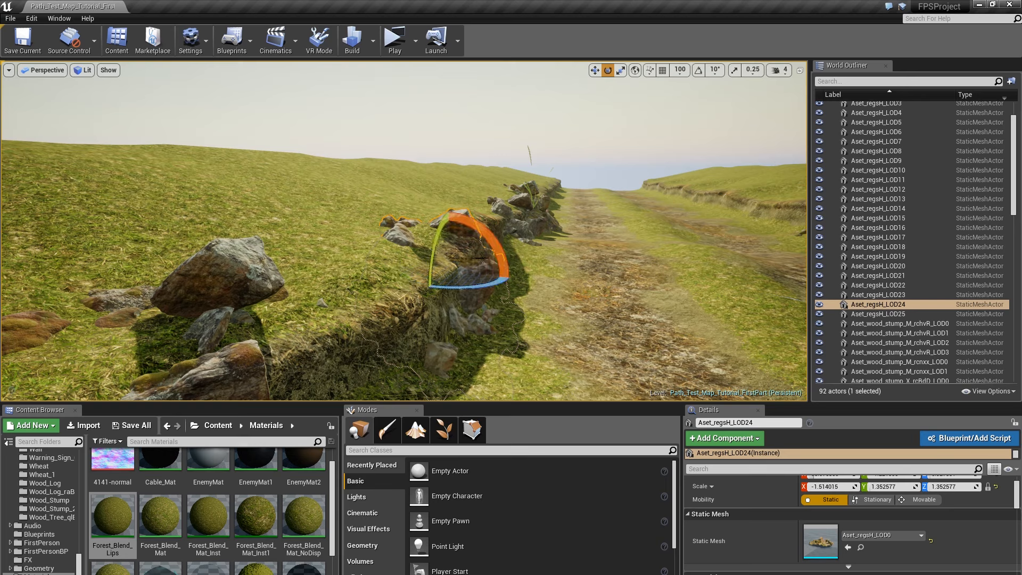
click(523, 228)
key(w)
right_drag(522, 229, 474, 277)
drag(460, 334, 443, 335)
key(s)
right_drag(443, 335, 527, 310)
key(w)
click(446, 325)
key(Escape)
Step: Select all eight rock piles on both lips (Aset_regsH_LOD18 to LOD25) and duplicate them farther up the path
click(684, 251)
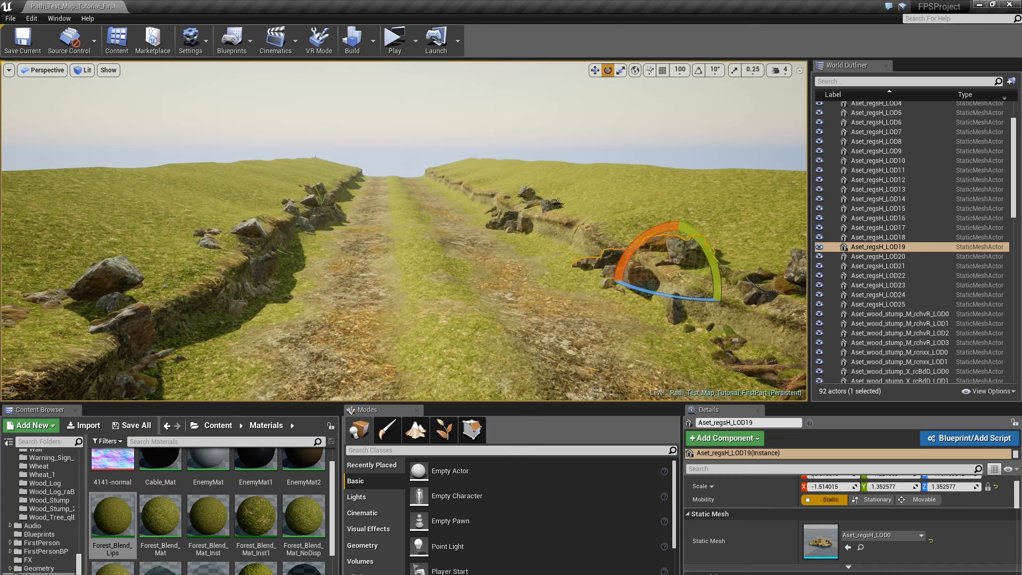
ctrl+click(512, 221)
ctrl+click(537, 192)
ctrl+click(537, 192)
right_drag(537, 191, 361, 217)
ctrl+click(401, 164)
ctrl+click(614, 214)
ctrl+click(615, 215)
ctrl+click(615, 214)
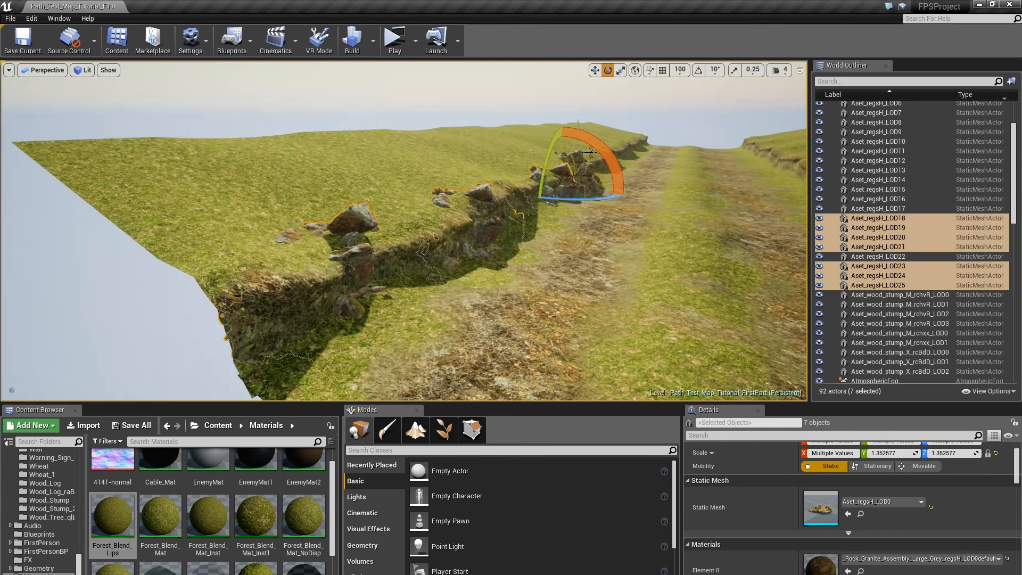
ctrl+click(590, 152)
right_drag(590, 152, 424, 358)
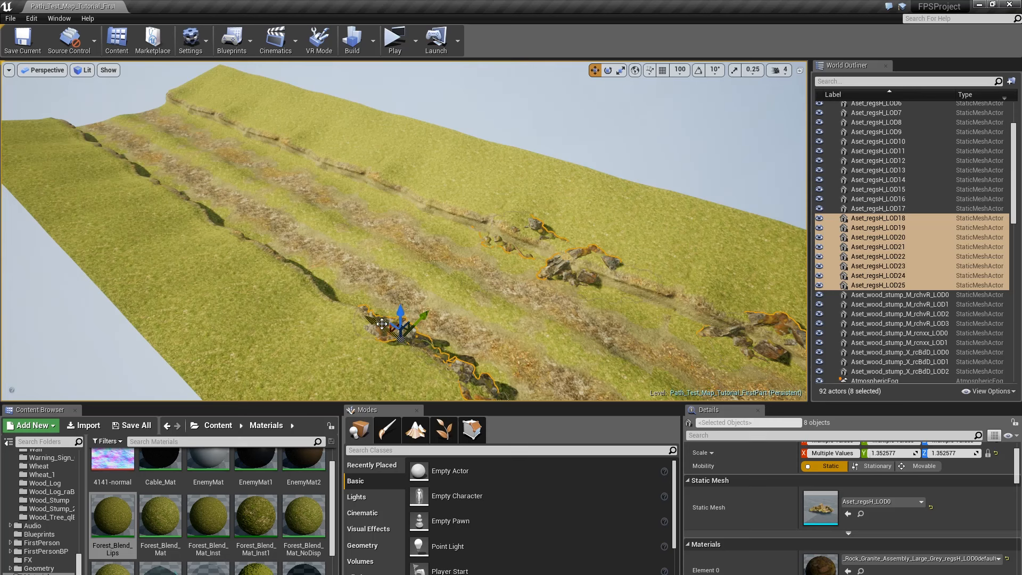
alt+drag(382, 323, 215, 125)
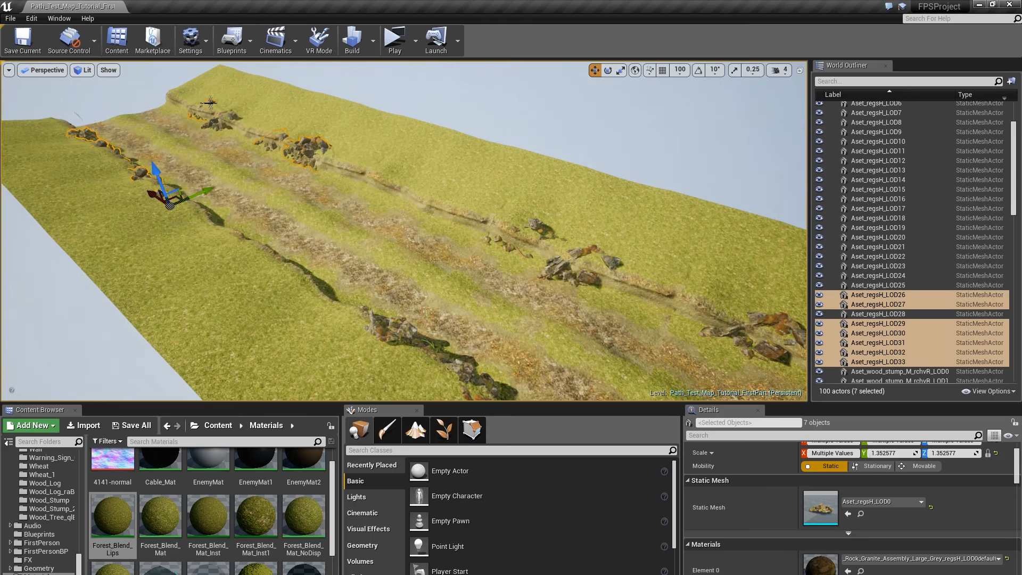
Step: Shift the duplicated rock piles into place along the far lips and clear the selection
drag(171, 203, 279, 256)
click(282, 227)
ctrl+click(263, 192)
click(264, 191)
right_drag(264, 192, 181, 165)
right_drag(501, 187, 501, 182)
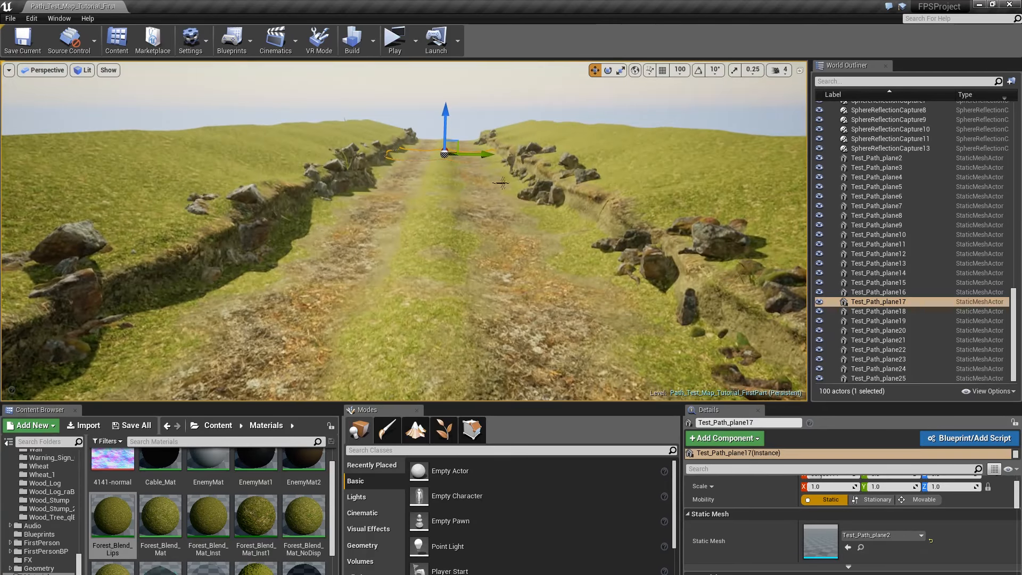
key(Escape)
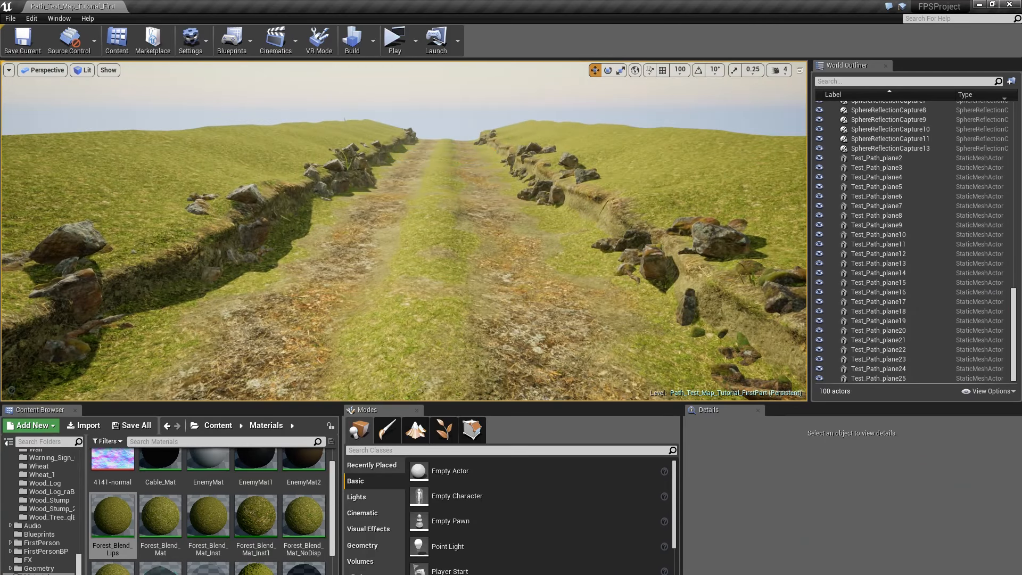
Step: Build the level's lighting and close the message log
right_drag(586, 224, 606, 248)
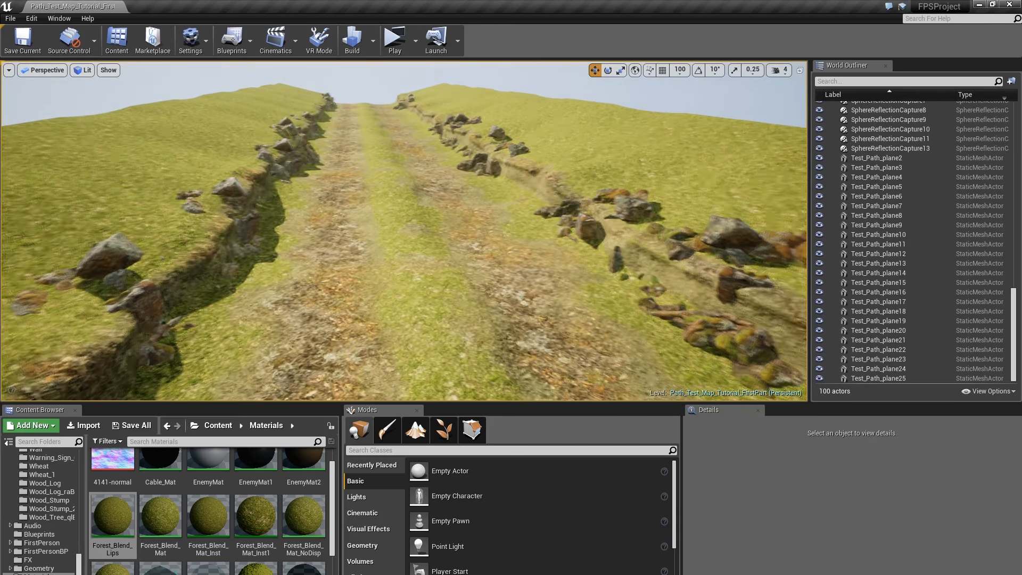
click(373, 41)
click(384, 5)
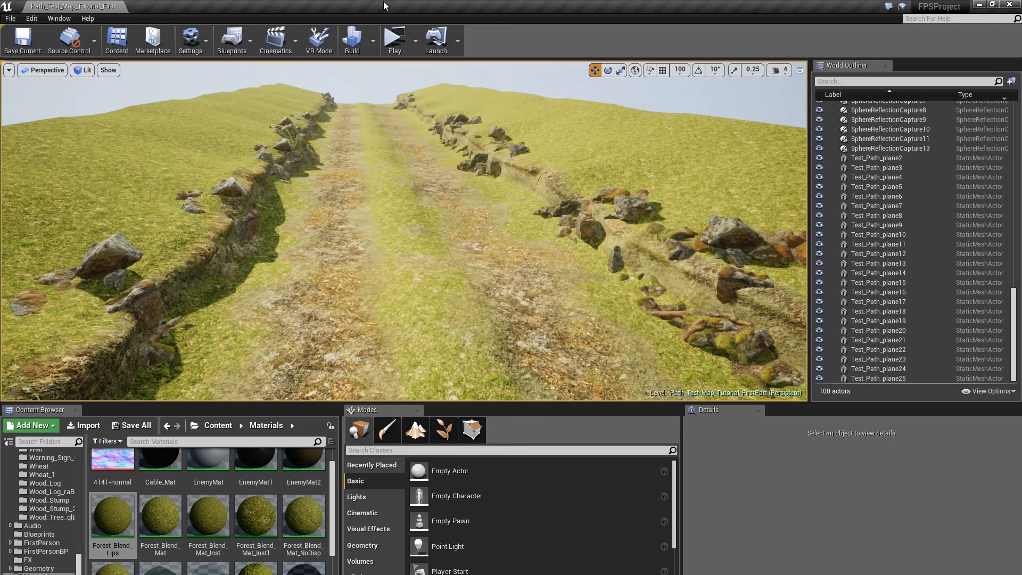
click(352, 40)
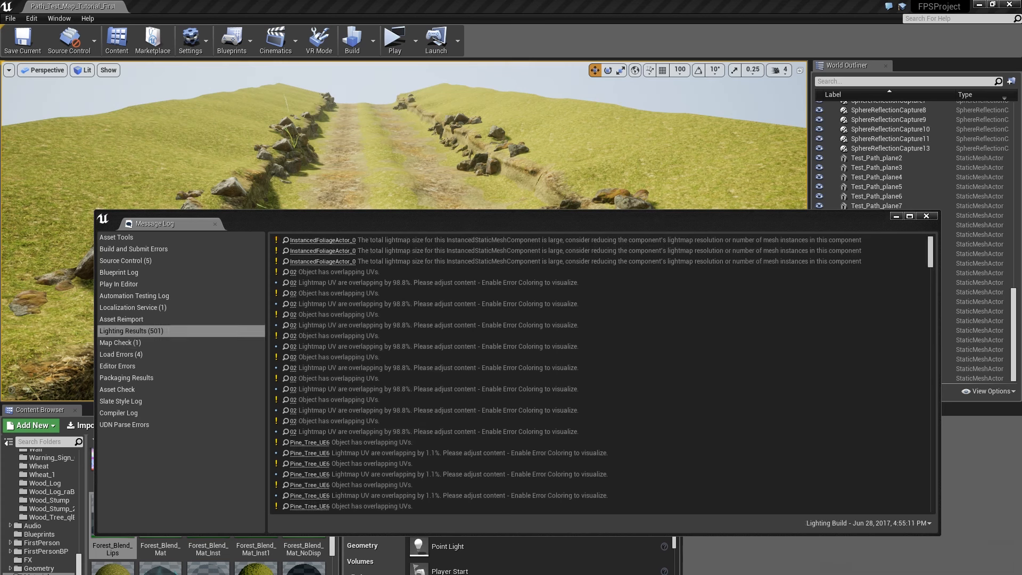
click(926, 216)
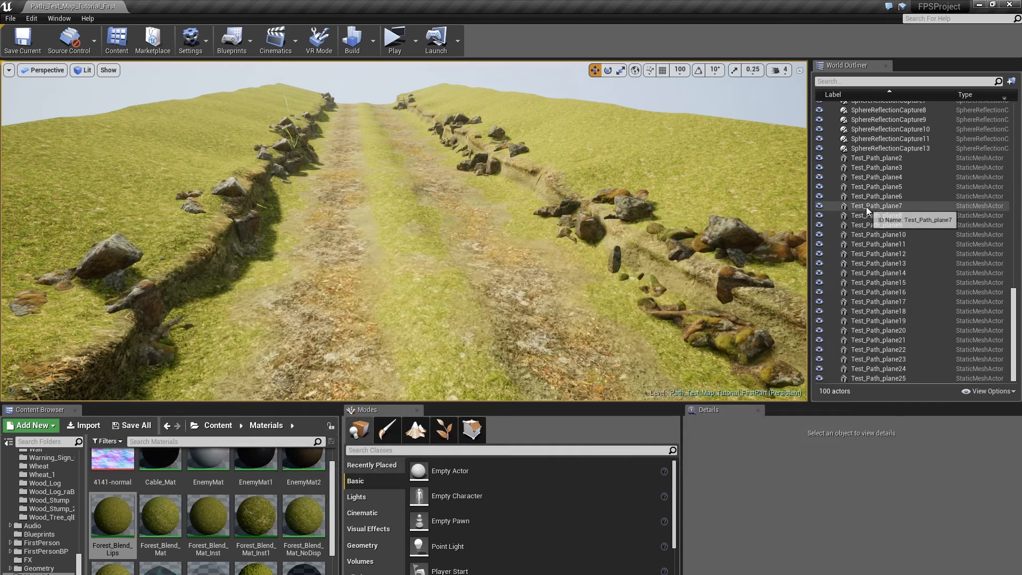
Step: Duplicate the tall wood stump (Aset_wood_stump_X_rcBdD_LOD2) from the props beside the level and carry the copy toward the path
key(s)
mouse_move(546, 197)
right_down()
mouse_move(533, 180)
mouse_move(555, 187)
mouse_move(527, 193)
mouse_move(562, 198)
right_up()
key(w)
key(s)
key(w)
key(s)
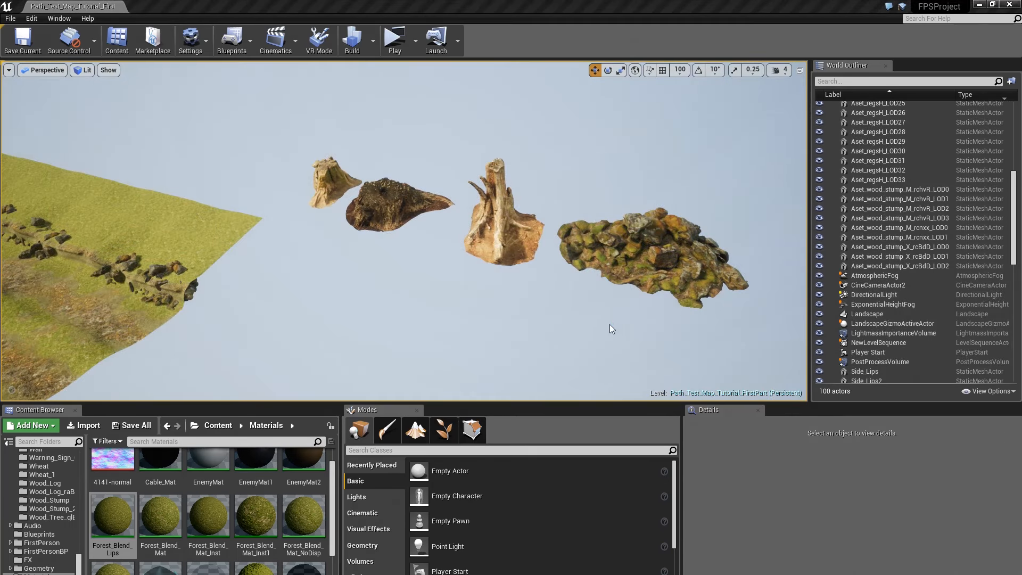
right_drag(611, 329, 636, 326)
key(w)
click(462, 241)
key(s)
right_drag(462, 241, 452, 227)
key(a)
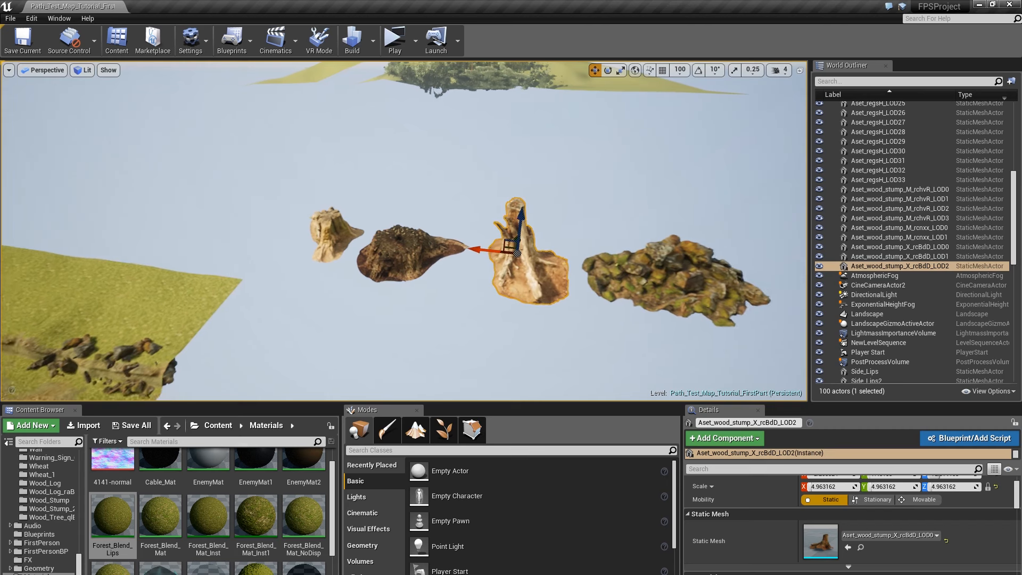
alt+shift+drag(510, 238, 368, 143)
key(d)
right_drag(512, 246, 479, 232)
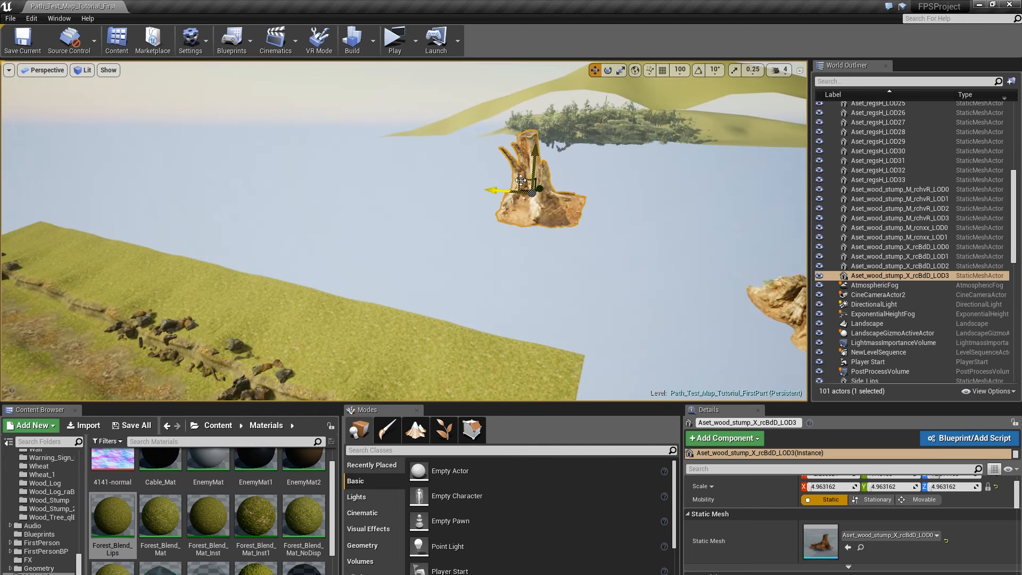
Step: Move the tall stump copy to the near rock piles on the bank's lip and tilt it
mouse_move(520, 180)
shift+mouse_down()
mouse_move(495, 180)
mouse_move(514, 181)
shift+mouse_up()
shift+drag(495, 190, 453, 189)
right_drag(492, 190, 500, 222)
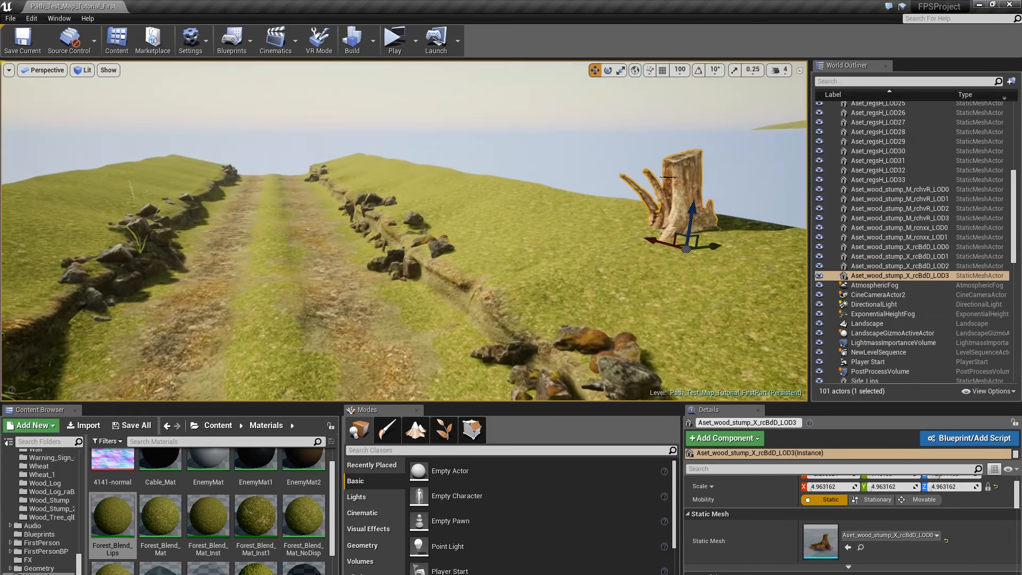
key(f)
drag(500, 223, 528, 276)
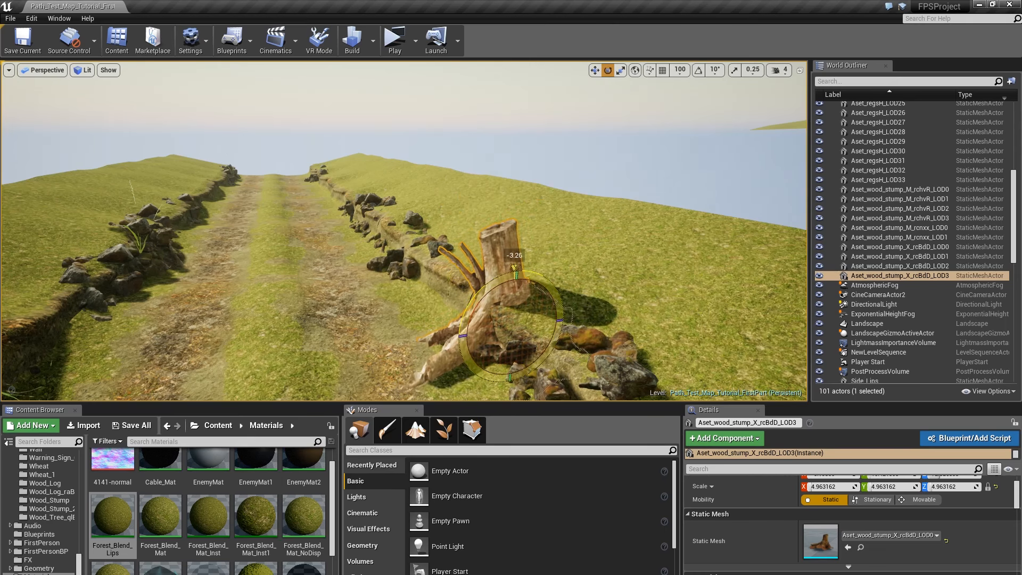
Step: Settle the tilted stump into the lip so its roots reach down to the path, and clear the selection
key(w)
key(f)
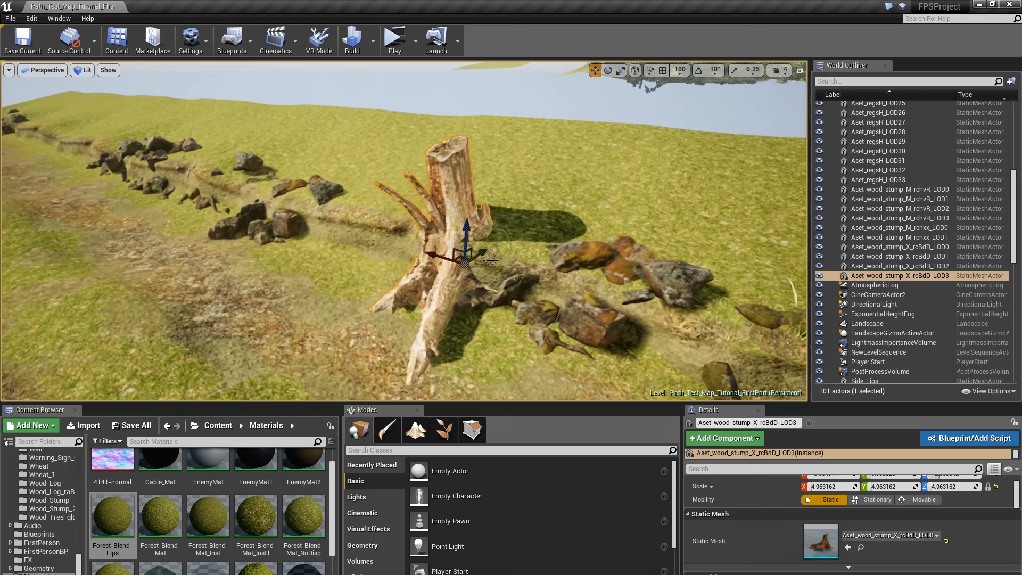
drag(471, 248, 424, 250)
right_drag(444, 246, 352, 252)
right_drag(498, 198, 498, 201)
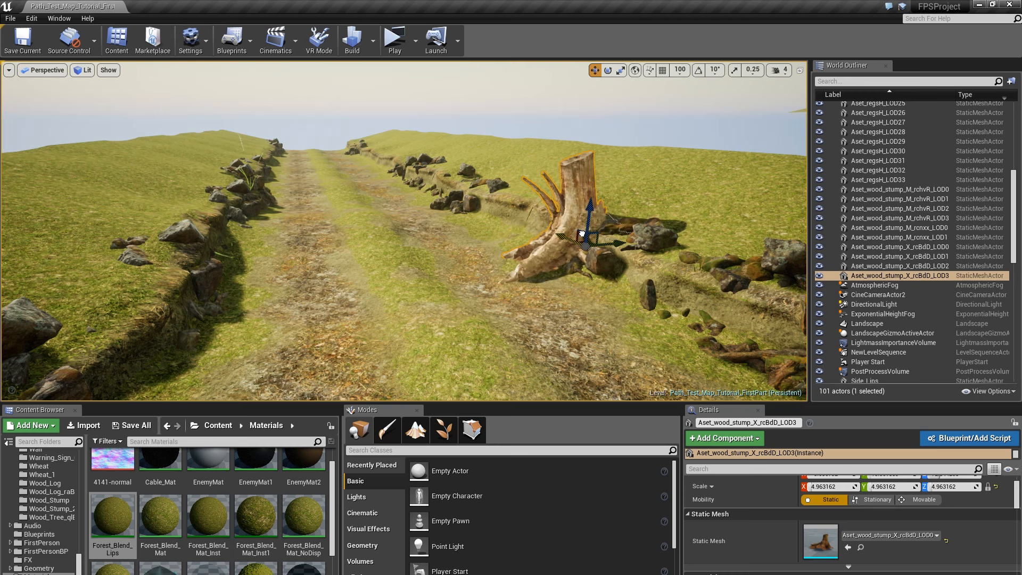
key(Escape)
Step: Duplicate the broad dark wood stump (Aset_wood_stump_M_rchvR) and place the copy on the grass behind the near rock piles
click(508, 203)
key(f)
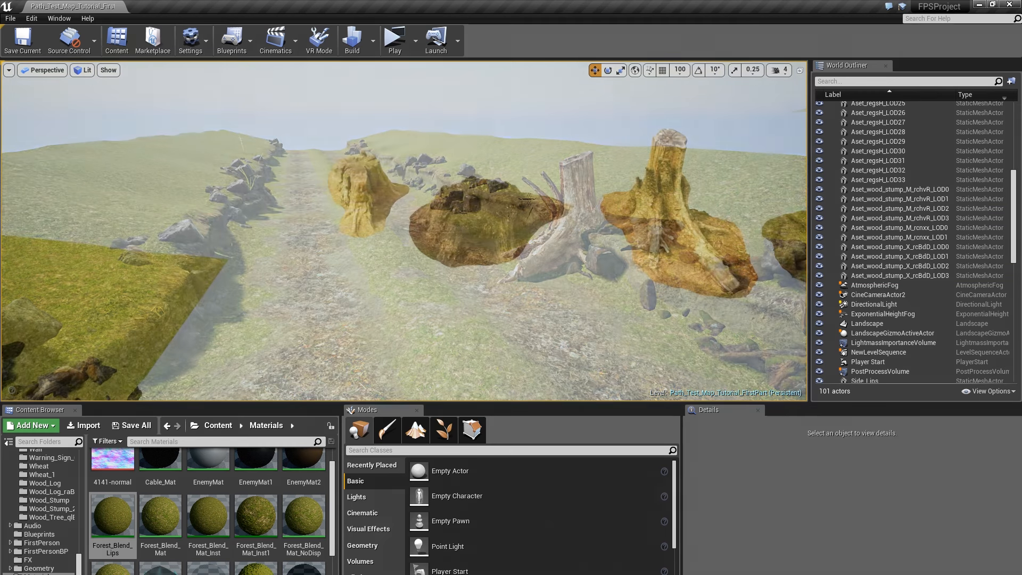
alt+shift+drag(465, 213, 473, 218)
right_drag(472, 228, 510, 184)
drag(572, 202, 476, 222)
right_drag(475, 222, 453, 220)
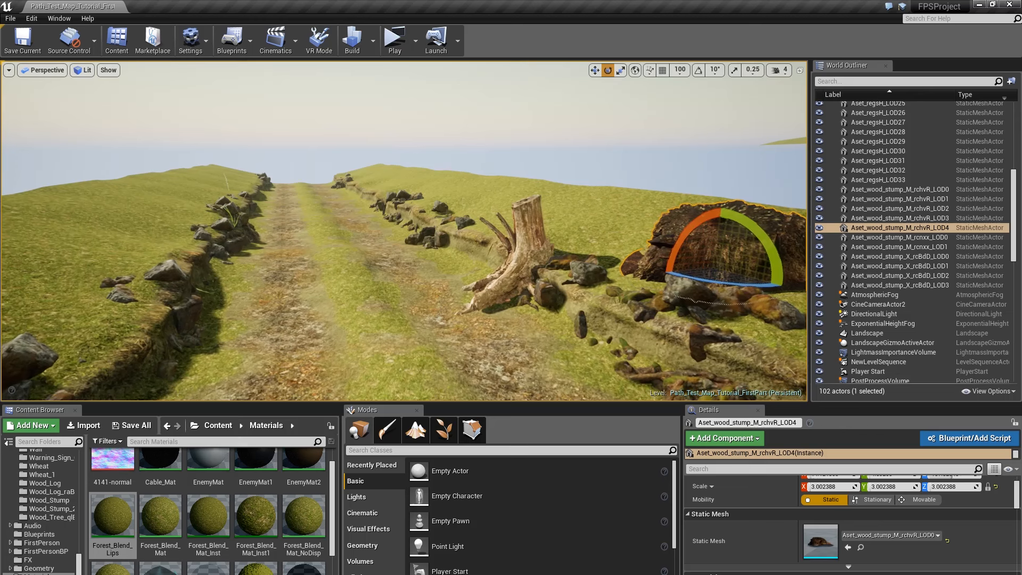
Step: Rotate the broad dark stump, sink it into the grass bank, and clear the selection
drag(693, 277, 693, 230)
key(w)
key(e)
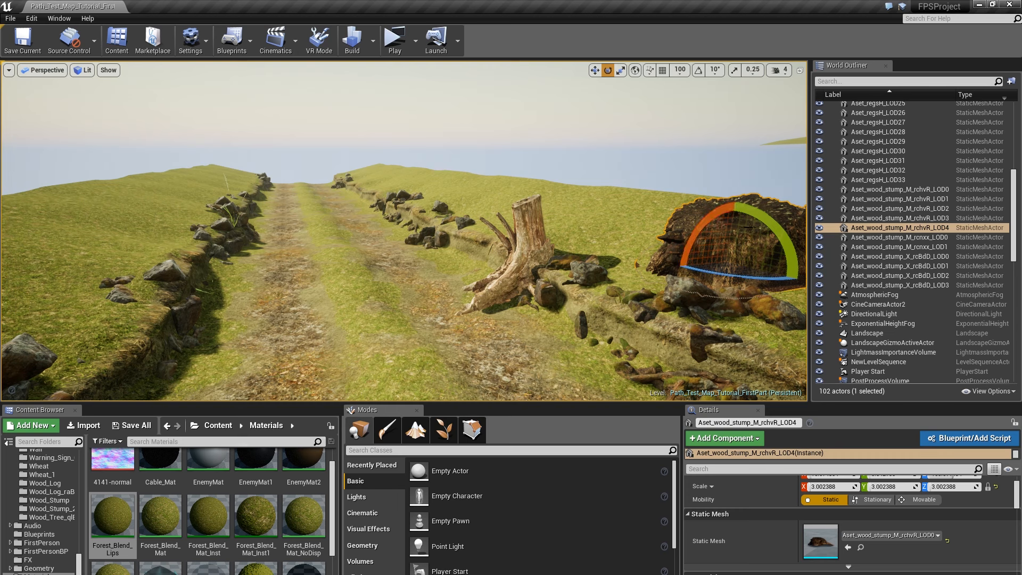
drag(760, 218, 762, 221)
key(w)
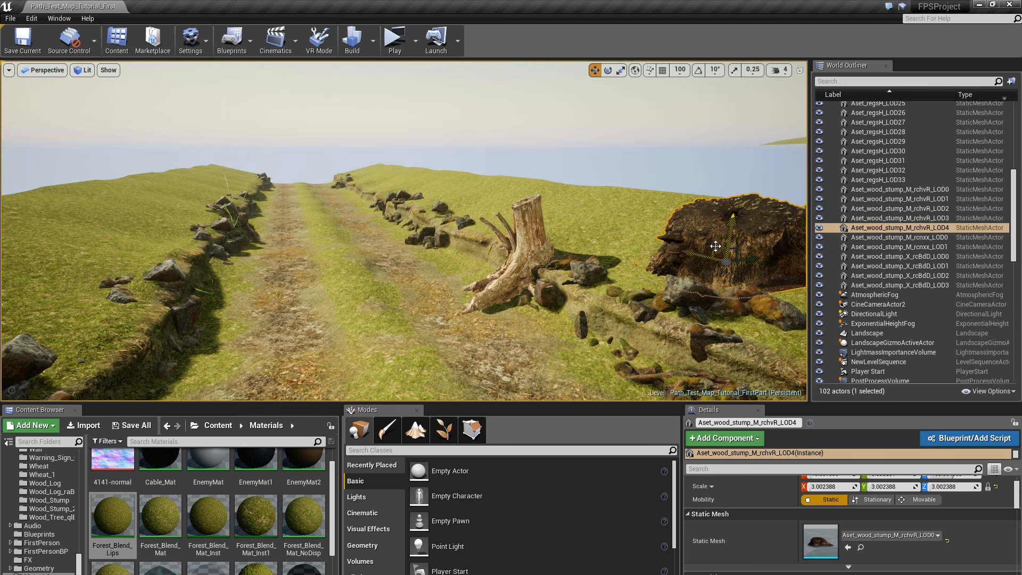
drag(715, 246, 703, 245)
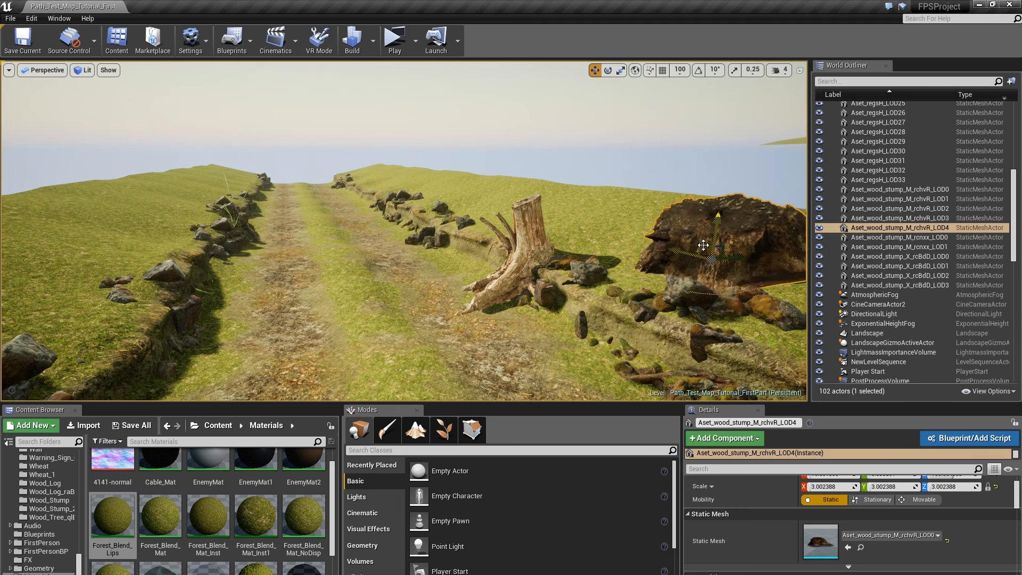
key(Escape)
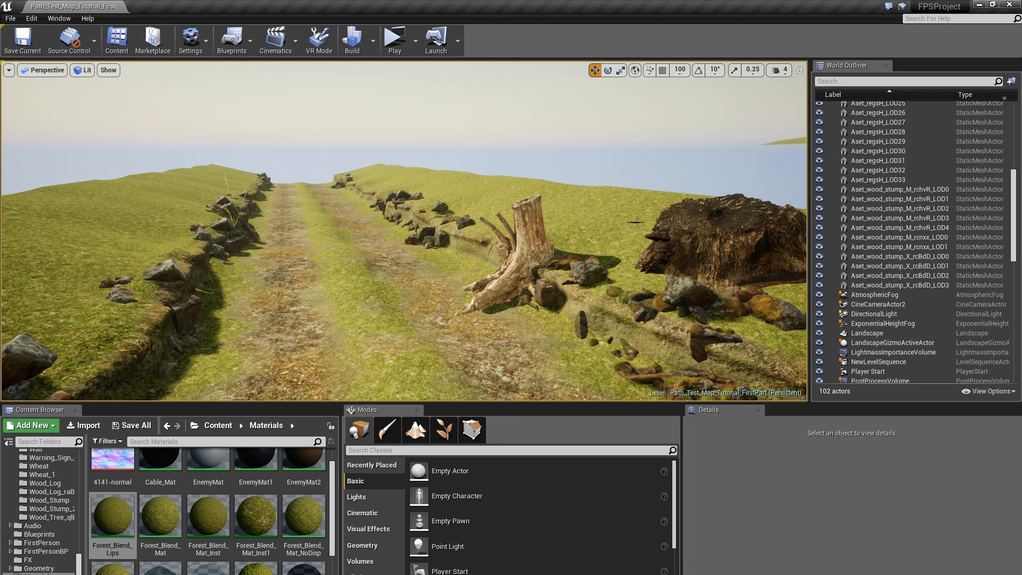
Step: Reselect the broad dark stump, fine-tune its rotation and position behind the rocks, and clear the selection
click(650, 275)
key(e)
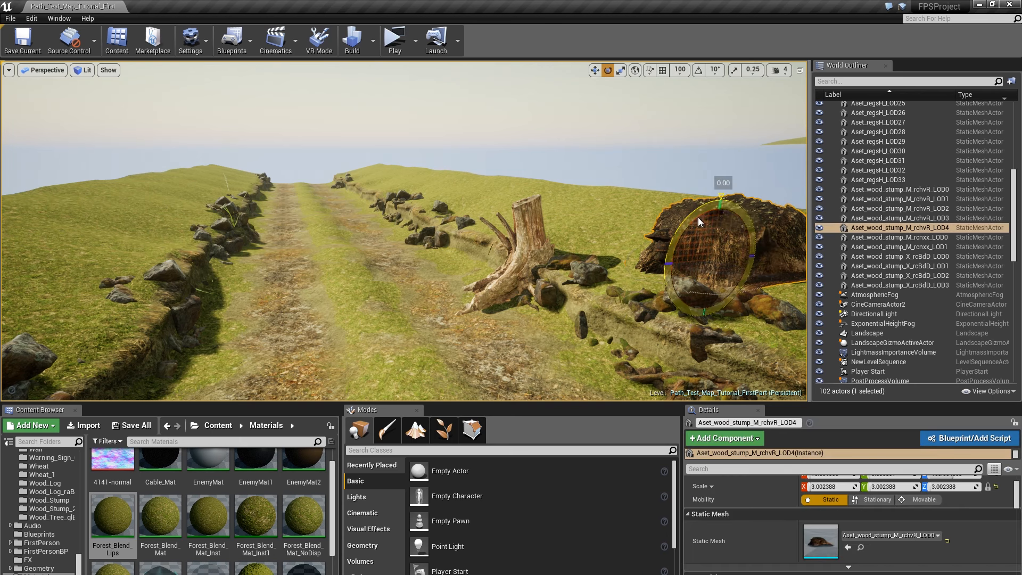
key(w)
drag(707, 246, 655, 243)
key(e)
key(w)
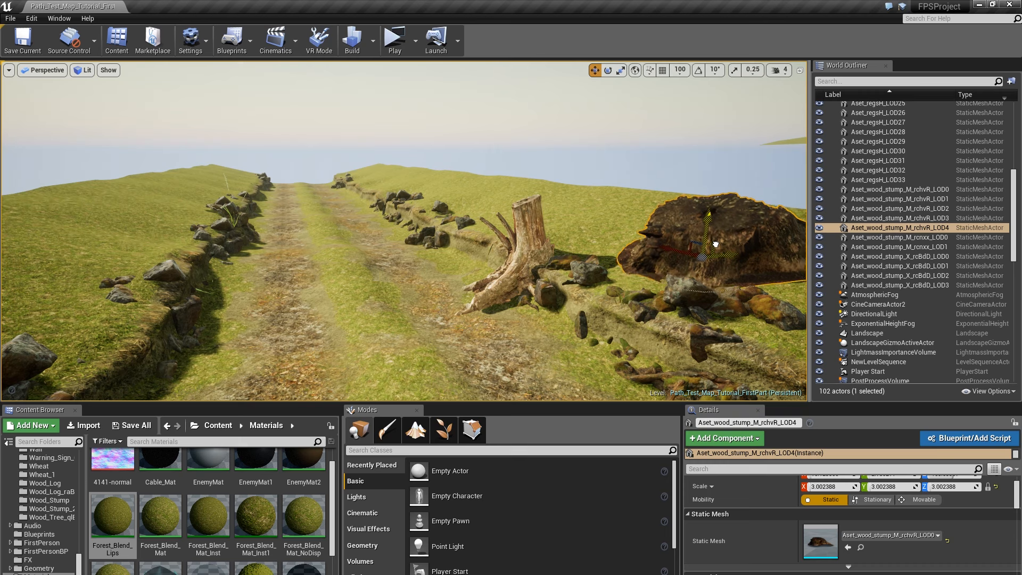
drag(719, 247, 721, 248)
key(Escape)
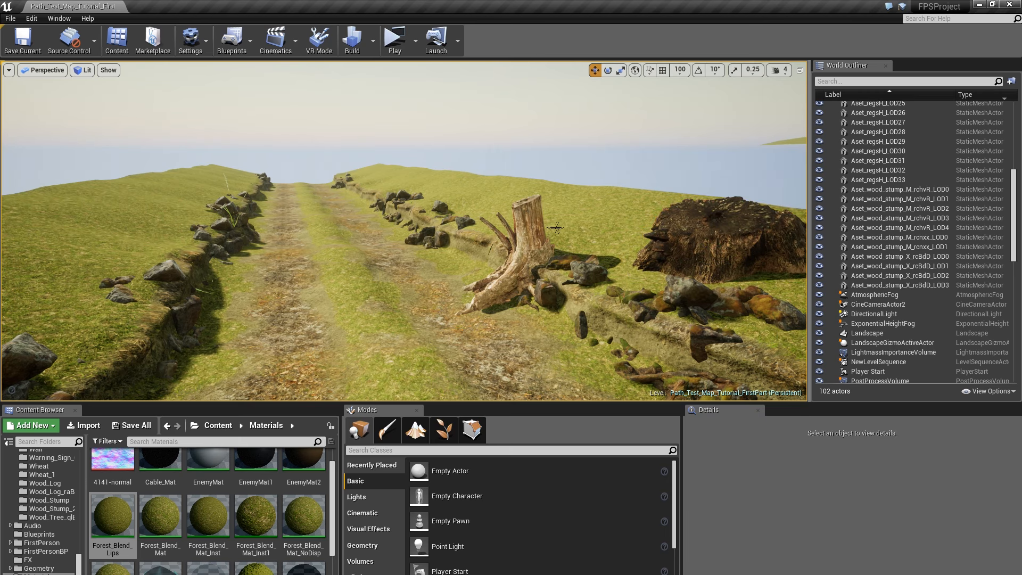
Step: Examine the dressed path, its rock-lined lips and the two stumps from several viewpoints along its length
right_drag(721, 247, 677, 230)
key(w)
key(s)
key(d)
key(a)
key(d)
key(a)
key(d)
key(a)
key(d)
key(a)
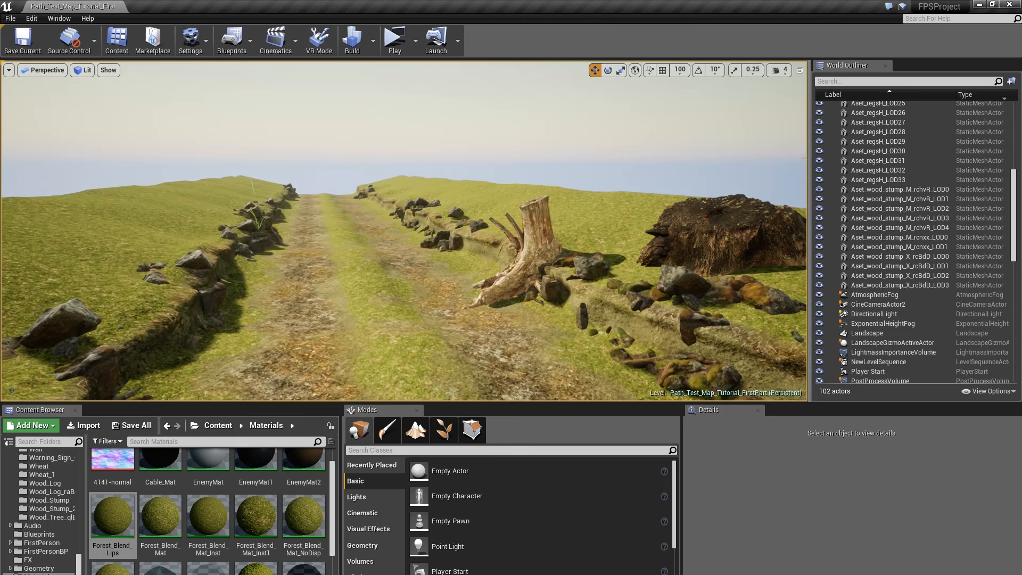
right_drag(462, 190, 460, 193)
key(d)
key(a)
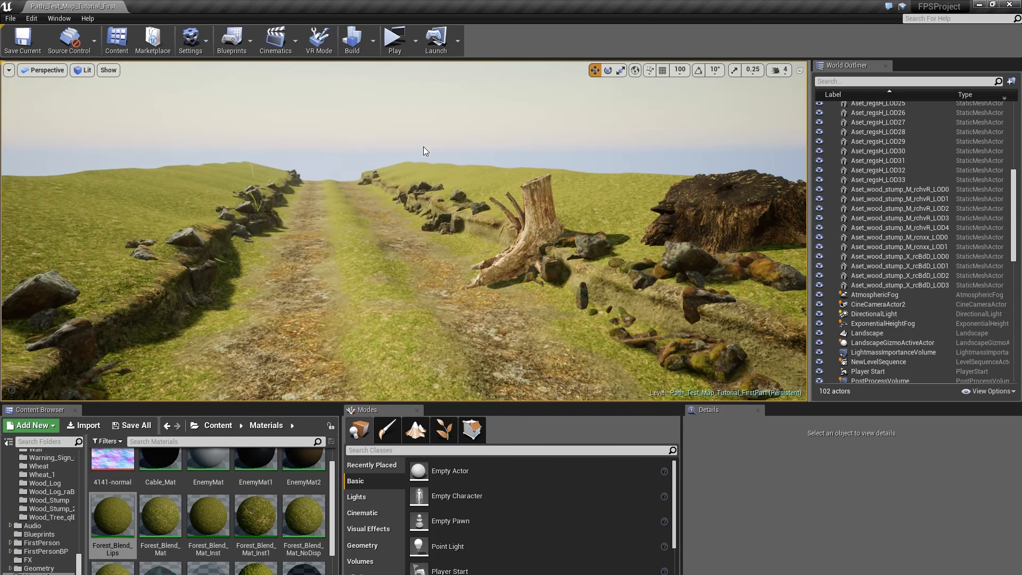
right_drag(426, 150, 361, 100)
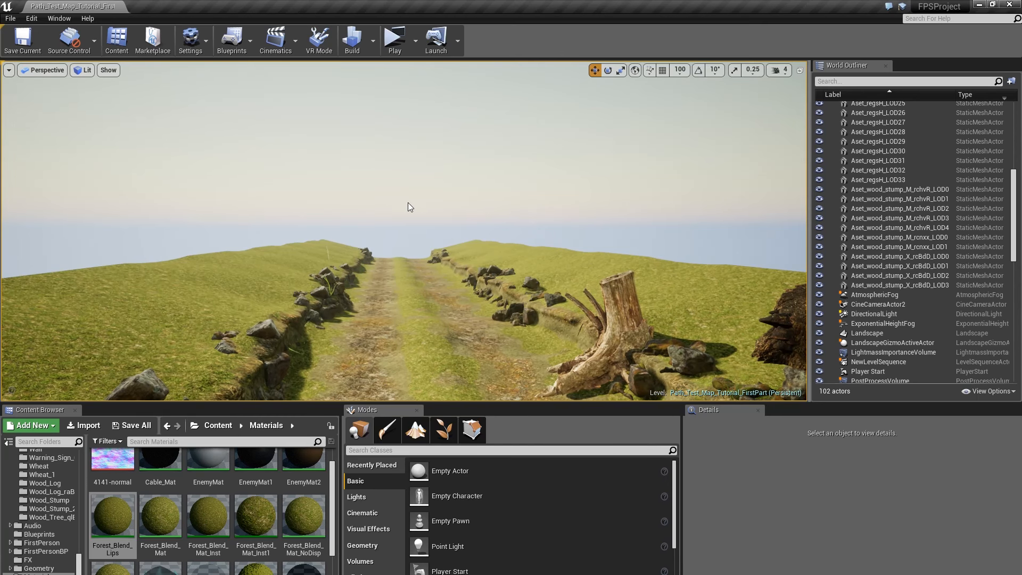
right_drag(408, 205, 415, 243)
key(s)
key(w)
key(s)
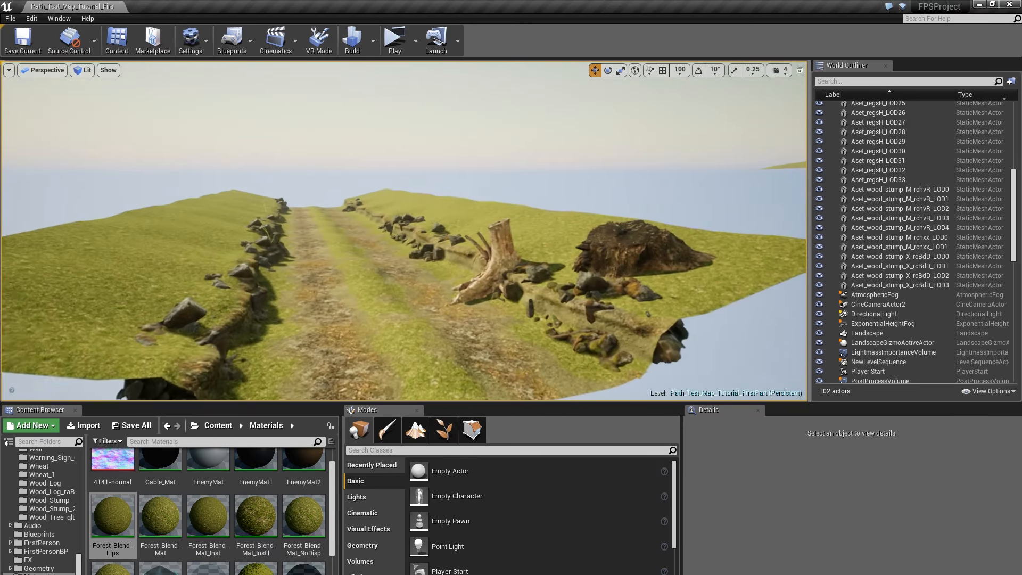
Step: Duplicate the tall light wood stump (Aset_wood_stump_X_rcBdD) and place the copy on the opposite bank lip, farther along the path
key(w)
right_drag(405, 231, 280, 305)
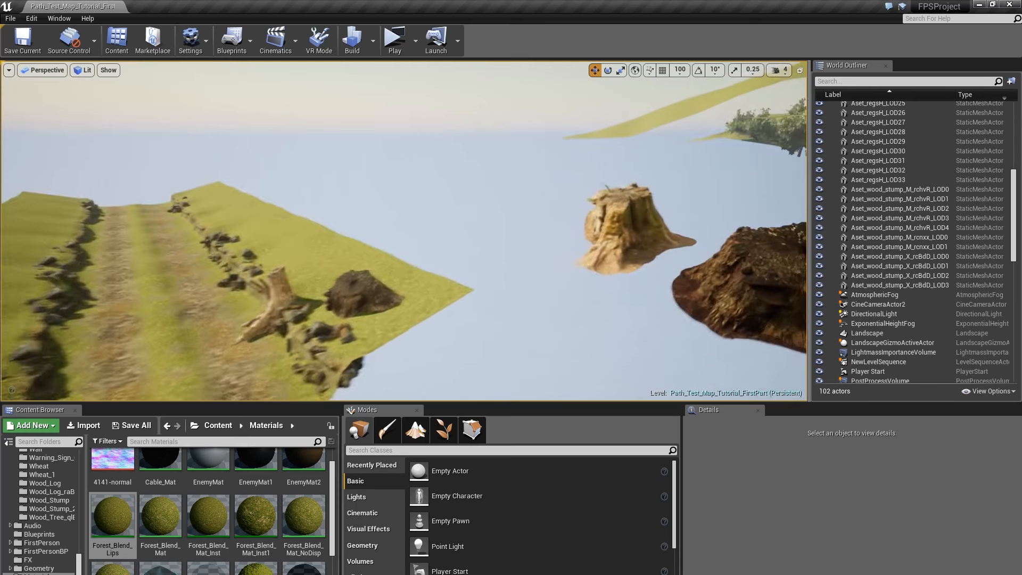
click(308, 291)
key(w)
right_drag(554, 310, 553, 311)
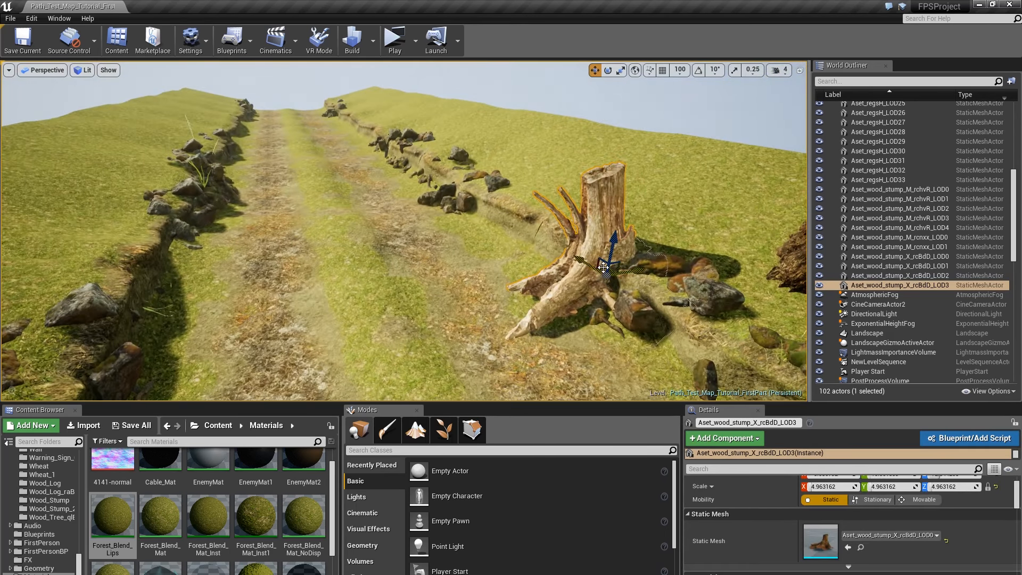
alt+drag(603, 267, 276, 207)
Step: Rotate the copied tall stump, shrink it to a uniform scale of about 4.34 and settle it into the opposite bank lip
key(e)
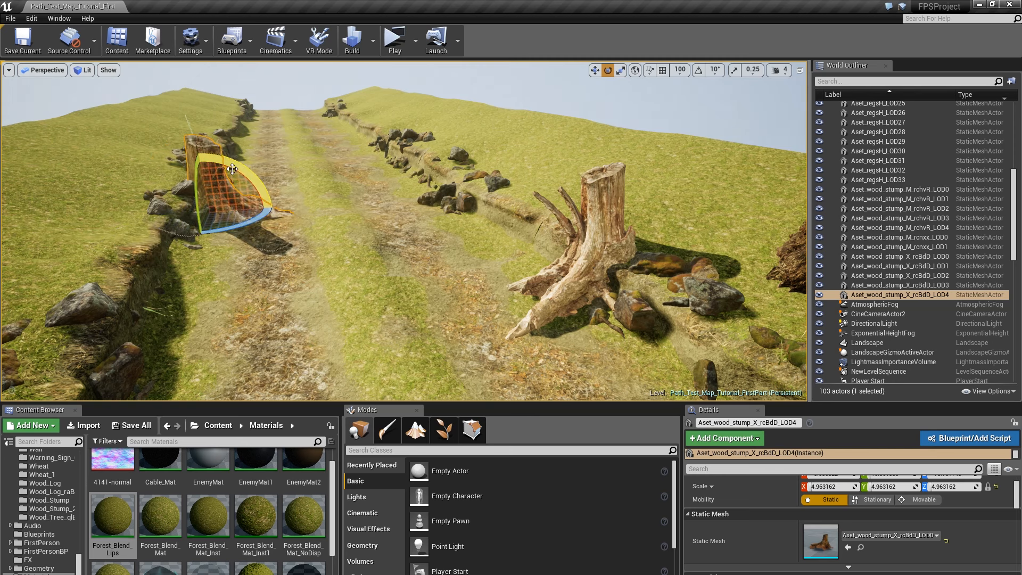
key(w)
right_drag(363, 276, 310, 238)
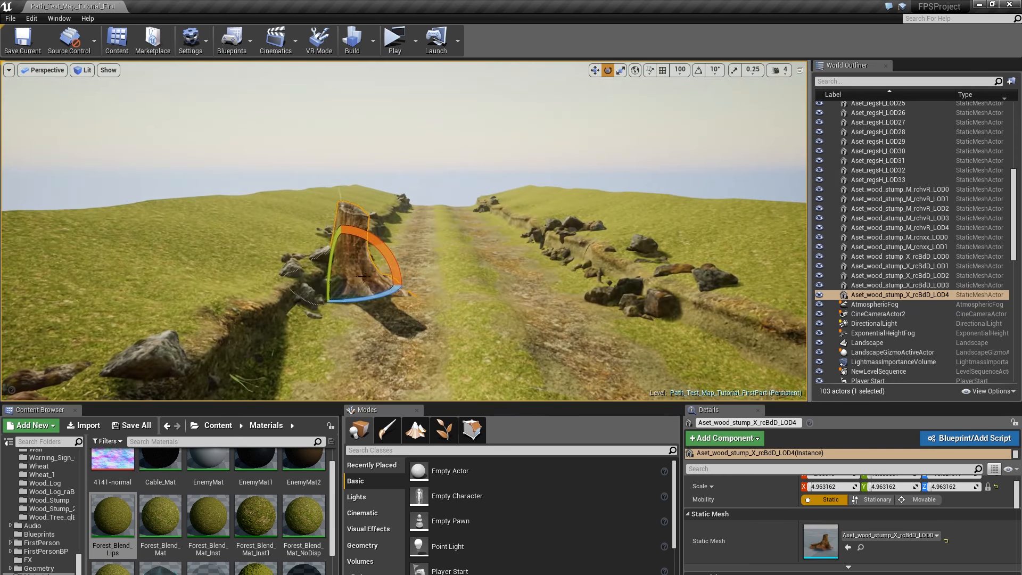
drag(337, 286, 332, 289)
key(s)
right_drag(333, 290, 364, 299)
key(w)
right_drag(458, 218, 452, 219)
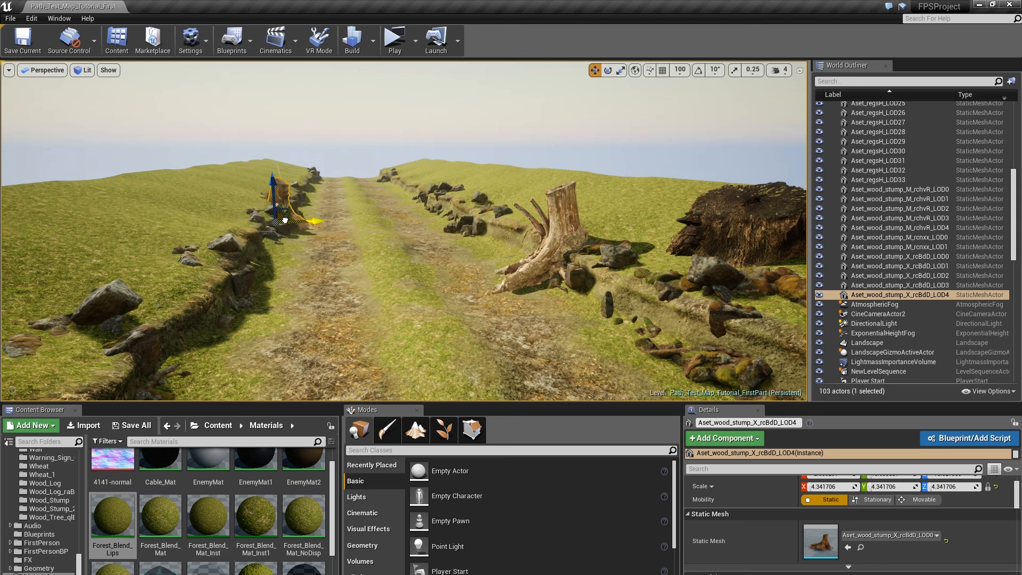
Step: Fine-tune the rotation of the small tall-stump copy so it leans naturally out of the bank
key(e)
drag(310, 198, 315, 205)
mouse_move(304, 240)
mouse_down()
mouse_move(318, 239)
mouse_move(303, 241)
mouse_up()
drag(313, 197, 309, 193)
Step: Shift the broad dark stump closer to the path, adjust its rotation on the grass, and clear the selection
click(748, 237)
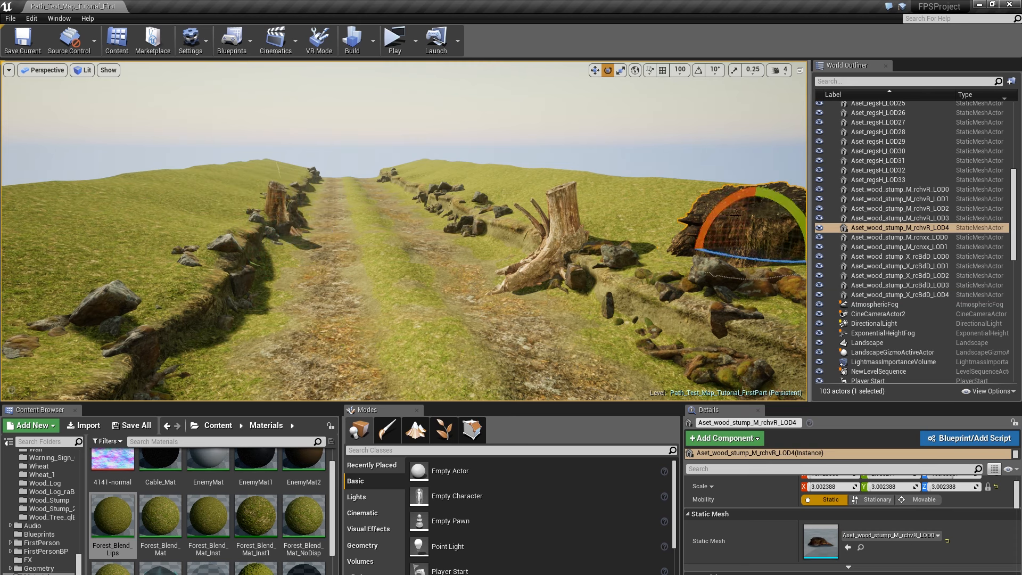
key(w)
mouse_move(750, 245)
mouse_down()
mouse_move(713, 235)
mouse_move(718, 249)
mouse_up()
key(e)
drag(741, 198, 737, 193)
drag(674, 195, 671, 198)
drag(740, 197, 738, 195)
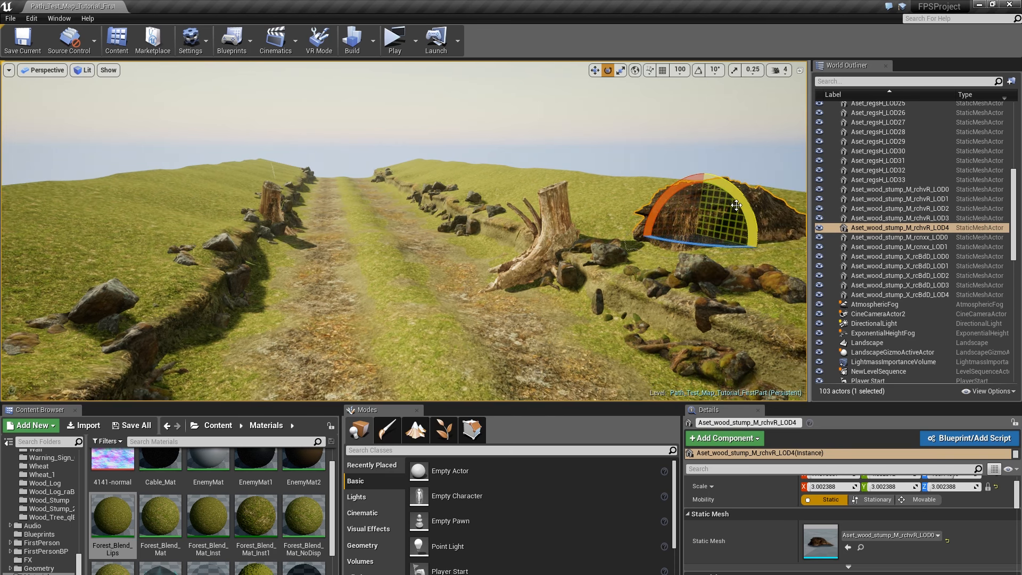
key(Escape)
mouse_move(703, 199)
right_down()
mouse_move(712, 217)
mouse_move(704, 198)
right_up()
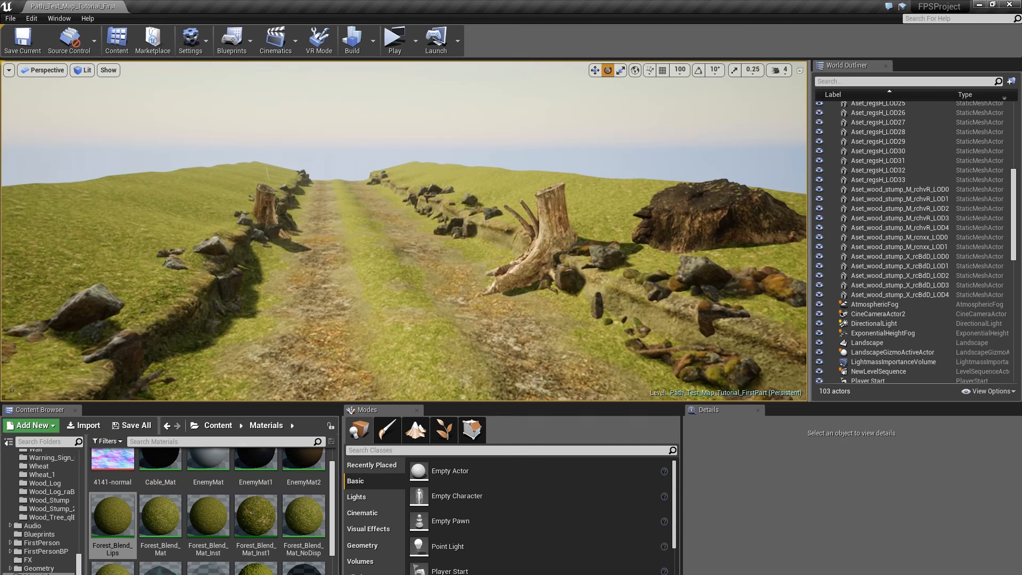
Step: Build the level, dismiss the message log, and clear the selection
click(363, 42)
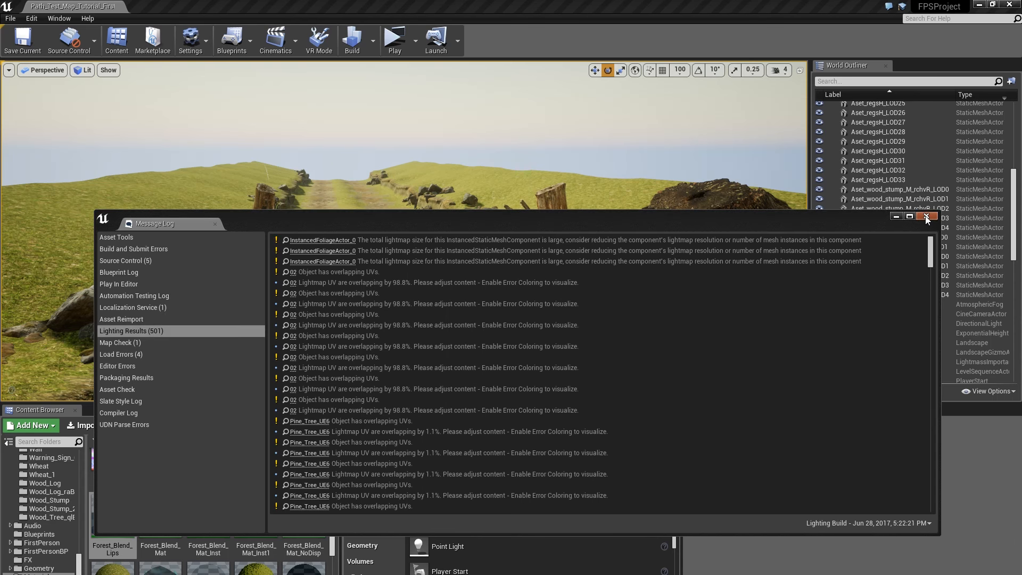
click(926, 217)
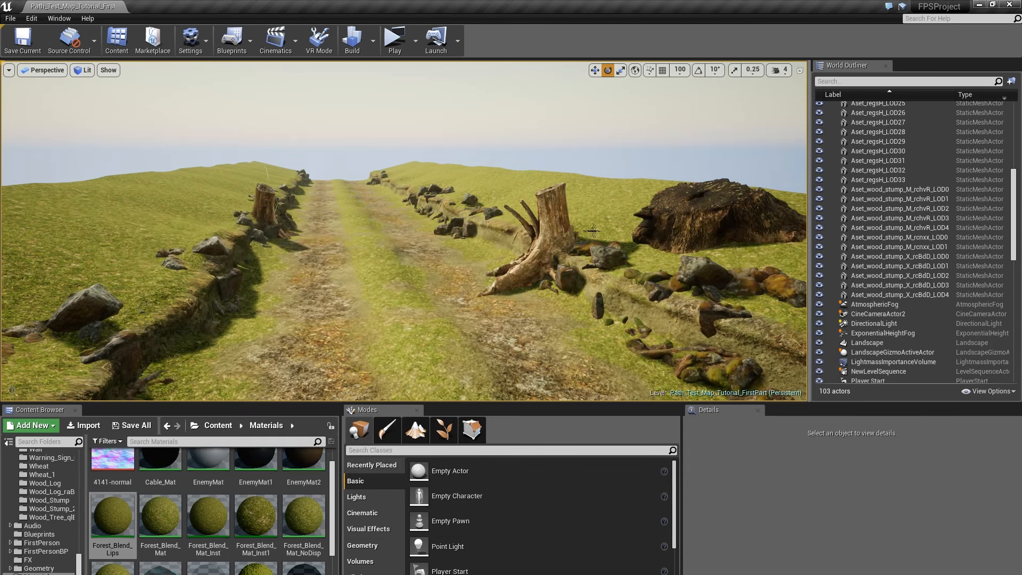
click(586, 215)
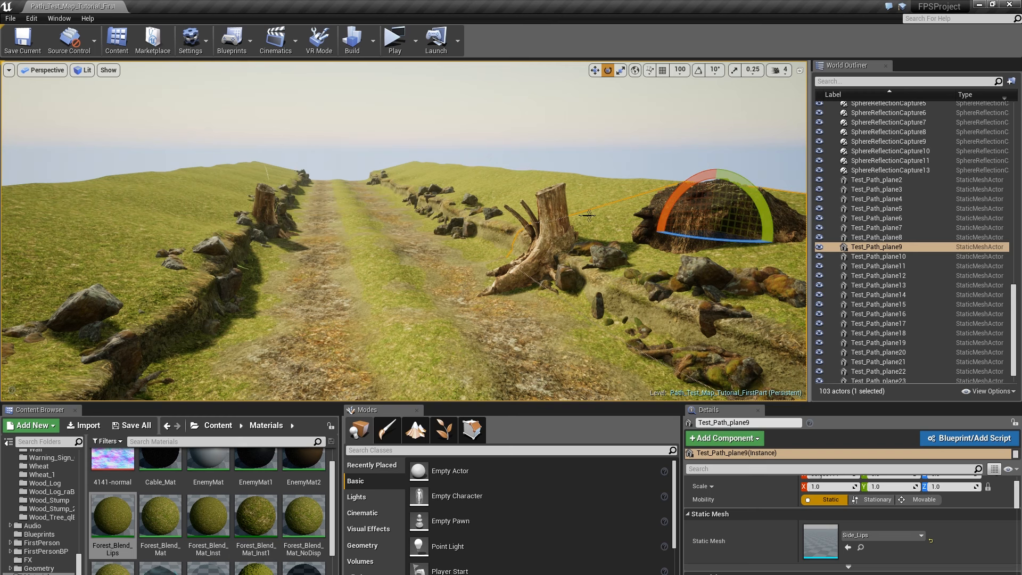
key(Escape)
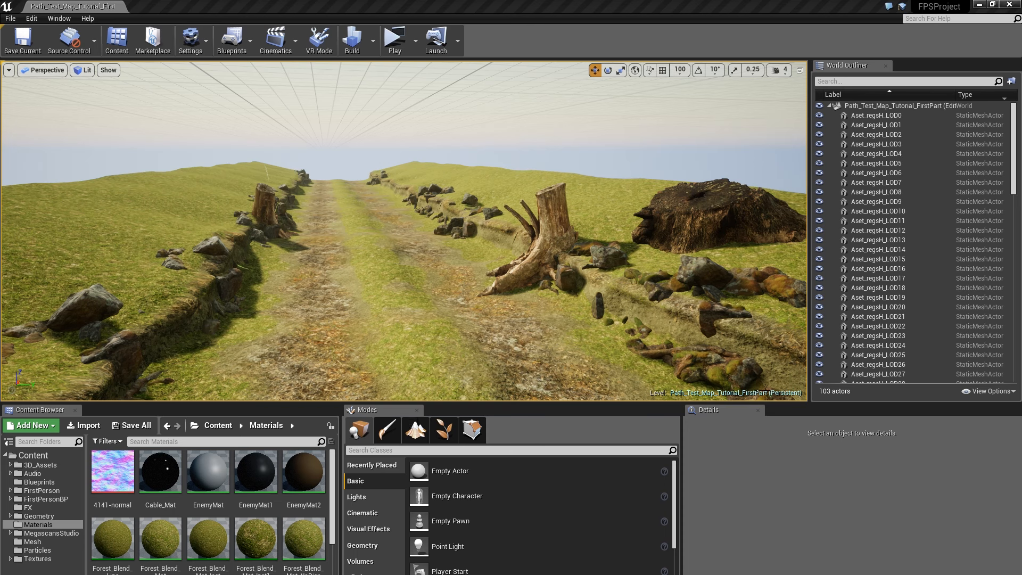
Step: Rearrange the layout with the World Outliner beside the Content Browser and Modes docked next to the viewport
drag(374, 411, 348, 172)
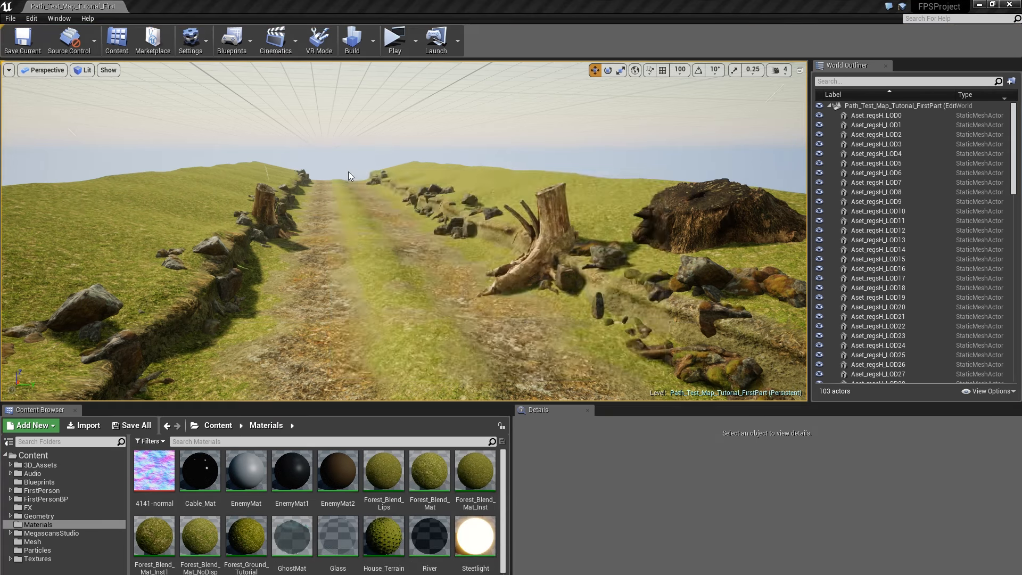
drag(838, 68, 480, 468)
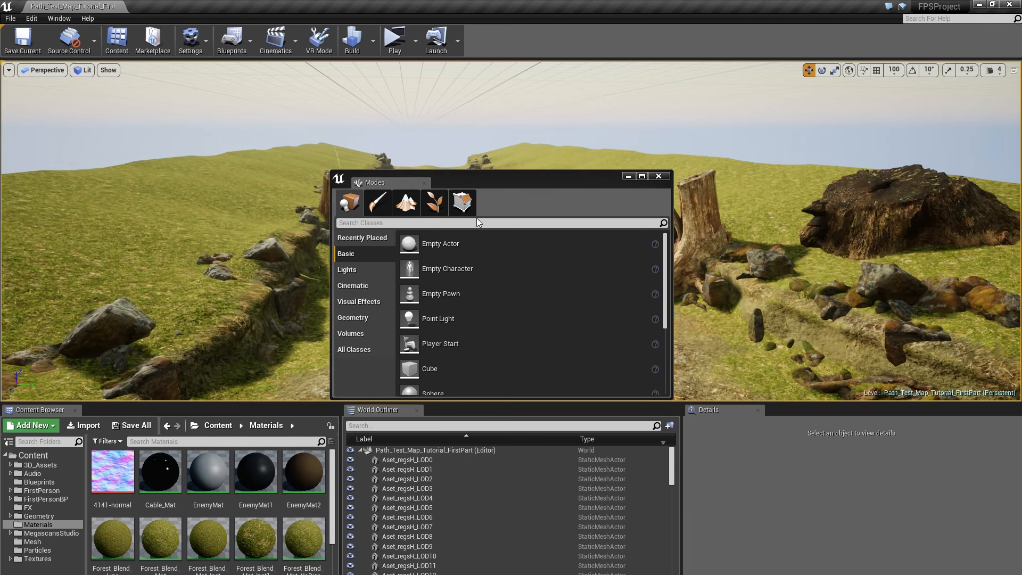
mouse_move(441, 183)
mouse_down()
mouse_move(502, 159)
mouse_move(489, 175)
mouse_move(741, 176)
mouse_up()
Step: Switch to Foliage mode and deactivate all foliage types in the palette
click(843, 85)
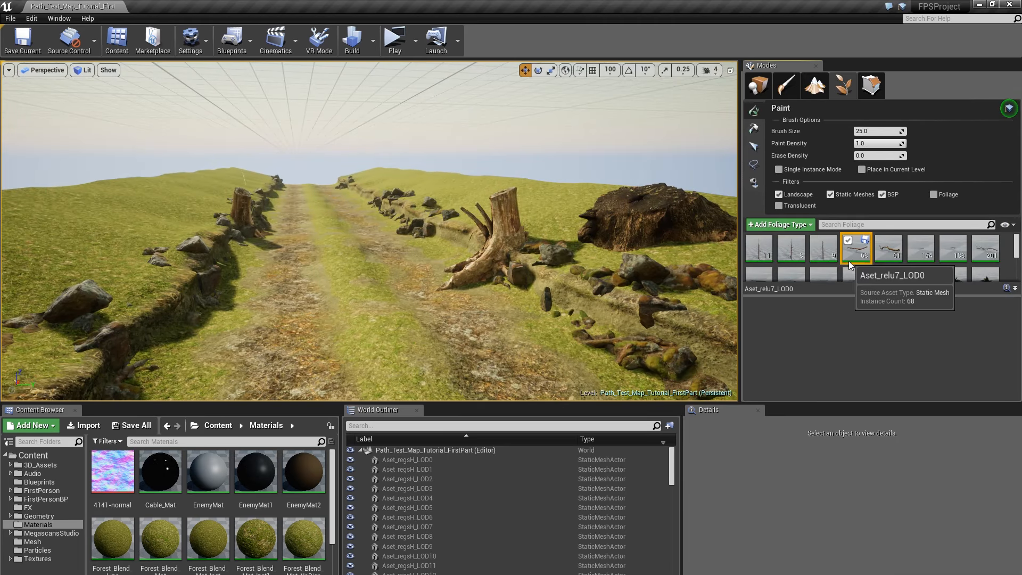
key(ctrl+a)
click(848, 240)
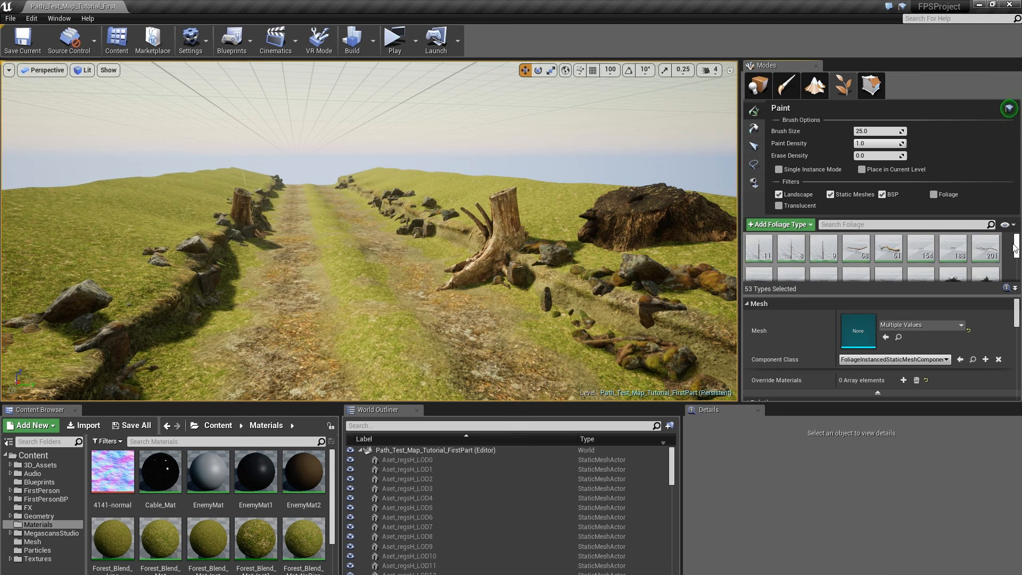
Step: Activate the branch and twig foliage types from Aset_relu7_LOD0 through the last Dbrs_S_rb0gufa debris mesh
click(859, 257)
scroll(950, 259, down, 1)
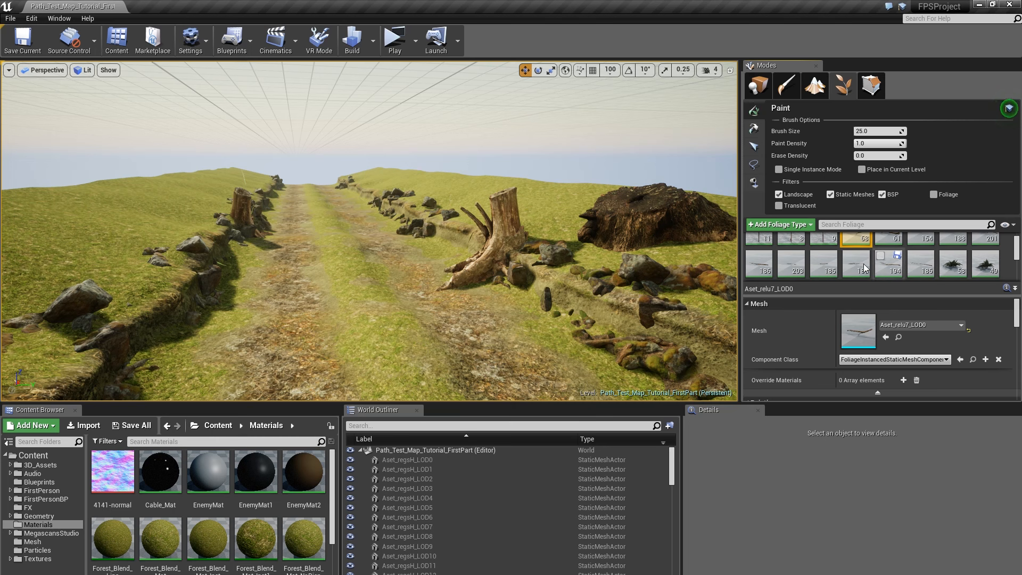
shift+click(923, 269)
click(912, 256)
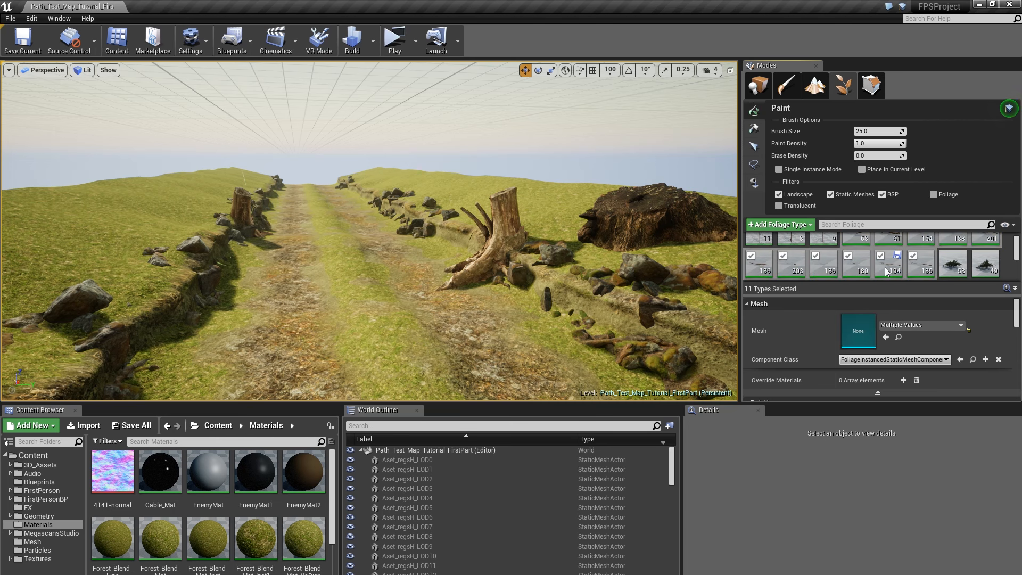
scroll(890, 251, up, 1)
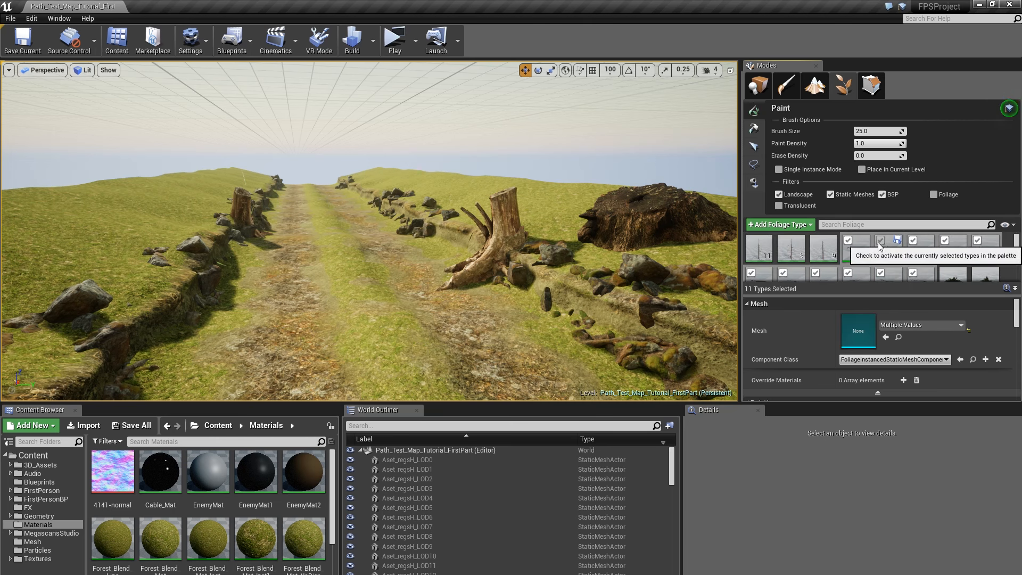
Step: Activate the nine small granite rock foliage types, starting with Sctr_rock_granite_T_pdpg7_1_LOD0
drag(1018, 247, 1017, 259)
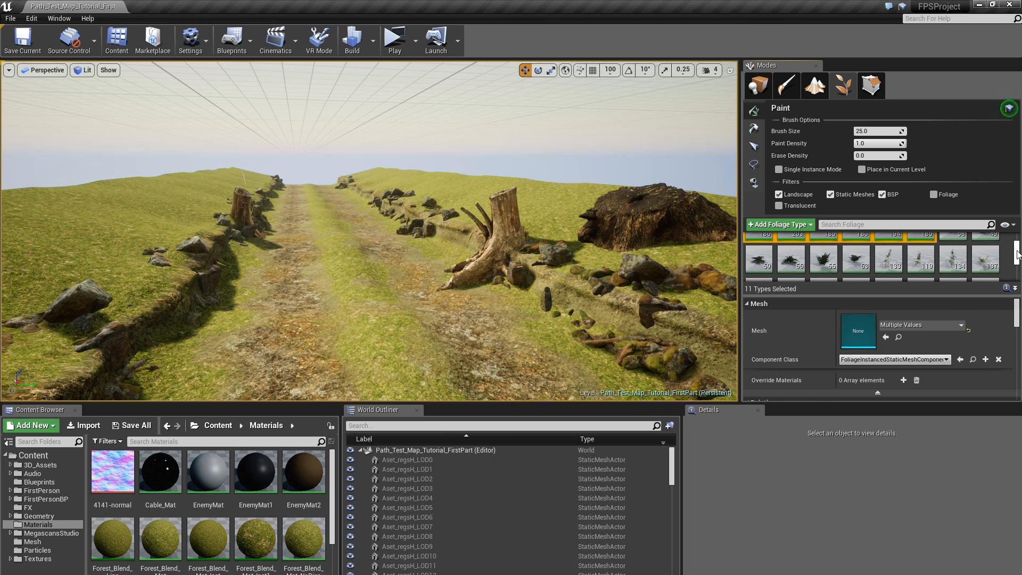
click(823, 258)
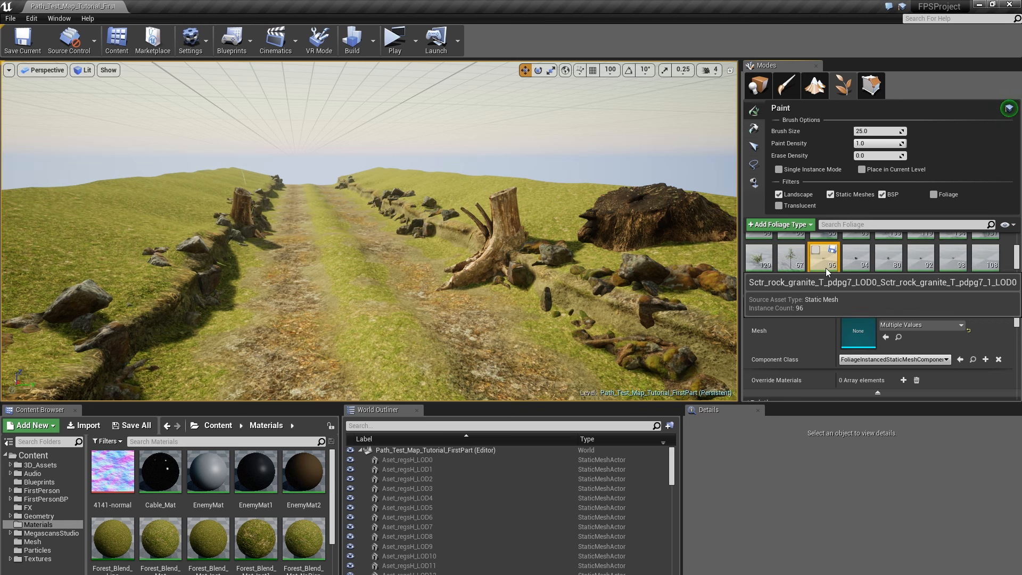
scroll(857, 269, down, 1)
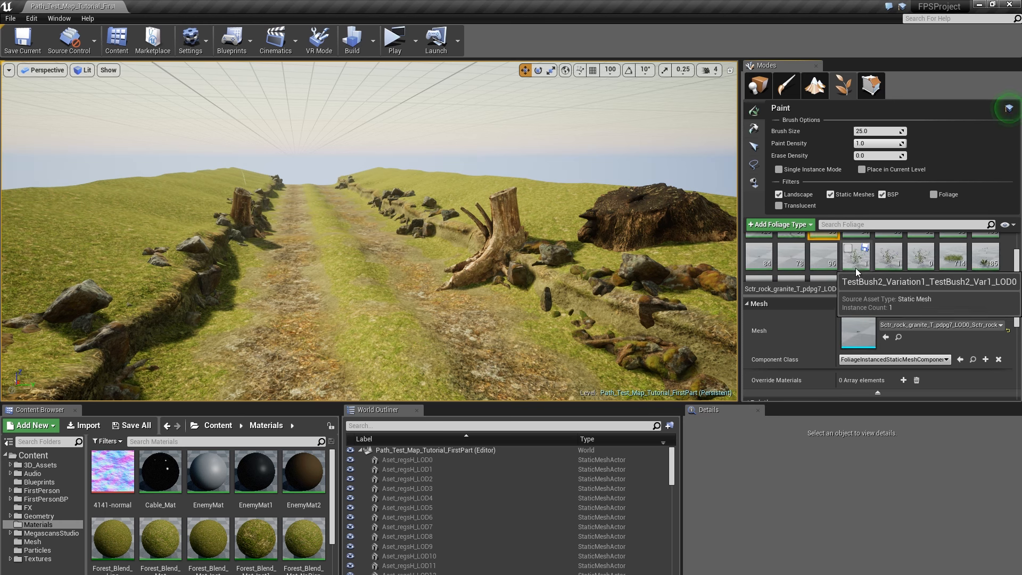
shift+click(820, 259)
click(819, 250)
scroll(886, 256, down, 1)
scroll(885, 261, down, 1)
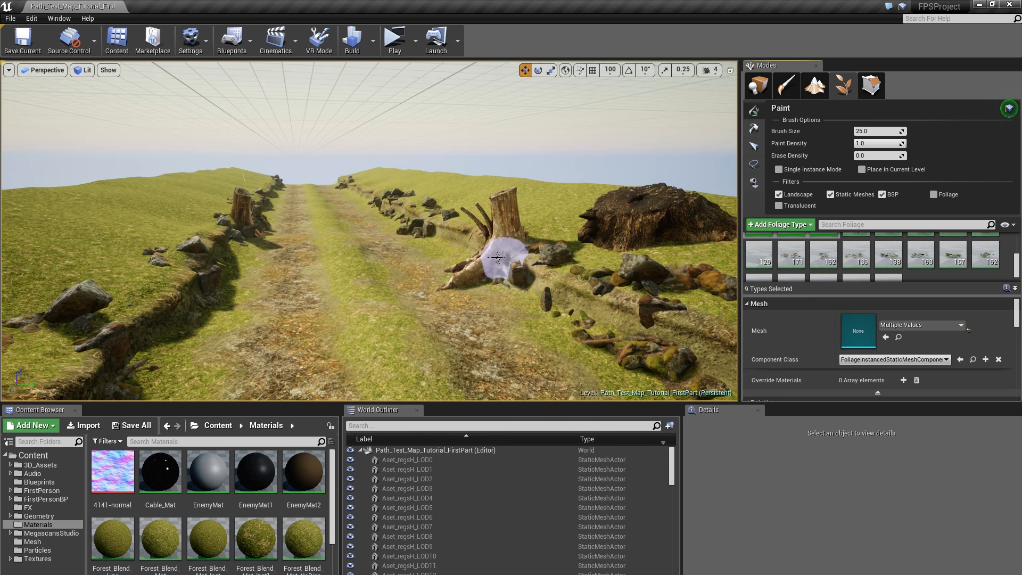
Step: Try painting the active branches, twigs and rocks across the path near the tall stump, and undo the stroke
mouse_move(506, 261)
right_down()
mouse_move(479, 319)
mouse_move(482, 346)
mouse_move(538, 367)
mouse_move(553, 259)
mouse_move(578, 256)
mouse_move(465, 257)
right_up()
key(s)
key(w)
drag(312, 261, 530, 190)
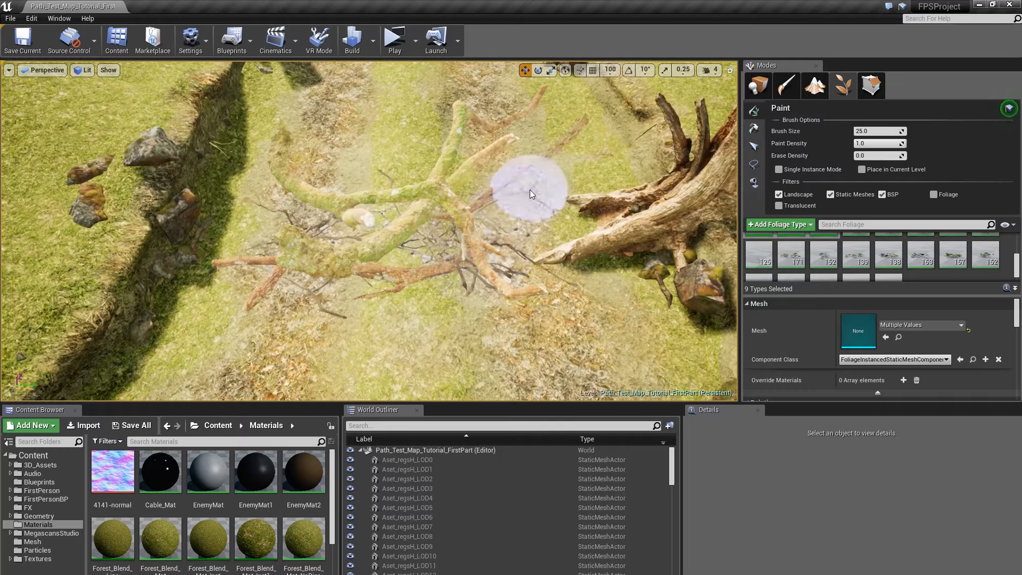
mouse_move(461, 296)
right_down()
mouse_move(463, 223)
mouse_move(474, 216)
mouse_move(468, 256)
right_up()
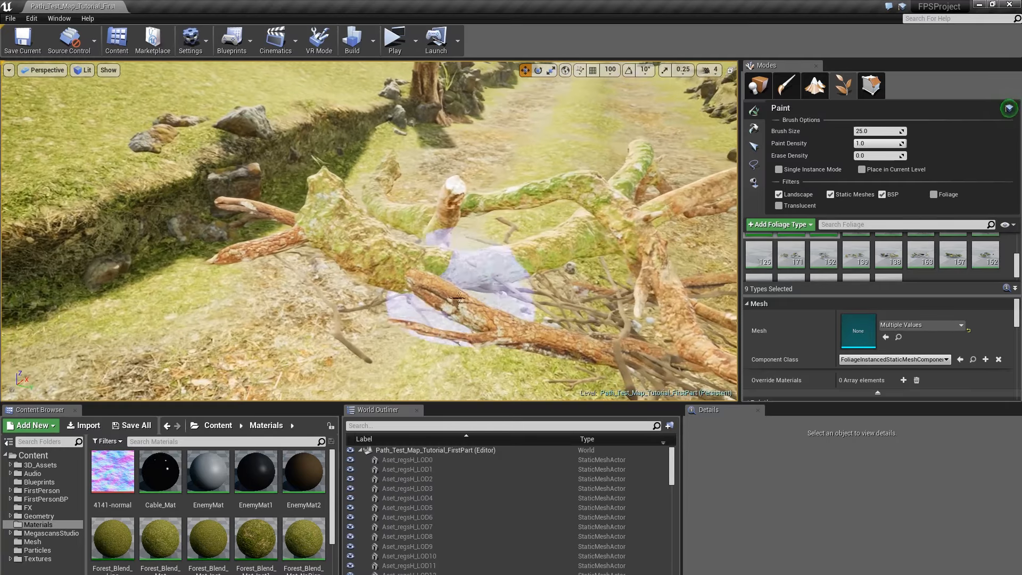
key(ctrl+z)
Step: Deactivate Aset_relu7_LOD0 and the large branch type next to it, and switch the viewport to unlit shading
drag(1017, 267, 1018, 246)
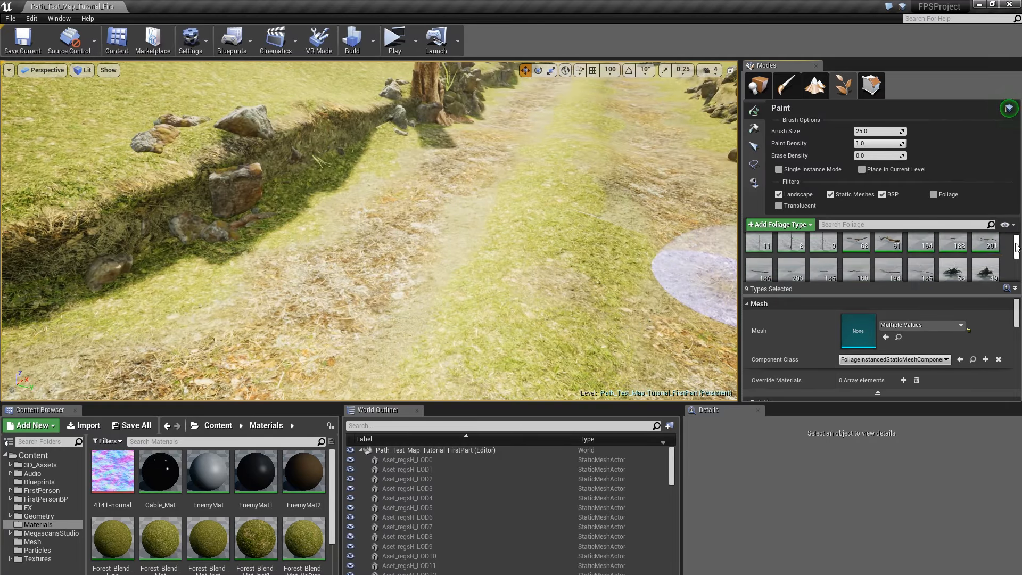
ctrl+click(855, 253)
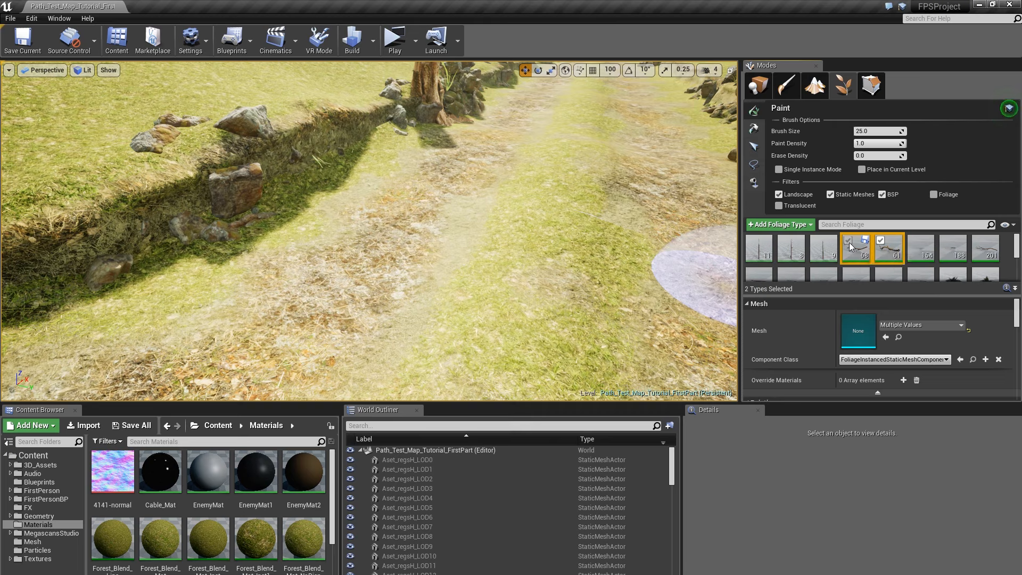
mouse_move(442, 197)
right_down()
mouse_move(415, 218)
mouse_move(570, 191)
mouse_move(496, 229)
mouse_move(464, 237)
mouse_move(434, 228)
right_up()
key(alt+3)
shift+click(434, 228)
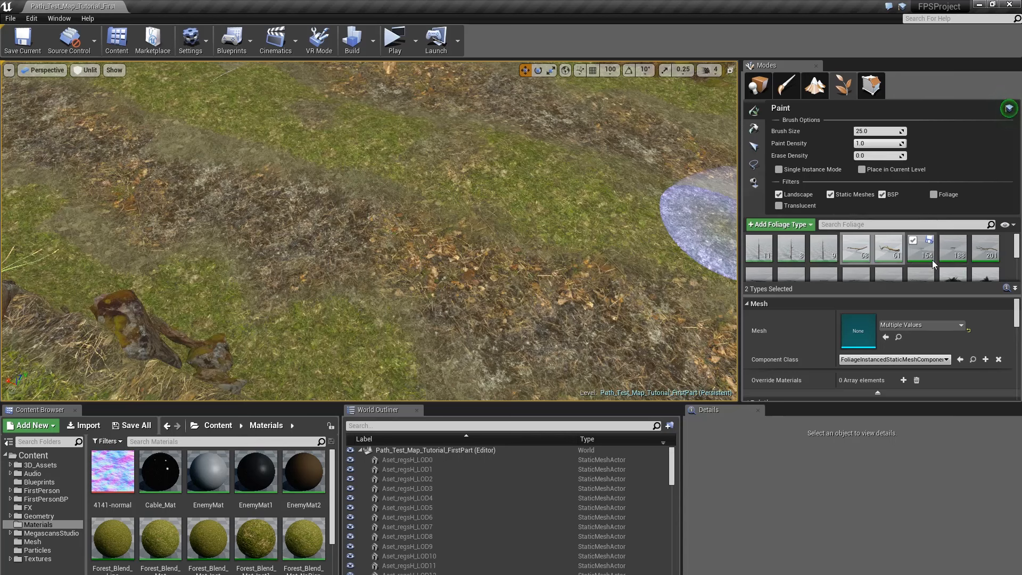
Step: Select the nine small debris foliage types and set their painting density to 50
scroll(931, 263, down, 1)
click(898, 259)
shift+click(932, 271)
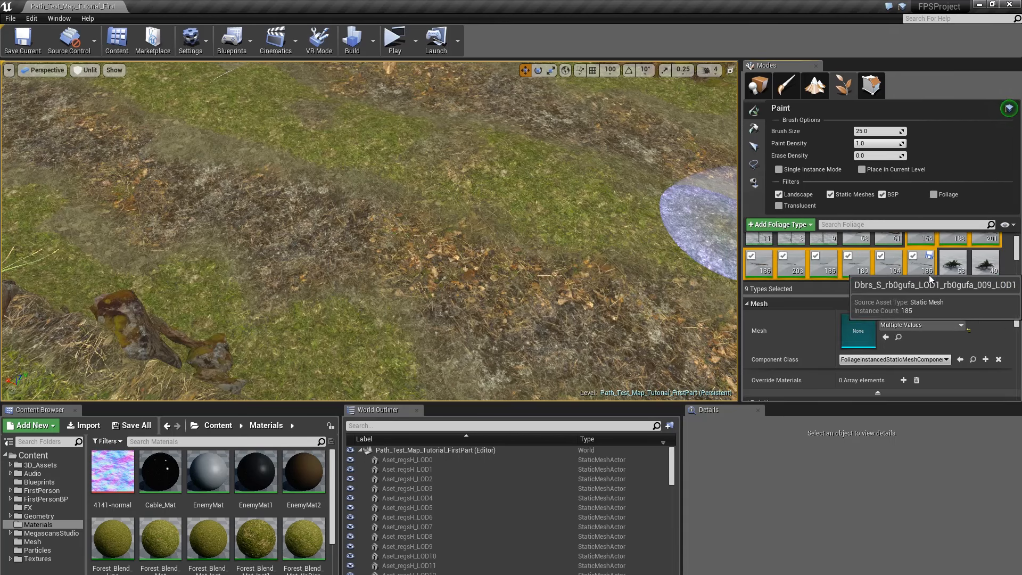
scroll(896, 336, down, 2)
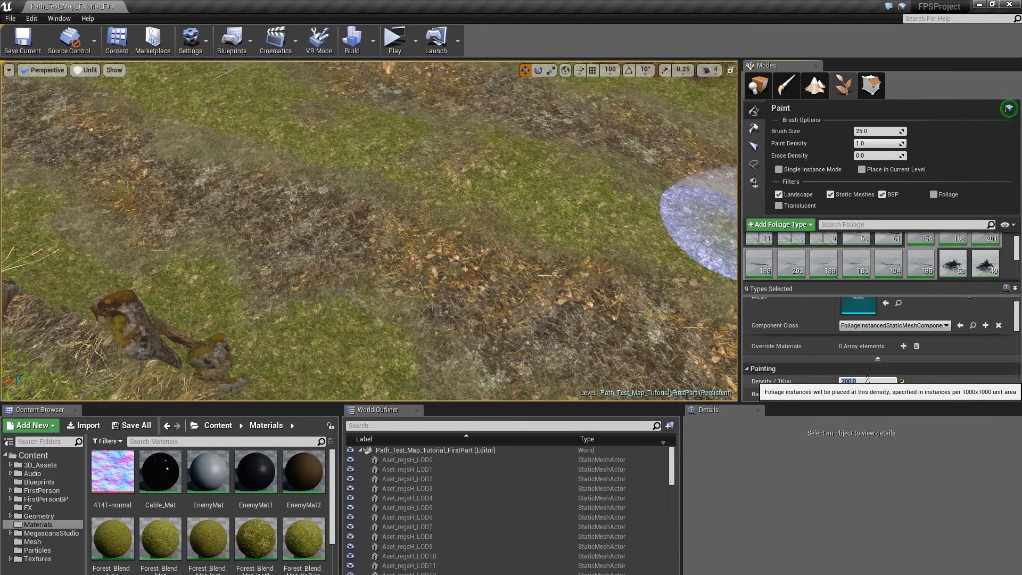
Step: Try painting the small debris and rocks across the wheel tracks, and undo the stroke
right_drag(329, 268, 316, 246)
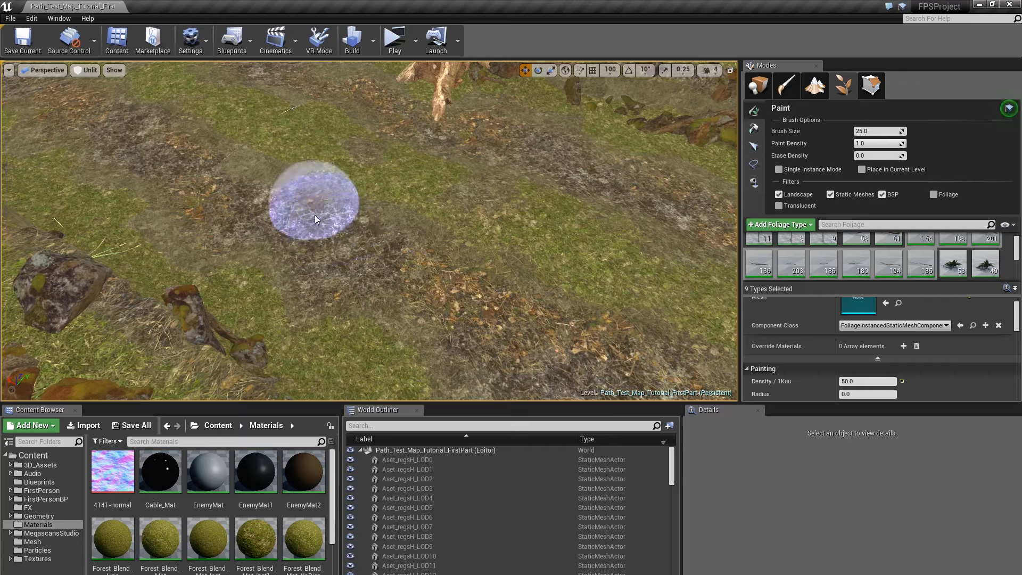
drag(315, 213, 477, 241)
right_drag(476, 241, 421, 228)
key(ctrl+z)
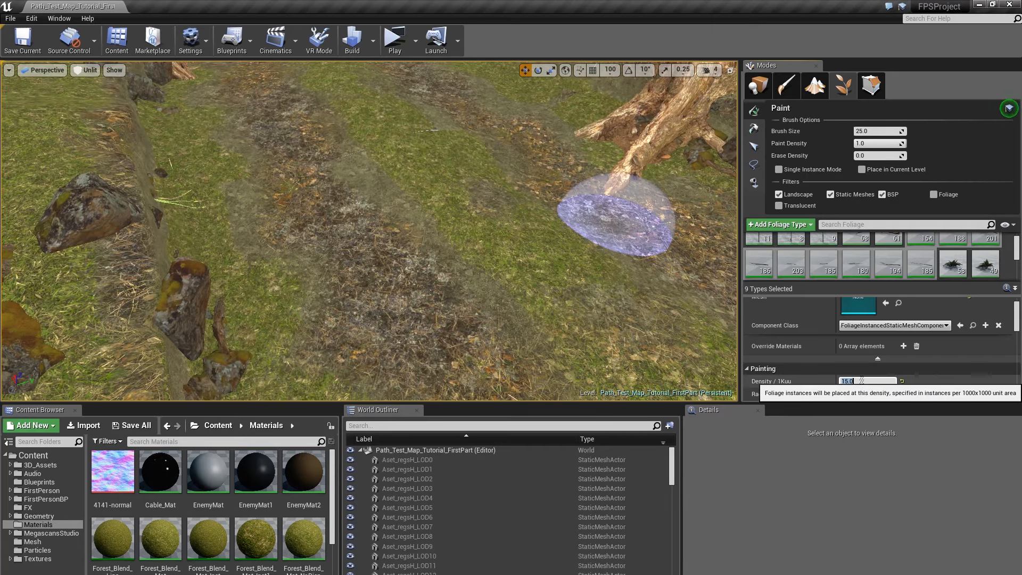
Step: Set the nine debris types' density to 15, test-paint debris and rocks over the wheel tracks, and undo the strokes
drag(384, 301, 342, 182)
mouse_move(503, 206)
right_down()
mouse_move(478, 233)
mouse_move(533, 235)
mouse_move(519, 232)
right_up()
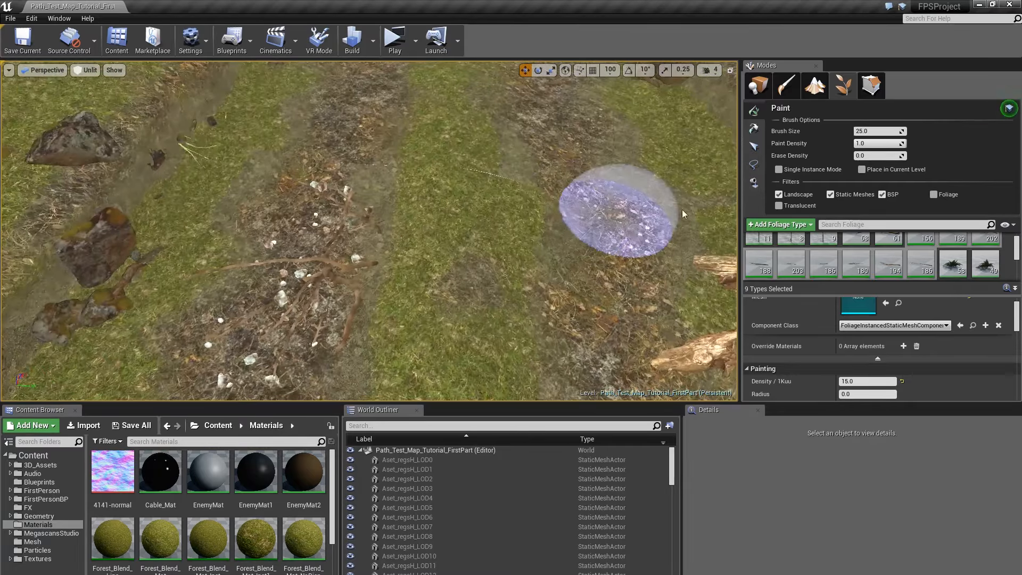
scroll(915, 263, down, 5)
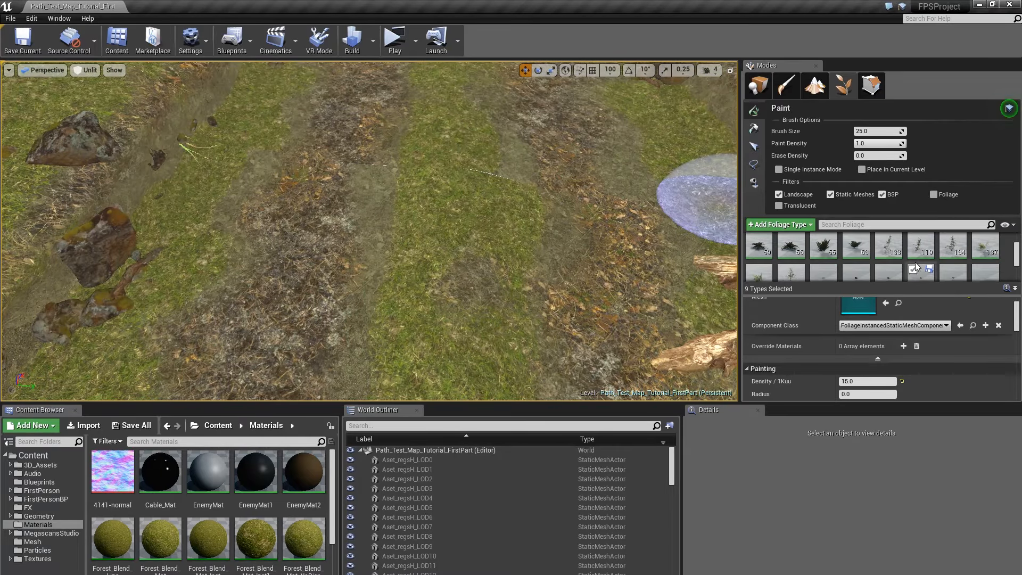
drag(368, 314, 545, 169)
key(ctrl+z)
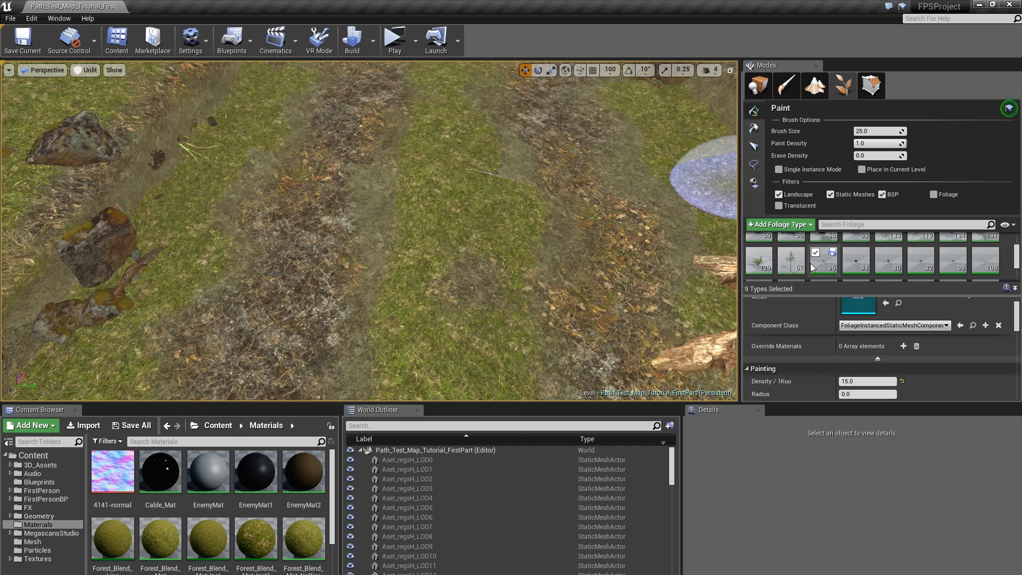
Step: Set the nine debris foliage types' painting density to 100 and paint a stroke along the left wheel track
scroll(886, 251, down, 1)
shift+click(818, 264)
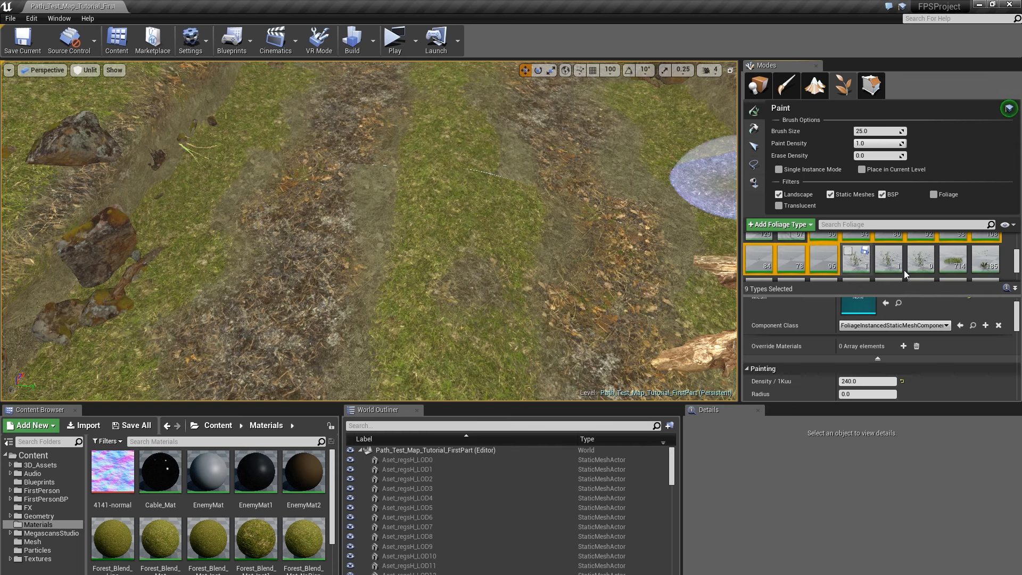
text(100)
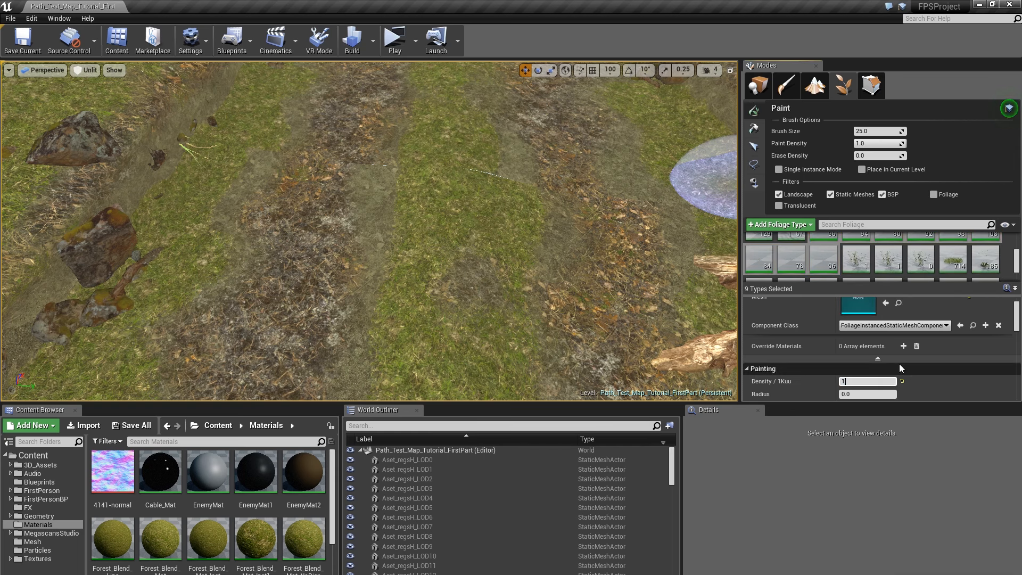
key(Return)
drag(266, 210, 330, 117)
Step: Switch the viewport back to lit shading and set the foliage brush size to 40
right_drag(391, 248, 384, 181)
key(alt+4)
key(s)
mouse_move(526, 186)
right_down()
mouse_move(524, 155)
mouse_move(580, 165)
mouse_move(506, 187)
right_up()
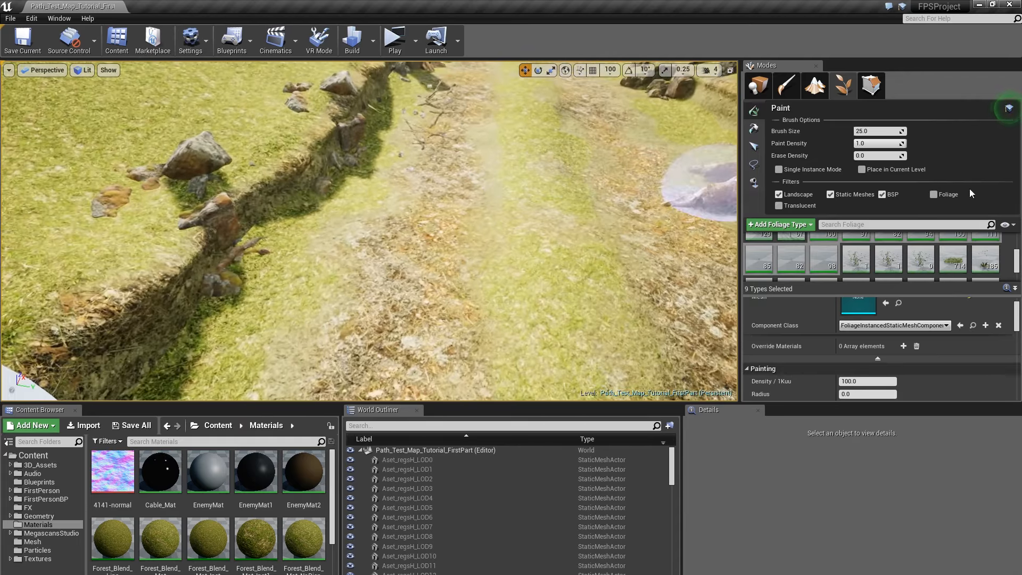
click(891, 132)
text(75)
key(Return)
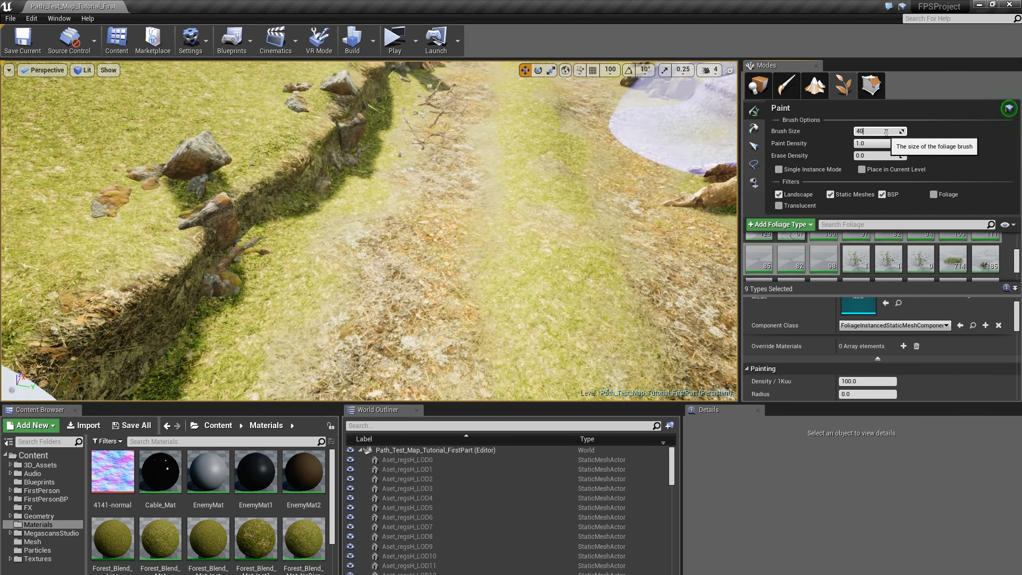
Step: Paint twigs and pebbles on the left bank's rocks and along the foot of that bank
mouse_move(660, 213)
right_down()
mouse_move(669, 181)
mouse_move(743, 192)
mouse_move(697, 187)
mouse_move(699, 169)
mouse_move(595, 185)
right_up()
key(w)
key(s)
key(w)
key(s)
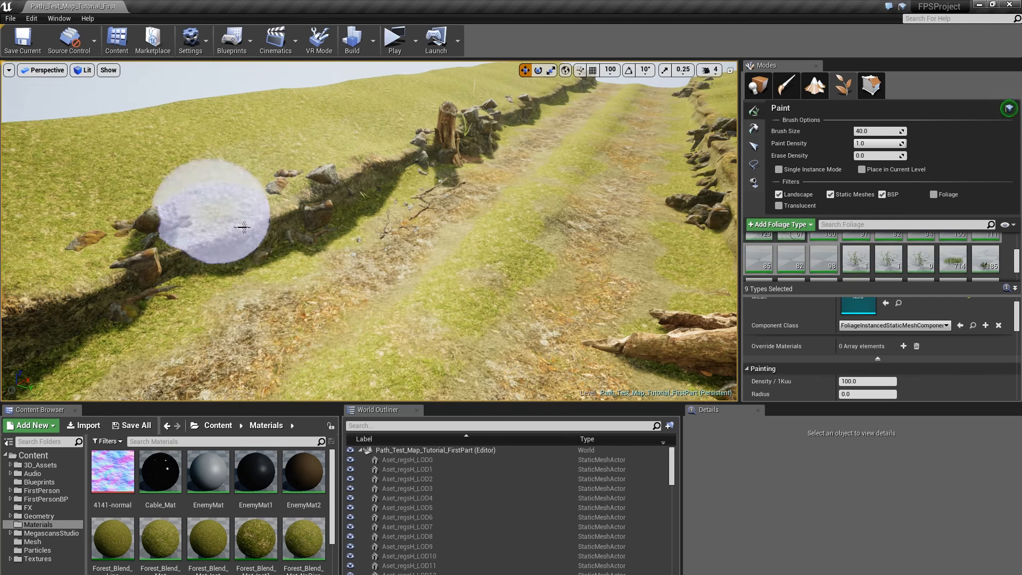
click(211, 226)
right_drag(360, 219, 309, 240)
mouse_move(474, 199)
mouse_down()
mouse_move(308, 267)
mouse_move(527, 202)
mouse_move(243, 283)
mouse_up()
Step: Paint more debris along the left path edge up to the upright stump
right_drag(242, 283, 426, 229)
right_drag(243, 173, 246, 239)
mouse_move(357, 232)
mouse_down()
mouse_move(343, 274)
mouse_move(342, 201)
mouse_move(414, 283)
mouse_up()
mouse_move(363, 247)
right_down()
mouse_move(336, 229)
mouse_move(180, 255)
right_up()
drag(360, 247, 445, 187)
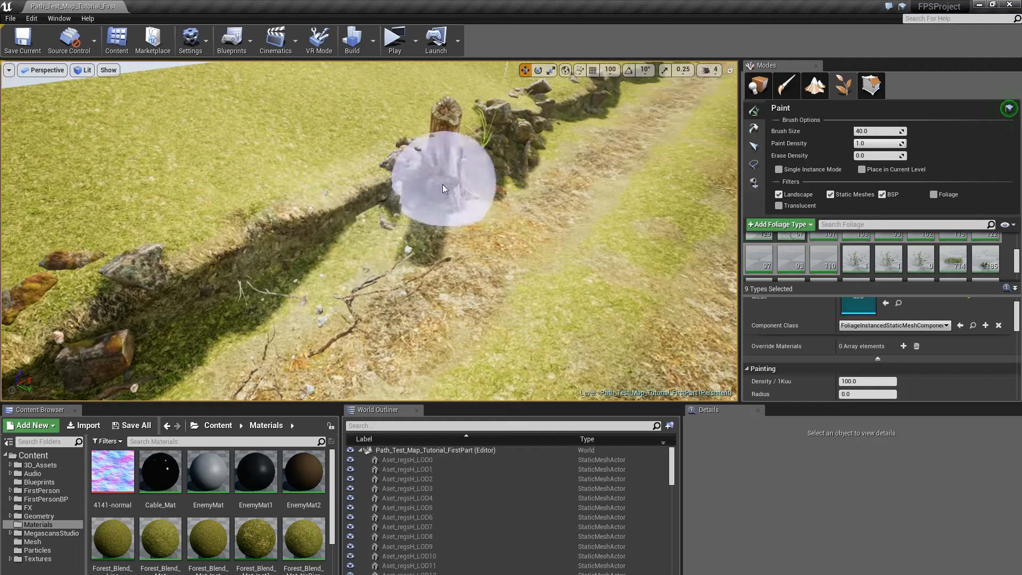
Step: Paint debris on the grass above the left bank's rocks and on the ledge before the upright stump
mouse_move(441, 195)
right_down()
mouse_move(341, 200)
mouse_move(367, 186)
right_up()
right_drag(287, 259, 149, 249)
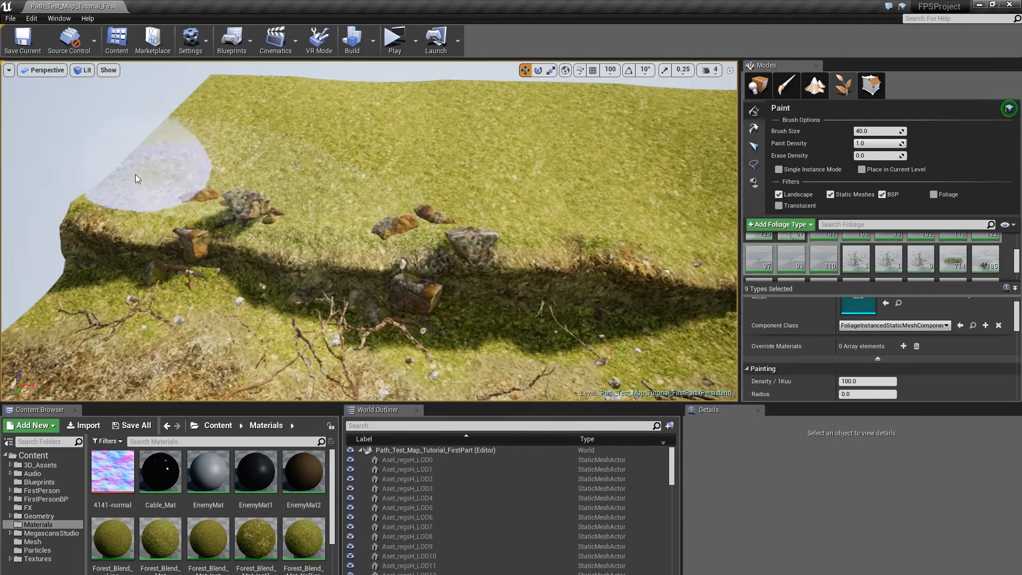
click(164, 175)
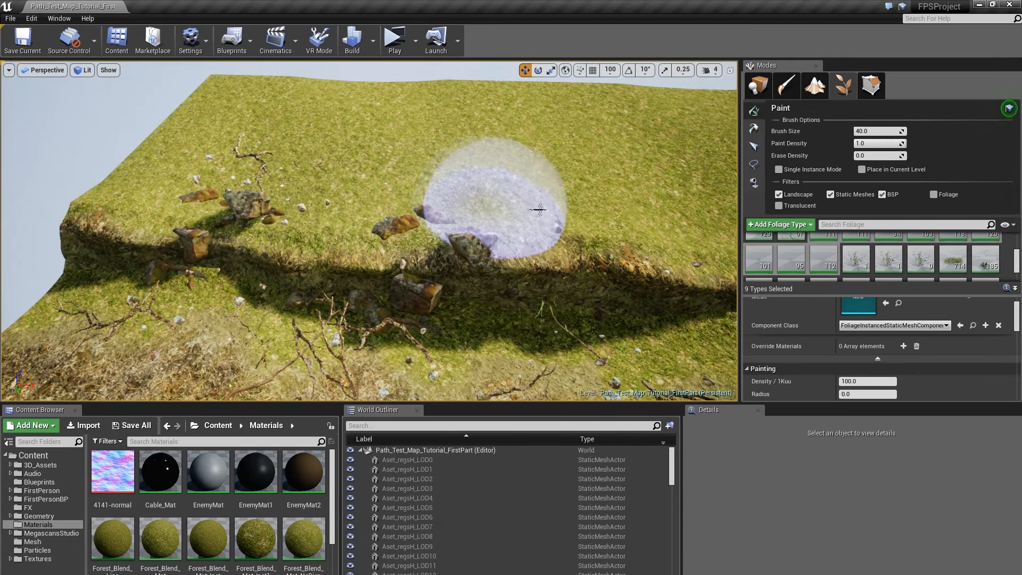
click(506, 201)
right_drag(474, 179, 633, 149)
click(169, 316)
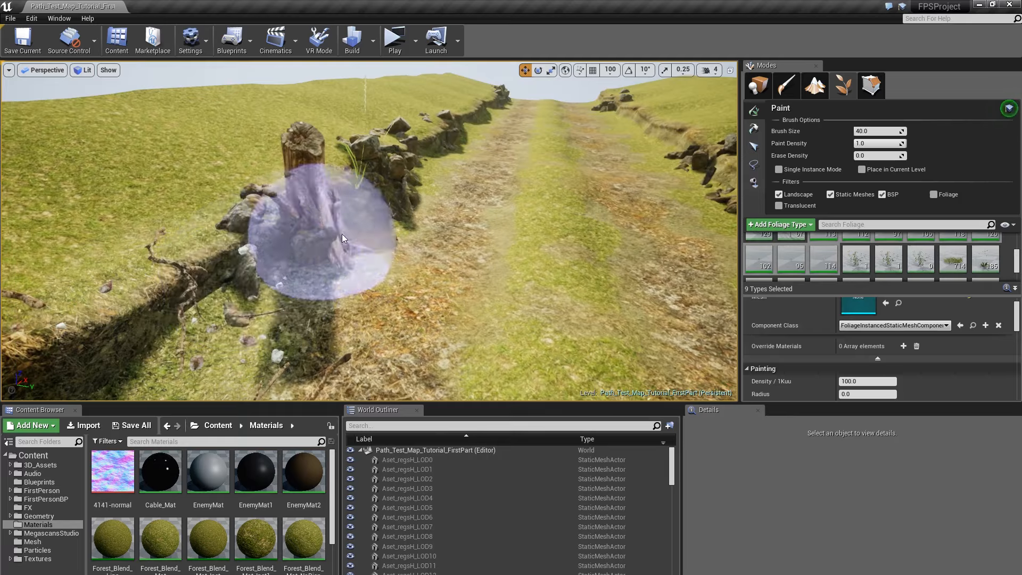
Step: Paint debris beside the right bank's rocks and in a long stroke along the left wheel track
right_drag(377, 219, 546, 229)
click(384, 214)
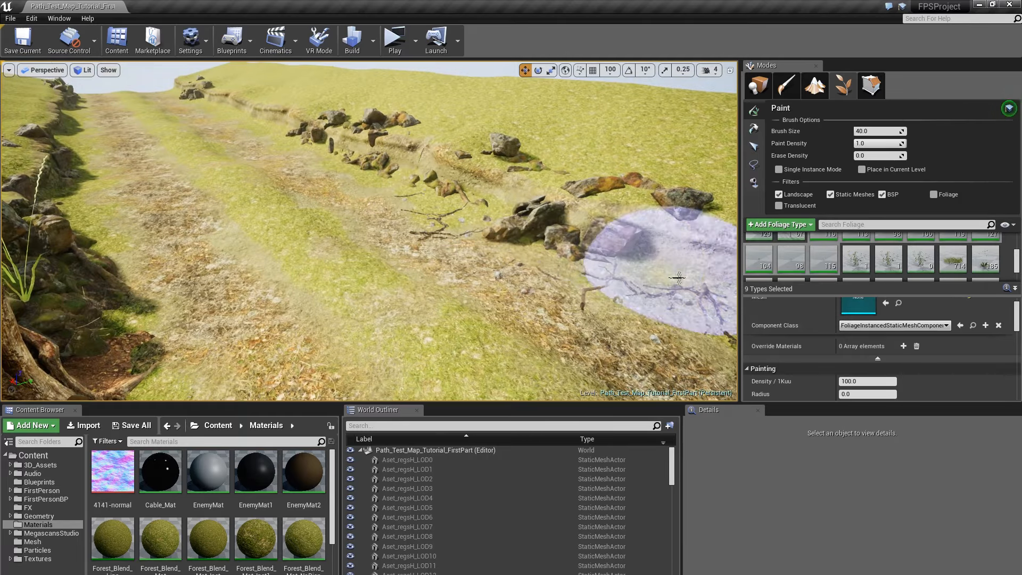
mouse_move(682, 267)
right_down()
mouse_move(511, 261)
mouse_move(500, 250)
right_up()
right_drag(435, 194, 692, 184)
click(505, 185)
click(567, 205)
right_drag(567, 205, 309, 218)
drag(136, 300, 628, 103)
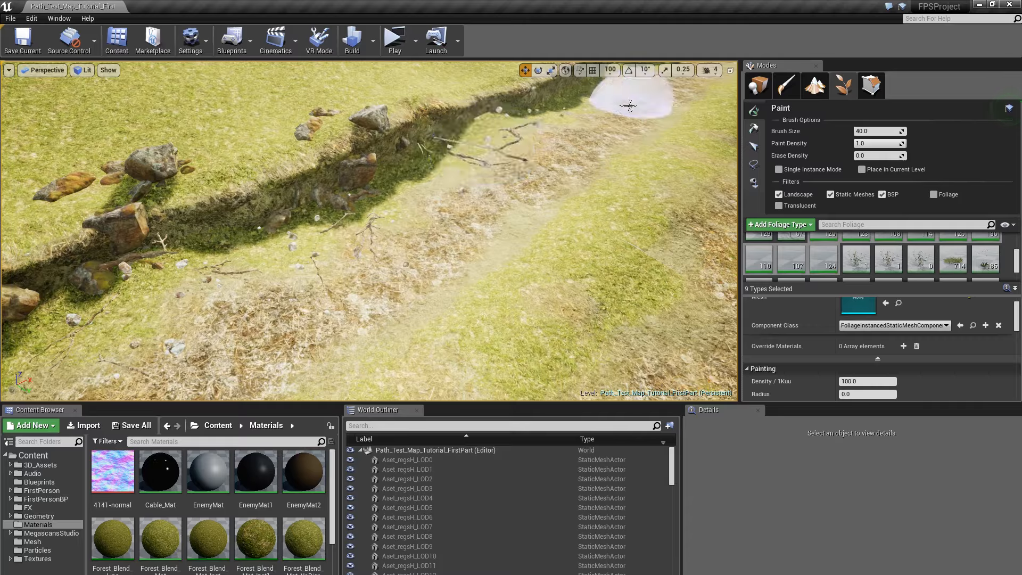
Step: Paint debris on the ground around the large rooted stump and the adjoining wheel track
mouse_move(628, 103)
right_down()
mouse_move(686, 101)
mouse_move(729, 78)
right_up()
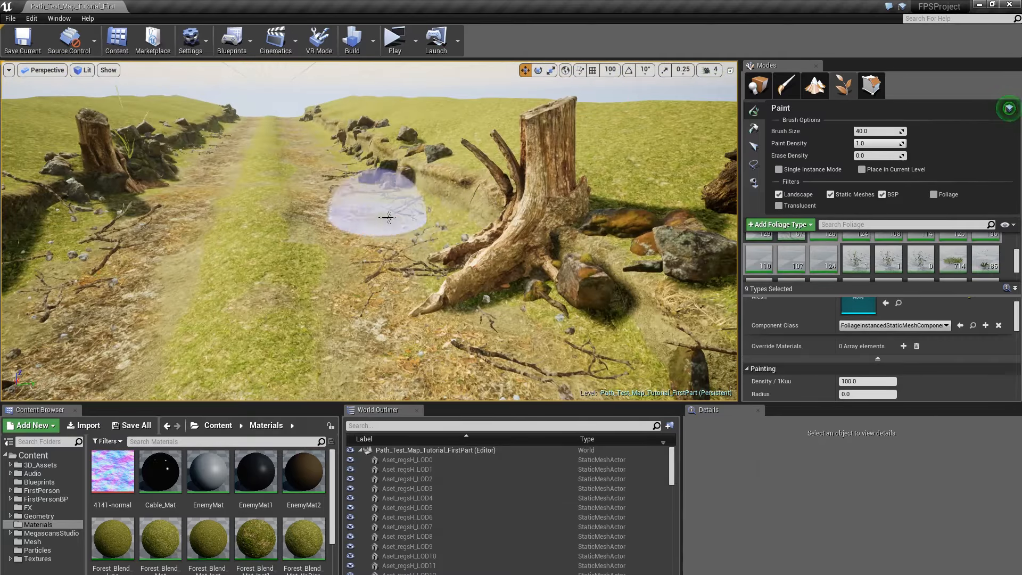
click(388, 199)
mouse_move(388, 199)
right_down()
mouse_move(468, 224)
mouse_move(341, 277)
right_up()
mouse_move(435, 211)
right_down()
mouse_move(495, 213)
mouse_move(511, 298)
right_up()
click(453, 218)
right_drag(557, 254, 511, 181)
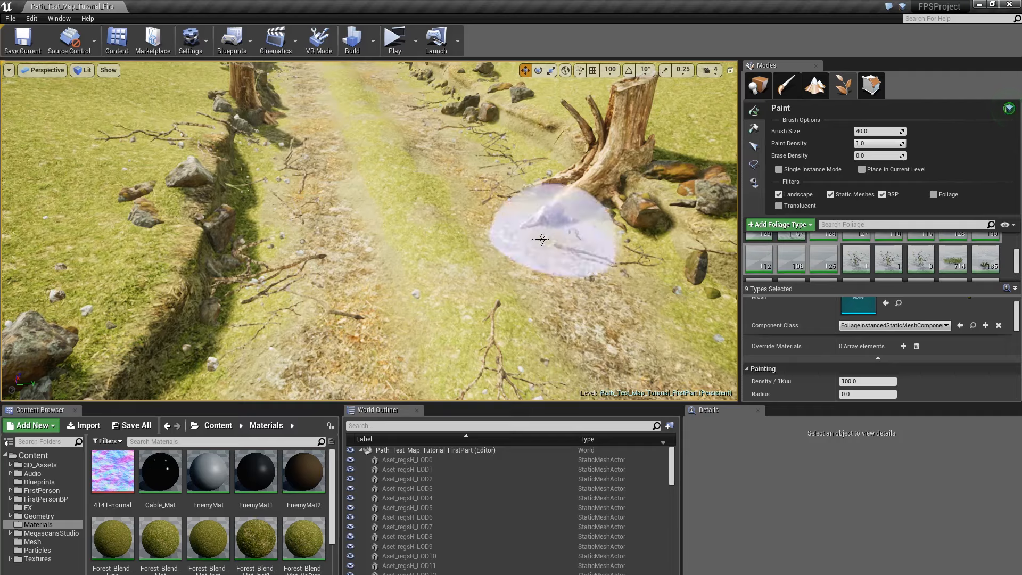
click(548, 235)
Step: Paint twigs and pebbles across the near wheel tracks and beside the mossy log on the right bank
mouse_move(533, 235)
right_down()
mouse_move(500, 176)
mouse_move(484, 184)
right_up()
click(354, 269)
mouse_move(354, 269)
right_down()
mouse_move(319, 235)
mouse_move(266, 234)
right_up()
click(379, 296)
mouse_move(379, 296)
right_down()
mouse_move(468, 298)
mouse_move(485, 325)
right_up()
click(620, 323)
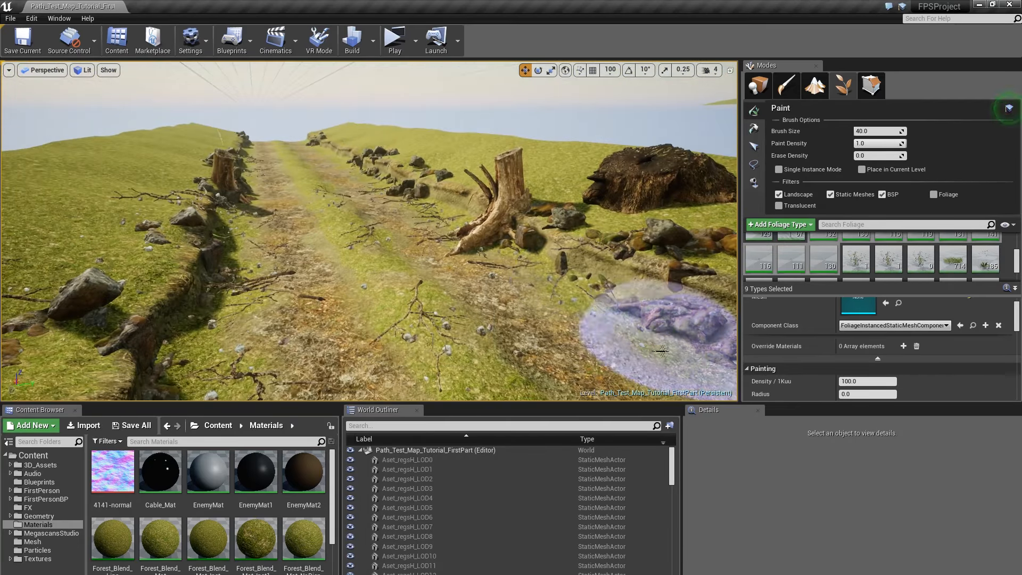
Step: Scatter debris over the right bank and the grassy slope and rocks of the left bank
right_drag(639, 327, 708, 315)
click(675, 210)
right_drag(475, 158, 255, 212)
click(247, 212)
click(520, 213)
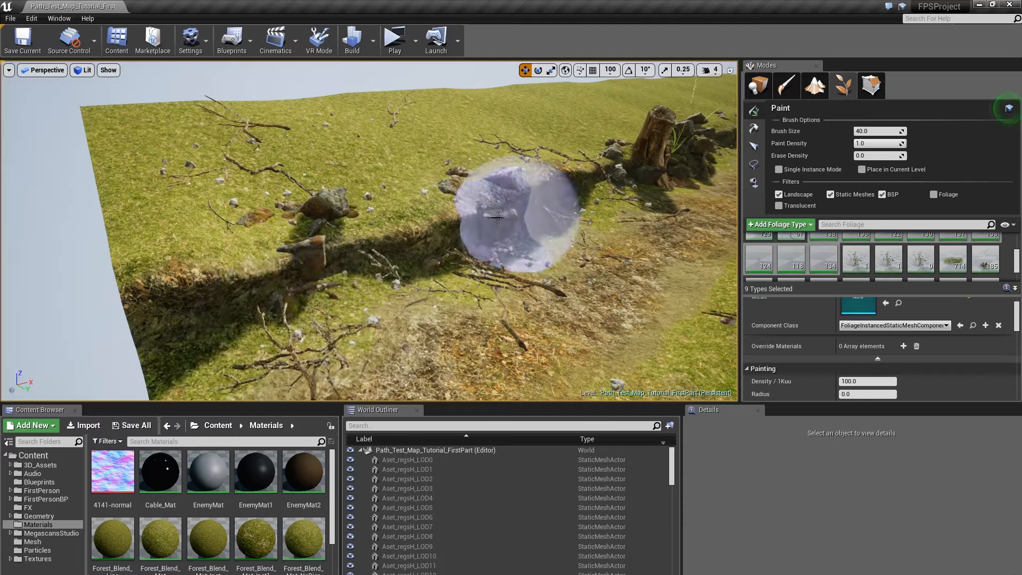
mouse_move(520, 212)
right_down()
mouse_move(666, 160)
mouse_move(676, 184)
right_up()
click(187, 226)
Step: Paint debris over the middle of the path between the two stumps
right_drag(186, 227, 187, 202)
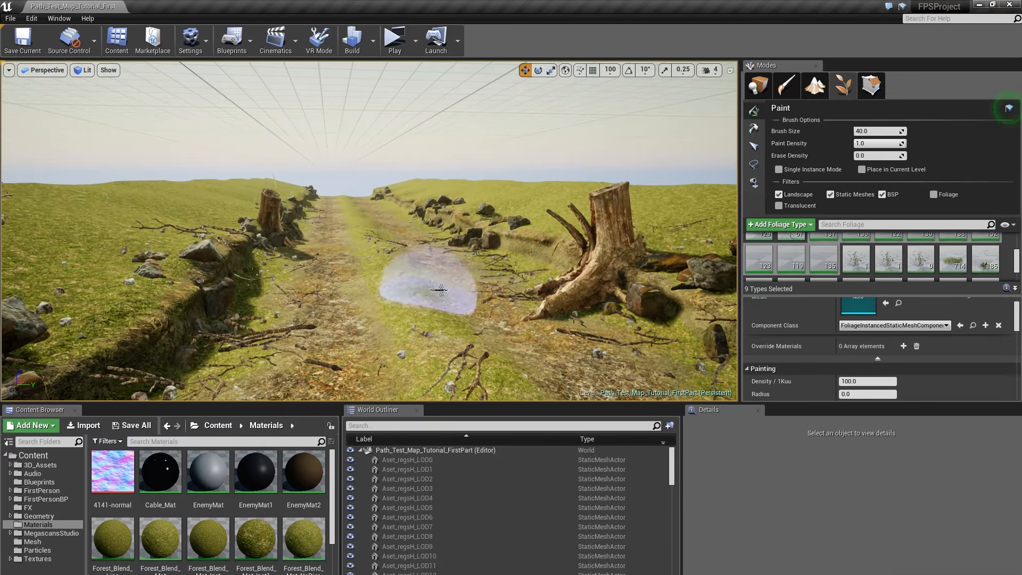
click(477, 257)
click(387, 287)
key(s)
right_drag(387, 287, 387, 306)
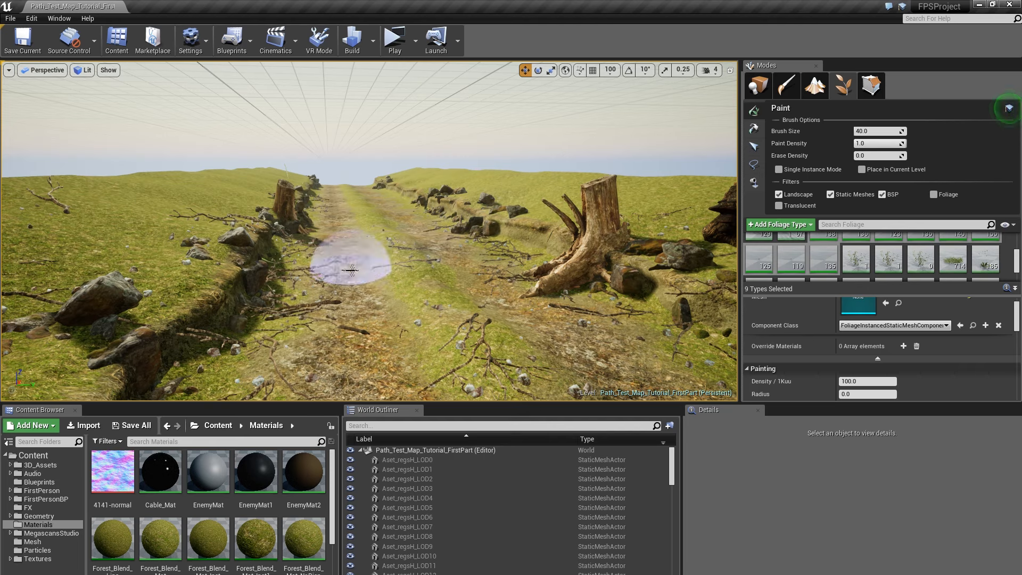
Step: Paint debris along the far length of the path and its banks, and onto the near right bank
key(s)
right_drag(408, 202, 408, 266)
drag(408, 201, 319, 290)
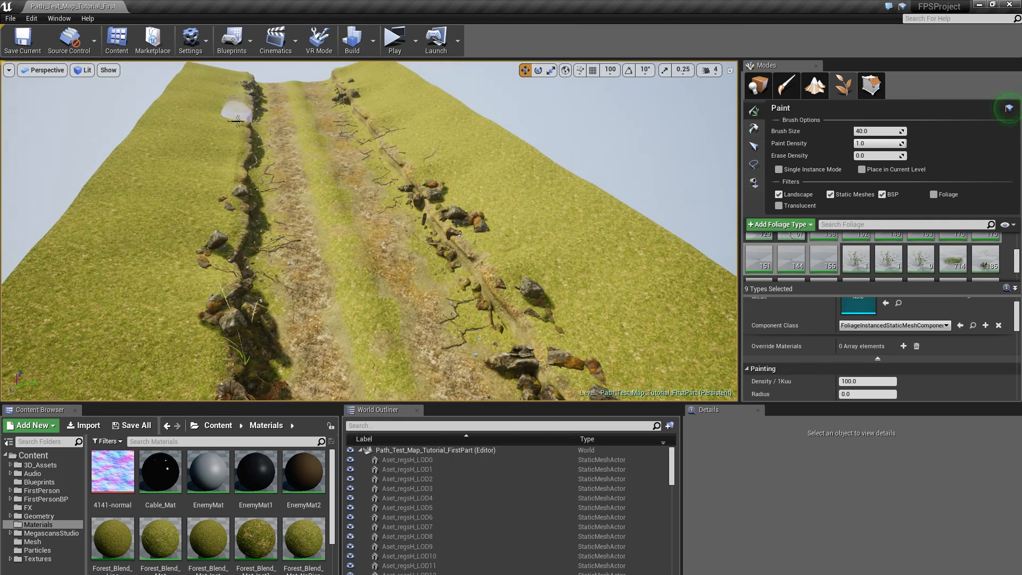
right_drag(213, 353, 213, 341)
key(s)
click(620, 279)
right_drag(620, 279, 615, 234)
key(w)
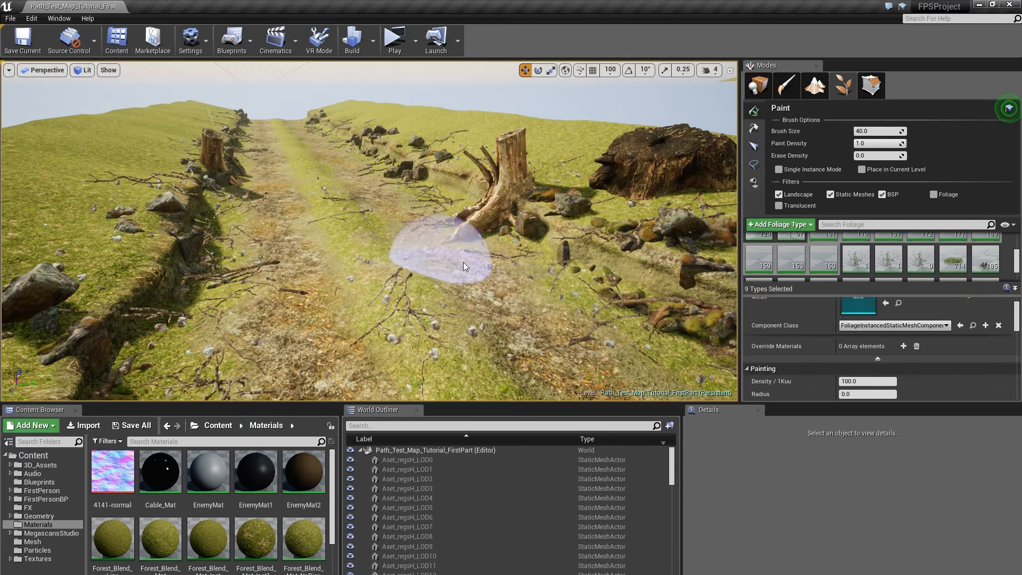
Step: Try to build the level, cancel the lighting build, and close the message log
click(758, 86)
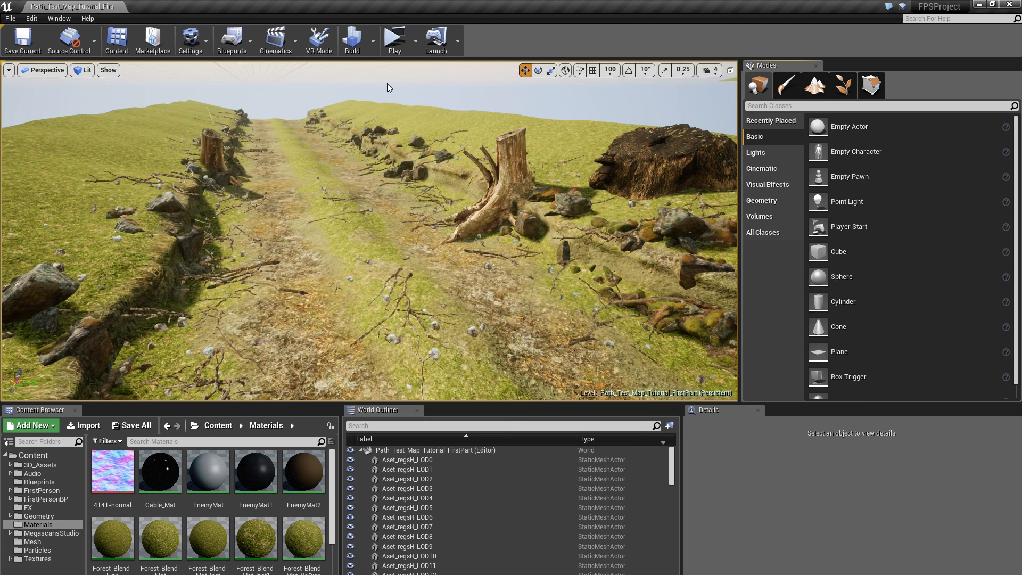
click(360, 40)
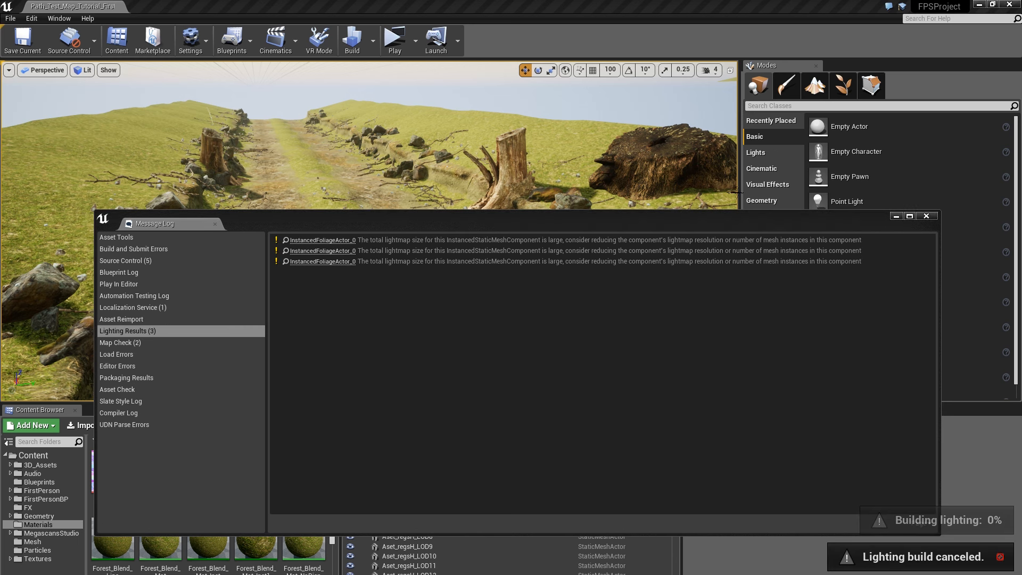
click(926, 216)
Step: Return to foliage painting, deactivate all foliage types, and activate only the nine leafy types starting with Var1_LOD0_polySurface10
click(840, 90)
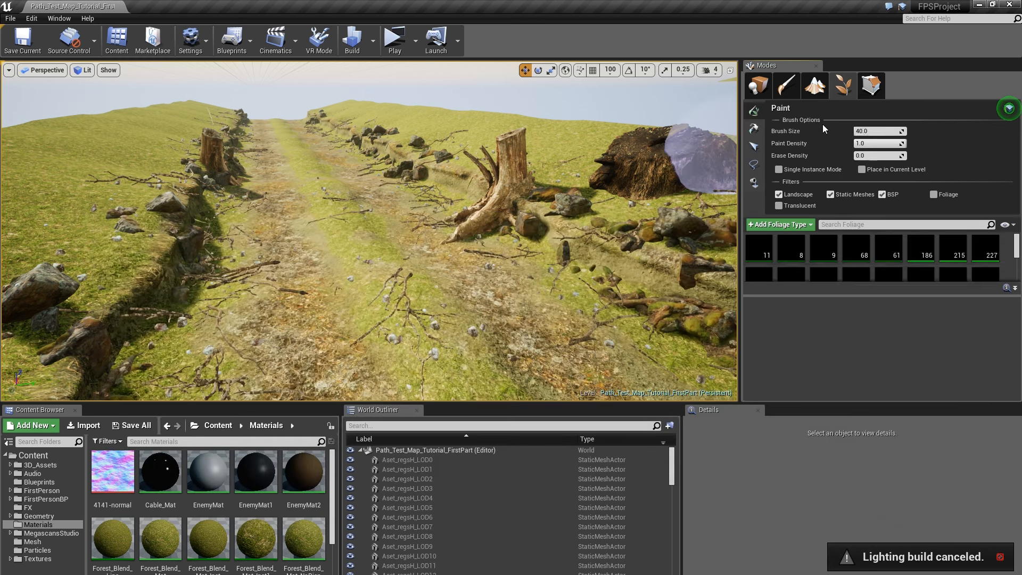
click(855, 258)
key(ctrl+a)
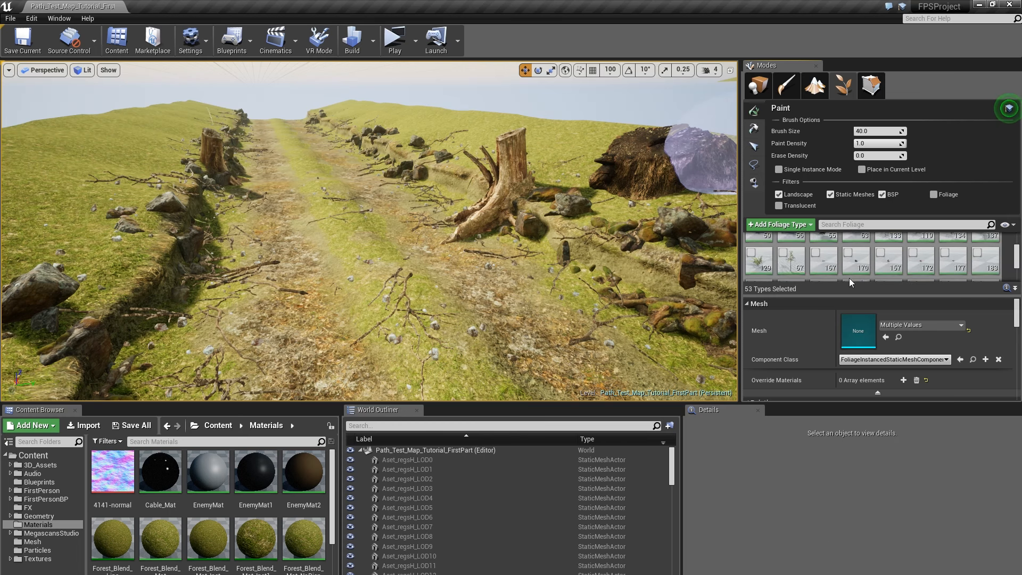
scroll(857, 263, down, 3)
scroll(838, 267, down, 1)
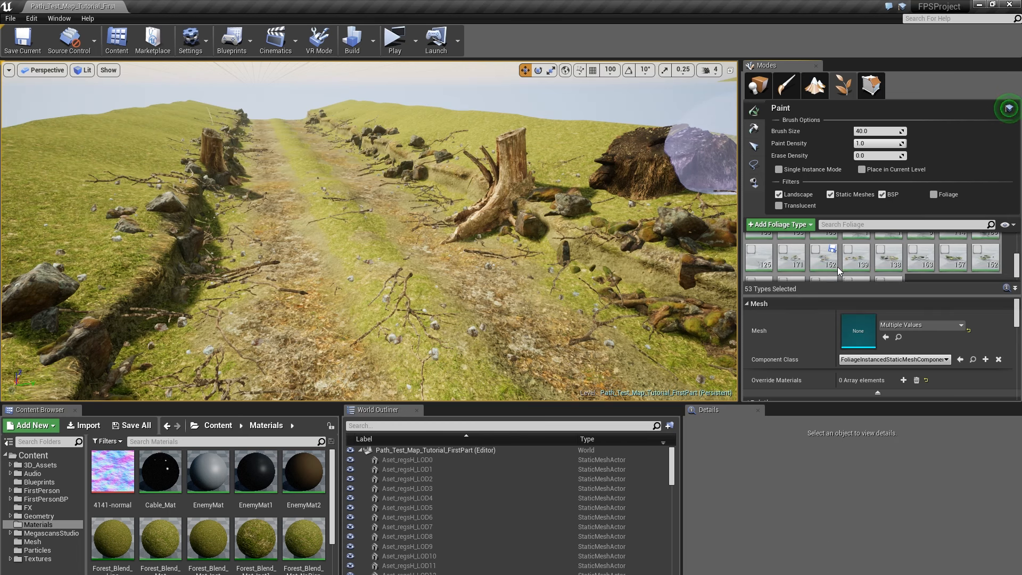
click(793, 257)
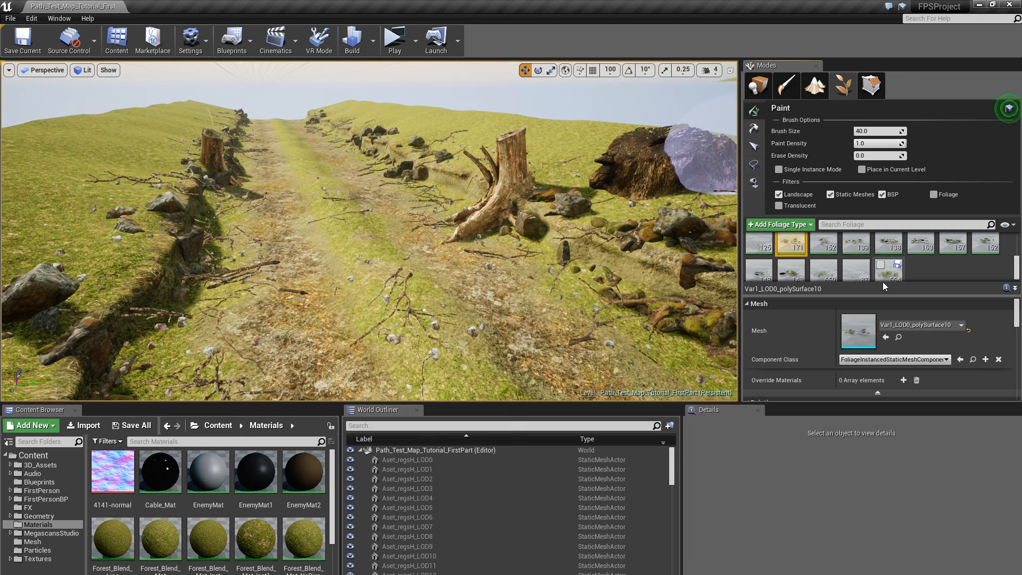
scroll(883, 281, down, 1)
click(785, 257)
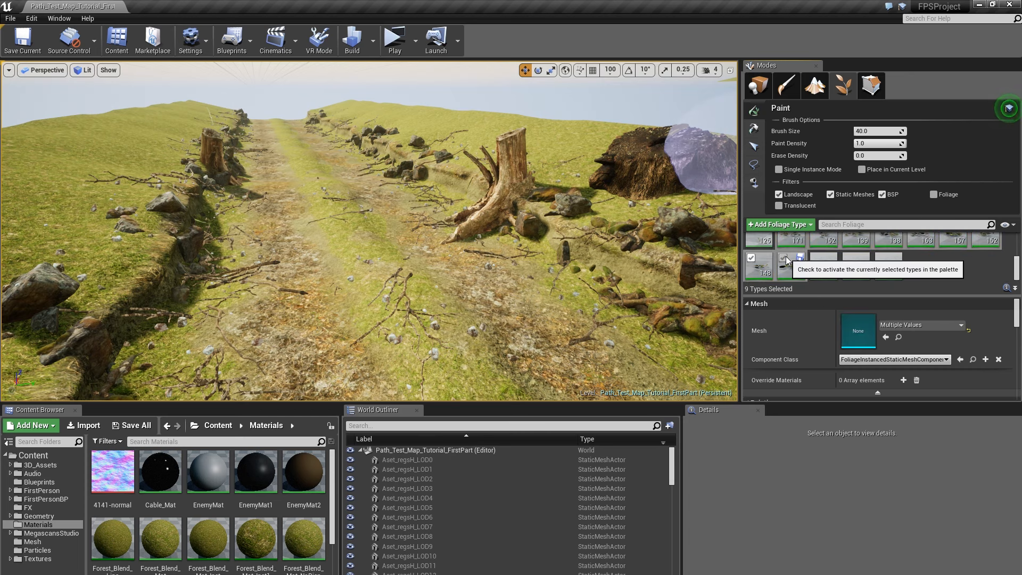
Step: Try painting the leafy types on the path's central grass strip, and undo the stroke
key(w)
right_drag(360, 243, 348, 306)
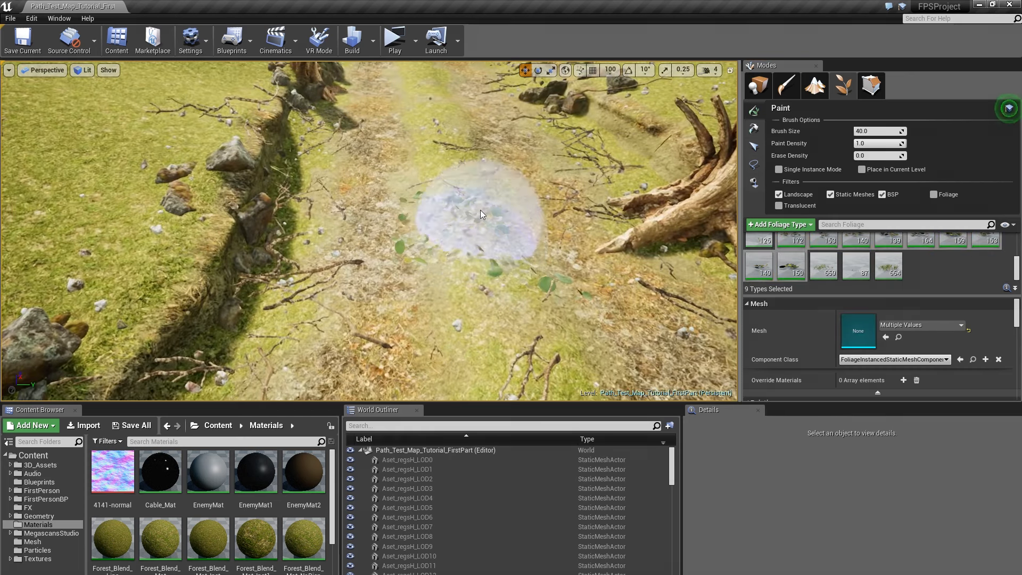
click(480, 209)
mouse_move(480, 210)
right_down()
mouse_move(421, 217)
mouse_move(479, 209)
right_up()
key(w)
key(s)
key(ctrl+z)
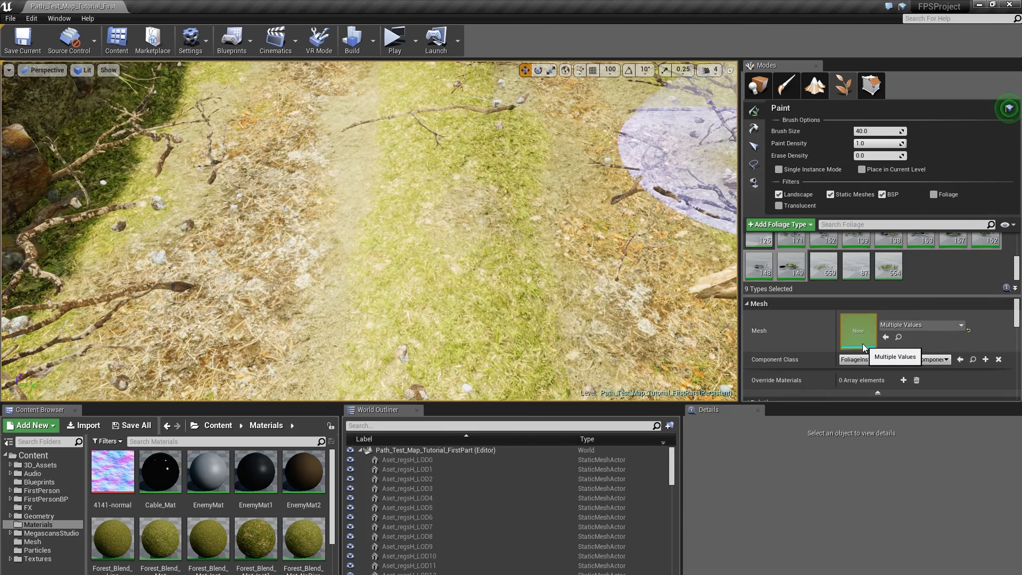
Step: Test-paint the leafy types on the grass strip with a minimum Scale X of 0.7, and undo the stroke
scroll(865, 346, down, 4)
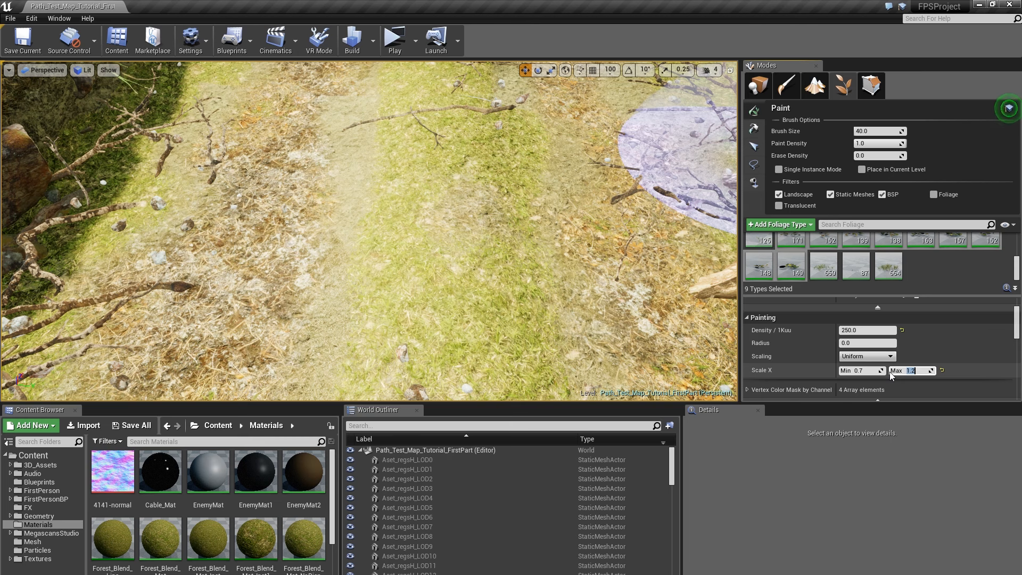
click(482, 230)
right_drag(514, 116, 515, 109)
key(s)
key(ctrl+z)
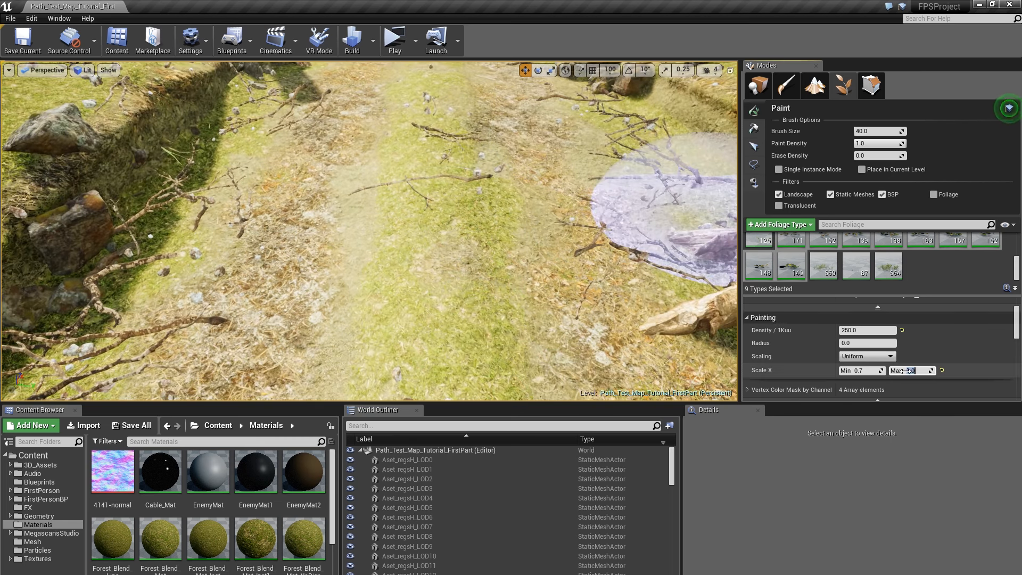
Step: Set the leafy types' maximum Scale X to 0.9 and paint leaves on the left bank and beside the rooted stump
key(Return)
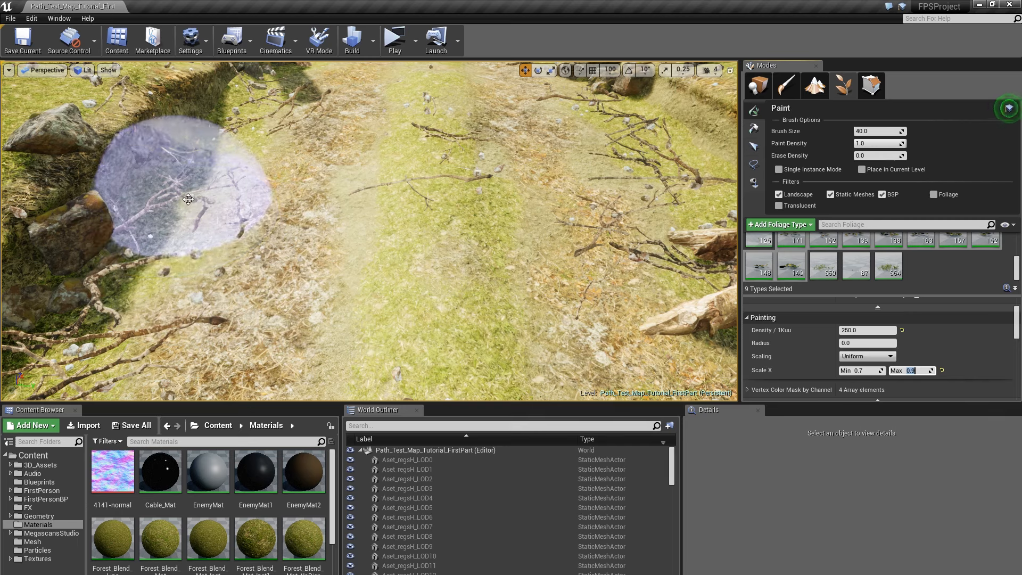
click(187, 192)
mouse_move(524, 117)
right_down()
mouse_move(535, 96)
mouse_move(644, 130)
mouse_move(665, 125)
right_up()
key(s)
key(w)
click(442, 184)
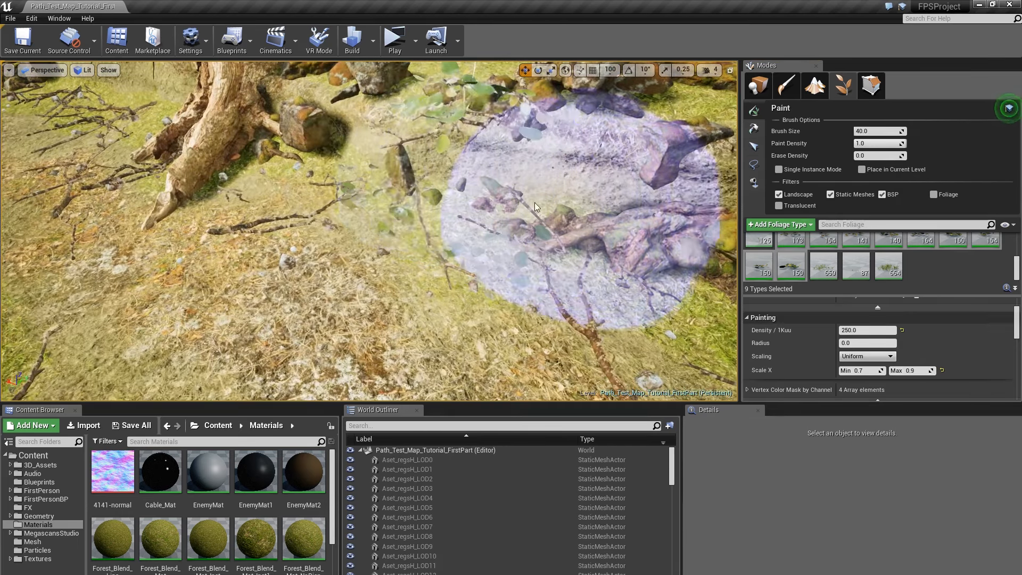
click(280, 143)
Step: Paint leaves at the path edge behind the rooted stump and on the left bank before the upright stump
key(s)
mouse_move(525, 170)
right_down()
mouse_move(479, 151)
mouse_move(460, 190)
right_up()
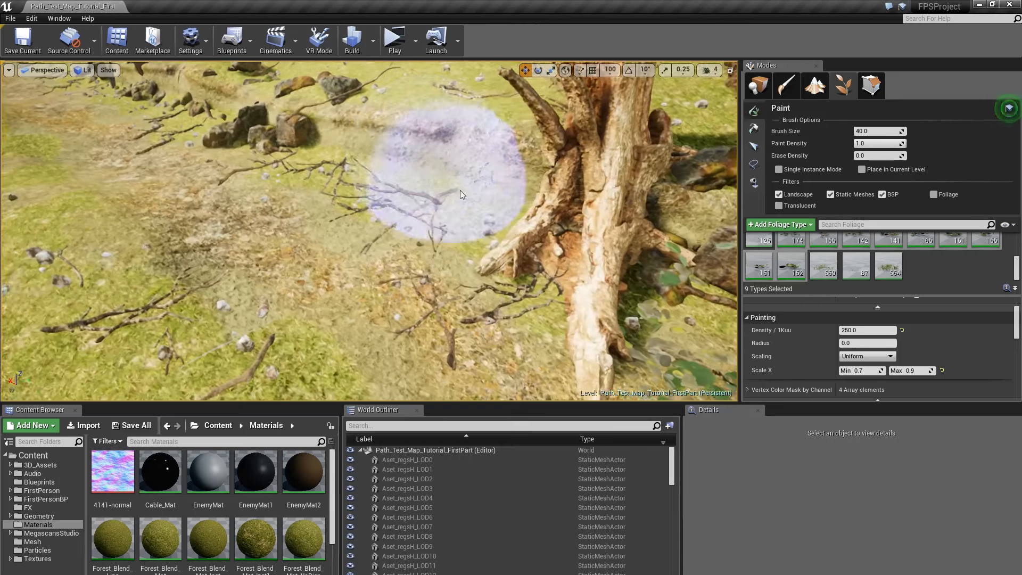
click(460, 190)
key(s)
mouse_move(303, 159)
right_down()
mouse_move(436, 155)
mouse_move(374, 205)
right_up()
key(w)
click(362, 244)
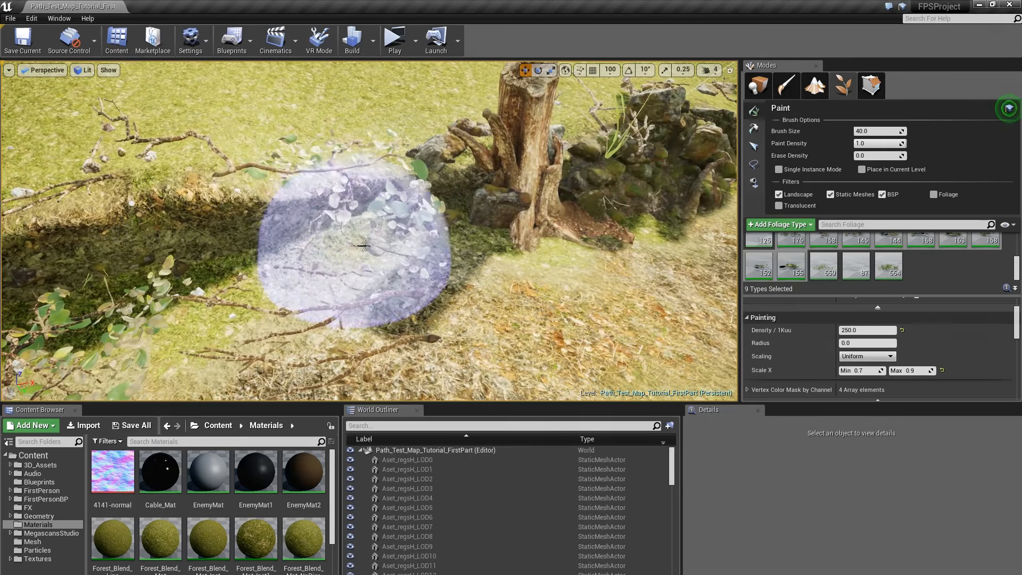
Step: Try adding more leaves on the left bank before the upright stump, and undo the stroke
click(376, 249)
key(s)
mouse_move(548, 212)
right_down()
mouse_move(551, 194)
mouse_move(622, 157)
mouse_move(599, 223)
right_up()
key(ctrl+z)
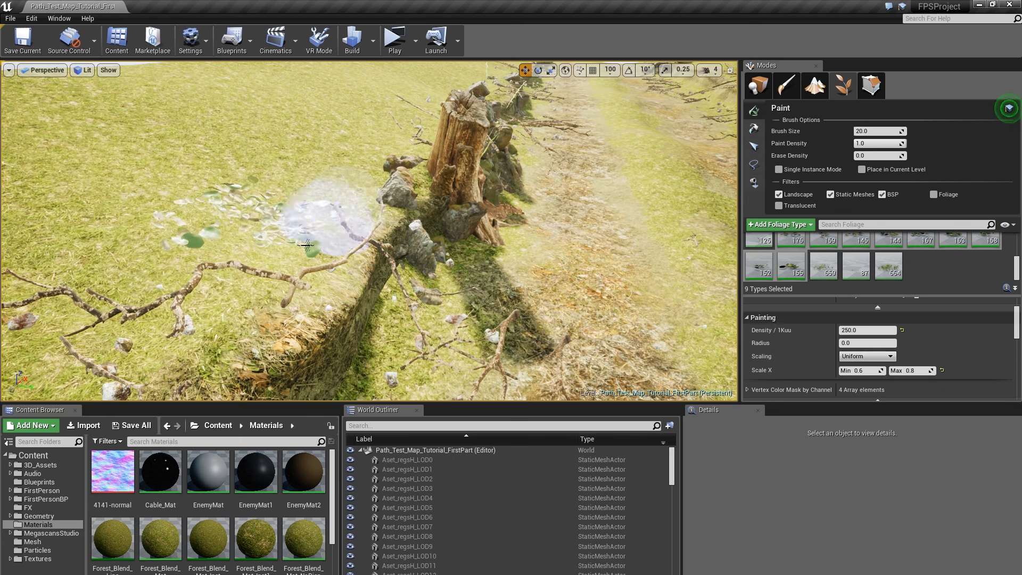
Step: Paint leaves across the left bank before the upright stump and around the twigs at the bank's foot
mouse_move(307, 245)
mouse_down()
mouse_move(234, 277)
mouse_move(230, 311)
mouse_up()
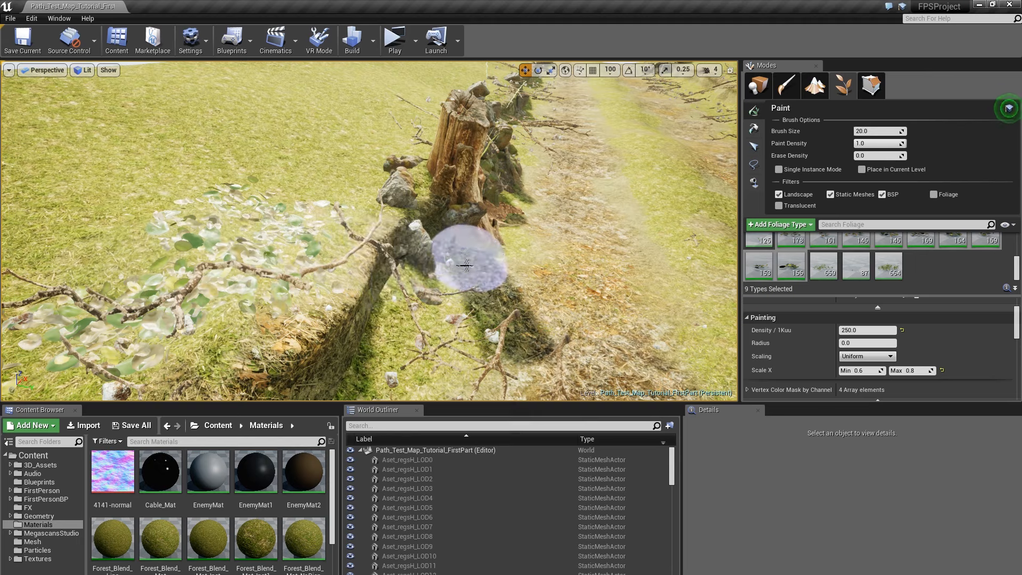
drag(448, 327, 409, 342)
key(s)
mouse_move(574, 240)
right_down()
mouse_move(577, 197)
mouse_move(566, 266)
right_up()
drag(290, 289, 250, 298)
right_drag(251, 298, 96, 303)
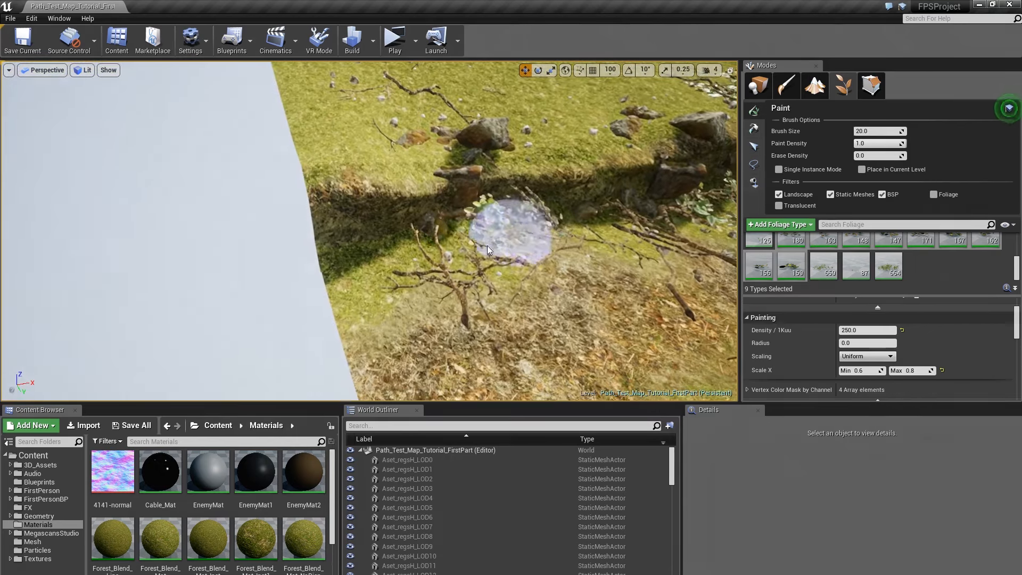
Step: Paint leaves around the roots along the foot of the left bank near the path's end
drag(479, 251, 638, 219)
right_drag(520, 198, 798, 229)
key(w)
right_drag(341, 247, 213, 219)
key(w)
right_drag(349, 245, 479, 266)
Step: Add leaves along the foot of the left bank around the upright stump and the stone wall behind it
click(399, 212)
mouse_move(400, 212)
right_down()
mouse_move(240, 186)
mouse_move(70, 234)
right_up()
click(310, 177)
mouse_move(310, 177)
right_down()
mouse_move(266, 173)
mouse_move(133, 123)
right_up()
right_drag(424, 232, 352, 226)
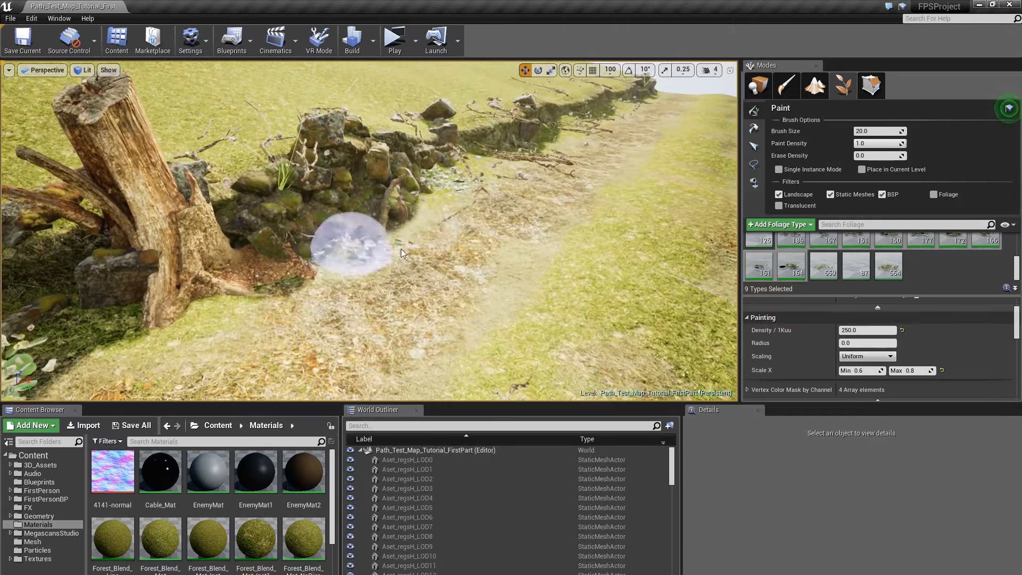
click(479, 234)
key(s)
right_drag(479, 234, 341, 218)
Step: Paint leaves along the path's right edge beside the mossy rocks and twigs
click(503, 253)
right_drag(503, 254, 708, 290)
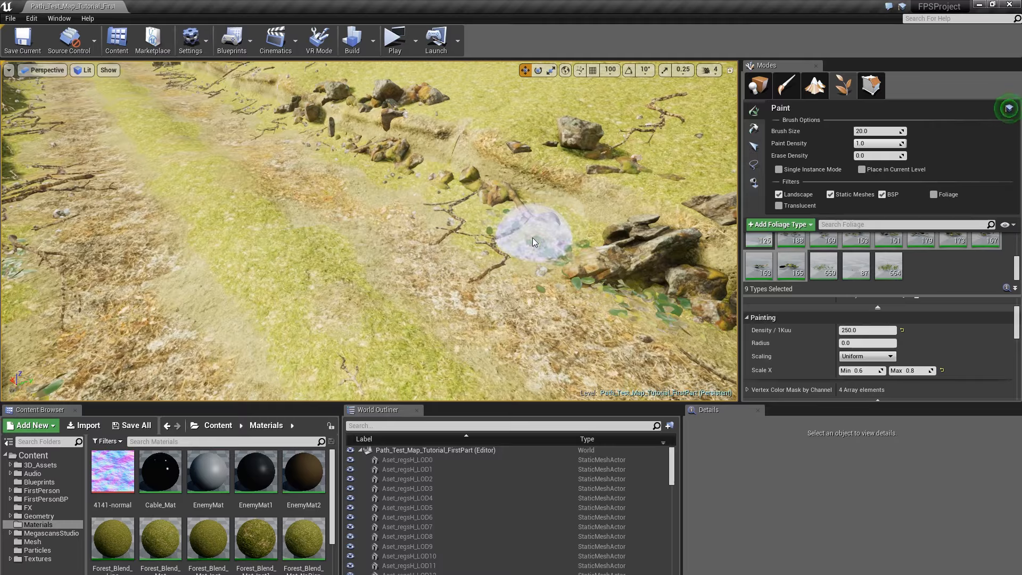
right_drag(533, 237, 527, 216)
mouse_move(426, 260)
right_down()
mouse_move(367, 218)
mouse_move(344, 179)
right_up()
click(372, 216)
Step: Paint leaves on the path's left edge below the large bank rocks and beside the fallen branches
mouse_move(372, 222)
right_down()
mouse_move(452, 207)
mouse_move(537, 266)
mouse_move(535, 288)
right_up()
click(328, 297)
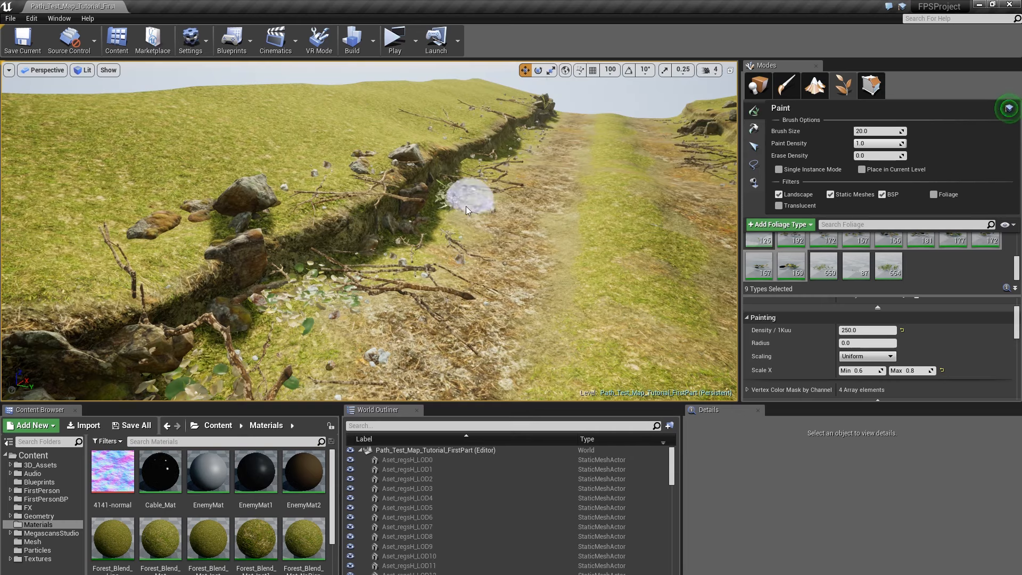
click(427, 241)
Step: Scatter leaves over the right bank among the rock groups and along the ledge above the path
right_drag(493, 229, 583, 211)
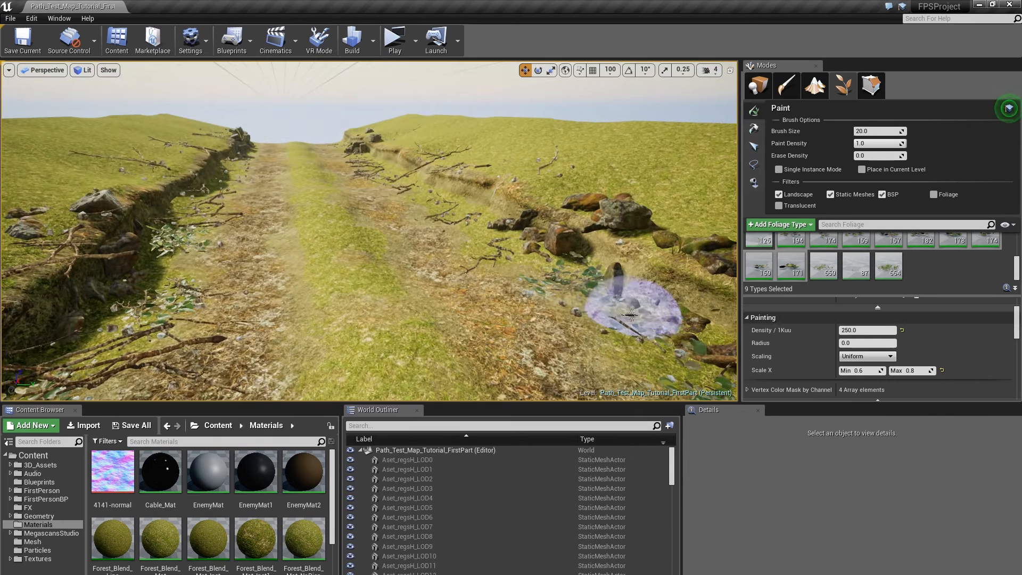
mouse_move(372, 226)
right_down()
mouse_move(487, 240)
mouse_move(476, 266)
right_up()
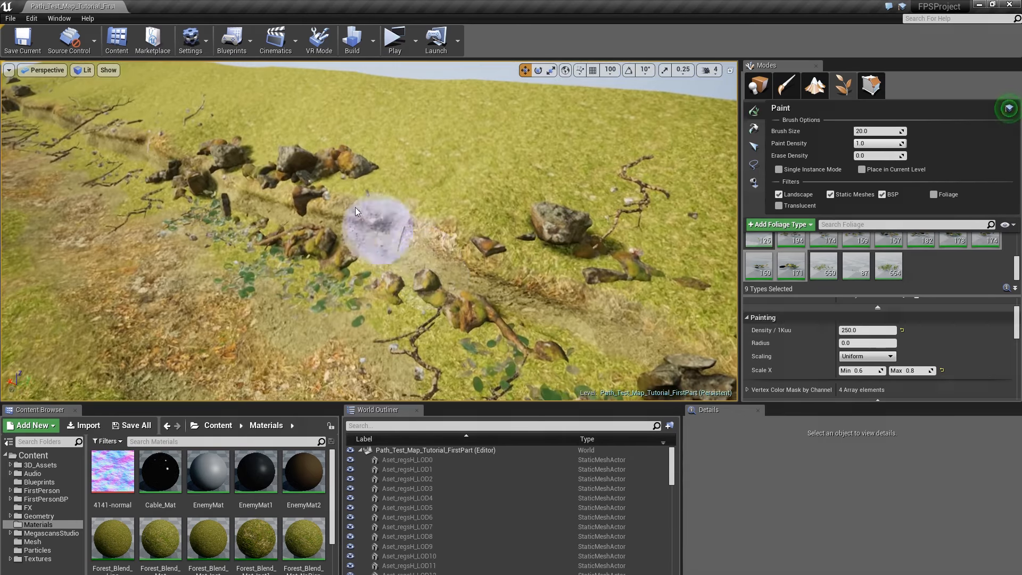
click(341, 186)
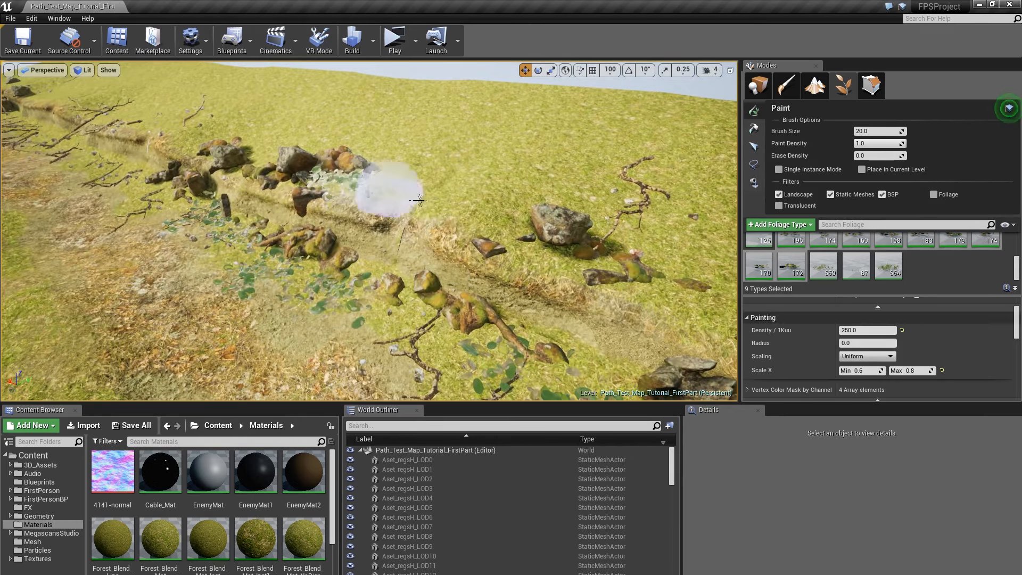
click(494, 222)
click(646, 250)
right_drag(566, 242, 597, 259)
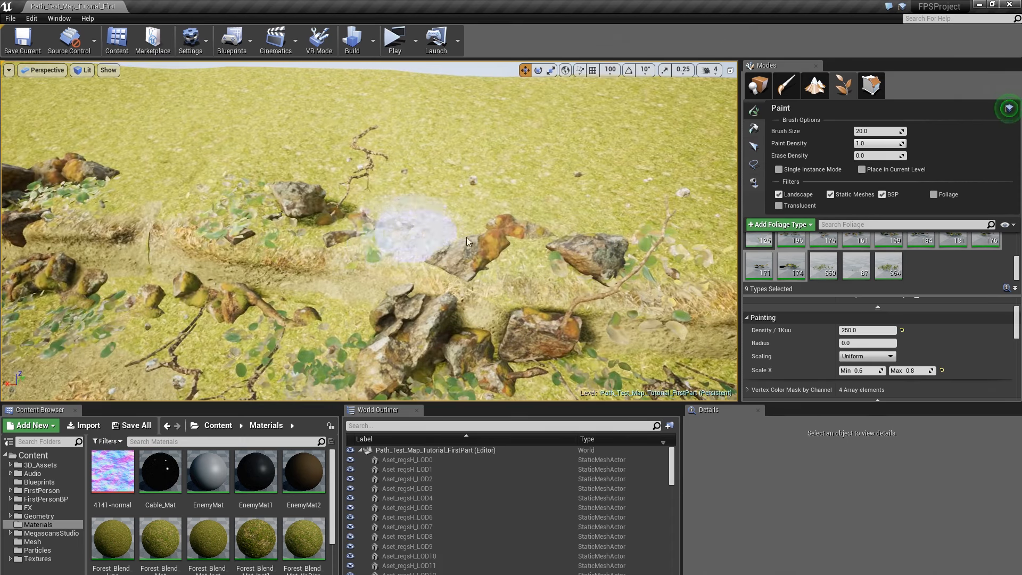
Step: Paint leaves on the right bank behind the rooted stump and in front of the large dark stump
mouse_move(471, 239)
right_down()
mouse_move(487, 224)
mouse_move(471, 214)
right_up()
click(464, 211)
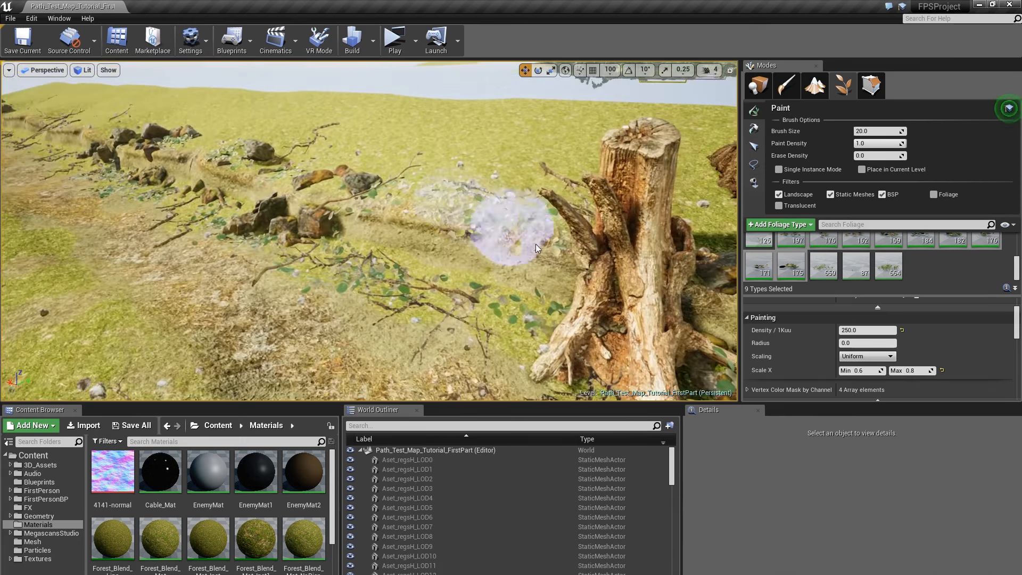
right_drag(538, 248, 481, 219)
click(548, 269)
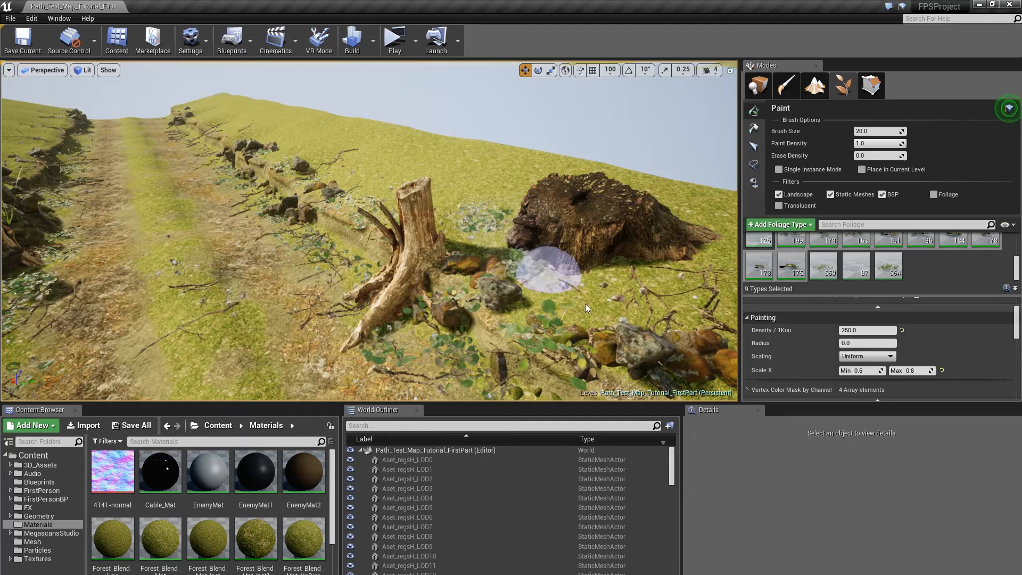
Step: Add leaves around the rocks beside the large dark stump and on the slope below them
right_drag(586, 303, 628, 257)
click(541, 244)
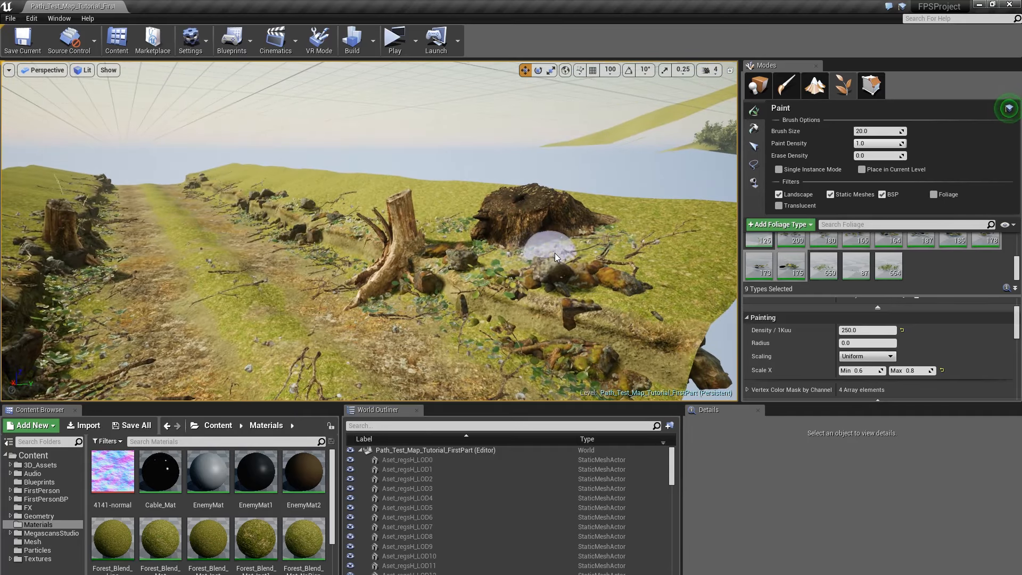
click(599, 308)
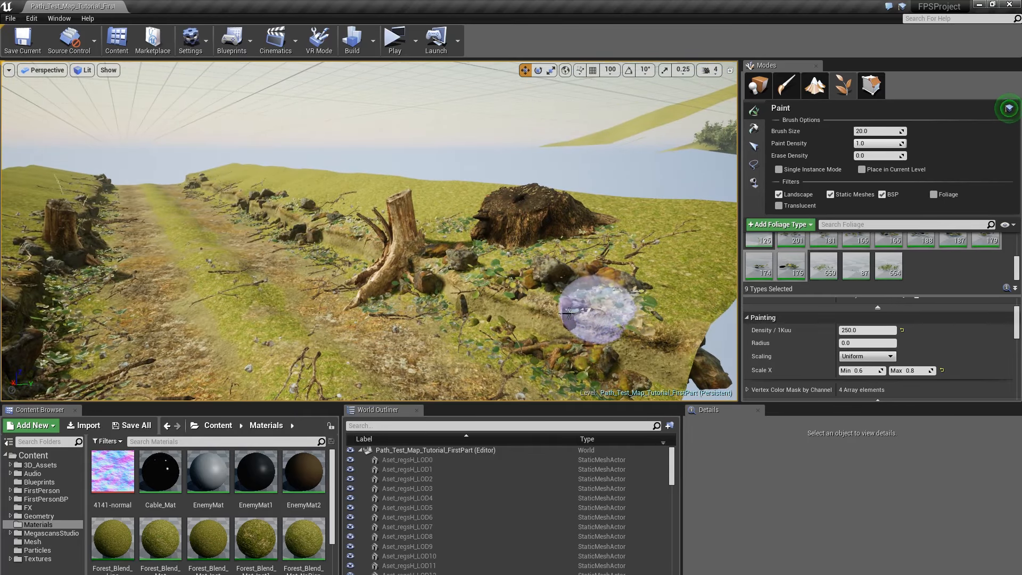
right_drag(569, 313, 360, 312)
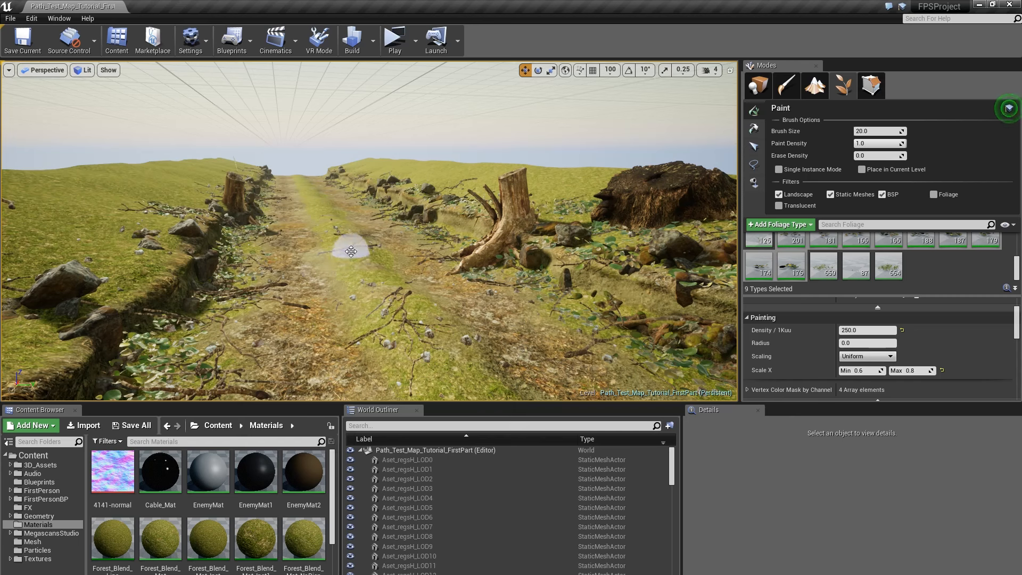
Step: Paint leaf patches along the grass strip between the two wheel tracks
click(350, 251)
click(349, 331)
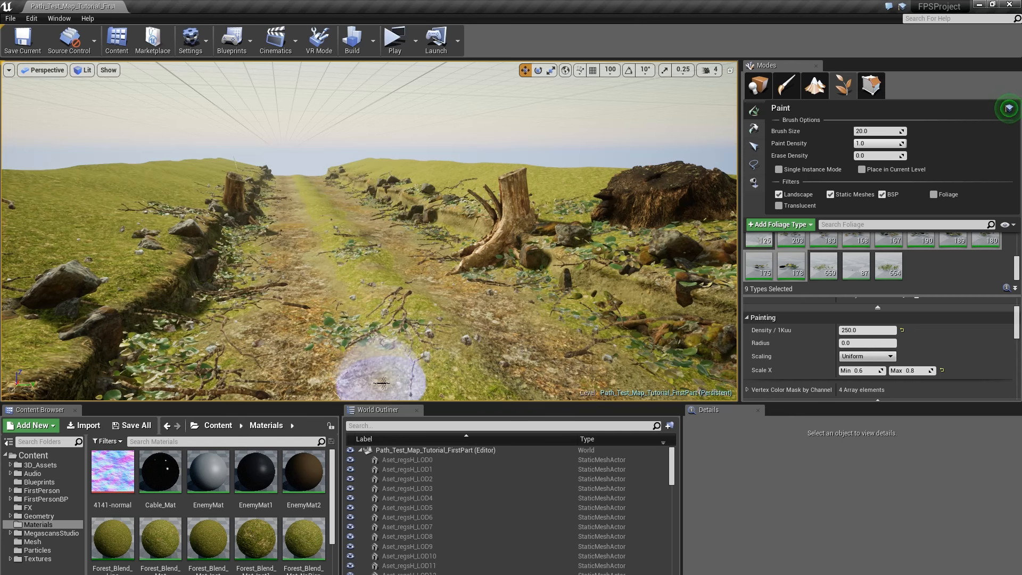
drag(382, 382, 405, 299)
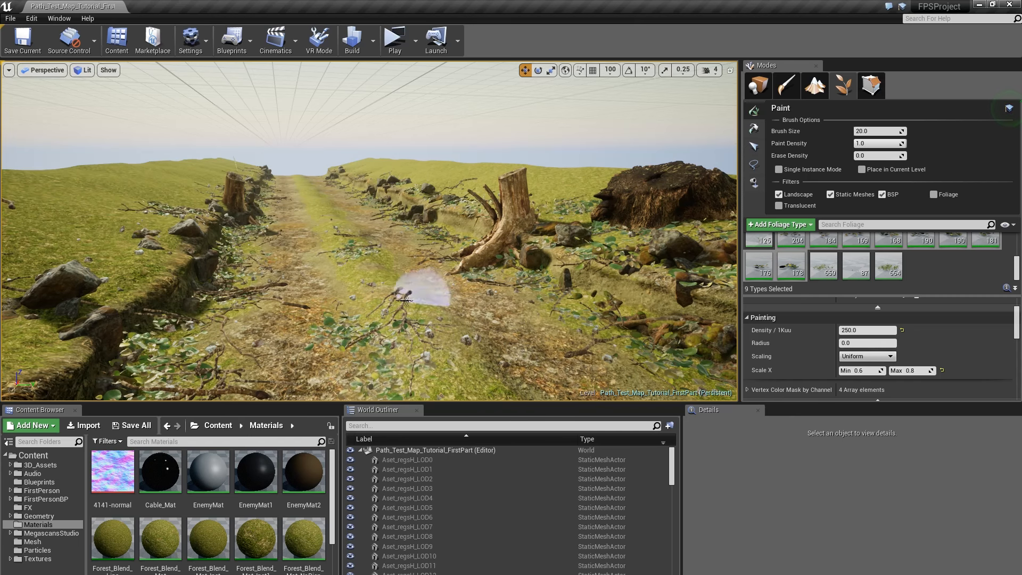
click(335, 274)
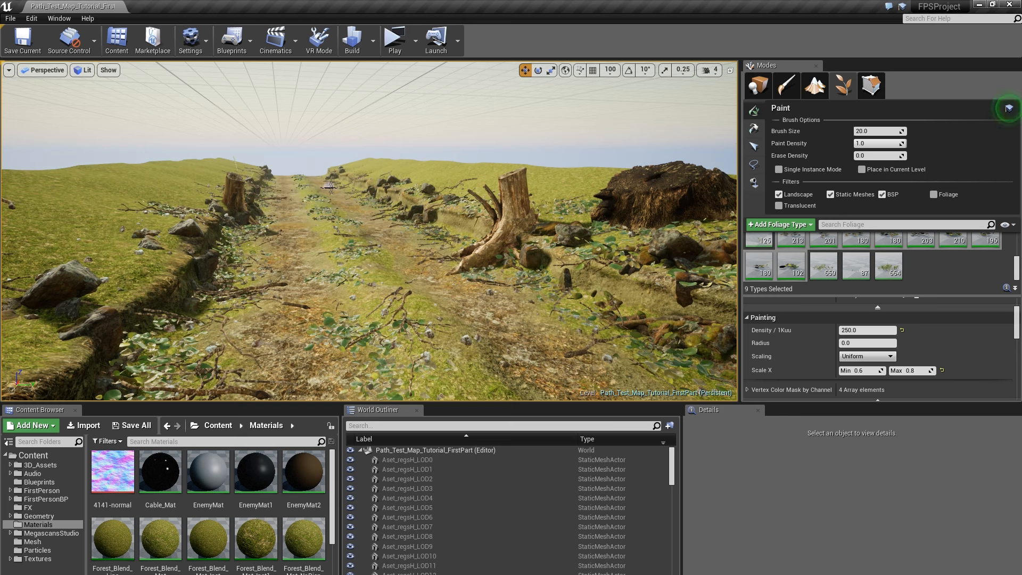
Step: Paint leaf patches on top of the left bank around its rocks, and leave foliage painting for placement mode
click(136, 245)
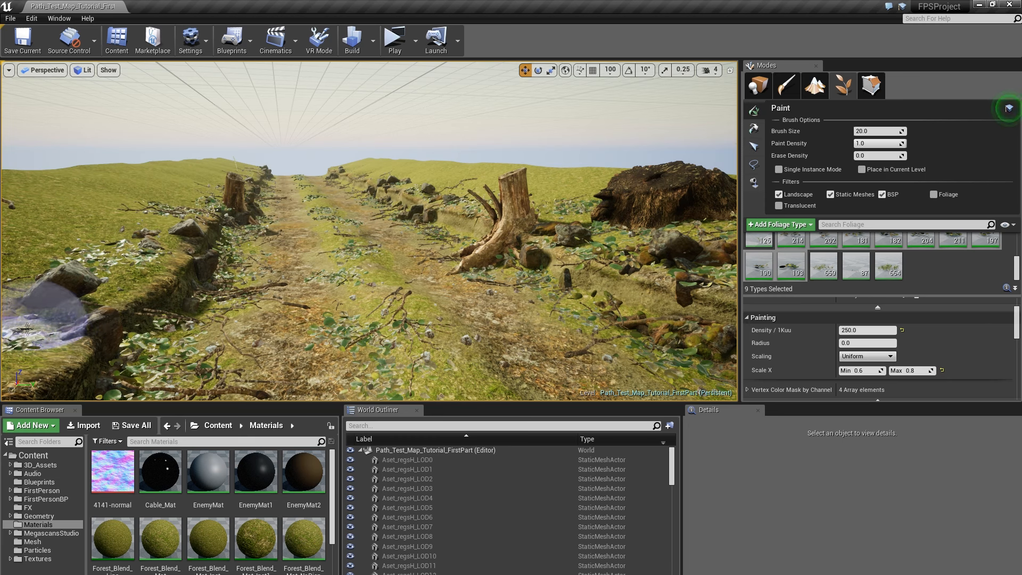
click(33, 296)
click(143, 218)
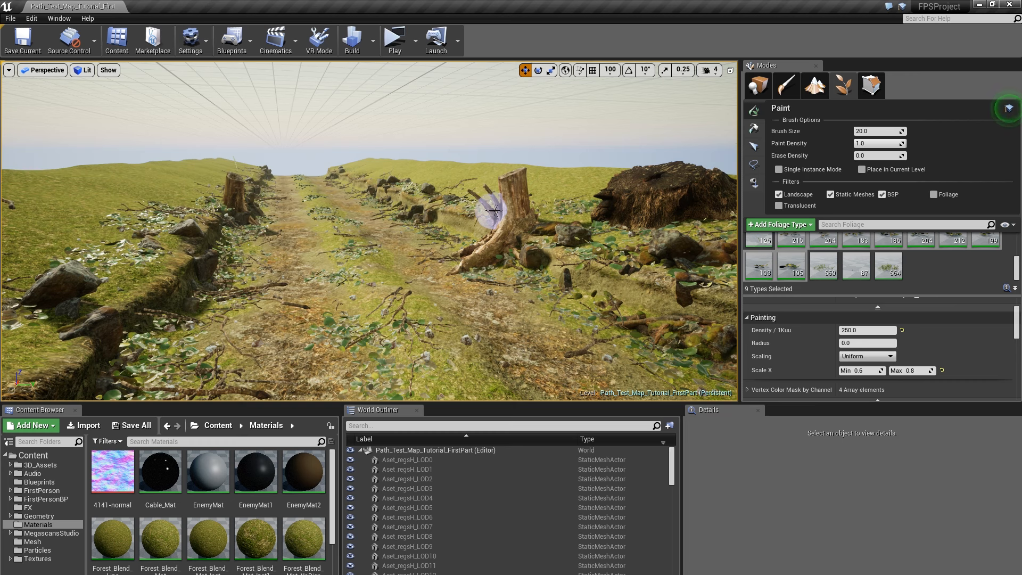
click(758, 85)
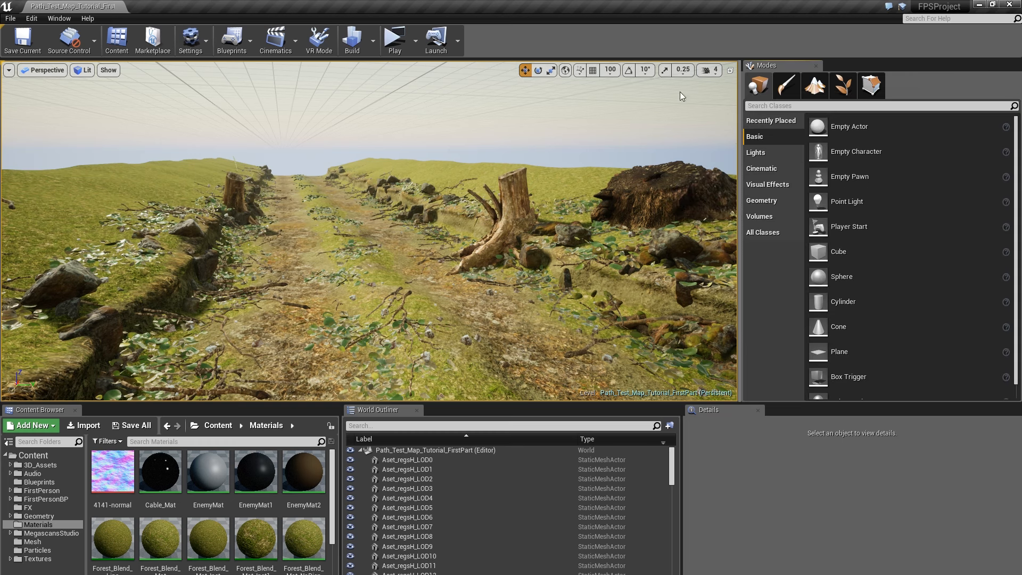
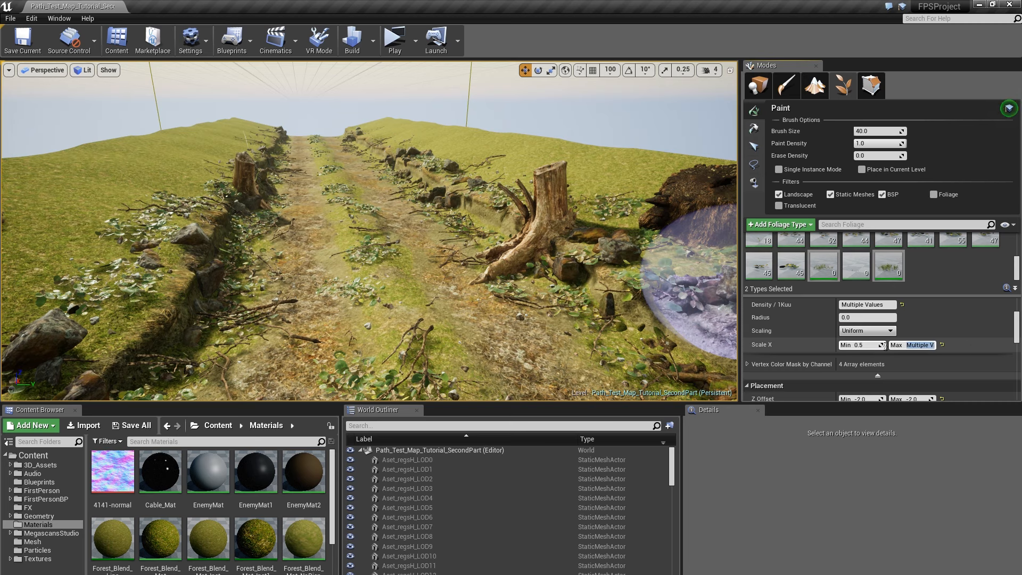
Step: Try painting the two grass types along the central strip with brush size 40 and a maximum Scale X of 1.1
drag(296, 278, 376, 296)
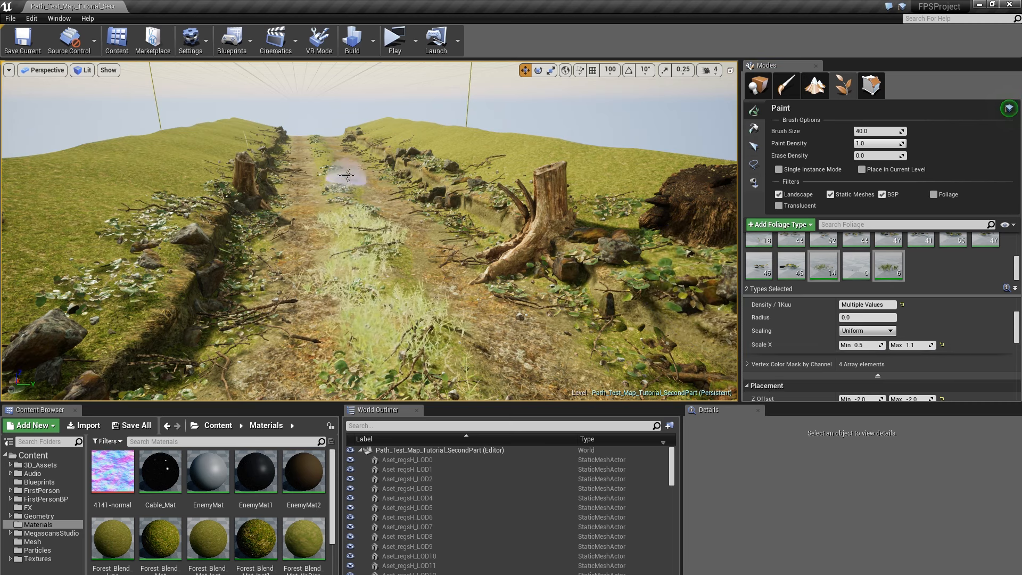
key(w)
mouse_move(428, 190)
right_down()
mouse_move(407, 234)
mouse_move(431, 237)
mouse_move(429, 226)
mouse_move(426, 261)
mouse_move(429, 201)
mouse_move(441, 239)
mouse_move(564, 268)
right_up()
key(s)
key(w)
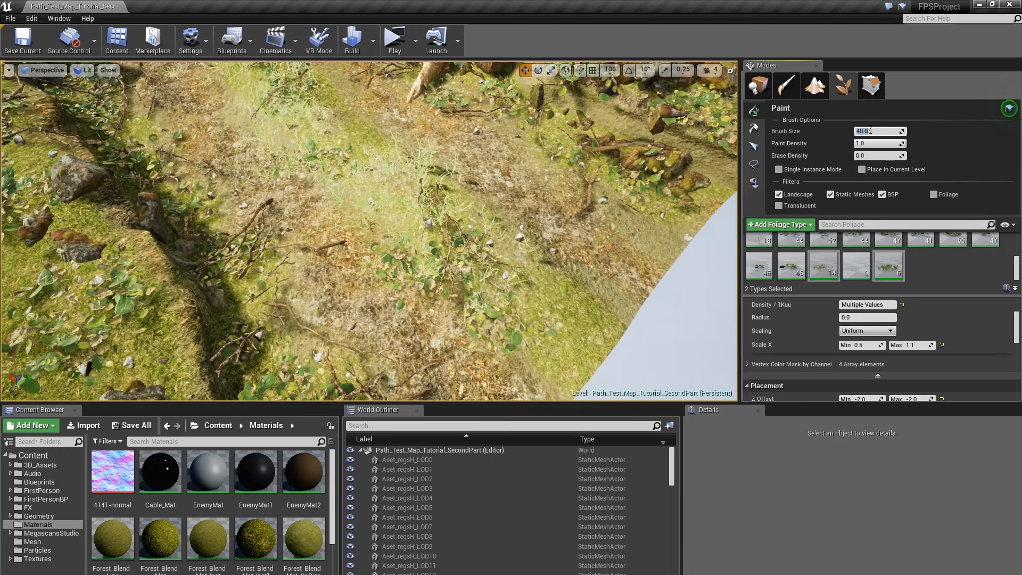
Step: Set the brush size to 30 and try painting grass along the whole central strip
click(422, 217)
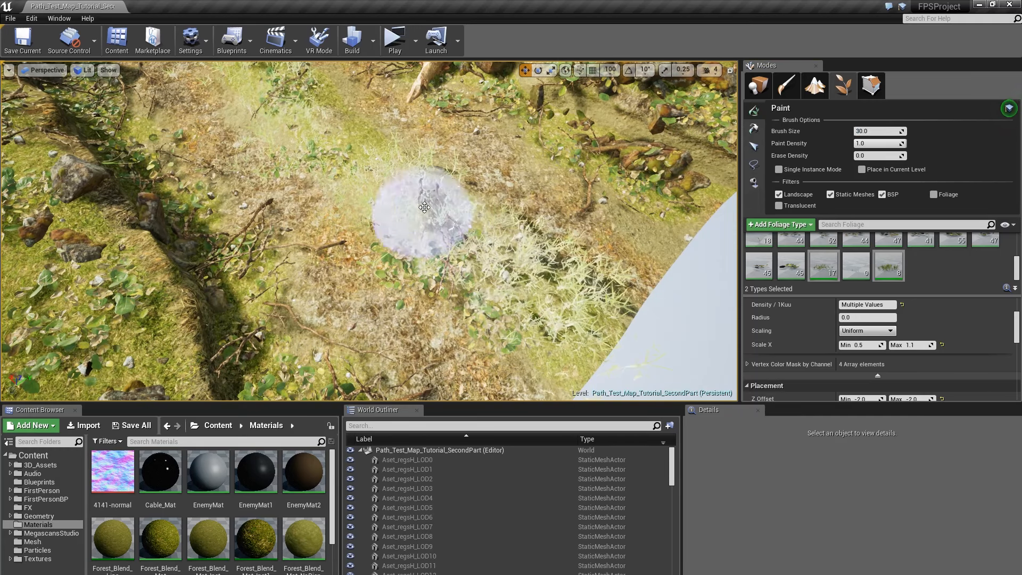
key(s)
right_drag(498, 245, 491, 192)
key(w)
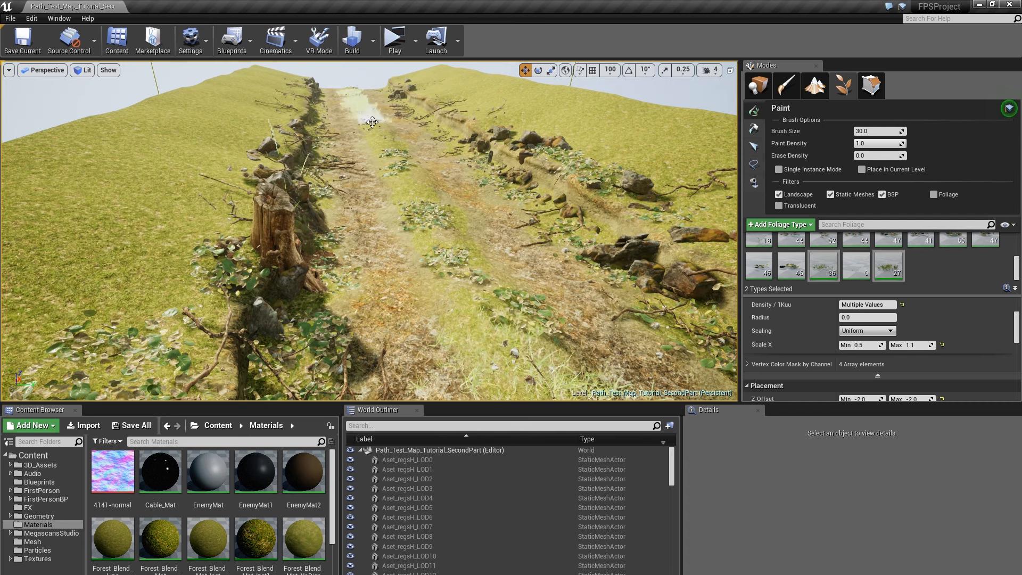
drag(413, 203, 415, 207)
key(s)
right_drag(415, 206, 414, 173)
right_drag(516, 235, 516, 285)
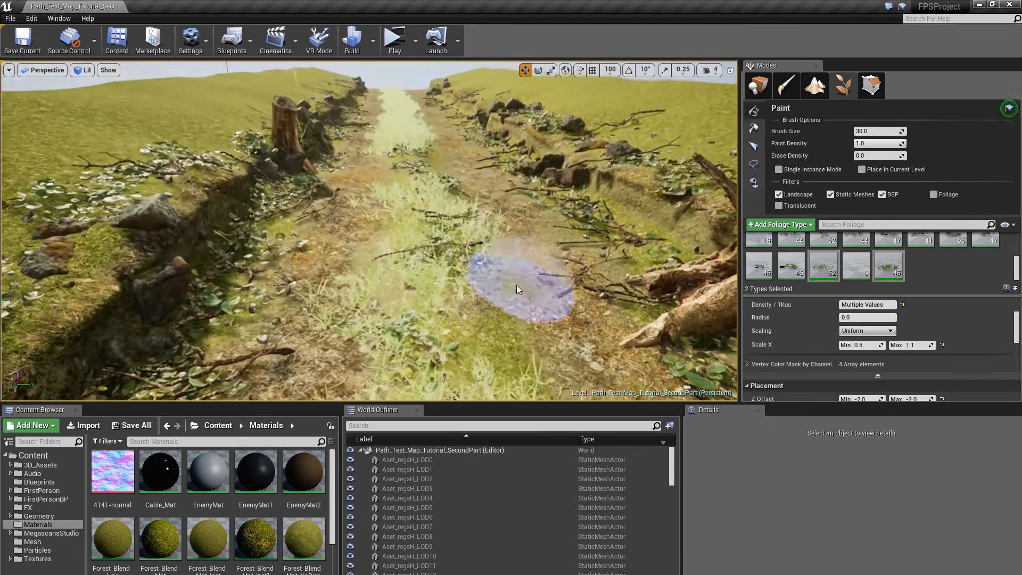
Step: Undo all the grass strokes painted on the central strip
key(ctrl+z)
key(ctrl+z)
key(ctrl+z)
key(ctrl+z)
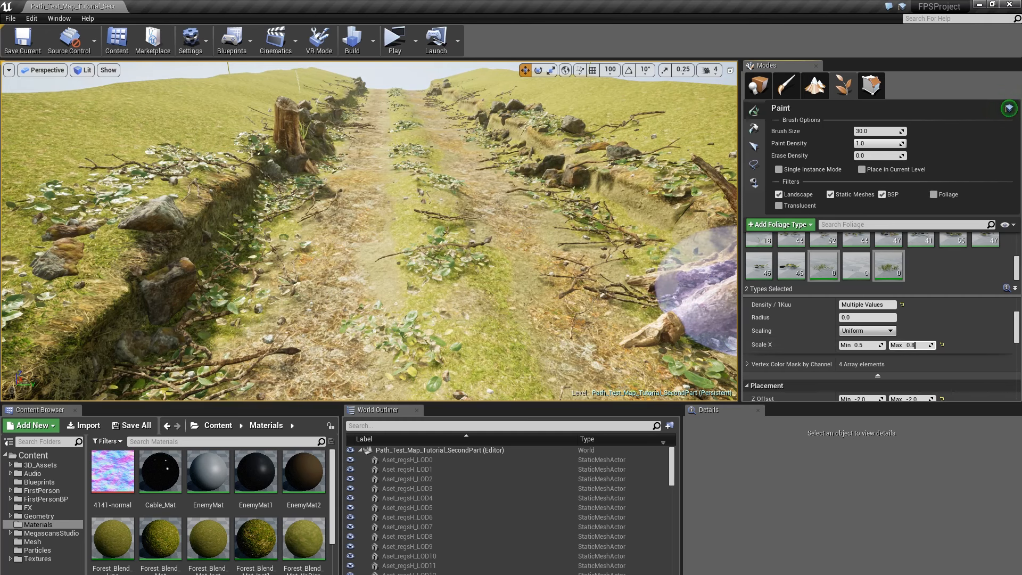
Step: Set the grass types' maximum Scale X to 0.85 and paint grass on the central strip
click(445, 250)
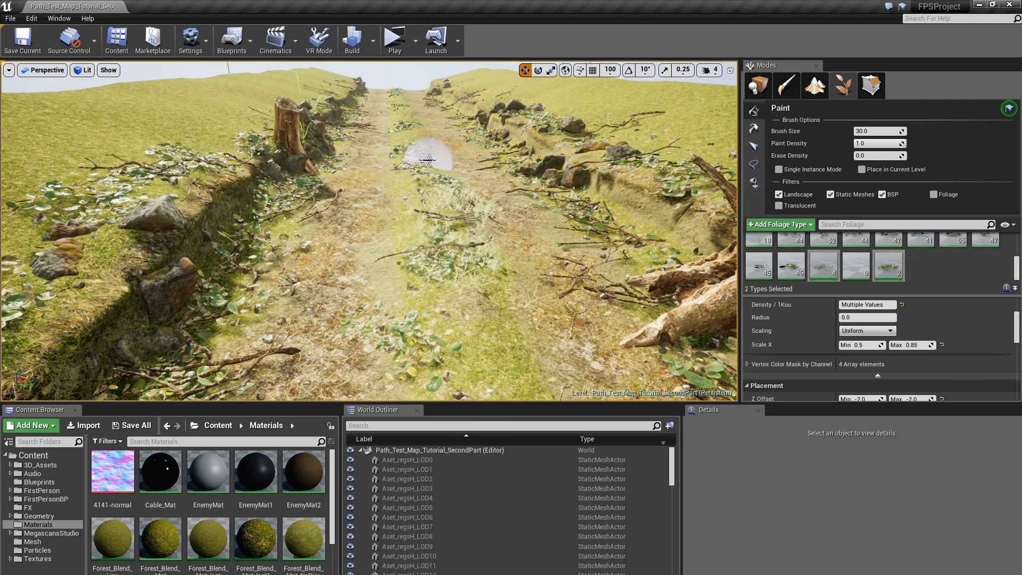
mouse_move(456, 164)
right_down()
mouse_move(456, 149)
mouse_move(460, 213)
mouse_move(450, 152)
right_up()
key(w)
key(s)
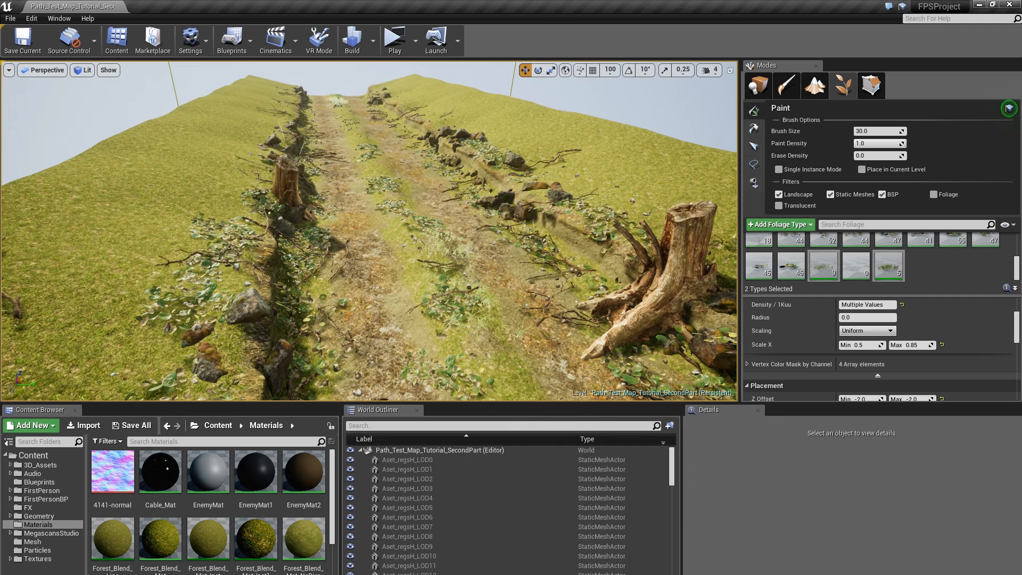
Step: Paint grass along the far part of the central strip, up to the path's distant end
click(348, 121)
key(a)
right_drag(348, 121, 426, 145)
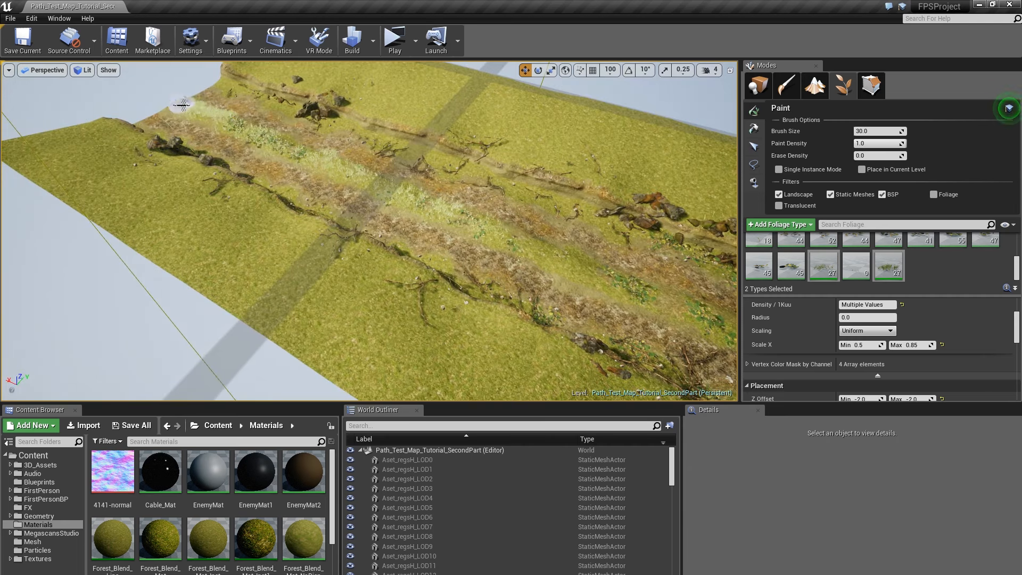
right_drag(183, 105, 261, 165)
key(w)
drag(320, 179, 538, 181)
right_drag(538, 173, 404, 171)
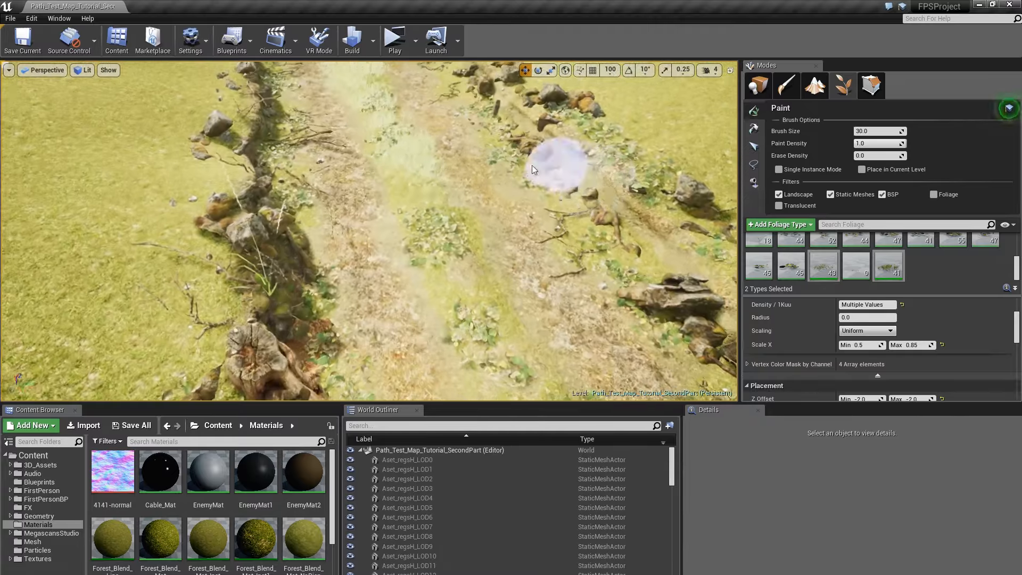
Step: Continue painting grass along the middle of the central strip near the upright stump
click(453, 229)
key(s)
mouse_move(456, 228)
right_down()
mouse_move(416, 210)
mouse_move(426, 203)
right_up()
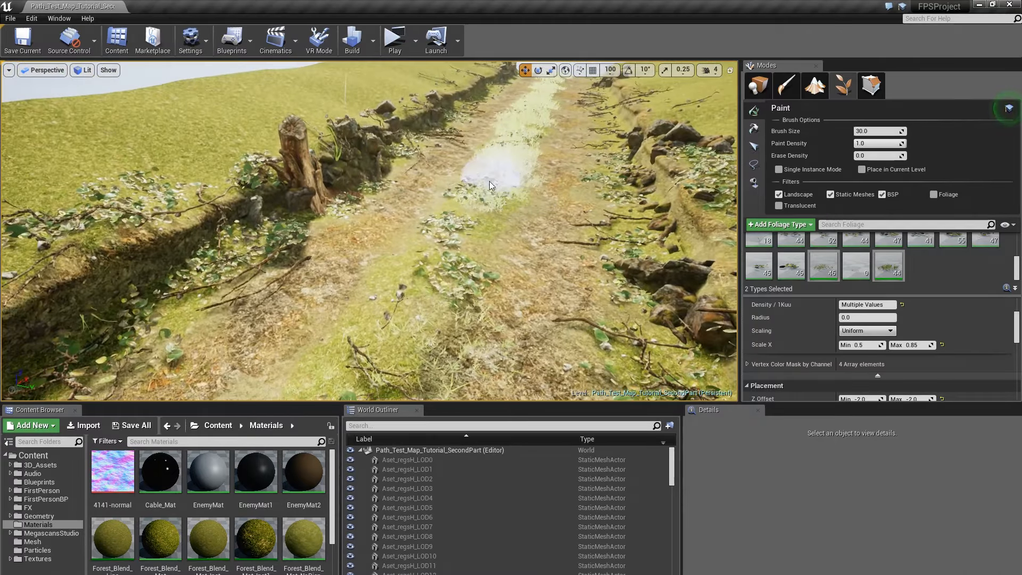
drag(462, 235, 400, 283)
Step: Extend the grass on the central strip past the rooted stump towards the path's near end
key(s)
right_drag(401, 283, 455, 264)
key(s)
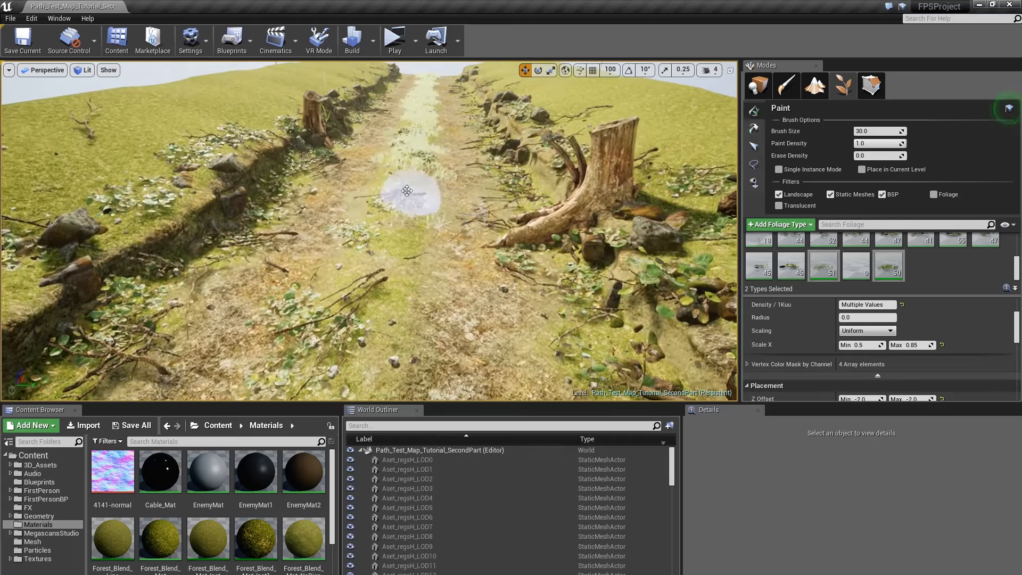
drag(398, 217, 376, 298)
key(s)
right_drag(376, 298, 394, 277)
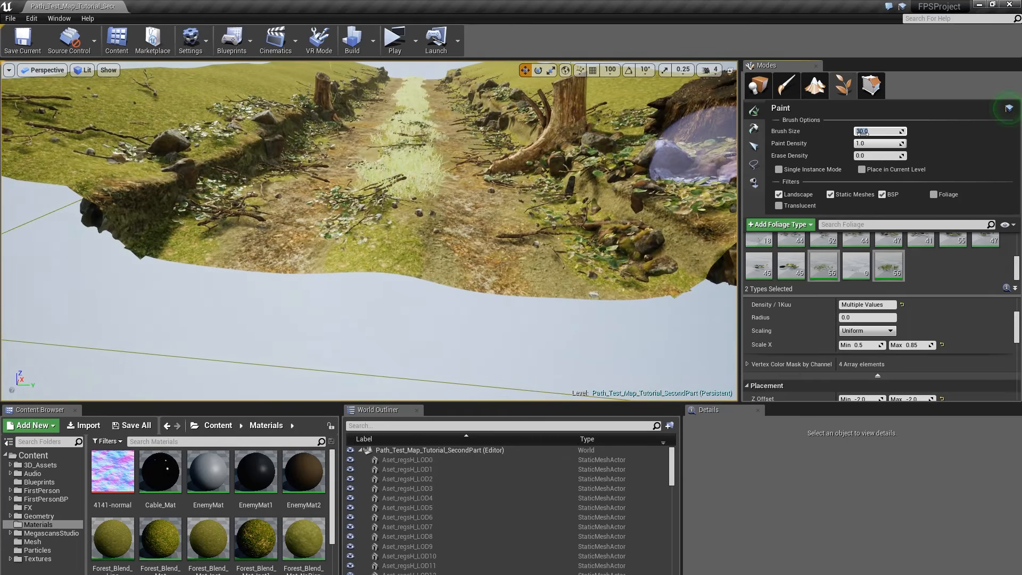
Step: Set the brush size to 24 and fill the near section of the central strip with denser grass
mouse_move(423, 194)
mouse_down()
mouse_move(388, 226)
mouse_move(415, 160)
mouse_up()
key(w)
right_drag(452, 176, 483, 192)
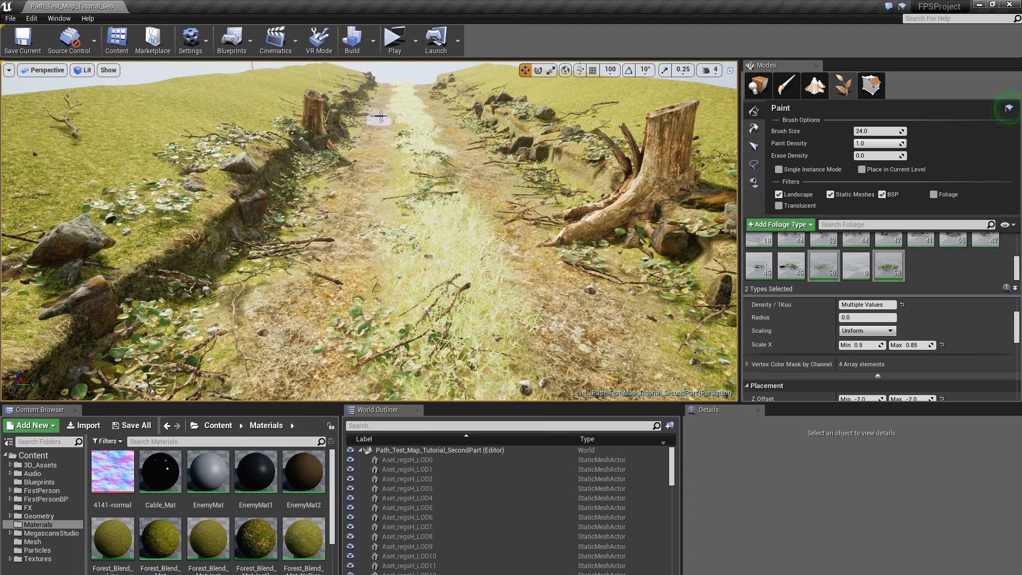
Step: Erase stray grass from the wheel track beside the central strip and touch up the strip's grass
right_drag(469, 131, 468, 110)
key(w)
shift+drag(357, 205, 362, 220)
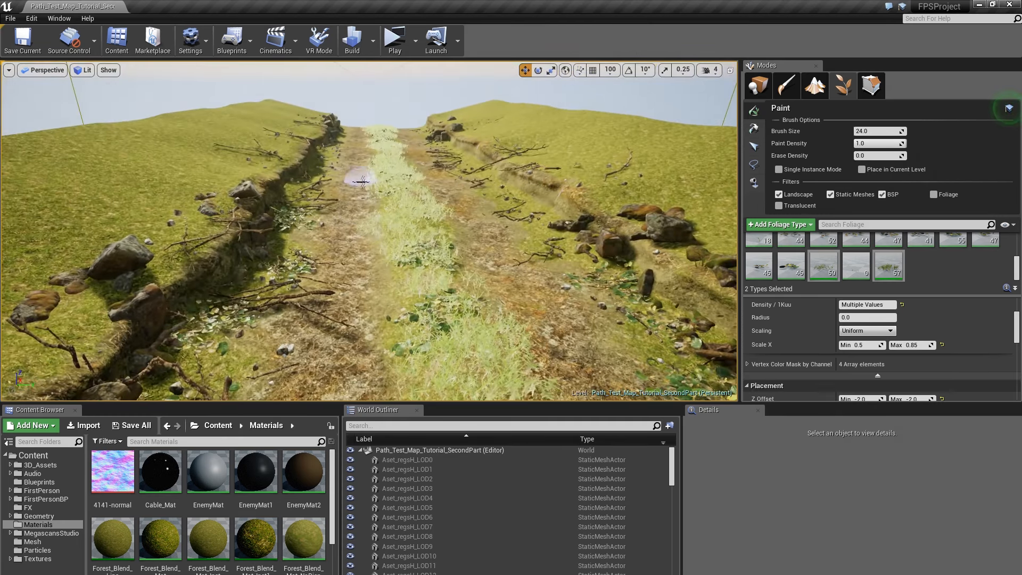
key(s)
mouse_move(485, 228)
right_down()
mouse_move(483, 220)
mouse_move(506, 224)
mouse_move(511, 235)
right_up()
key(w)
drag(376, 278, 391, 242)
key(w)
Step: Set the grass Scale X to min 0.8 and max 1.0 and paint along the foot of the bank with the rooted stump
mouse_move(392, 242)
right_down()
mouse_move(367, 215)
mouse_move(381, 237)
mouse_move(480, 276)
right_up()
key(s)
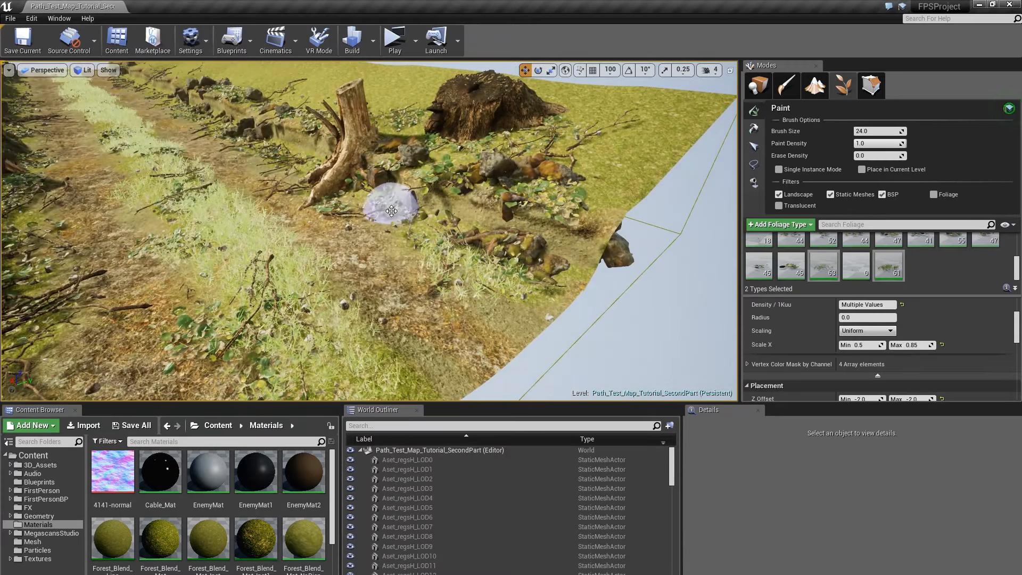
drag(393, 206, 425, 216)
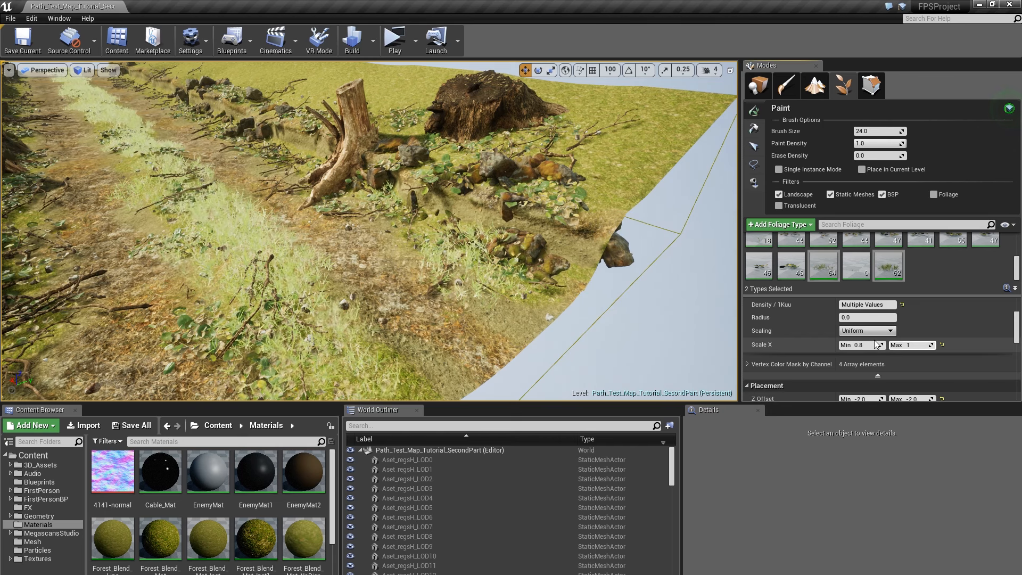
click(532, 269)
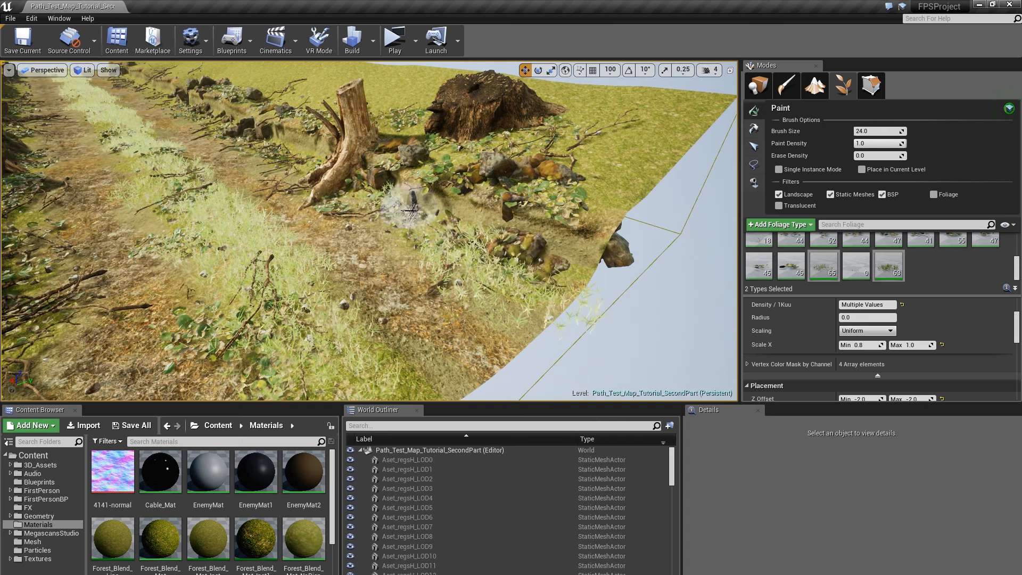
right_drag(514, 215, 502, 215)
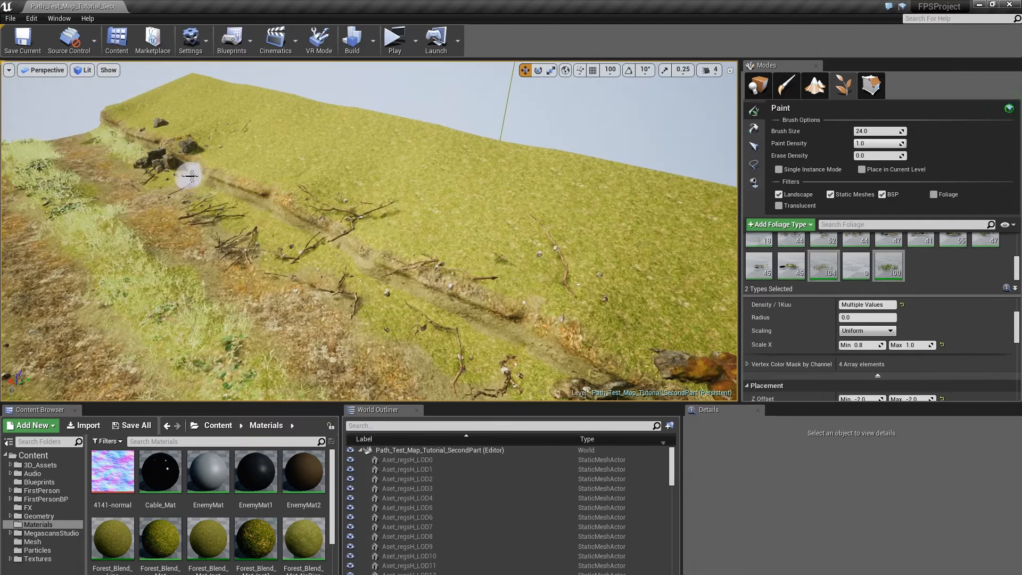
drag(189, 175, 450, 313)
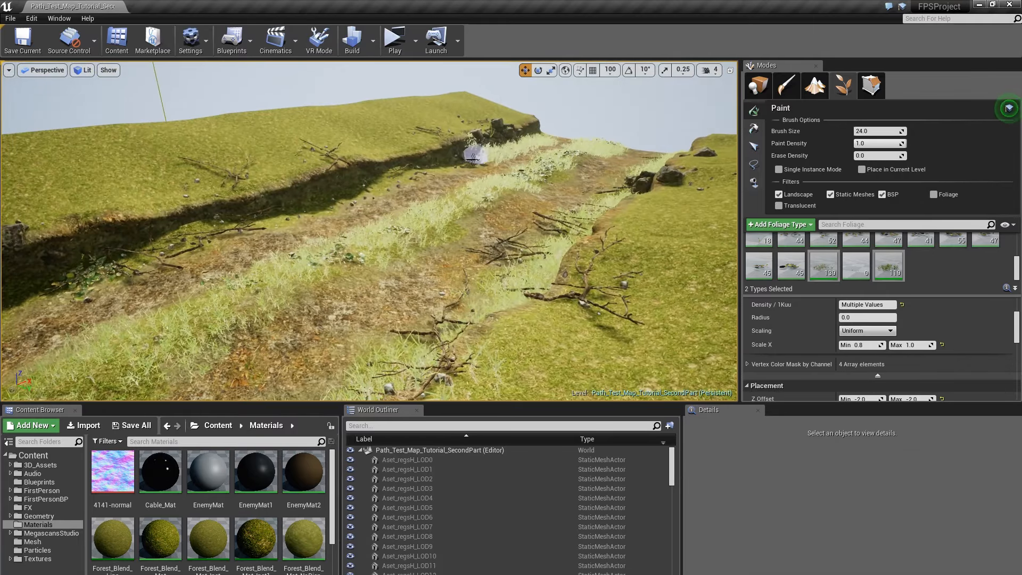
Step: Paint grass along the foot of the opposite bank from the far end to the near end, and fill in beside the rooted stump
drag(472, 157, 329, 210)
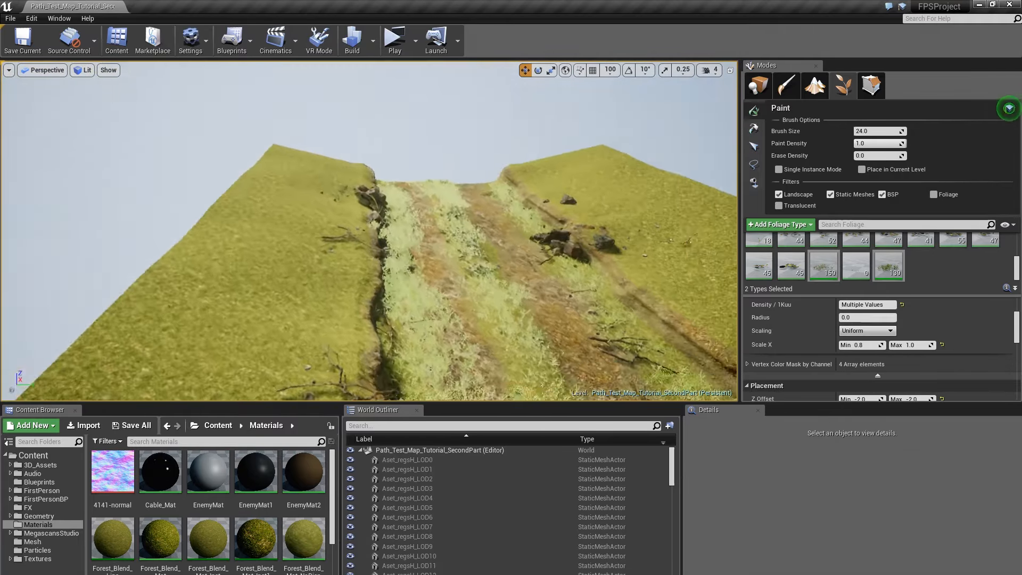
scroll(388, 189, up, 3)
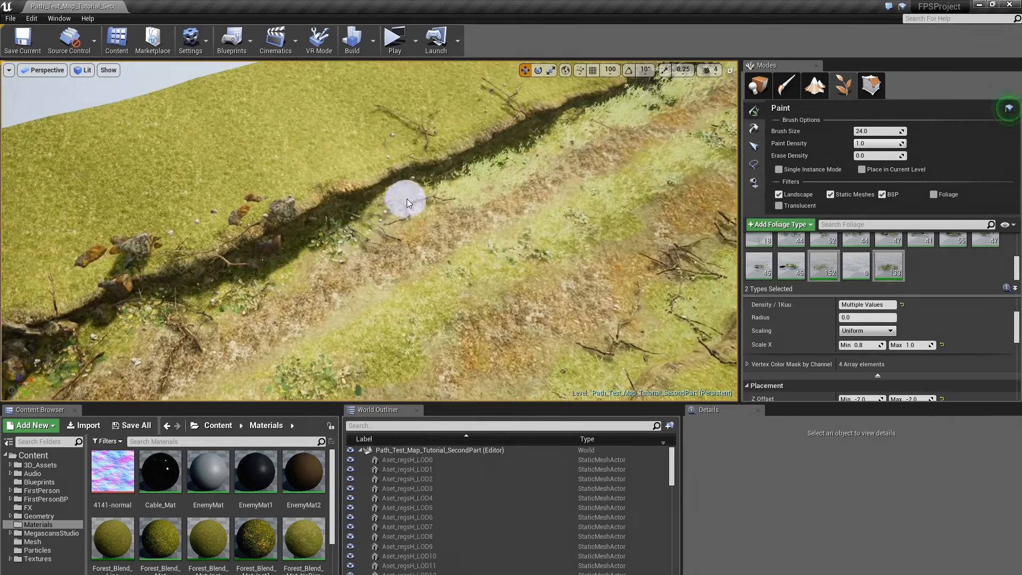
drag(407, 196, 191, 295)
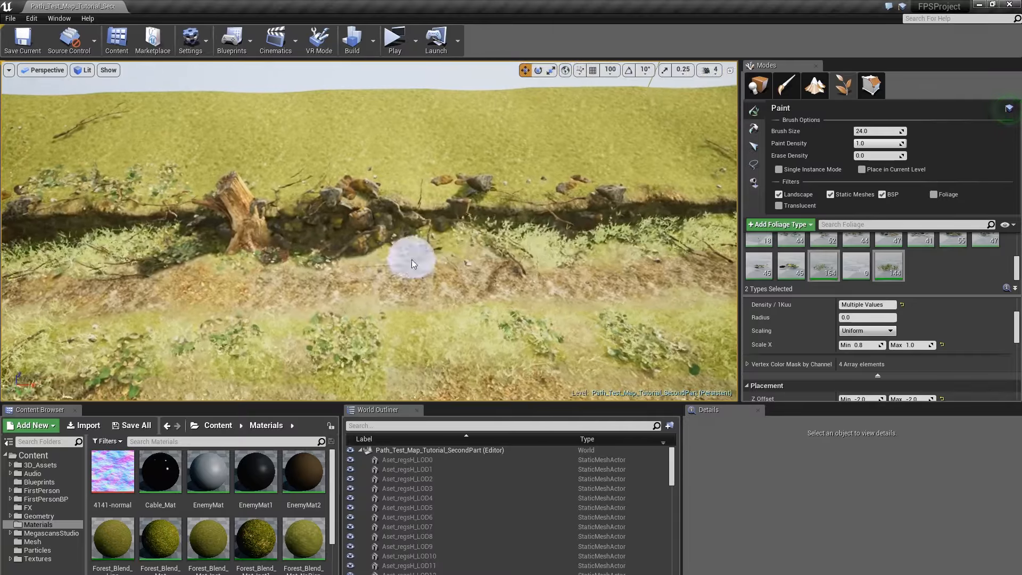
mouse_move(411, 259)
mouse_down()
mouse_move(273, 245)
mouse_move(344, 246)
mouse_up()
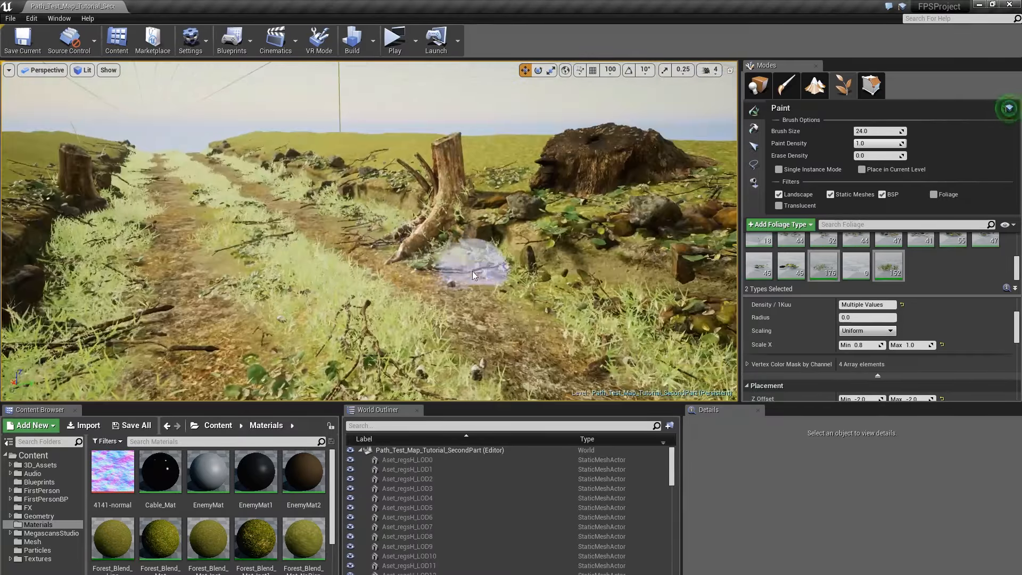
drag(467, 260, 513, 271)
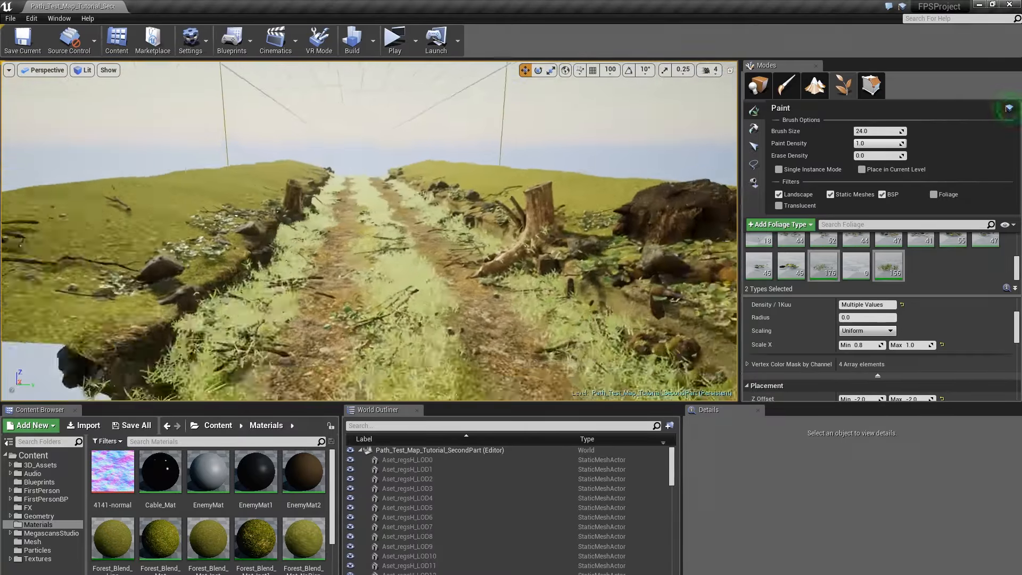
drag(500, 317, 461, 291)
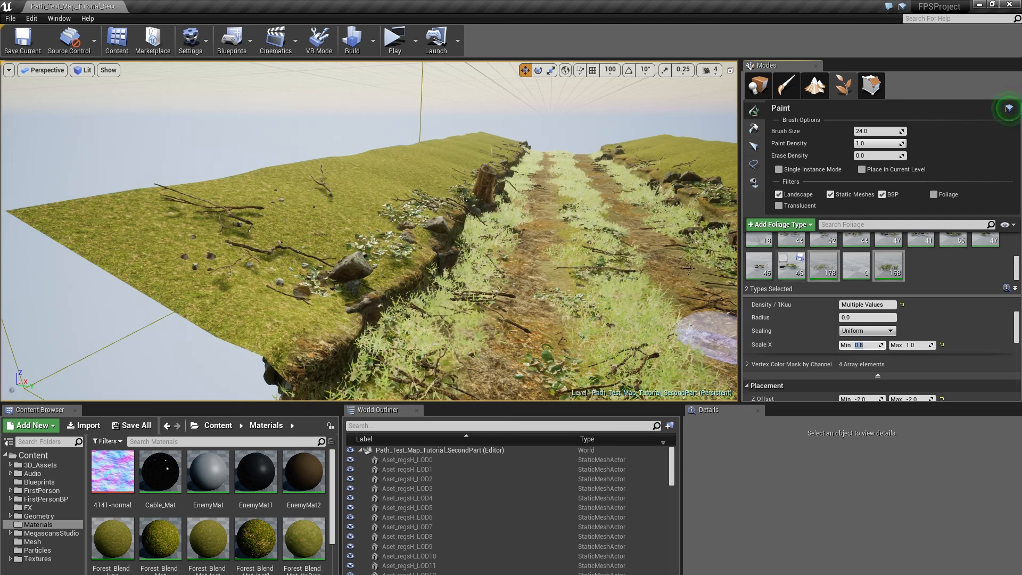
text(1)
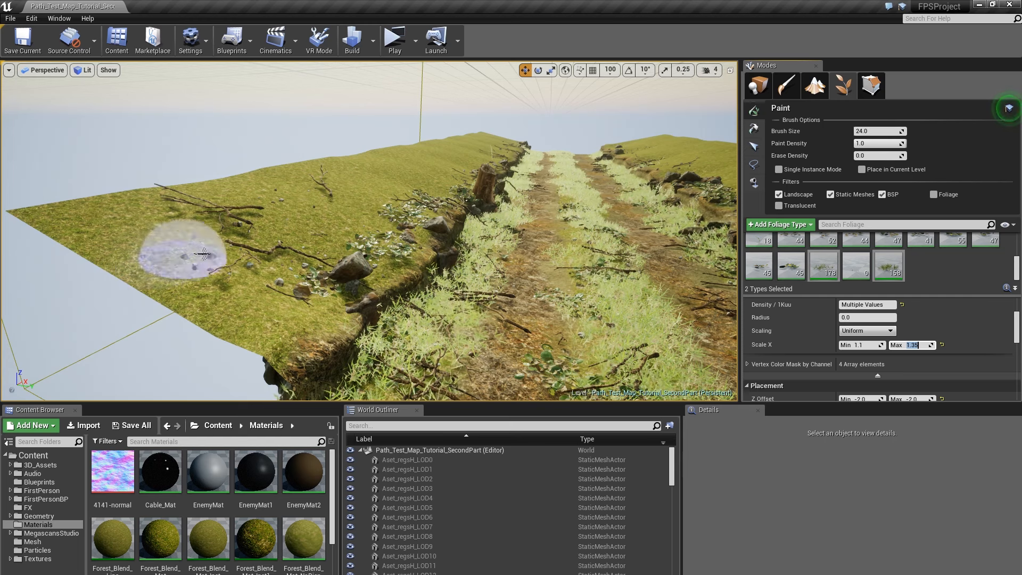
mouse_move(182, 250)
mouse_down()
mouse_move(273, 296)
mouse_move(366, 231)
mouse_up()
mouse_move(366, 232)
right_down()
mouse_move(319, 231)
mouse_move(234, 261)
right_up()
key(ctrl+z)
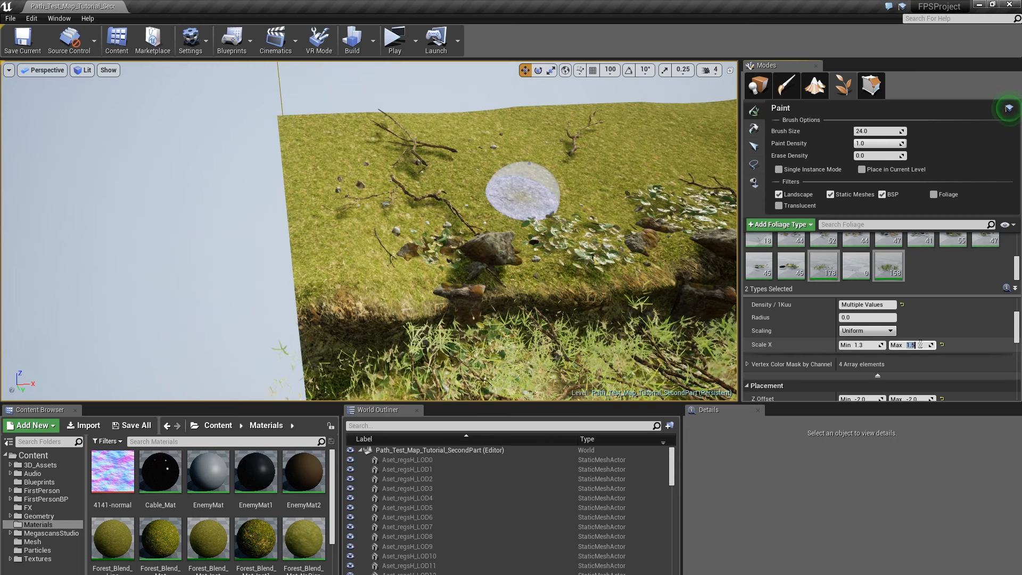
Step: Set the grass Scale X to min 1.3 and max 1.5 and paint the near top of the bank with the upright stump
mouse_move(343, 114)
mouse_down()
mouse_move(274, 114)
mouse_move(453, 137)
mouse_move(399, 219)
mouse_move(574, 192)
mouse_move(557, 170)
mouse_up()
right_drag(557, 169, 671, 112)
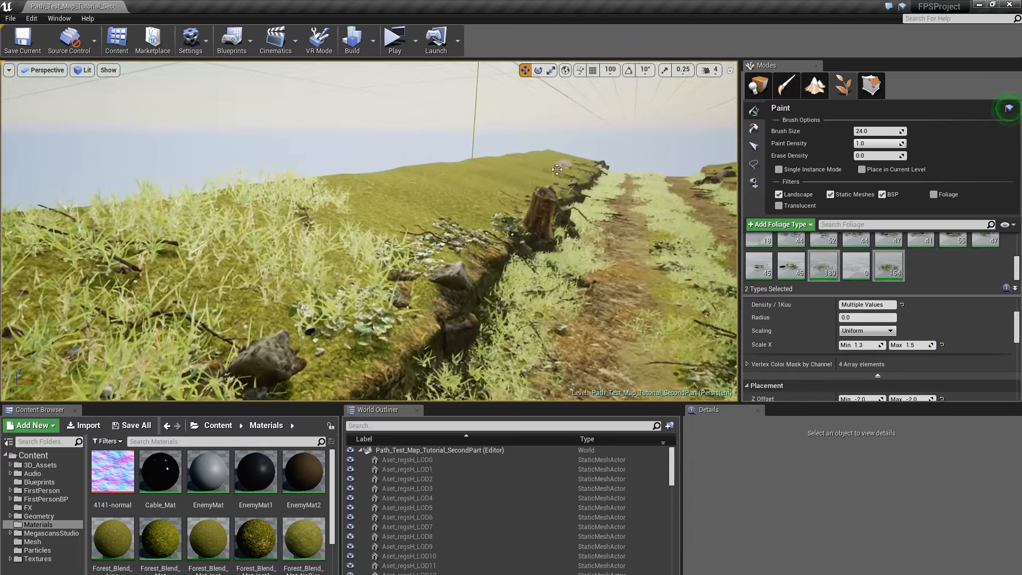
mouse_move(372, 200)
mouse_down()
mouse_move(430, 218)
mouse_move(516, 207)
mouse_move(440, 175)
mouse_up()
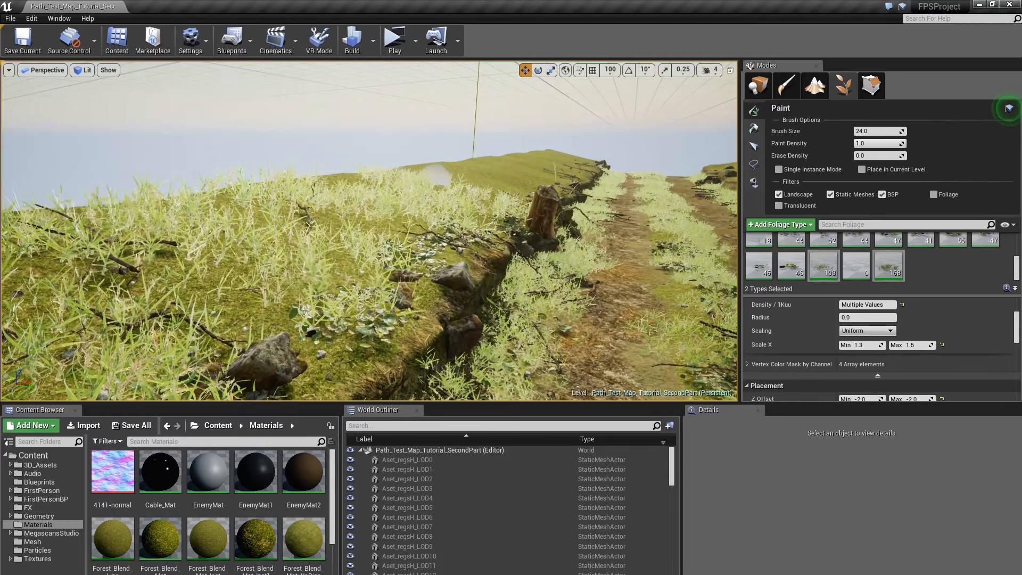
Step: Paint the tall grass on top of the opposite bank, behind the rooted stump and around the large dark stump
right_drag(439, 175, 440, 173)
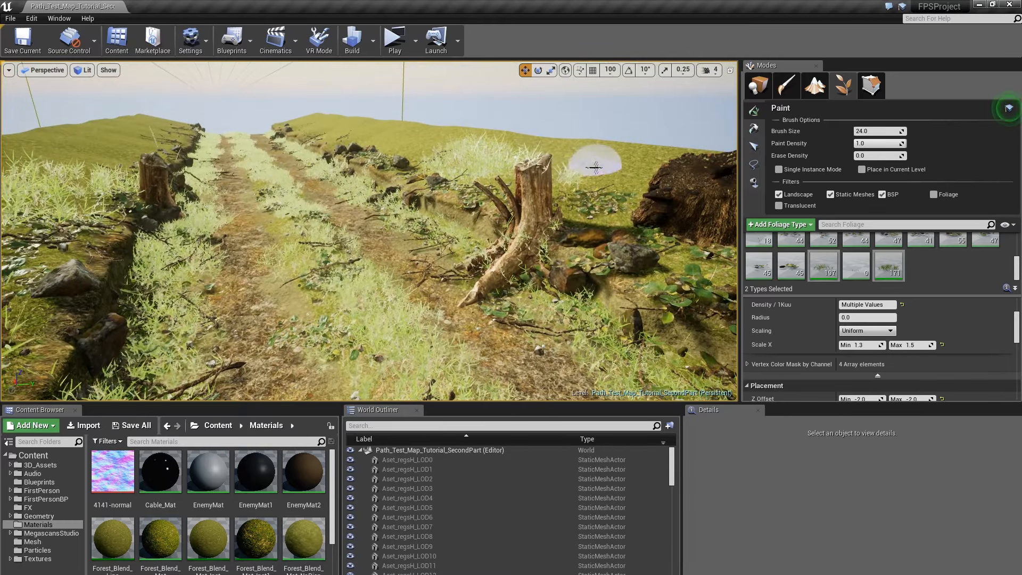
right_drag(543, 178, 628, 170)
right_drag(372, 187, 332, 195)
click(333, 195)
right_drag(464, 159, 434, 235)
click(426, 260)
mouse_move(327, 261)
mouse_down()
mouse_move(263, 194)
mouse_move(440, 255)
mouse_move(486, 194)
mouse_move(474, 227)
mouse_move(456, 139)
mouse_move(529, 157)
mouse_move(550, 226)
mouse_up()
mouse_move(550, 226)
right_down()
mouse_move(500, 181)
mouse_move(514, 169)
mouse_move(532, 181)
right_up()
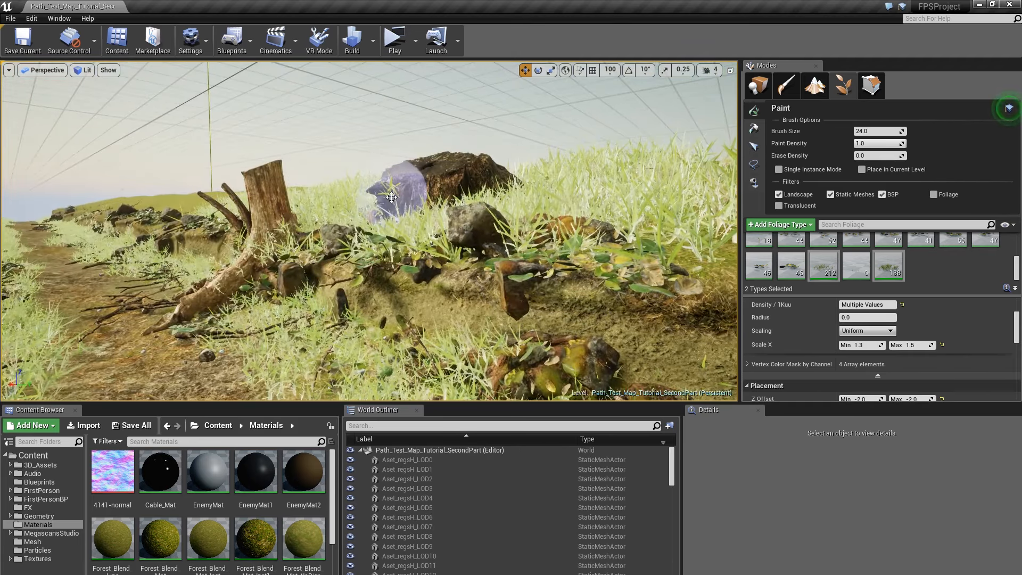
Step: Erase the tall grass covering the rocks and leaves in front of the large dark stump
key(w)
mouse_move(387, 212)
right_down()
mouse_move(420, 234)
mouse_move(405, 266)
right_up()
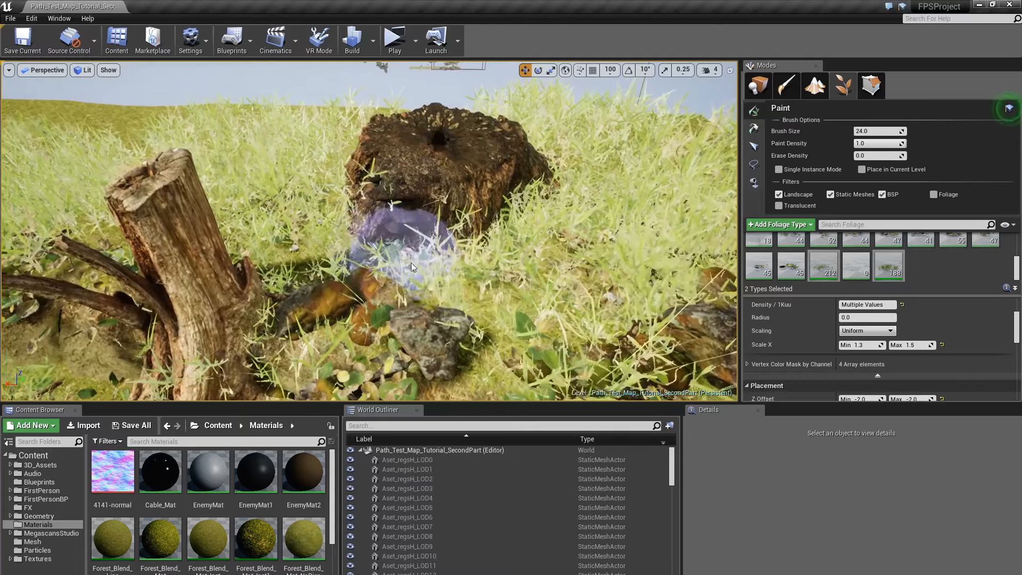
shift+click(403, 230)
mouse_move(501, 218)
right_down()
mouse_move(466, 213)
mouse_move(461, 197)
mouse_move(473, 186)
mouse_move(460, 180)
right_up()
key(s)
key(w)
mouse_move(394, 198)
right_down()
mouse_move(428, 205)
mouse_move(404, 205)
mouse_move(414, 206)
mouse_move(411, 269)
right_up()
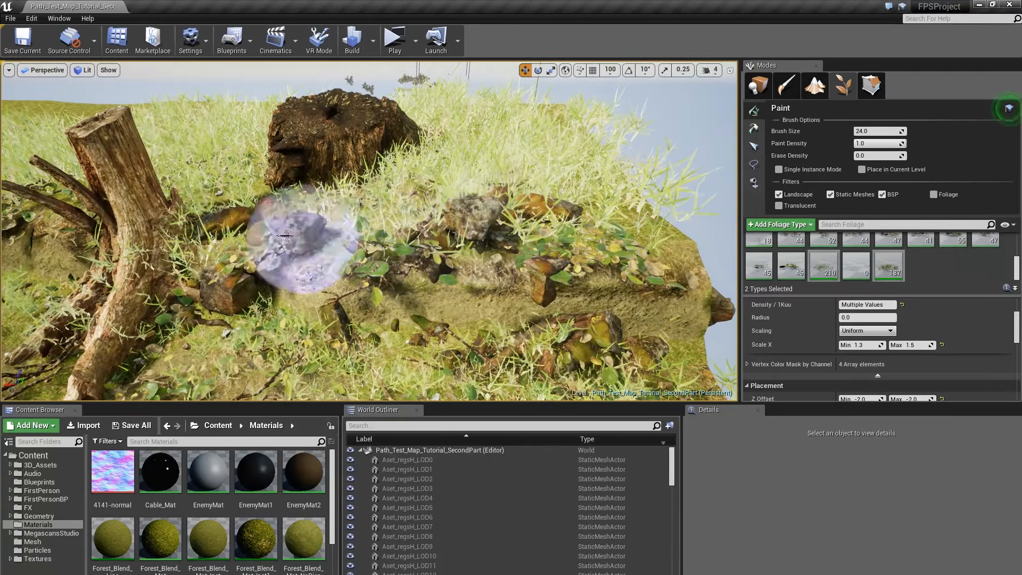
shift+click(298, 246)
mouse_move(294, 249)
right_down()
mouse_move(250, 240)
mouse_move(267, 237)
mouse_move(263, 288)
right_up()
shift+click(270, 223)
right_drag(299, 184, 293, 178)
right_drag(287, 213, 290, 184)
Step: Fill the grass gaps near the rocks on the bank with the upright stump and extend the tall grass to its far end
right_drag(339, 239, 176, 216)
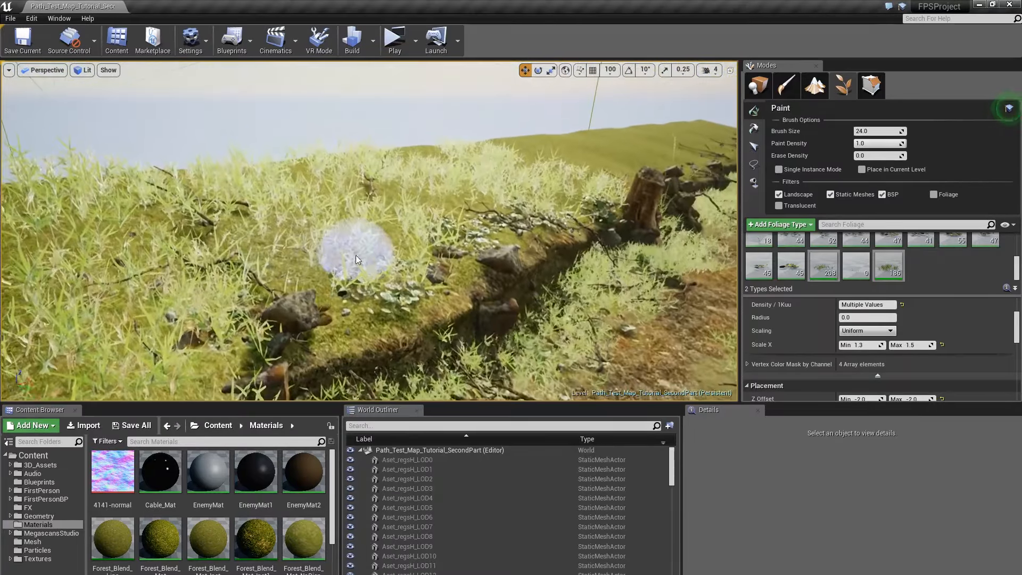
click(339, 245)
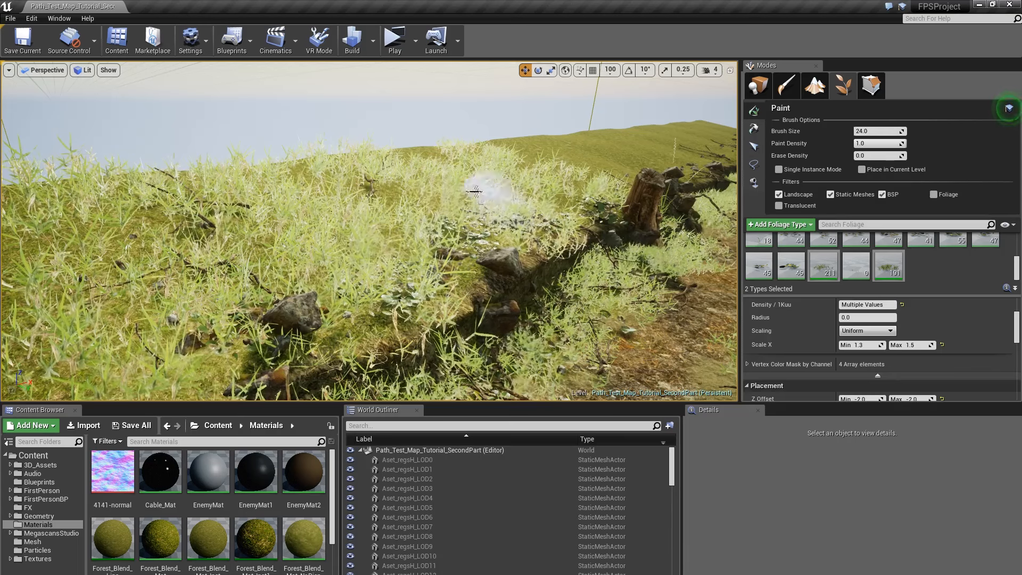
click(428, 199)
mouse_move(420, 199)
right_down()
mouse_move(479, 200)
mouse_move(515, 183)
right_up()
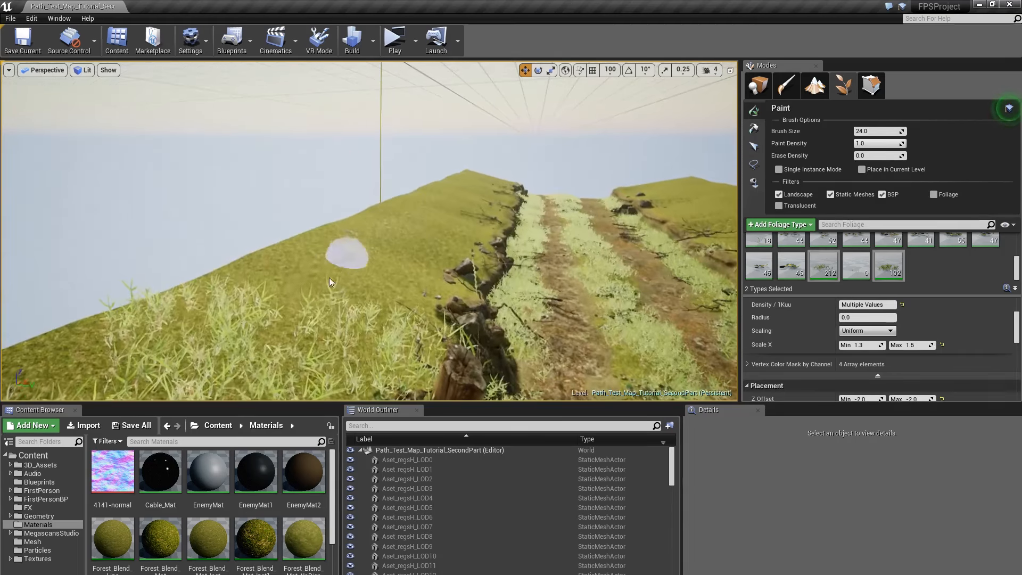
drag(333, 271, 491, 192)
mouse_move(426, 211)
mouse_down()
mouse_move(319, 285)
mouse_move(478, 169)
mouse_up()
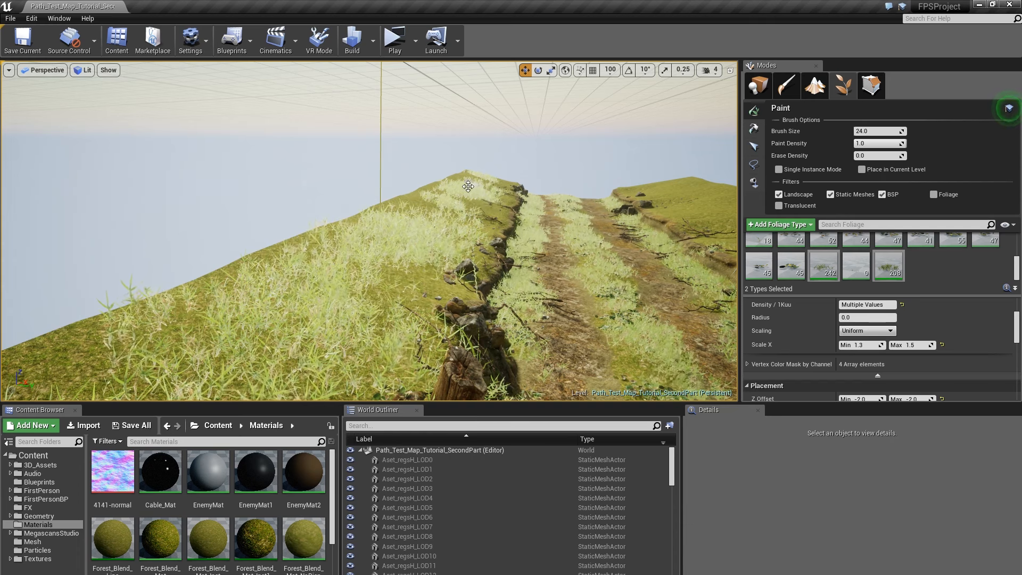
Step: Check the path's foliage in the Quad Overdraw view mode
right_drag(463, 191, 276, 197)
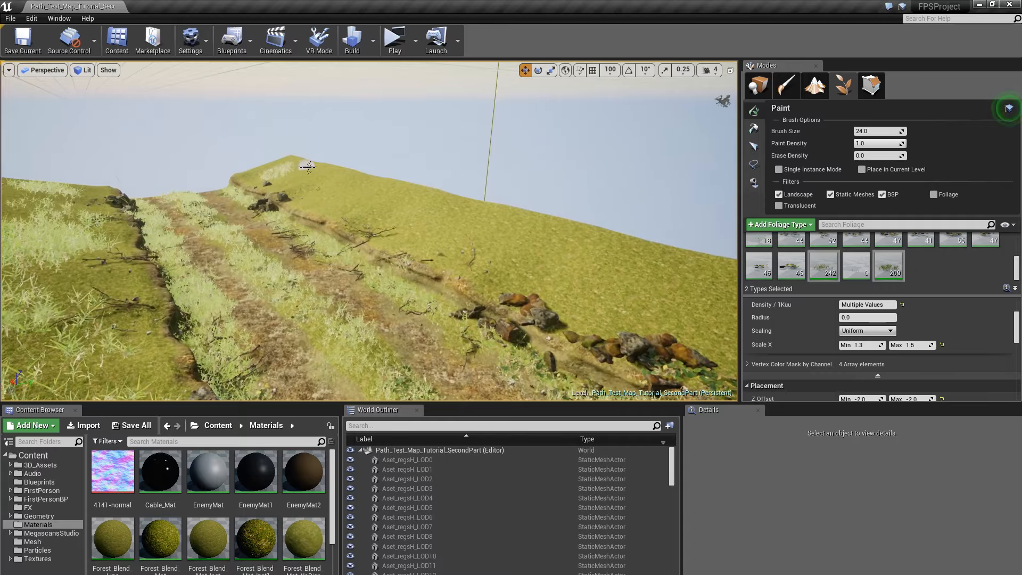
right_drag(308, 166, 294, 209)
click(87, 71)
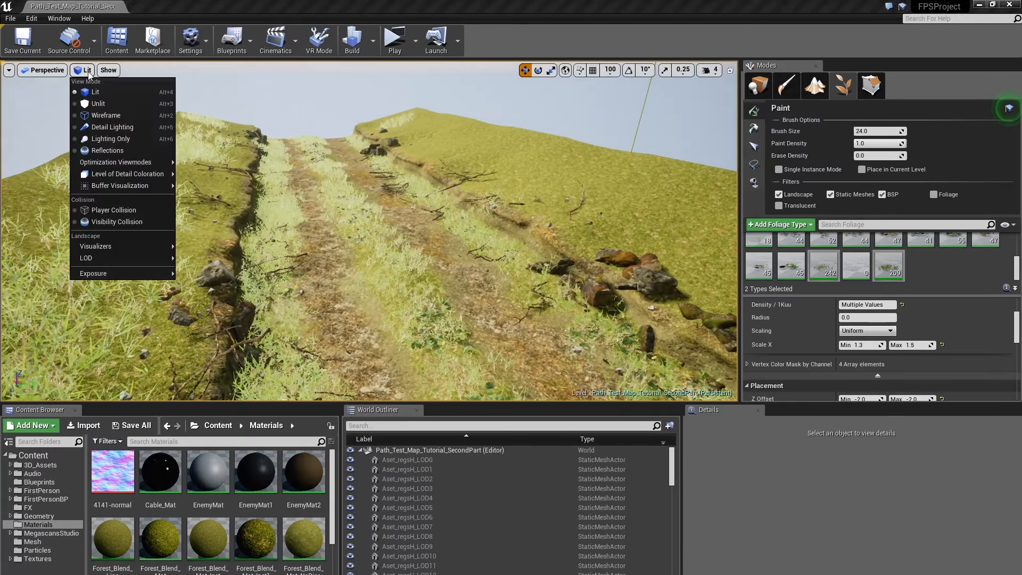
mouse_move(123, 157)
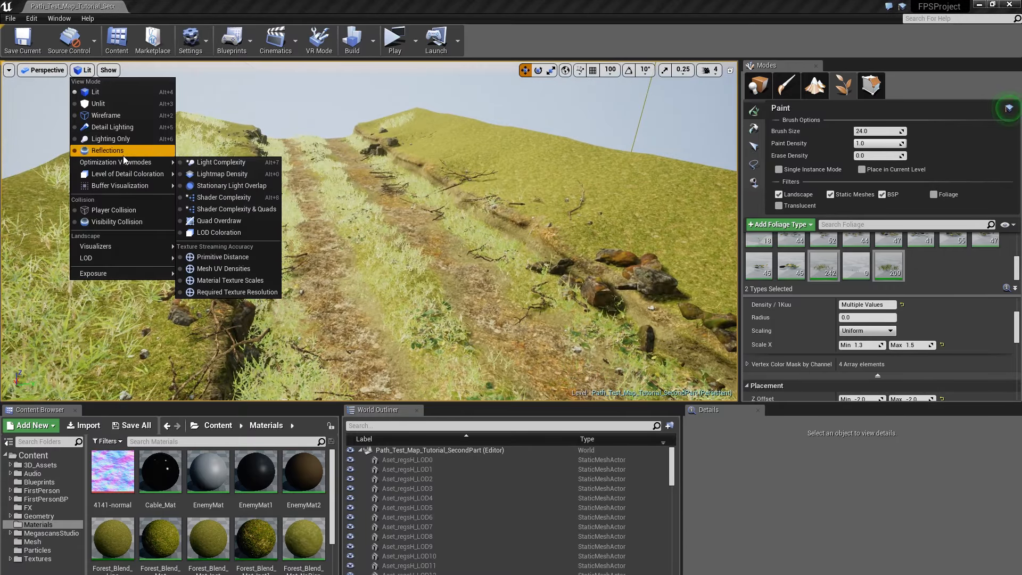
click(239, 226)
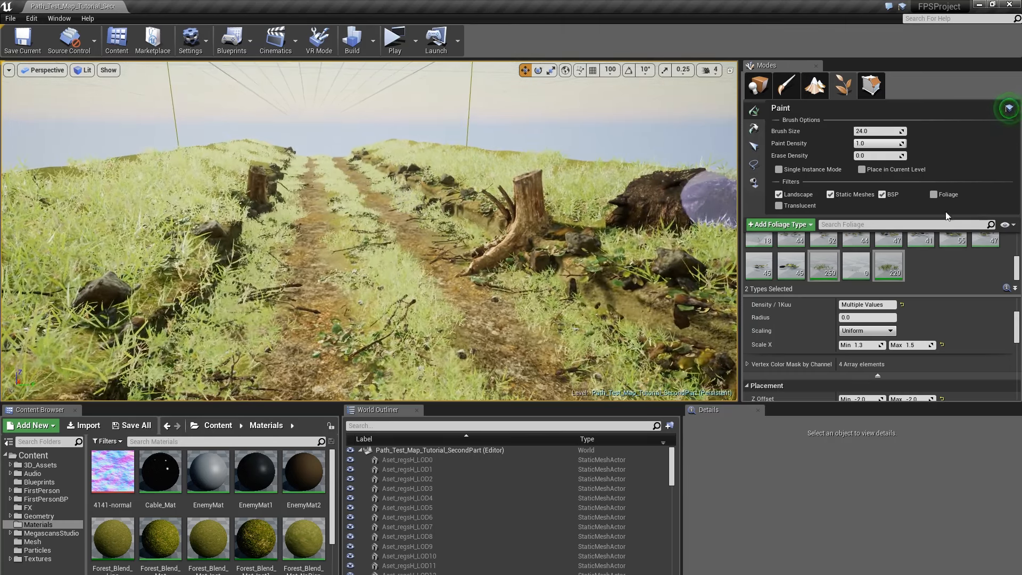
Step: Build the level's lighting, close the message log and look over the path with its grass
click(352, 40)
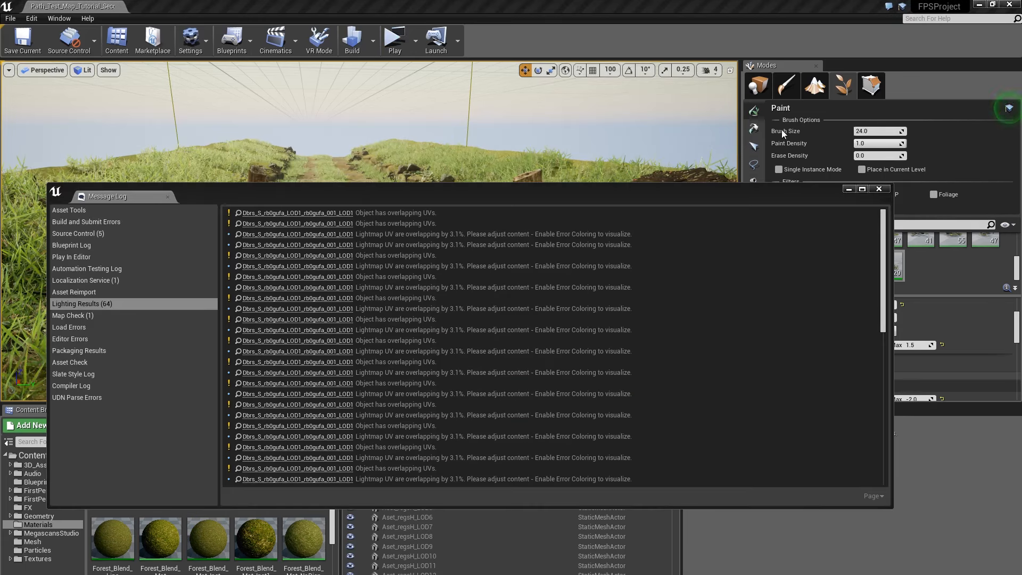
click(877, 187)
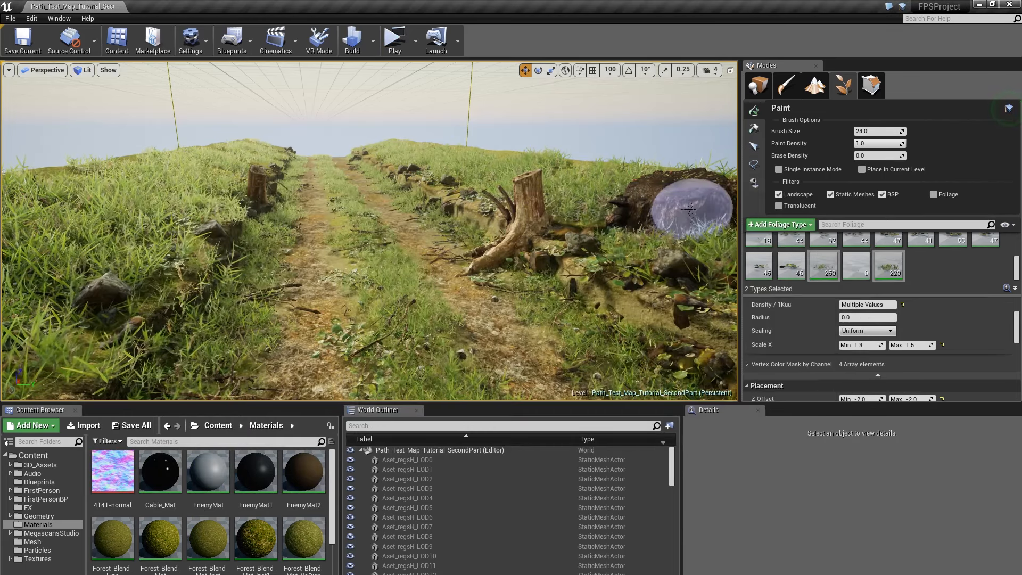
right_drag(369, 231, 411, 215)
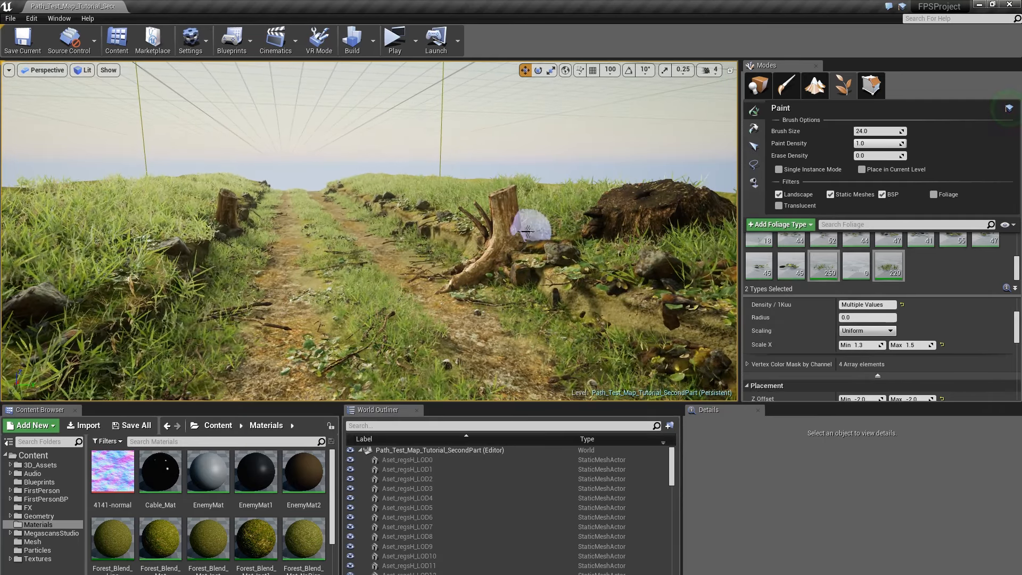
mouse_move(482, 224)
right_down()
mouse_move(372, 214)
mouse_move(426, 216)
mouse_move(481, 238)
right_up()
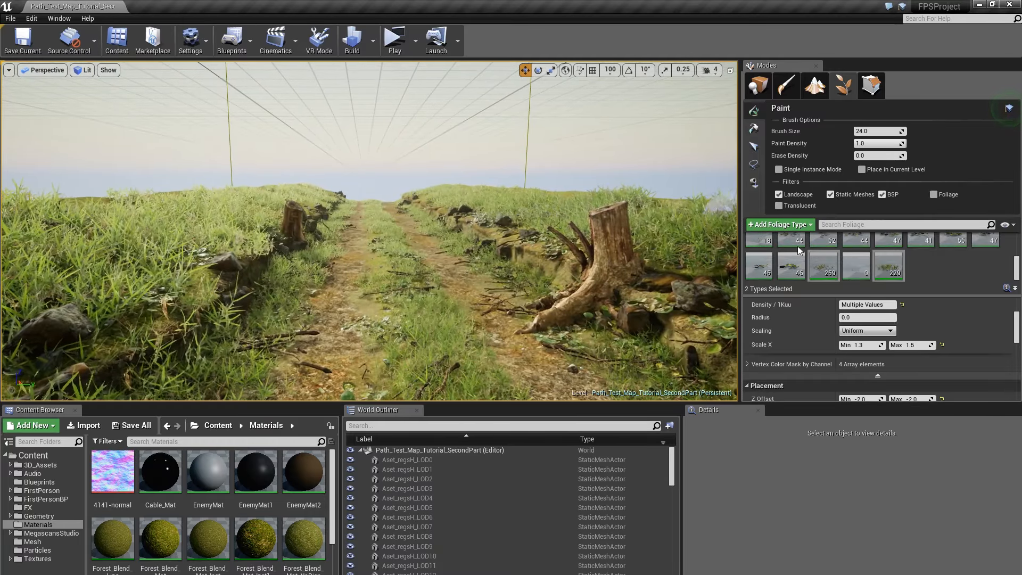
Step: Deactivate every foliage type and enlarge the foliage palette to browse through the available types
key(ctrl+a)
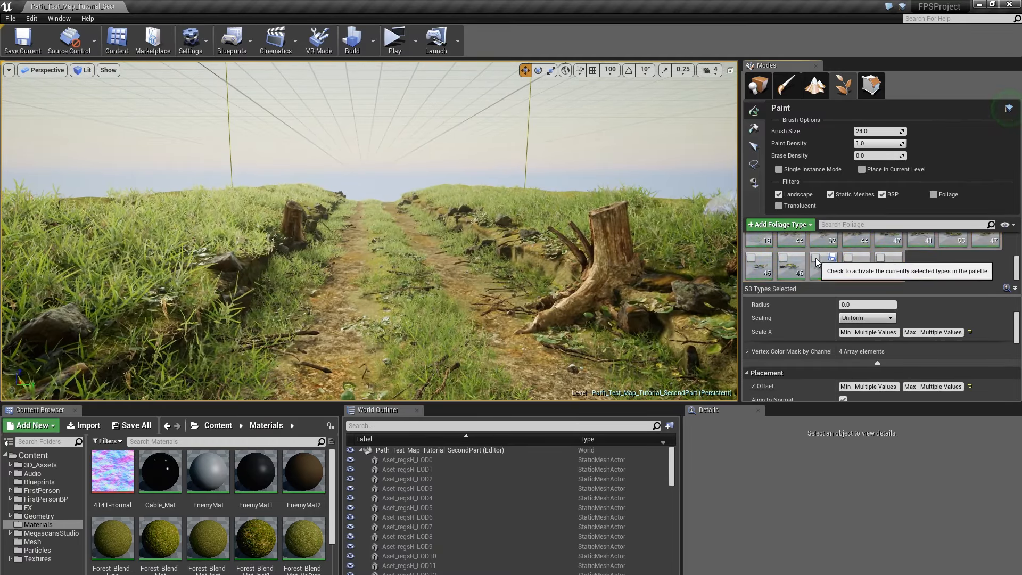
scroll(880, 263, up, 1)
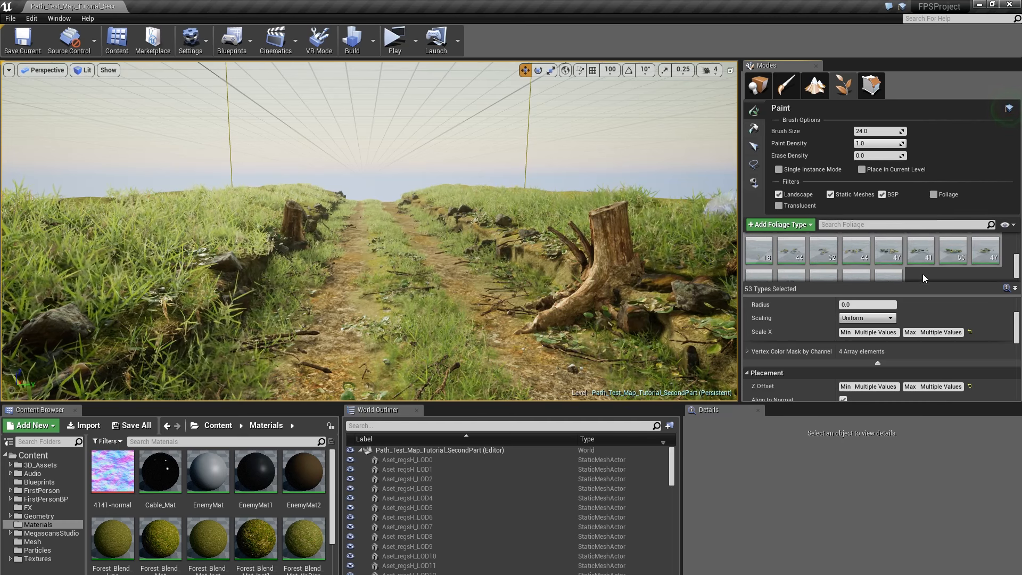
drag(924, 296, 931, 325)
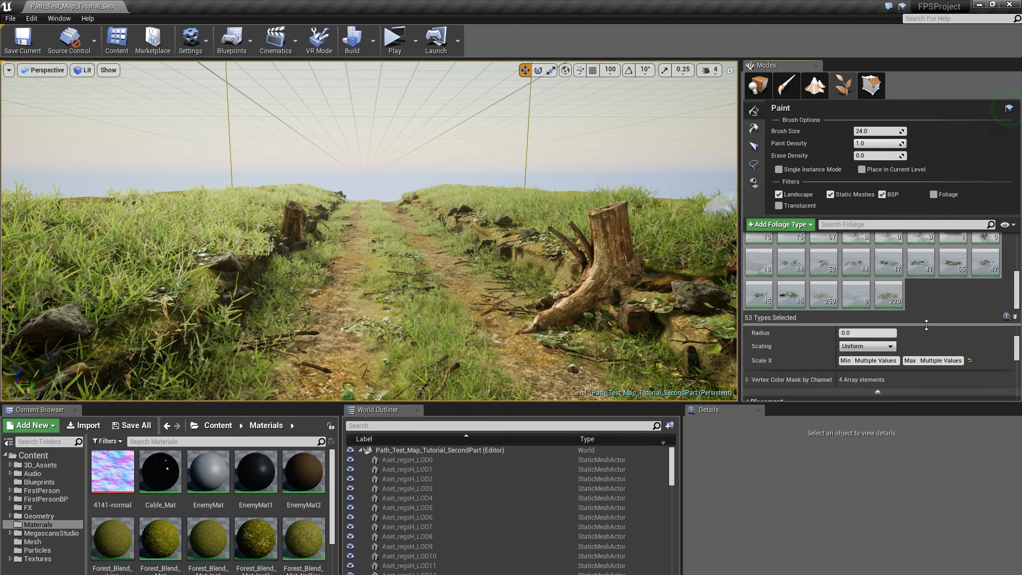
drag(1016, 291, 1016, 270)
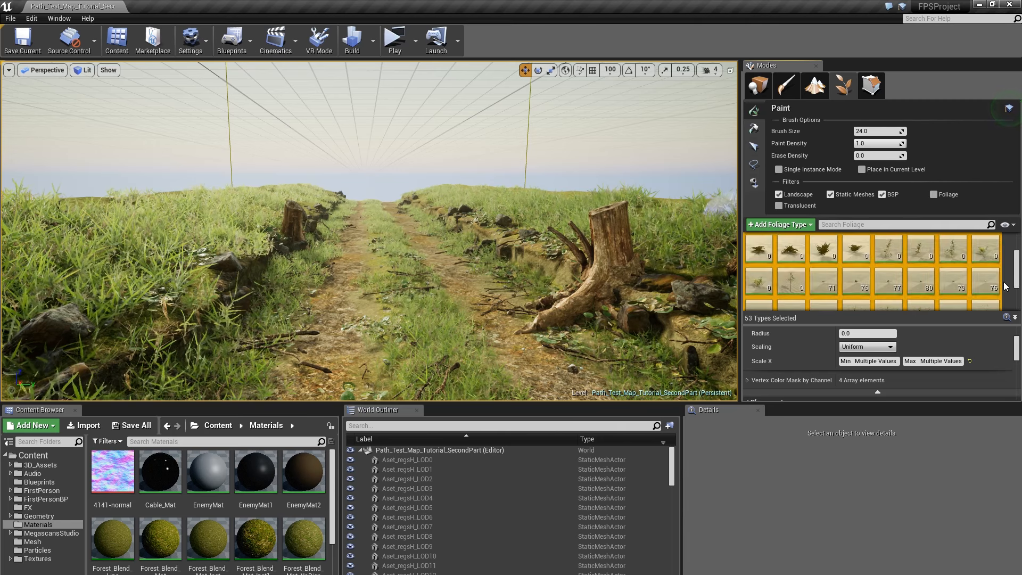
click(1005, 283)
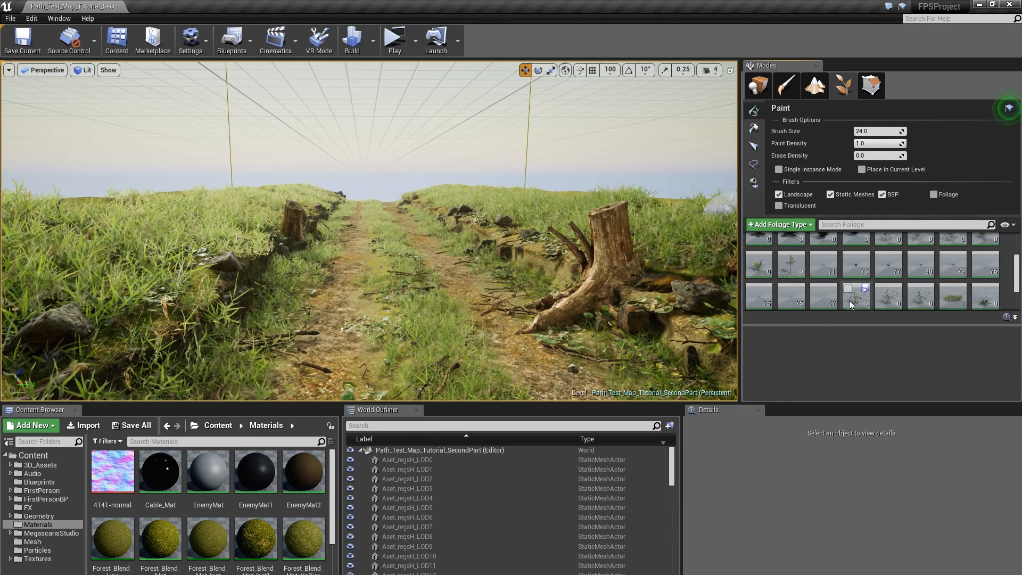
drag(1017, 279, 1017, 290)
click(986, 272)
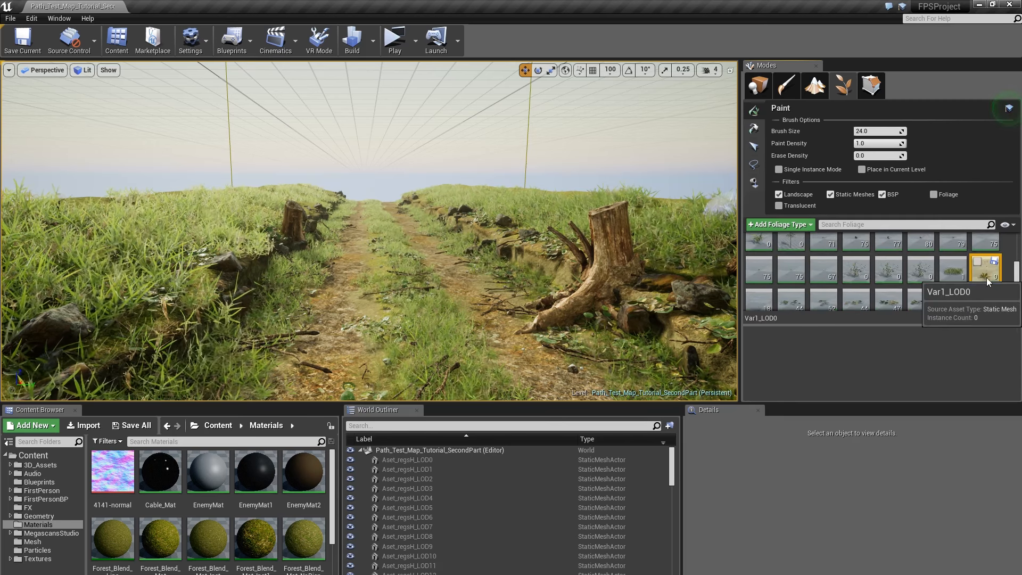
Step: Locate the wheat foliage type's source mesh in the Wheat asset folder and inspect it in the mesh editor
right_click(752, 305)
click(795, 380)
double_click(123, 541)
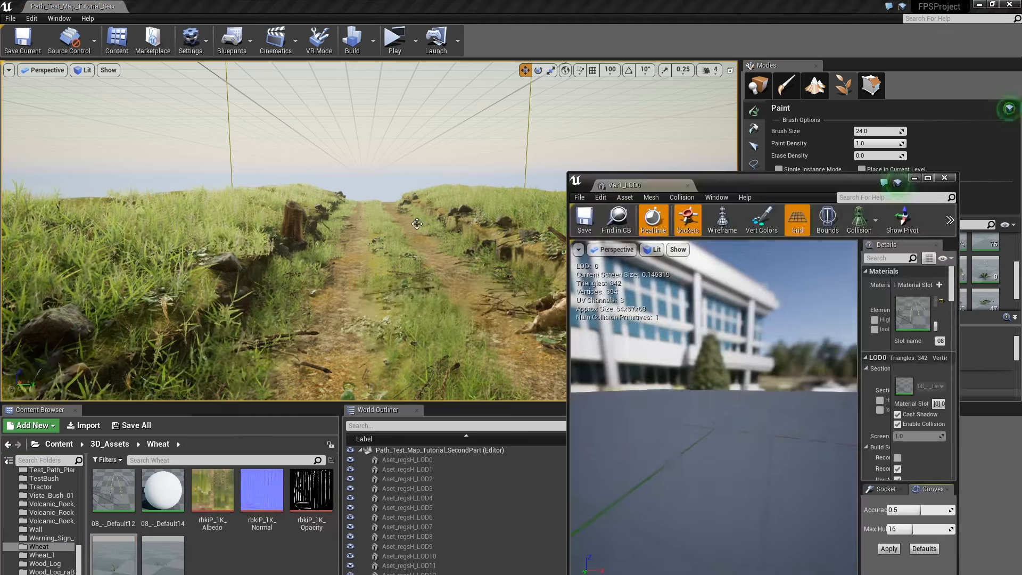
drag(708, 421, 750, 423)
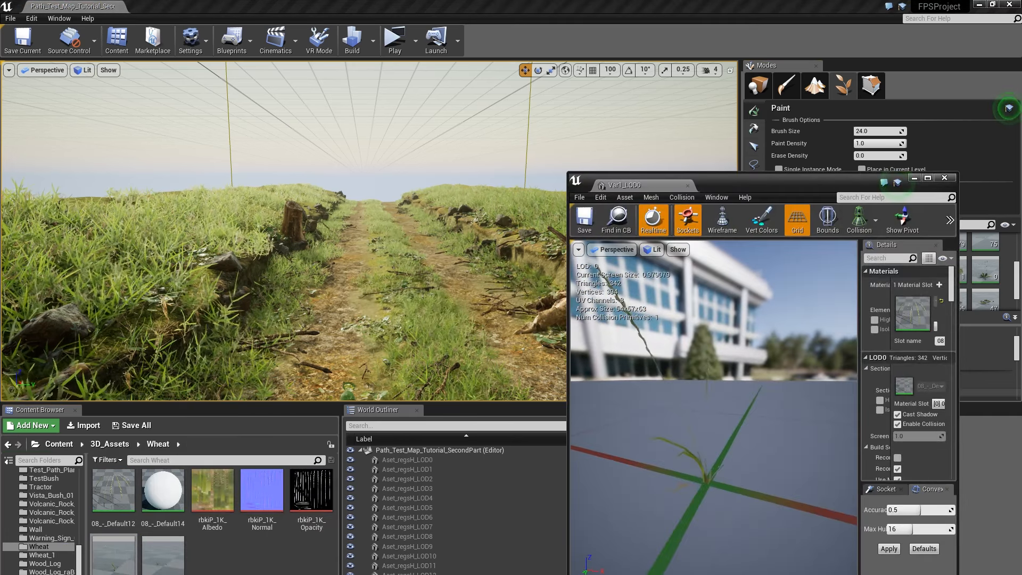
click(945, 179)
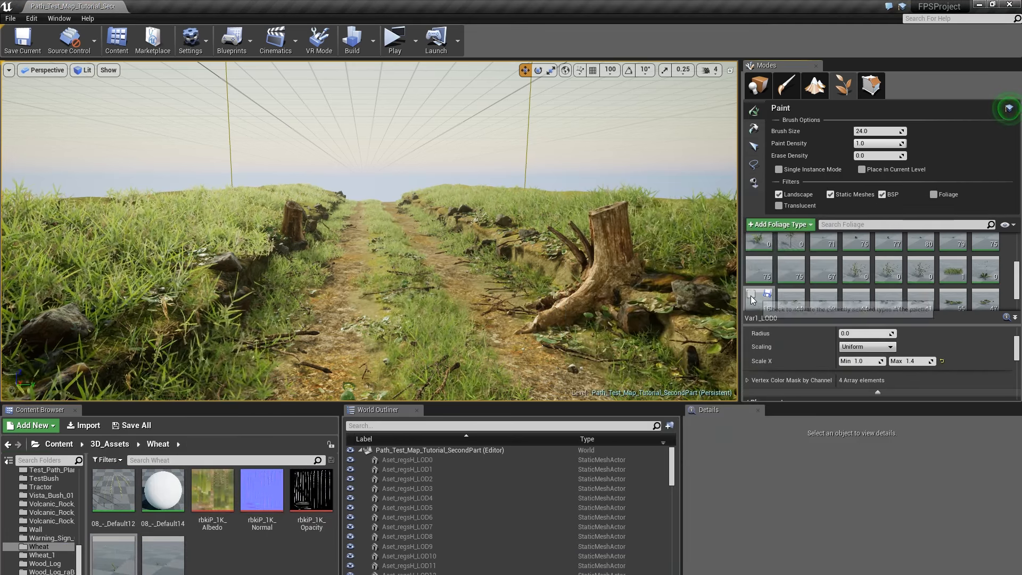
Step: Activate only the wheat foliage type and paint sparse stalks along the grassy strip between the wheel tracks
drag(424, 340, 428, 266)
key(w)
mouse_move(428, 266)
right_down()
mouse_move(384, 256)
mouse_move(436, 330)
mouse_move(452, 319)
mouse_move(497, 331)
right_up()
key(s)
key(w)
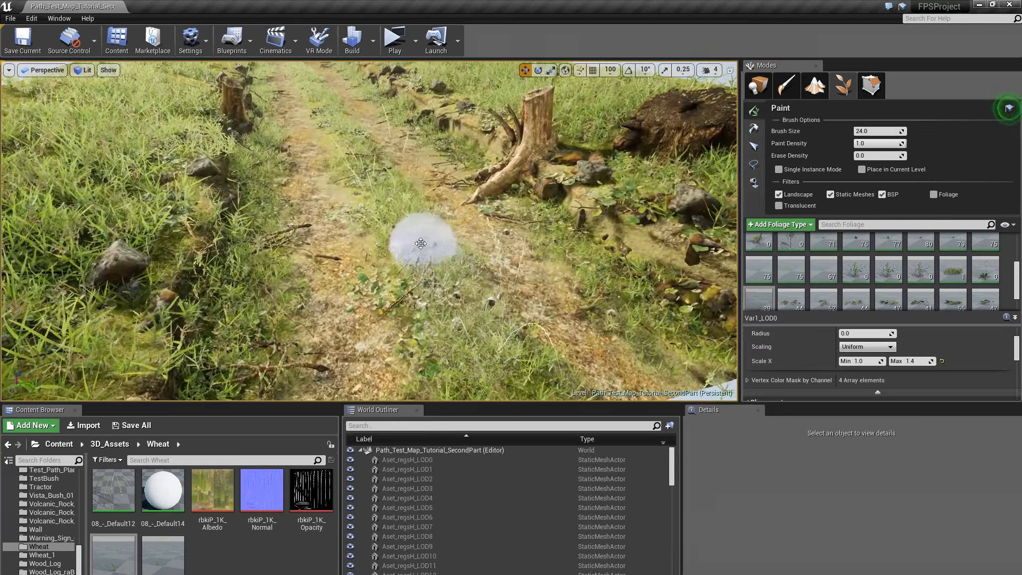
click(424, 240)
right_drag(424, 234, 386, 197)
key(w)
click(417, 214)
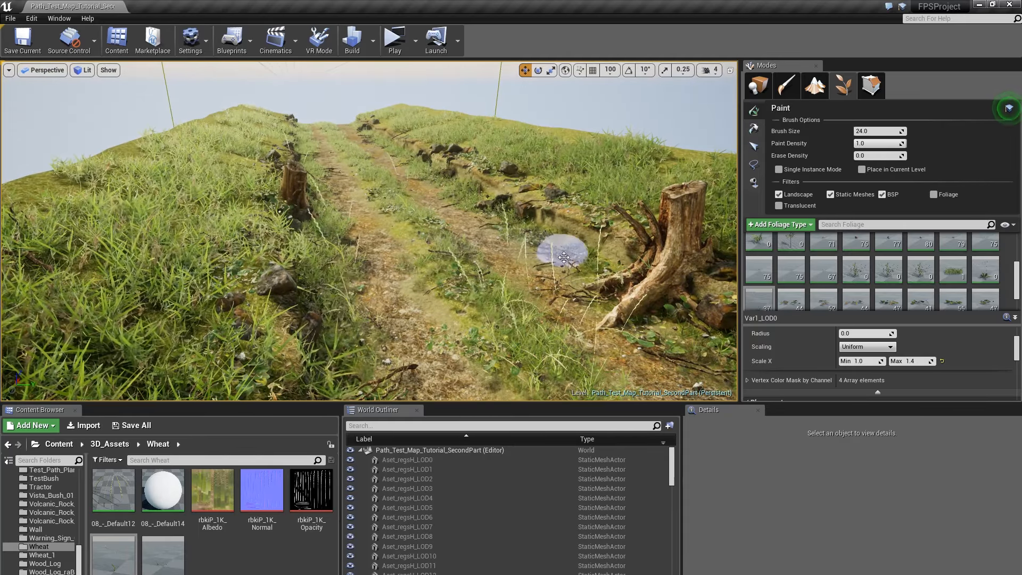
Step: Scatter wheat stalks along the rocky bank and around the upright stump
click(508, 207)
key(s)
mouse_move(509, 207)
right_down()
mouse_move(495, 163)
mouse_move(524, 267)
right_up()
key(w)
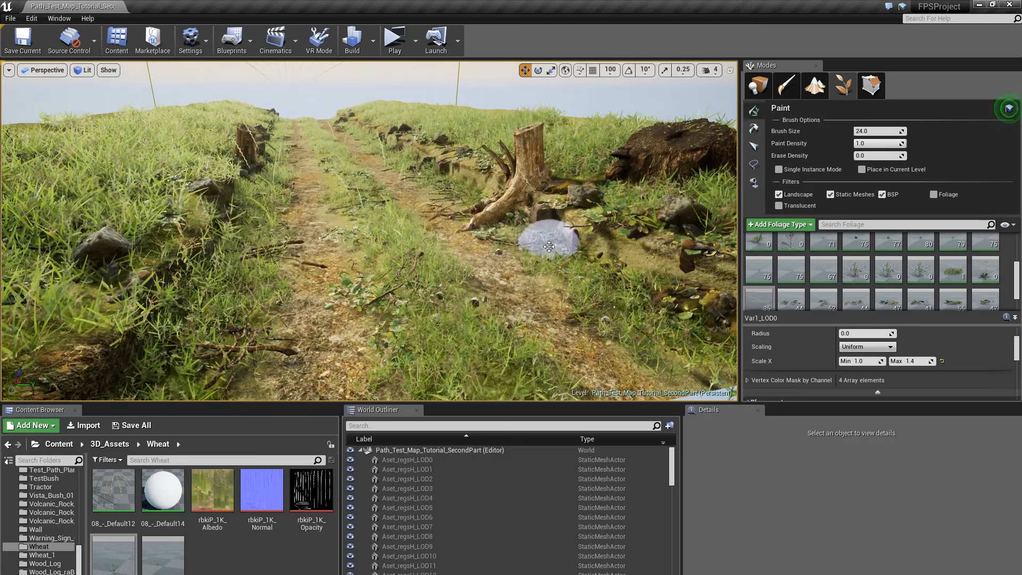
right_drag(493, 198, 474, 165)
key(w)
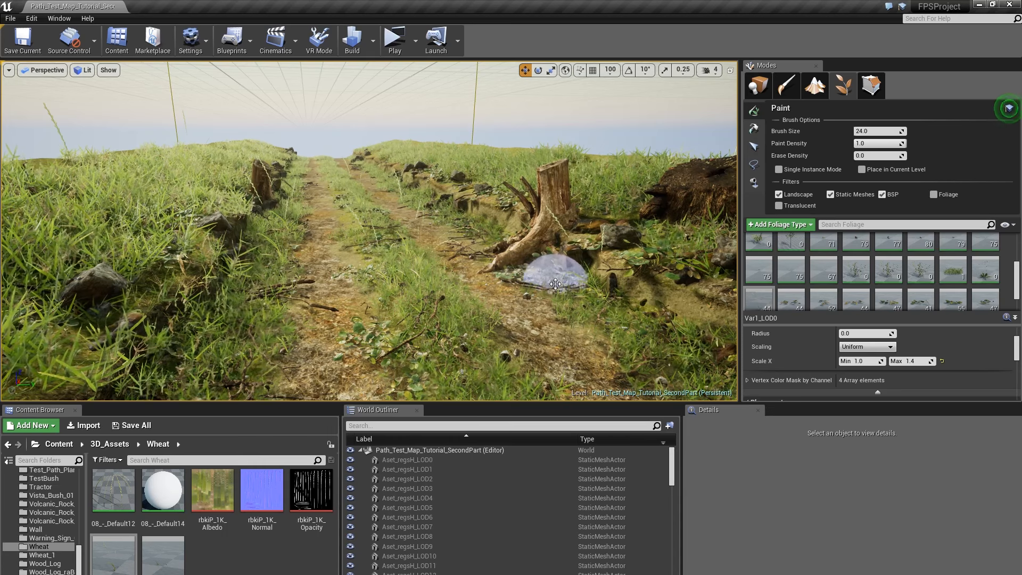
right_drag(586, 265, 680, 232)
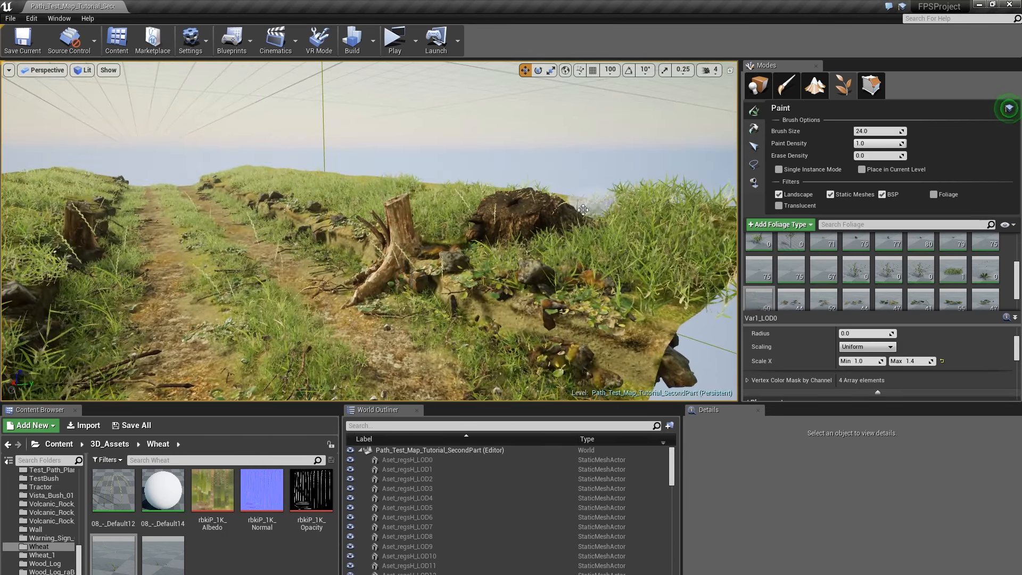
Step: Add more wheat stalks behind the upright stump and farther along the path's grassy areas
click(435, 225)
right_drag(434, 226, 375, 218)
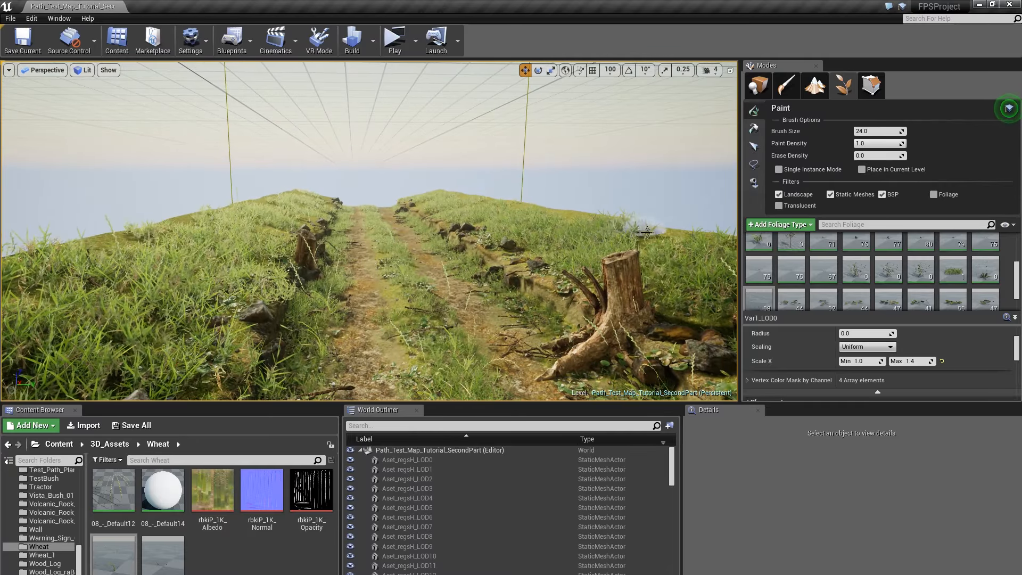
right_drag(554, 242, 453, 269)
click(432, 221)
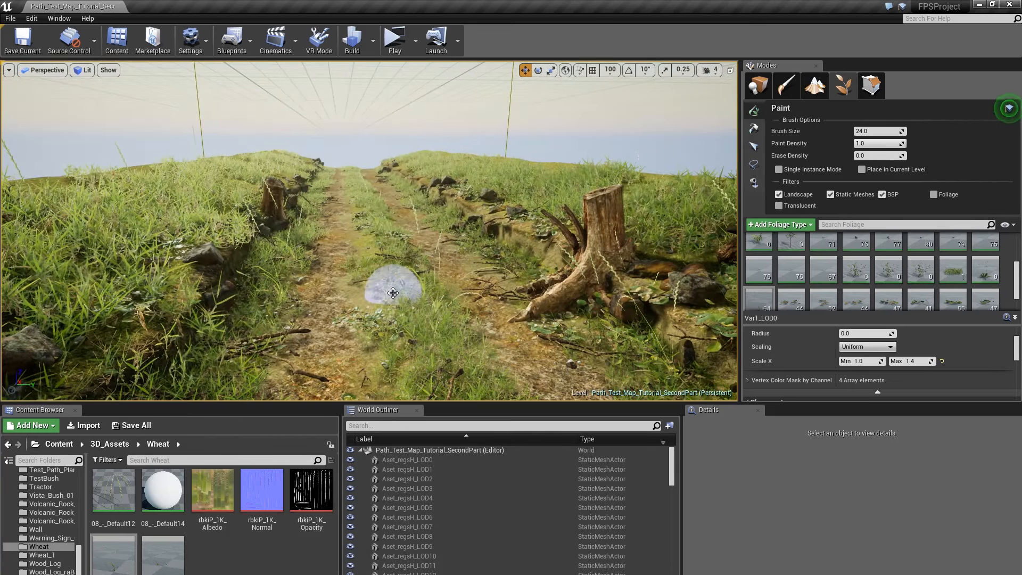
right_drag(393, 292, 424, 271)
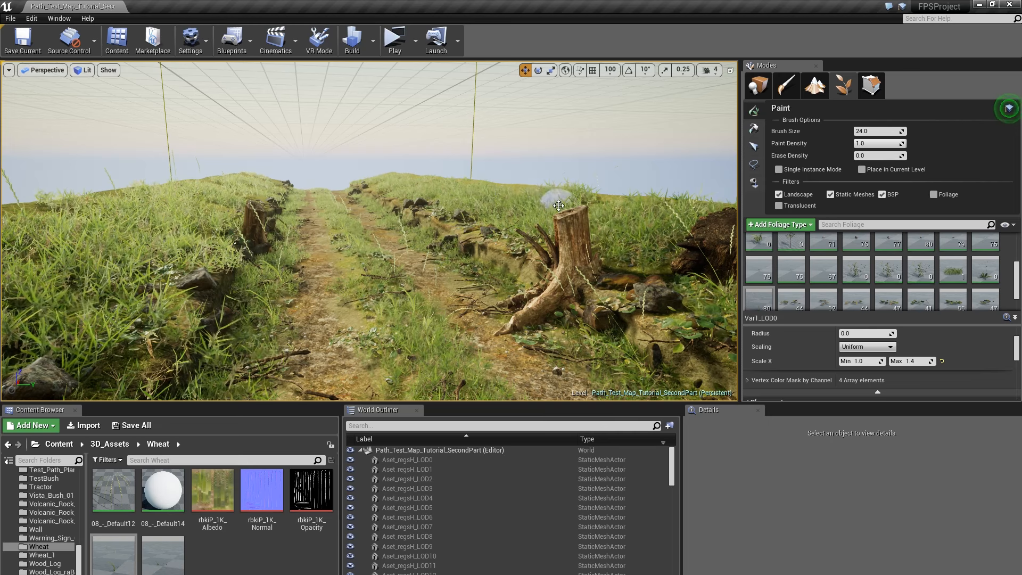
mouse_move(578, 232)
right_down()
mouse_move(538, 232)
mouse_move(593, 233)
mouse_move(564, 290)
right_up()
right_drag(540, 249, 521, 252)
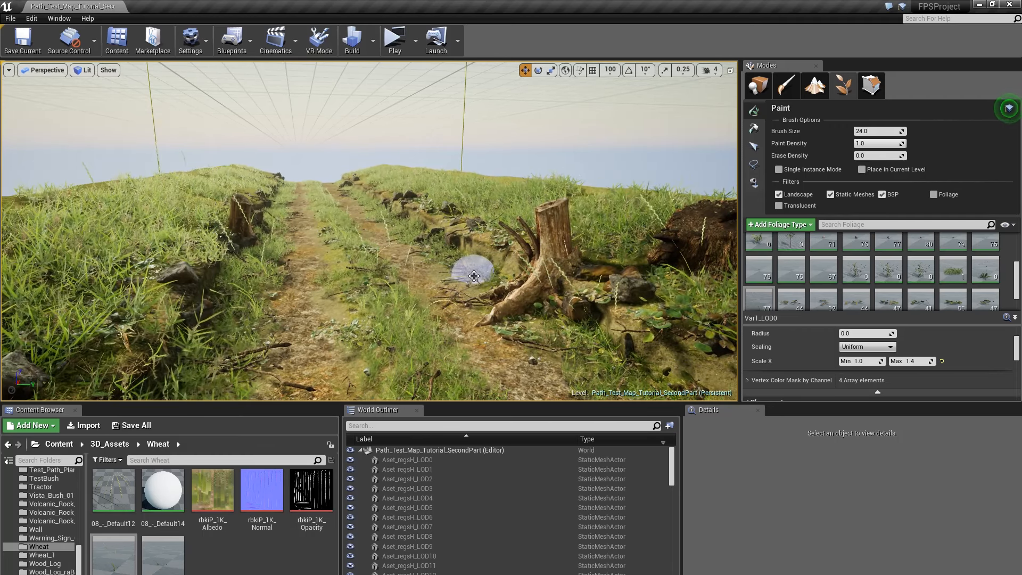
key(w)
right_drag(372, 261, 352, 257)
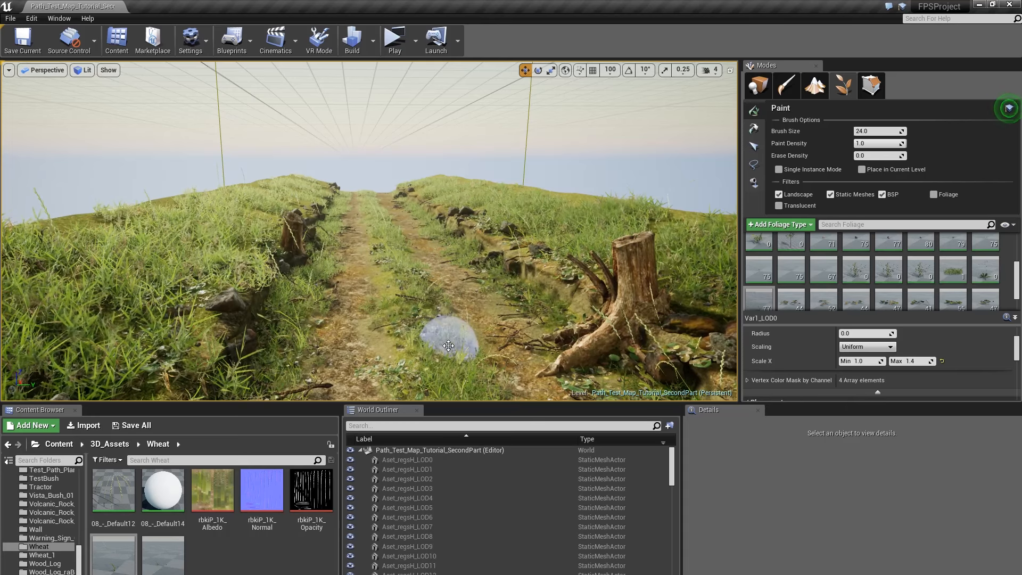
Step: Examine the wheat's distribution over the path and both banks from low and sideways viewpoints
key(q)
mouse_move(483, 256)
right_down()
mouse_move(480, 245)
mouse_move(519, 244)
mouse_move(469, 249)
mouse_move(495, 229)
right_up()
key(d)
key(e)
key(a)
key(a)
key(w)
key(a)
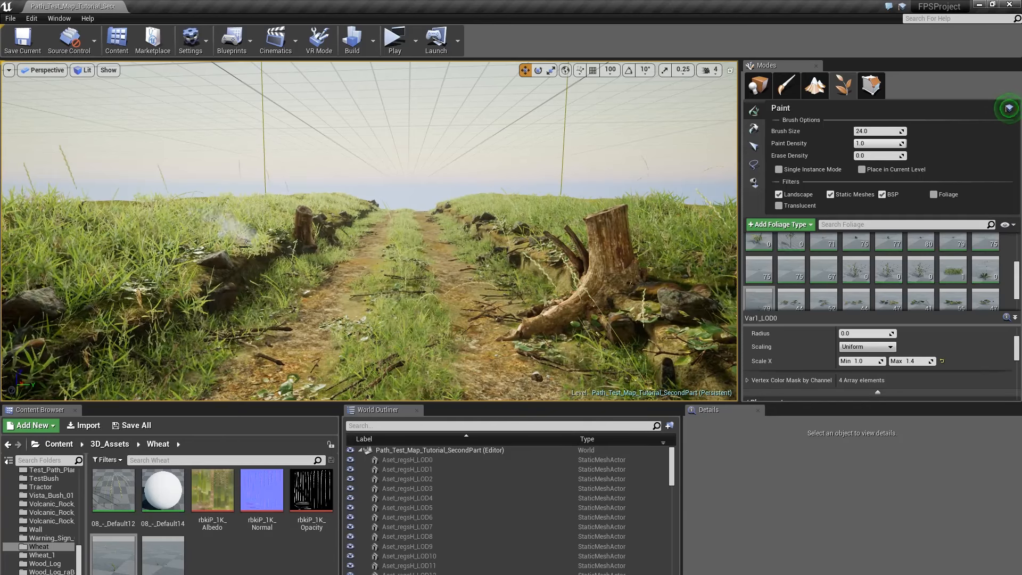
right_drag(245, 245, 235, 254)
key(a)
right_drag(436, 240, 501, 240)
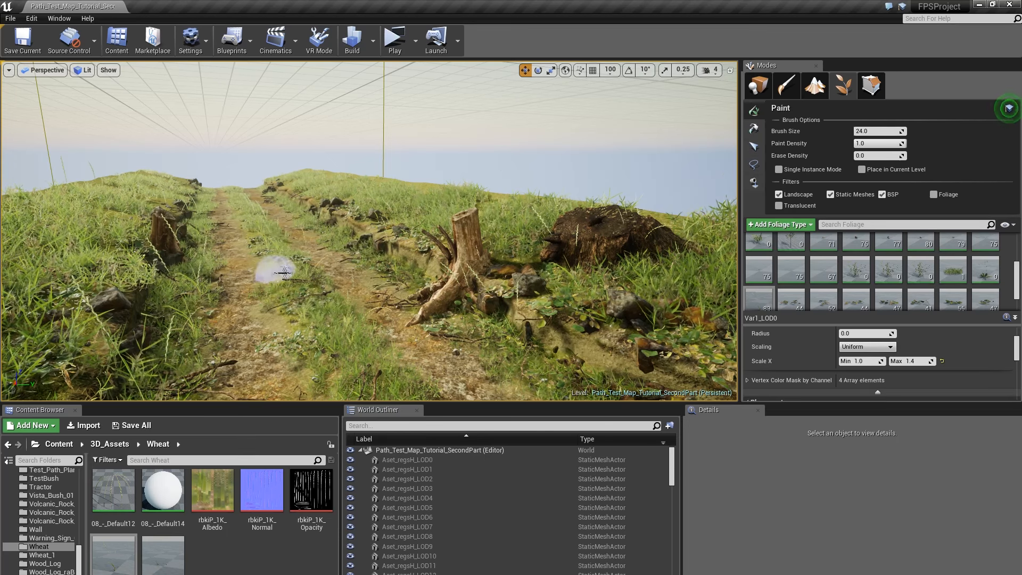
right_drag(365, 216, 344, 213)
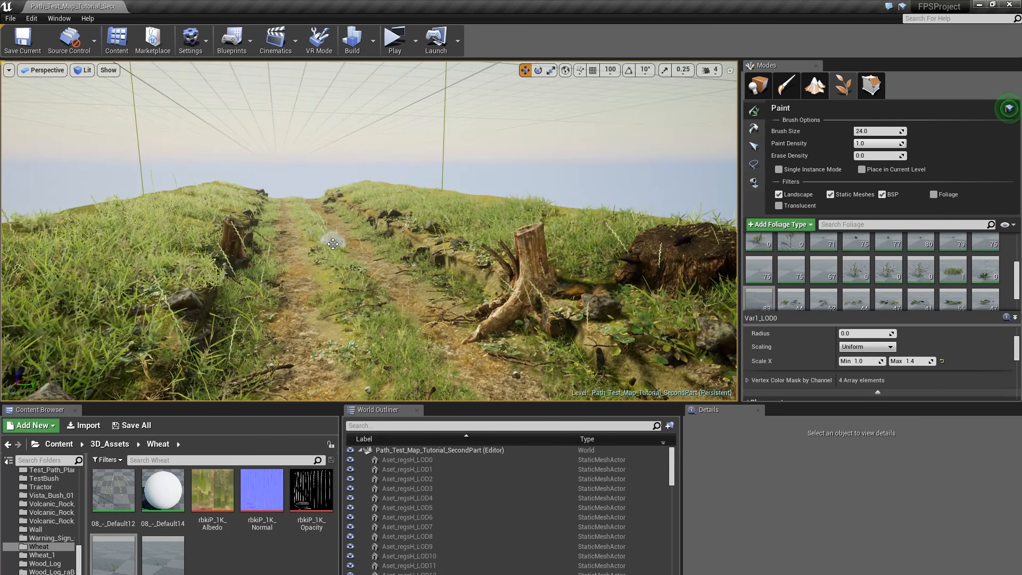
right_drag(390, 248, 372, 237)
key(q)
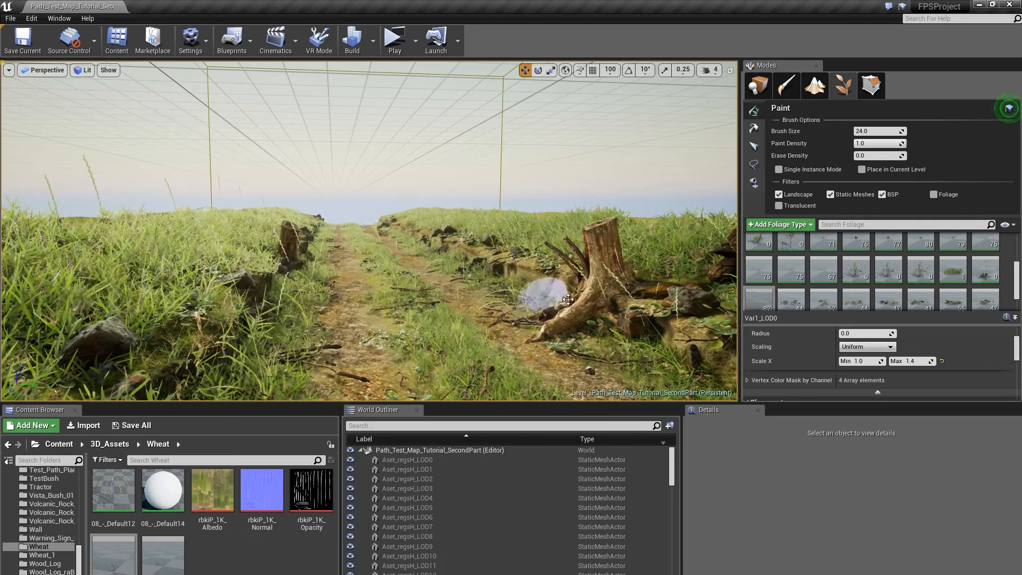
right_drag(546, 252, 536, 246)
key(e)
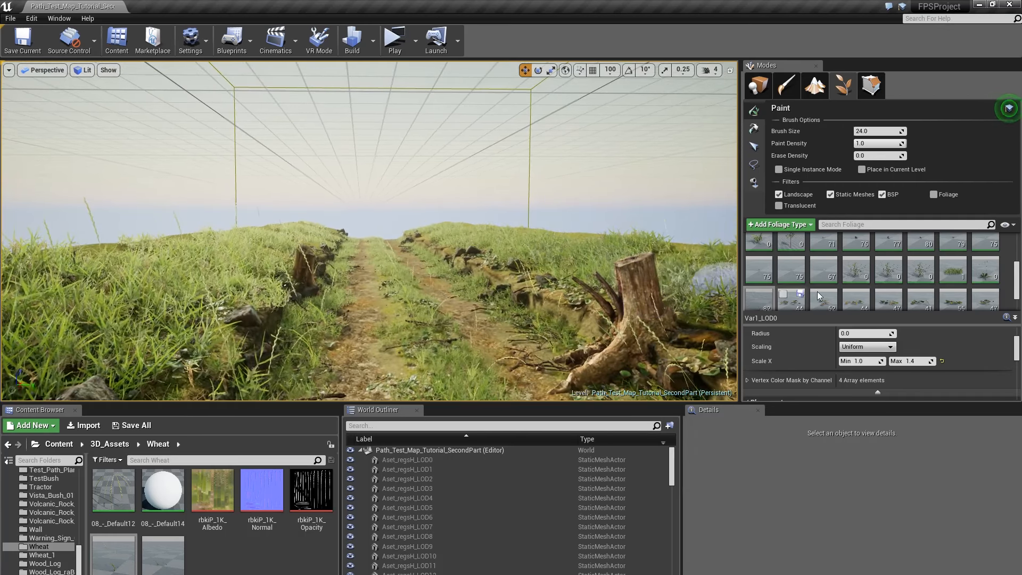
Step: Deactivate all foliage types and activate only the tall seed-head plant Var1_LOD0 just before the wheat
key(ctrl+a)
click(913, 261)
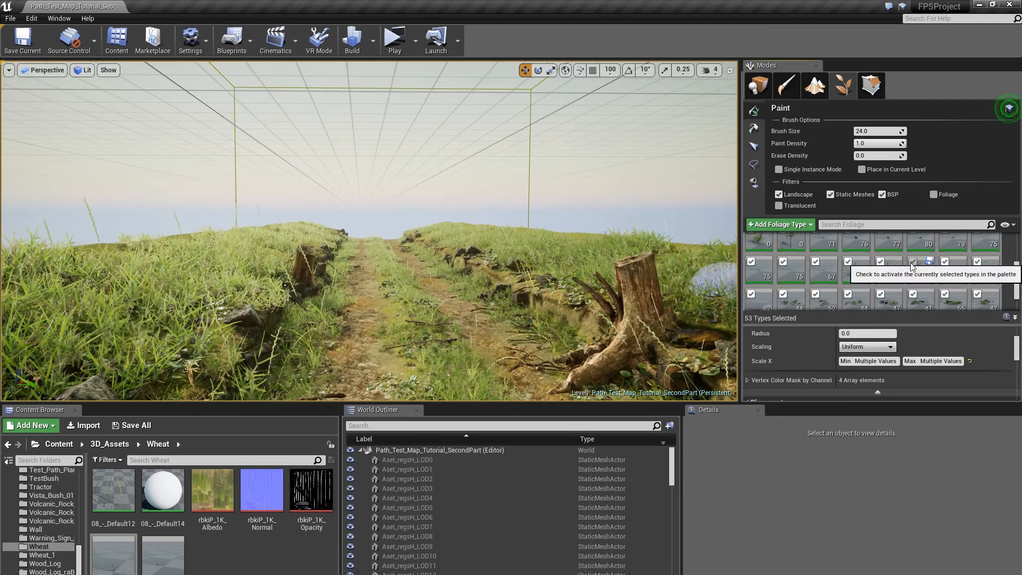
scroll(895, 268, down, 2)
click(816, 255)
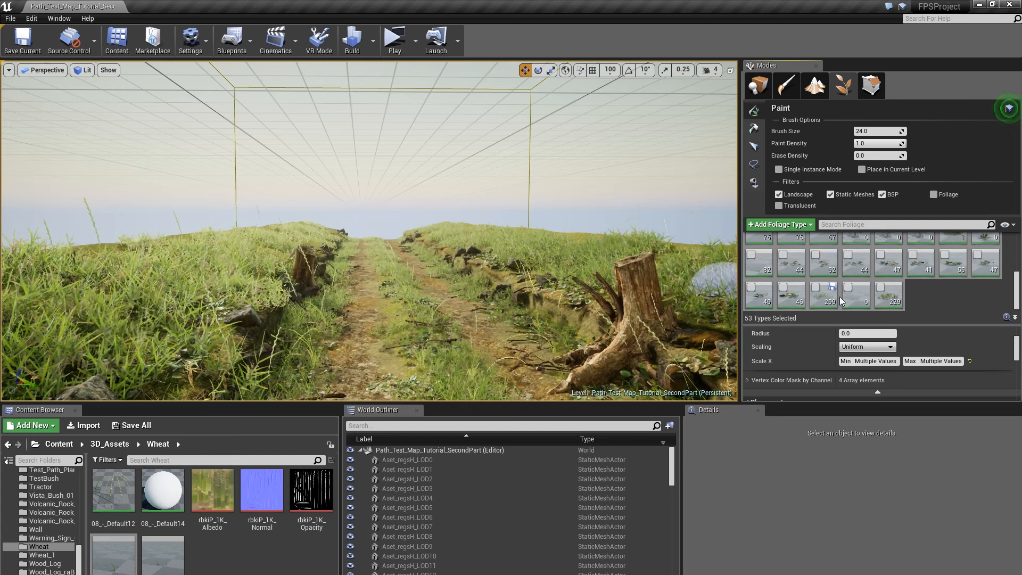
scroll(851, 298, up, 3)
scroll(878, 301, up, 2)
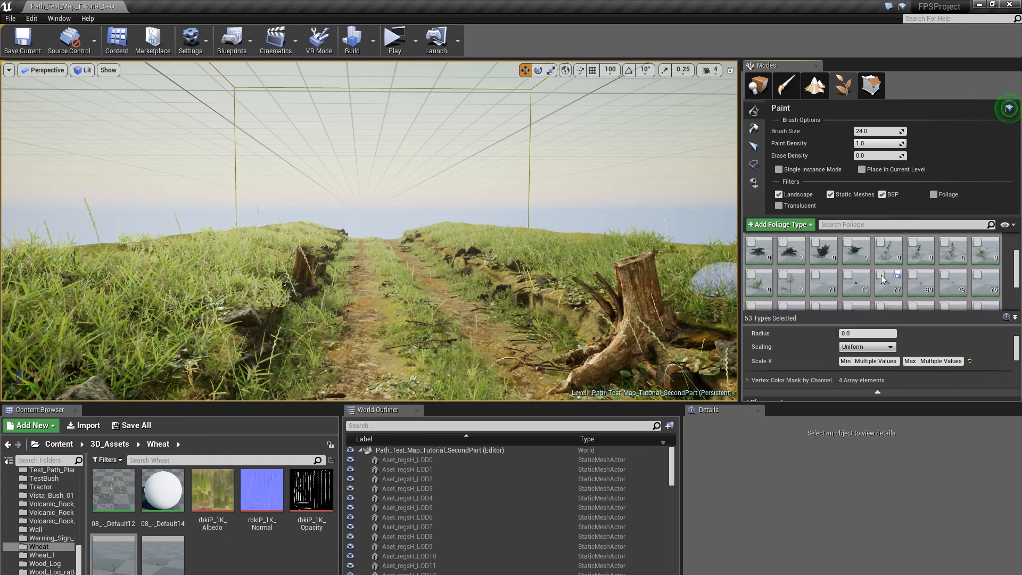
scroll(926, 287, down, 3)
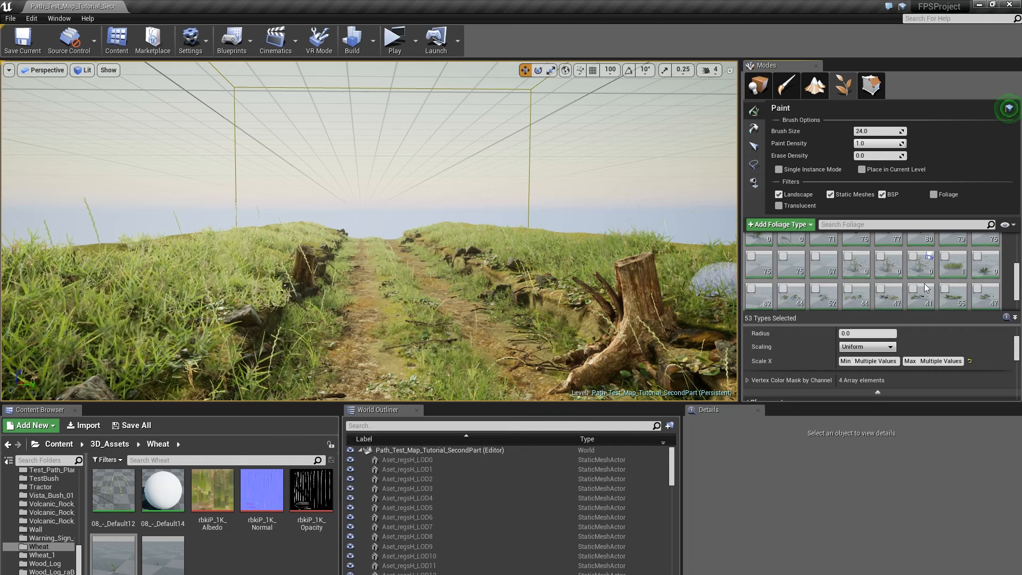
click(987, 271)
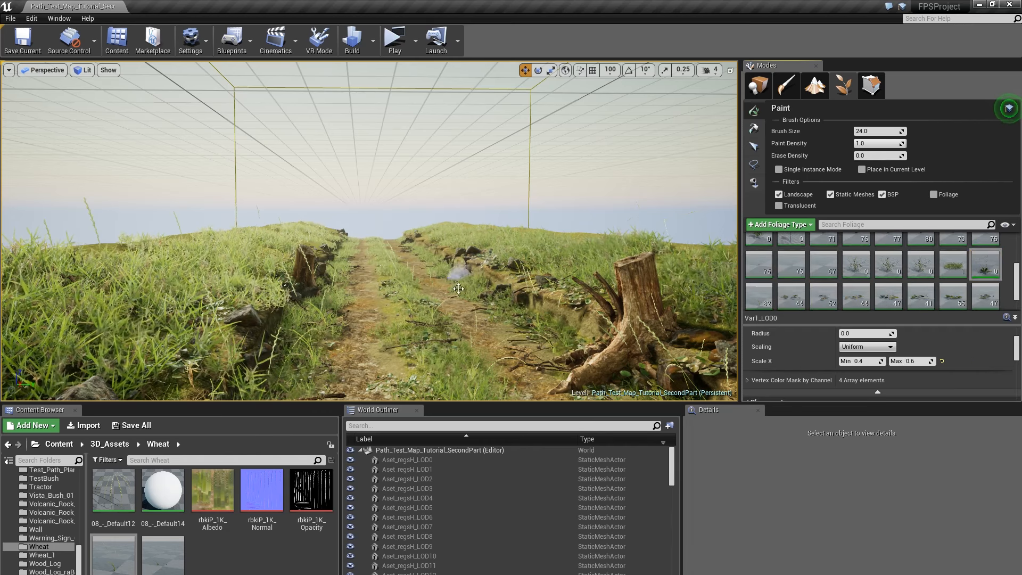
Step: Try out the seed-head plant near the path and stump, setting its X scale to Min 1.2 and Max 1.6
click(476, 340)
right_drag(524, 298, 583, 362)
click(526, 300)
click(558, 256)
right_drag(434, 199, 450, 234)
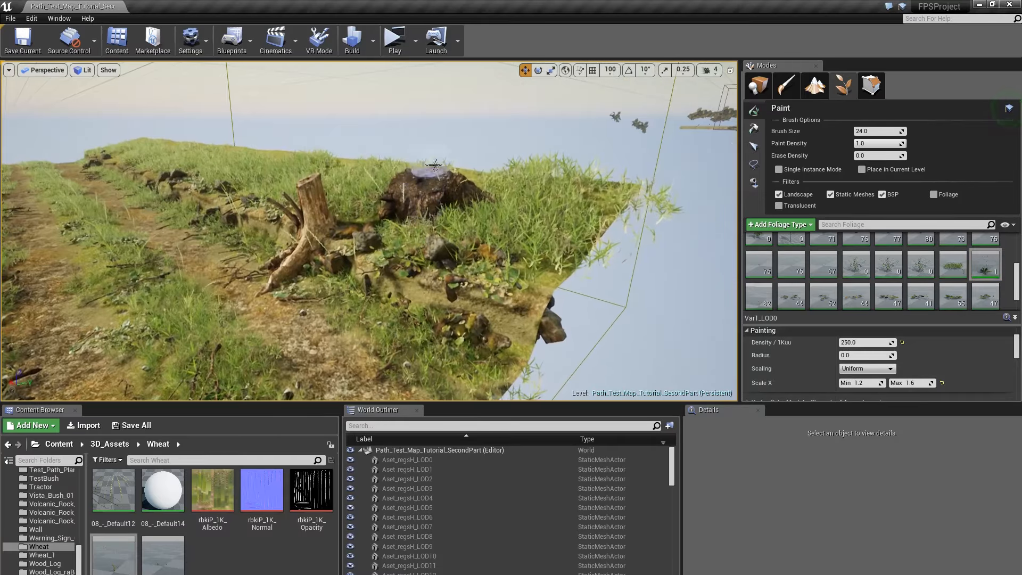
Step: Scatter seed-head plants on the grass behind the dark stump and along the crest of the opposite bank
click(476, 170)
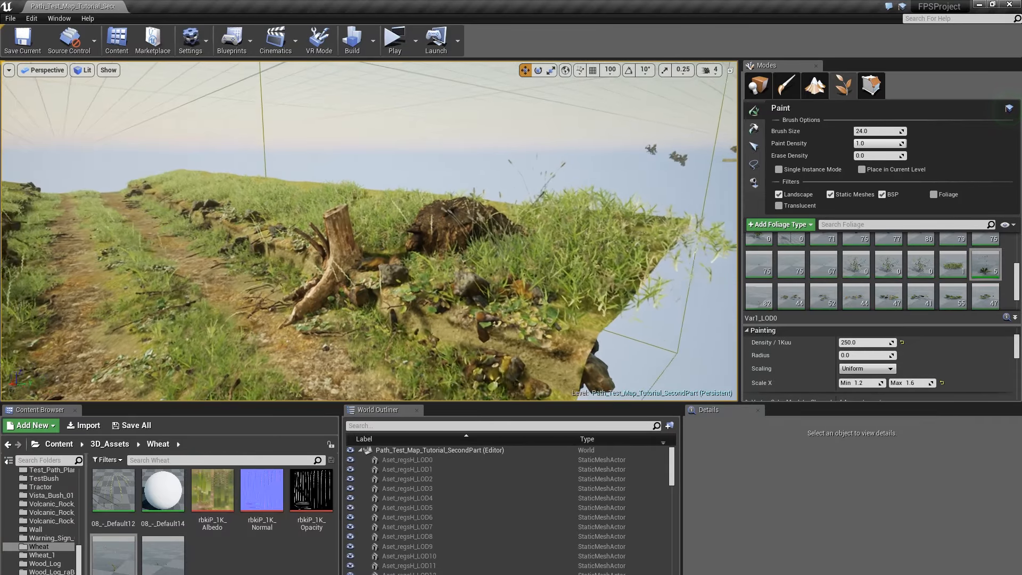
drag(331, 228, 255, 202)
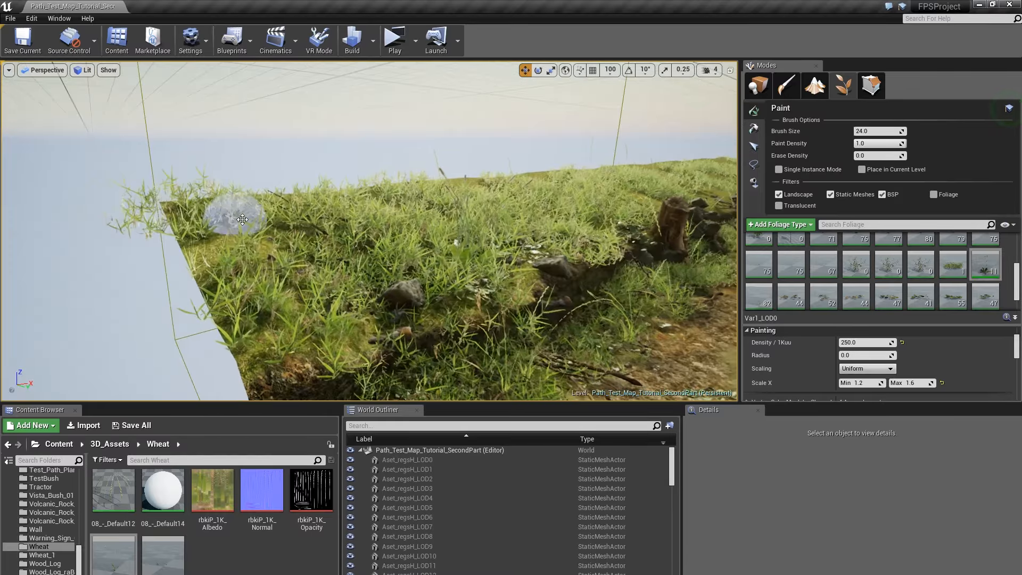
click(273, 209)
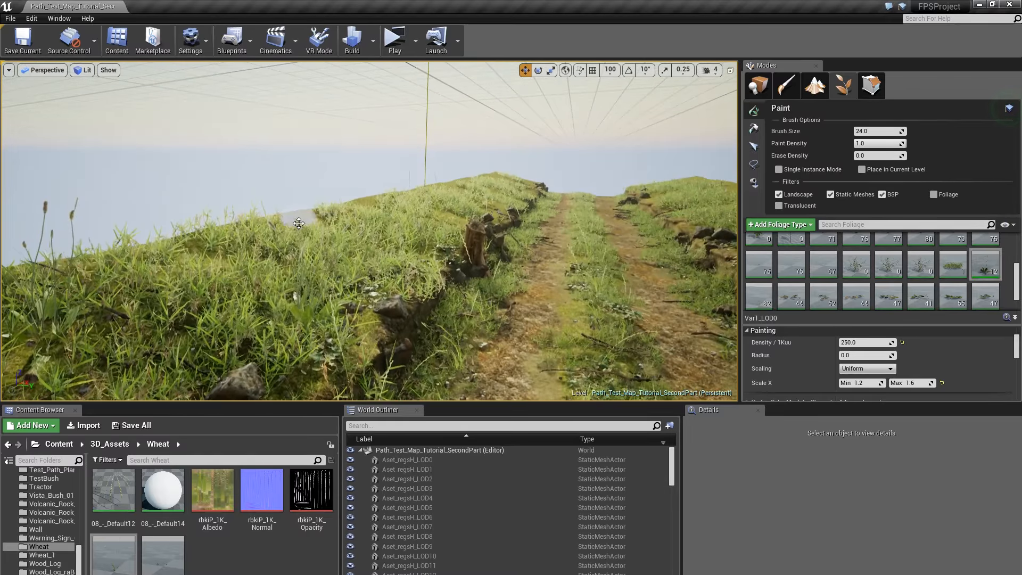
click(306, 215)
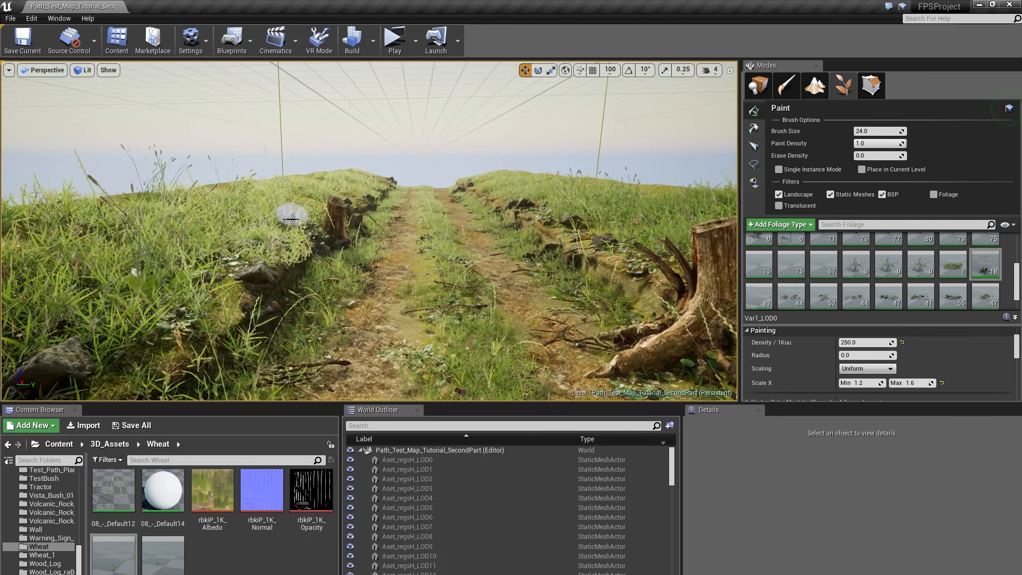
click(311, 192)
click(355, 194)
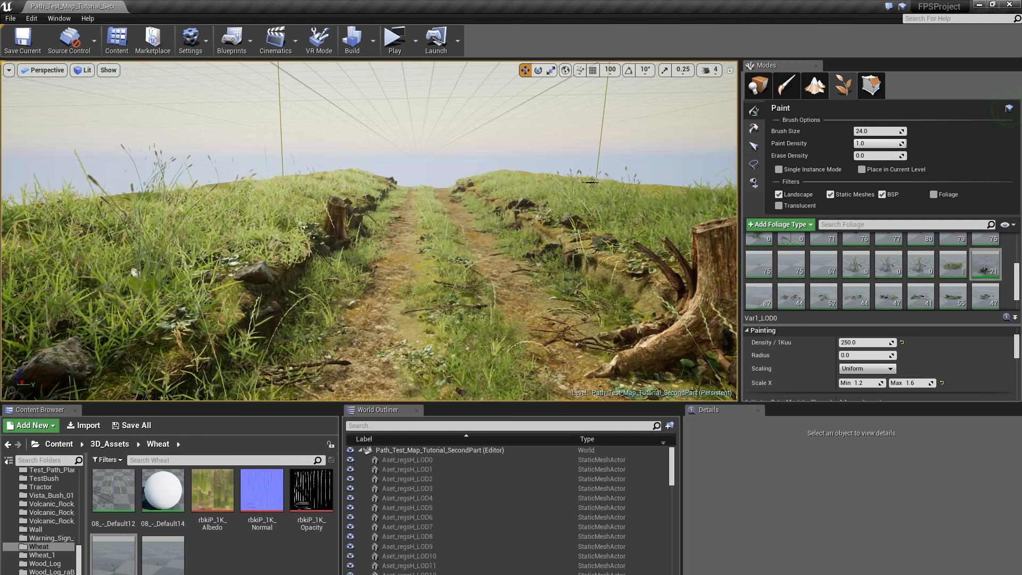
Step: Paint more seed-head plants along the crests of both banks, extending them over the grass opposite the large stump
click(508, 182)
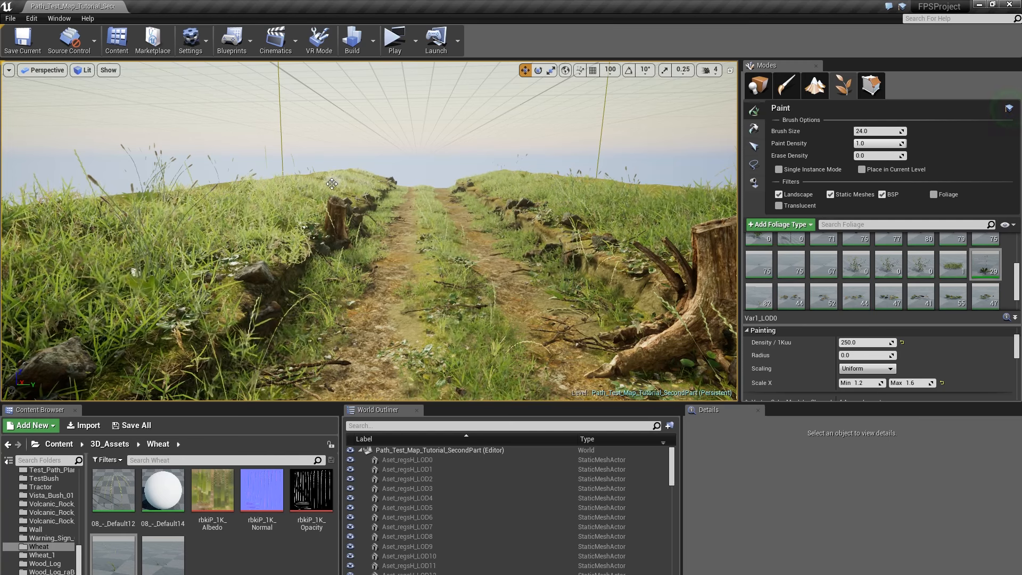
right_drag(562, 211, 582, 205)
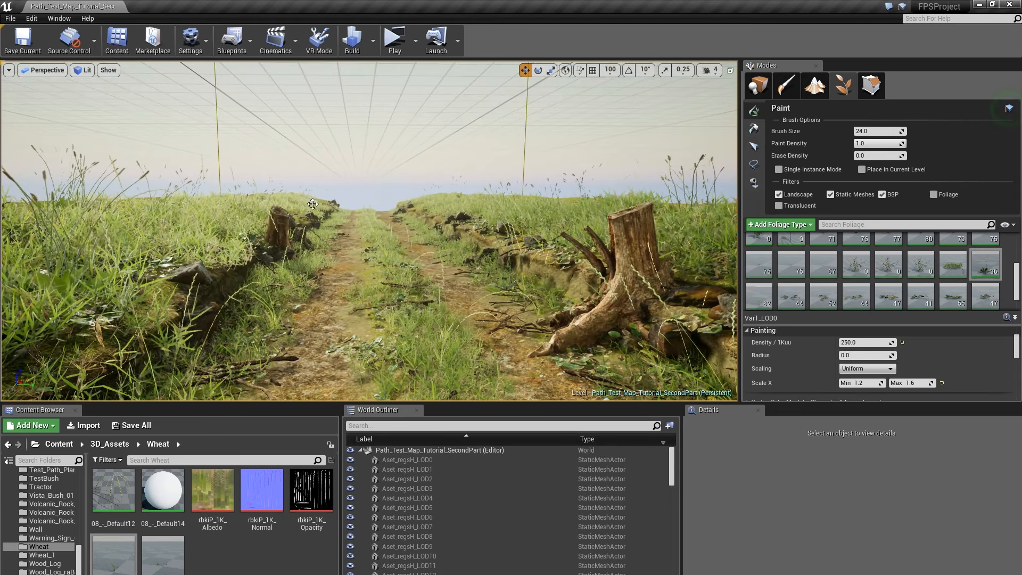
right_drag(139, 211, 149, 216)
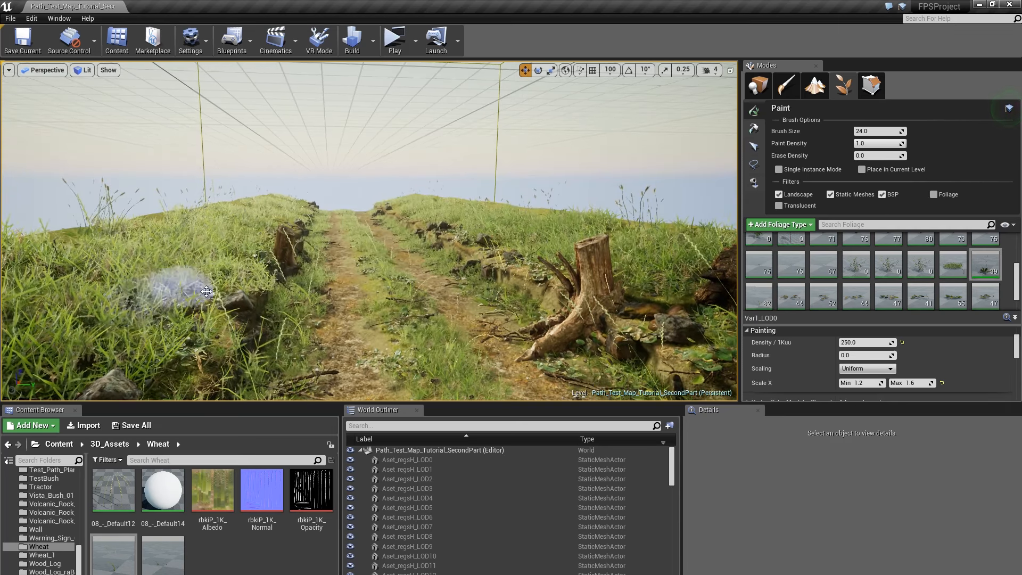
right_drag(256, 250, 228, 255)
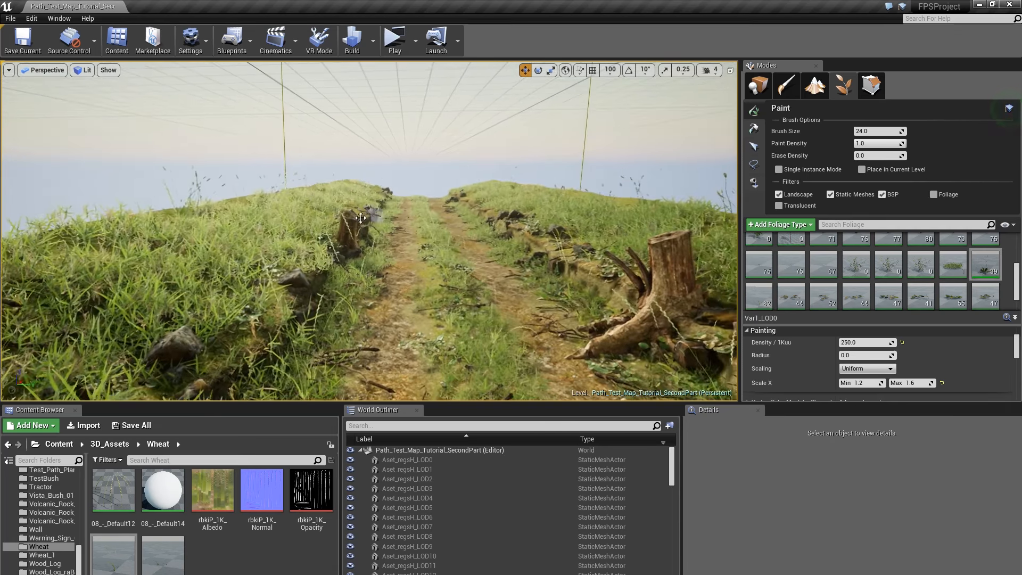
click(114, 236)
key(s)
right_drag(114, 236, 148, 233)
key(w)
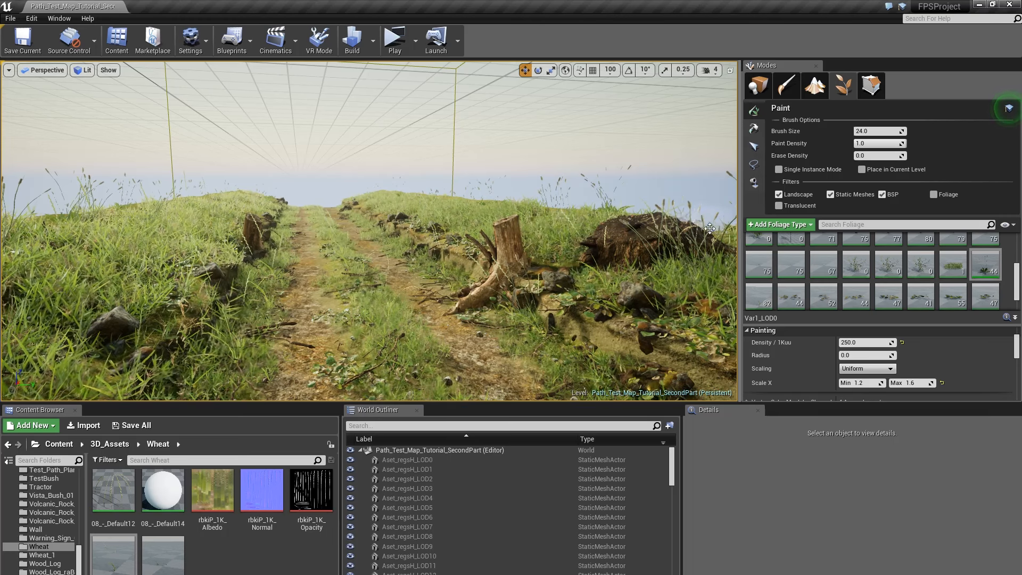
Step: Add a few more seed-head plants at the near end of the bank opposite the large stump and around the dark stump
right_drag(429, 241, 383, 242)
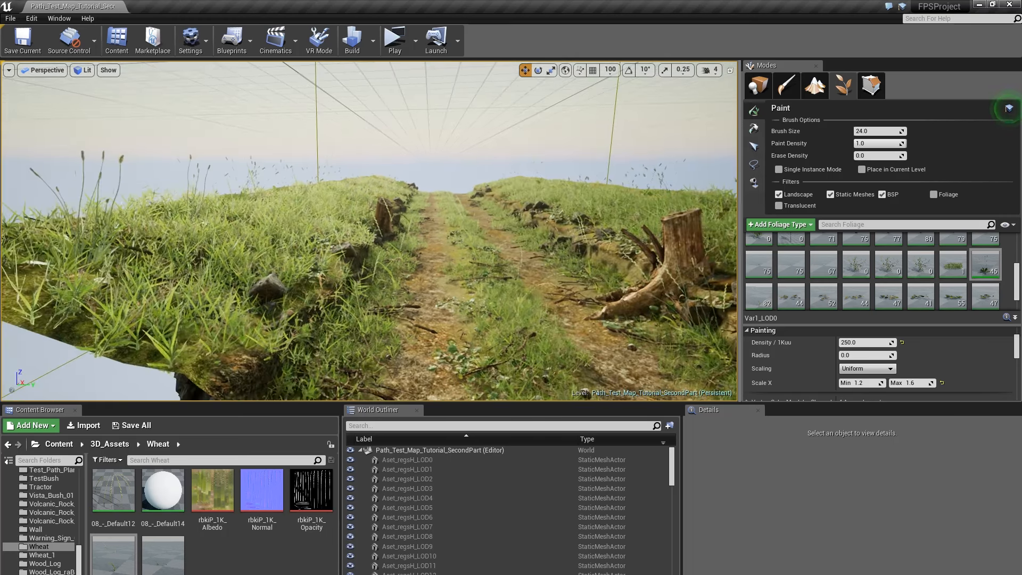
click(137, 220)
right_drag(137, 219, 176, 215)
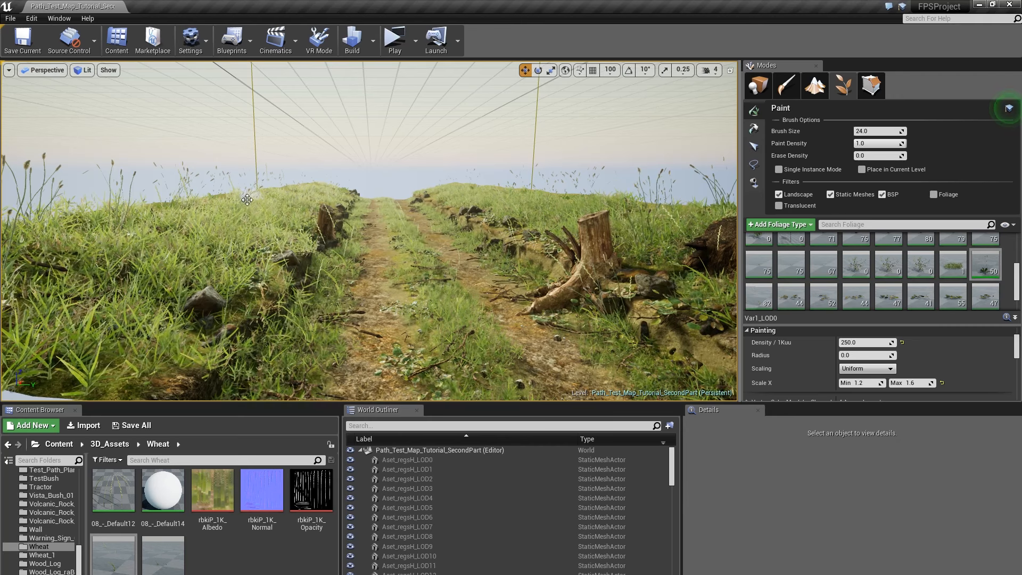
right_drag(382, 247, 426, 243)
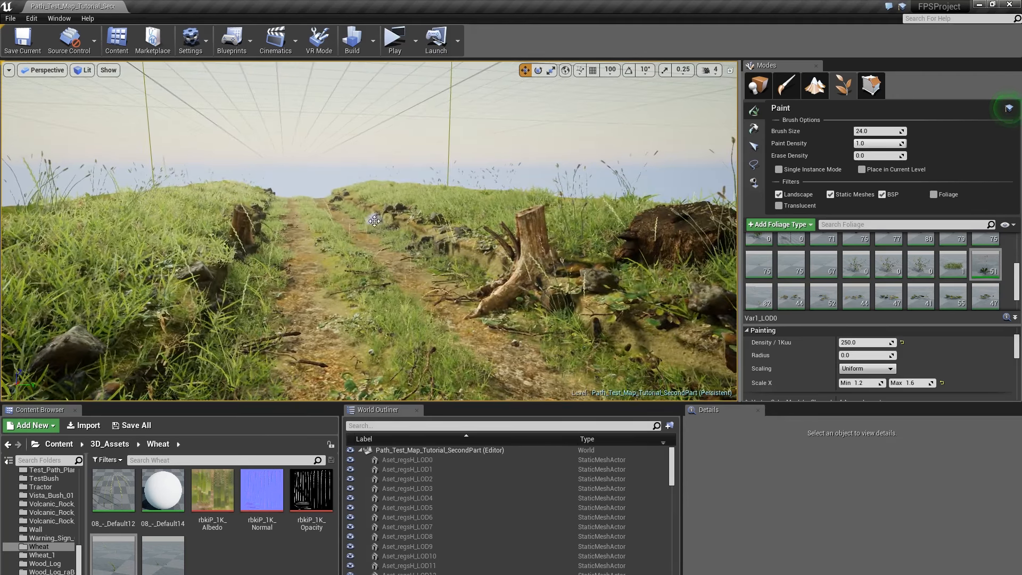
mouse_move(374, 221)
right_down()
mouse_move(365, 222)
mouse_move(394, 222)
right_up()
right_drag(517, 314, 505, 310)
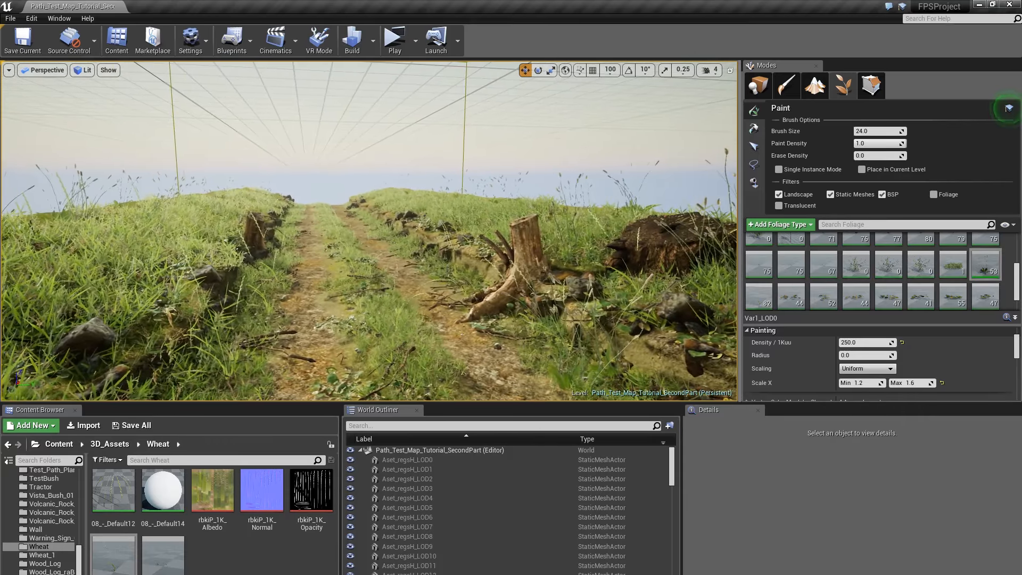
right_drag(346, 301, 339, 313)
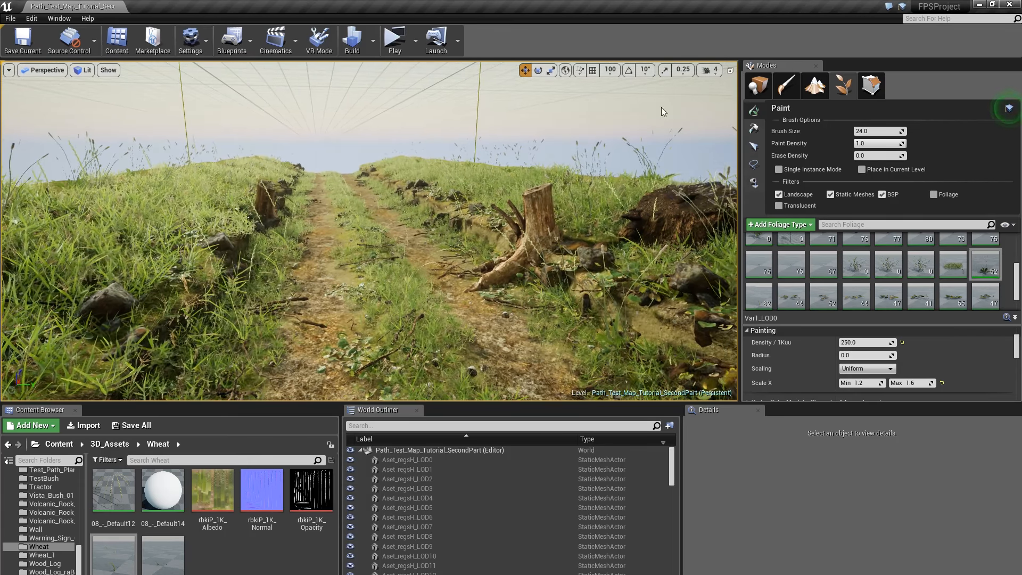
Step: Build the level, close the lighting results log, and check the path with its finished foliage
click(352, 38)
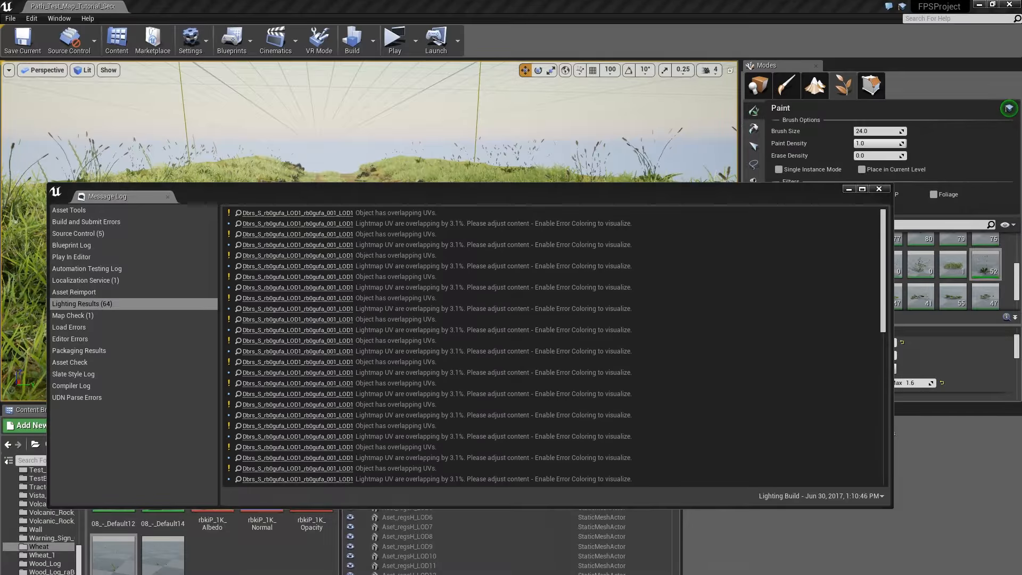
click(880, 190)
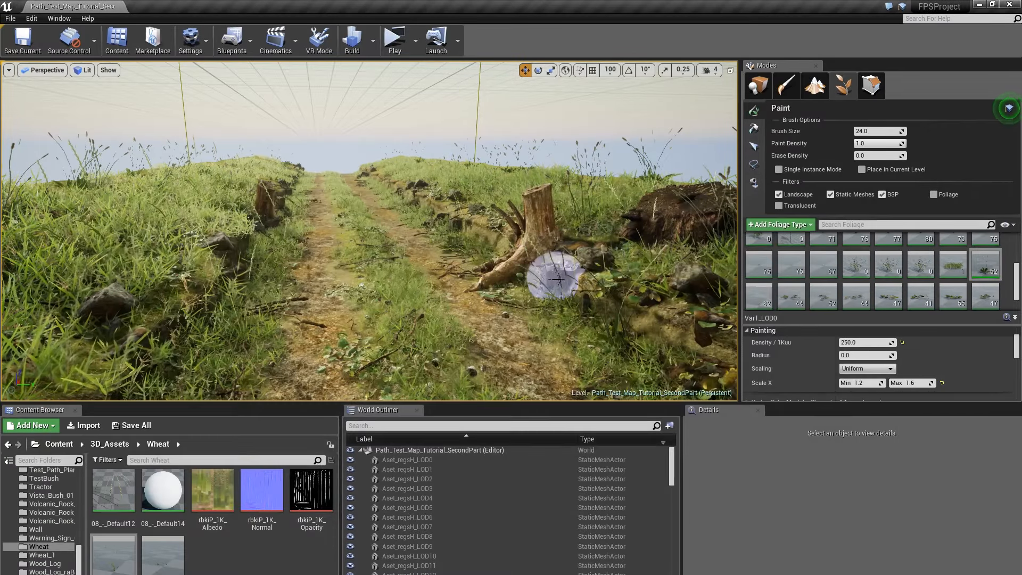
mouse_move(554, 276)
right_down()
mouse_move(538, 256)
mouse_move(561, 268)
right_up()
key(w)
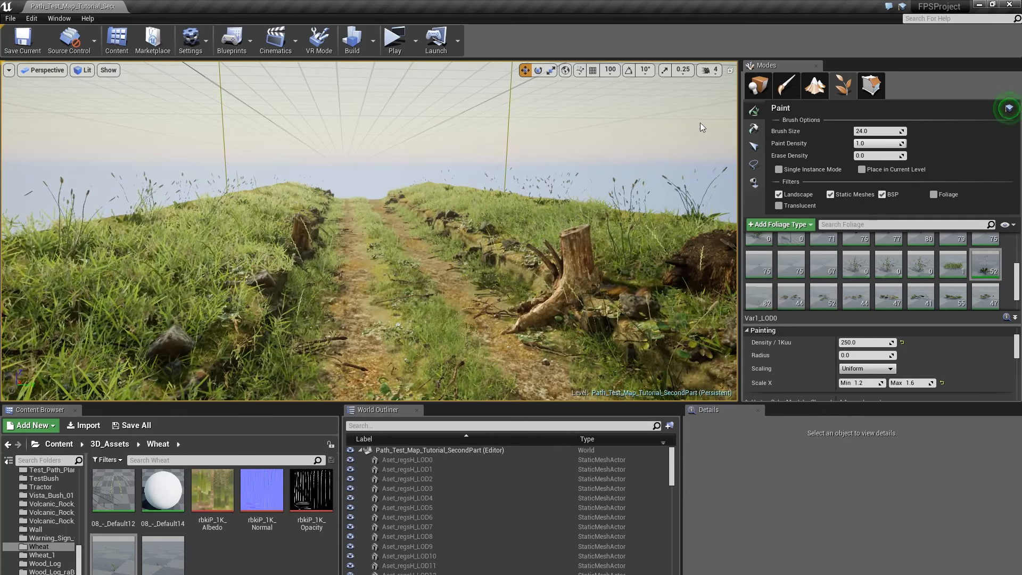
Step: Switch from foliage painting to actor placement mode
click(758, 88)
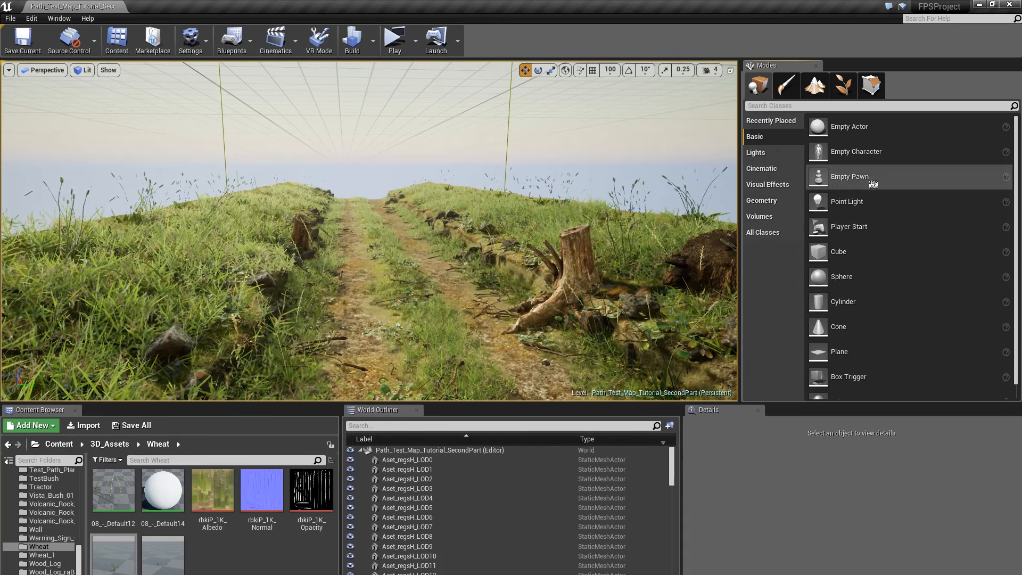
Step: Start a new landscape and set its Z location to -450 so it sits beneath the path scene
click(820, 93)
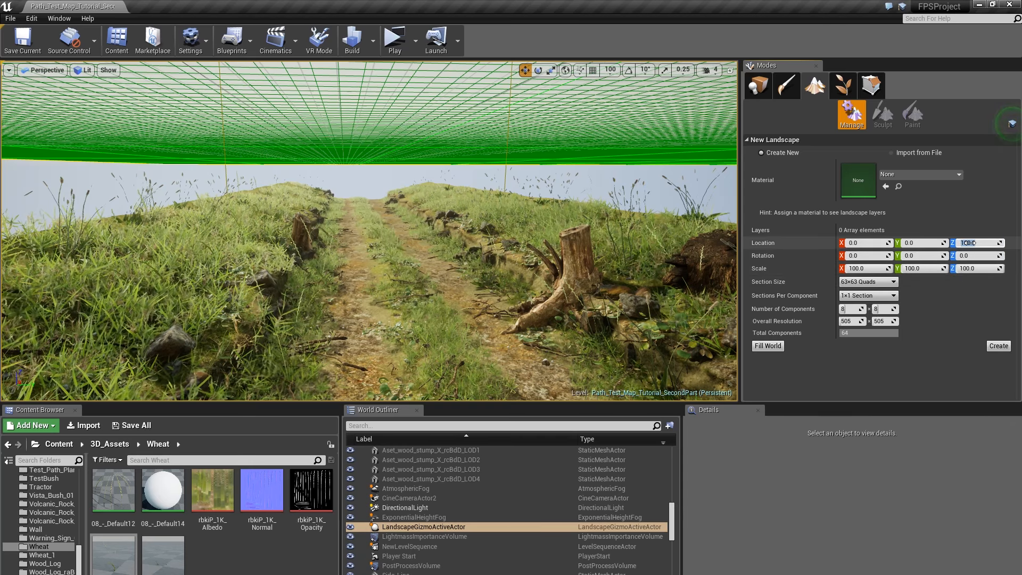
drag(969, 243, 970, 242)
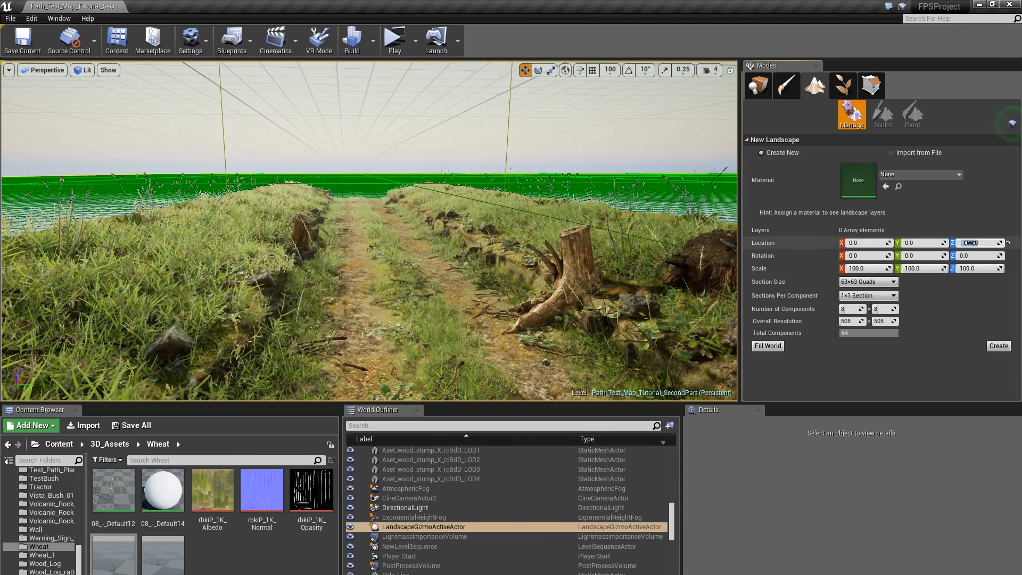
right_drag(307, 173, 287, 153)
key(q)
key(s)
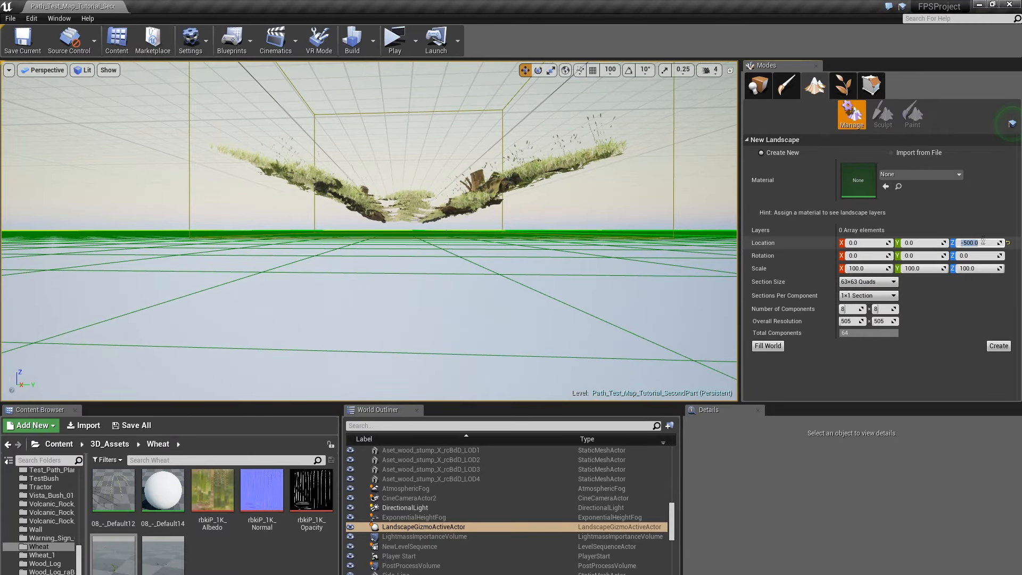
key(Return)
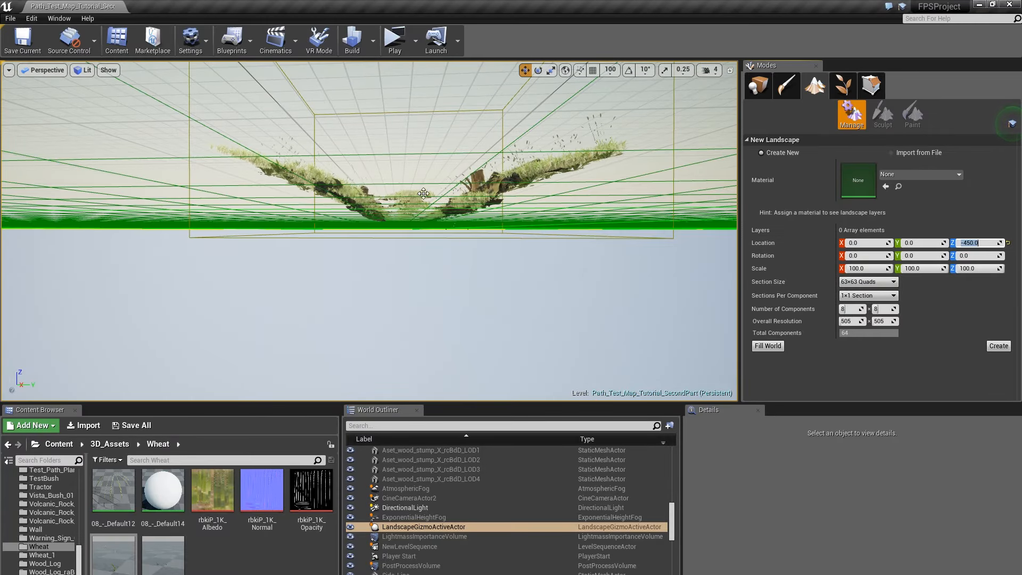
key(e)
right_drag(397, 202, 408, 213)
key(w)
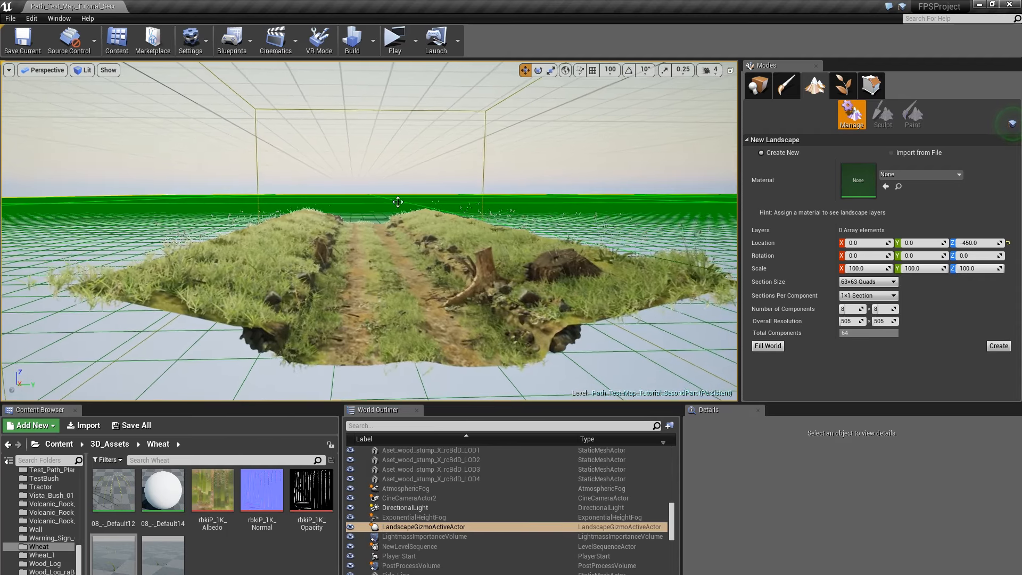
Step: Set the new landscape's section size to 31×31 Quads
click(868, 281)
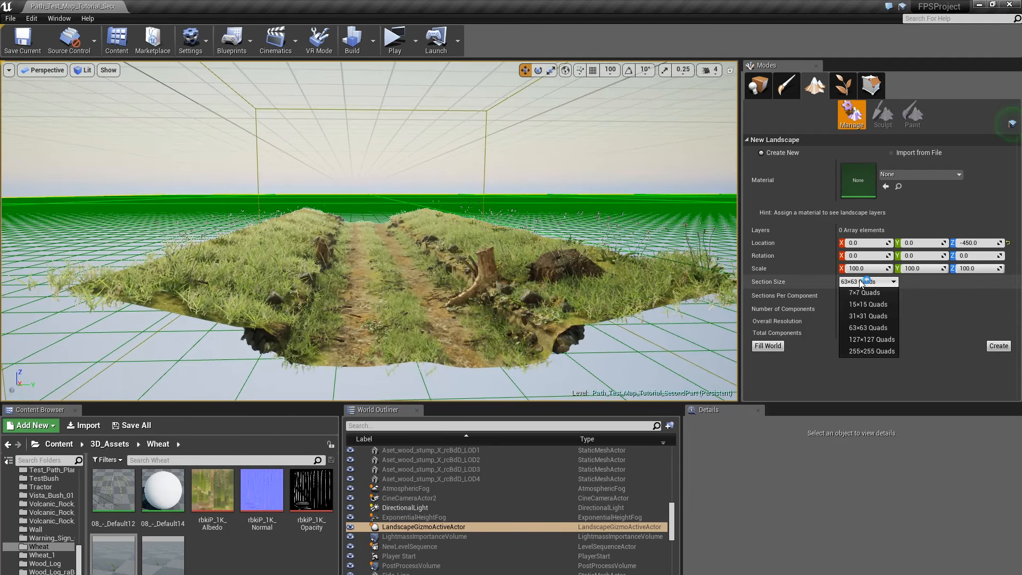
click(876, 321)
key(s)
key(e)
right_drag(418, 212, 417, 230)
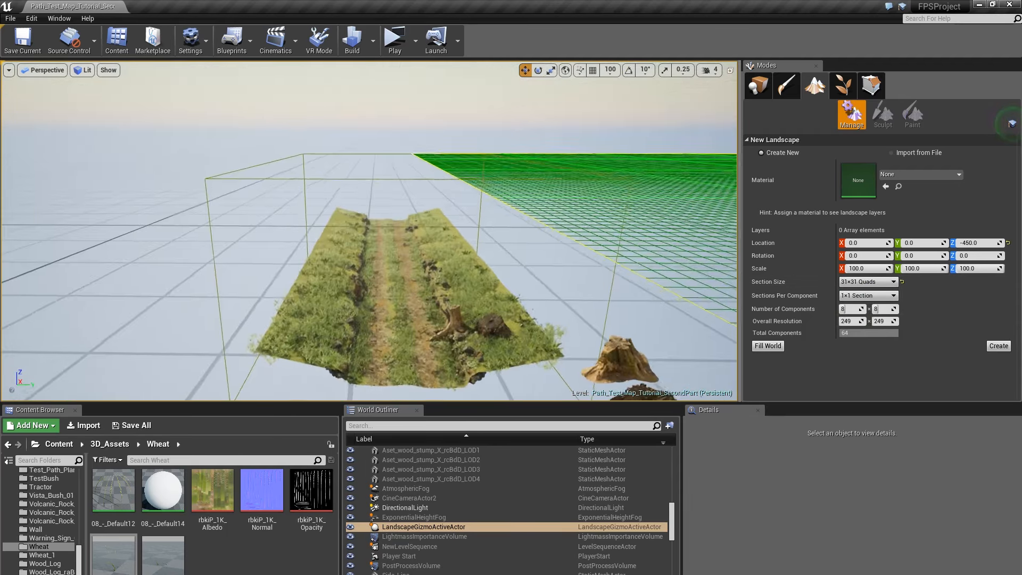
Step: Move the landscape preview along Y to about -13662 so it surrounds the path scene
key(s)
key(e)
right_drag(636, 143, 640, 155)
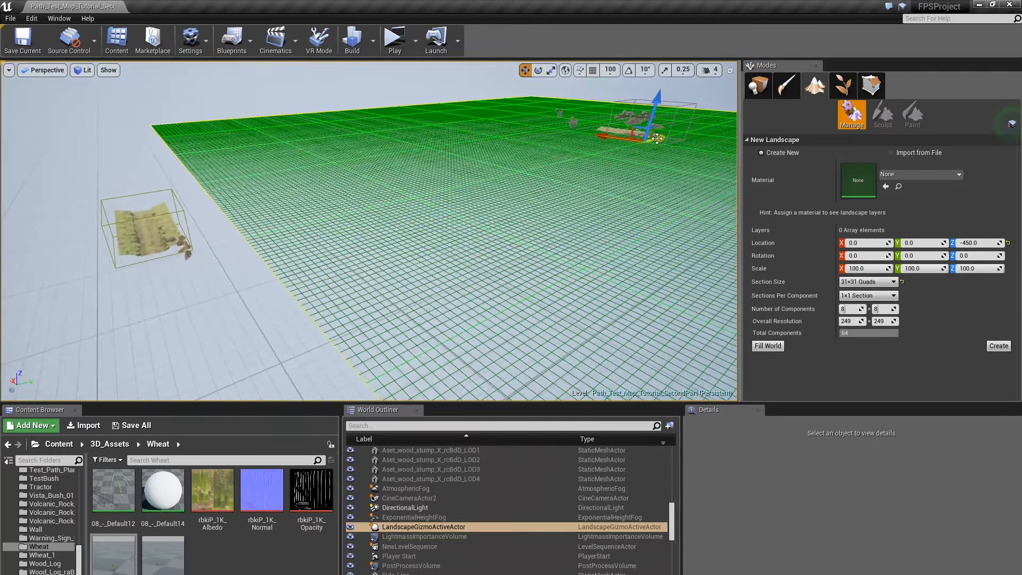
drag(657, 138, 607, 162)
Step: Move the landscape preview along X to about 3434 to centre it around the path
key(w)
right_drag(295, 224, 255, 211)
key(d)
key(s)
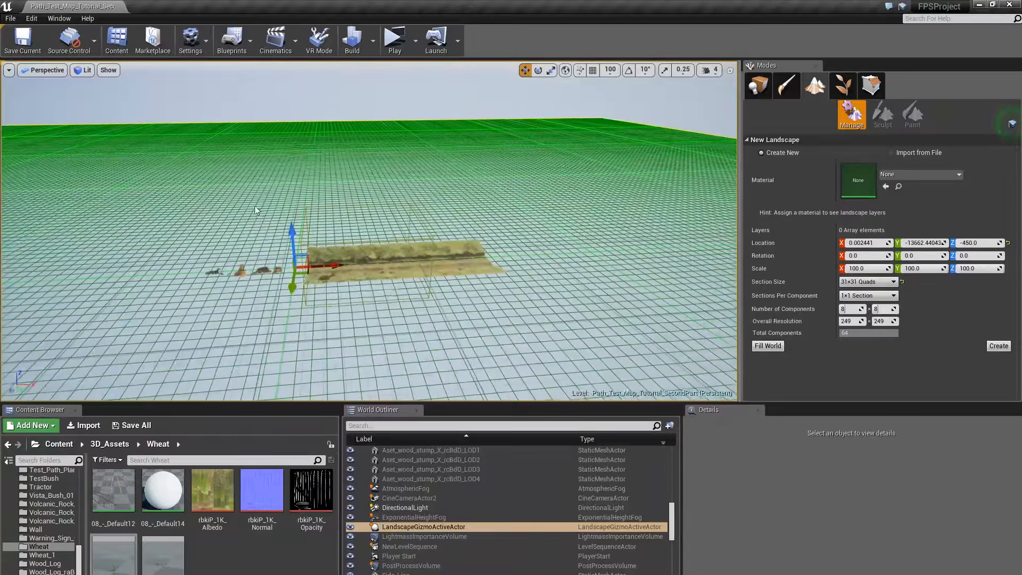
drag(328, 266, 596, 251)
right_drag(596, 250, 686, 234)
key(w)
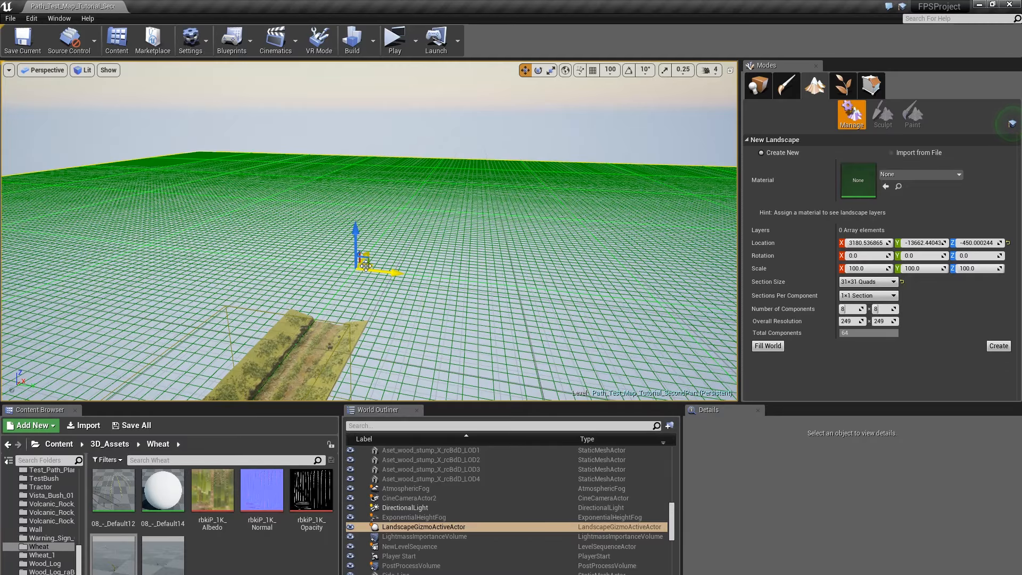
right_drag(513, 222, 564, 240)
key(s)
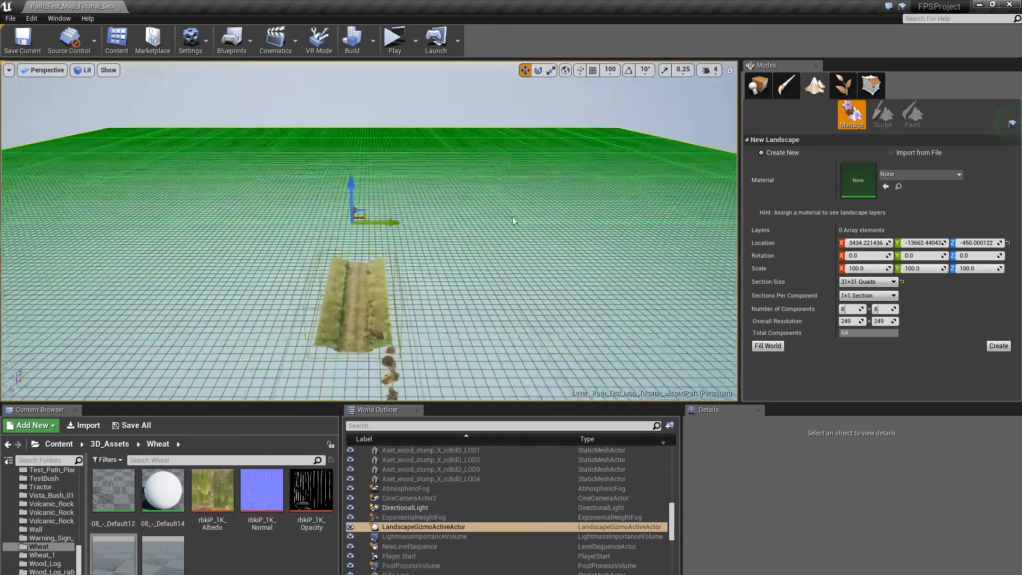
Step: Adjust the preview's Y location to about -13672 and create the landscape
key(w)
right_drag(386, 217, 389, 196)
key(w)
key(w)
key(d)
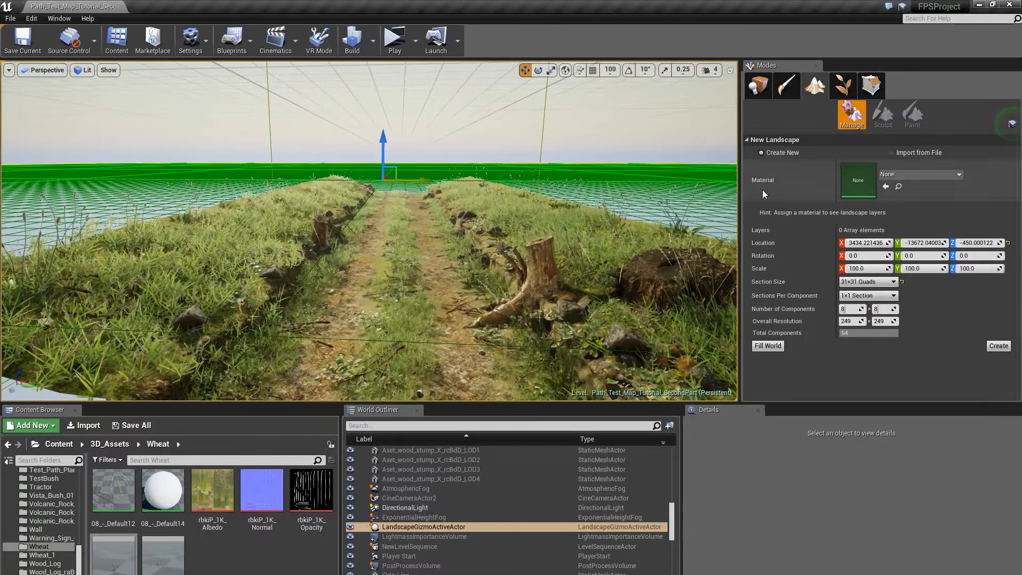
click(999, 346)
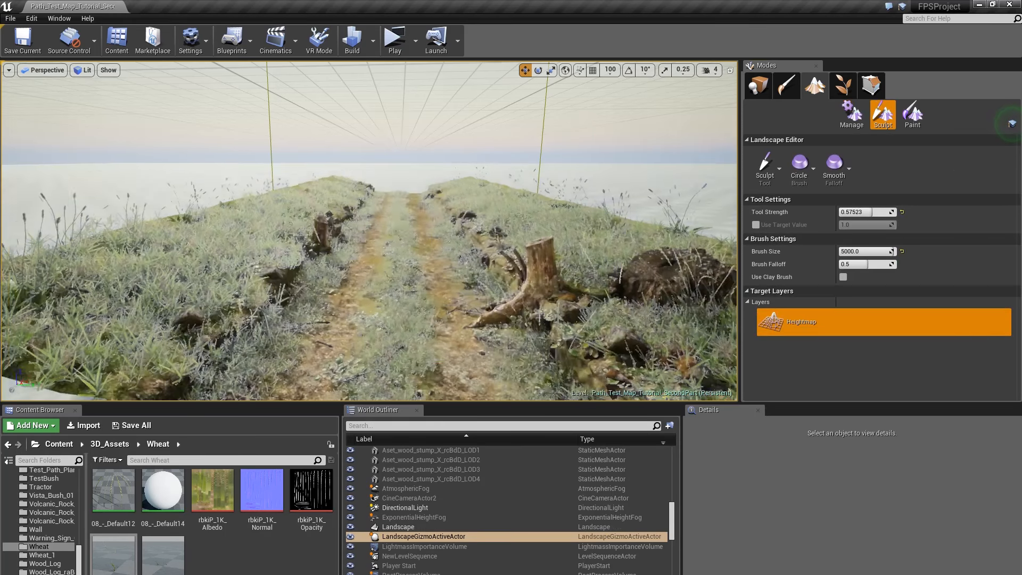
Step: Set the landscape Sculpt tool's brush size to 3500
scroll(382, 204, down, 3)
scroll(382, 205, down, 8)
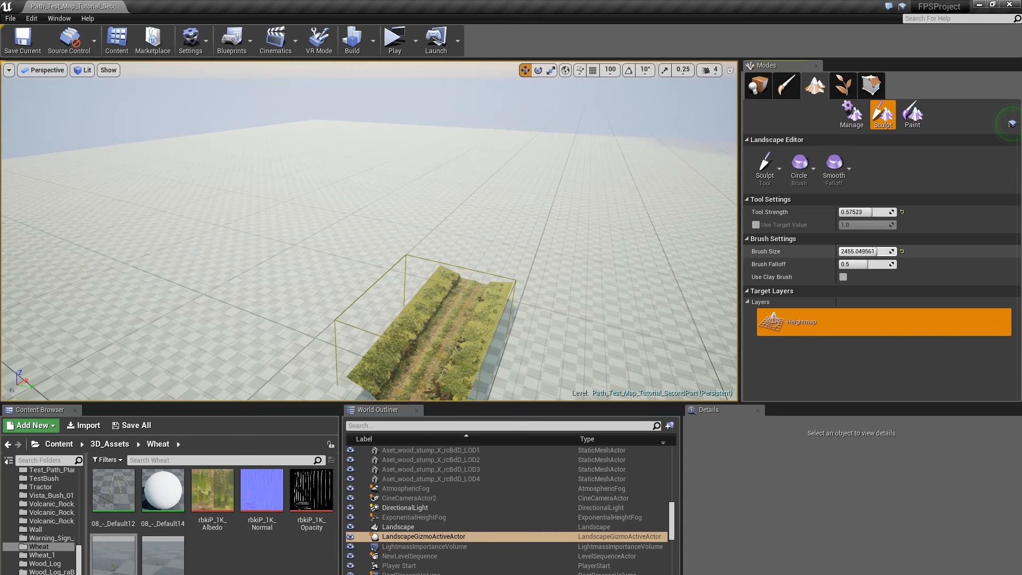
drag(877, 251, 876, 252)
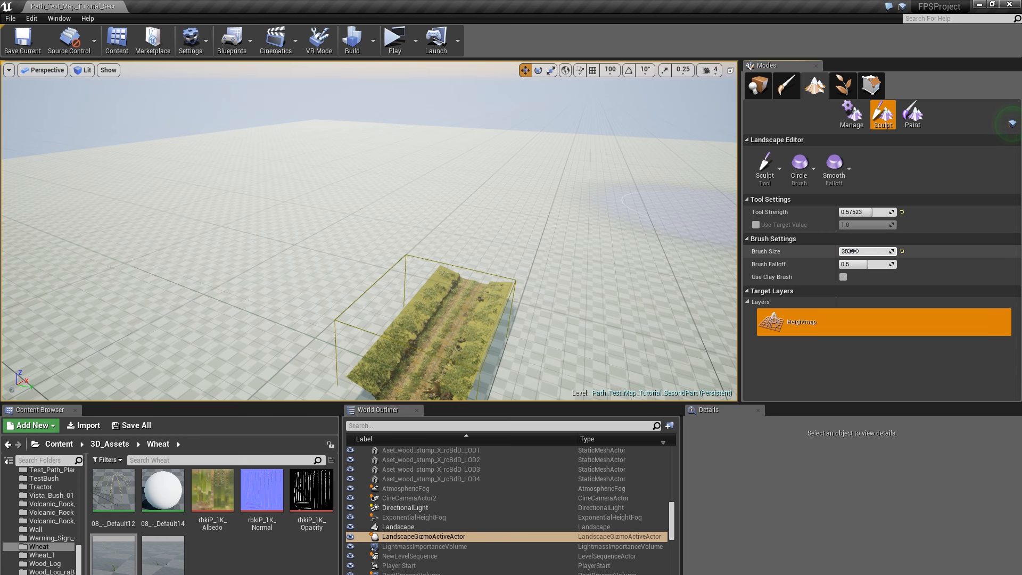
key(Return)
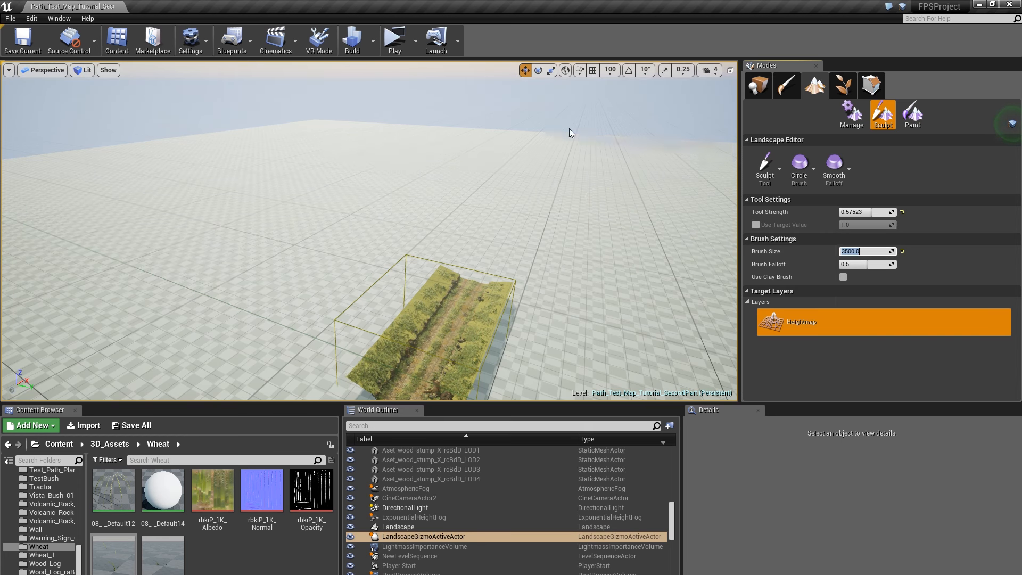
Step: Sculpt raised hills along the far edge of the landscape beyond the path
mouse_move(571, 133)
right_down()
mouse_move(405, 144)
mouse_move(329, 162)
right_up()
mouse_move(328, 162)
mouse_down()
mouse_move(452, 133)
mouse_move(564, 128)
mouse_up()
right_drag(564, 128, 419, 189)
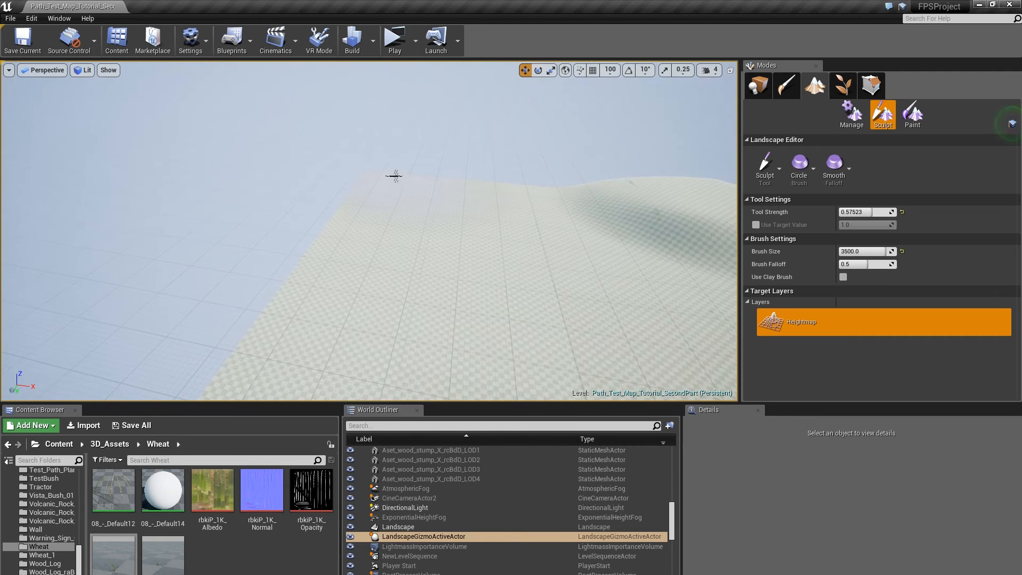
drag(395, 176, 679, 187)
mouse_move(678, 188)
right_down()
mouse_move(713, 190)
mouse_move(417, 181)
right_up()
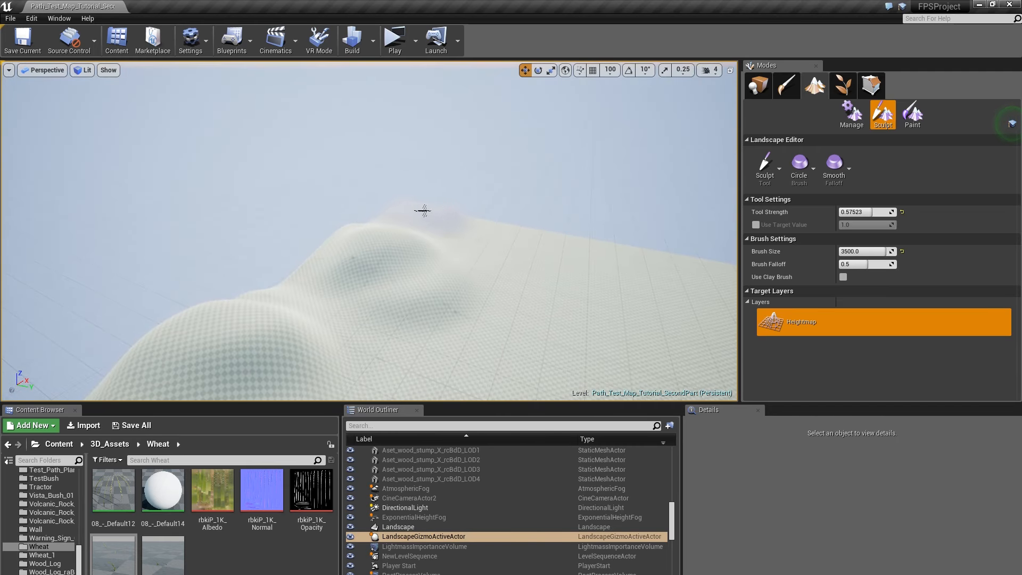
Step: Build the hills up into a continuous, uneven ridge with repeated Sculpt strokes
drag(336, 261, 500, 234)
right_drag(499, 235, 498, 231)
mouse_move(499, 230)
mouse_down()
mouse_move(450, 203)
mouse_move(395, 229)
mouse_move(351, 287)
mouse_move(479, 267)
mouse_up()
right_drag(479, 266, 601, 271)
mouse_move(351, 298)
mouse_down()
mouse_move(257, 353)
mouse_move(447, 265)
mouse_up()
drag(527, 192, 418, 163)
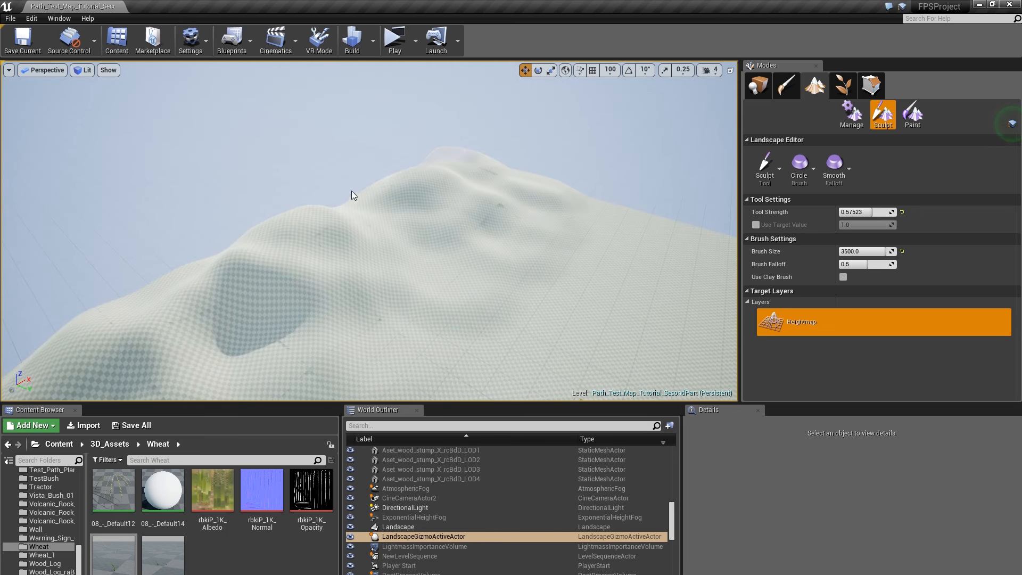
Step: Raise the outer edge of the ridge beside the path into taller, steeper hills
right_drag(359, 190, 309, 258)
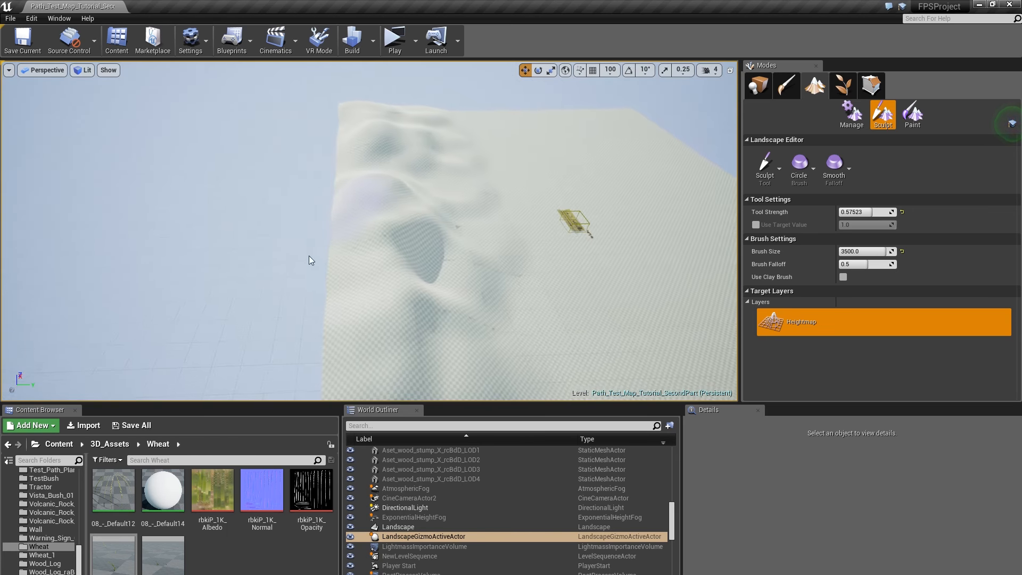
mouse_move(336, 283)
mouse_down()
mouse_move(321, 358)
mouse_move(335, 155)
mouse_up()
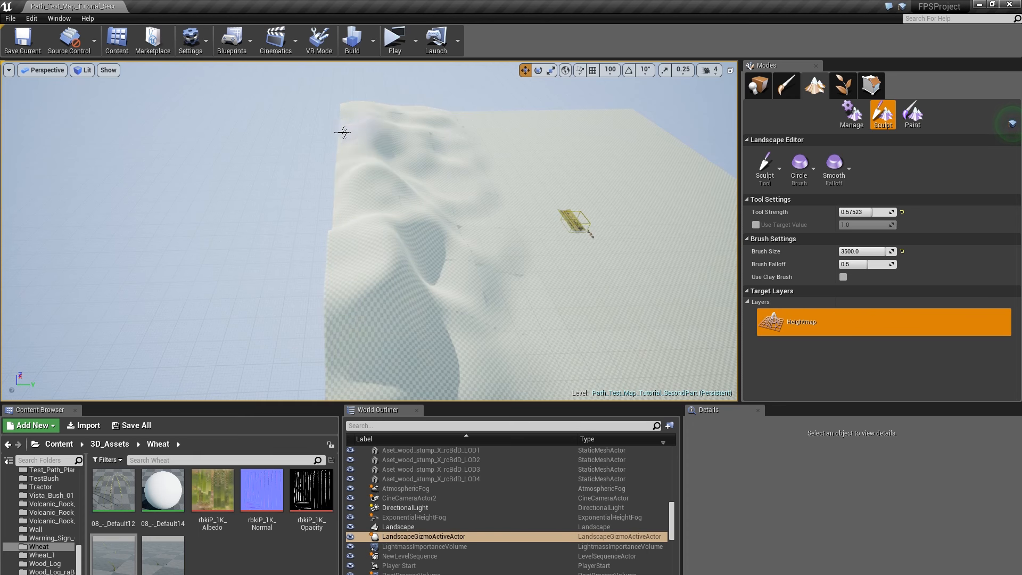
mouse_move(395, 110)
right_down()
mouse_move(324, 167)
mouse_move(266, 162)
right_up()
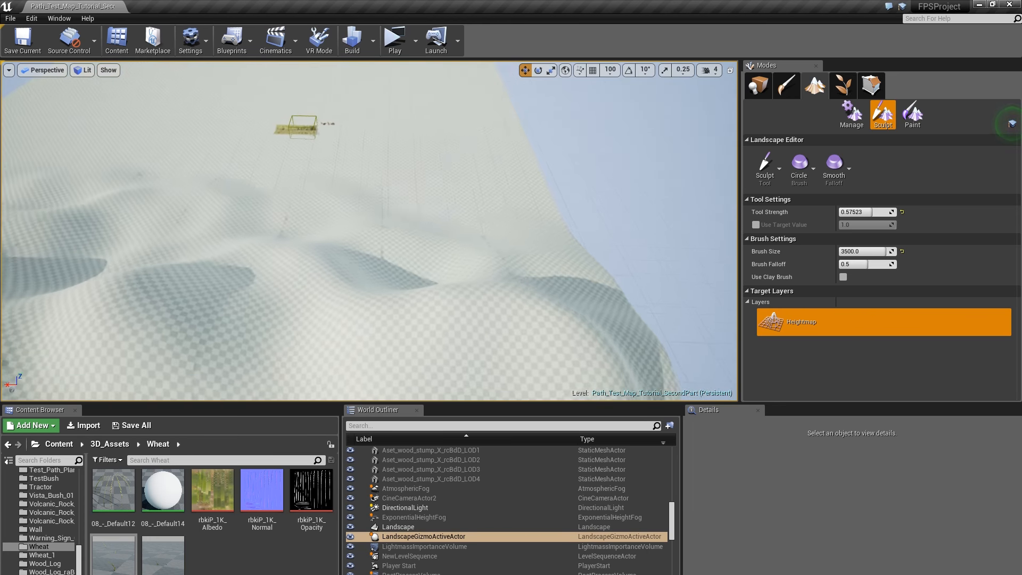
right_drag(471, 205, 330, 211)
mouse_move(247, 262)
mouse_down()
mouse_move(269, 208)
mouse_move(240, 169)
mouse_up()
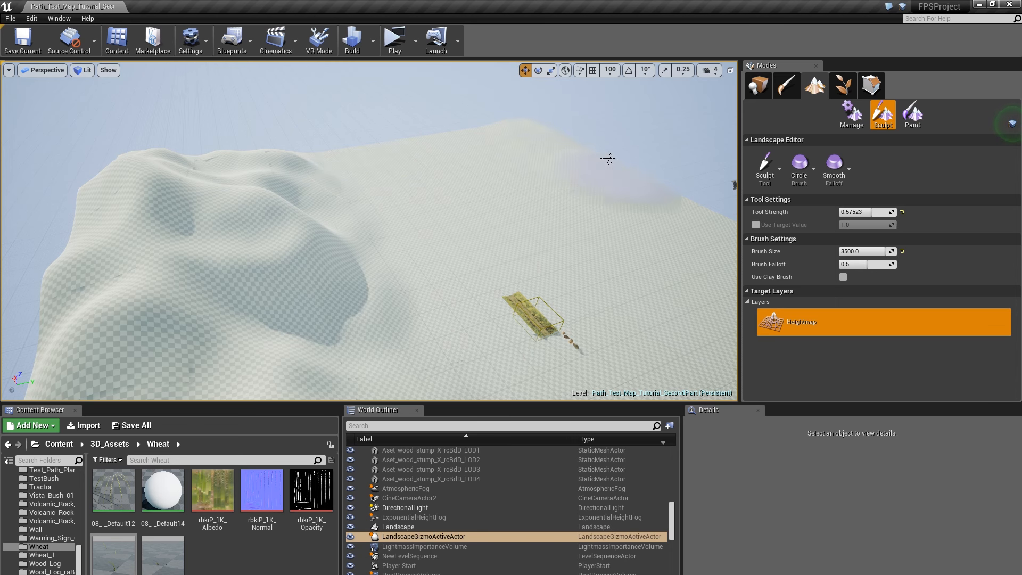
Step: Sculpt hills along the remaining flat outer edges on the other sides of the path scene
right_drag(567, 143, 429, 128)
right_drag(595, 145, 359, 126)
right_drag(410, 91, 317, 180)
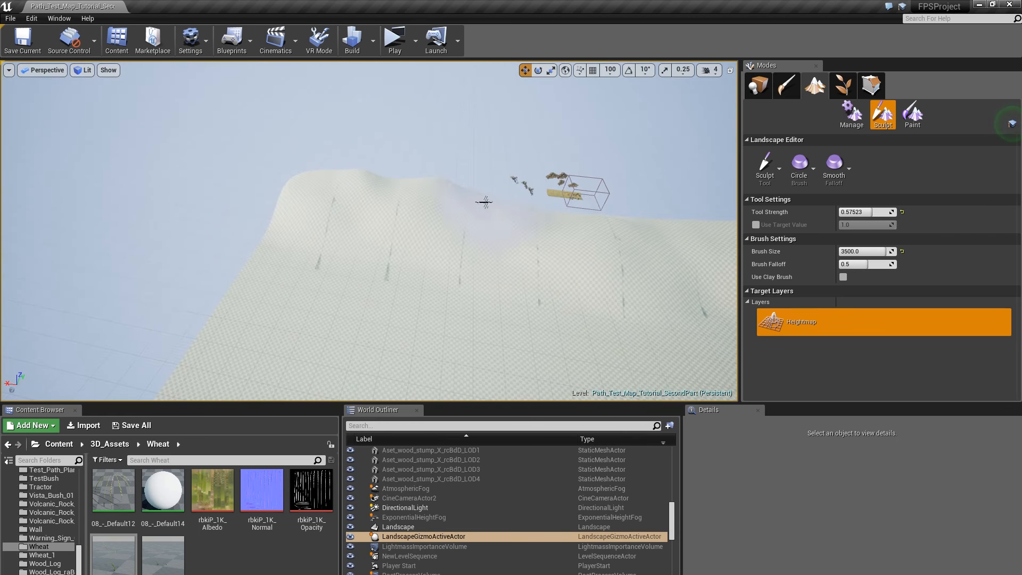
right_drag(667, 211, 401, 274)
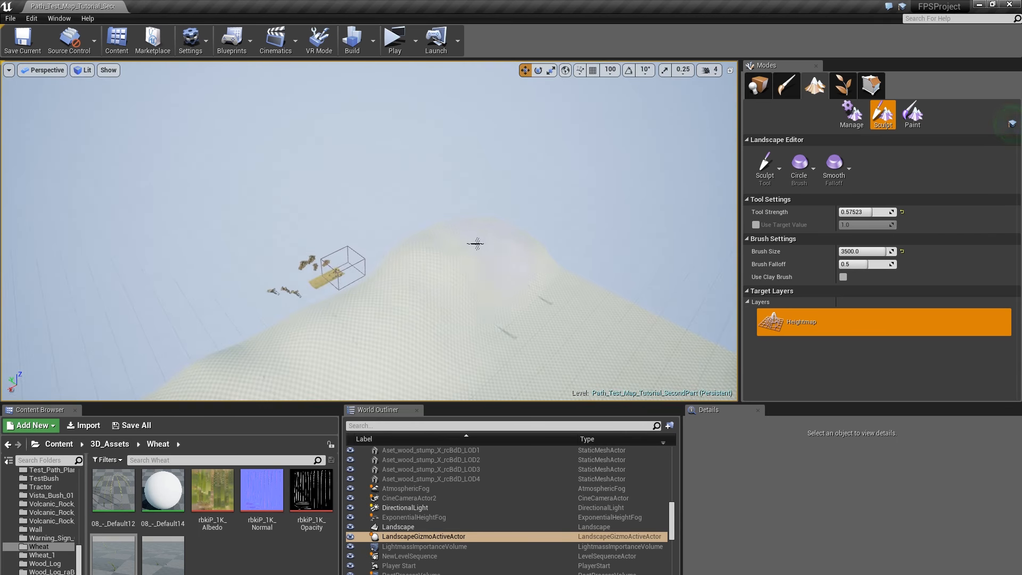
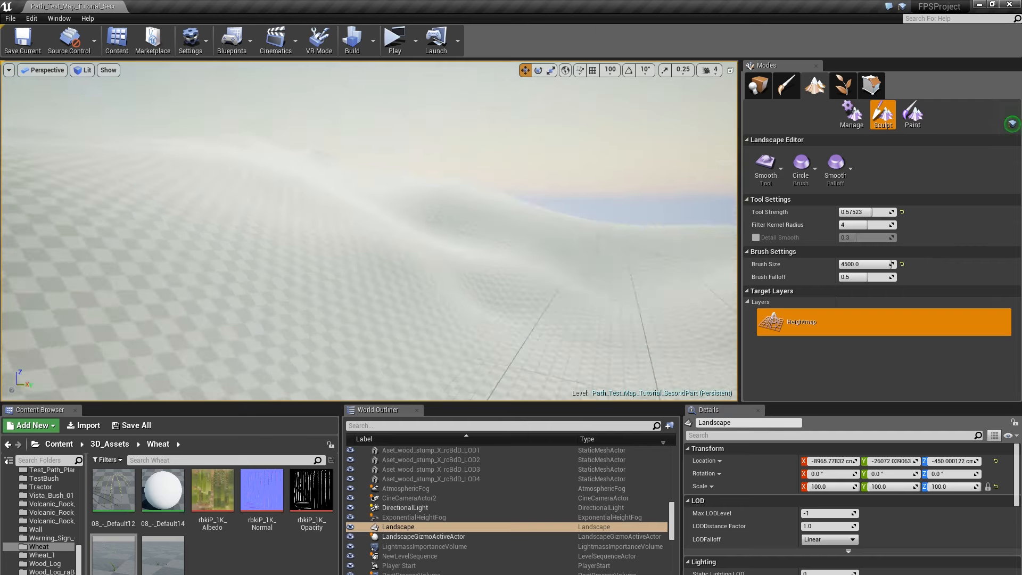
Step: Switch to Place mode and lower the whole landscape to a Z location of about -1021
click(751, 94)
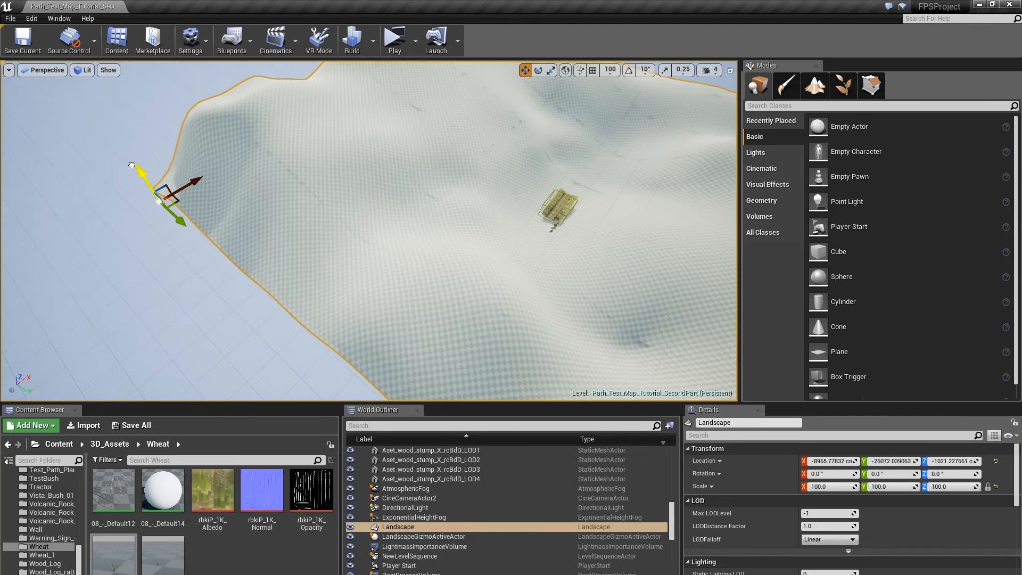
key(f)
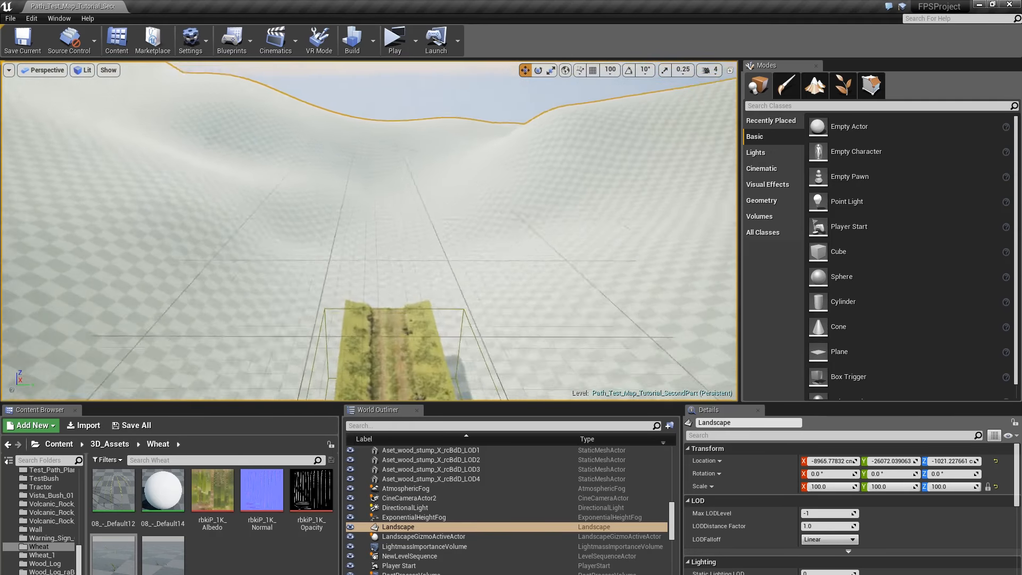
mouse_move(369, 230)
right_down()
mouse_move(380, 211)
mouse_move(324, 216)
mouse_move(368, 216)
right_up()
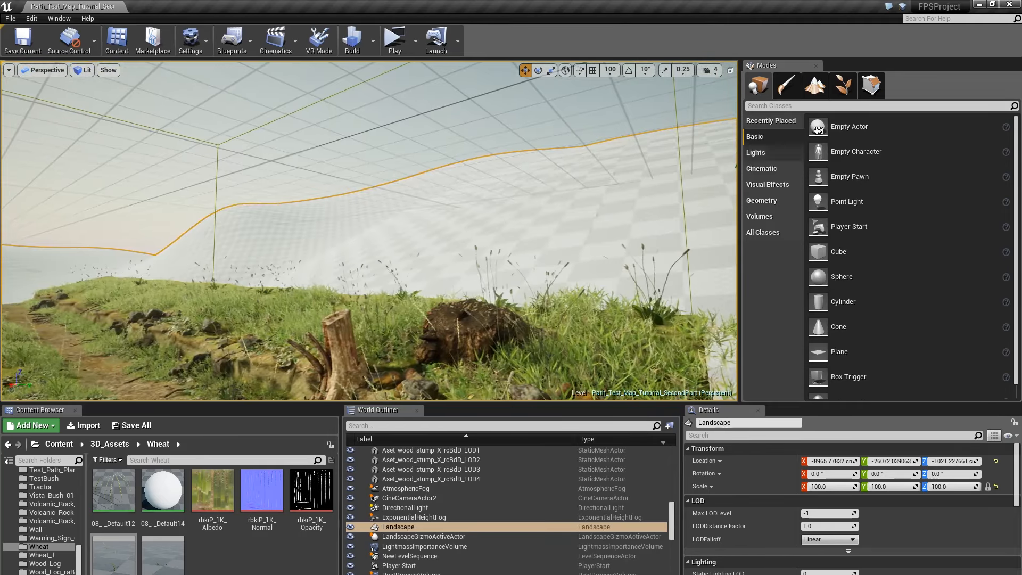
Step: Return to landscape sculpting and examine the shape of the hills surrounding the path
click(815, 85)
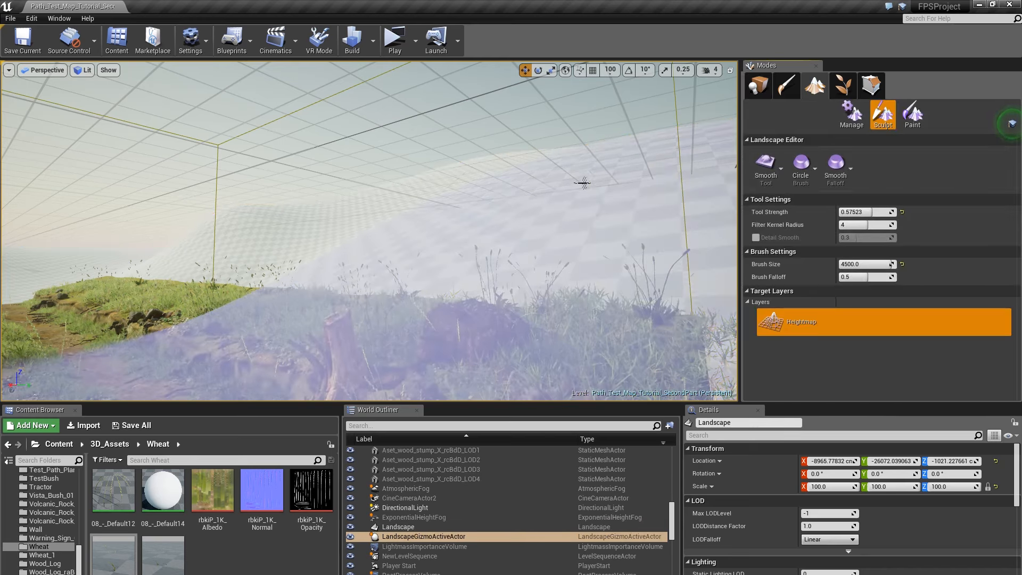
right_drag(369, 230, 405, 255)
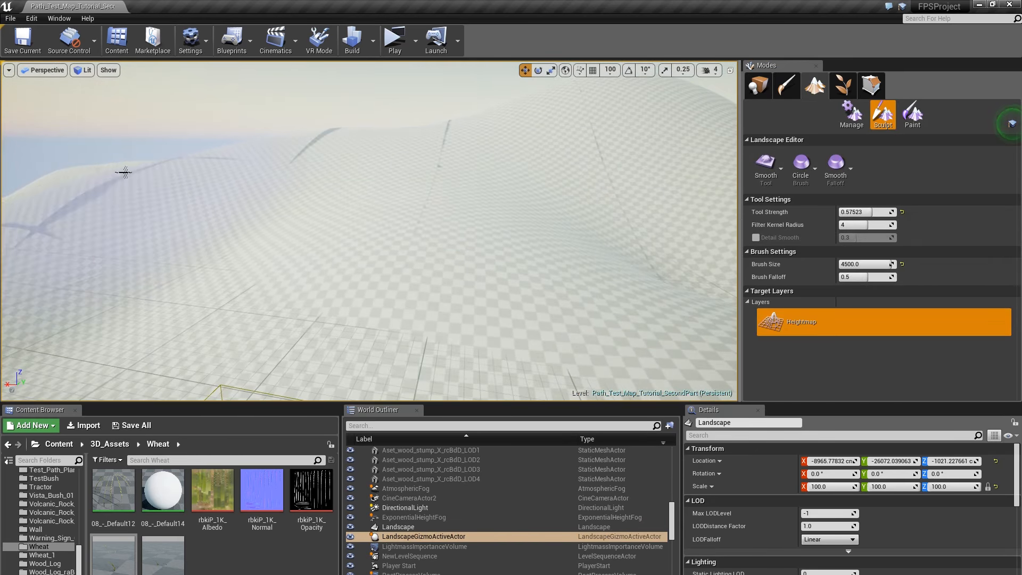
right_drag(424, 155, 458, 181)
right_drag(312, 209, 320, 229)
right_drag(472, 181, 475, 174)
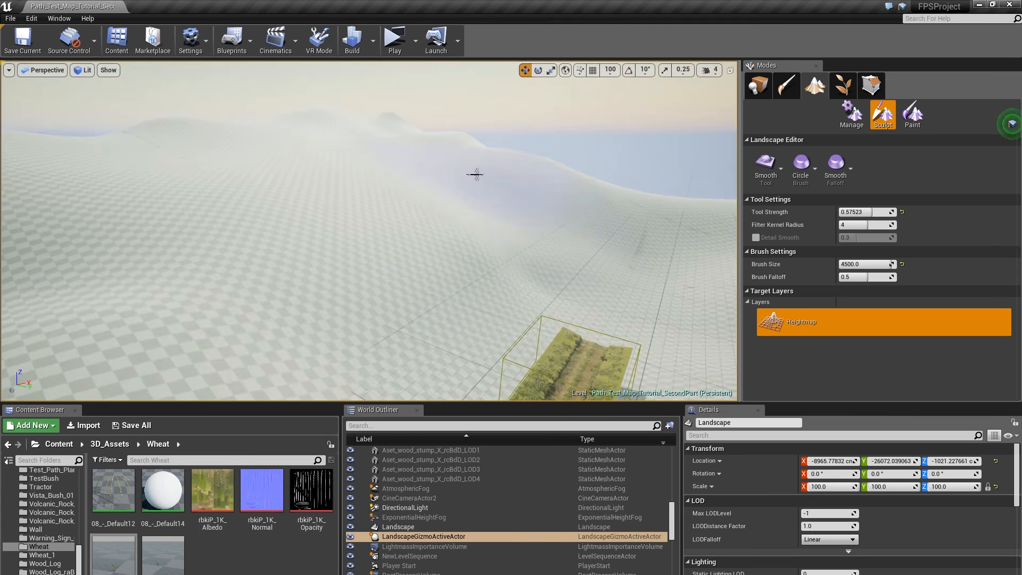
right_drag(371, 113, 697, 90)
Step: Return to Place mode and select the ground plane mesh in the middle of the dirt path
click(758, 85)
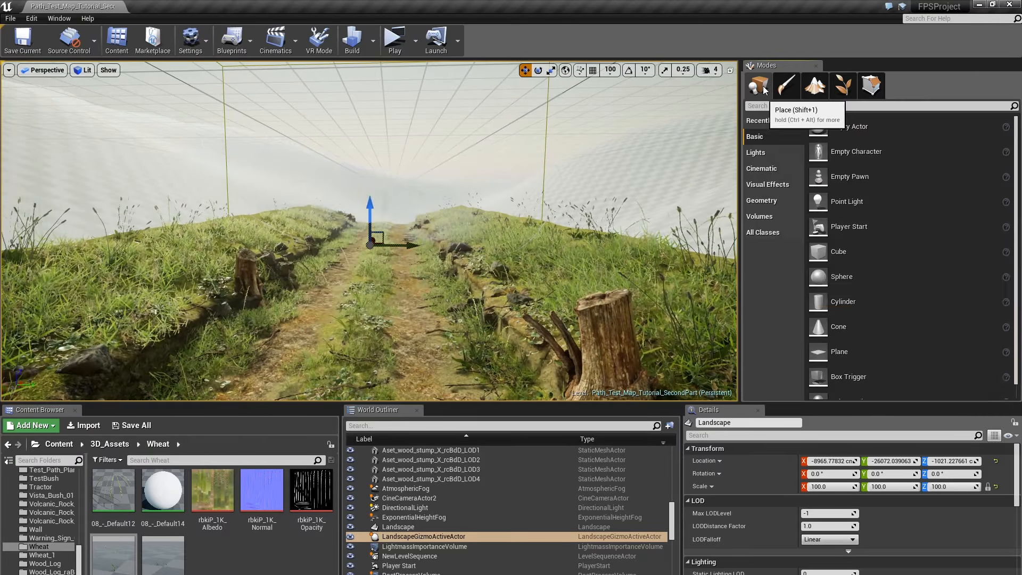
right_drag(616, 112, 644, 114)
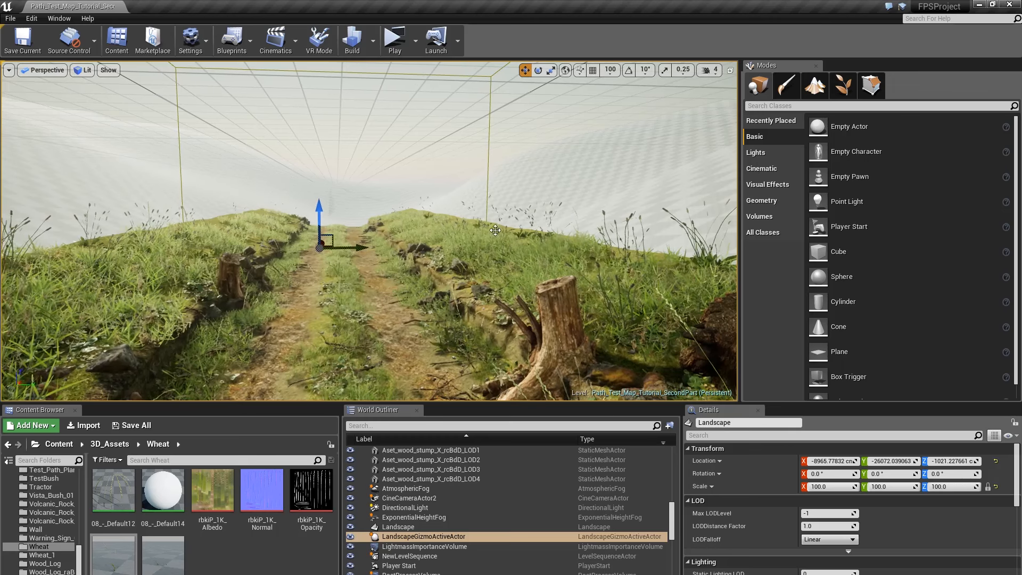
click(391, 318)
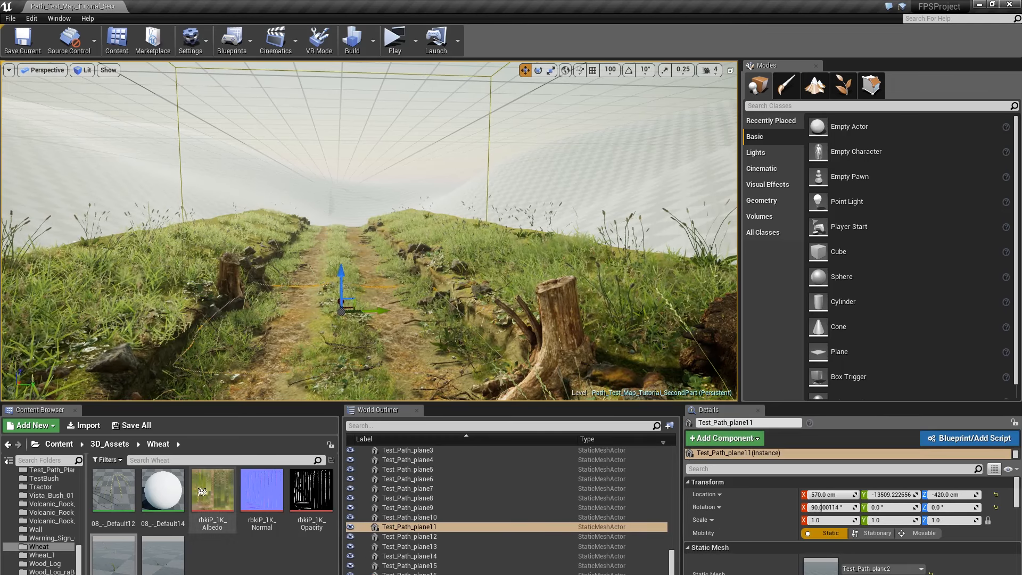
Step: Locate the ground plane's material in the project assets and apply the Forest_Ground_Tutorial material to the landscape
scroll(955, 570, down, 1)
scroll(954, 570, down, 2)
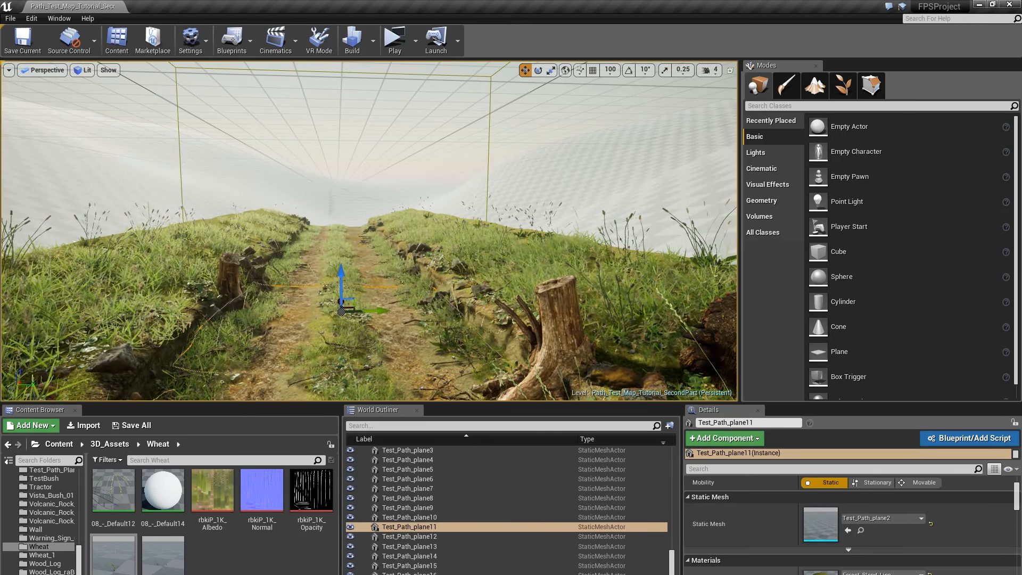
click(861, 574)
scroll(256, 537, down, 2)
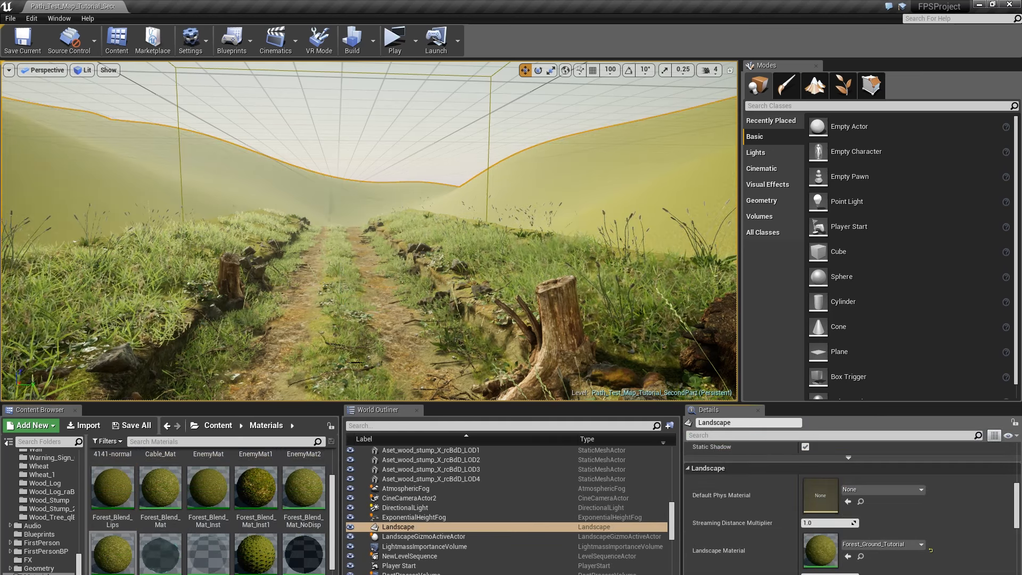
right_drag(505, 266, 533, 266)
scroll(781, 519, up, 5)
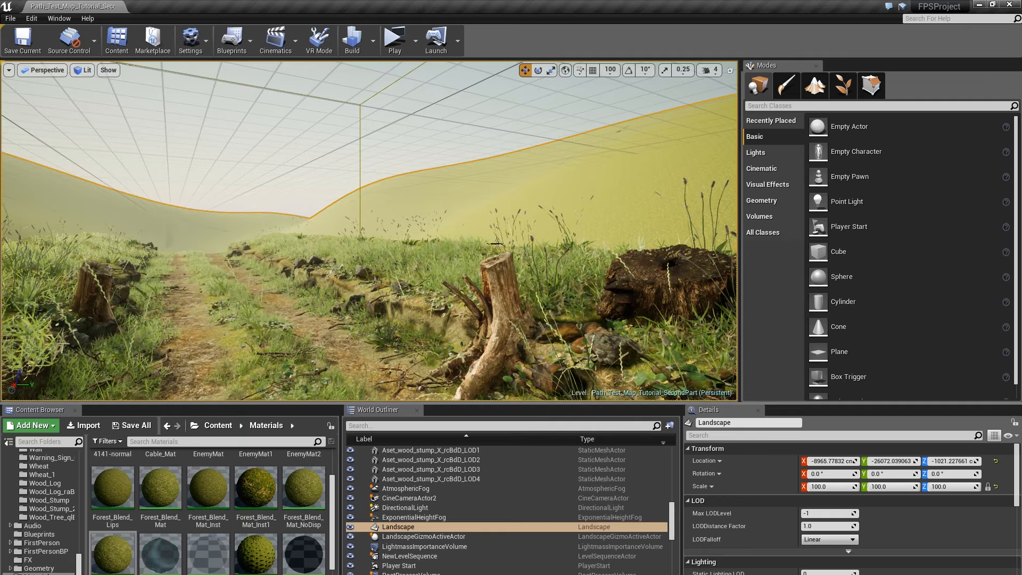
right_drag(496, 244, 346, 242)
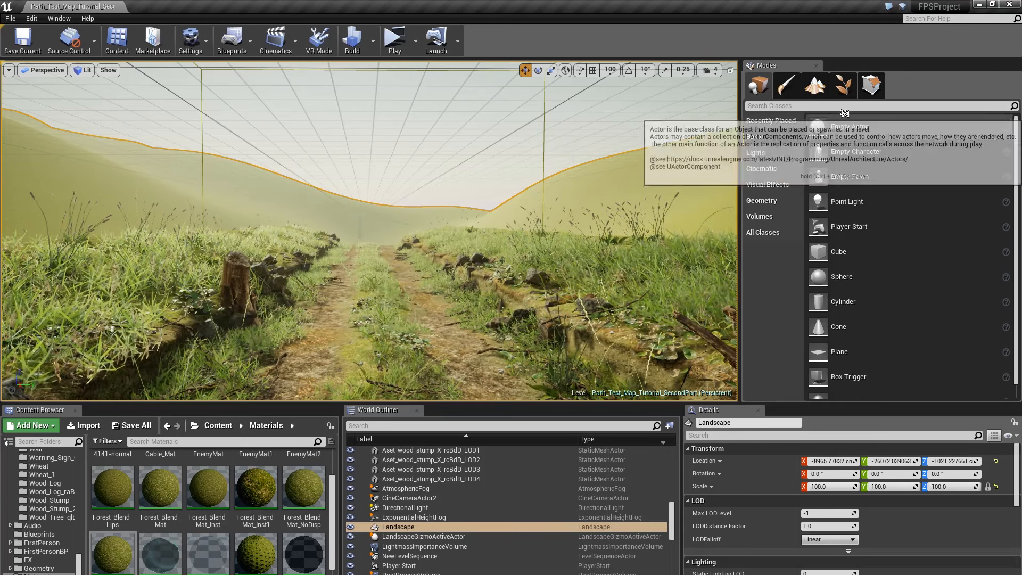
Step: Switch to Foliage mode and deactivate all foliage types for painting
click(848, 91)
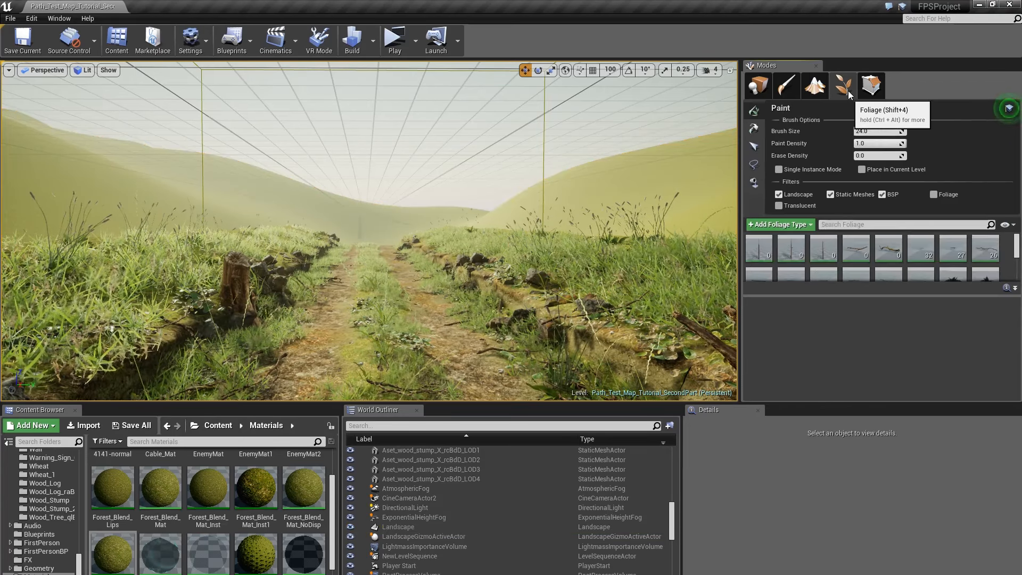
click(888, 257)
key(ctrl+a)
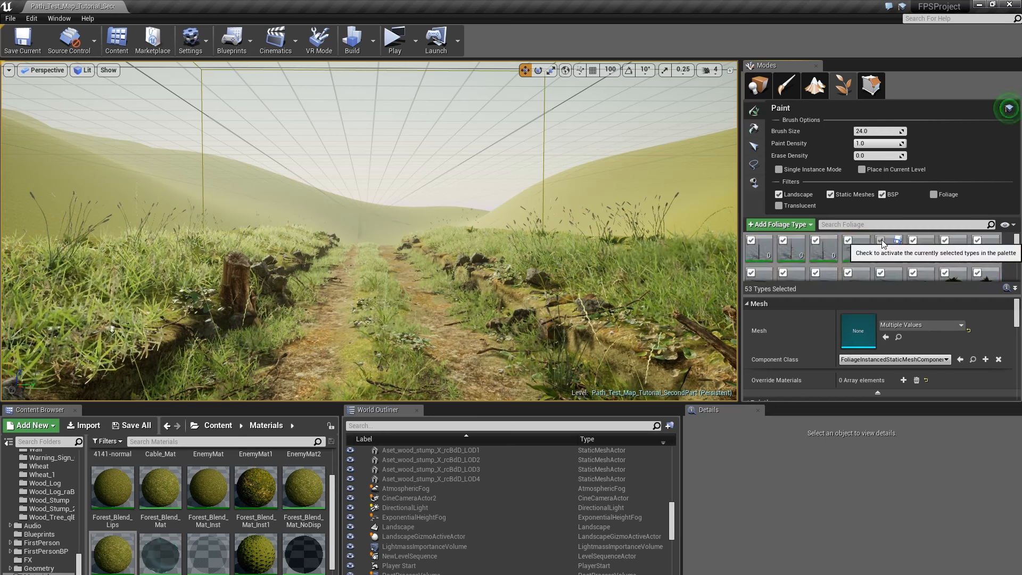
click(881, 239)
Step: Activate only the tree foliage types 03 and Pine_Tree_UE6 for painting
click(752, 251)
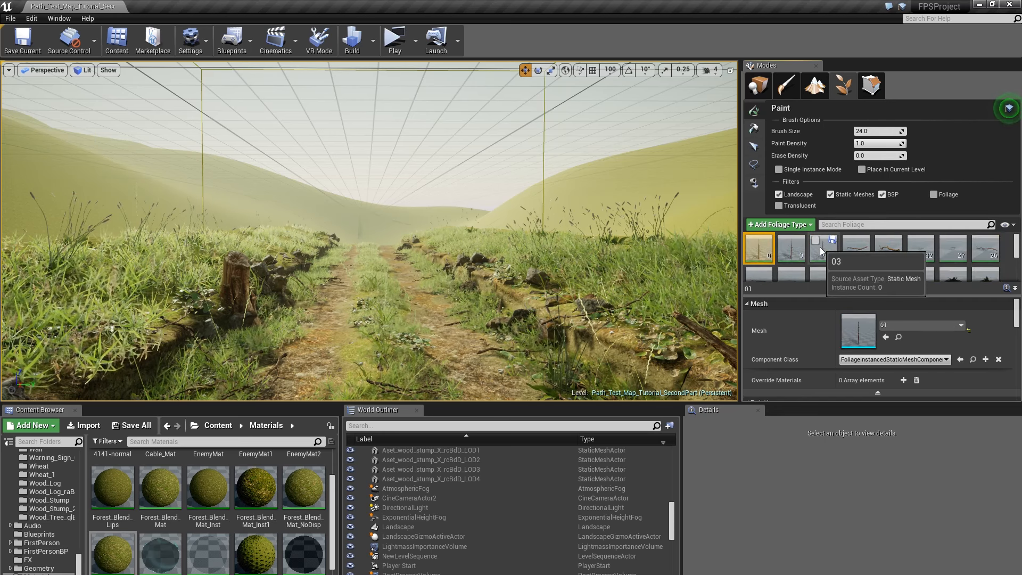
shift+click(820, 247)
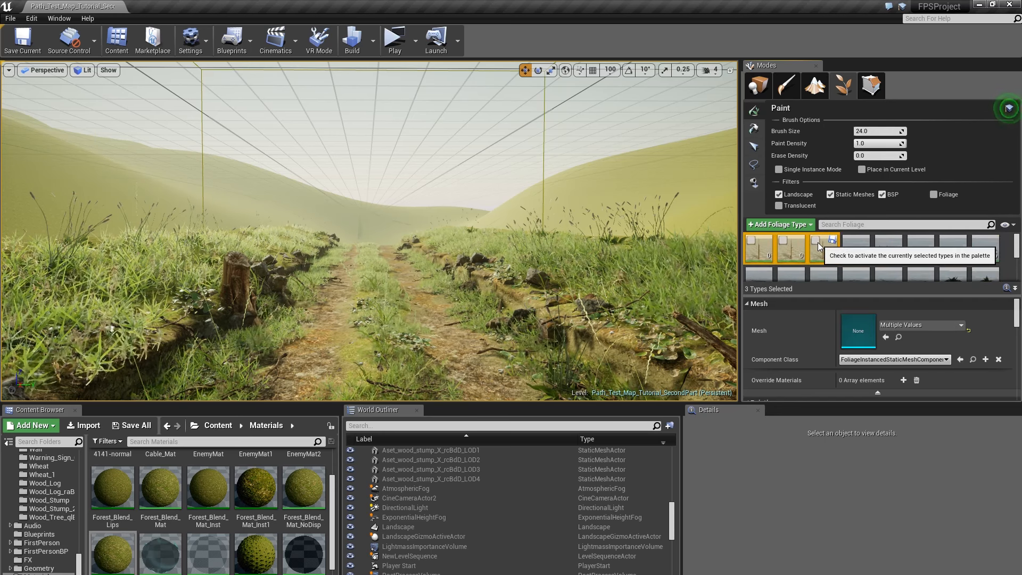
click(824, 255)
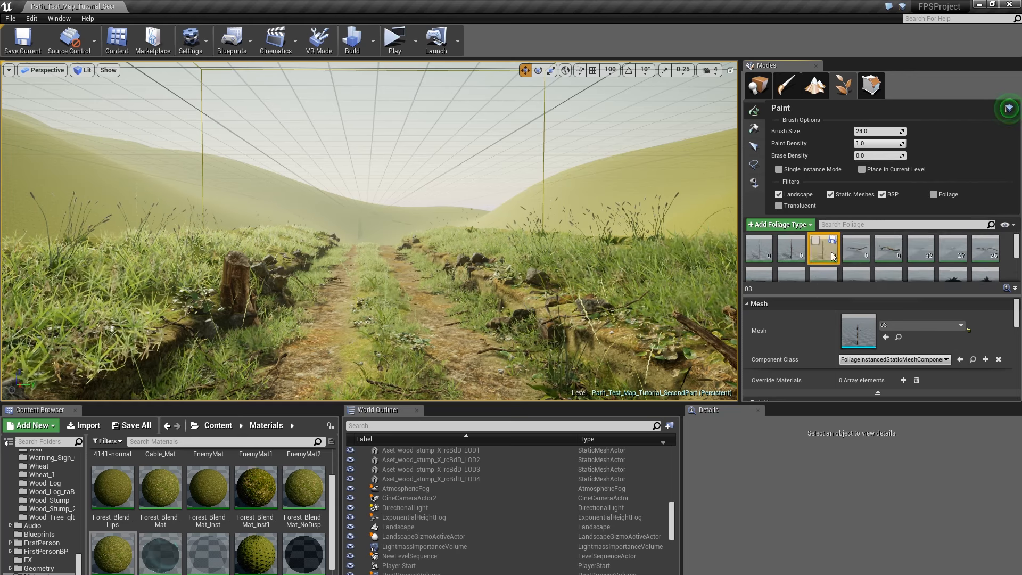
scroll(814, 244, down, 3)
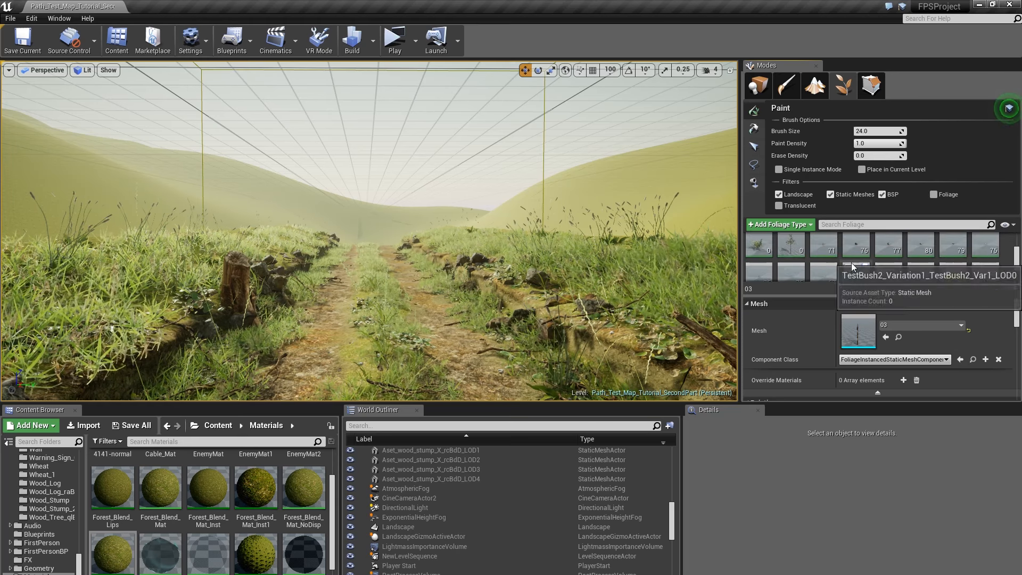
click(794, 252)
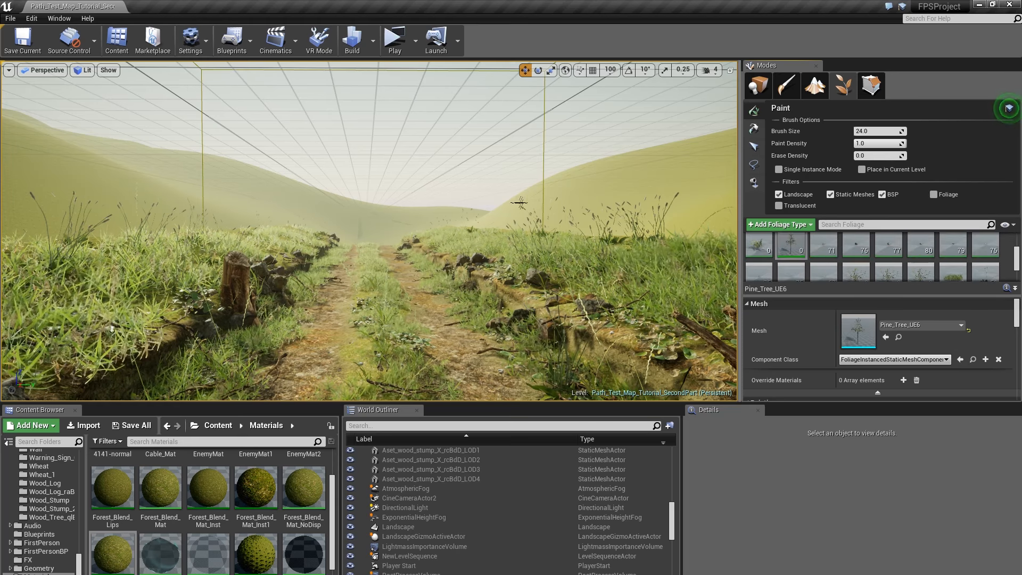
Step: Try painting a few trees on the hillside beside the path and undo the strokes
mouse_move(536, 203)
right_down()
mouse_move(575, 205)
mouse_move(537, 213)
right_up()
click(602, 217)
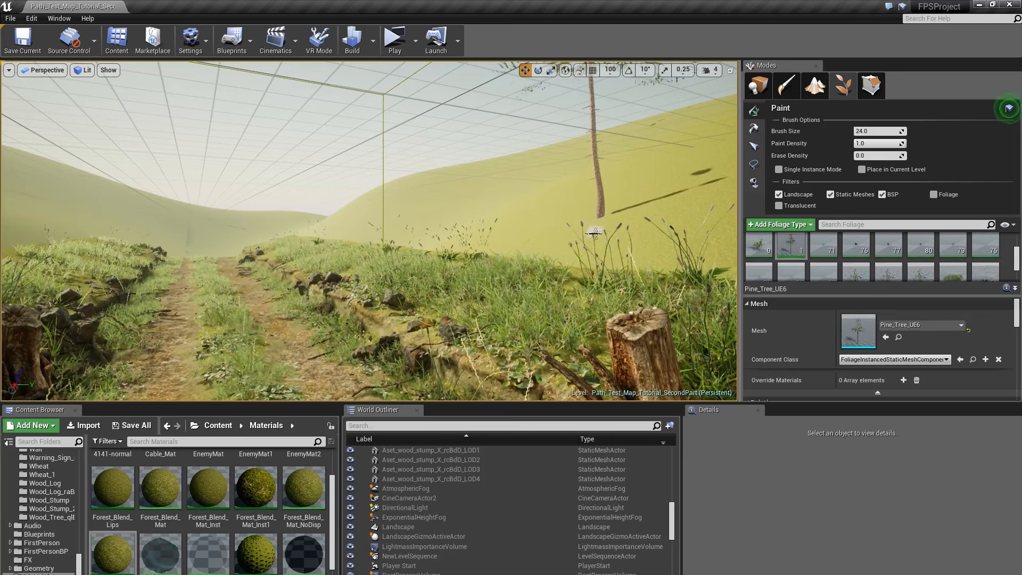
right_drag(595, 233, 595, 235)
click(599, 249)
click(599, 247)
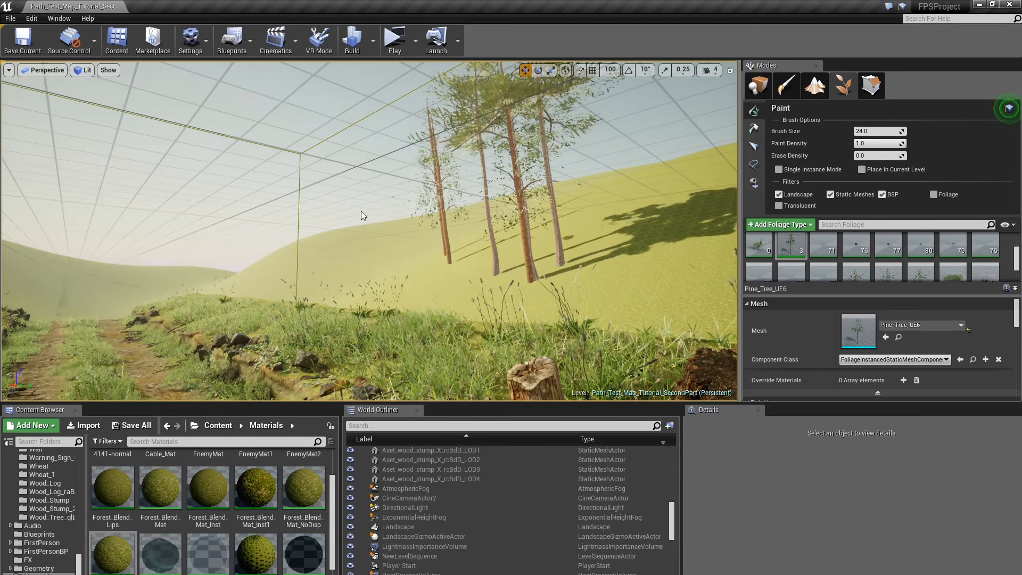
mouse_move(363, 215)
right_down()
mouse_move(405, 186)
mouse_move(364, 234)
right_up()
key(ctrl+z)
key(ctrl+z)
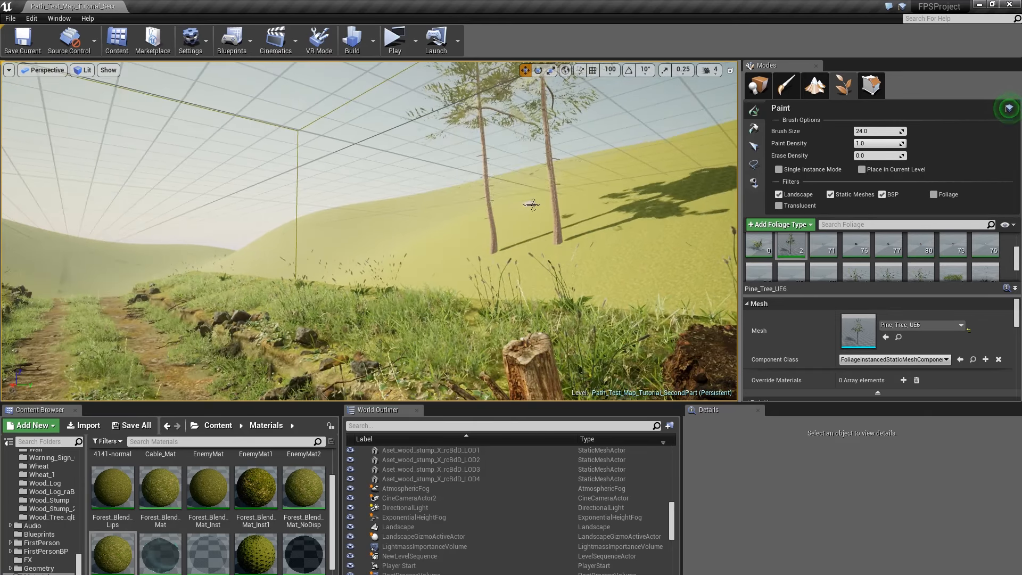
key(ctrl+z)
key(ctrl+z)
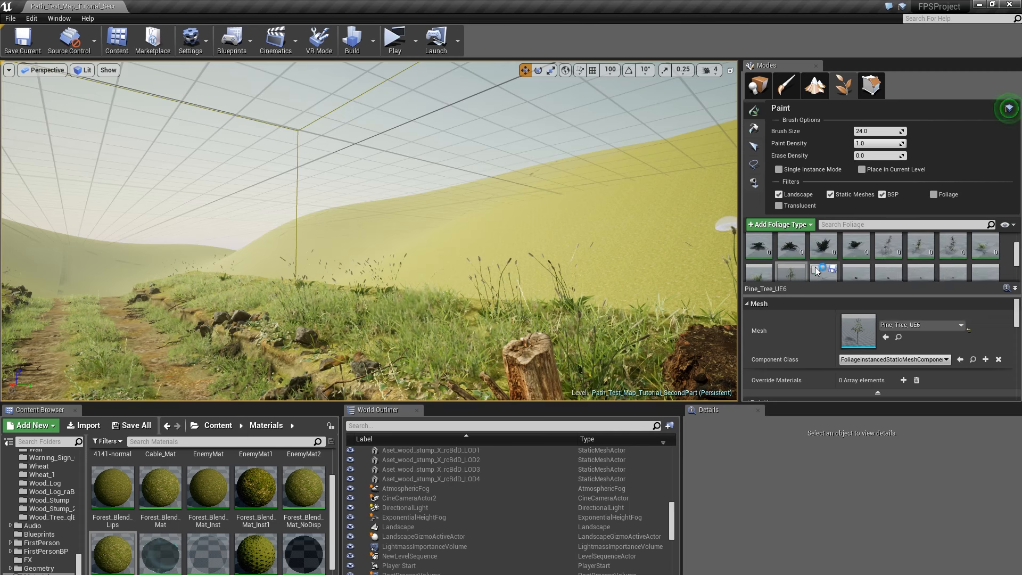
Step: Select the foliage types 03 and Pine_Tree_UE6 together and set their Align Max Angle to 4.0
click(816, 270)
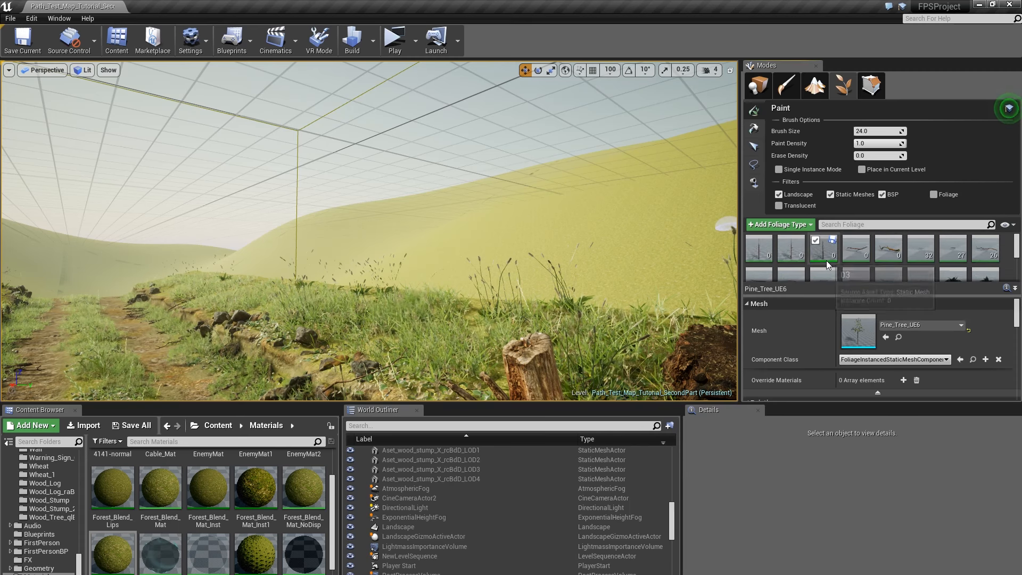
shift+click(826, 260)
click(814, 251)
scroll(874, 254, down, 5)
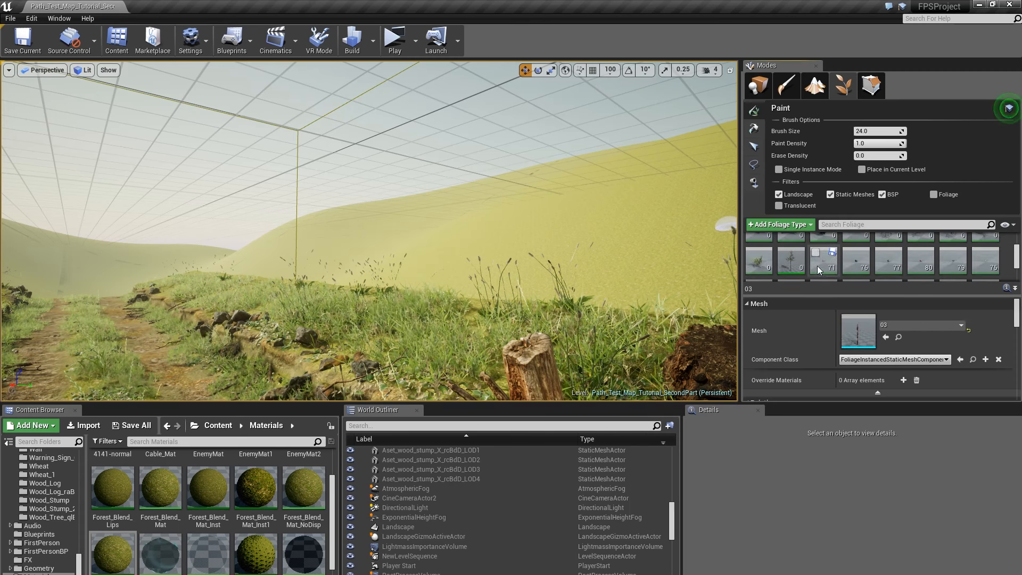
shift+click(794, 261)
scroll(919, 334, down, 5)
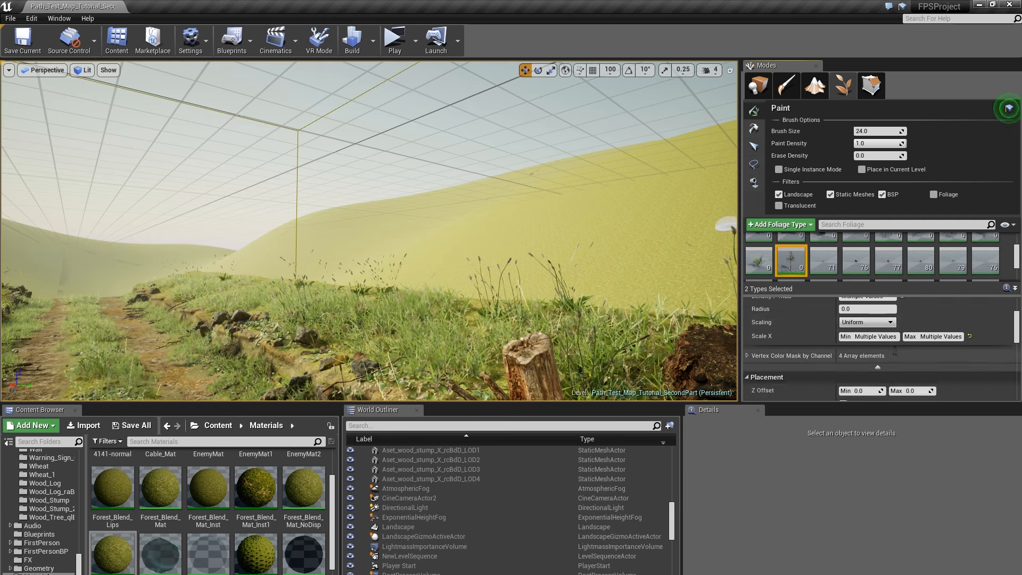
scroll(895, 351, down, 3)
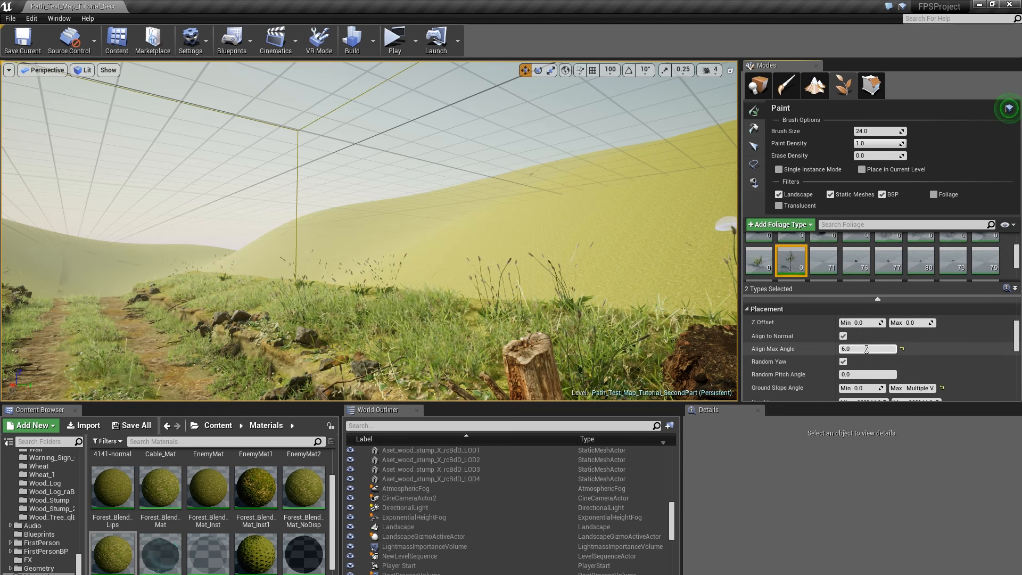
click(866, 349)
key(Return)
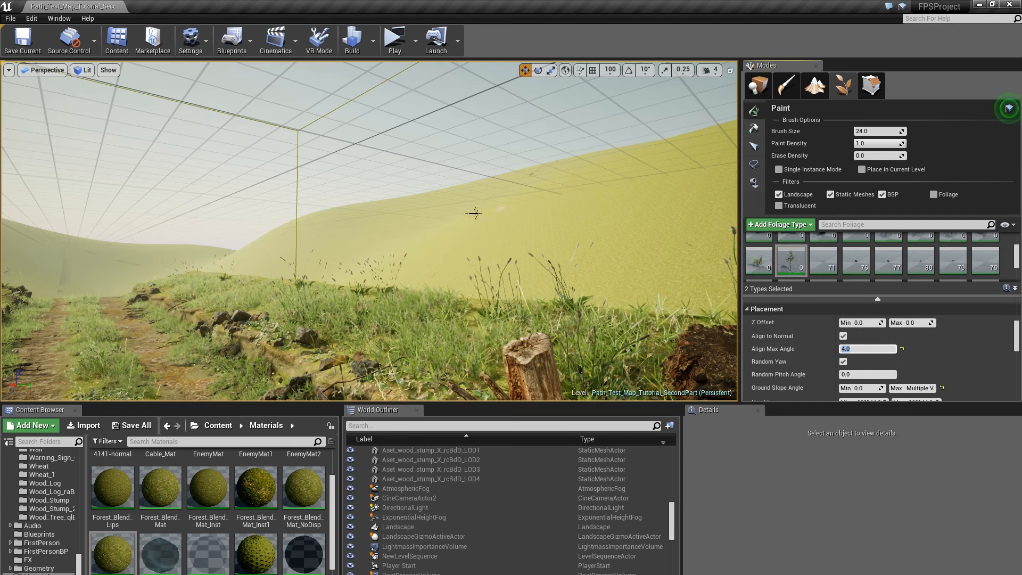
Step: Paint a few trees with the small brush on the hillsides on both sides of the path
drag(551, 242, 423, 222)
mouse_move(423, 222)
right_down()
mouse_move(458, 208)
mouse_move(254, 258)
right_up()
drag(417, 244, 268, 253)
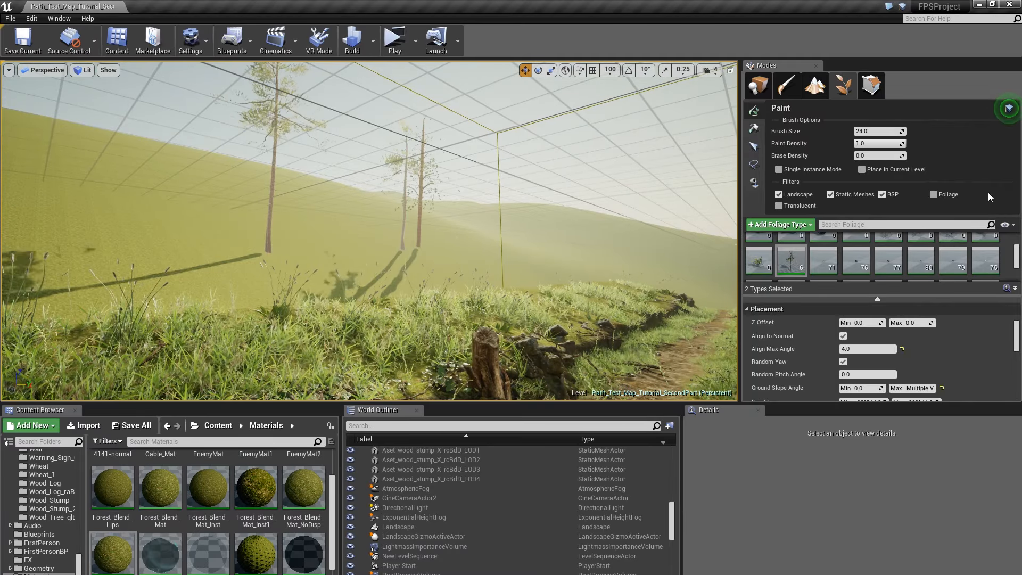
Step: Enlarge the foliage brush size to about 250, make a test stroke on the hillside and undo it
drag(856, 134, 894, 134)
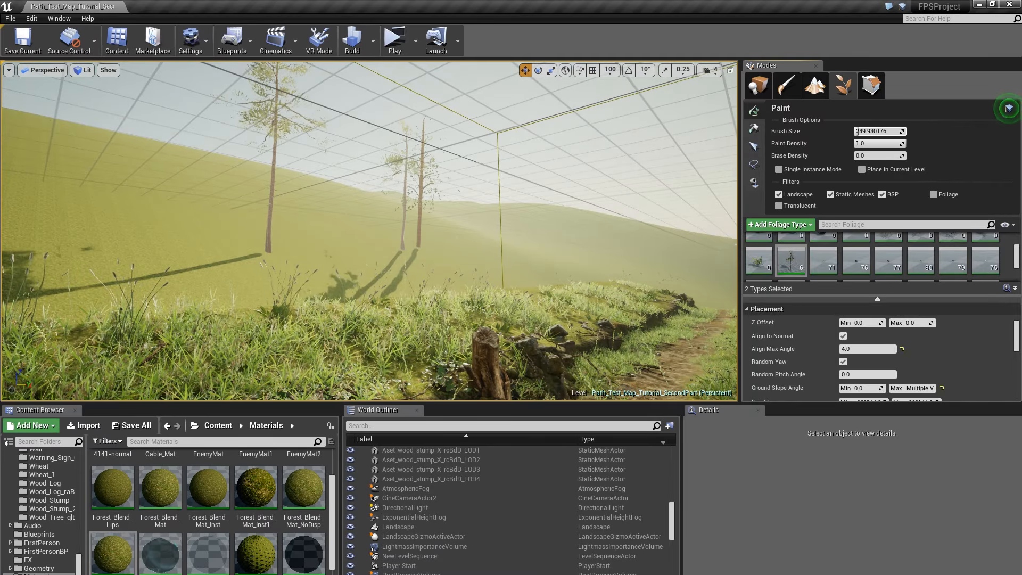
drag(399, 247, 353, 244)
key(ctrl+z)
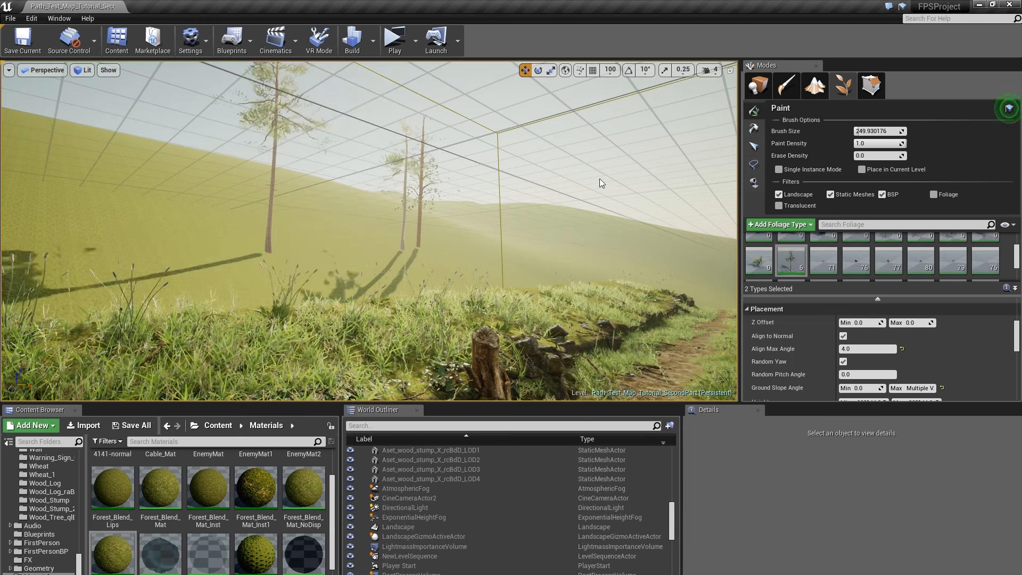
Step: Set the painting density of the two selected tree types to 5.0
scroll(850, 314, up, 1)
scroll(820, 256, up, 5)
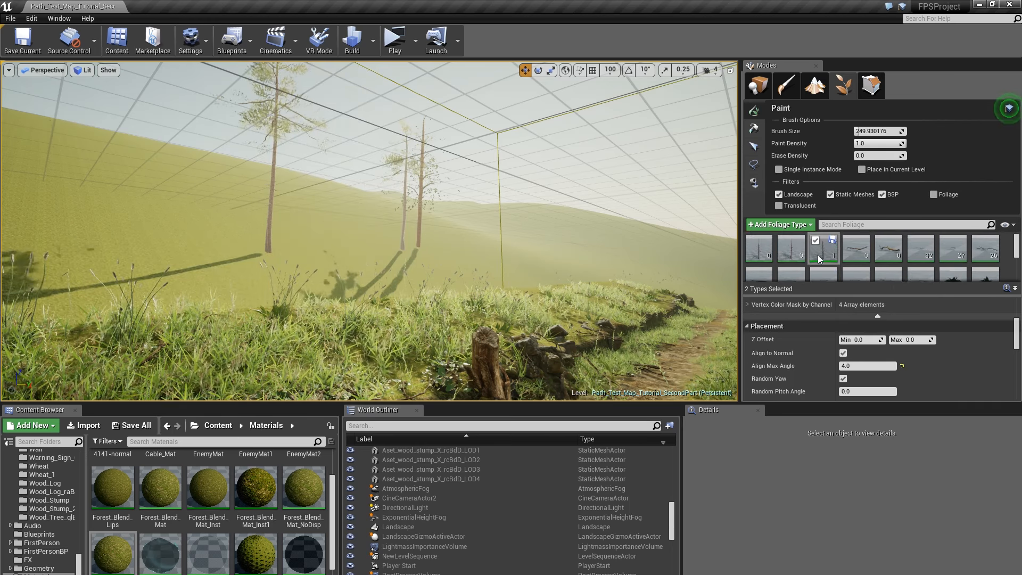
scroll(852, 351, up, 4)
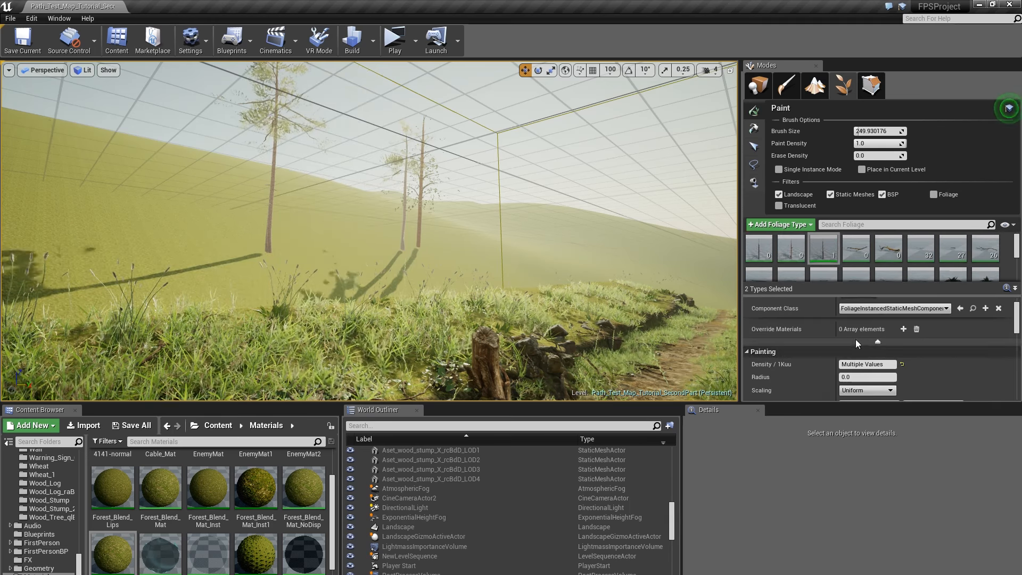
click(872, 364)
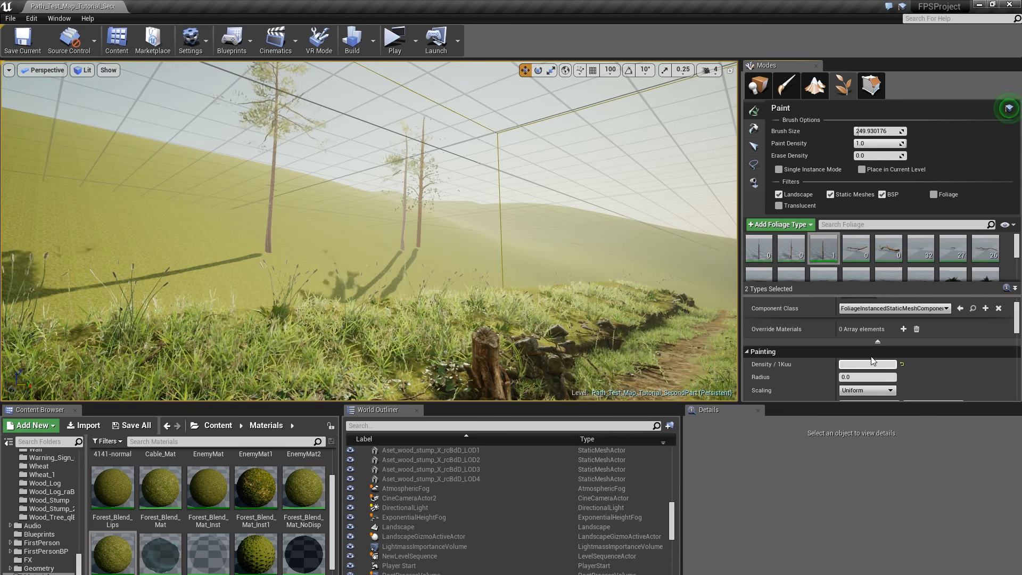
Step: Paint groups of trees with the enlarged brush on the hillsides on both sides of the dirt path
click(285, 222)
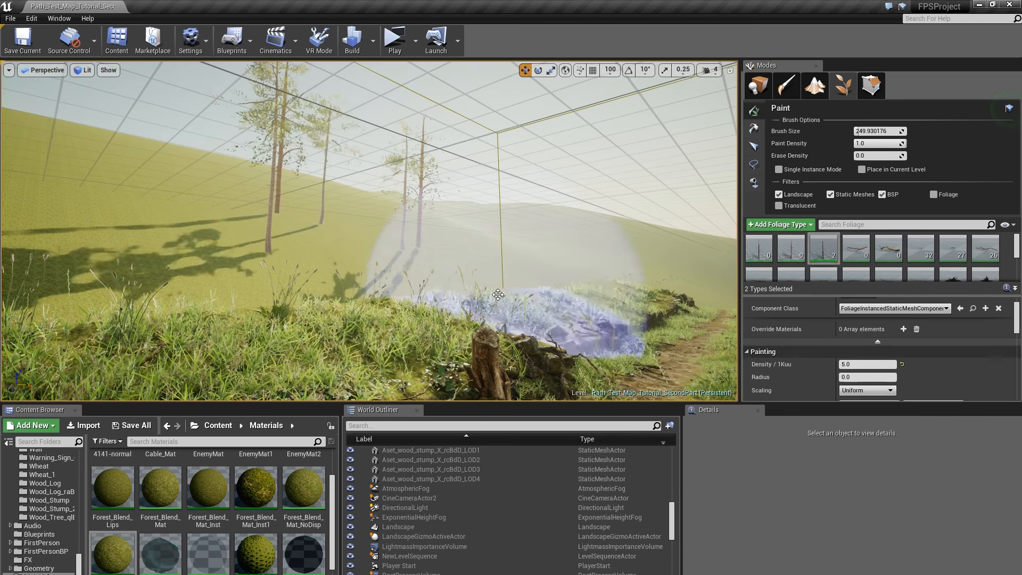
click(413, 233)
right_drag(86, 232, 372, 207)
click(445, 205)
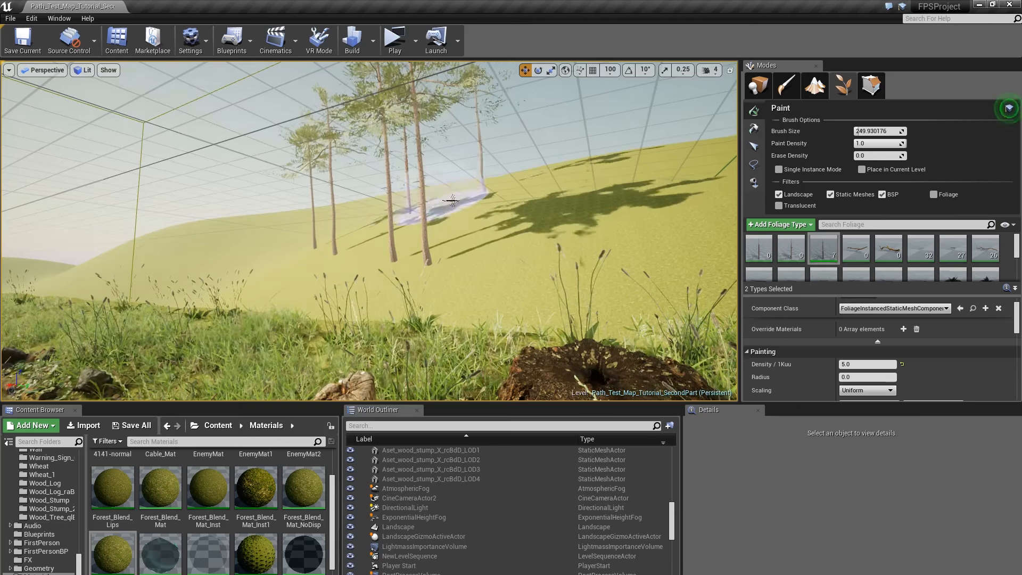
click(548, 178)
right_drag(668, 165, 734, 154)
click(468, 201)
click(535, 214)
Step: Paint more trees across the open landscape beyond the grass, around the floating stumps and log
right_drag(536, 215, 623, 213)
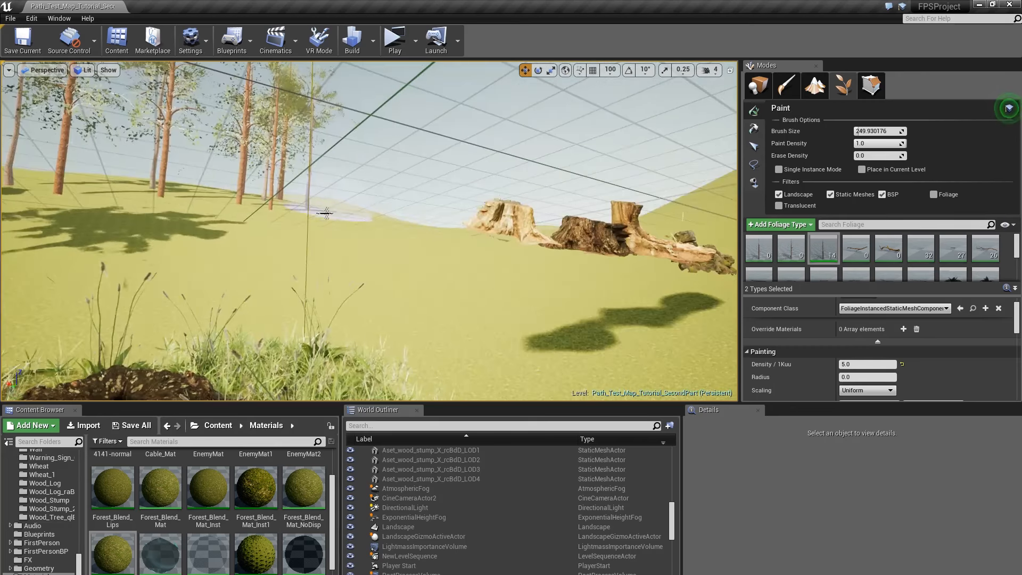
click(373, 215)
click(442, 225)
right_drag(345, 199, 458, 200)
click(362, 200)
click(400, 282)
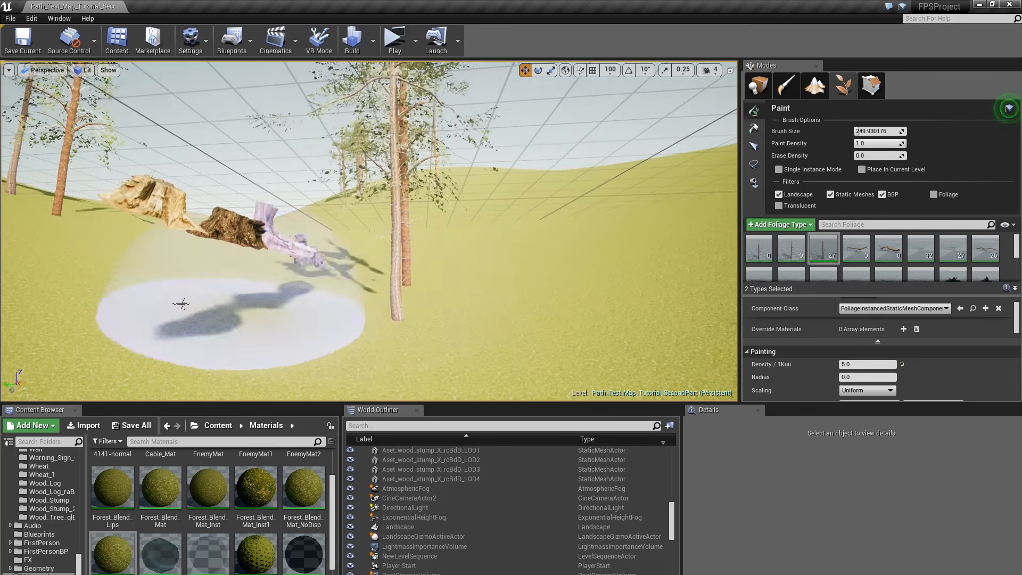
click(182, 304)
click(459, 227)
click(569, 237)
Step: Extend the forest along the slopes on the opposite side of the path and onto the distant hill
right_drag(612, 237, 729, 234)
click(303, 243)
click(543, 200)
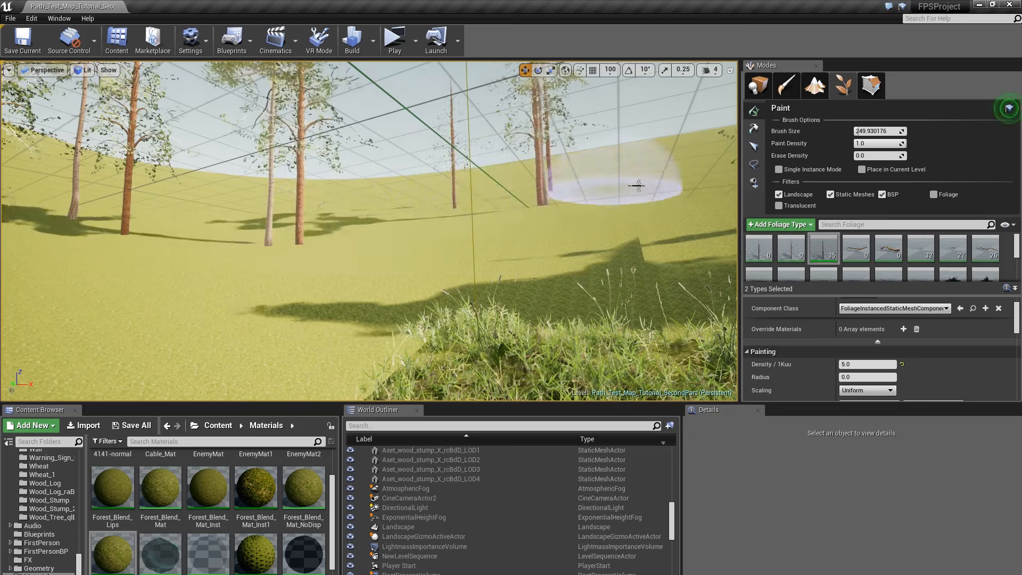
click(459, 202)
click(373, 233)
right_drag(350, 231, 458, 219)
click(370, 233)
click(431, 226)
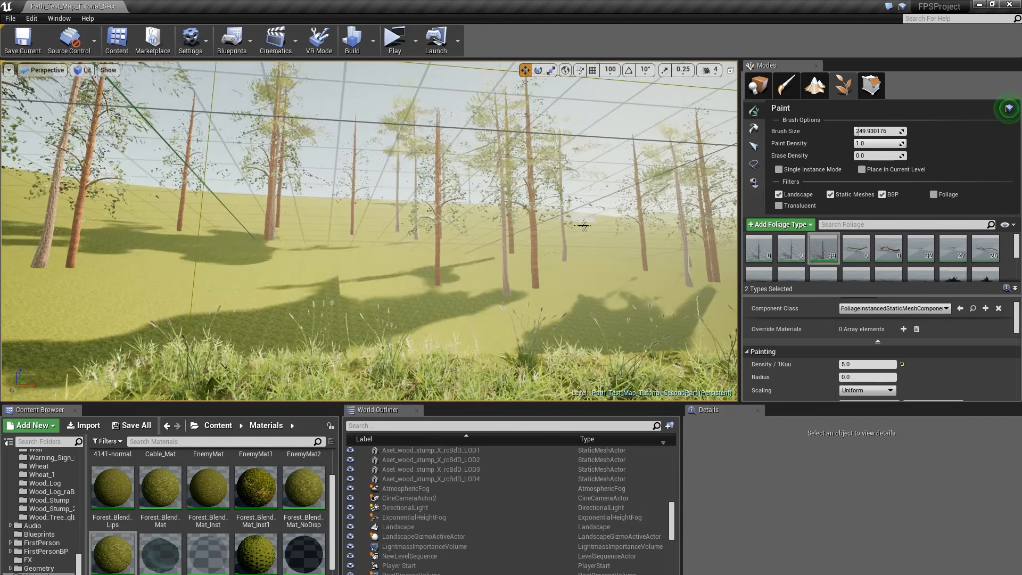
click(591, 234)
right_drag(525, 265, 620, 263)
click(410, 274)
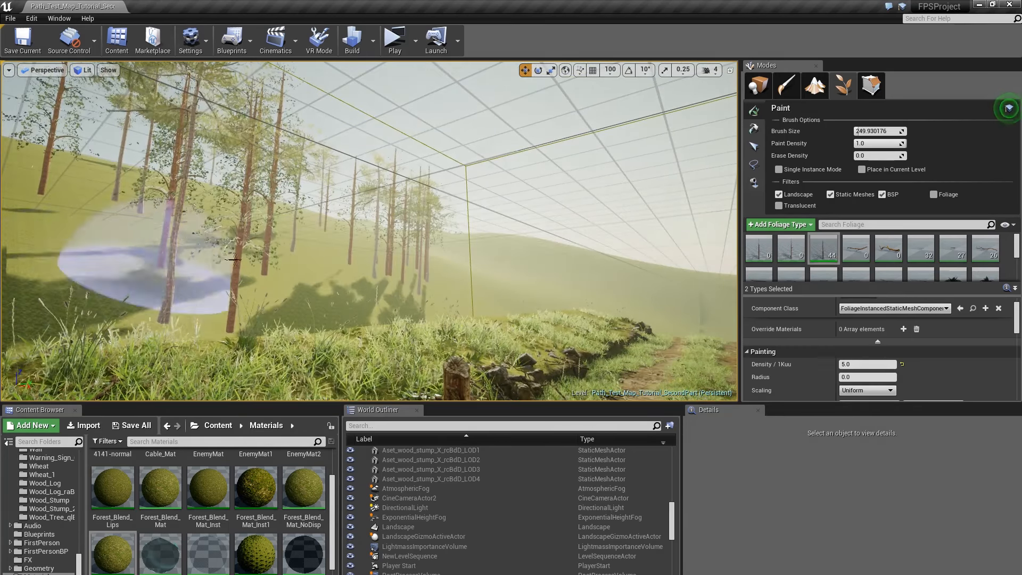
Step: Set the scale range of tree type 03 to a minimum of 1.4 and a maximum of 2.2
scroll(899, 375, down, 3)
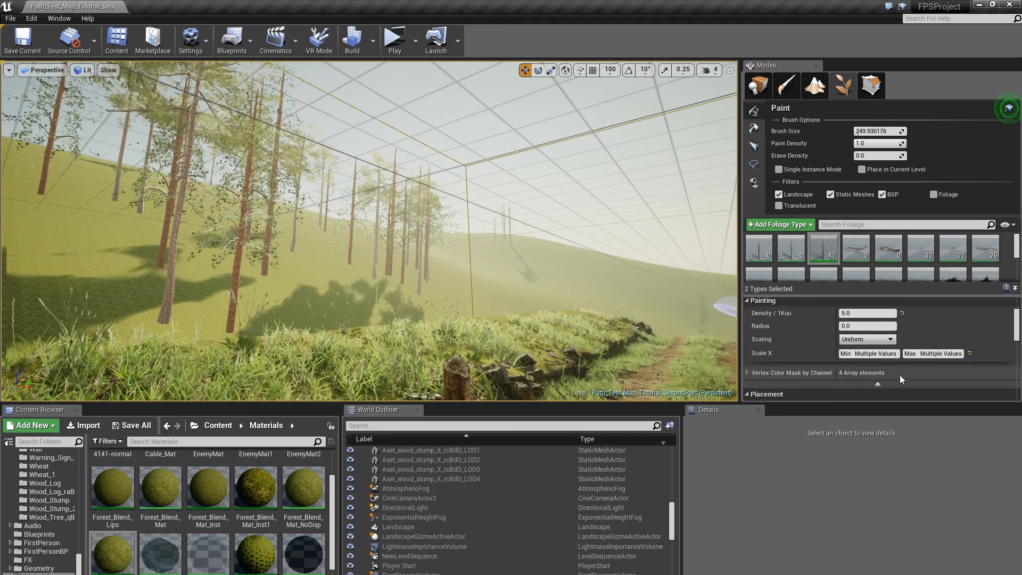
click(821, 248)
click(863, 336)
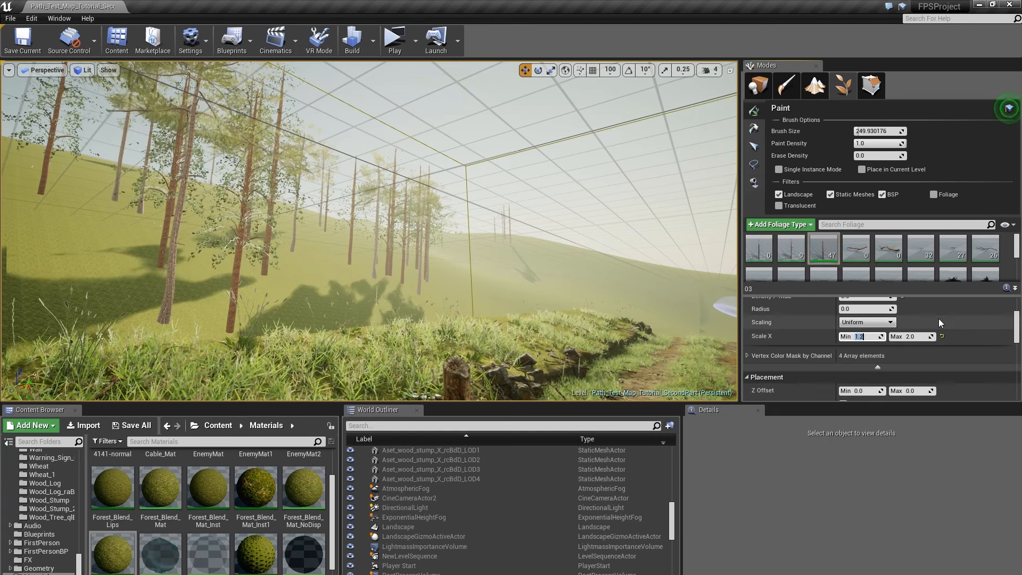
text(1.4)
key(Tab)
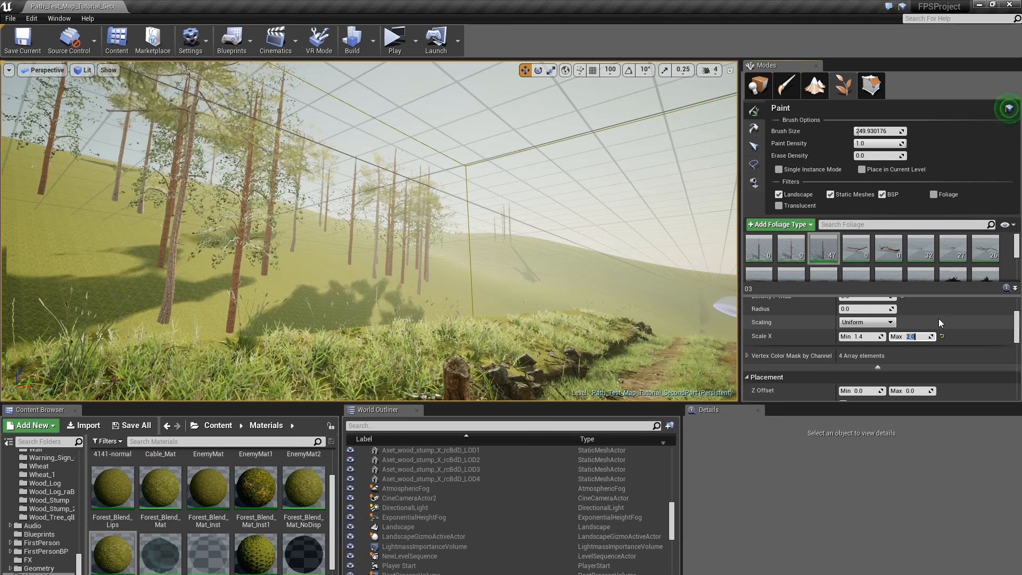
text(2.2)
key(Return)
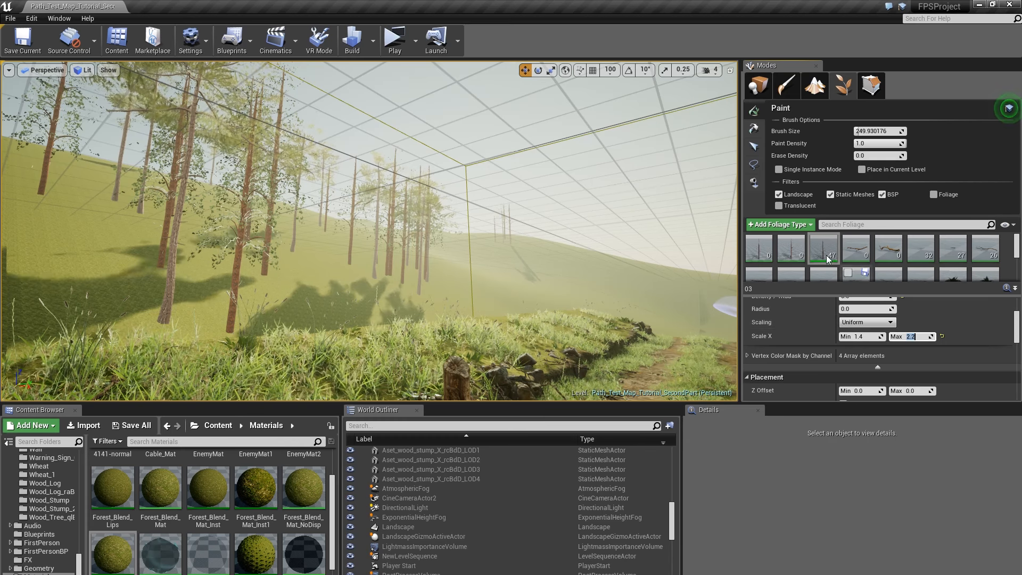
Step: Set the scale range of the Pine_Tree_UE6 foliage type to a minimum of 1.2 and a maximum of 1.35
scroll(856, 253, down, 2)
scroll(855, 253, down, 2)
click(791, 245)
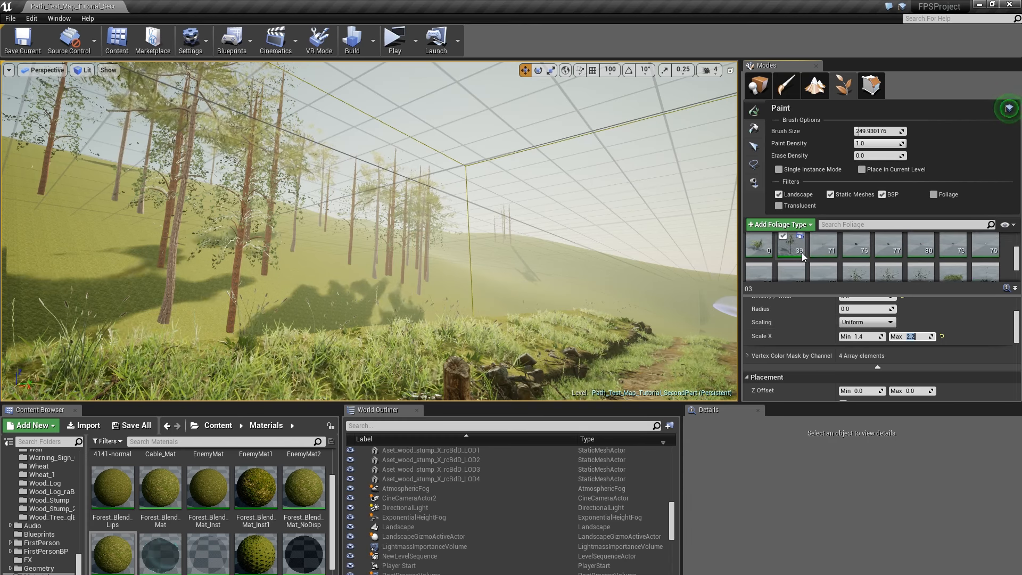
scroll(879, 330, up, 2)
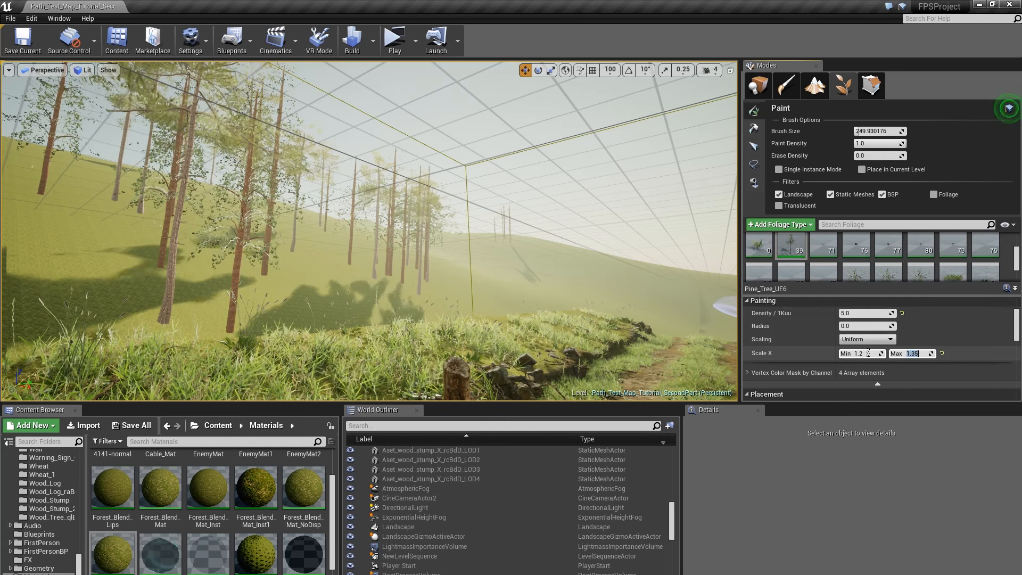
Step: Paint pine trees between the existing trunks on the hillsides flanking the dirt path
click(505, 290)
click(338, 314)
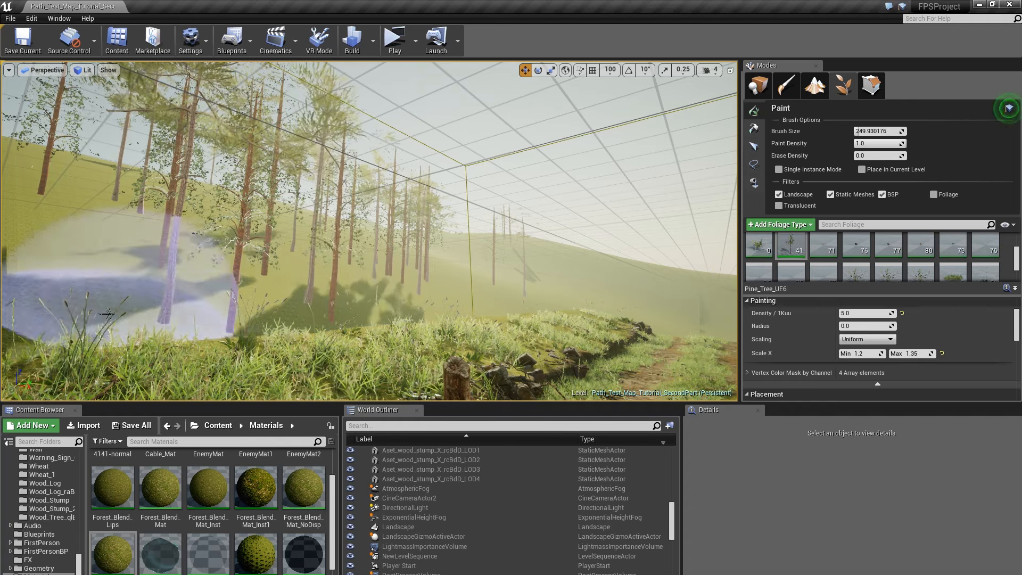
right_drag(42, 240, 315, 246)
click(373, 261)
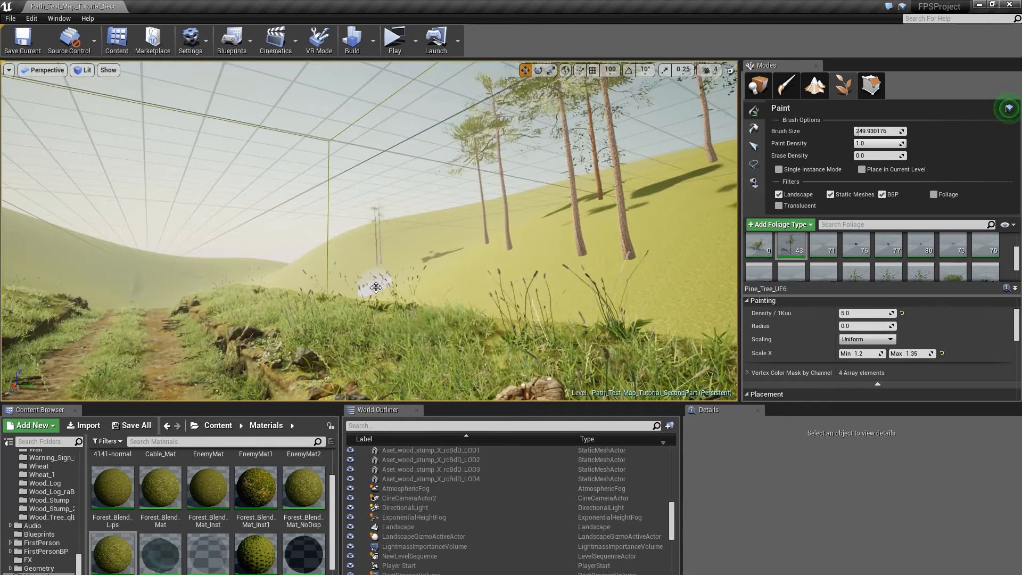
click(431, 301)
right_drag(647, 219, 814, 240)
click(564, 264)
mouse_move(564, 264)
right_down()
mouse_move(405, 250)
mouse_move(319, 218)
mouse_move(312, 362)
mouse_move(292, 372)
right_up()
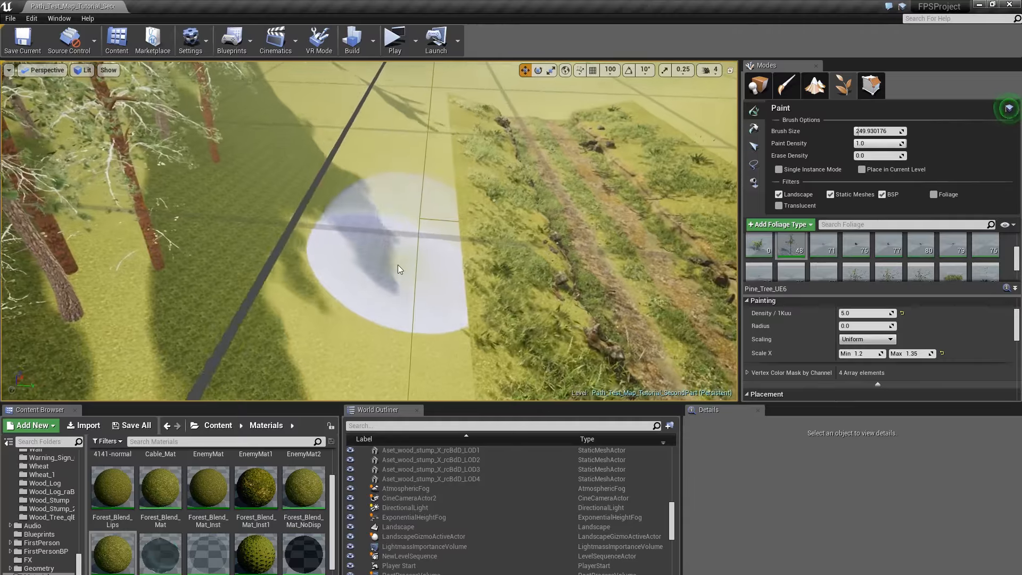
Step: Paint pines on the bare ground along the outer edges of the grass strip and around the path's far end
click(398, 264)
mouse_move(344, 316)
right_down()
mouse_move(309, 299)
mouse_move(373, 356)
right_up()
click(306, 338)
click(569, 336)
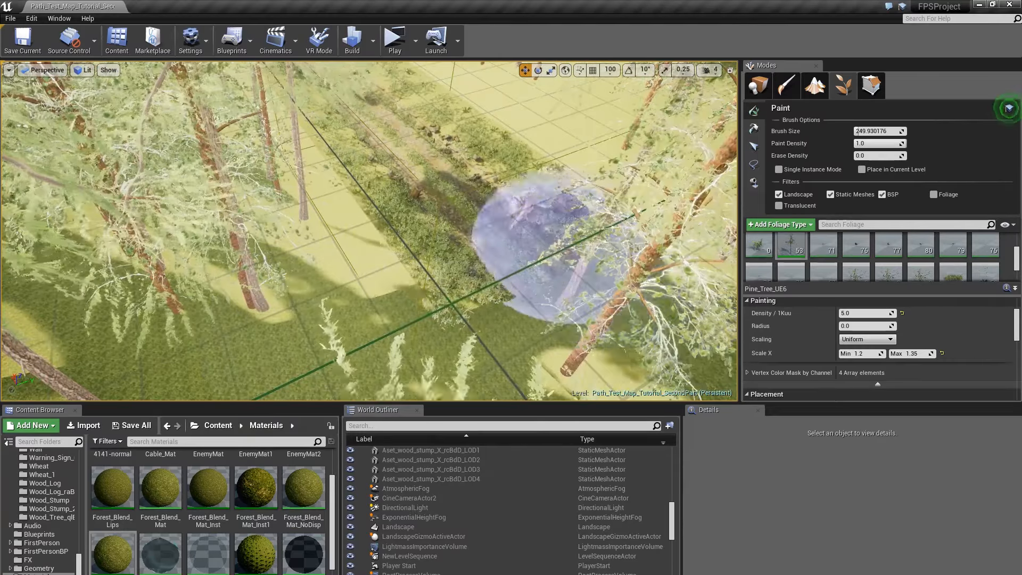
mouse_move(556, 248)
right_down()
mouse_move(628, 271)
mouse_move(692, 256)
mouse_move(729, 229)
right_up()
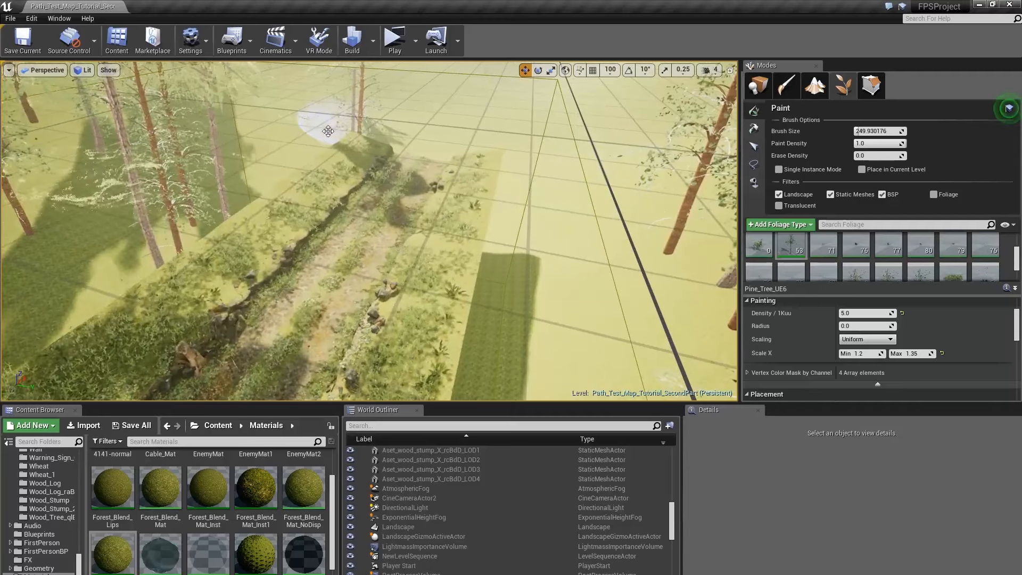
click(290, 142)
click(400, 133)
click(440, 149)
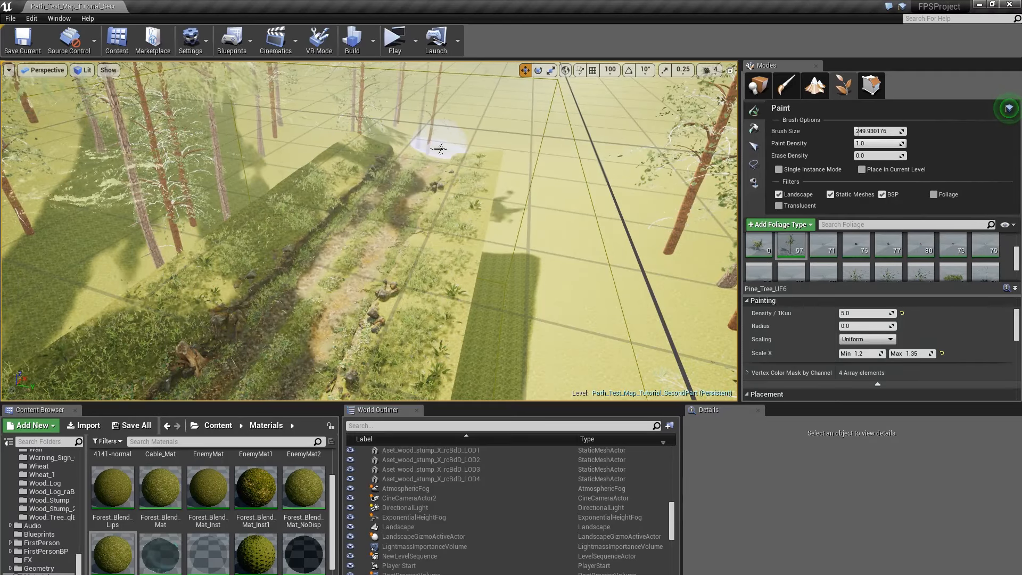
Step: Thicken the forest with more pines along both sides of the path and check the tree cover from ground level
right_drag(467, 139, 372, 90)
mouse_move(477, 127)
right_down()
mouse_move(425, 170)
mouse_move(236, 262)
right_up()
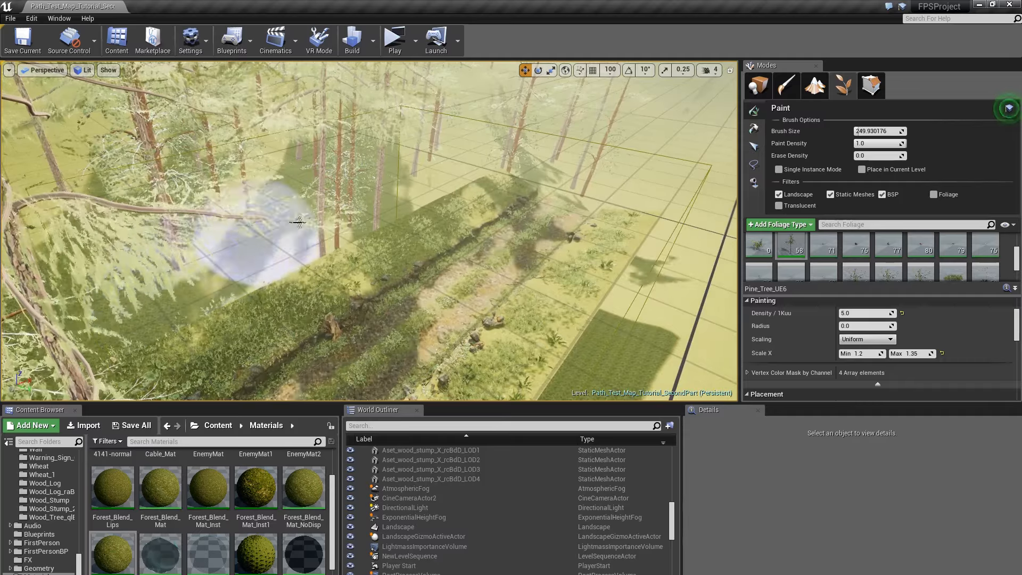
click(464, 162)
mouse_move(574, 162)
right_down()
mouse_move(666, 213)
mouse_move(579, 257)
right_up()
click(579, 258)
click(550, 358)
mouse_move(550, 358)
right_down()
mouse_move(602, 394)
mouse_move(526, 261)
mouse_move(503, 275)
right_up()
click(501, 277)
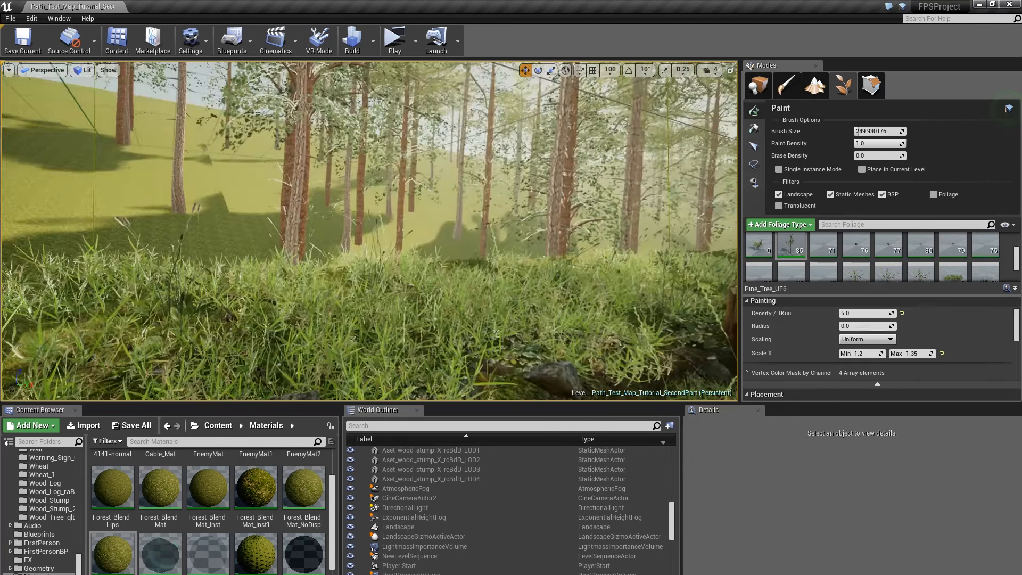
right_drag(277, 214, 292, 203)
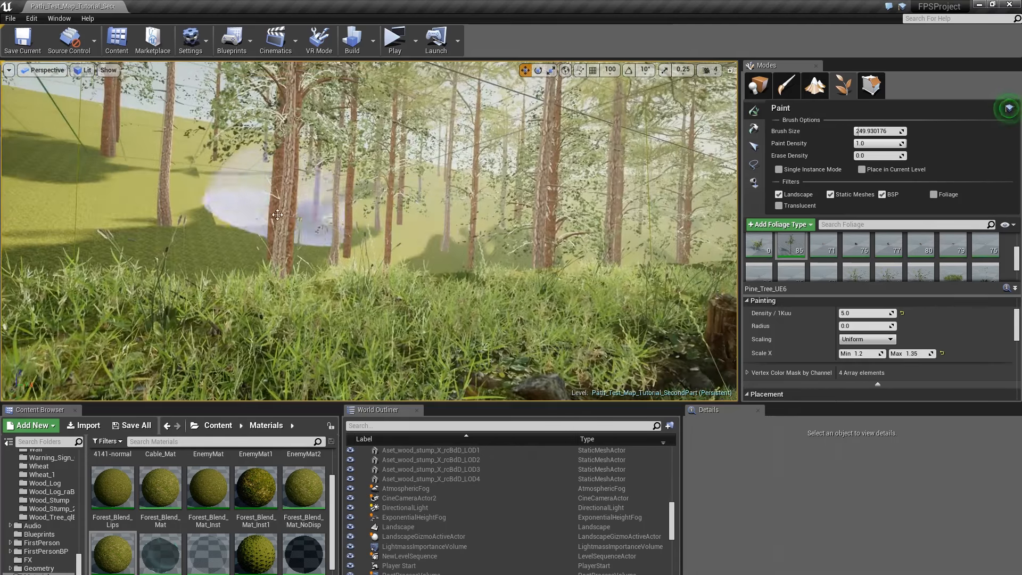
right_drag(399, 244, 517, 253)
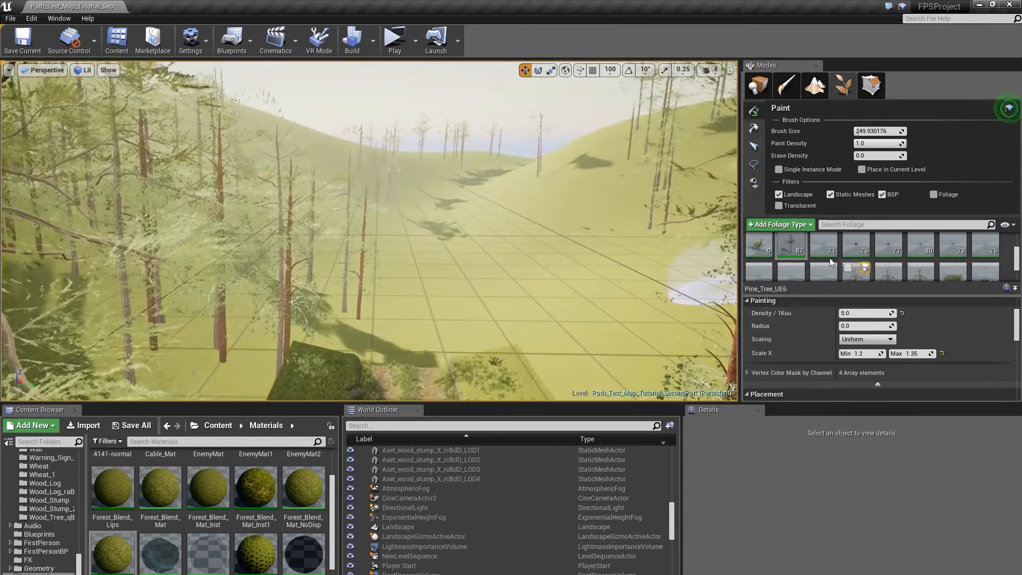
Step: Set the scale range of the Pine_Tree_UE6 foliage type to a minimum of 1.6 and a maximum of 2.0
scroll(833, 264, up, 1)
click(861, 354)
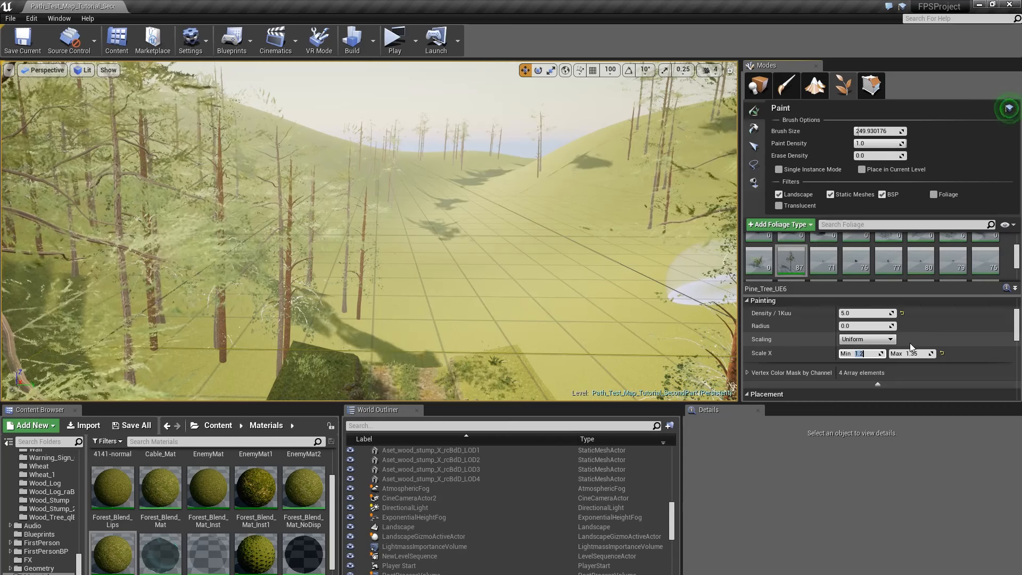
text(1.6)
key(Tab)
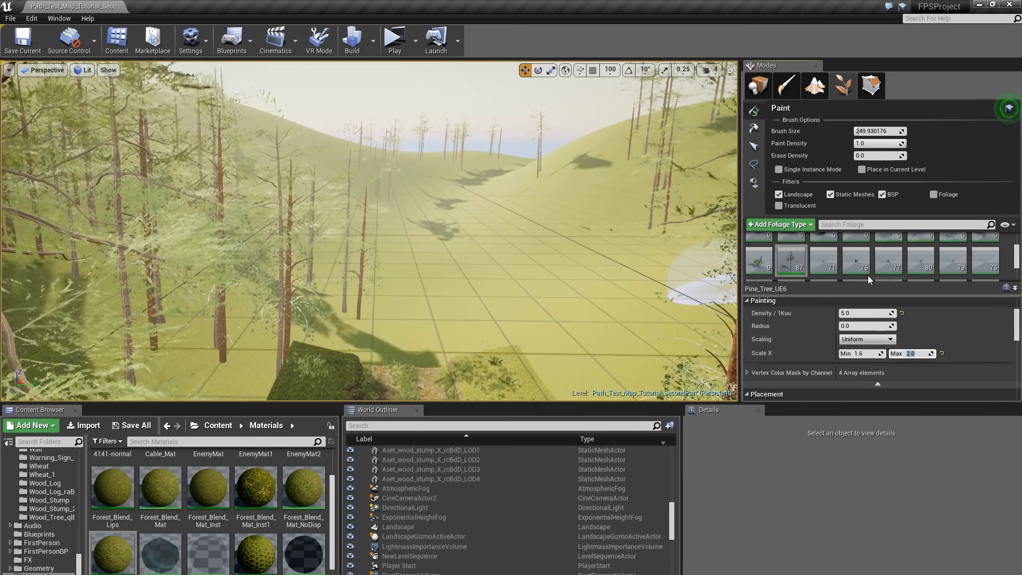
Step: Set tree type 03's scale range to 1.65 minimum and 2.5 maximum, and add Pine_Tree_UE6 to the selected types
scroll(852, 266, up, 2)
click(822, 254)
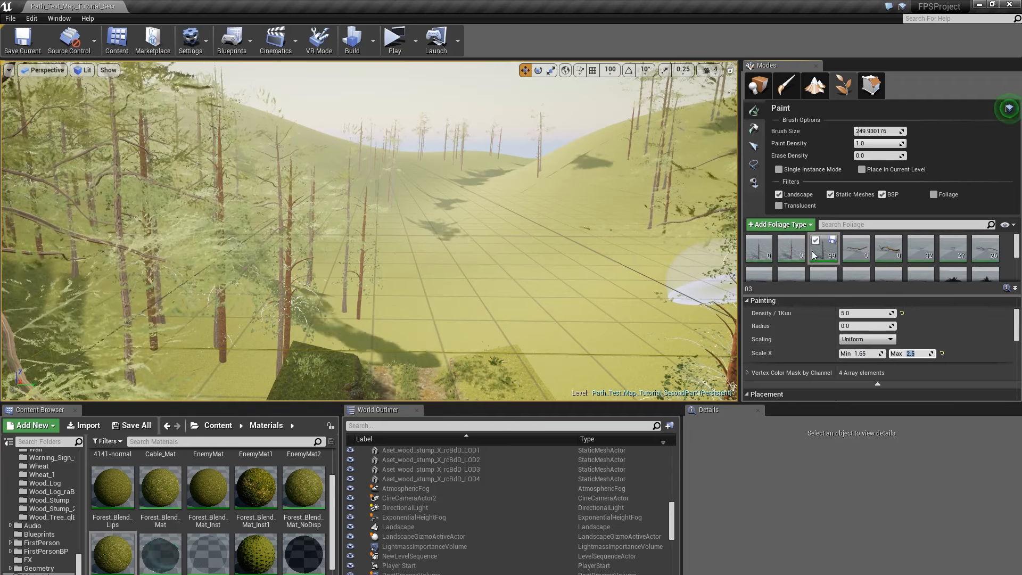
scroll(867, 263, down, 3)
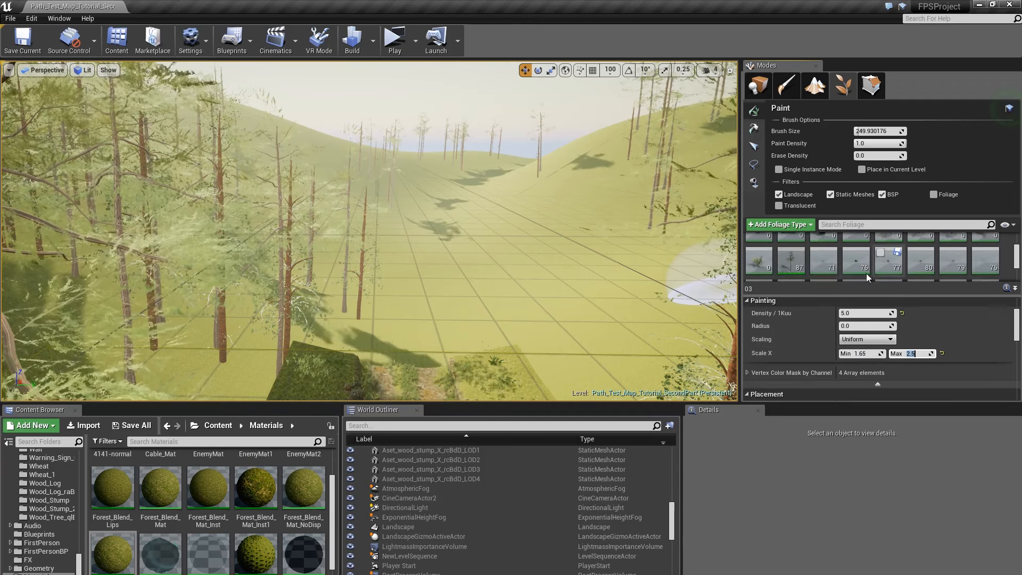
ctrl+click(792, 261)
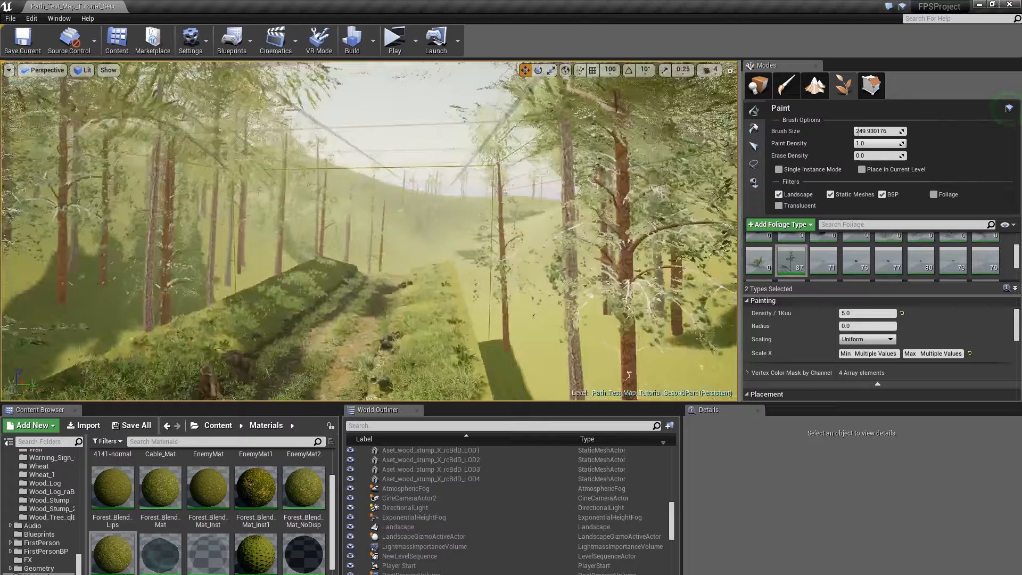
Step: Paint larger trees of both selected types beyond the end of the path and on the surrounding slopes
right_drag(369, 230, 373, 251)
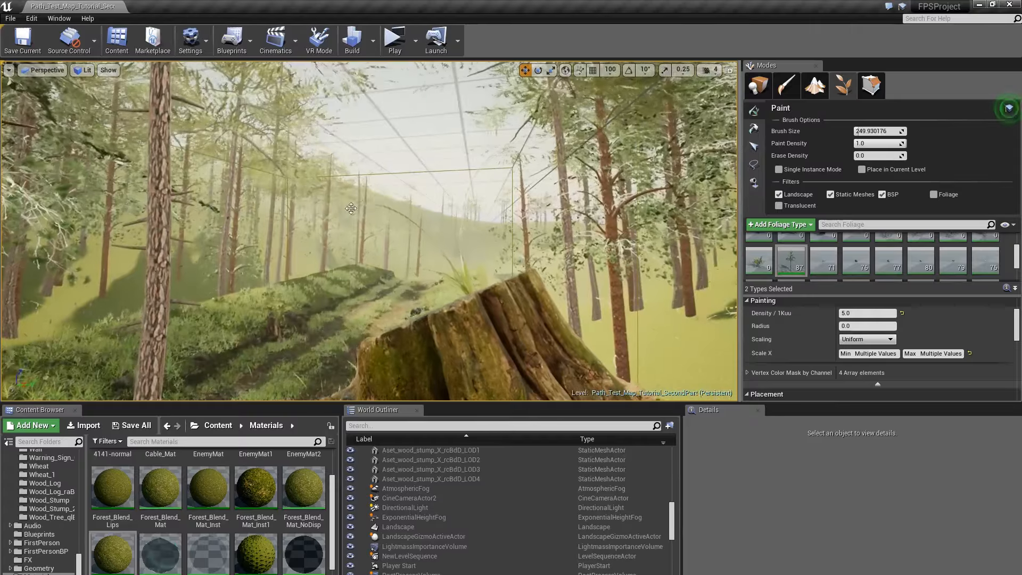
click(469, 280)
right_drag(469, 280, 437, 274)
mouse_move(455, 216)
right_down()
mouse_move(468, 217)
mouse_move(455, 216)
mouse_move(466, 243)
mouse_move(473, 213)
right_up()
click(469, 222)
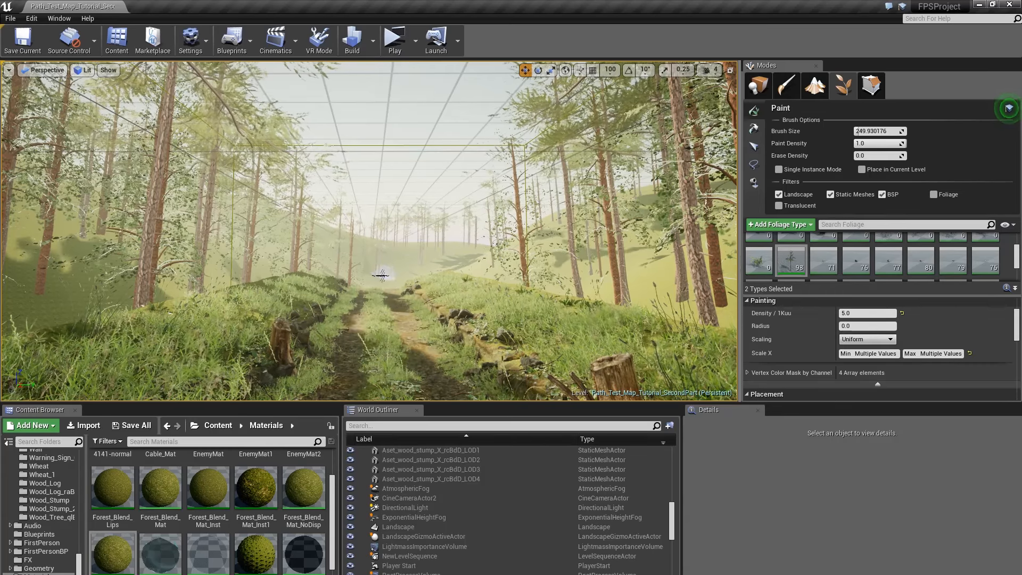
right_drag(330, 234, 168, 243)
click(168, 243)
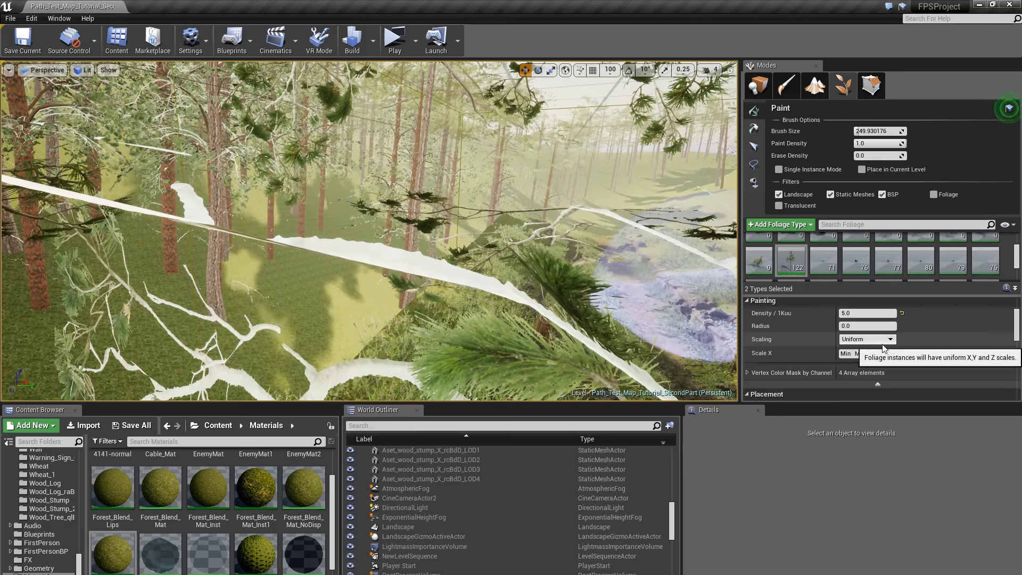
Step: Set the painting density of the two selected tree types to 8
scroll(876, 344, up, 3)
click(861, 379)
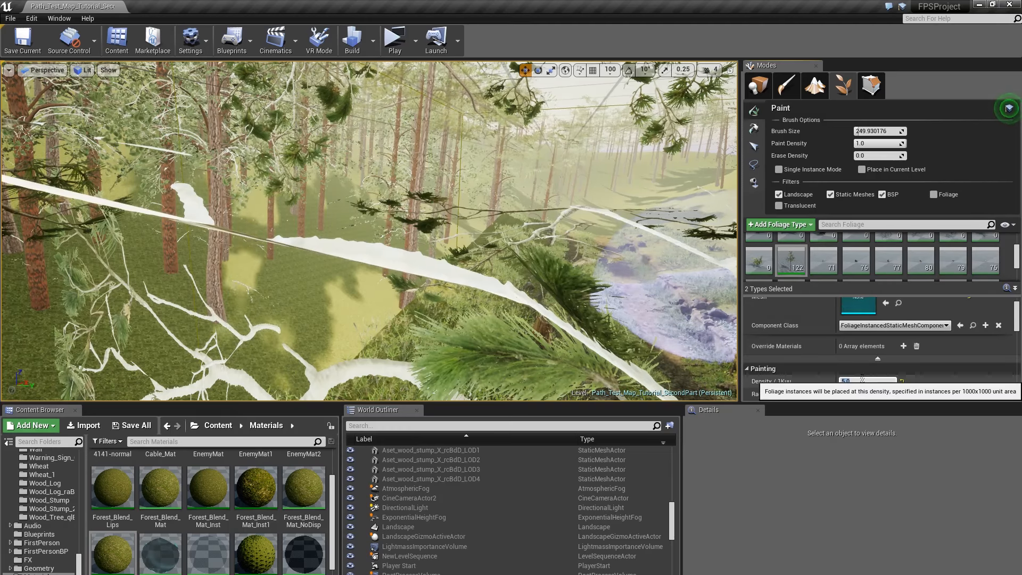
text(8)
key(Return)
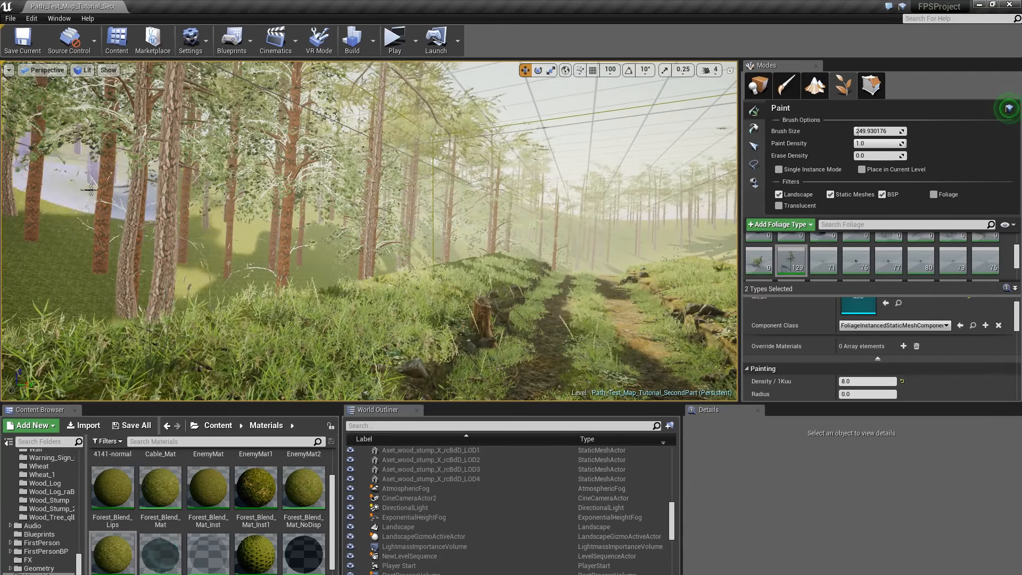
Step: Paint denser trees on the slopes on both sides of the path to fill the remaining gaps
key(s)
right_drag(369, 230, 473, 253)
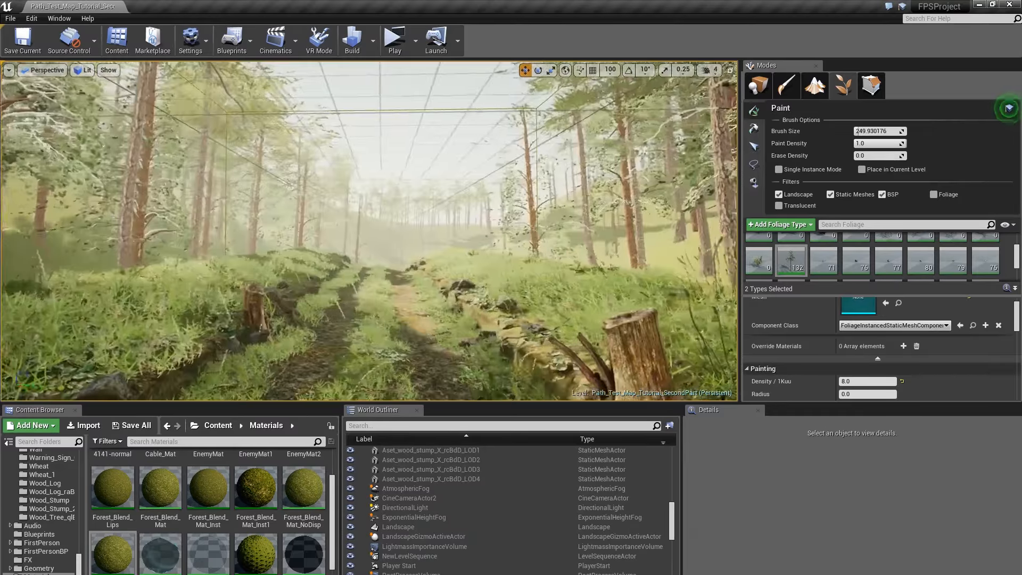
right_drag(399, 235, 452, 224)
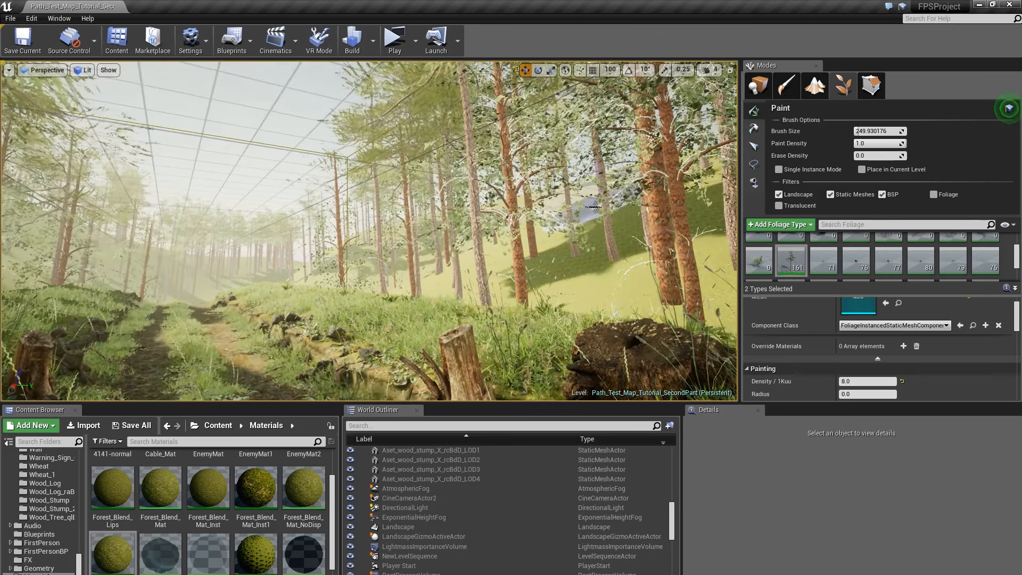
right_drag(496, 233, 341, 235)
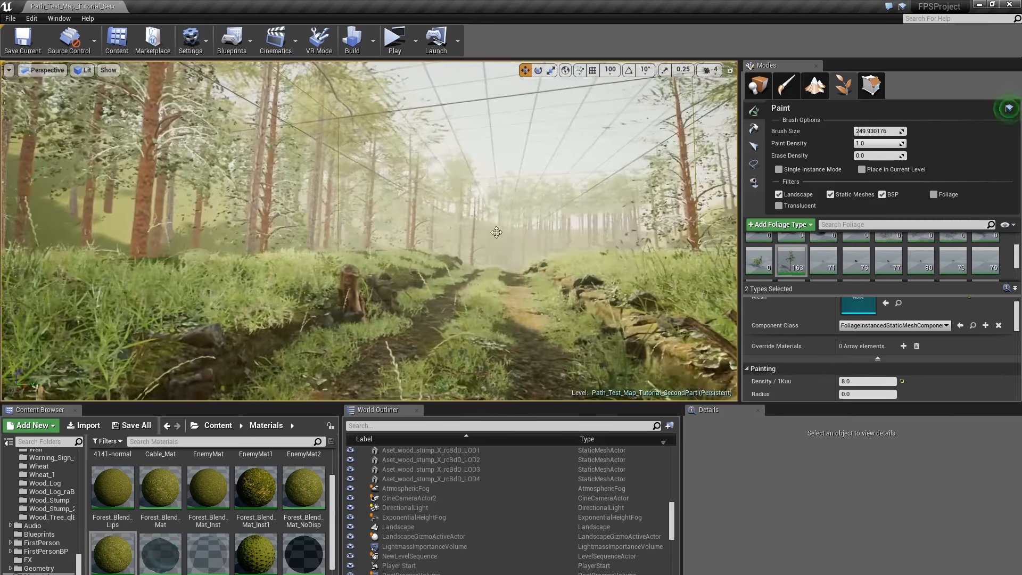
Step: Search the placeable actors for "refle" and place a Sphere Reflection Capture on the dirt path
click(758, 85)
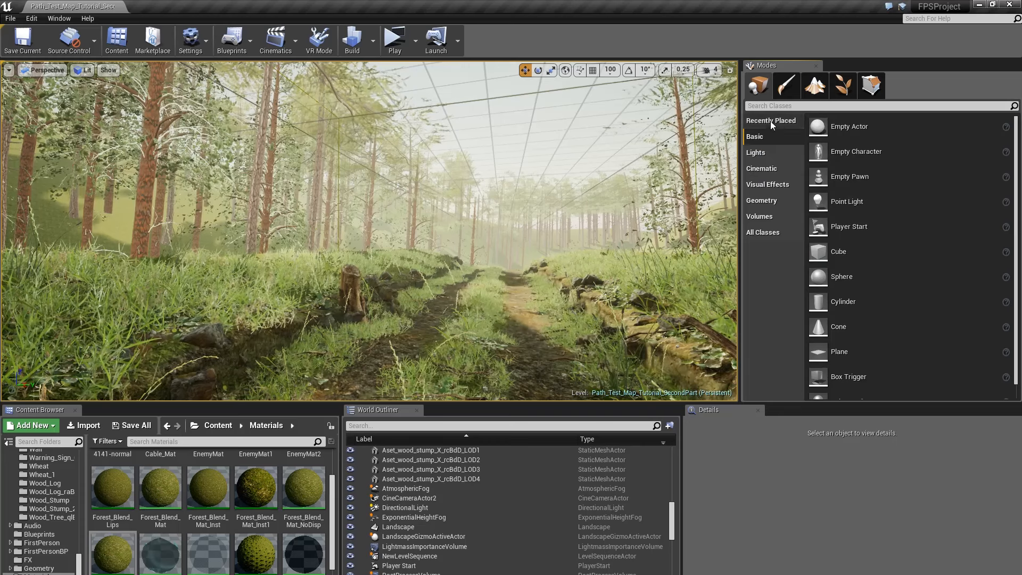
click(777, 105)
text(refle)
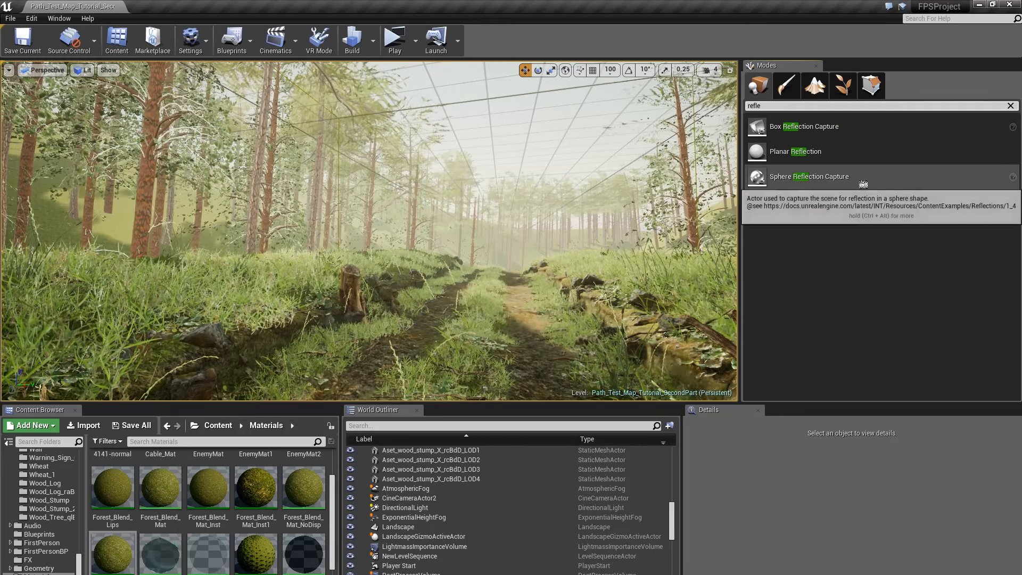
drag(863, 184, 456, 292)
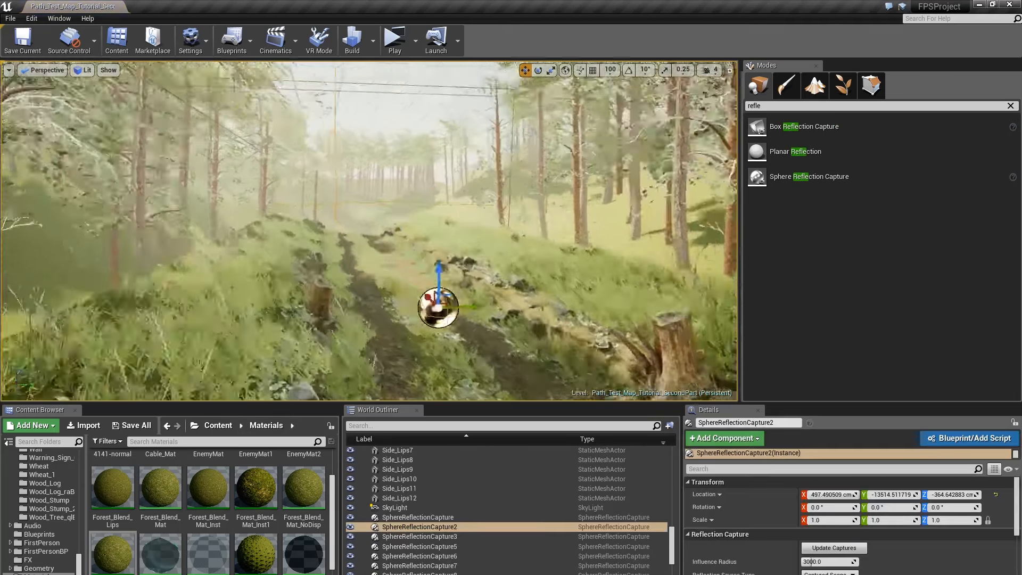
Step: Move the reflection capture farther along the path and place a copy near the tree stumps with an influence radius of 500
right_drag(456, 292, 471, 319)
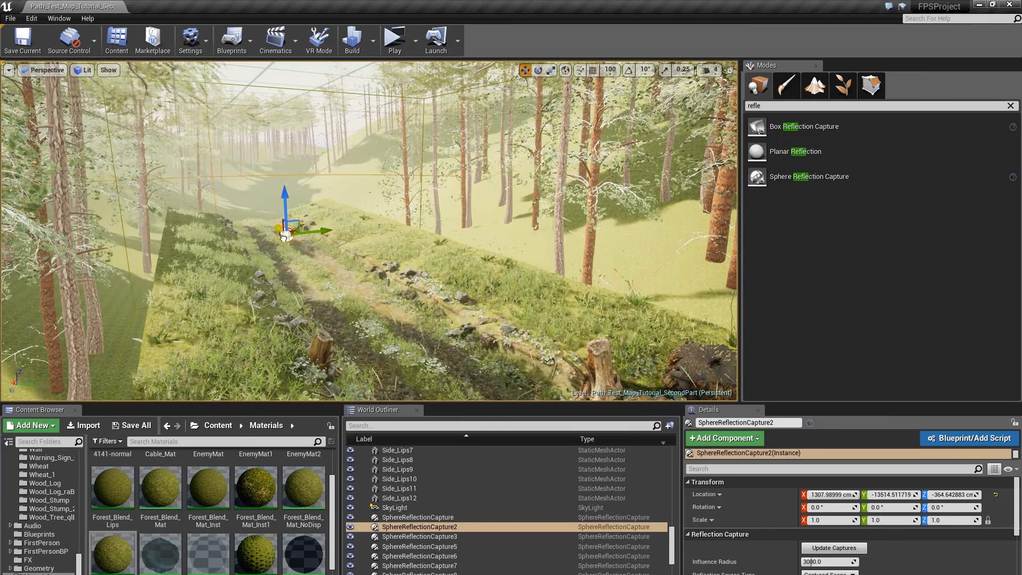
mouse_move(376, 202)
right_down()
mouse_move(356, 218)
mouse_move(376, 202)
right_up()
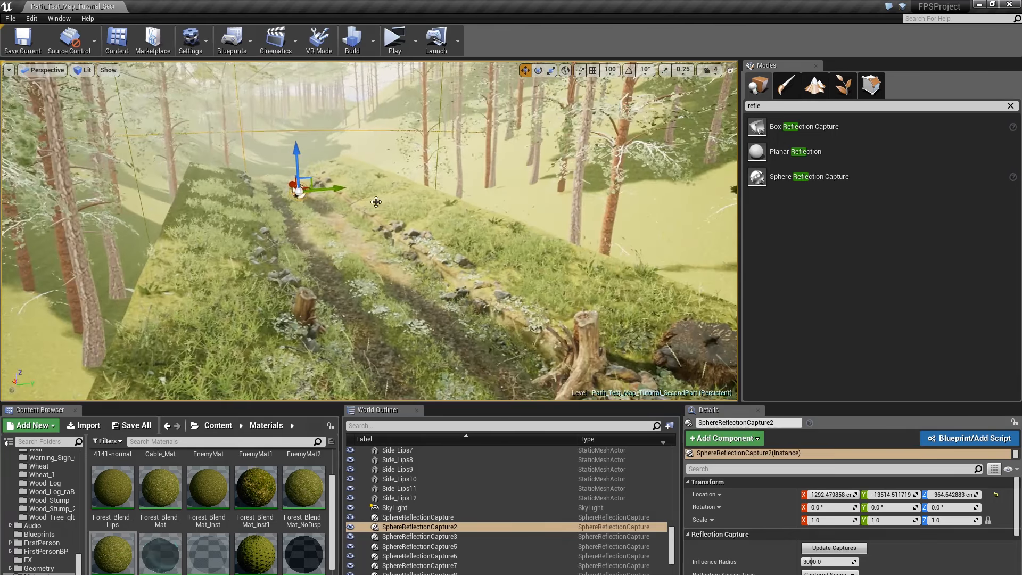
alt+drag(287, 185, 398, 246)
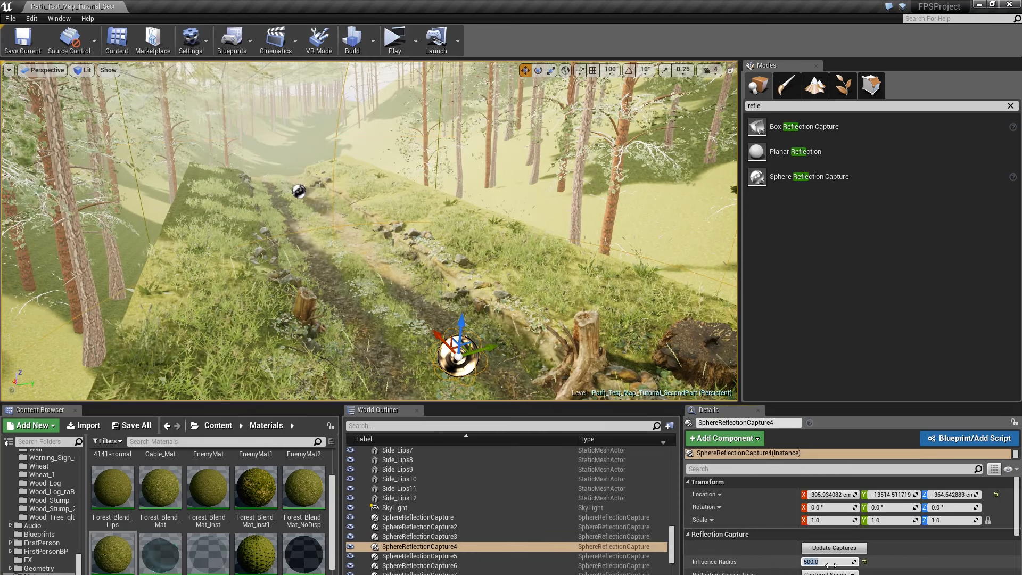
Step: Set the scale range of foliage type 03 to a minimum of 2.5 and a maximum of 3.0
key(f)
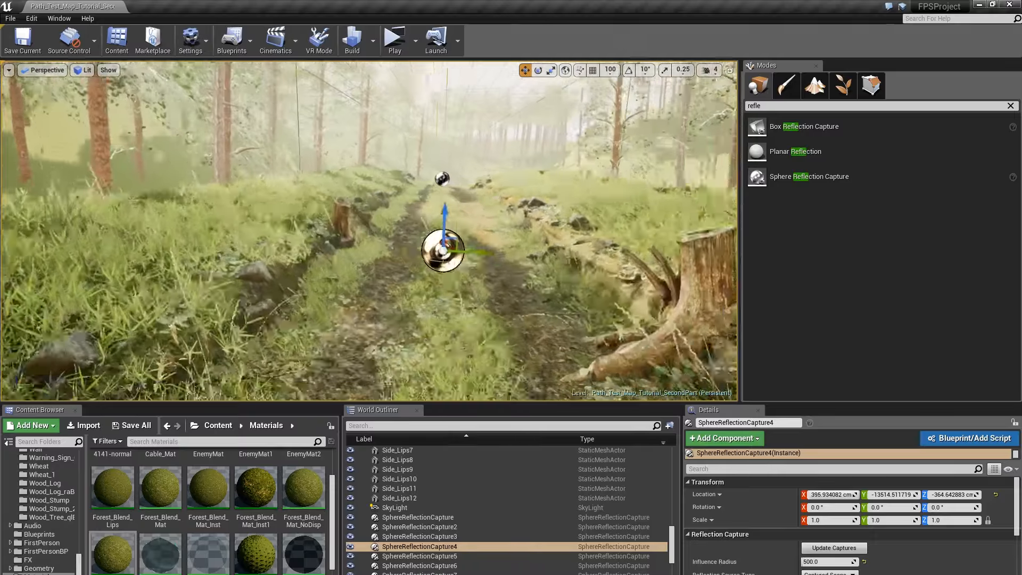
key(Escape)
right_drag(412, 218, 399, 160)
key(w)
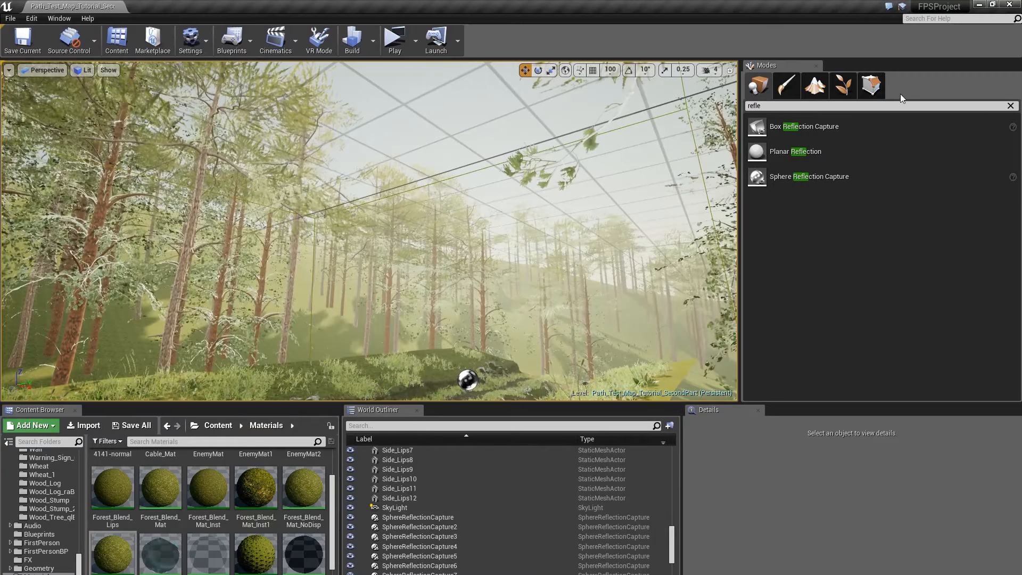
click(843, 85)
click(823, 248)
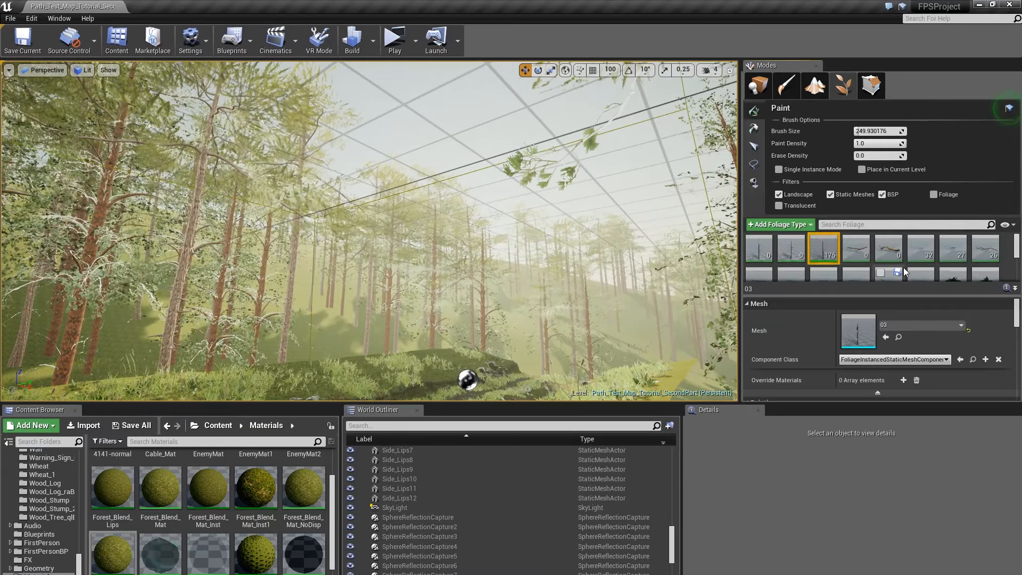
scroll(903, 267, down, 1)
scroll(905, 330, down, 3)
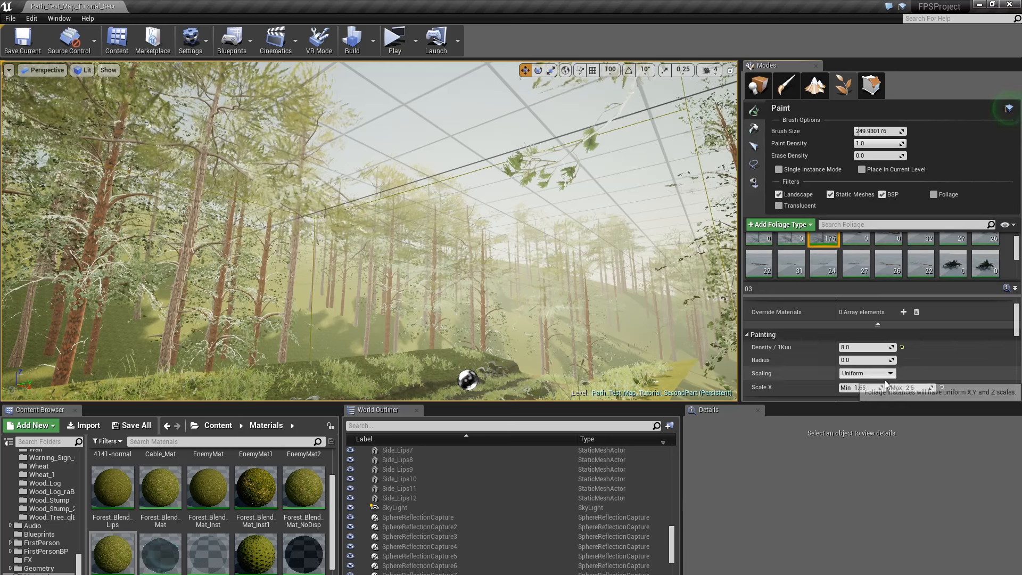
click(865, 388)
text(2.5)
key(Tab)
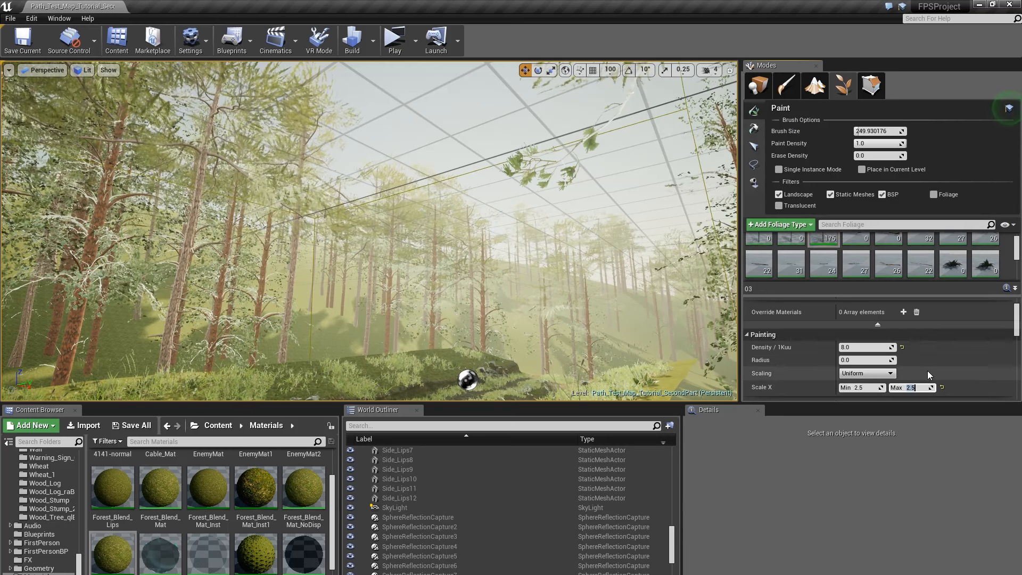
Step: Set the scale range of the Pine_Tree_UE6 foliage type to a minimum of 2.2 and a maximum of 3
scroll(839, 263, down, 2)
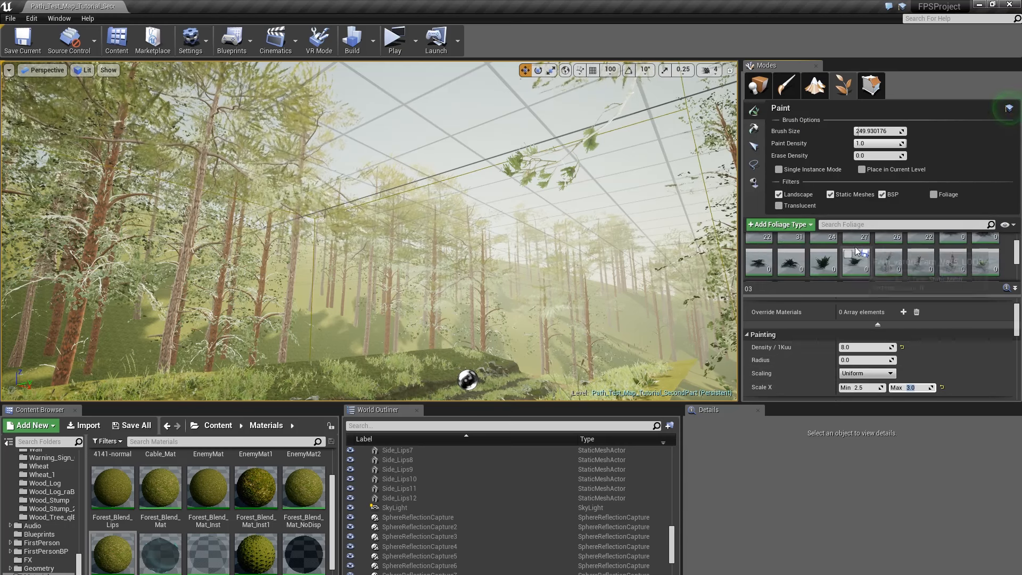
click(791, 261)
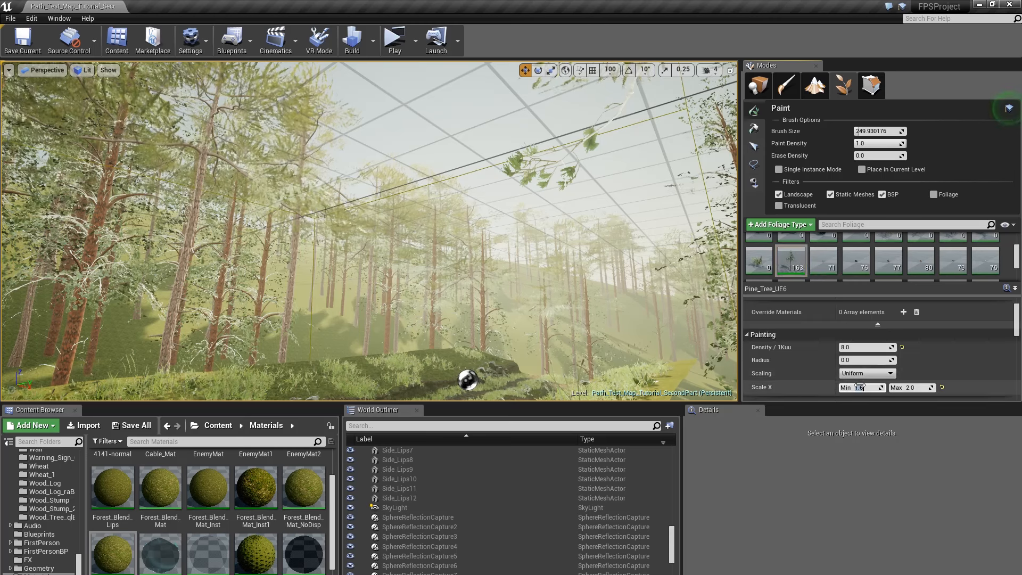
text(2.2)
key(Tab)
text(3)
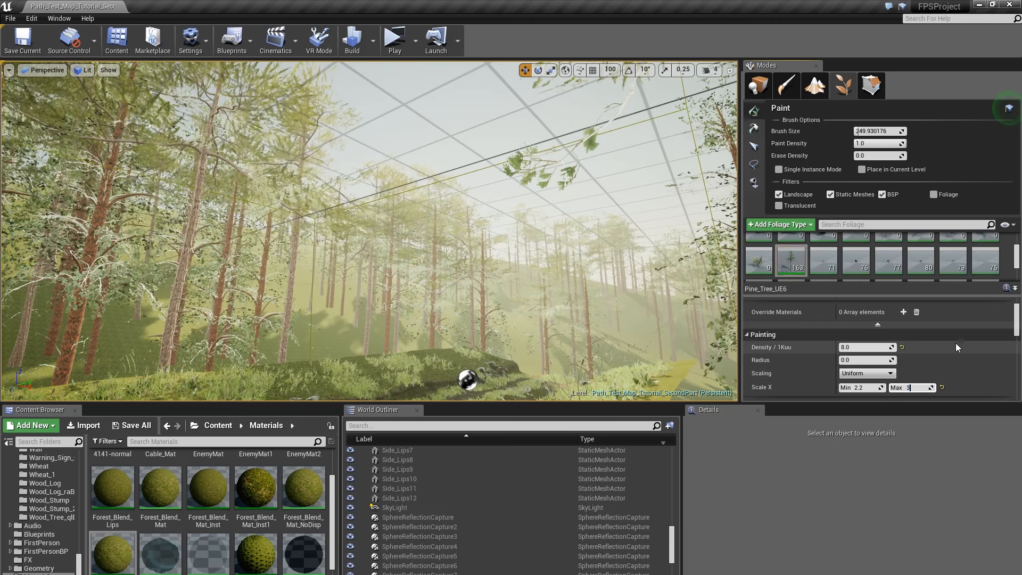
key(Return)
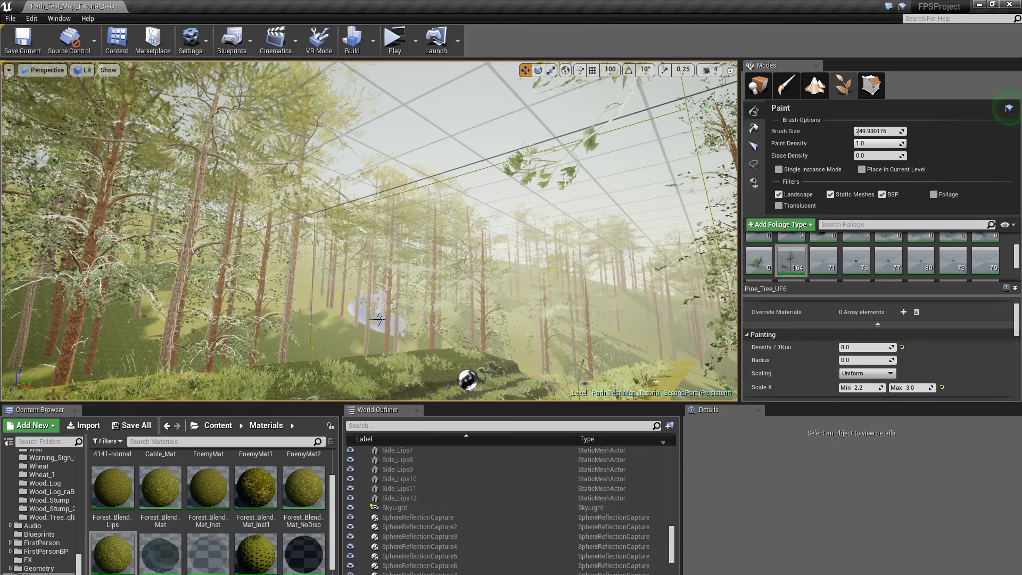
Step: Paint larger trees on the distant slopes behind the grassy bank and around the far end of the path
mouse_move(466, 289)
mouse_down()
mouse_move(486, 277)
mouse_move(515, 278)
mouse_up()
mouse_move(510, 292)
right_down()
mouse_move(452, 292)
mouse_move(445, 378)
right_up()
drag(445, 311, 353, 217)
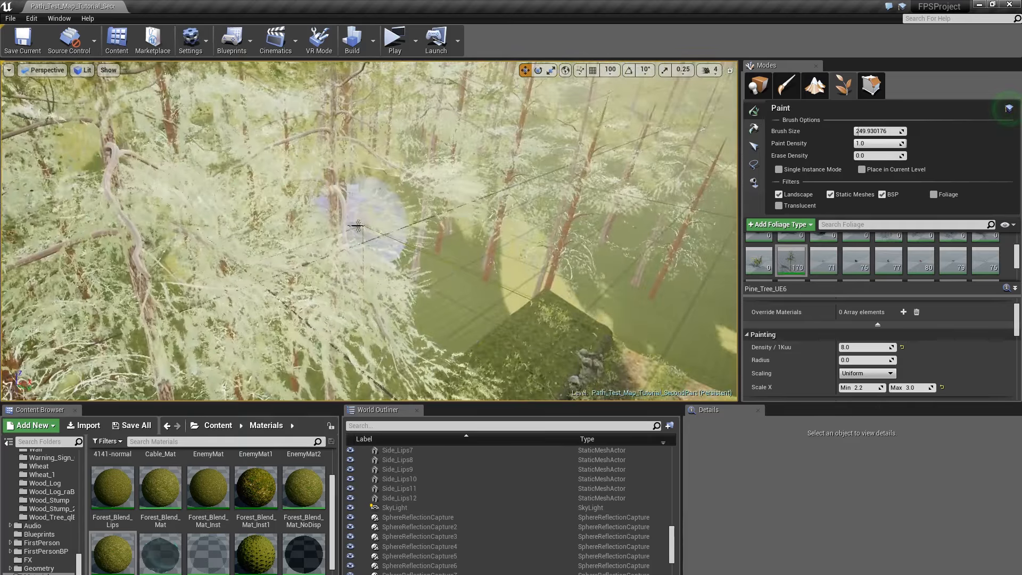
mouse_move(354, 217)
right_down()
mouse_move(393, 170)
mouse_move(458, 234)
mouse_move(514, 215)
right_up()
key(w)
right_drag(434, 239, 406, 235)
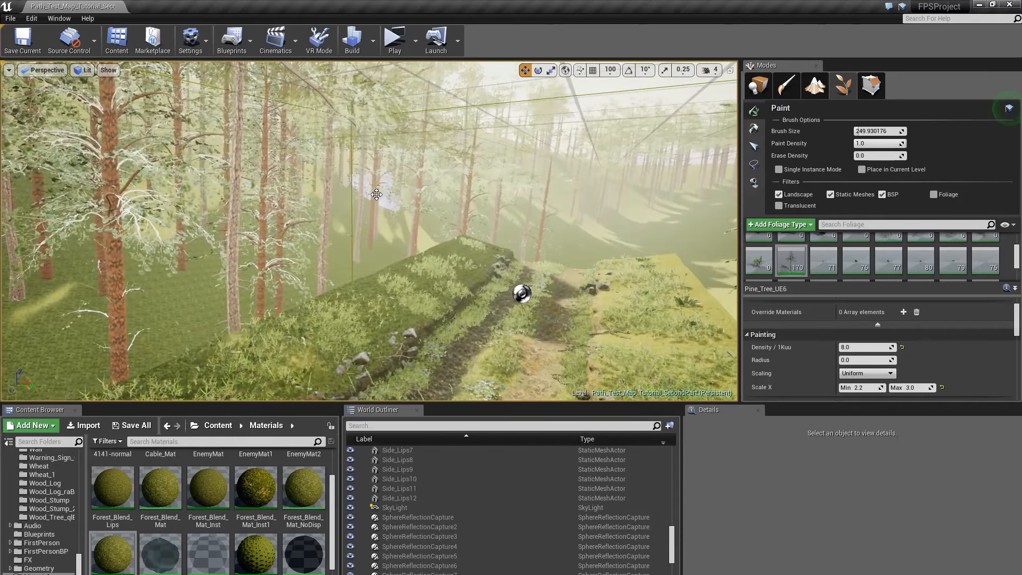
Step: Undo the last tree painting and erase some trees on the slope behind the grassy bank beside the path
key(s)
right_drag(398, 197, 328, 193)
key(d)
key(ctrl+z)
key(s)
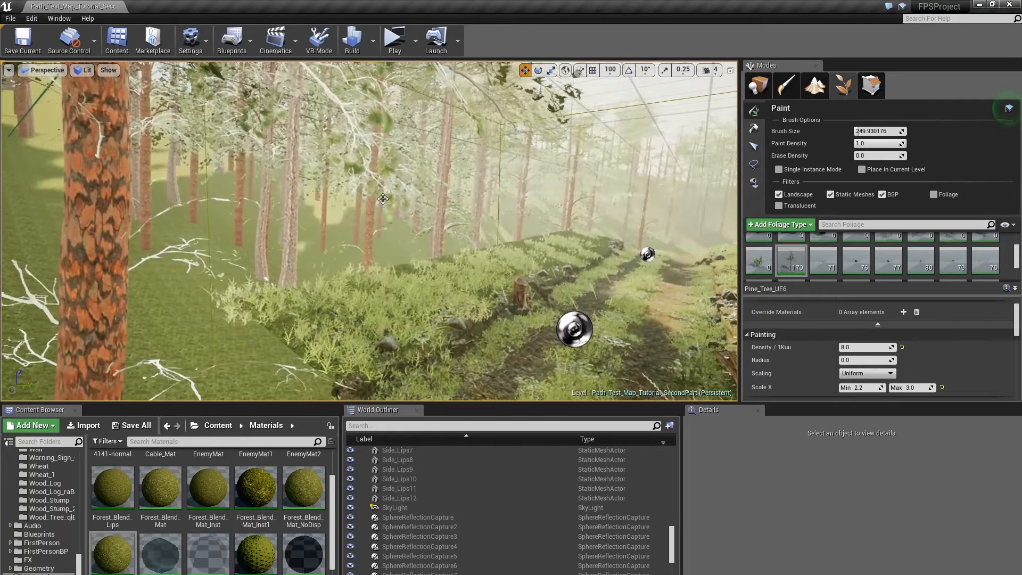
mouse_move(312, 228)
right_down()
mouse_move(361, 234)
mouse_move(319, 229)
mouse_move(348, 214)
right_up()
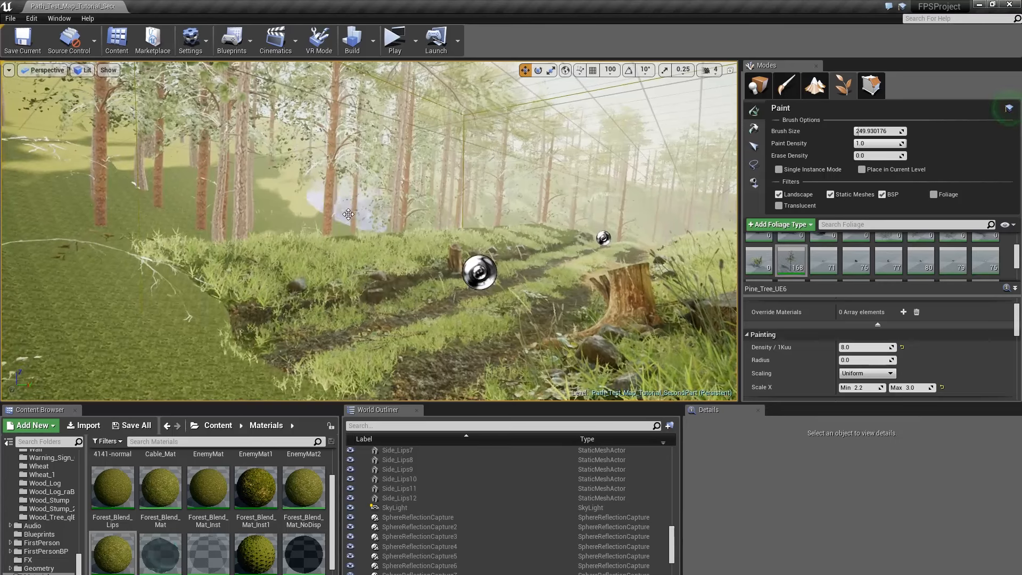
shift+drag(352, 227, 389, 231)
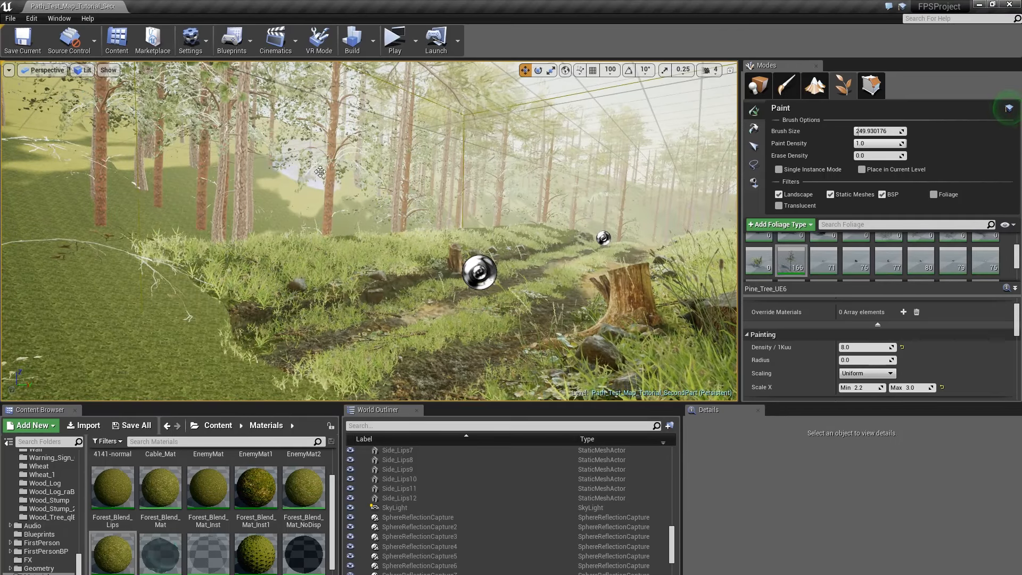
Step: Fill the gaps on the hillsides behind the path and the tree stumps with more of the larger trees
drag(328, 163, 393, 168)
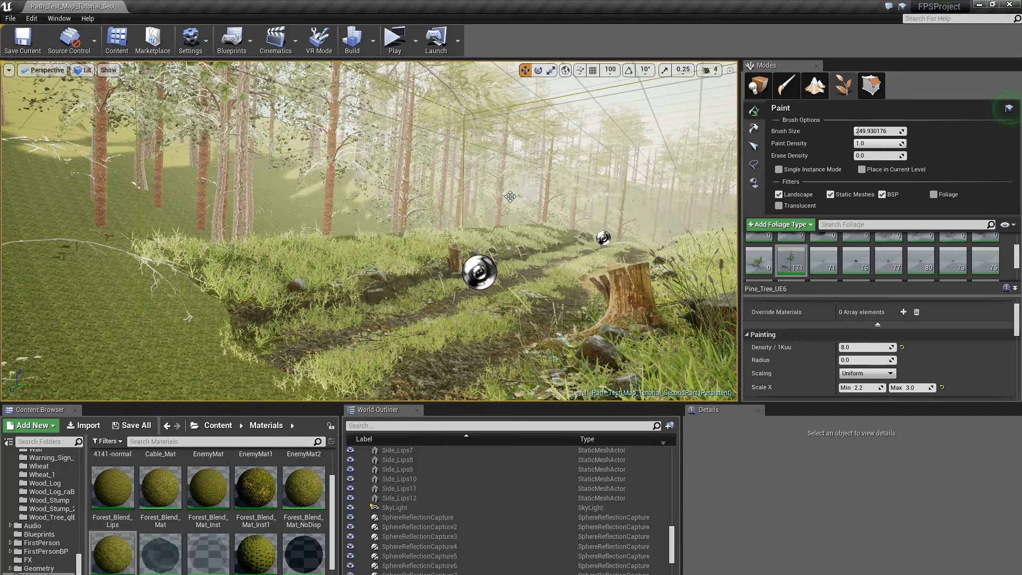
right_drag(510, 197, 580, 197)
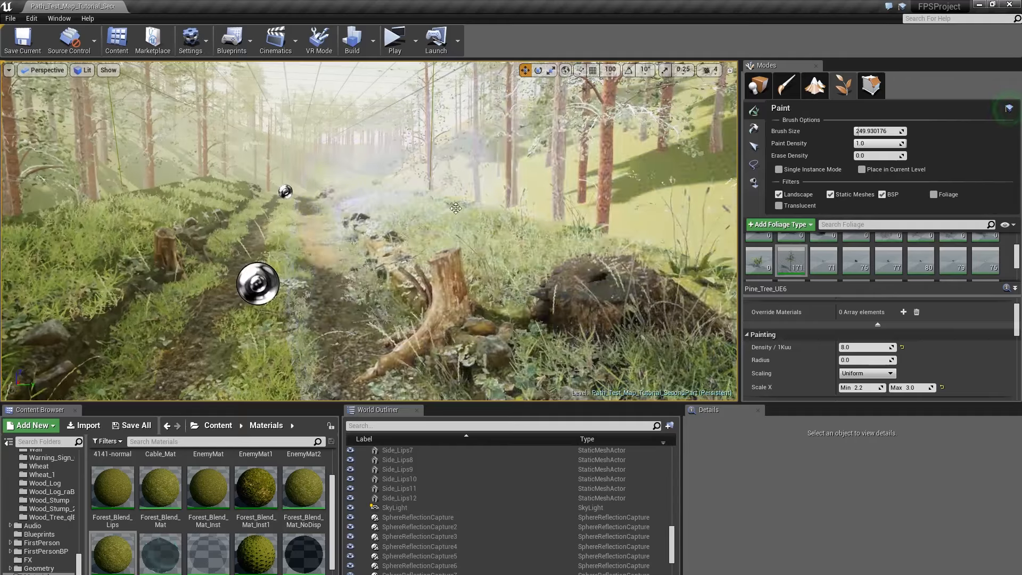
right_drag(456, 209, 373, 180)
click(456, 208)
right_drag(455, 208, 498, 209)
mouse_move(406, 197)
mouse_down()
mouse_move(469, 198)
mouse_move(428, 194)
mouse_up()
drag(496, 186, 394, 190)
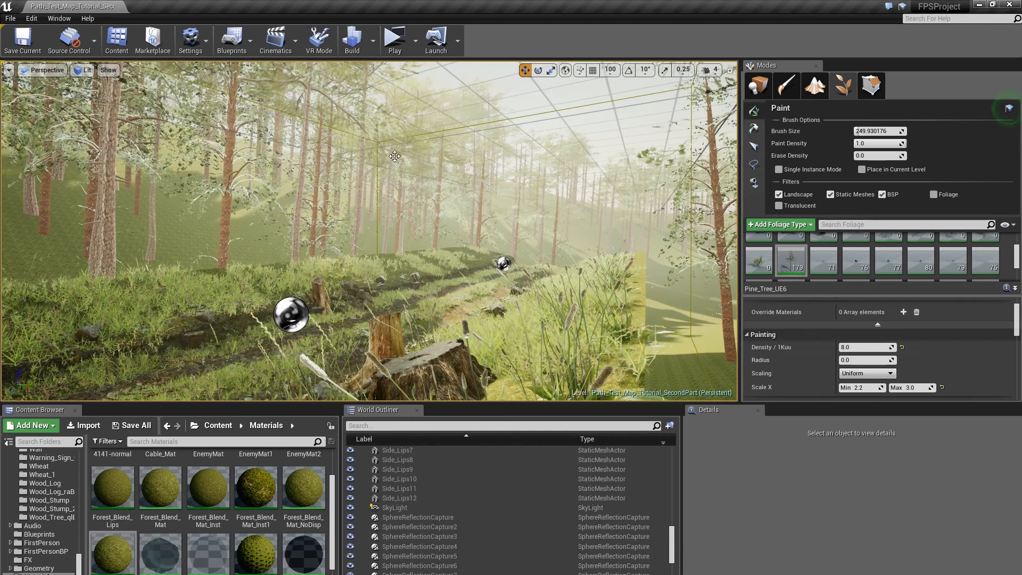
click(422, 227)
Step: Leave foliage painting and rebuild only the reflection captures for all levels
mouse_move(422, 227)
right_down()
mouse_move(481, 229)
mouse_move(511, 293)
mouse_move(502, 293)
right_up()
click(765, 91)
mouse_move(468, 224)
right_down()
mouse_move(442, 225)
mouse_move(468, 224)
right_up()
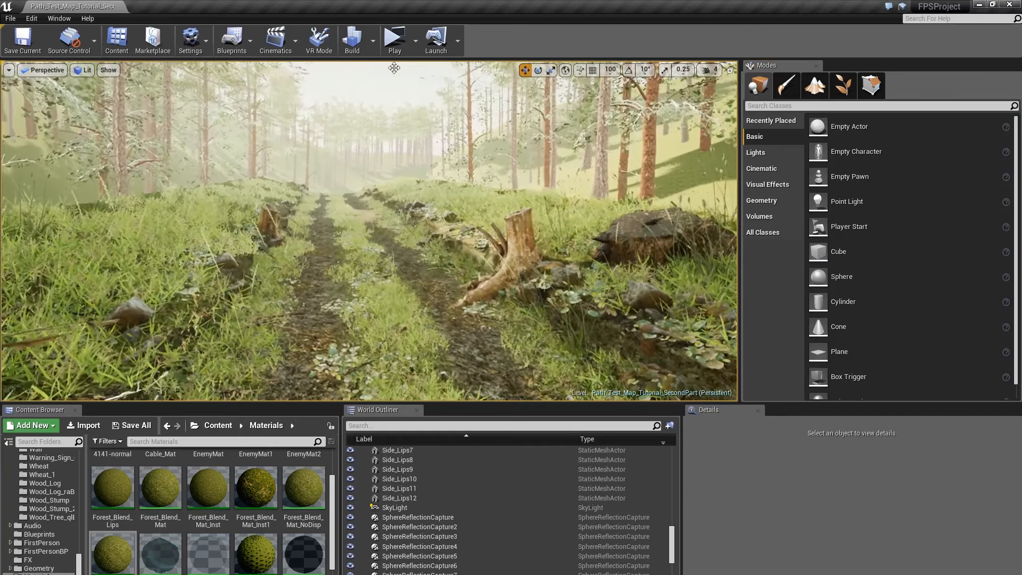
click(377, 43)
click(417, 141)
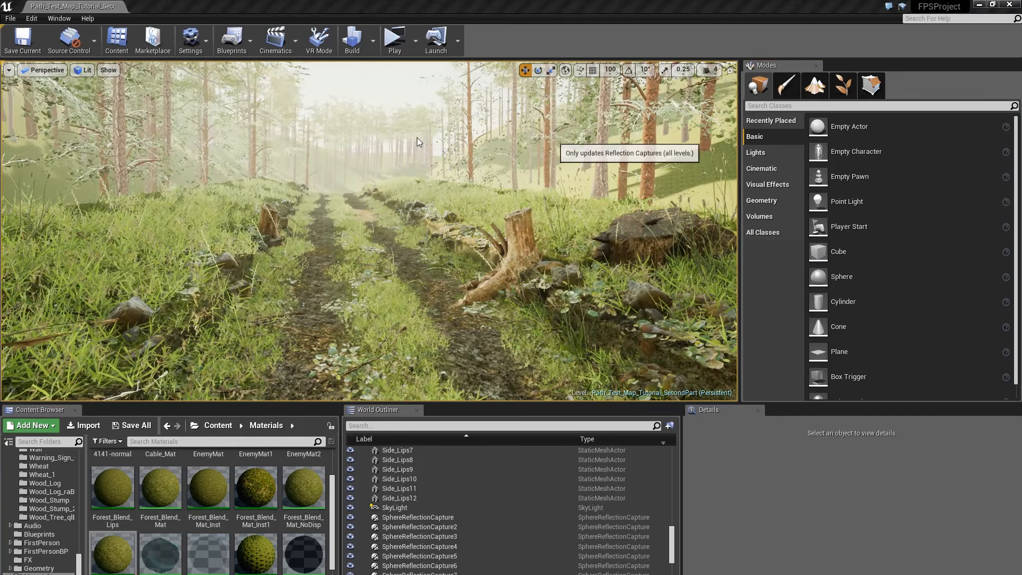
Step: Build the level's lighting from a view along the path and close the resulting message log
right_drag(416, 138, 417, 138)
right_drag(440, 190, 439, 190)
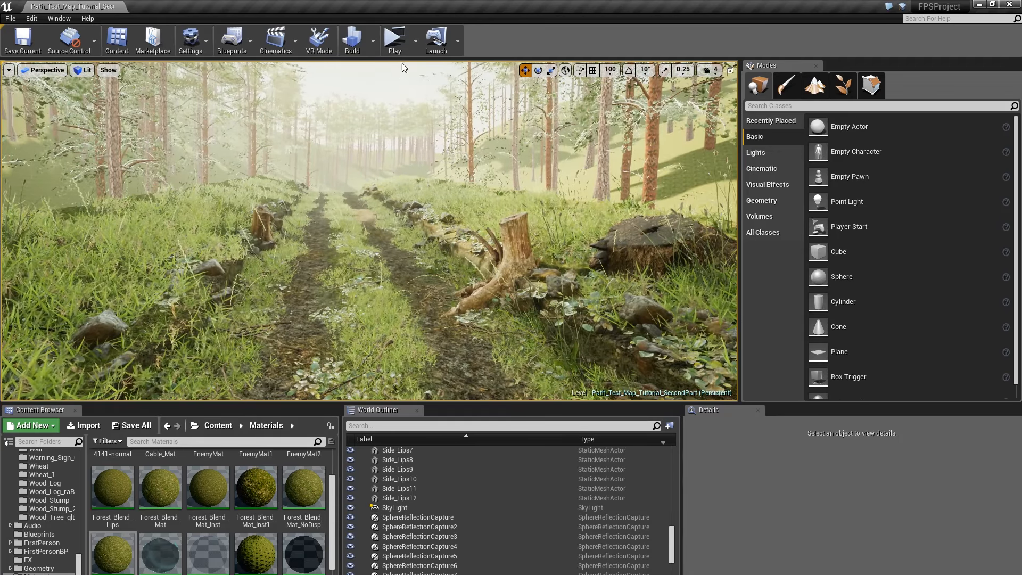
click(354, 43)
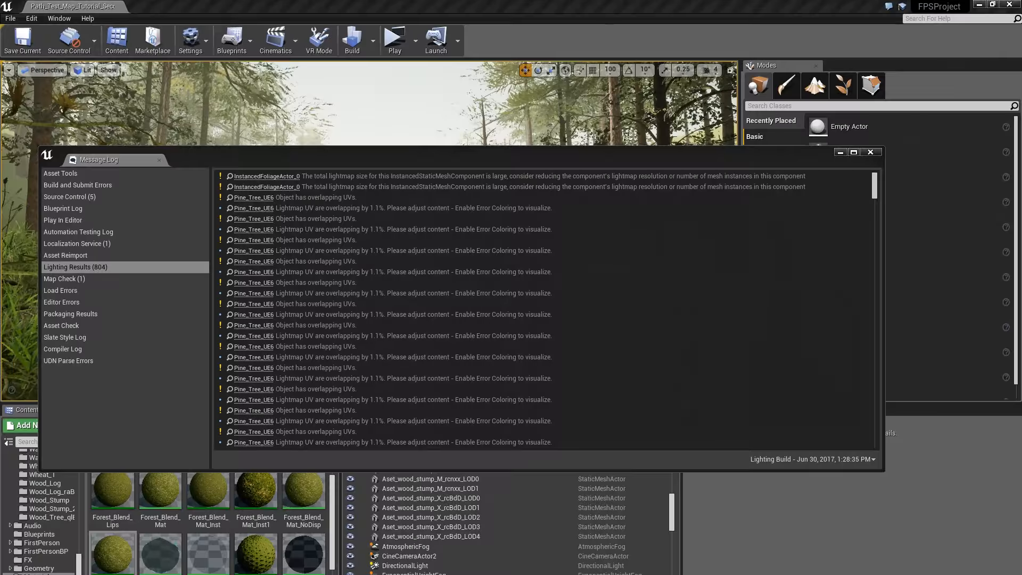
click(870, 153)
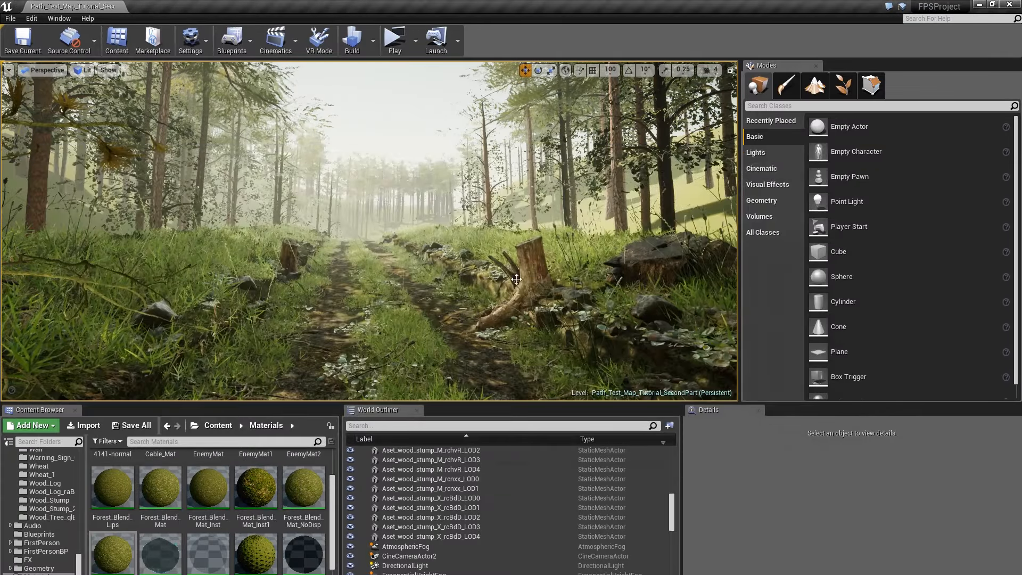
mouse_move(516, 279)
right_down()
mouse_move(515, 298)
mouse_move(559, 306)
mouse_move(495, 301)
mouse_move(543, 279)
mouse_move(524, 263)
mouse_move(535, 295)
mouse_move(545, 287)
mouse_move(524, 295)
mouse_move(545, 279)
mouse_move(533, 281)
right_up()
key(w)
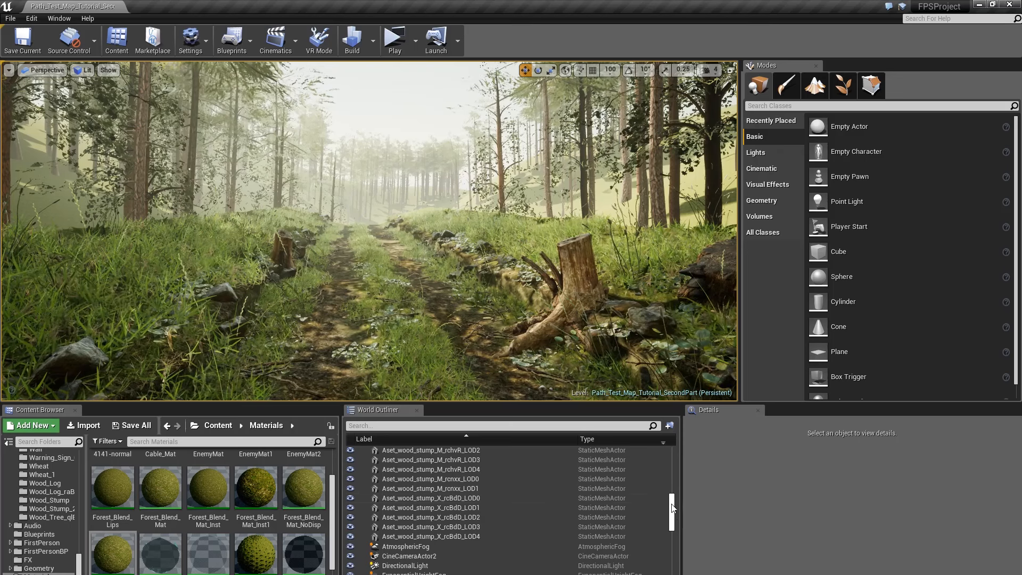
Step: Select the DirectionalLight actor and look through the neighbouring actors in the level
scroll(671, 508, down, 2)
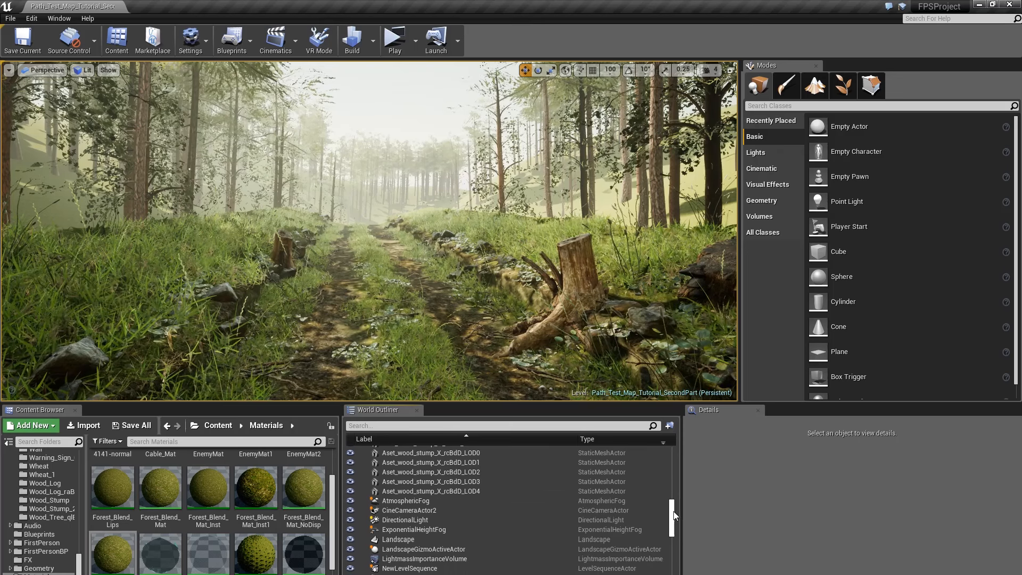
click(460, 521)
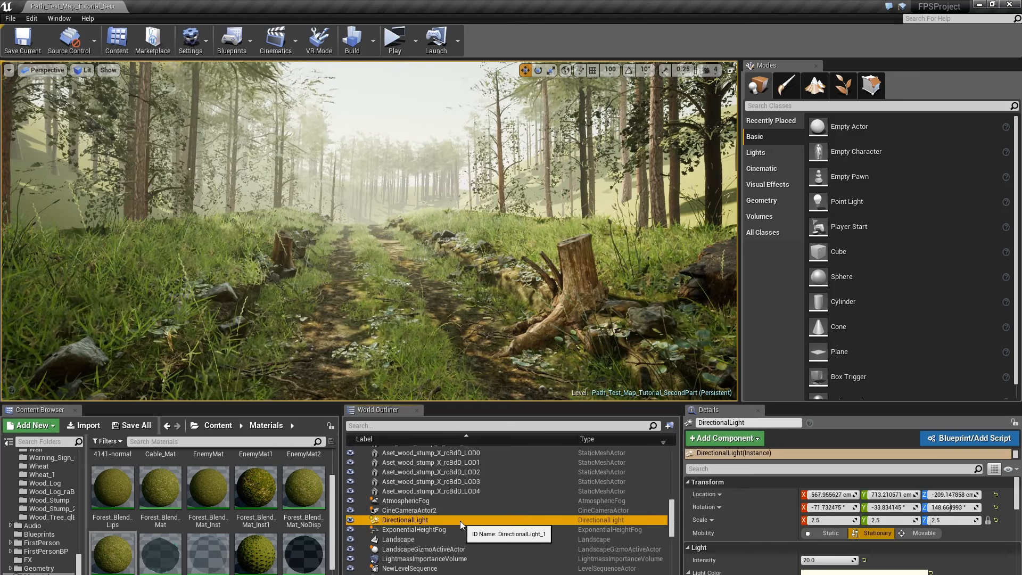
scroll(461, 524, down, 2)
scroll(462, 525, up, 4)
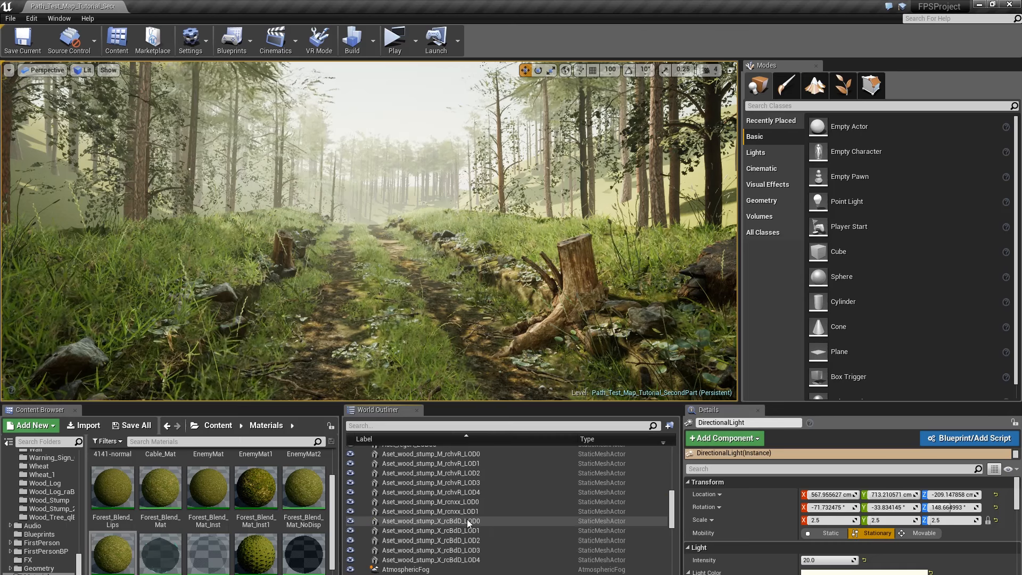
scroll(471, 517, down, 3)
scroll(476, 510, up, 6)
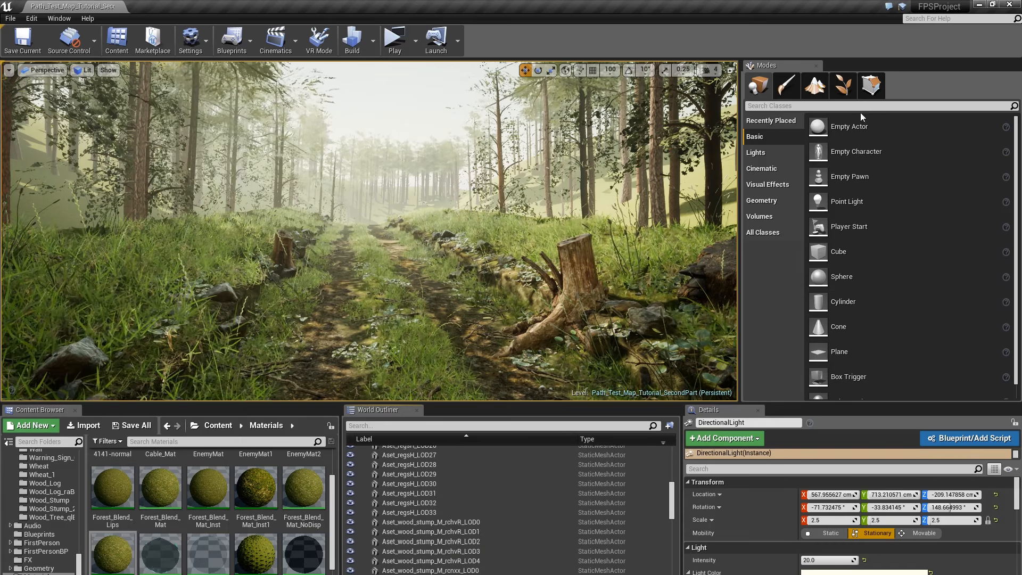
Step: Return to foliage painting, select all foliage types and deactivate them for painting
click(842, 84)
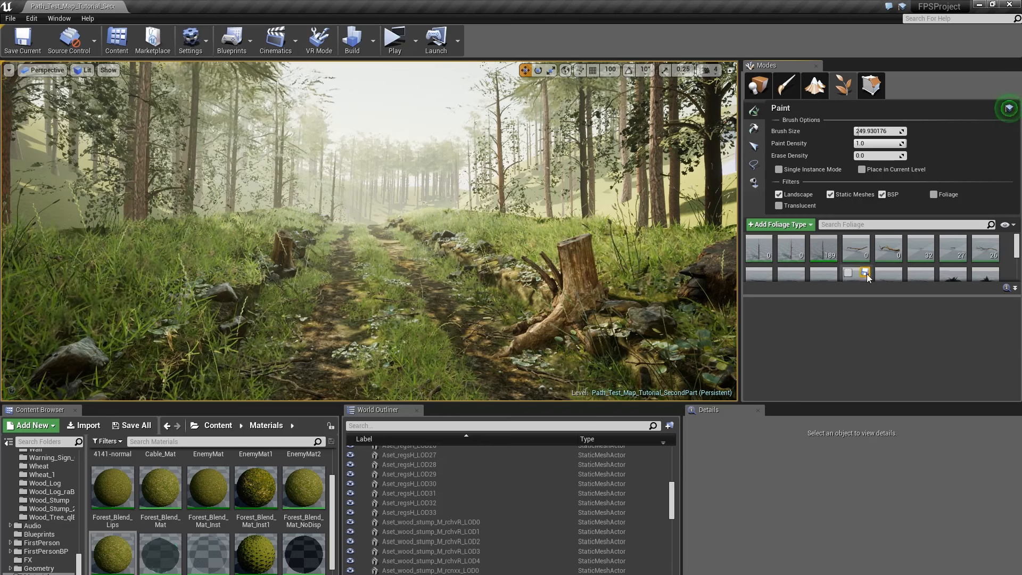
click(889, 257)
key(ctrl+a)
click(883, 240)
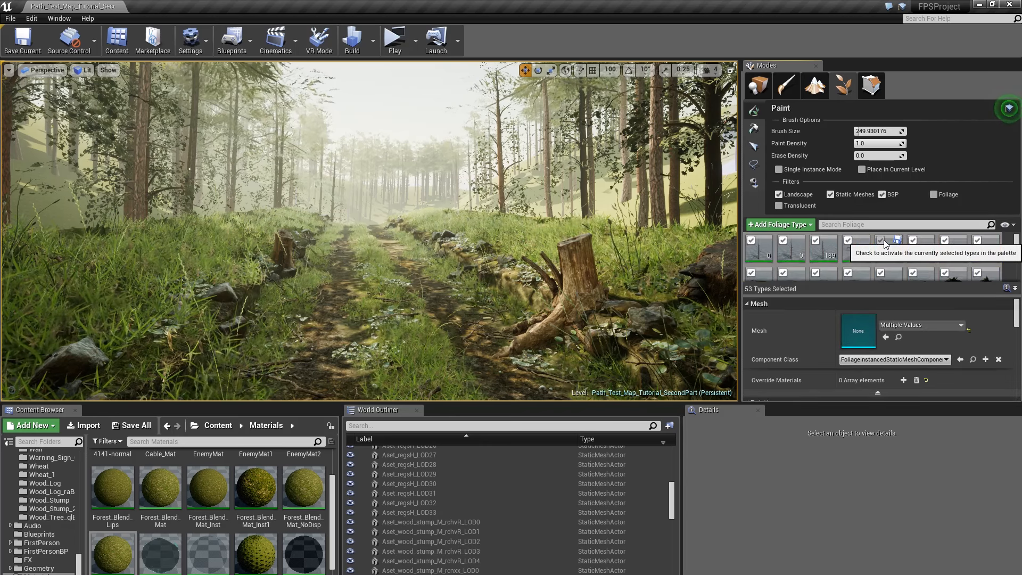
click(884, 240)
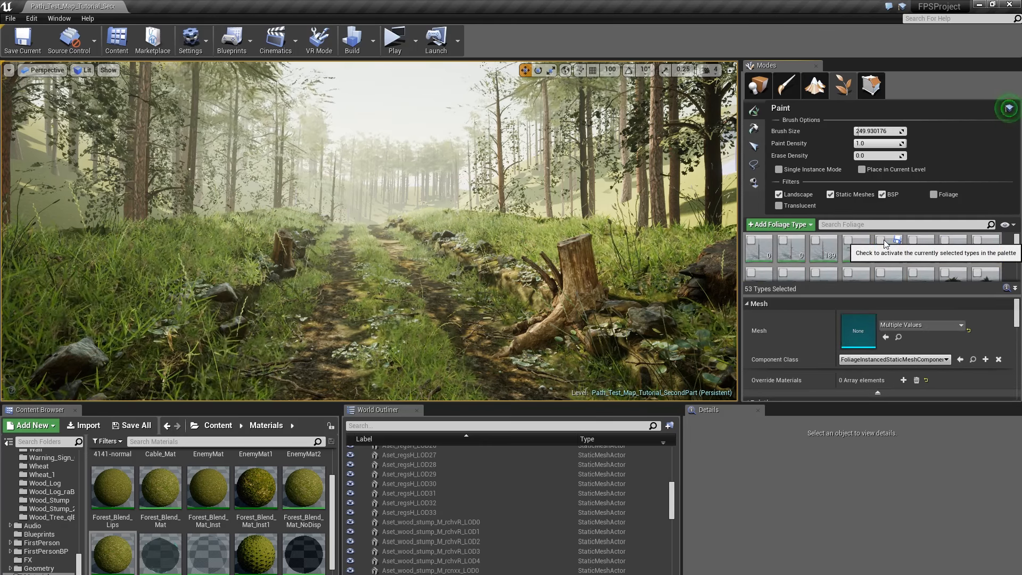
Step: Select the five juniper bush foliage types and activate them for painting
drag(1017, 245, 1017, 253)
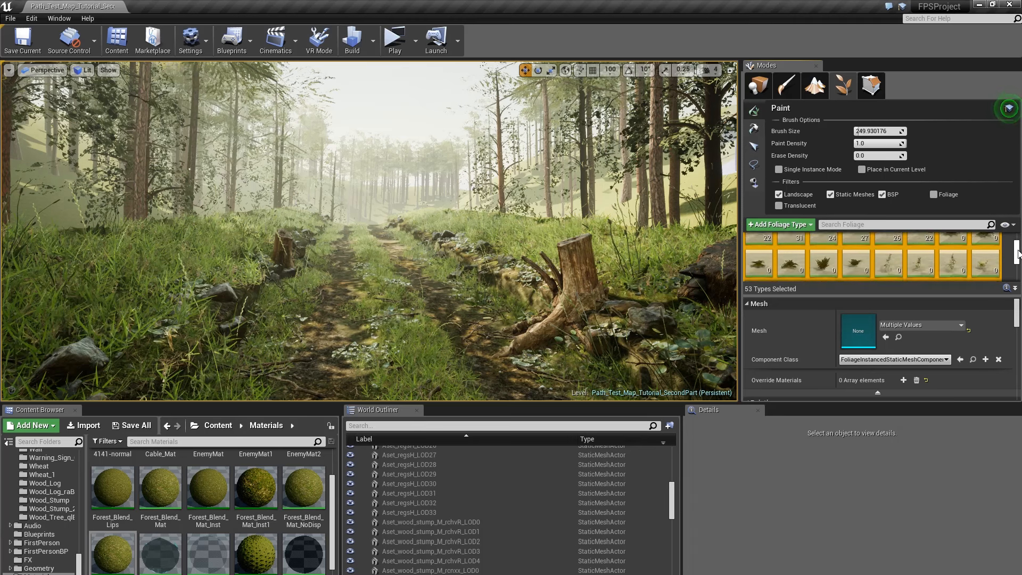
click(890, 257)
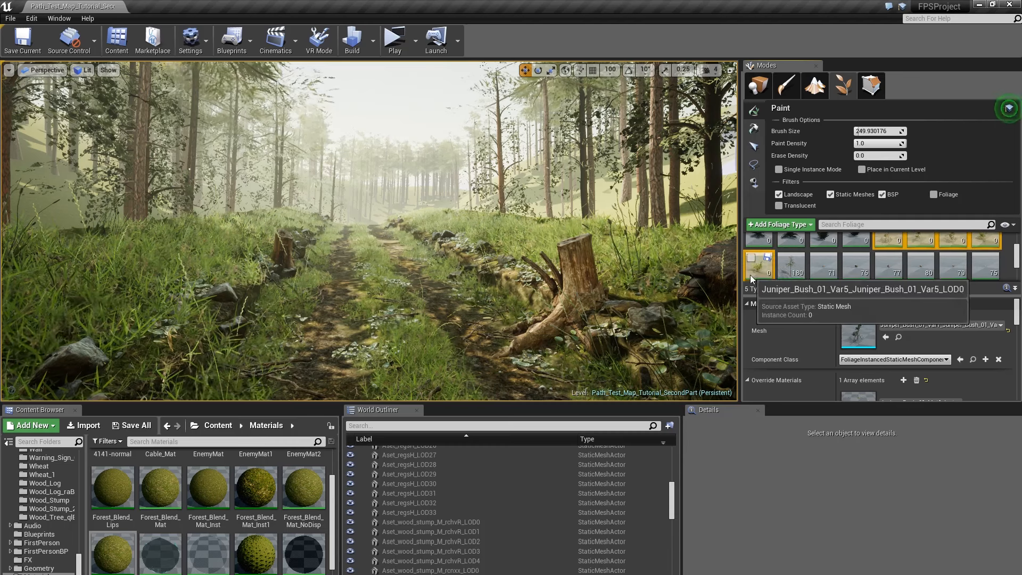
scroll(750, 274, down, 1)
shift+click(755, 257)
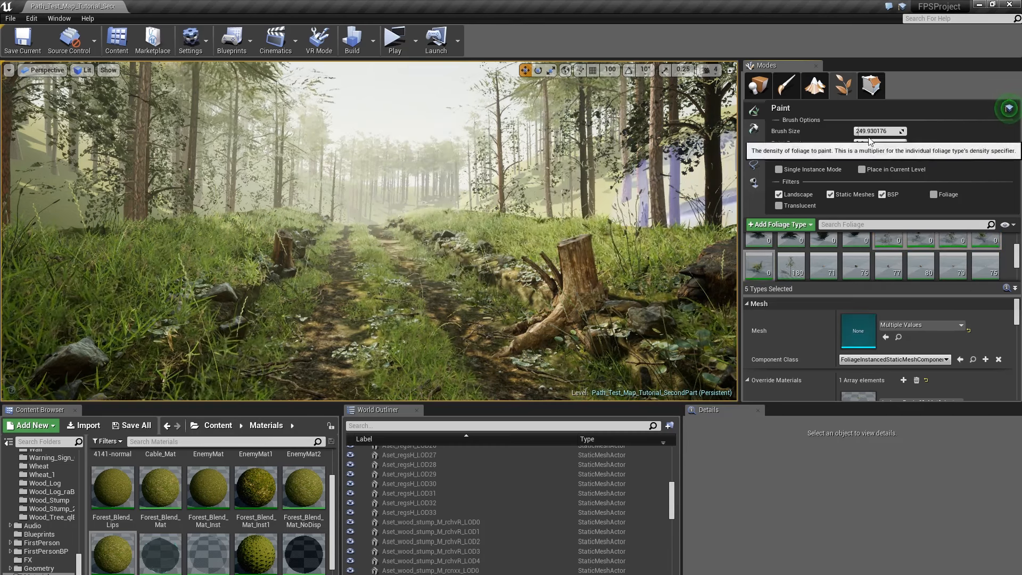
Step: Set the foliage brush size to 50 and paint juniper bushes on the grassy bank behind the rooted stump
click(871, 131)
text(50)
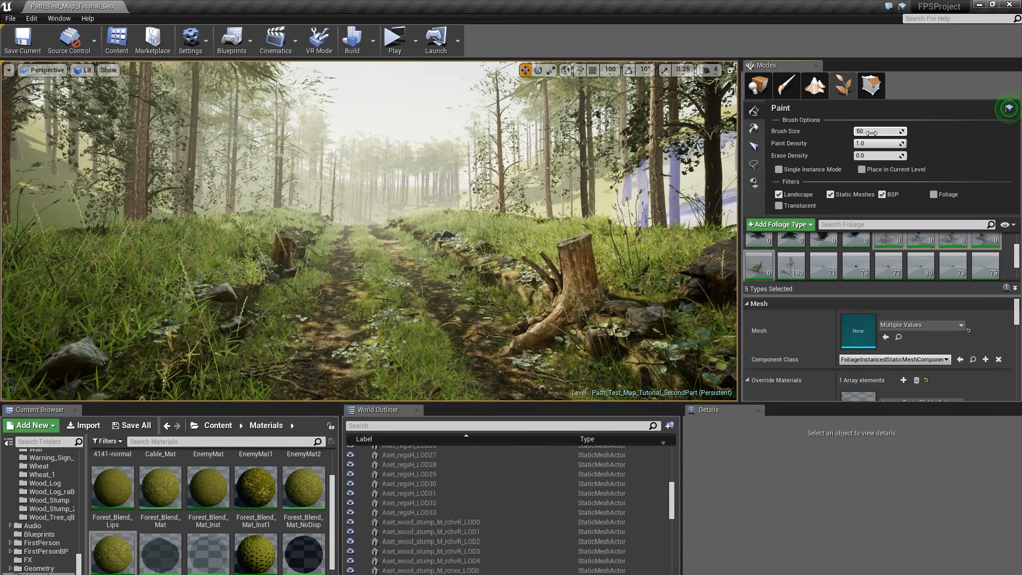
key(Return)
click(542, 244)
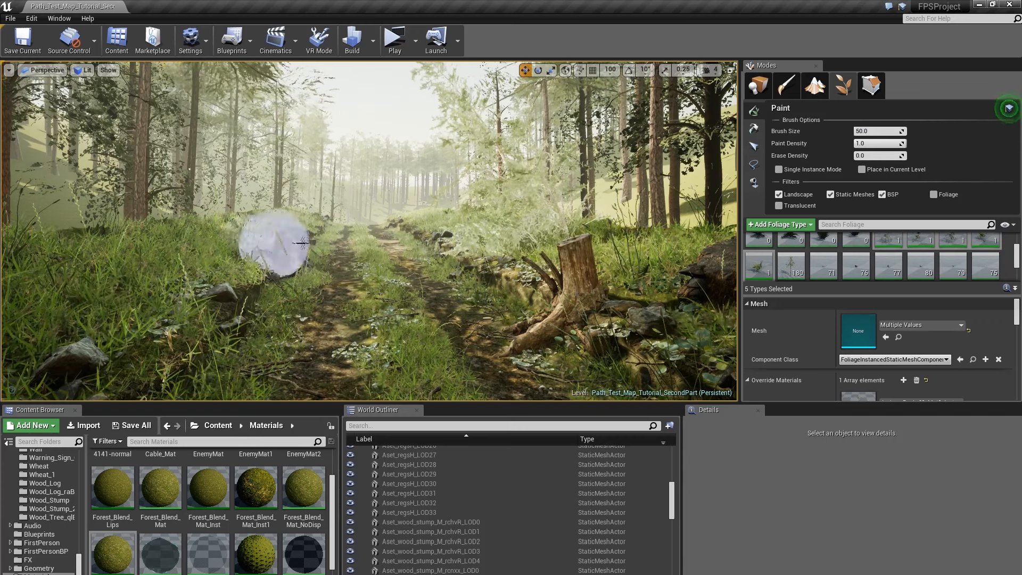
Step: Undo the juniper bushes painted on the grassy banks beside the path
right_drag(303, 244, 304, 230)
key(ctrl+z)
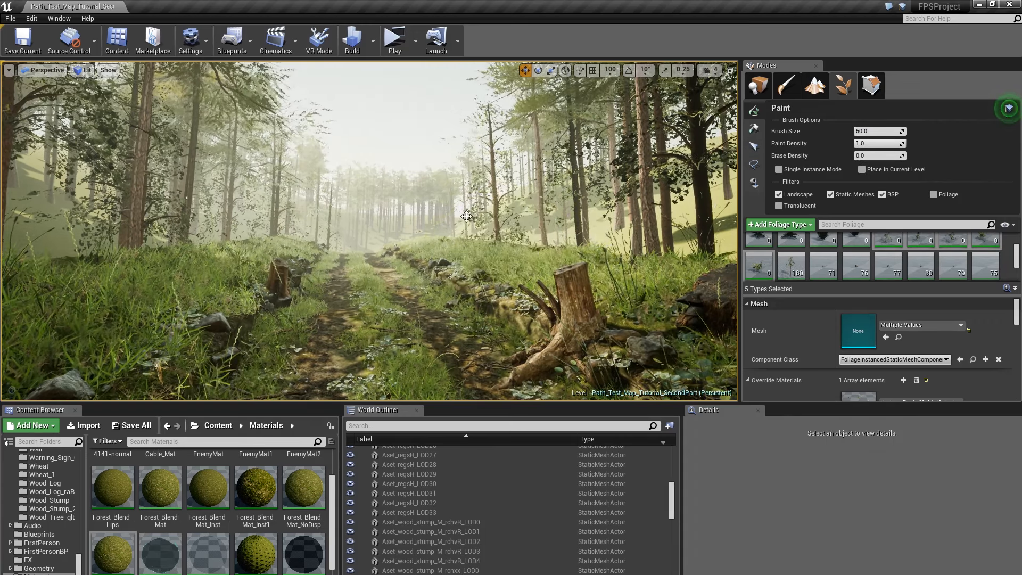
right_drag(575, 216, 360, 219)
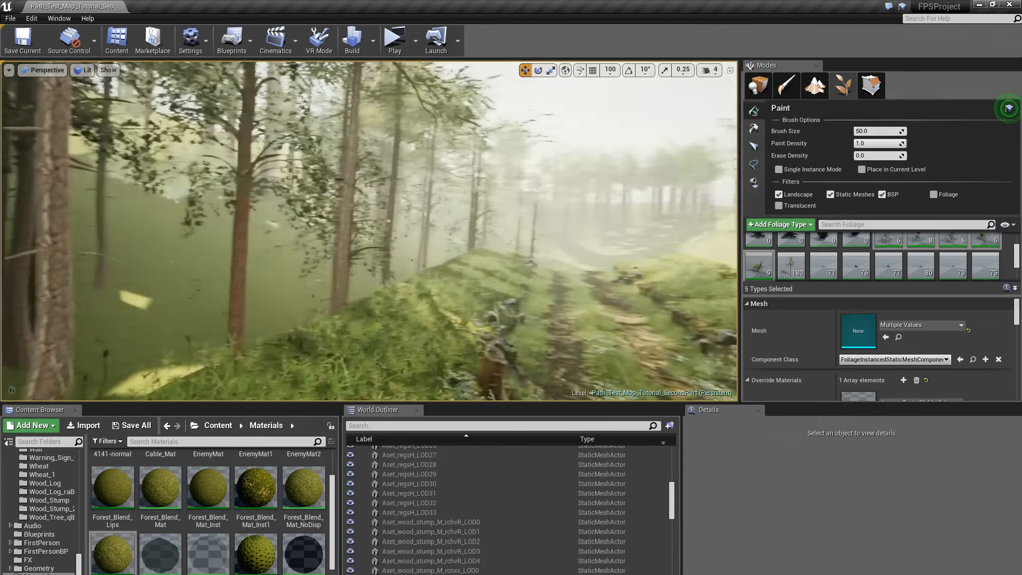
right_drag(359, 219, 284, 188)
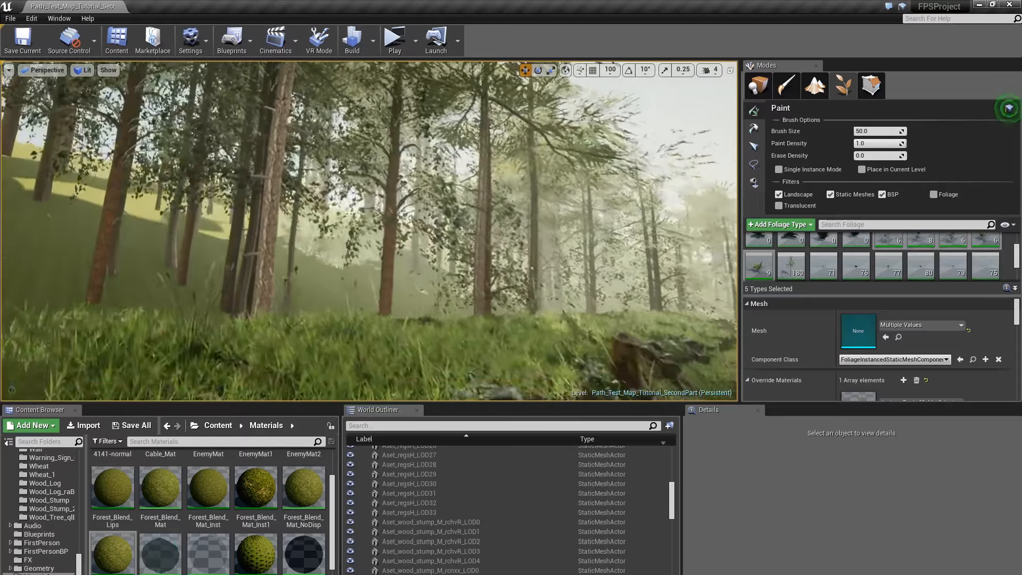
right_drag(225, 257, 224, 256)
key(ctrl+z)
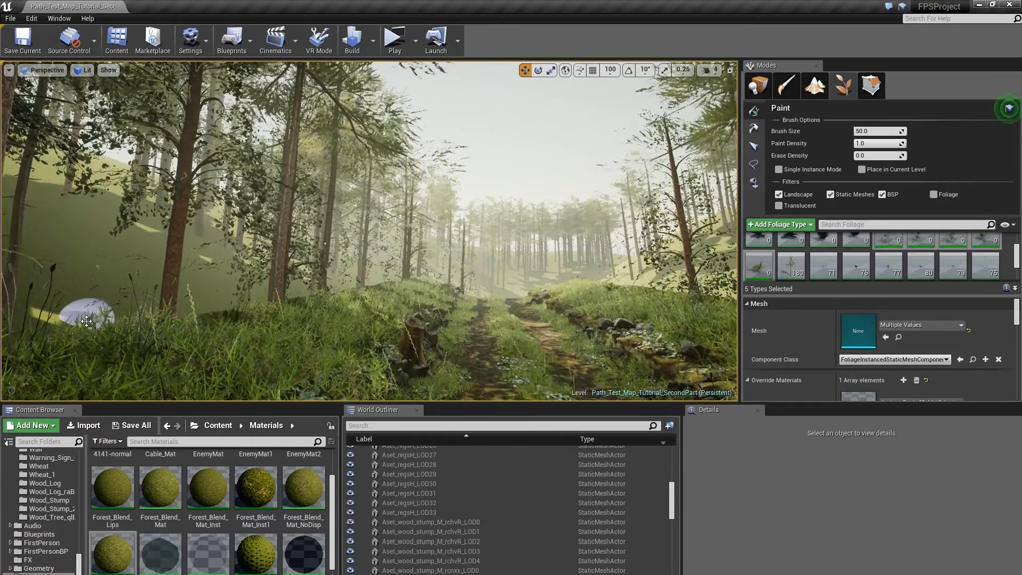
Step: Set the five juniper bush types' Scale X to a minimum of 4 and a maximum of 6
click(84, 315)
scroll(948, 337, down, 5)
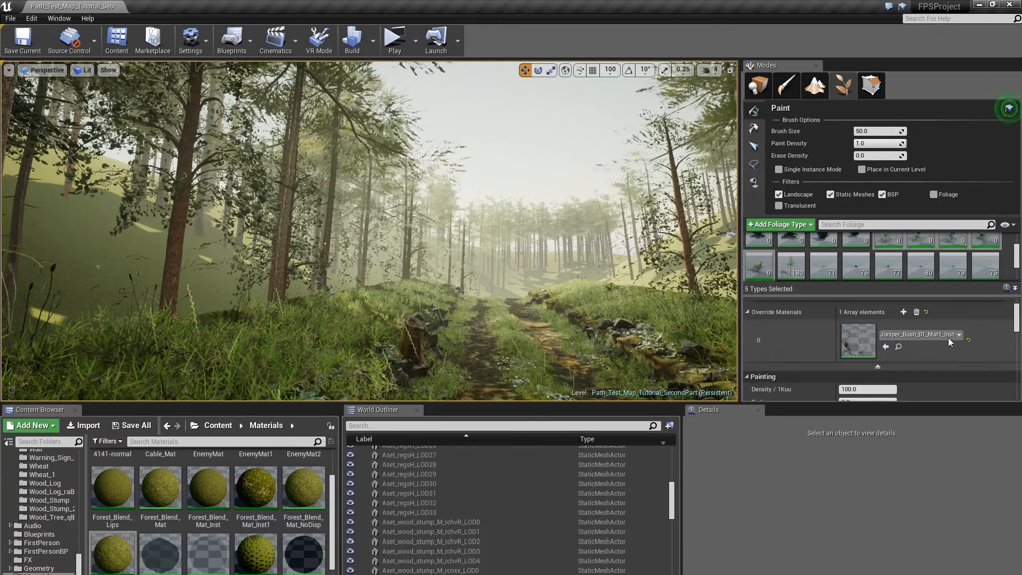
click(866, 361)
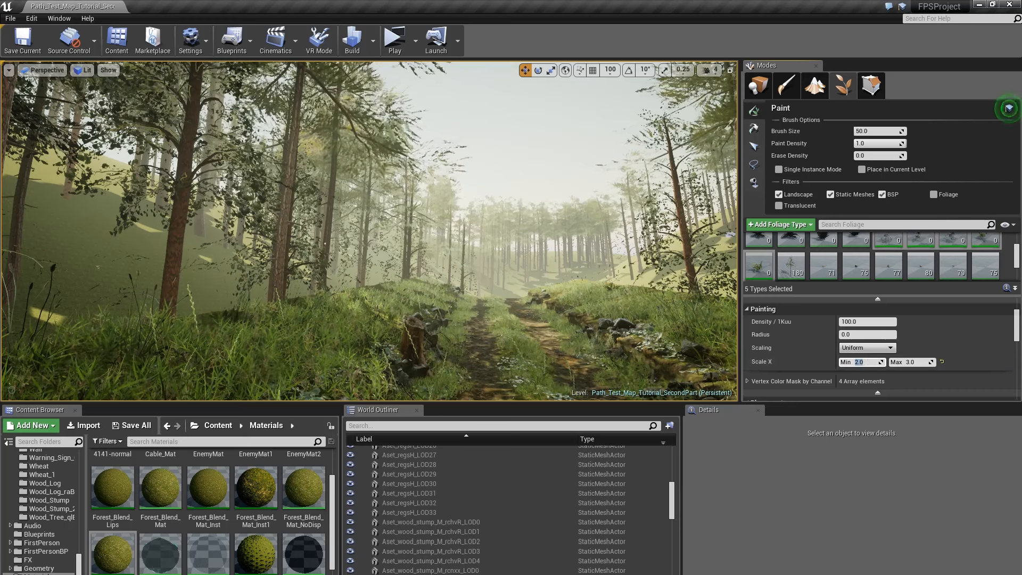
text(6)
key(Return)
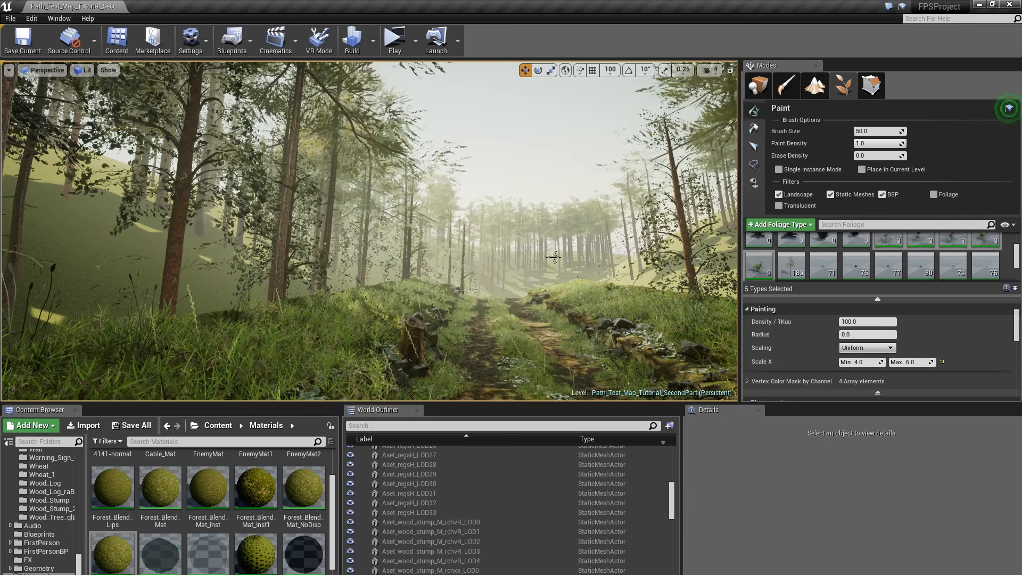
Step: Set the juniper bushes' Scale X range to 8–10 and paint them on the bare hillside left of the path
click(877, 358)
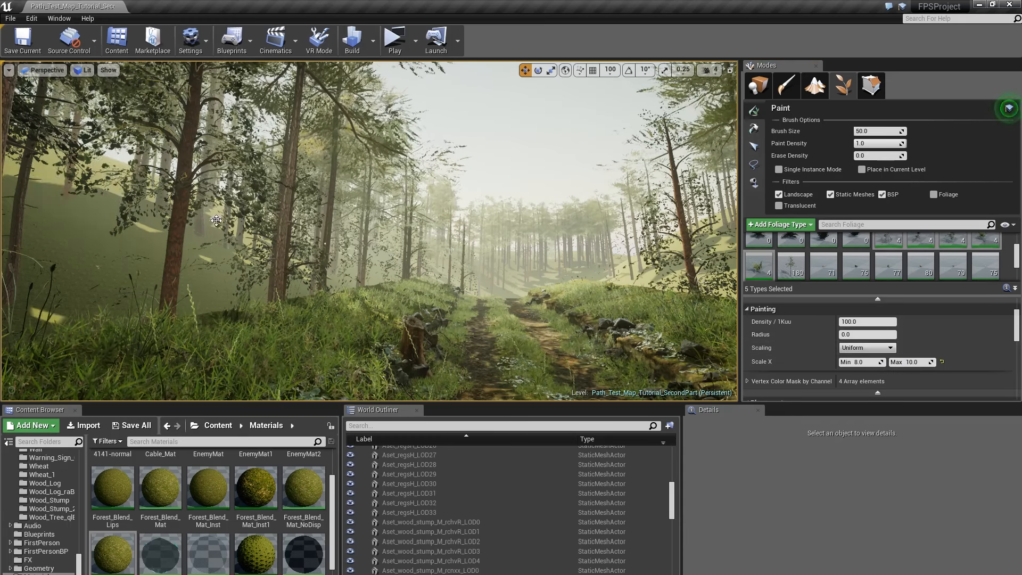
drag(211, 222, 75, 217)
click(225, 250)
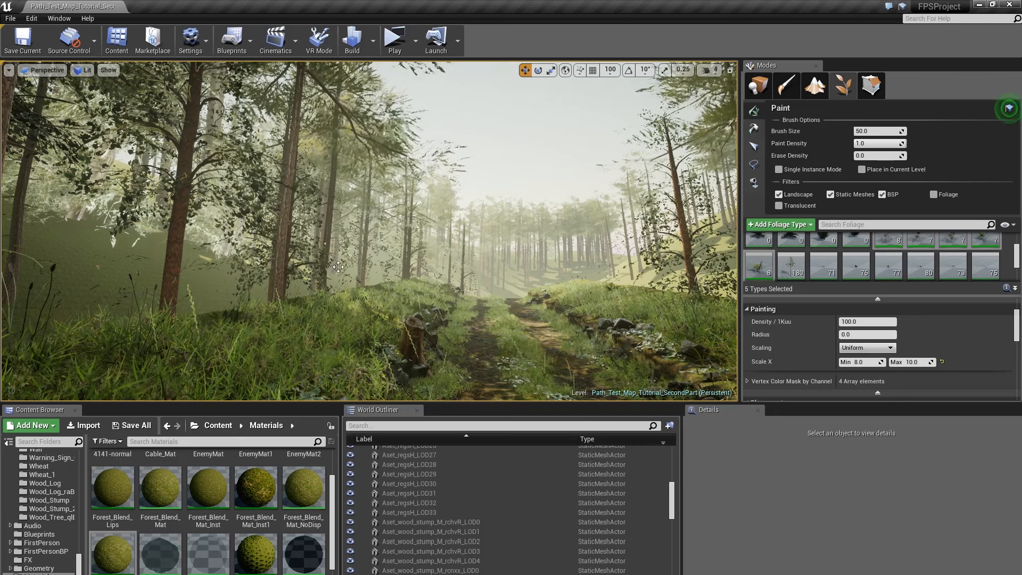
Step: Paint juniper bushes among the trees on the sunlit hillside right of the path
right_drag(229, 250, 348, 245)
drag(501, 229, 624, 212)
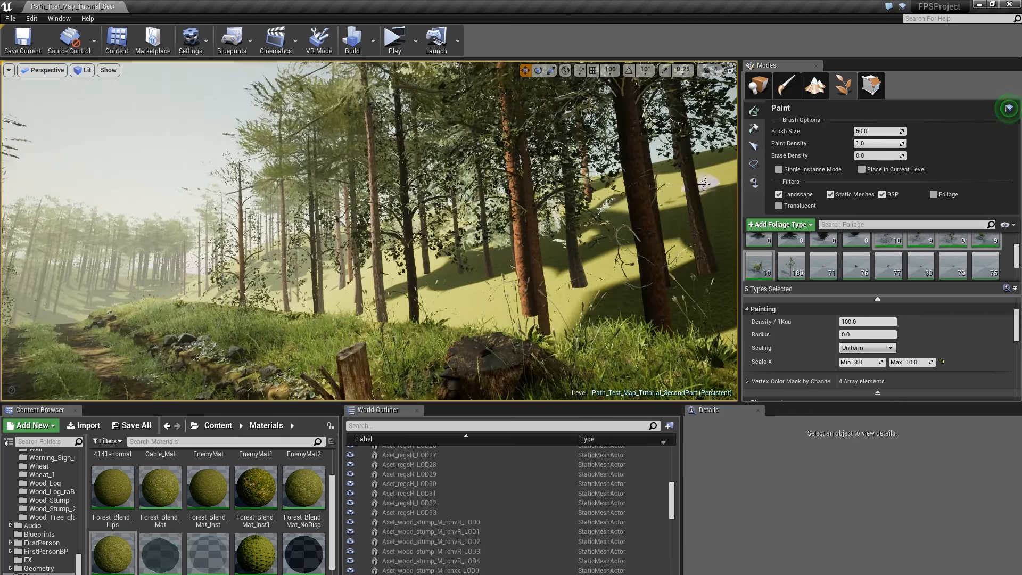
right_drag(704, 184, 798, 185)
drag(547, 189, 583, 188)
right_drag(582, 187, 442, 187)
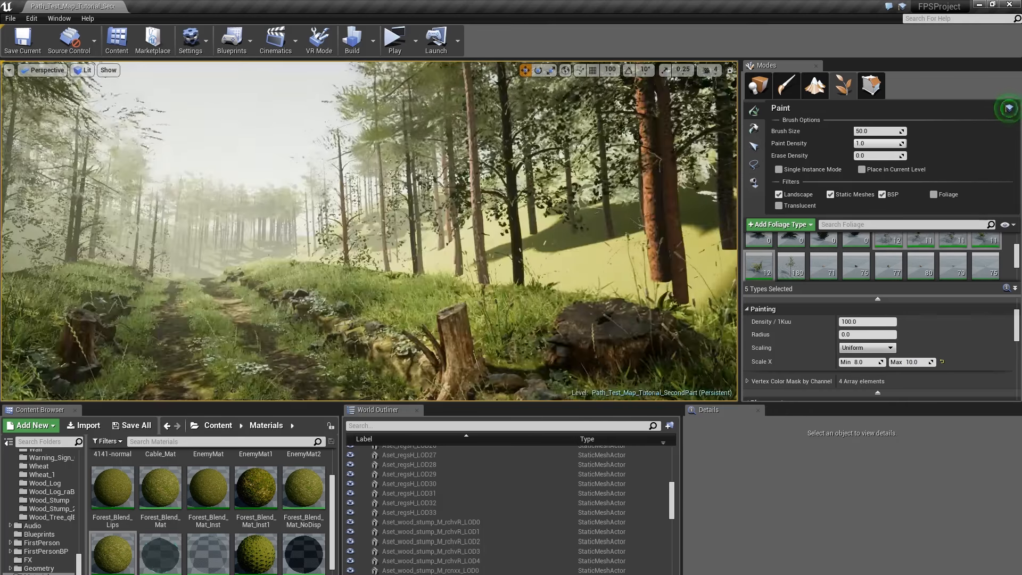
Step: Paint more juniper bushes along the far end of the path and across the hillside to its left
drag(296, 239, 201, 244)
click(127, 230)
right_drag(127, 230, 208, 205)
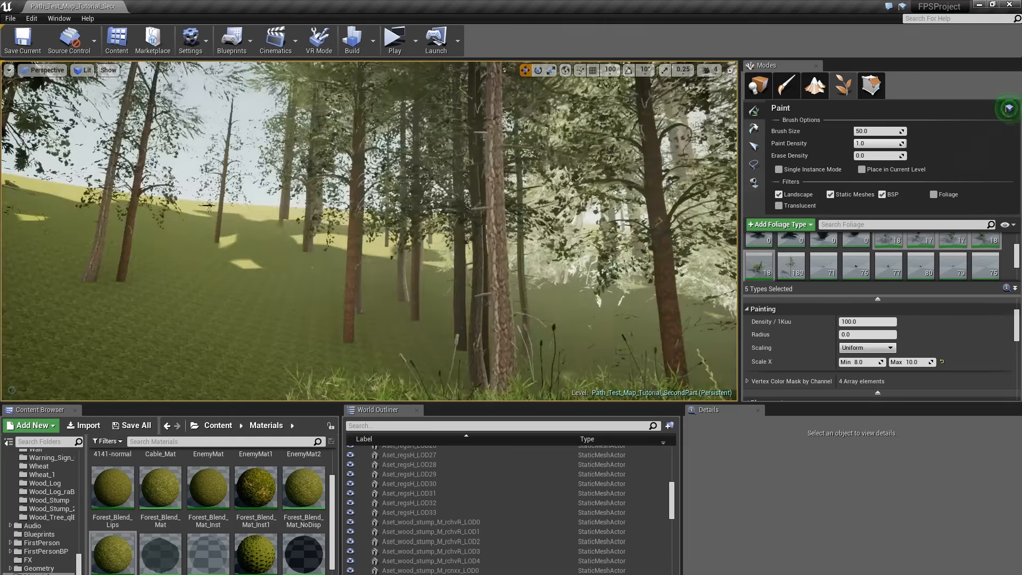
click(381, 221)
right_drag(382, 221, 319, 226)
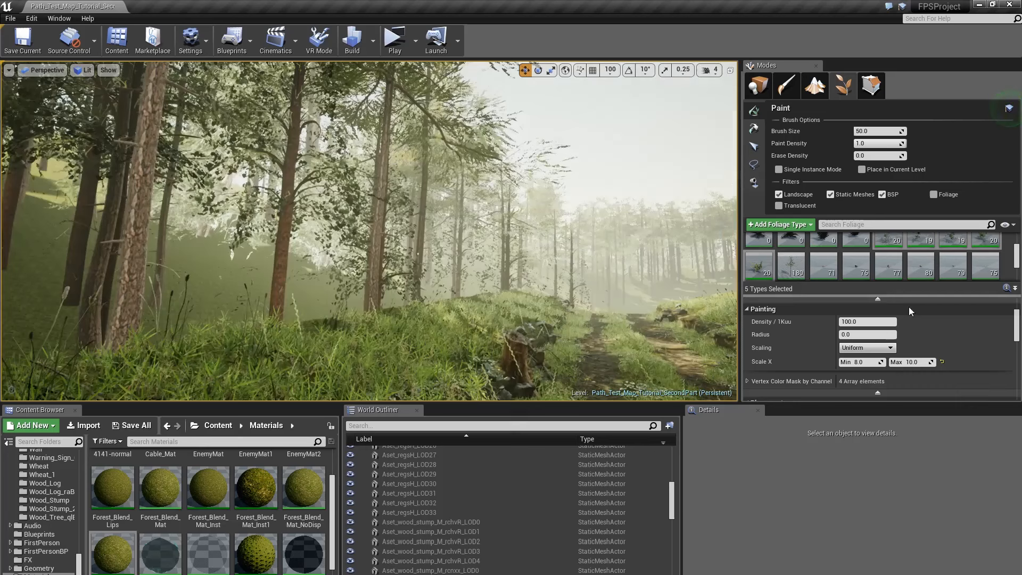
Step: Set the juniper bushes' Scale X range to 1–3 and paint one on the grassy bank left of the path
click(867, 363)
text(1)
key(Tab)
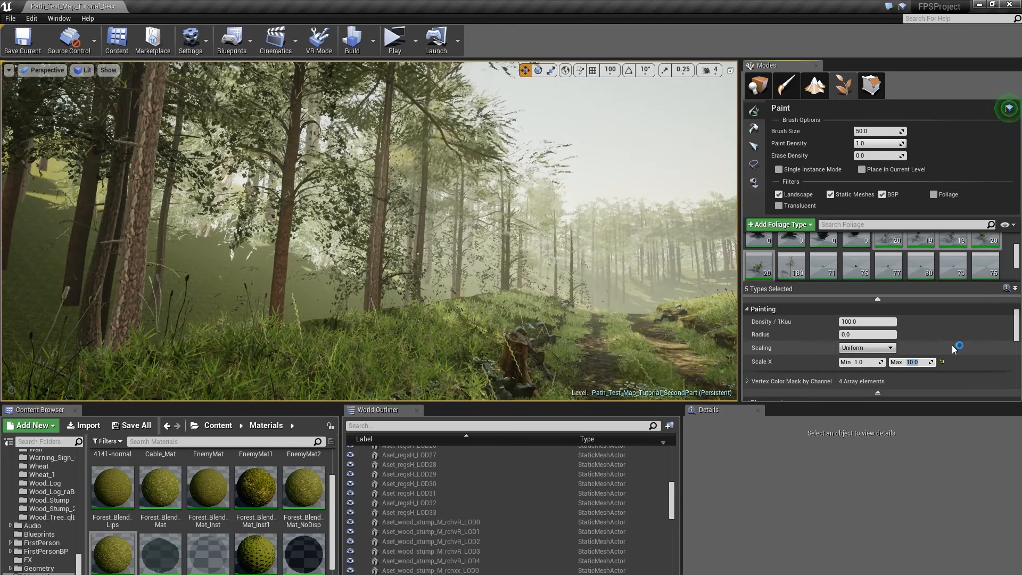
text(3)
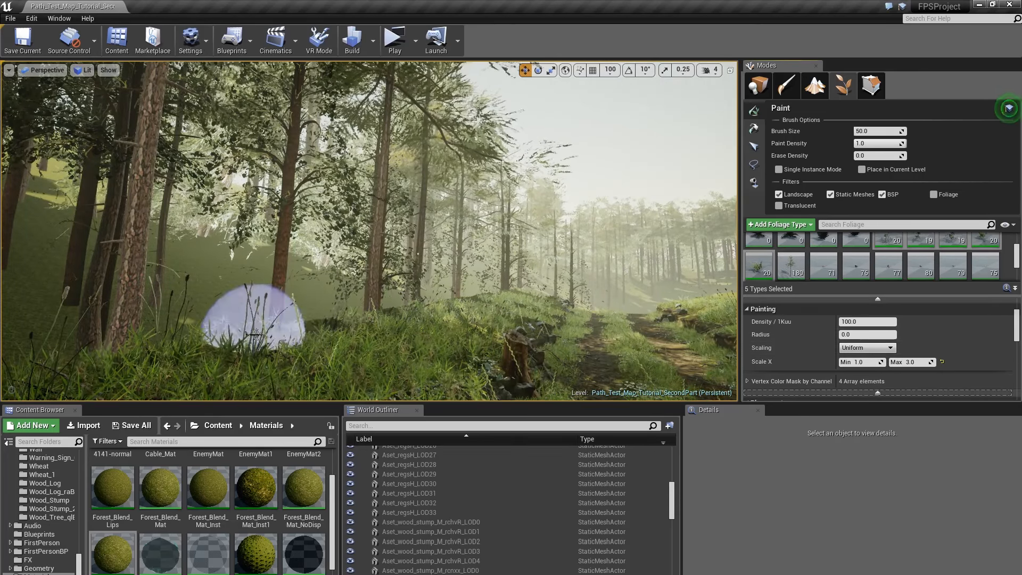
click(439, 341)
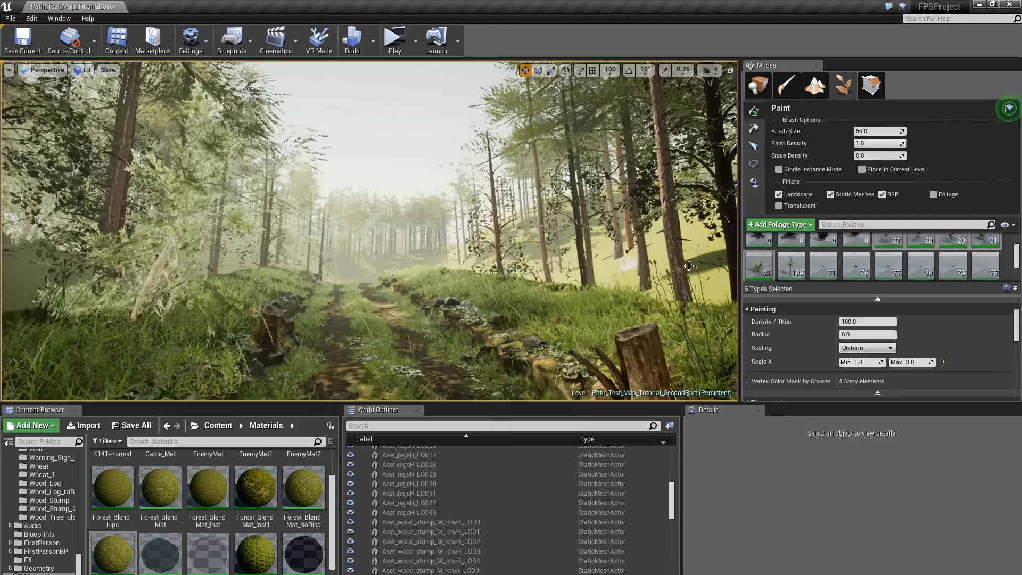
Step: Set the juniper bushes' maximum Scale X to 2 and paint smaller bushes along both banks of the path
click(531, 286)
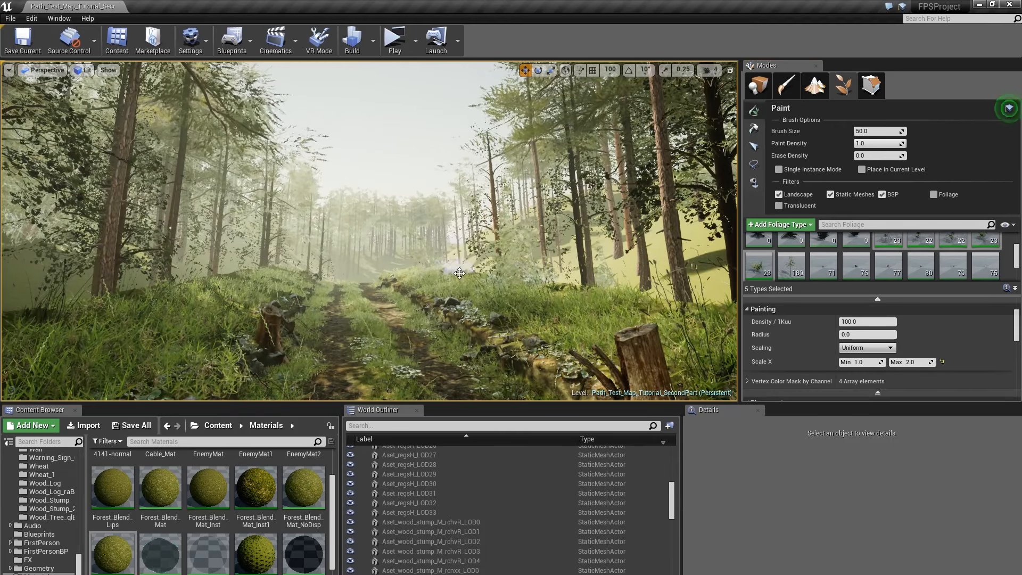
click(624, 301)
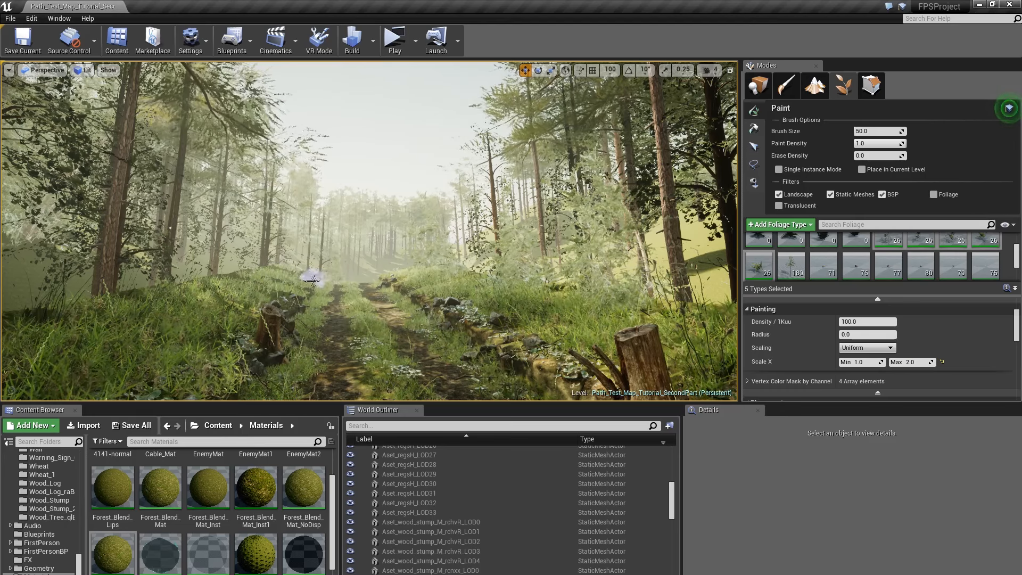
mouse_move(313, 279)
mouse_down()
mouse_move(240, 279)
mouse_move(274, 285)
mouse_move(399, 262)
mouse_up()
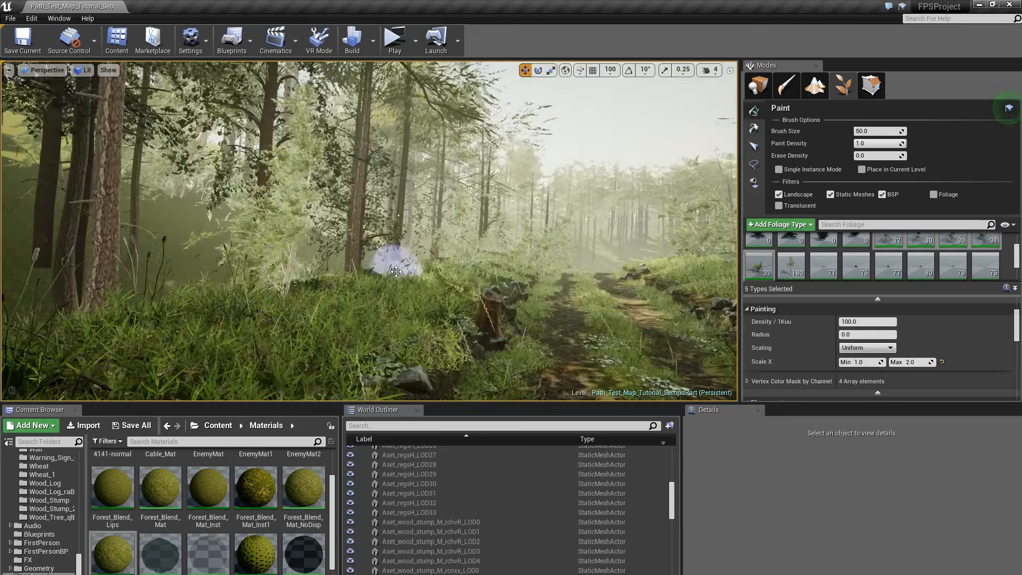
scroll(371, 239, down, 5)
right_drag(654, 238, 655, 238)
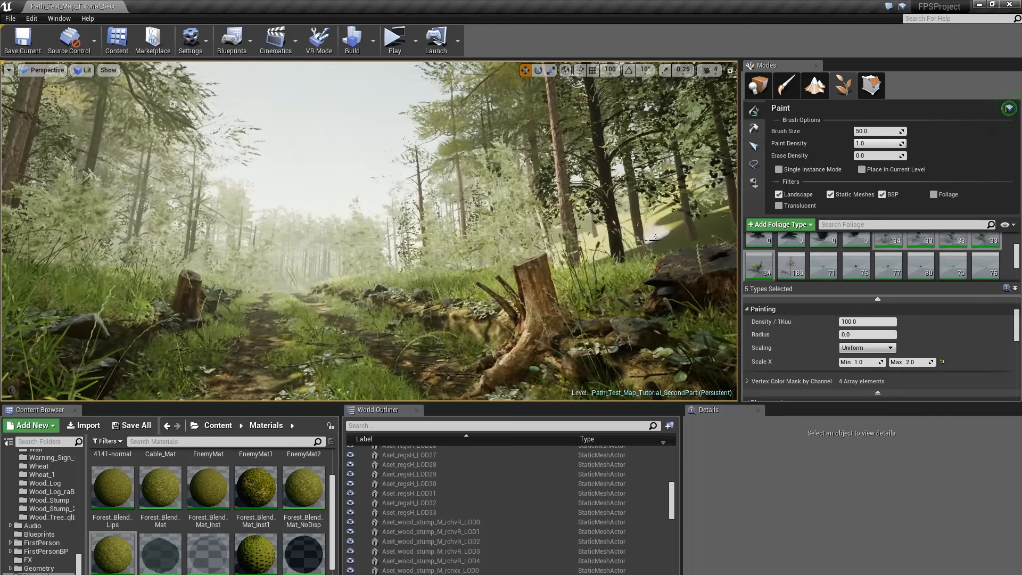
Step: Set the juniper bushes' Scale X range to 2–4 and paint more on the slope behind the large stump
click(859, 362)
text(2)
key(Tab)
text(4)
key(Return)
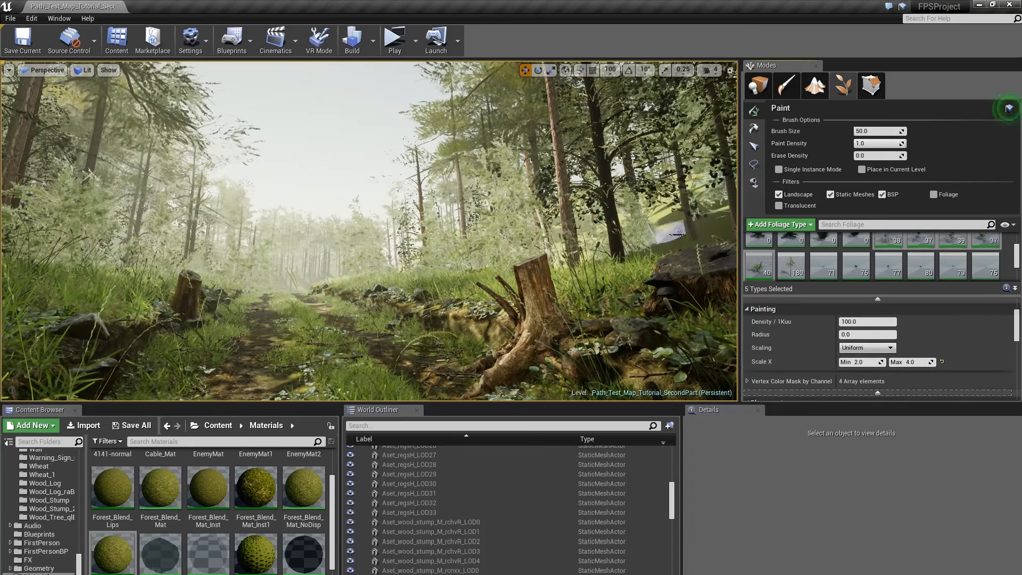
right_drag(591, 241, 369, 286)
Step: Set the juniper bushes' Scale X range to 4–5 and paint them among the trees around the end of the path
click(859, 363)
text(4)
key(Tab)
text(5)
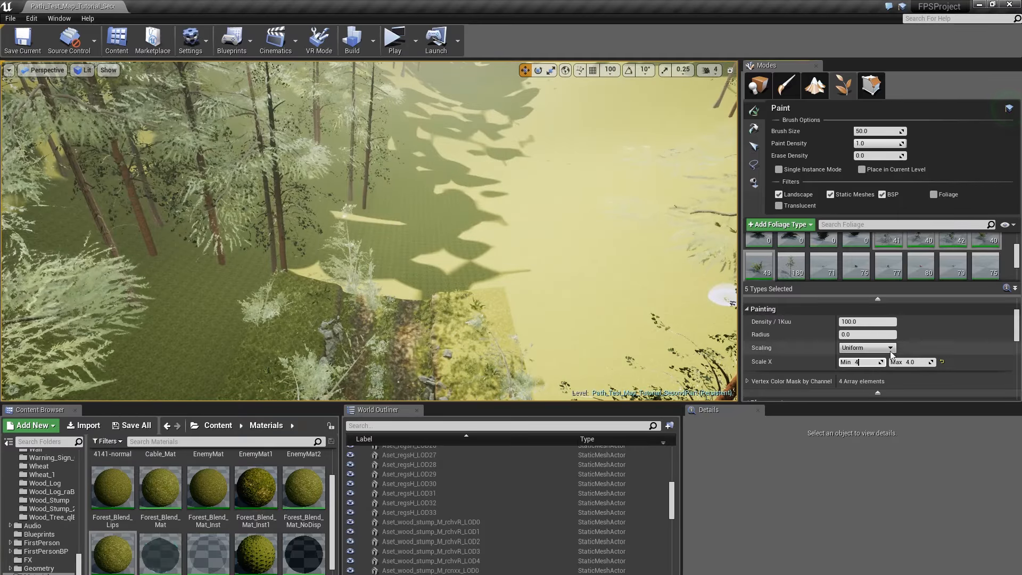
key(Return)
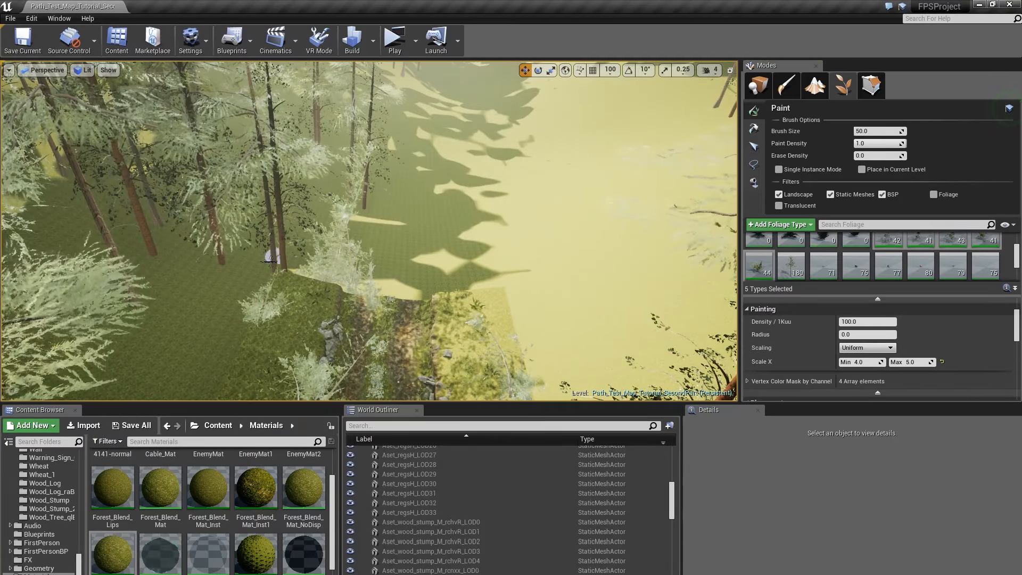
mouse_move(486, 219)
right_down()
mouse_move(482, 143)
mouse_move(558, 143)
mouse_move(588, 245)
right_up()
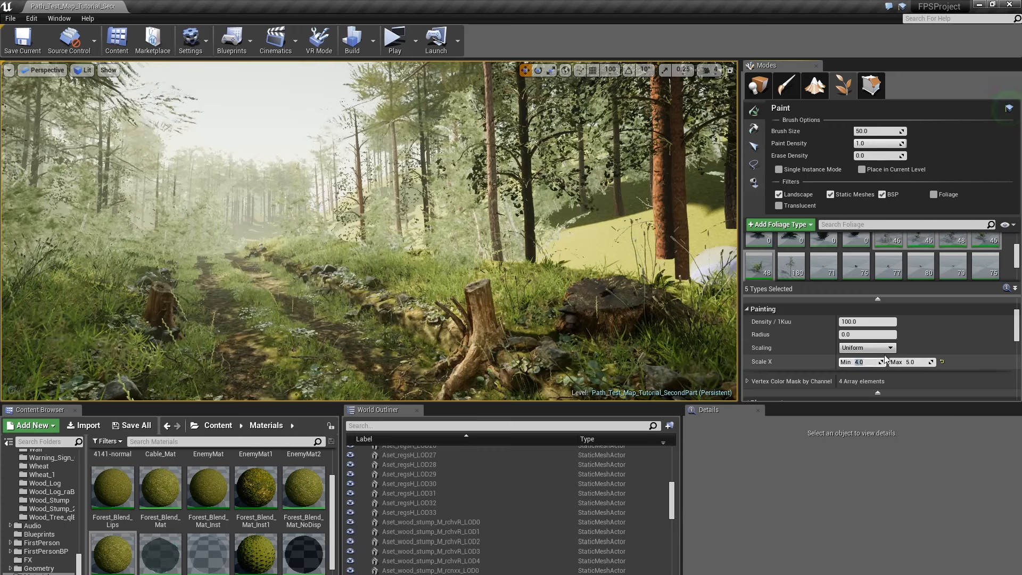
Step: Set the juniper bushes' Scale X range to 2–4 and fill the remaining gaps on the slopes on both sides of the path
text(2)
key(Tab)
text(4)
key(Tab)
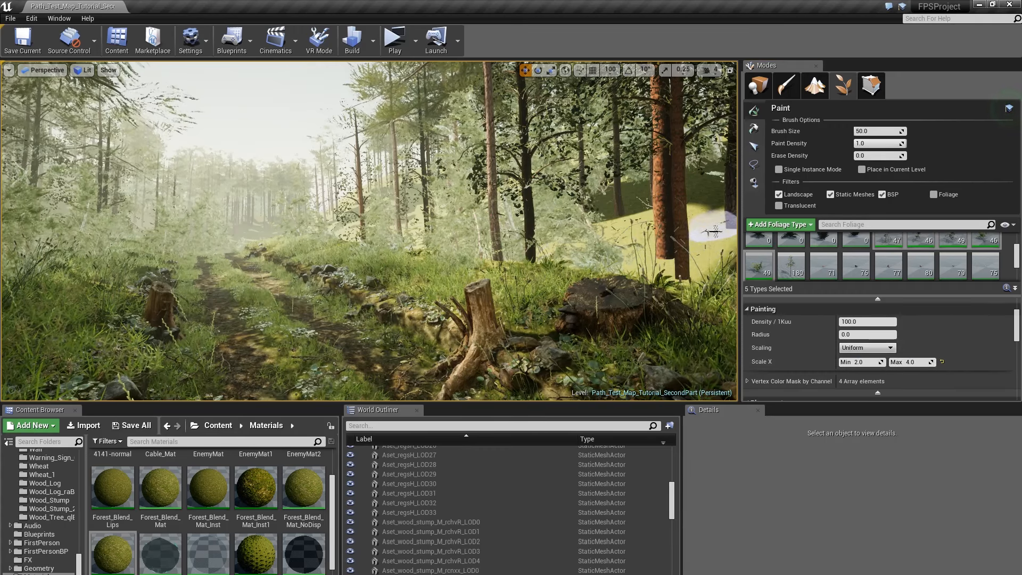
click(715, 231)
mouse_move(715, 232)
right_down()
mouse_move(735, 229)
mouse_move(600, 243)
right_up()
mouse_move(527, 239)
right_down()
mouse_move(416, 229)
mouse_move(355, 200)
mouse_move(447, 193)
right_up()
right_drag(347, 193, 299, 243)
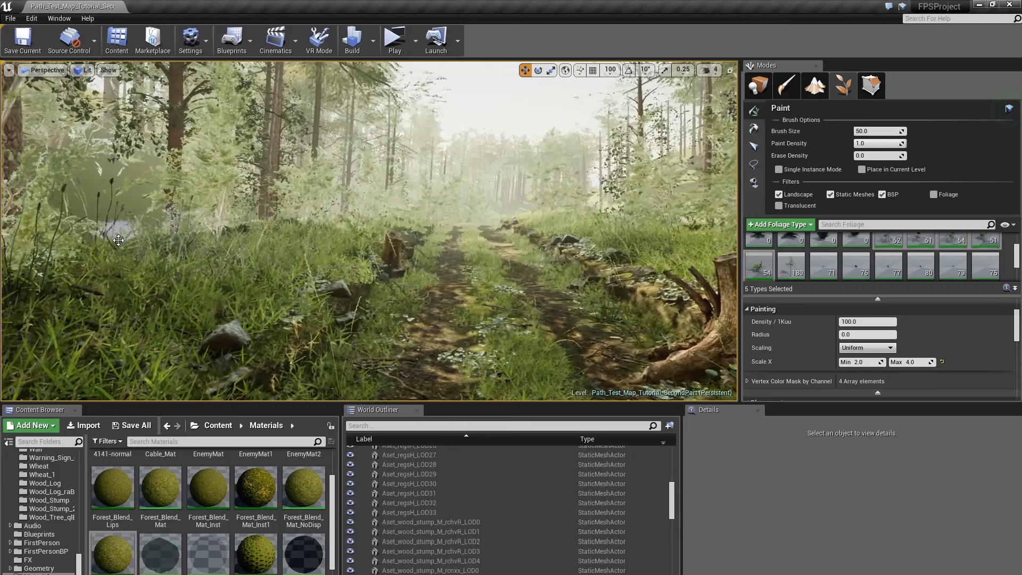
right_drag(298, 203, 429, 207)
Step: Deactivate all foliage types and activate only the six fern types for painting
key(ctrl+a)
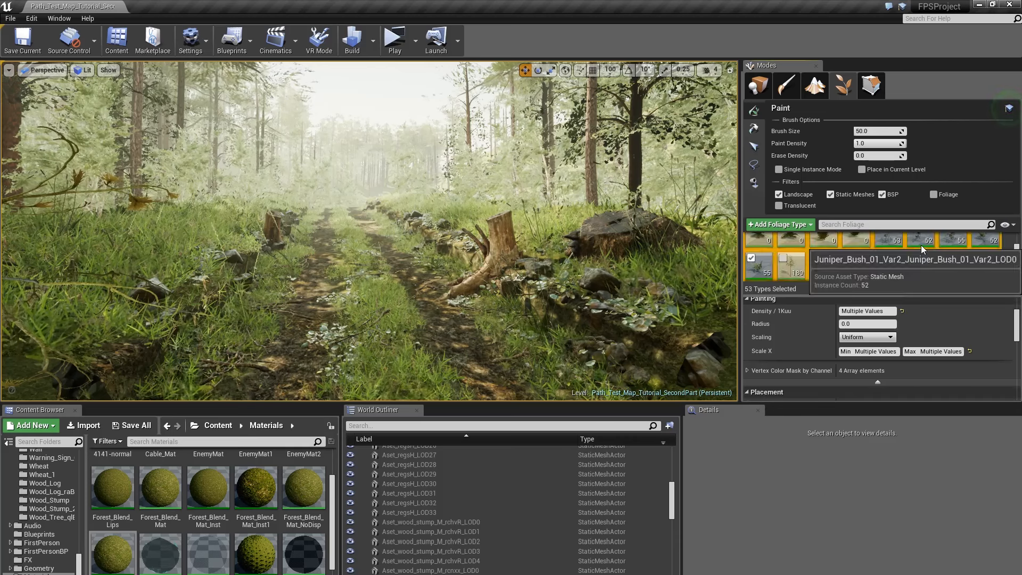
scroll(937, 251, up, 1)
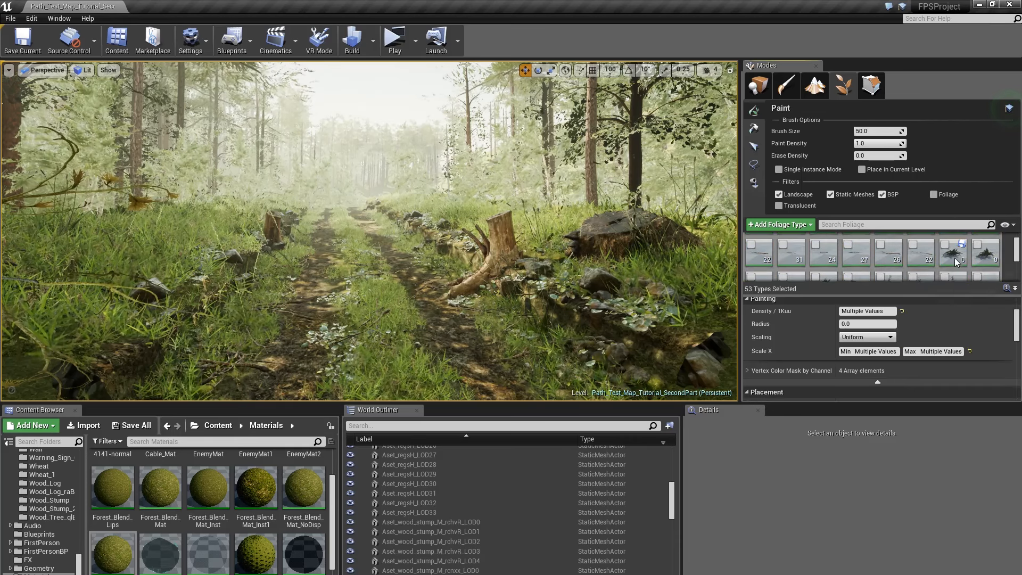
click(954, 257)
scroll(991, 261, down, 1)
shift+click(851, 250)
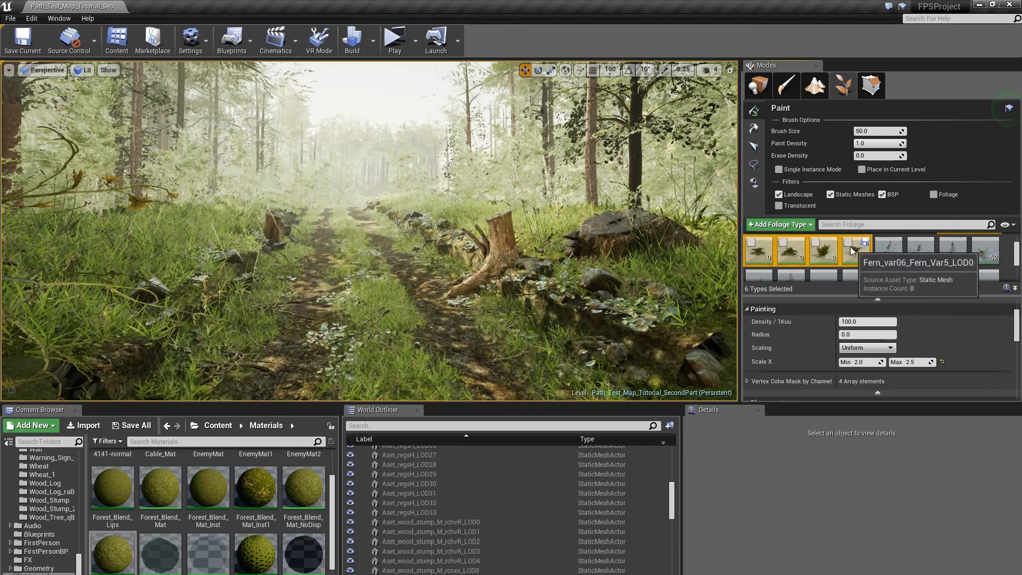
click(778, 194)
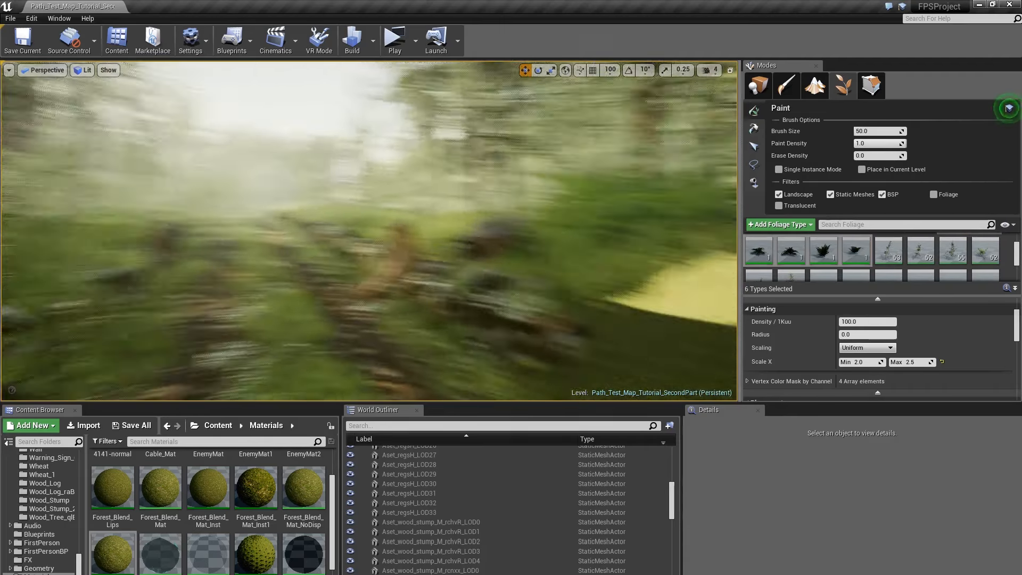
Step: Paint ferns on the grassy banks and slopes on both sides of the path
right_drag(369, 213, 511, 218)
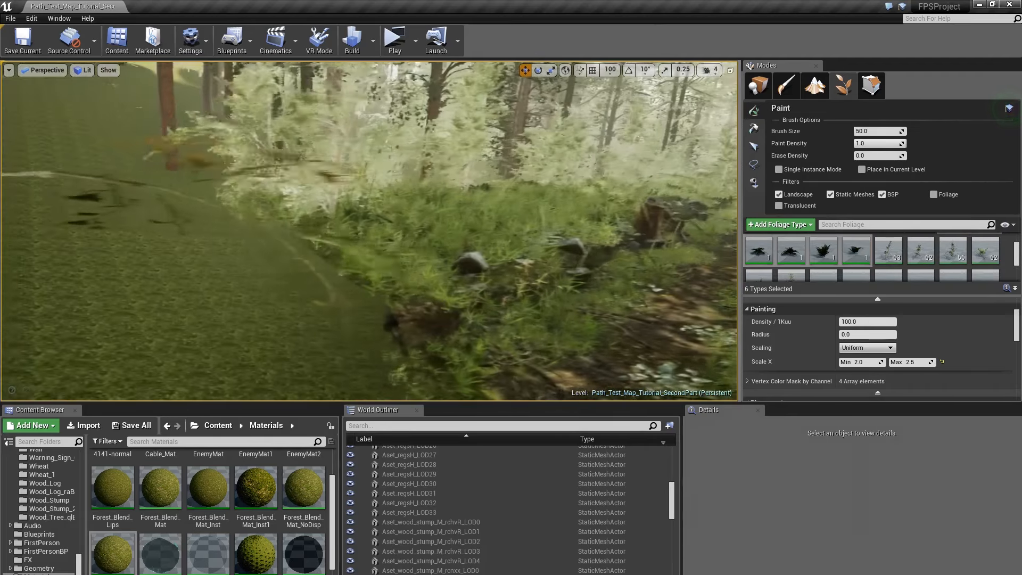
click(348, 197)
mouse_move(429, 149)
right_down()
mouse_move(514, 139)
mouse_move(490, 179)
mouse_move(409, 235)
right_up()
click(300, 220)
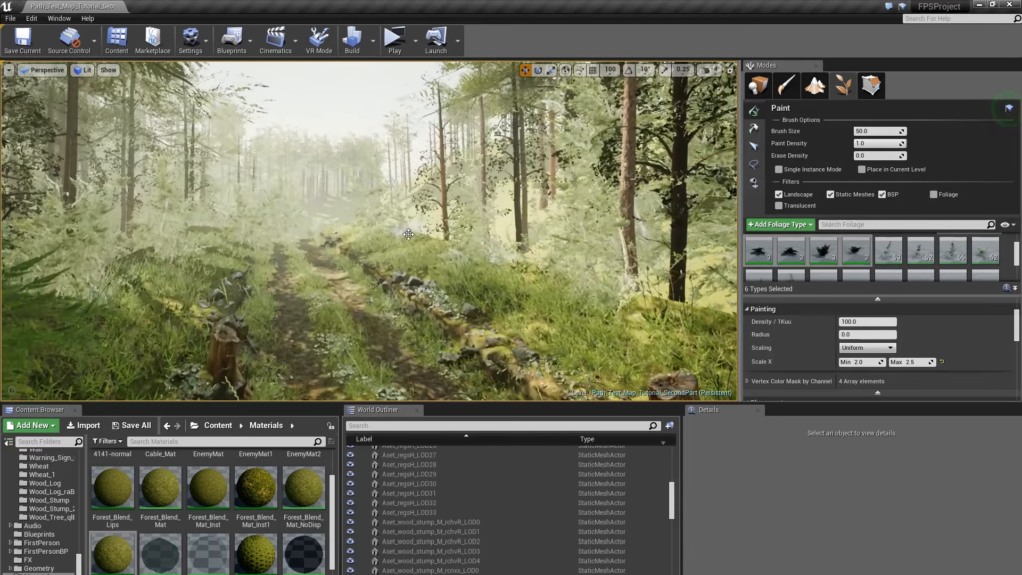
shift+click(464, 242)
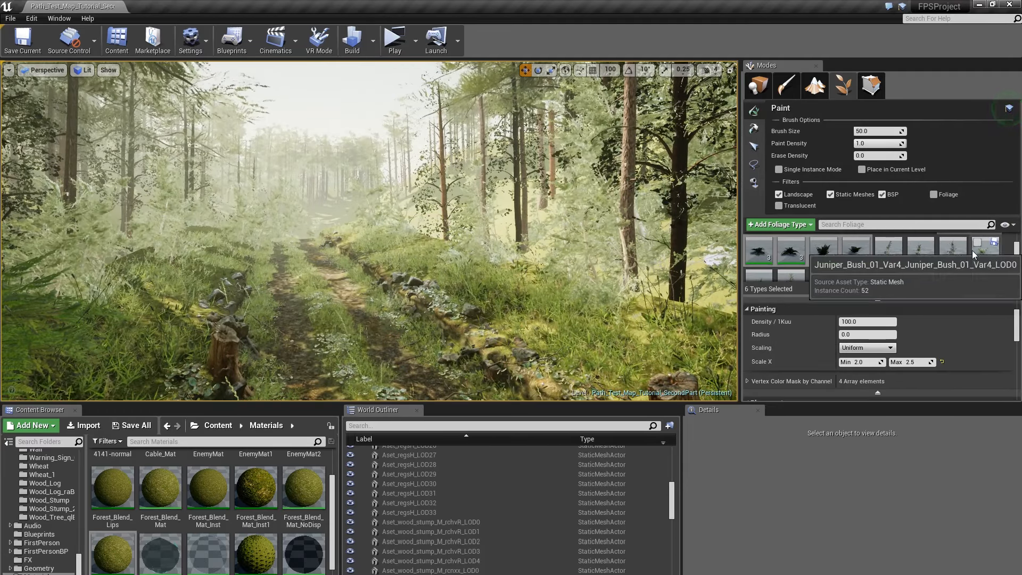
Step: Select the six fern foliage types and set their Scale X range to 1.2–2.2
scroll(972, 250, down, 1)
click(958, 269)
click(954, 270)
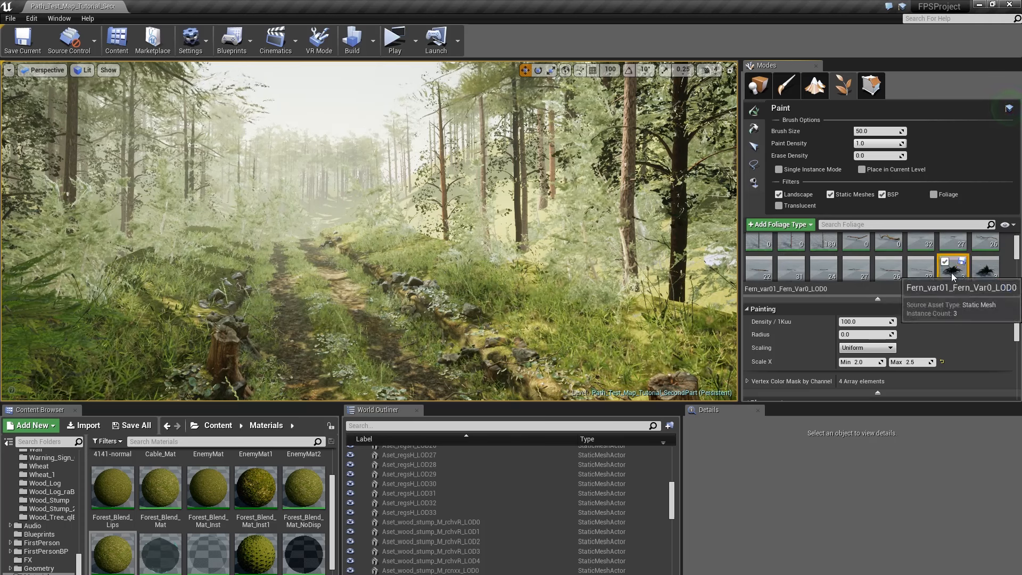
scroll(952, 270, down, 2)
shift+click(850, 259)
click(854, 360)
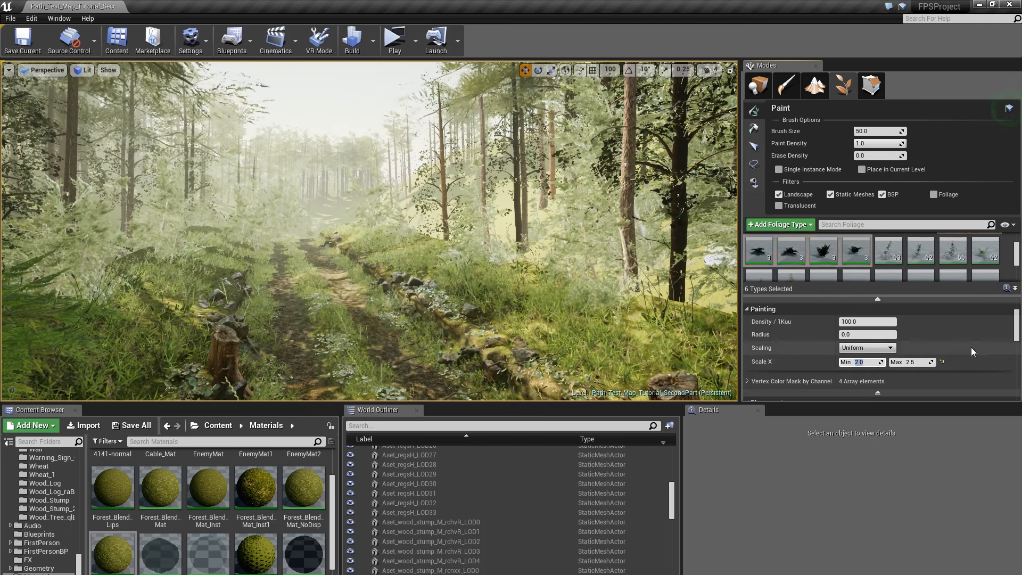
text(1)
click(909, 360)
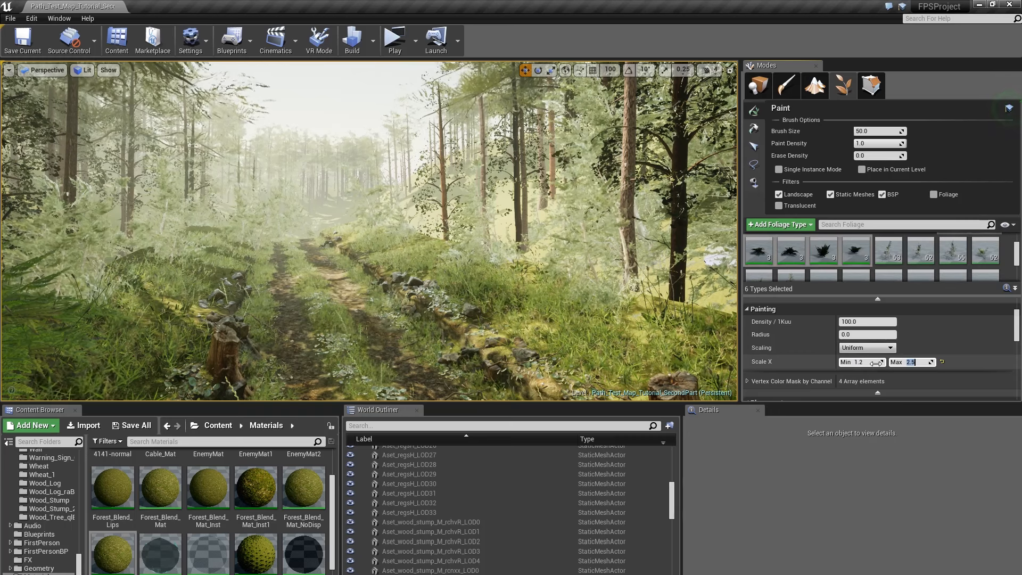
key(Return)
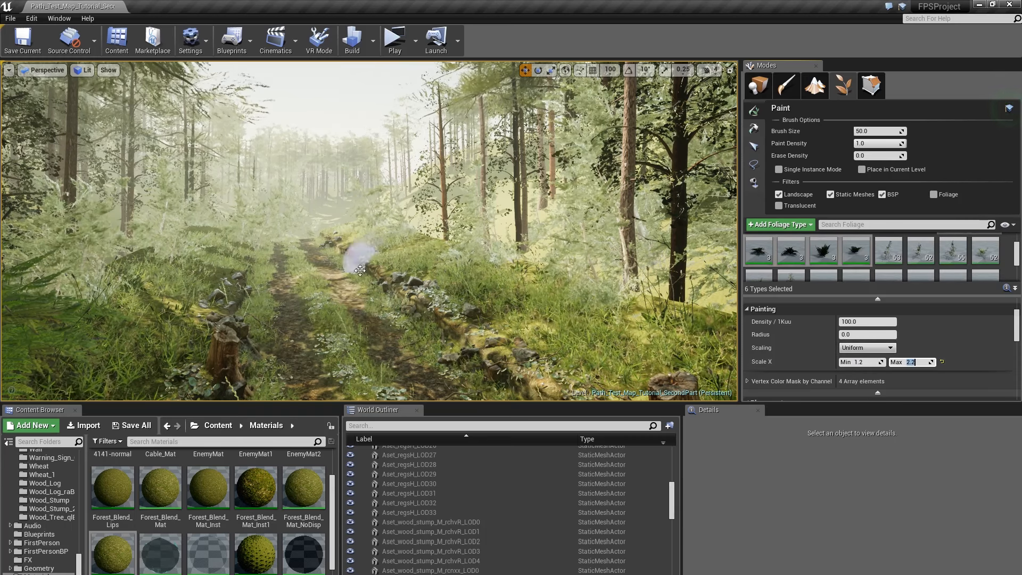
Step: Paint ferns along the banks behind the stumps and rocks on both sides of the path
scroll(527, 258, down, 5)
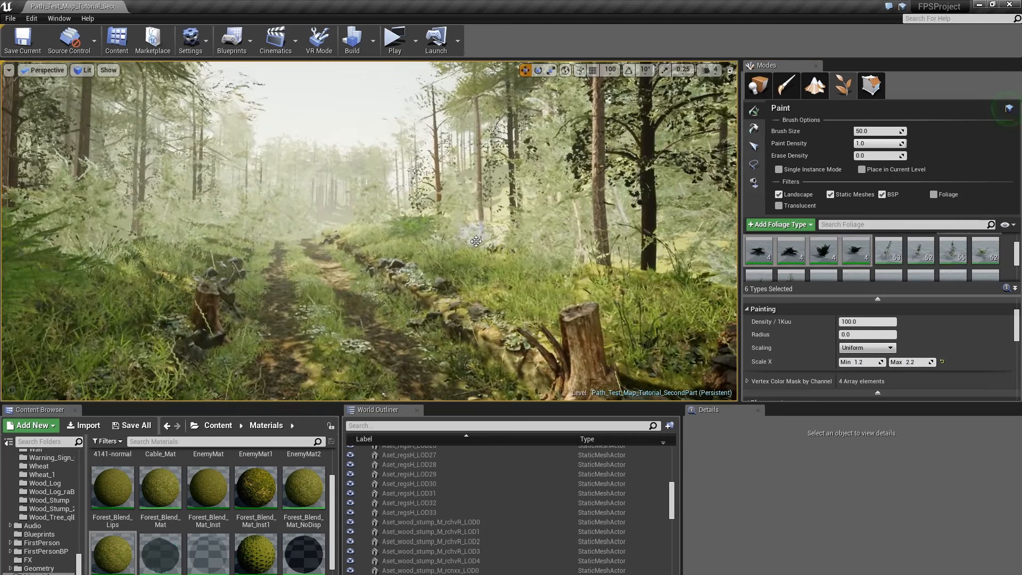
click(446, 234)
mouse_move(446, 234)
right_down()
mouse_move(350, 234)
mouse_move(497, 233)
mouse_move(509, 223)
right_up()
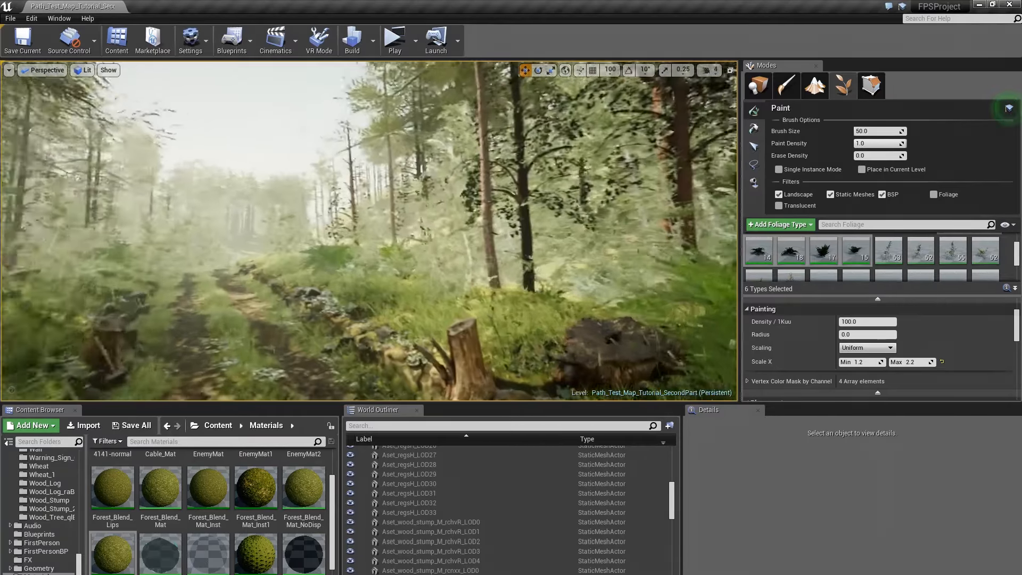
right_drag(351, 198, 360, 193)
click(452, 231)
right_drag(451, 231, 575, 212)
click(576, 200)
key(s)
mouse_move(383, 219)
right_down()
mouse_move(389, 212)
mouse_move(373, 212)
right_up()
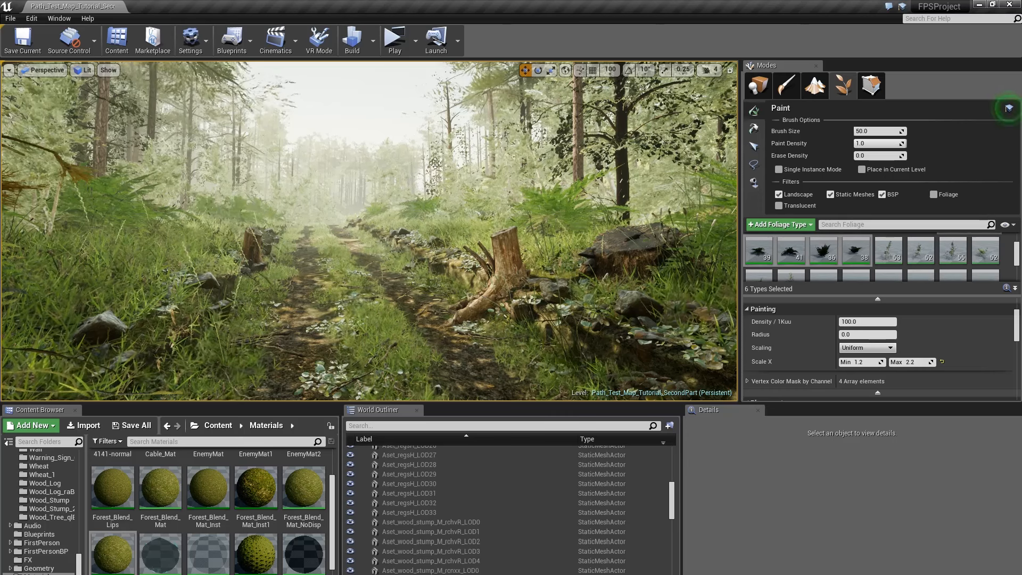
Step: Deactivate all foliage types and activate only the two dead branch types for painting
key(ctrl+a)
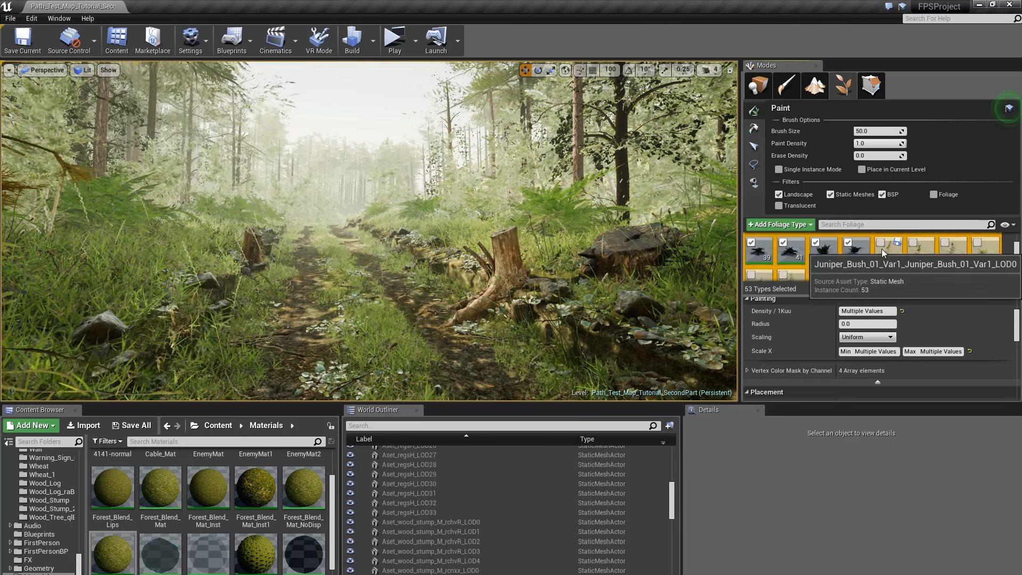
scroll(881, 248, down, 3)
scroll(890, 256, down, 5)
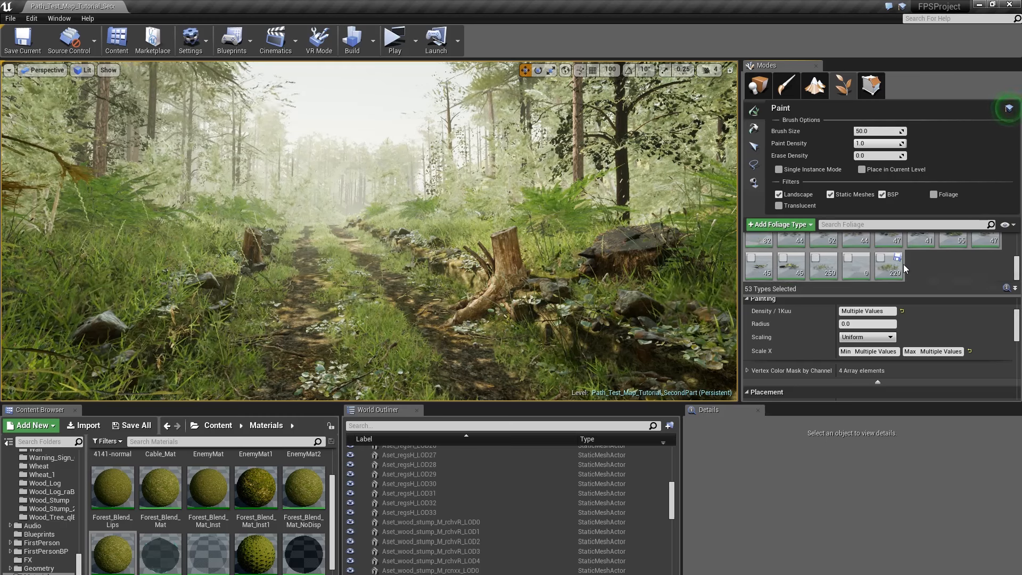
scroll(899, 269, up, 5)
scroll(893, 270, up, 3)
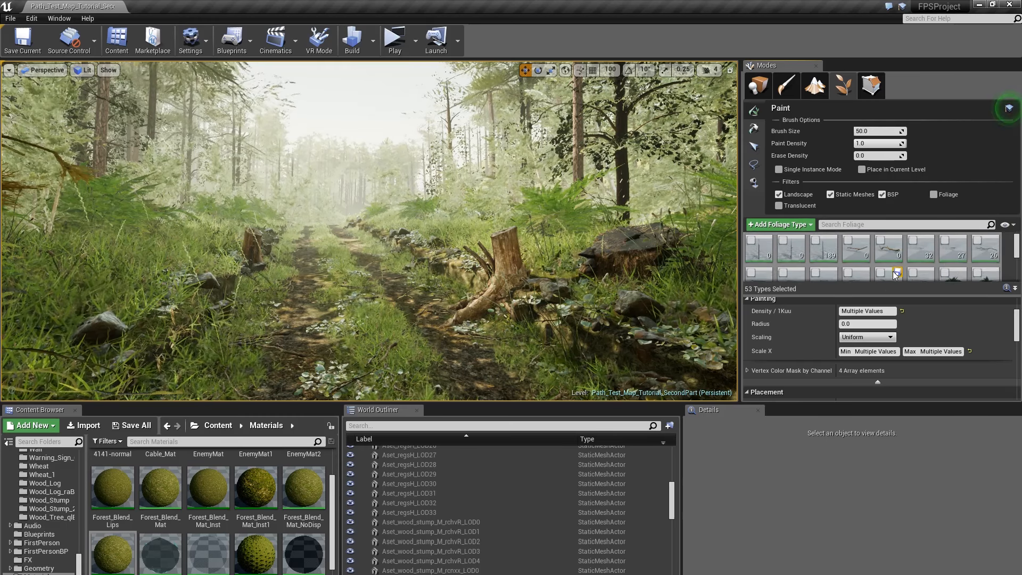
click(849, 257)
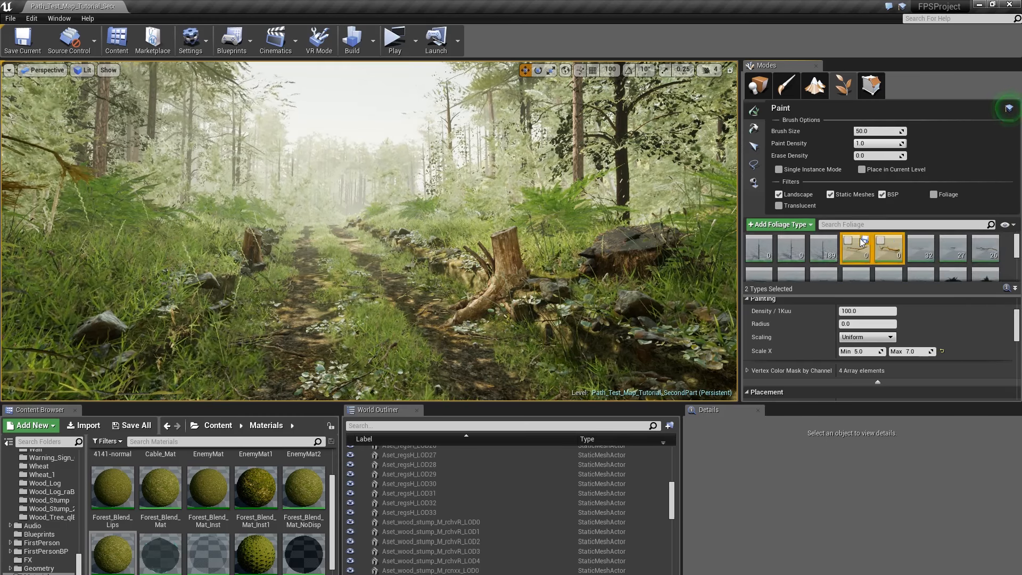
ctrl+click(884, 250)
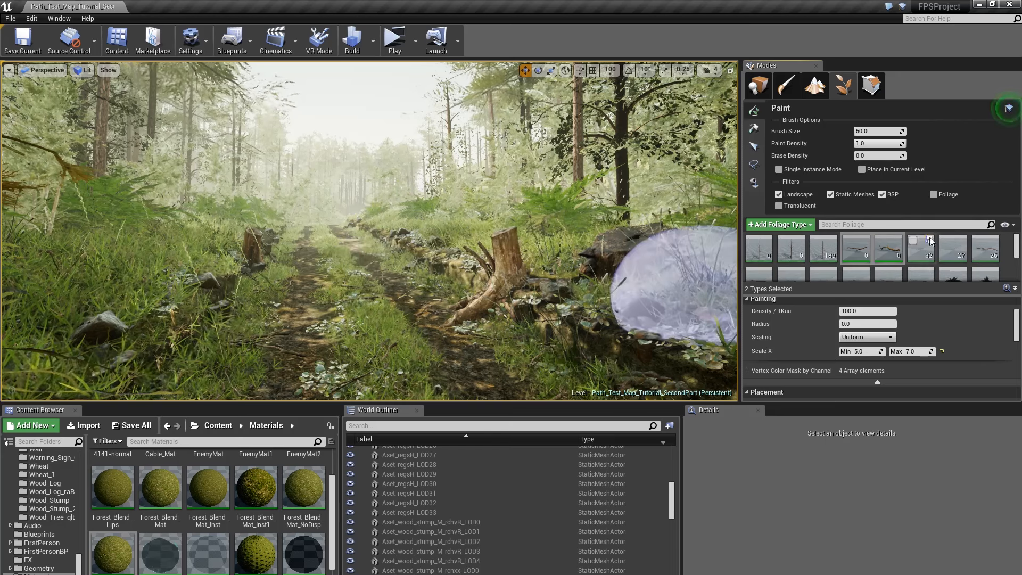
Step: Undo the test placement of the dead branches and set both branch types' Scale X range to 3–5
key(w)
right_drag(422, 225, 495, 225)
key(ctrl+z)
right_drag(422, 224, 464, 215)
text(3)
key(Tab)
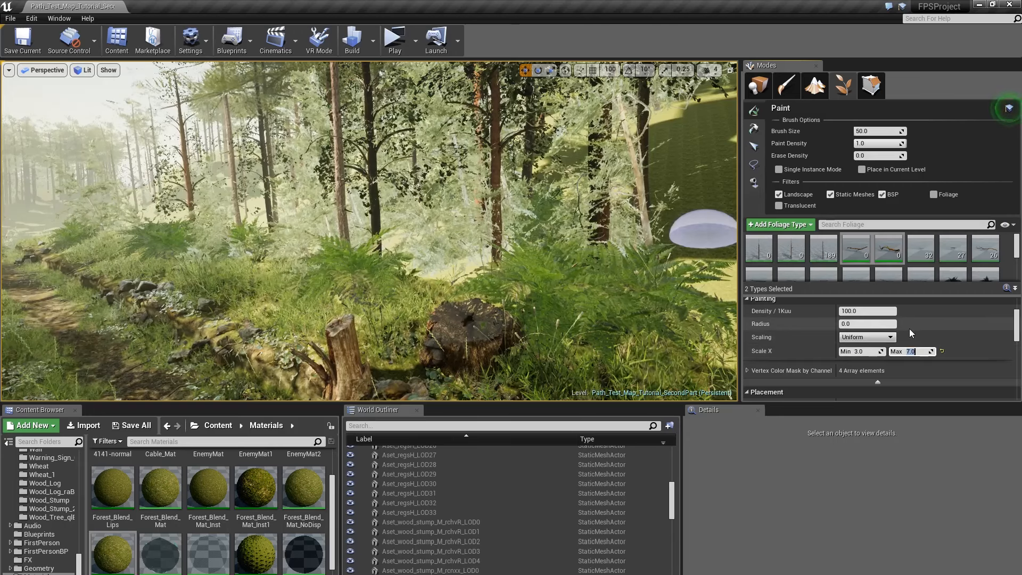
text(5)
key(Tab)
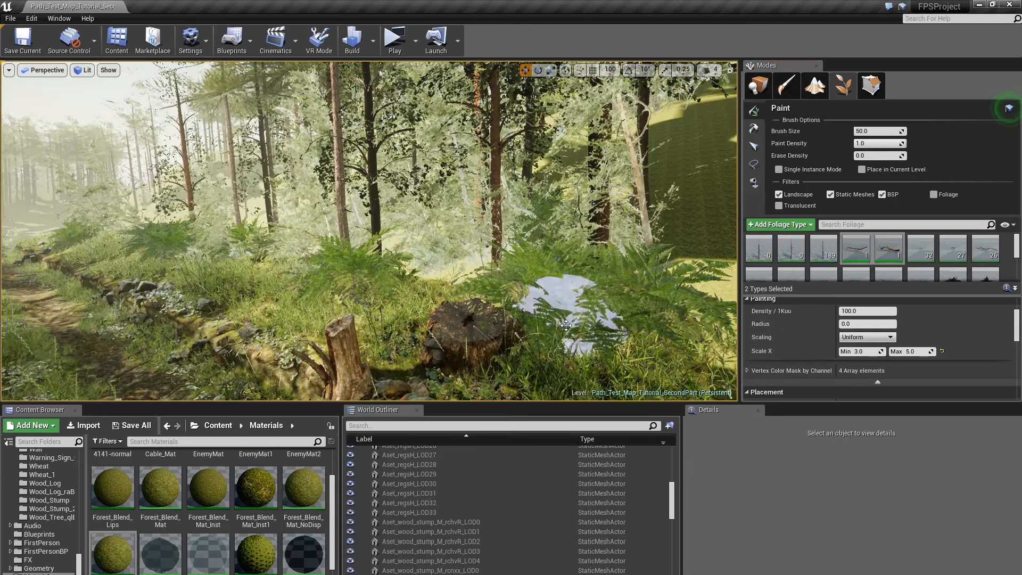
Step: Paint dead branches in the grass and ferns around the stumps on both sides of the path
click(549, 303)
right_drag(454, 280, 404, 277)
key(w)
click(284, 267)
right_drag(285, 266, 434, 237)
click(413, 239)
right_drag(491, 155, 299, 265)
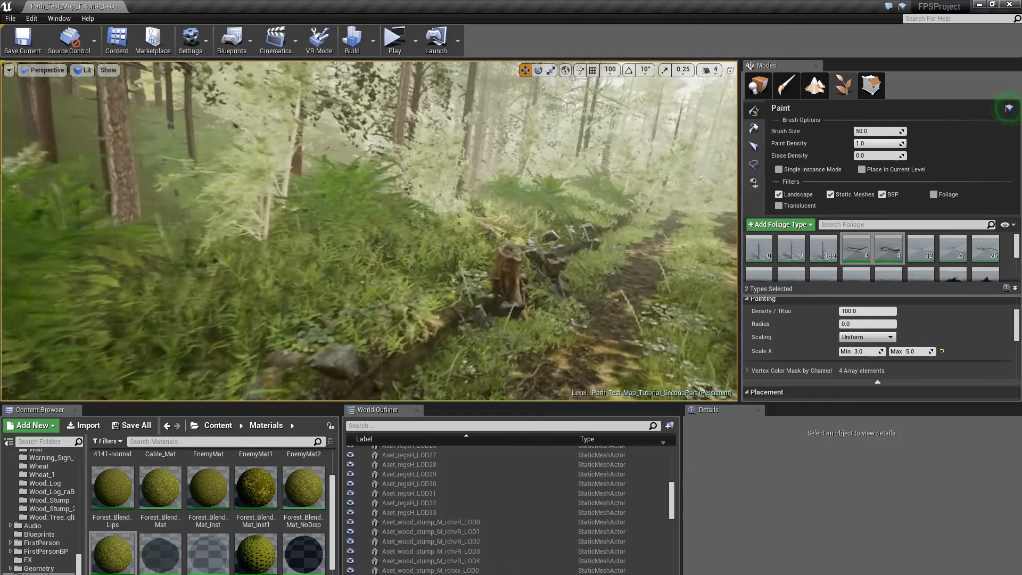
key(s)
mouse_move(409, 183)
right_down()
mouse_move(447, 185)
mouse_move(468, 211)
mouse_move(516, 215)
mouse_move(538, 198)
mouse_move(408, 188)
right_up()
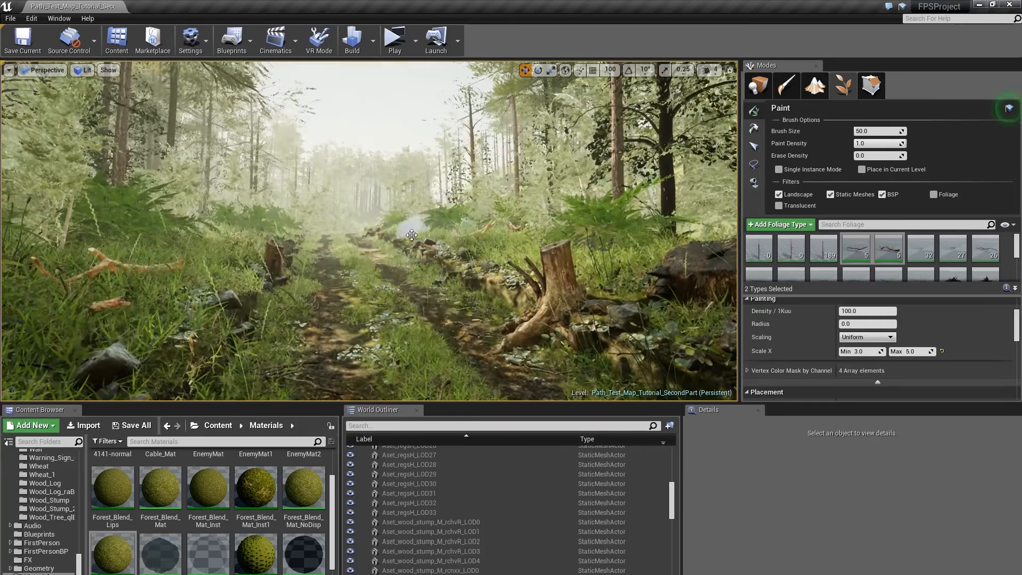
Step: Scatter a few more dead branches farther along the grassy banks of the path
right_drag(607, 182, 401, 210)
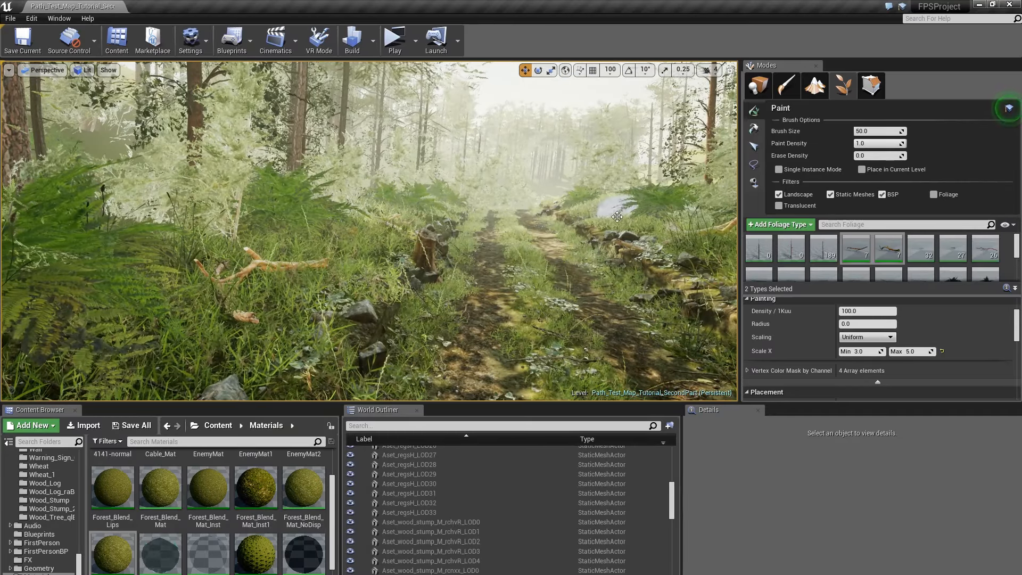
right_drag(401, 234, 506, 235)
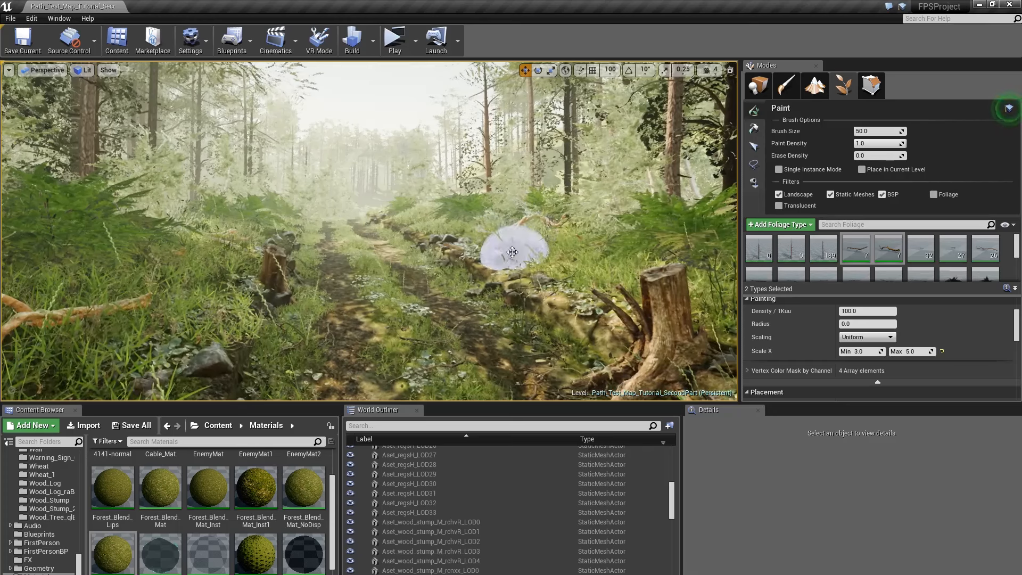
click(451, 235)
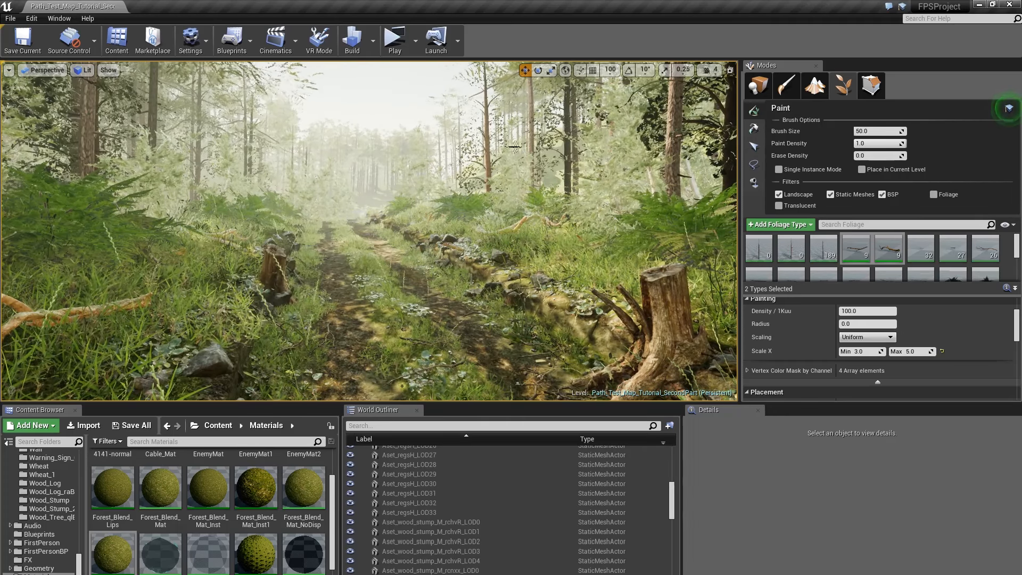
mouse_move(442, 194)
right_down()
mouse_move(359, 220)
mouse_move(277, 227)
right_up()
click(375, 222)
key(s)
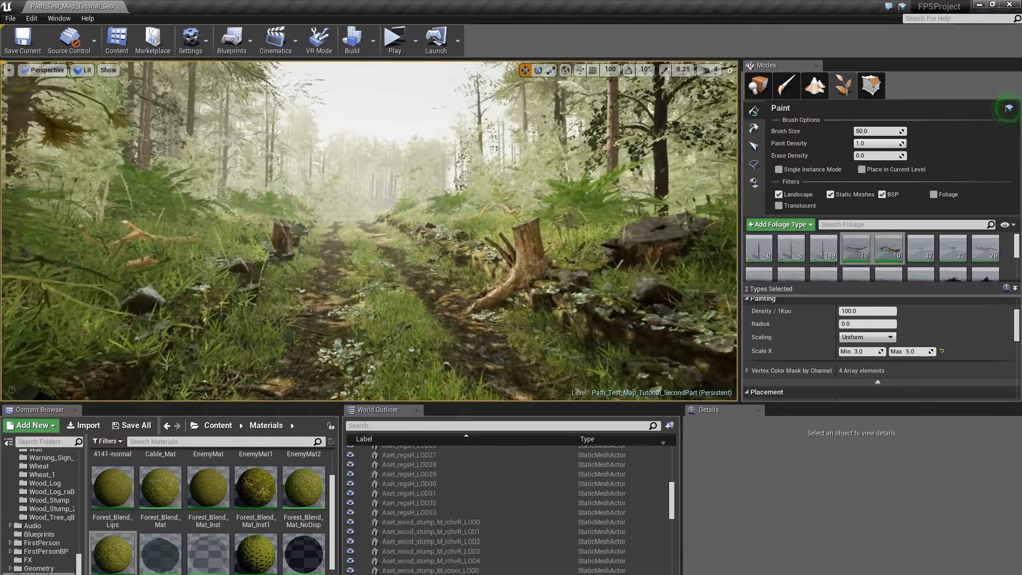
right_drag(375, 222, 391, 230)
key(q)
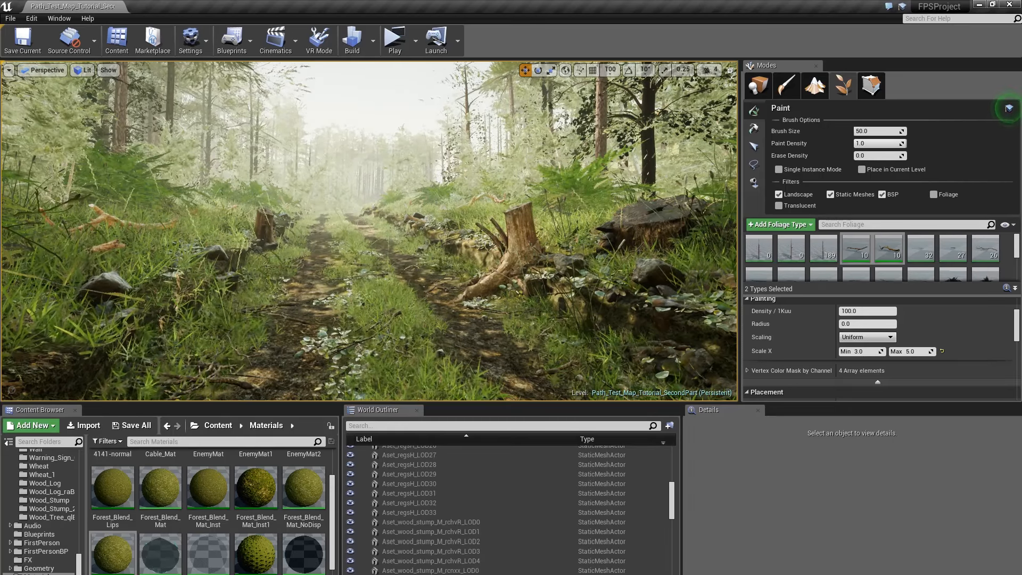
Step: Select the two tree foliage types, including 03, and set their Light Map Resolution to 32
click(816, 257)
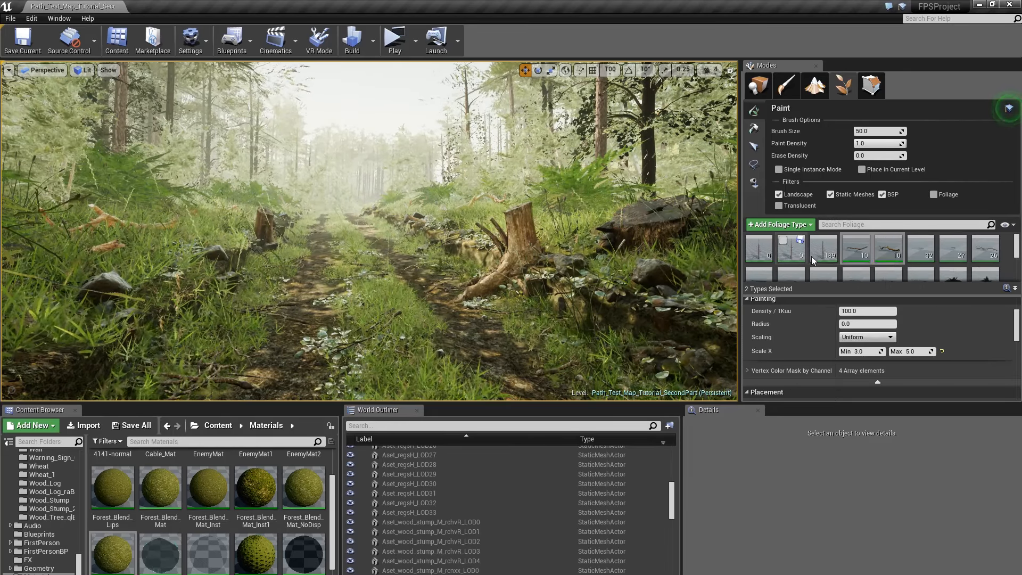
scroll(868, 247, down, 4)
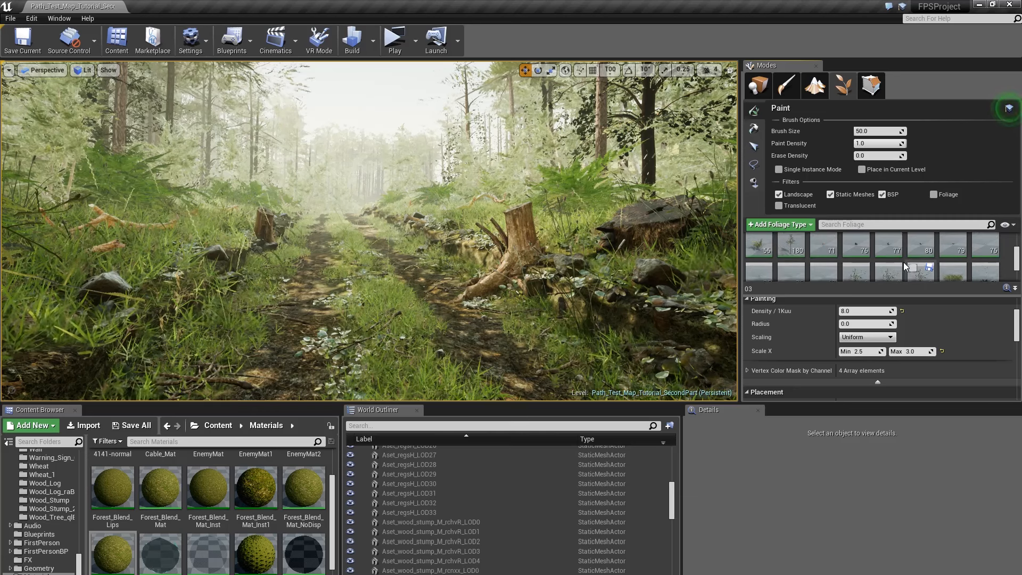
ctrl+click(800, 253)
scroll(892, 334, down, 5)
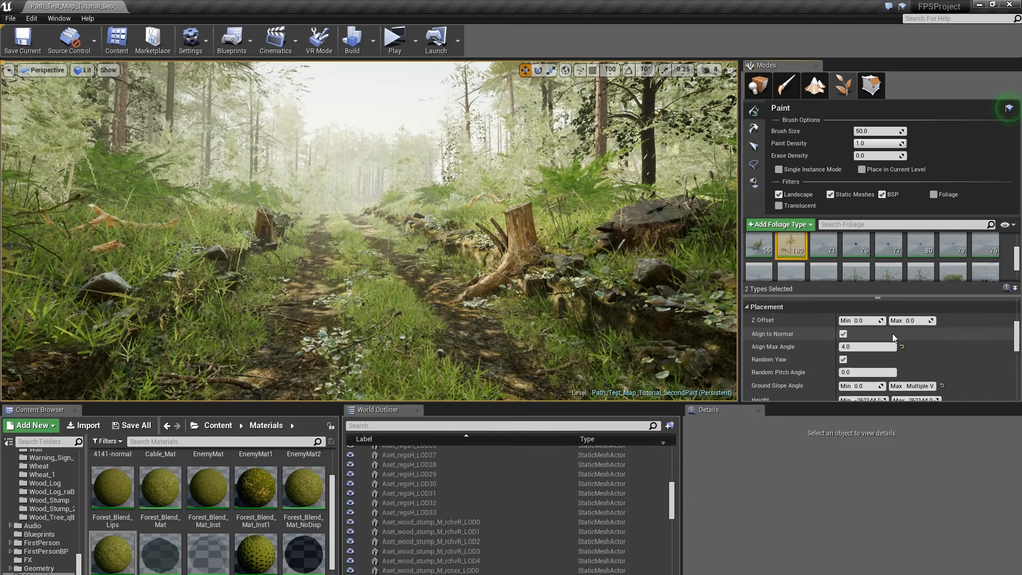
scroll(896, 332, down, 6)
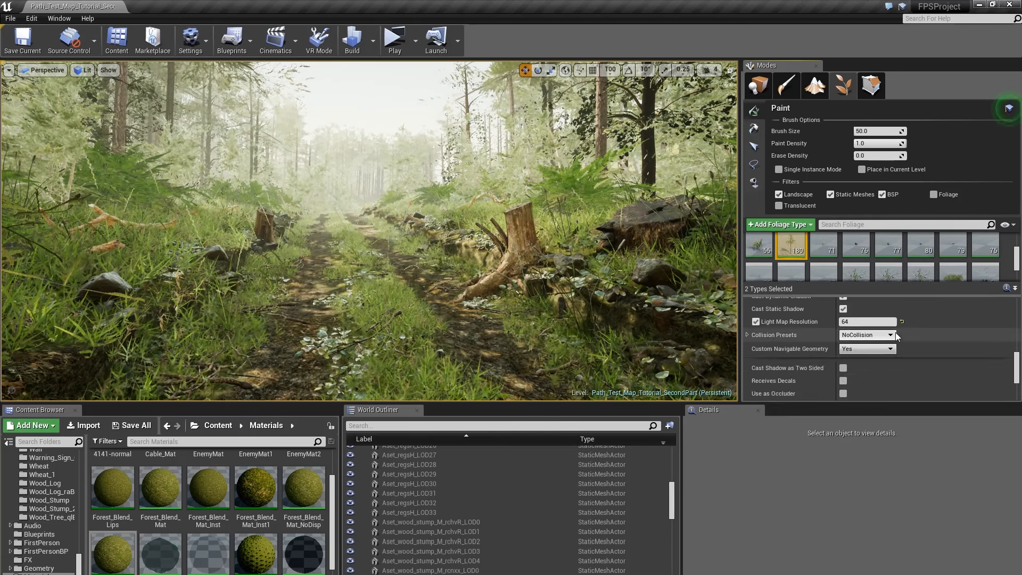
click(873, 322)
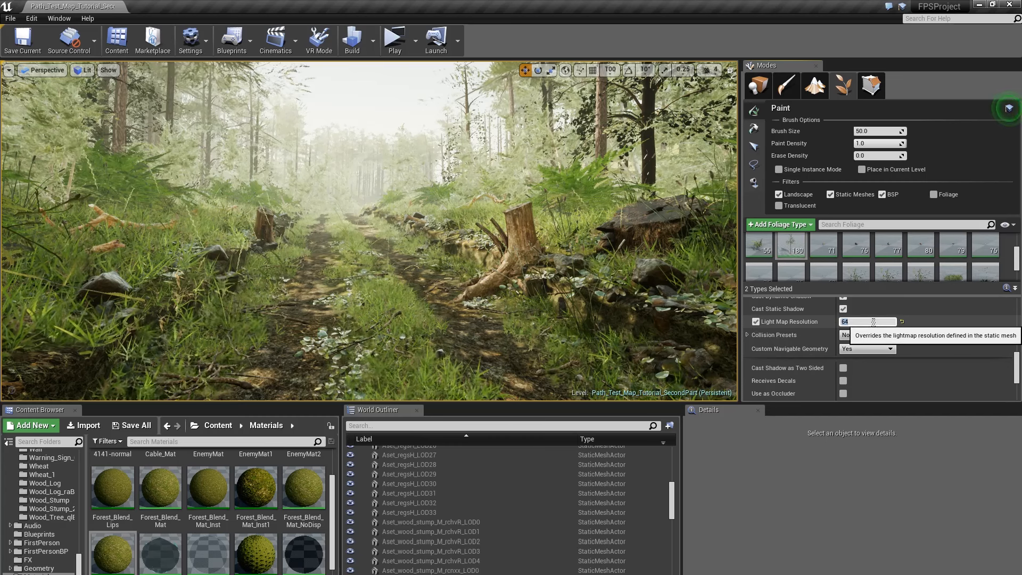
text(32)
key(BackSpace)
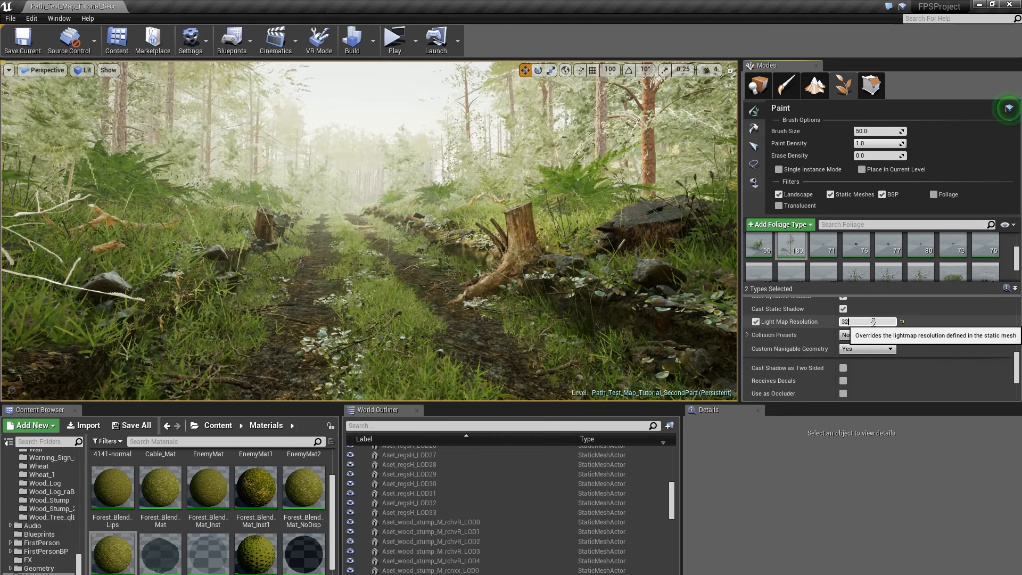
key(Return)
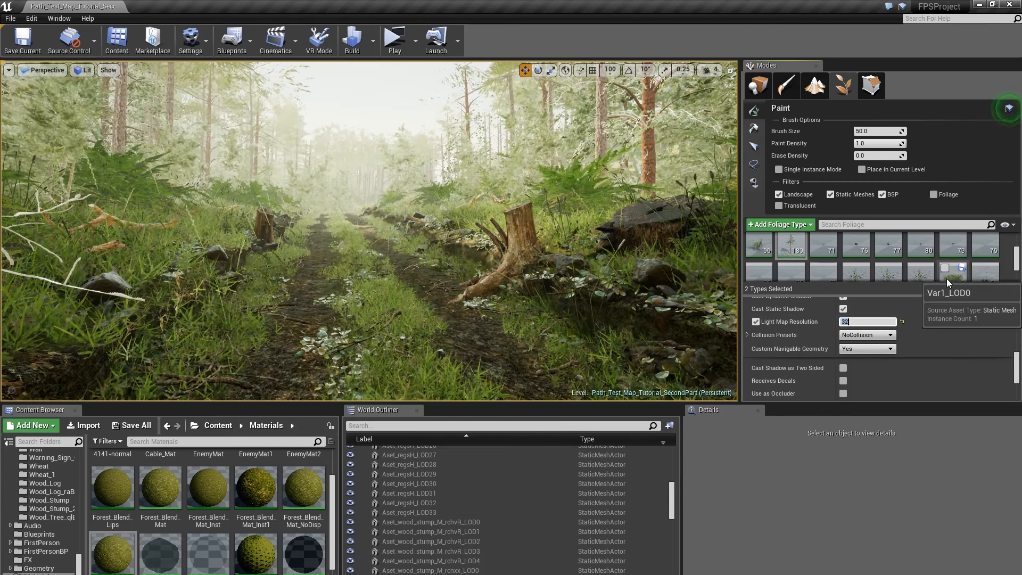
Step: Set the Light Map Resolution of the grass foliage type Var3_LOD0 to 16
scroll(905, 266, up, 1)
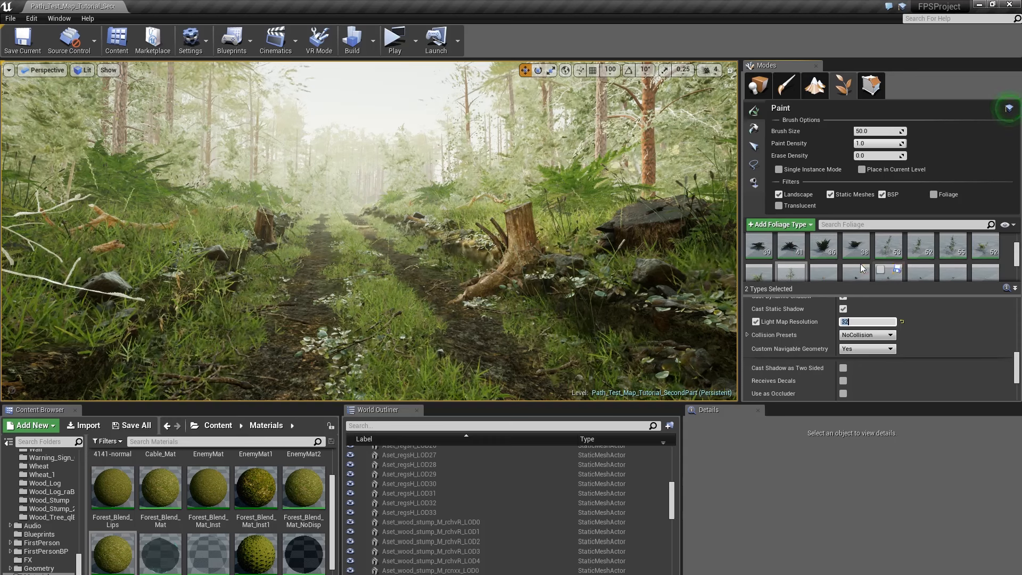
scroll(888, 260, down, 3)
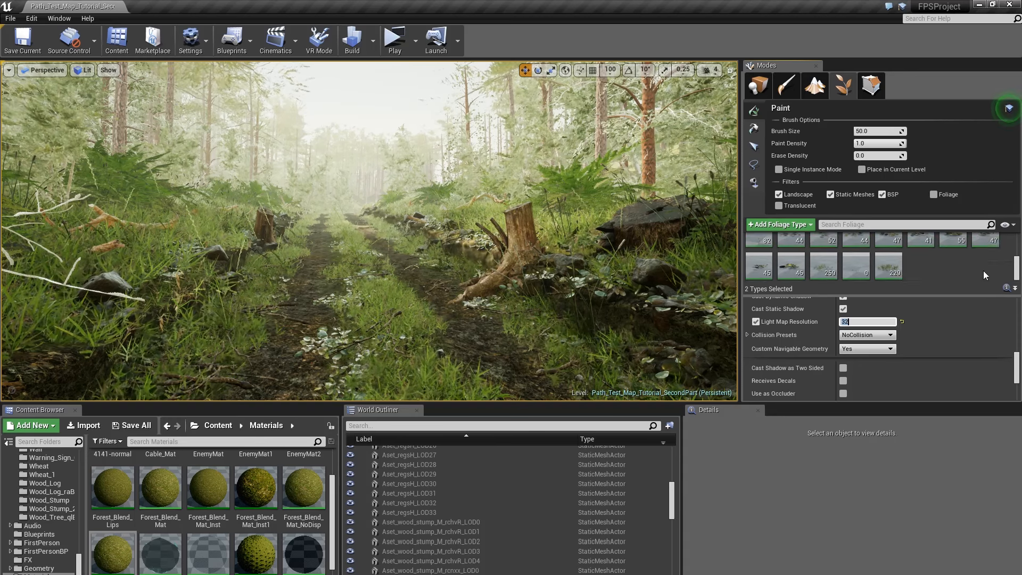
click(894, 273)
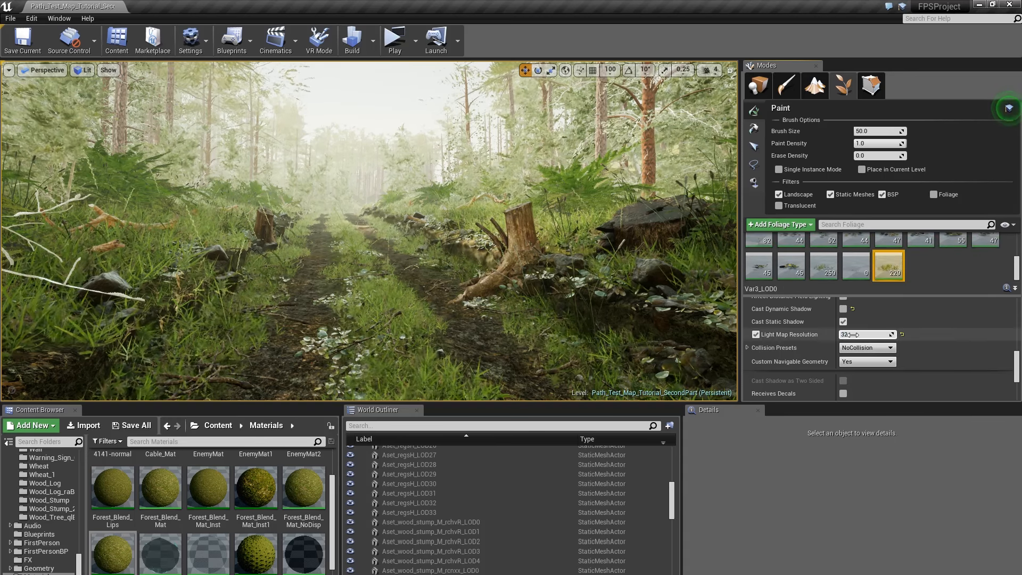
text(16)
key(Return)
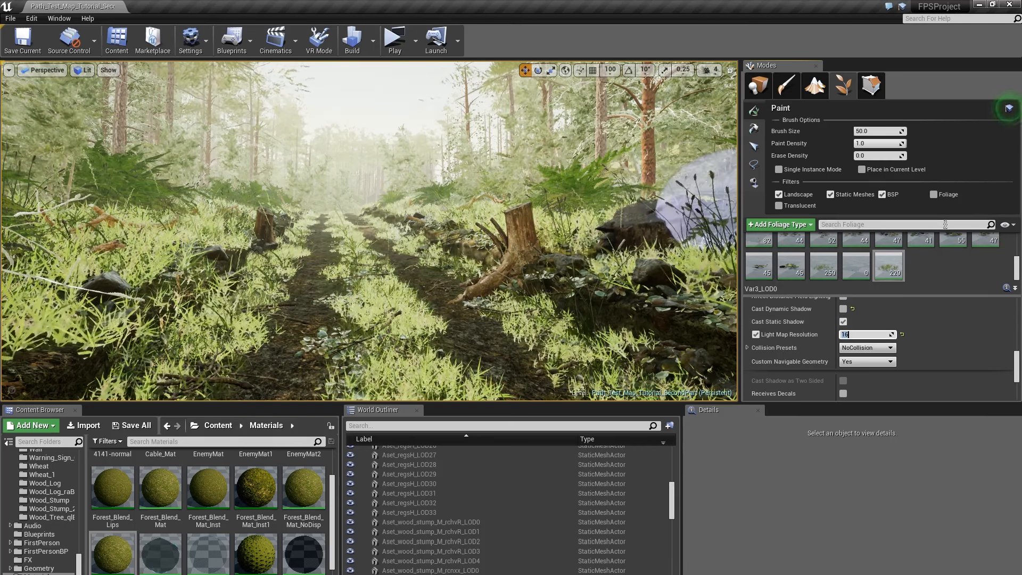
click(752, 90)
click(525, 221)
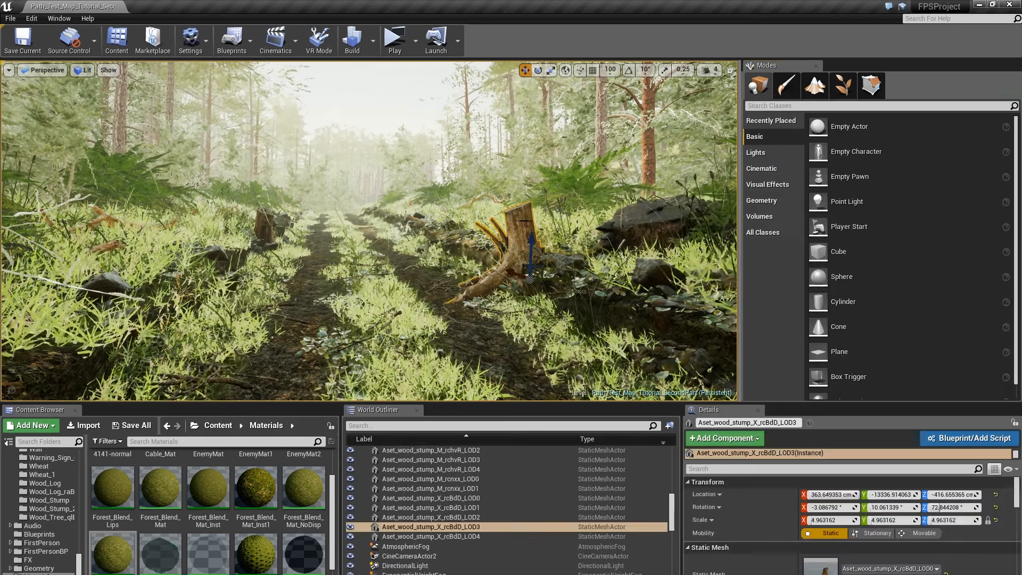
key(Escape)
Step: Activate only the tree foliage type 03 and erase a few of its trees on the open ground beside the path
right_drag(369, 231, 298, 275)
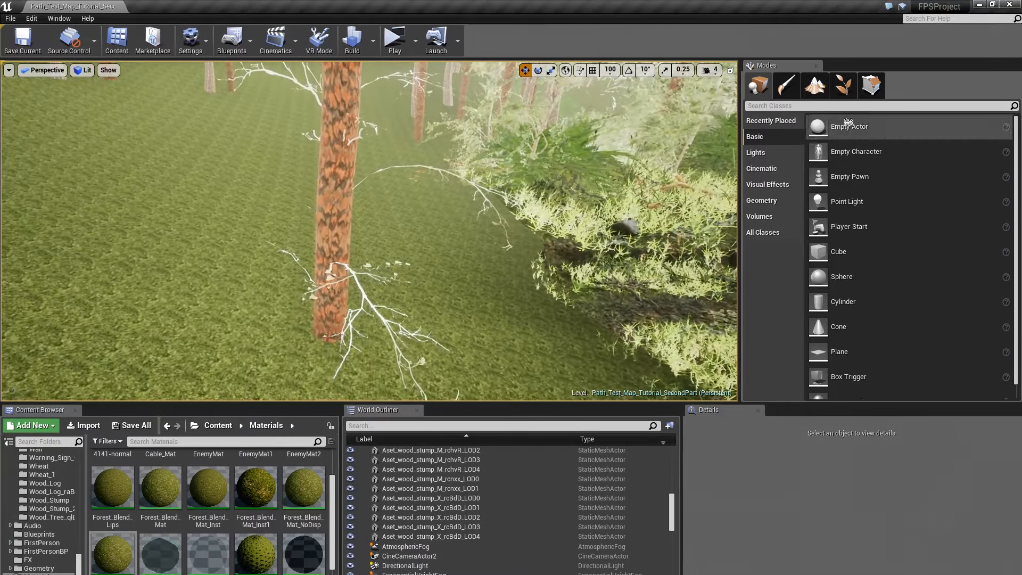
click(841, 88)
key(ctrl+a)
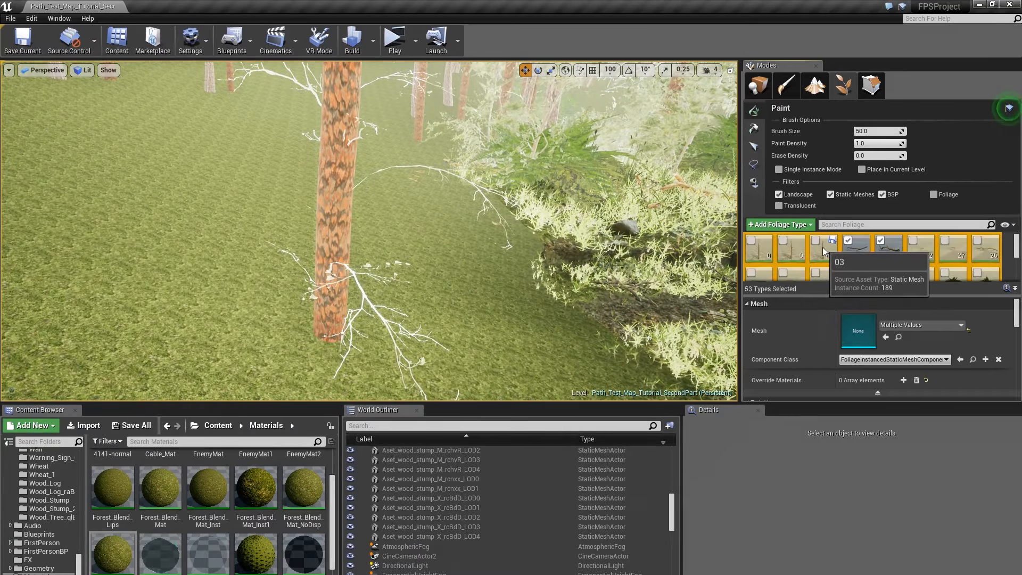
click(816, 240)
shift+click(365, 317)
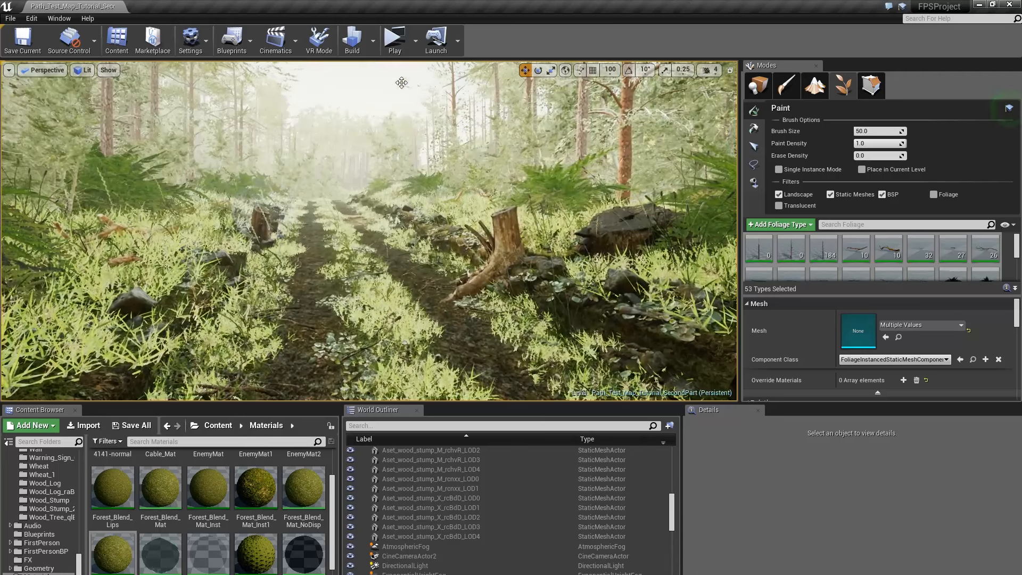
Step: Build the level's lighting and close the message log with the lighting results
click(359, 53)
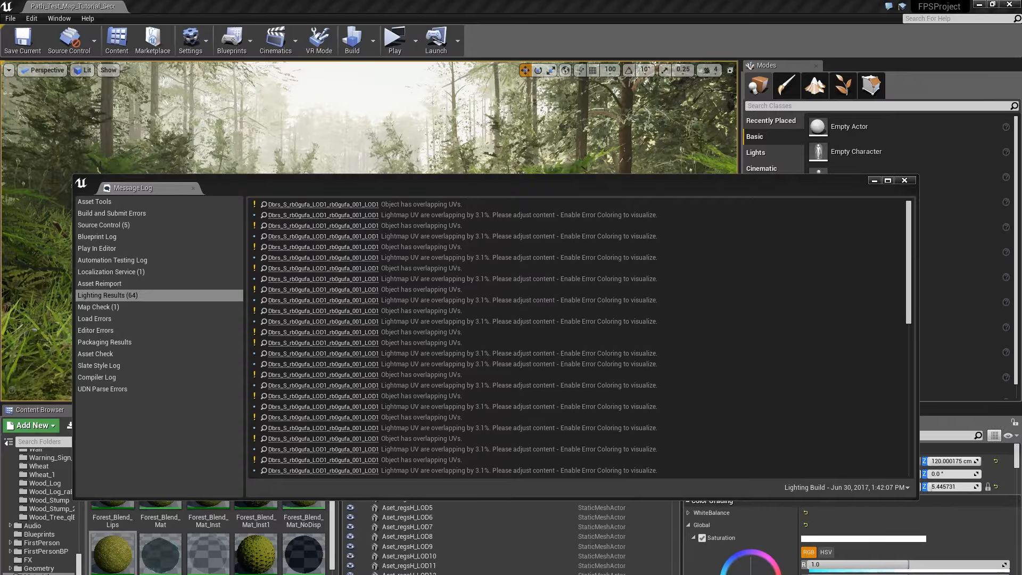
click(903, 181)
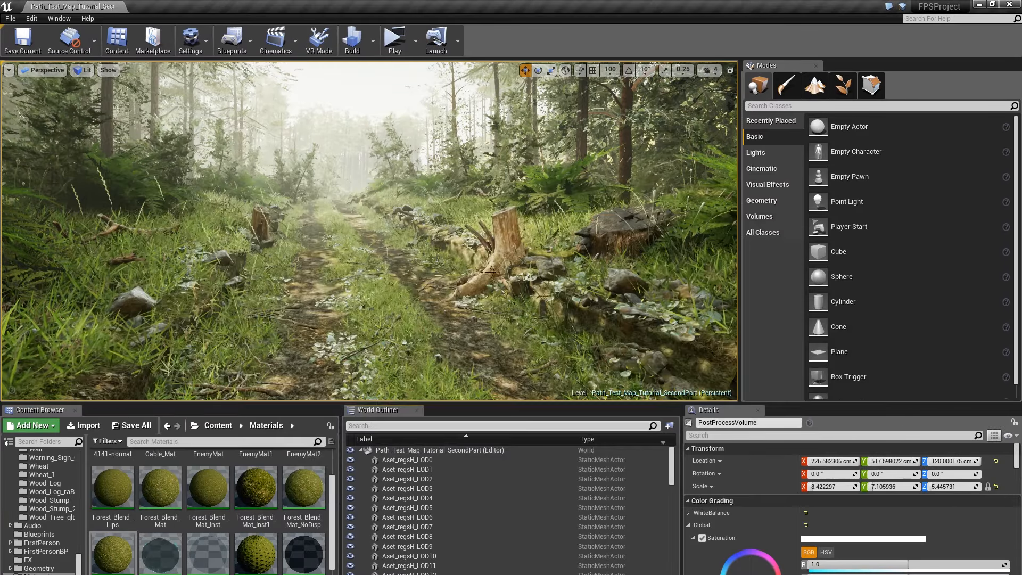
Step: Examine the rebuilt lighting and shadows on the path, stumps, grass and ferns from several viewpoints
right_drag(491, 273, 471, 259)
key(w)
key(w)
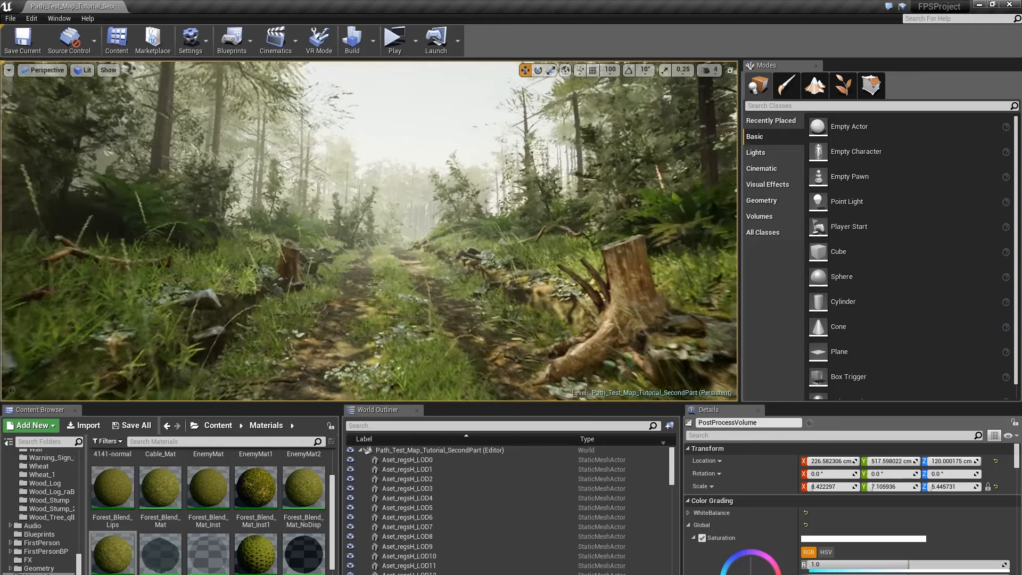
key(s)
right_drag(434, 188, 423, 183)
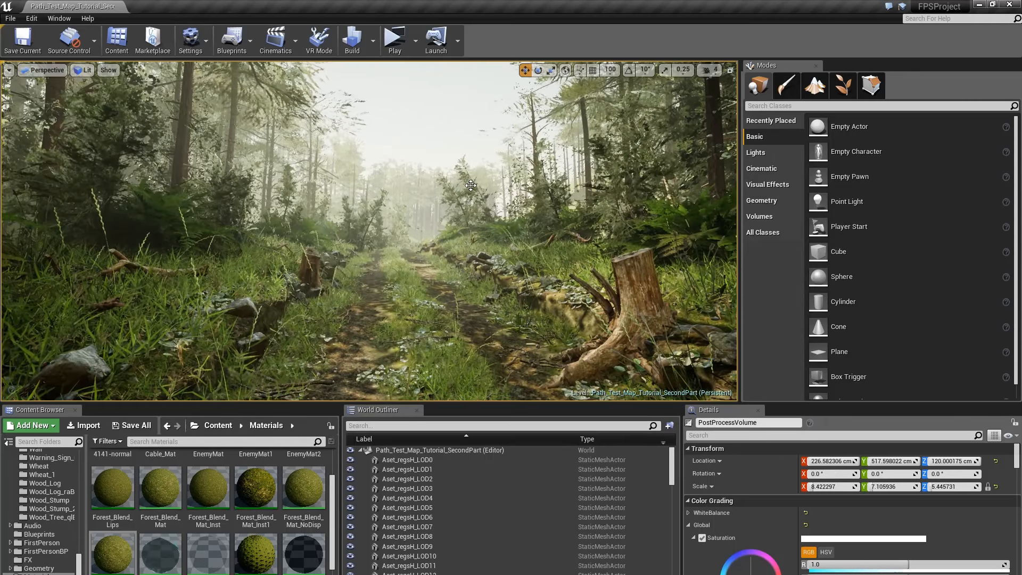
mouse_move(471, 185)
right_down()
mouse_move(454, 180)
mouse_move(491, 189)
mouse_move(445, 192)
mouse_move(472, 190)
right_up()
key(w)
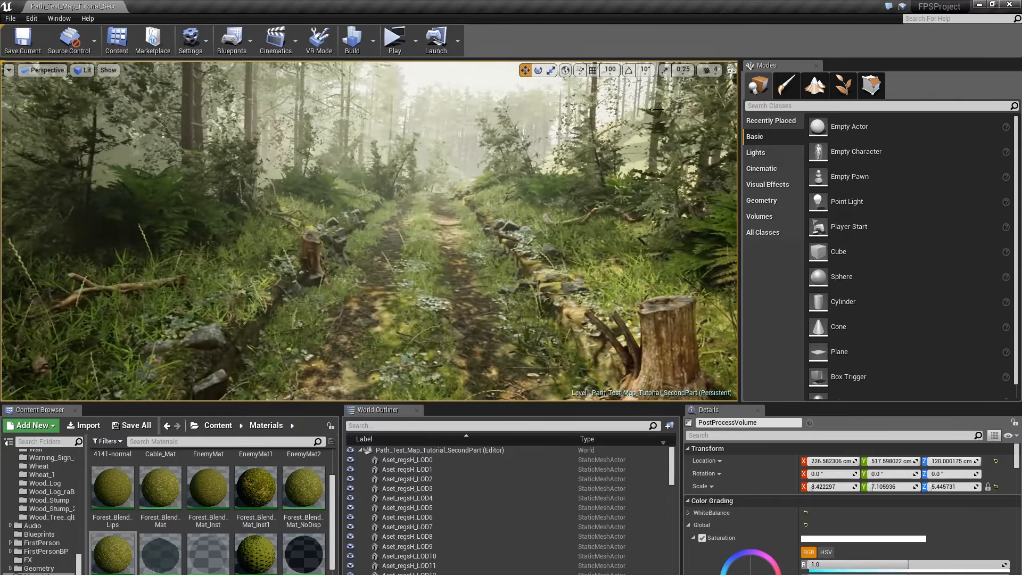
key(s)
right_drag(584, 232, 620, 238)
key(w)
key(s)
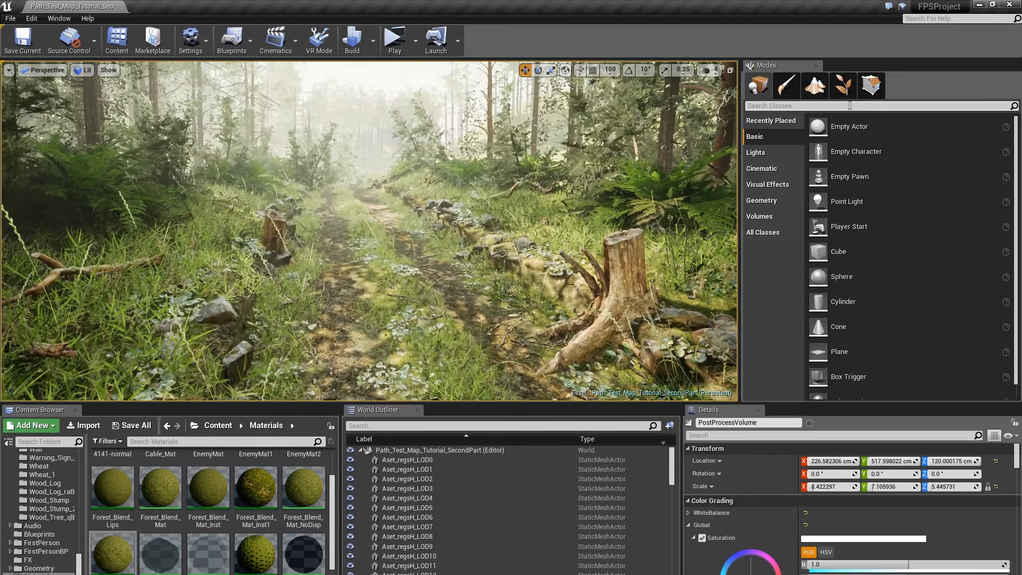
Step: Deactivate all foliage types except two ground-plant types near the end of the foliage list
click(843, 84)
scroll(865, 263, down, 10)
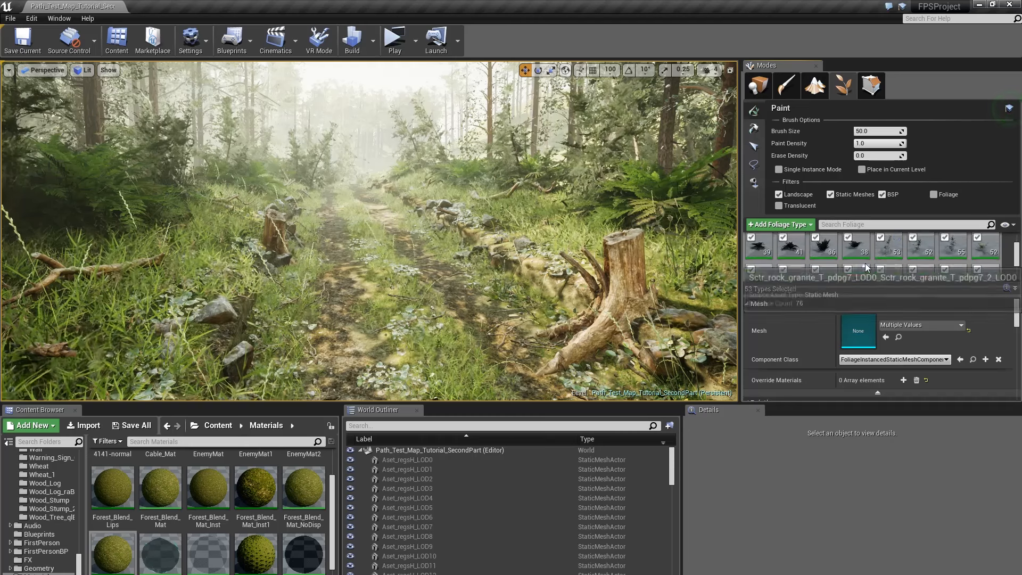
click(889, 271)
ctrl+click(816, 258)
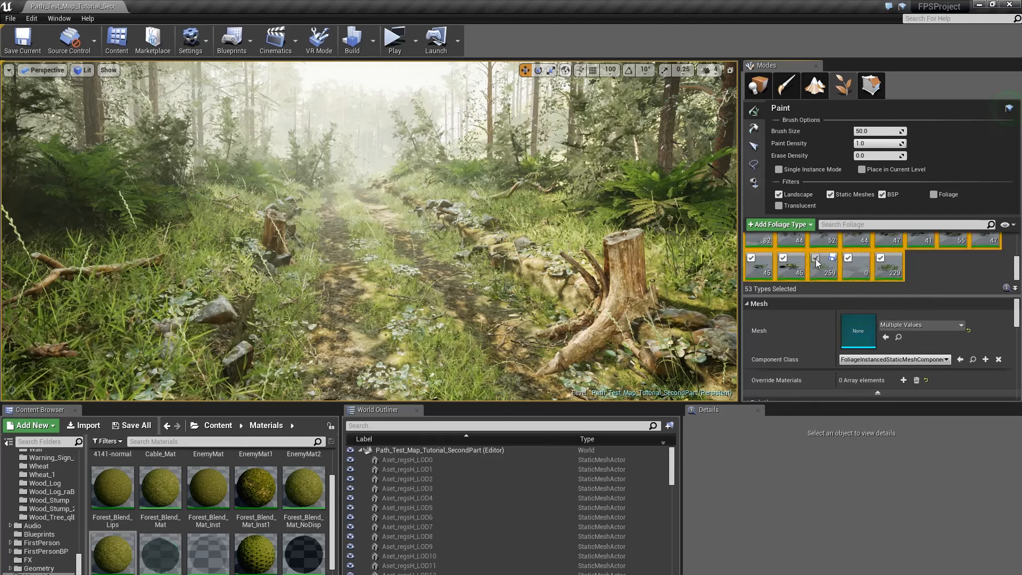
Step: Set Scale X of the two ground-plant types to 2.0–3.0 and try painting them in the grass near the stumps
right_drag(525, 285, 596, 293)
scroll(837, 355, down, 6)
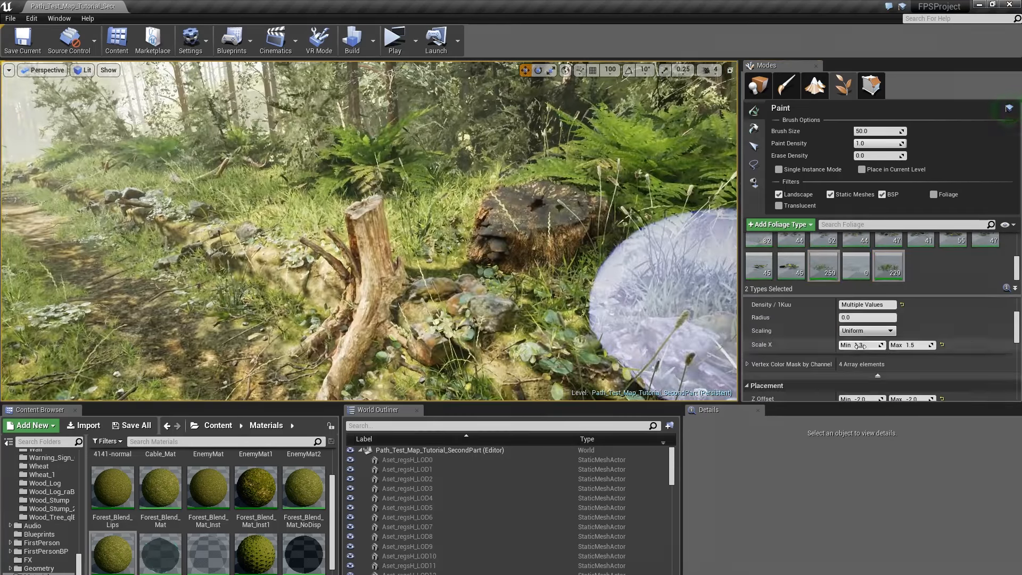
click(278, 201)
right_drag(278, 202, 600, 174)
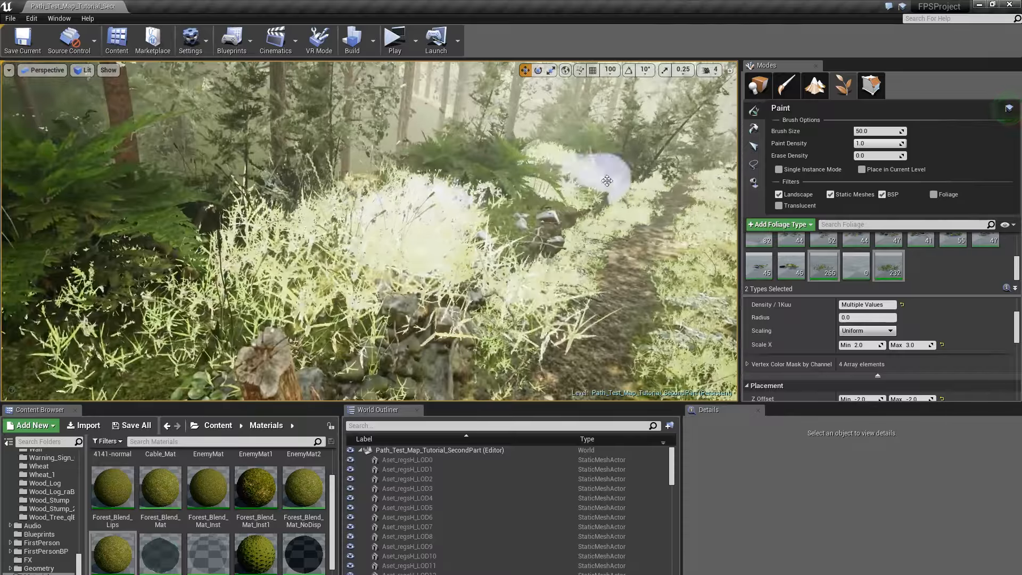
Step: Set Scale X to 1.8–2.5 and paint more of the two ground plants along the grassy banks of the path
text(.5)
click(339, 246)
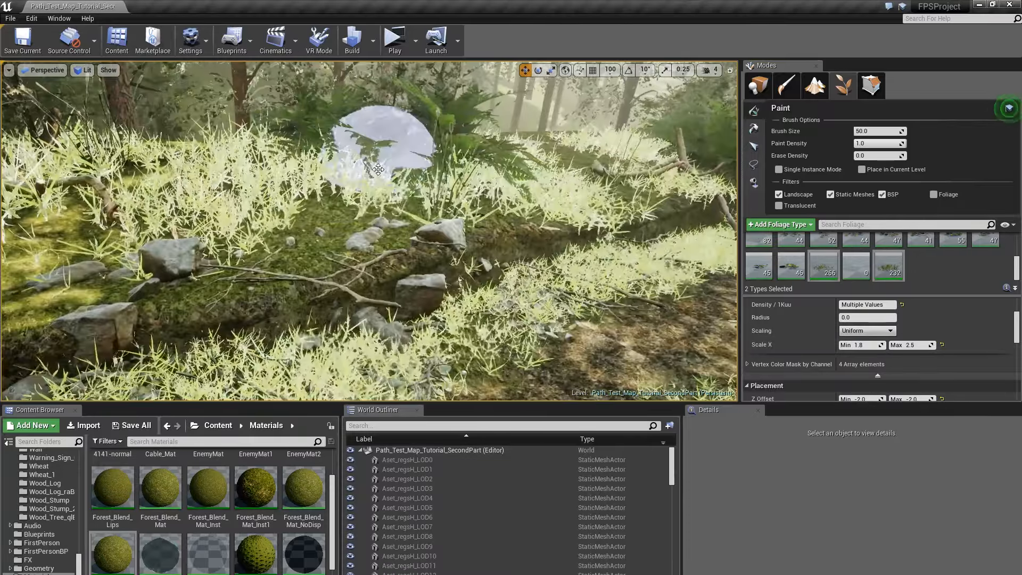
click(378, 169)
mouse_move(378, 169)
right_down()
mouse_move(457, 166)
mouse_move(542, 269)
right_up()
right_drag(392, 169, 527, 192)
drag(471, 178, 530, 195)
mouse_move(530, 195)
right_down()
mouse_move(246, 276)
mouse_move(123, 253)
right_up()
click(363, 272)
right_drag(363, 273, 471, 269)
Step: Activate only three neighbouring bush and small-tree types, scaled 4.0–6.0, and paint them among the trees beside the path
click(889, 269)
key(ctrl+a)
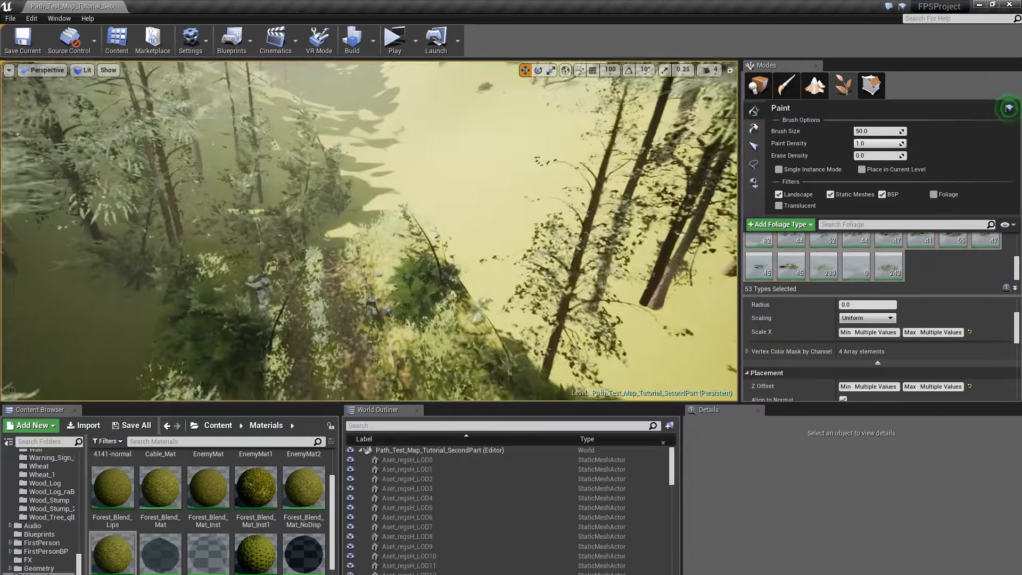
scroll(905, 262, up, 2)
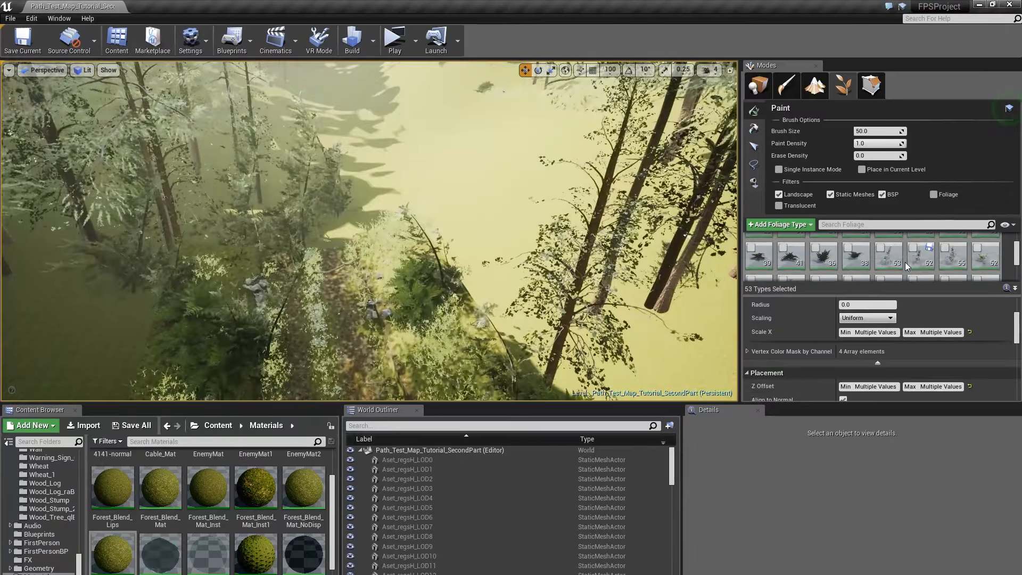
click(888, 255)
shift+click(953, 255)
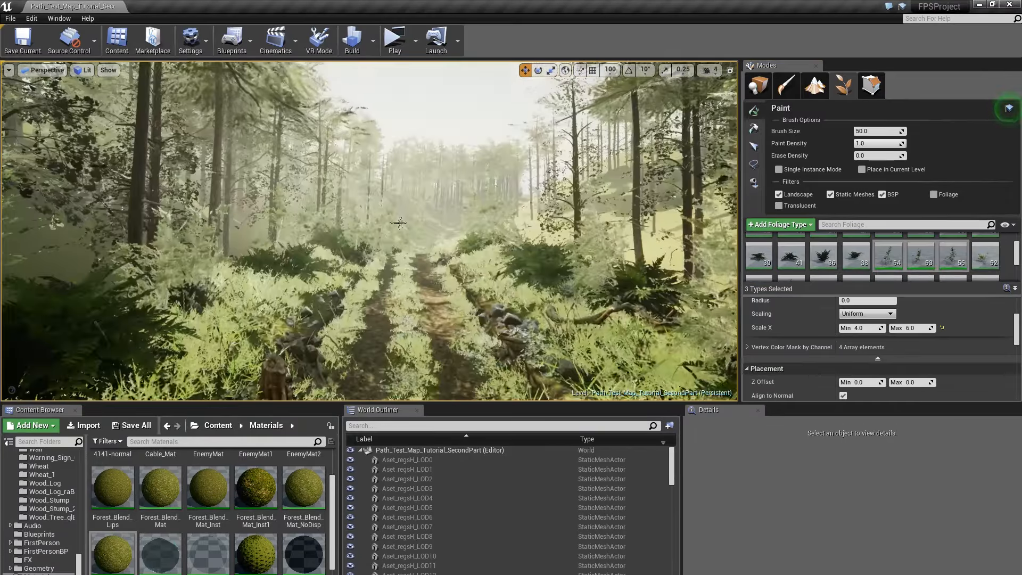
right_drag(39, 271, 139, 273)
click(580, 227)
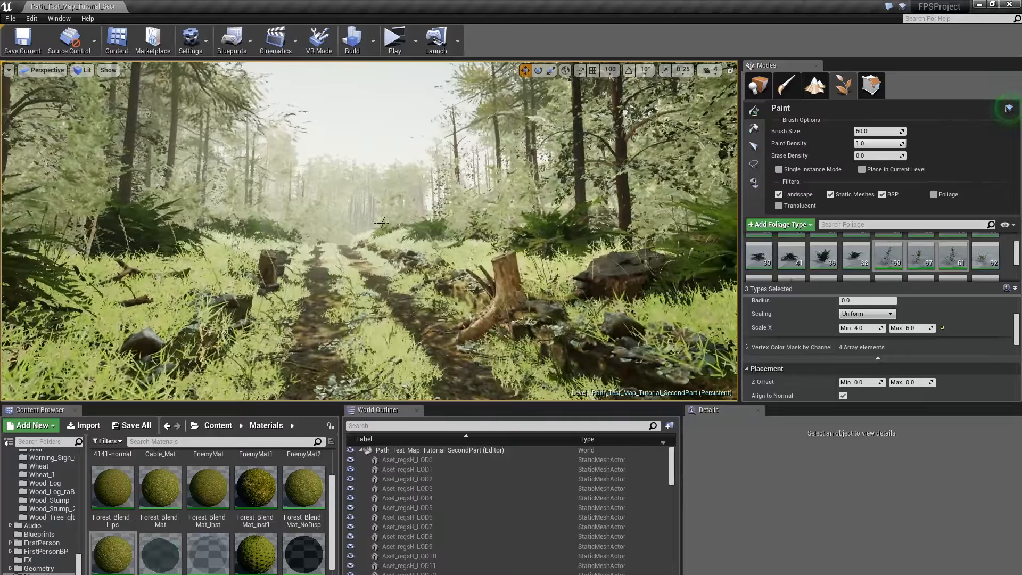
right_drag(580, 227, 521, 277)
Step: Activate only the nine small twig types and scatter them over the path and its grassy verge
scroll(873, 346, down, 3)
click(832, 262)
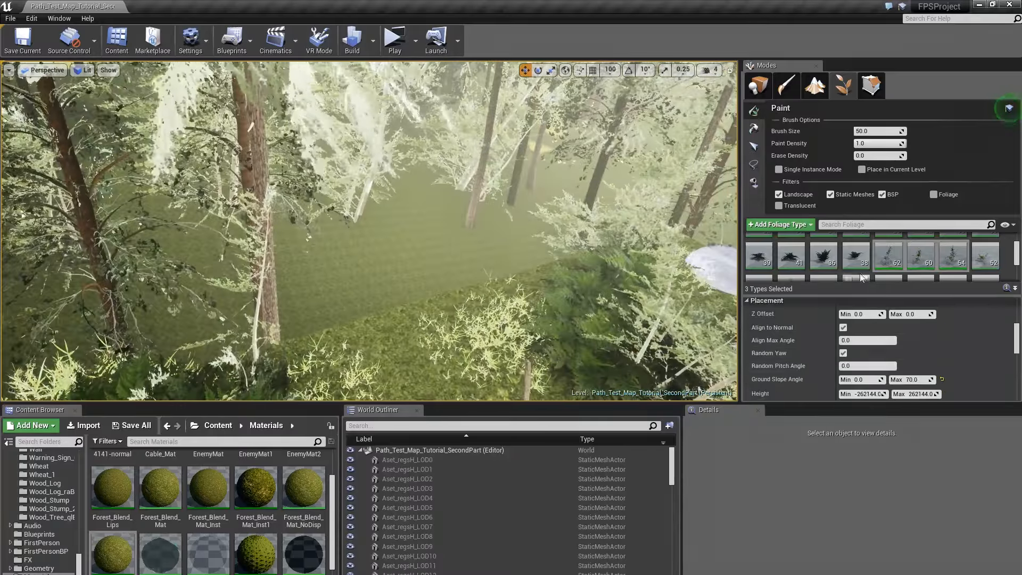
key(ctrl+a)
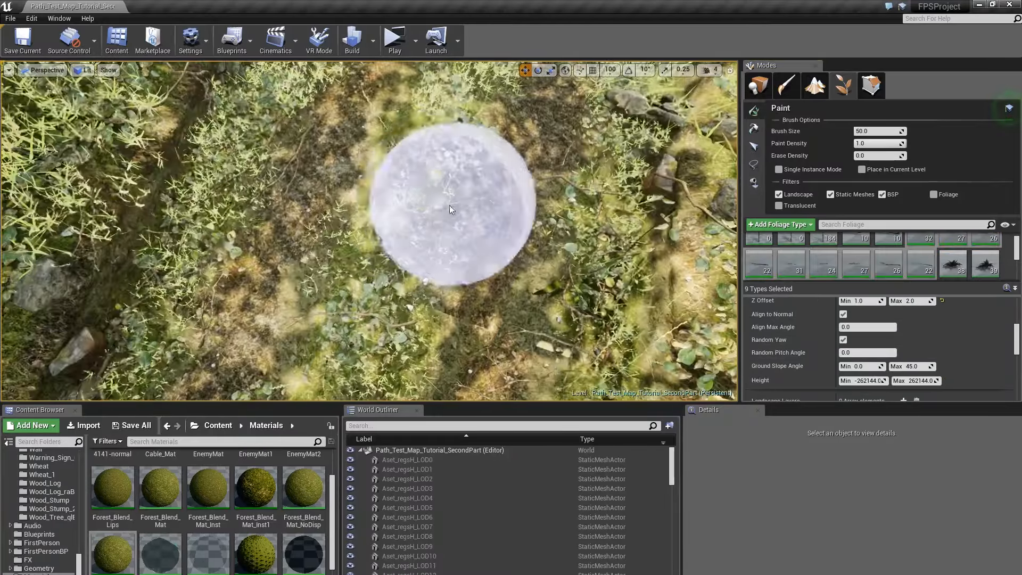
click(449, 205)
right_drag(449, 206, 373, 213)
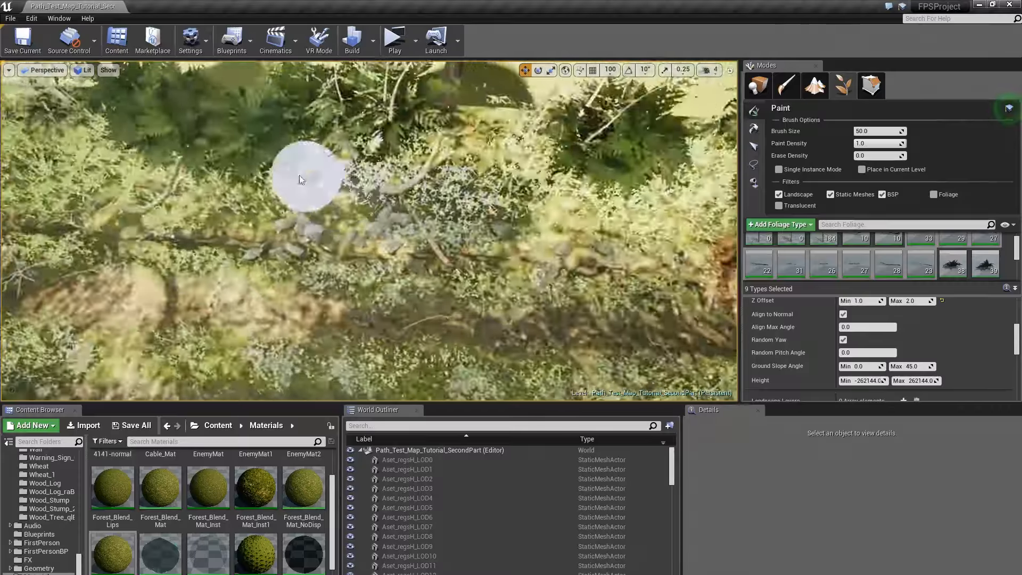
click(300, 175)
right_drag(301, 176, 341, 181)
Step: Scatter more twigs farther along the path and on the ground near the rooted stump
click(482, 169)
mouse_move(482, 169)
right_down()
mouse_move(458, 133)
mouse_move(468, 203)
right_up()
click(279, 296)
mouse_move(278, 296)
right_down()
mouse_move(319, 266)
mouse_move(341, 314)
right_up()
mouse_move(465, 251)
right_down()
mouse_move(465, 272)
mouse_move(458, 229)
mouse_move(426, 202)
mouse_move(500, 229)
right_up()
click(465, 271)
mouse_move(373, 229)
right_down()
mouse_move(318, 211)
mouse_move(288, 219)
mouse_move(255, 248)
right_up()
click(318, 212)
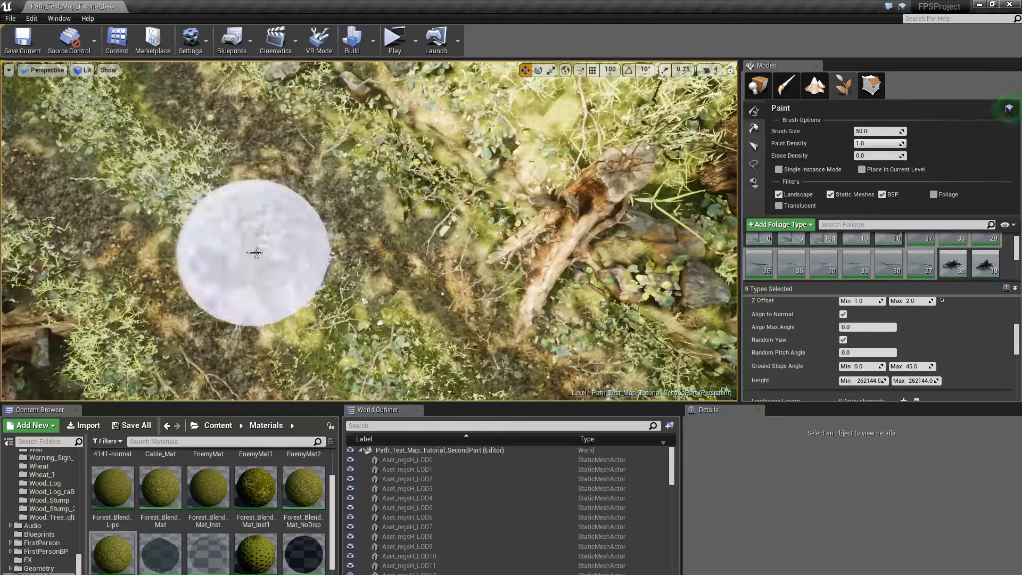
click(255, 248)
right_drag(404, 156, 308, 193)
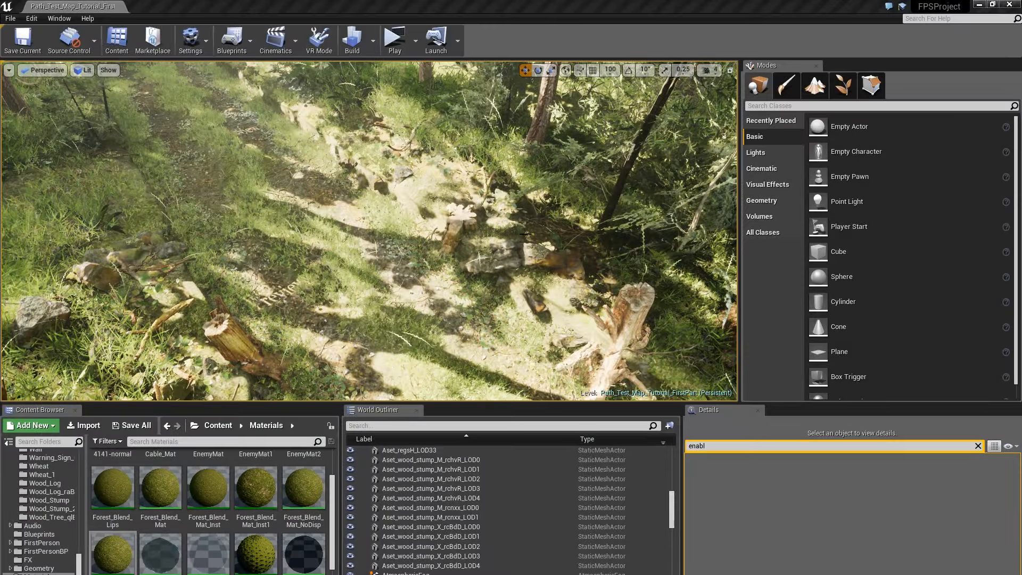
Step: Look over the forest path, trees and bushes in the Path_Test_Map_Tutorial_FirstPart level
right_drag(369, 230, 375, 287)
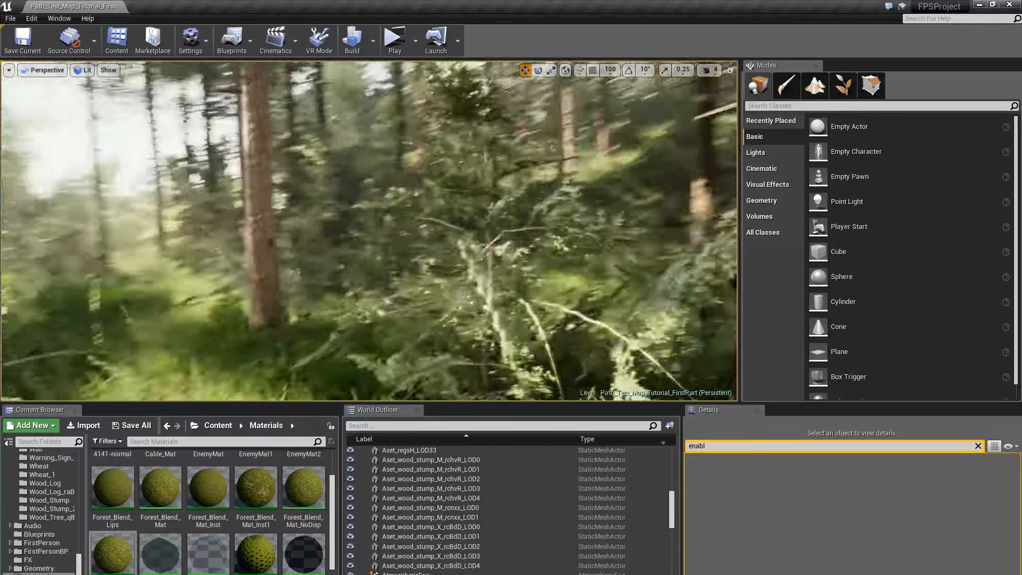
right_drag(369, 231, 384, 183)
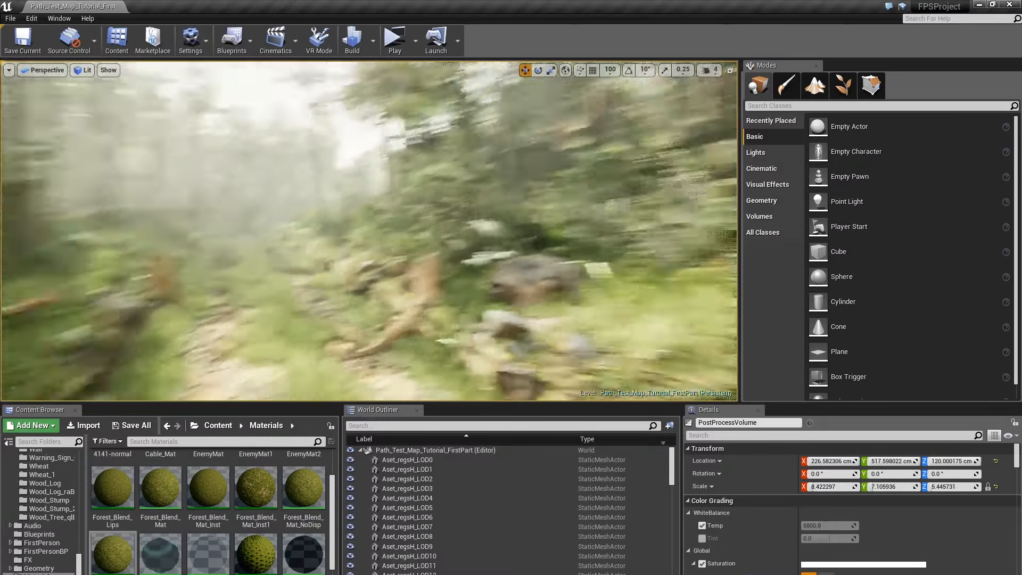
right_drag(369, 231, 308, 247)
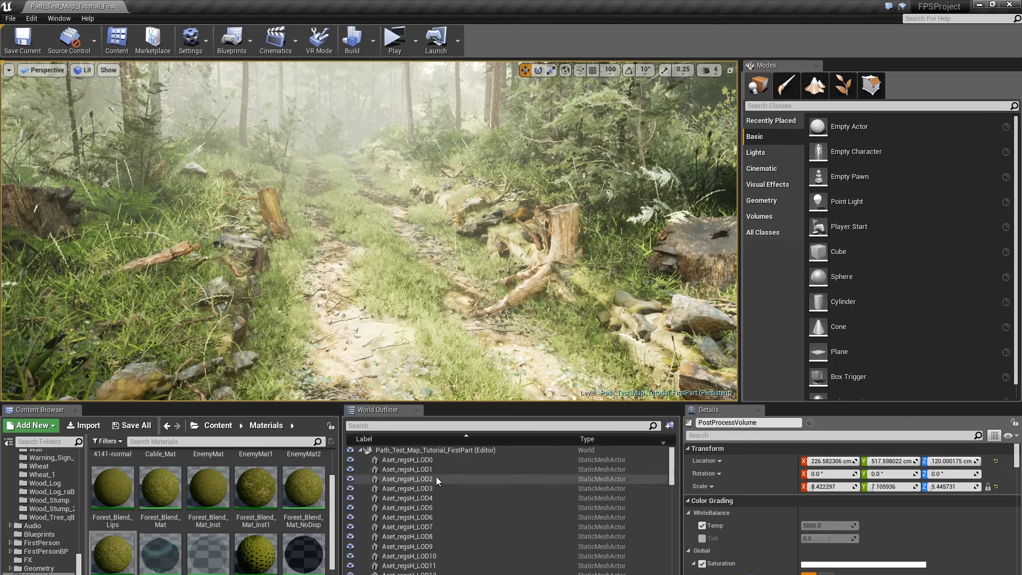
Step: Select the DirectionalLight and look up its volumetric scattering and volumetric shadow settings by filtering its details for "volu"
click(407, 478)
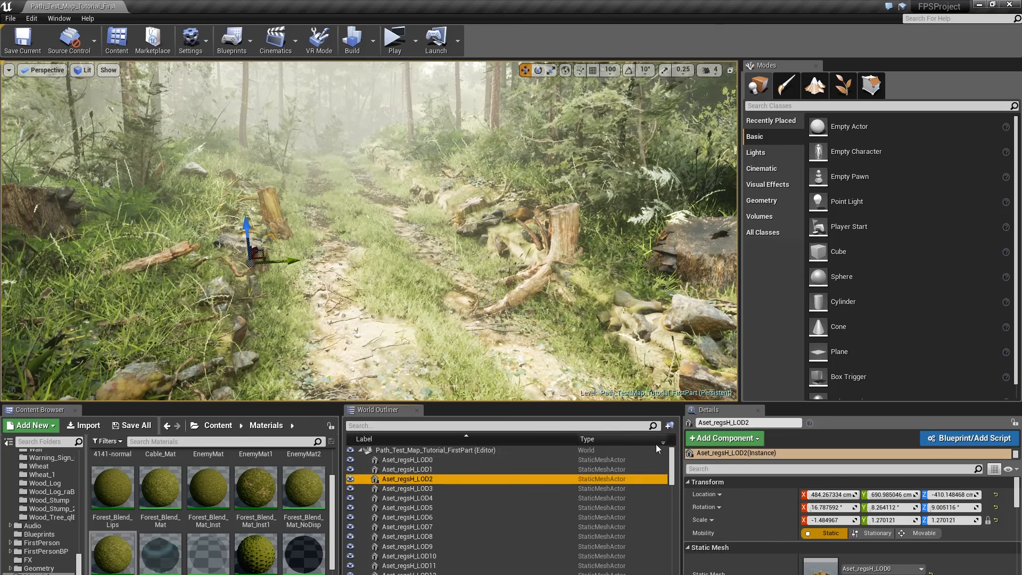
drag(672, 461, 672, 508)
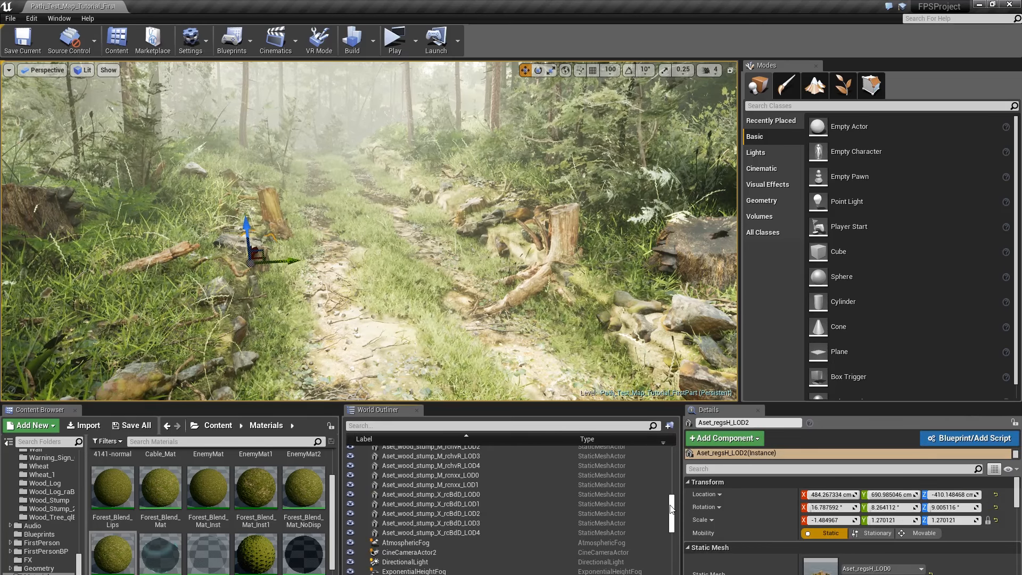
click(445, 563)
right_drag(498, 342, 513, 344)
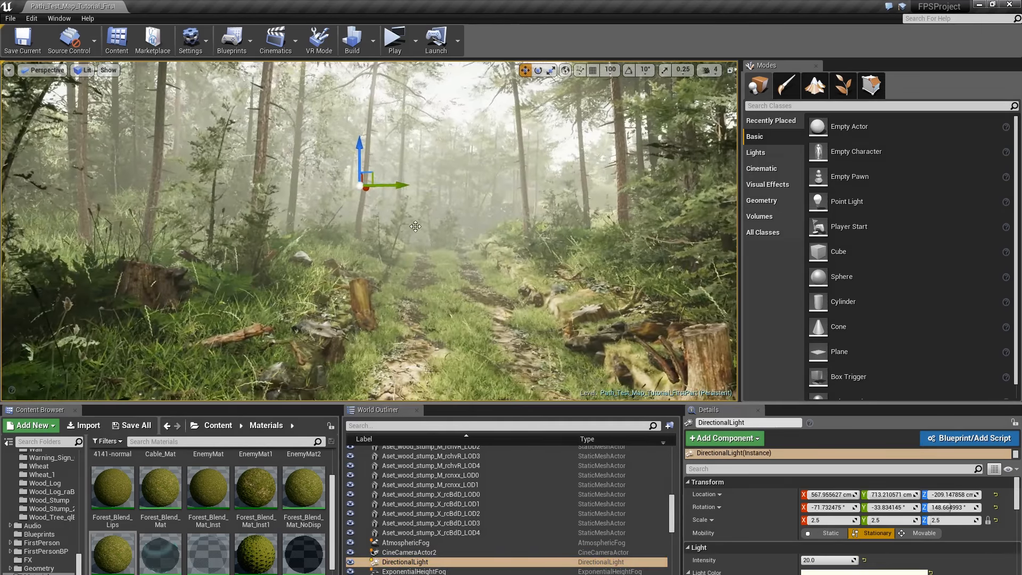
click(406, 563)
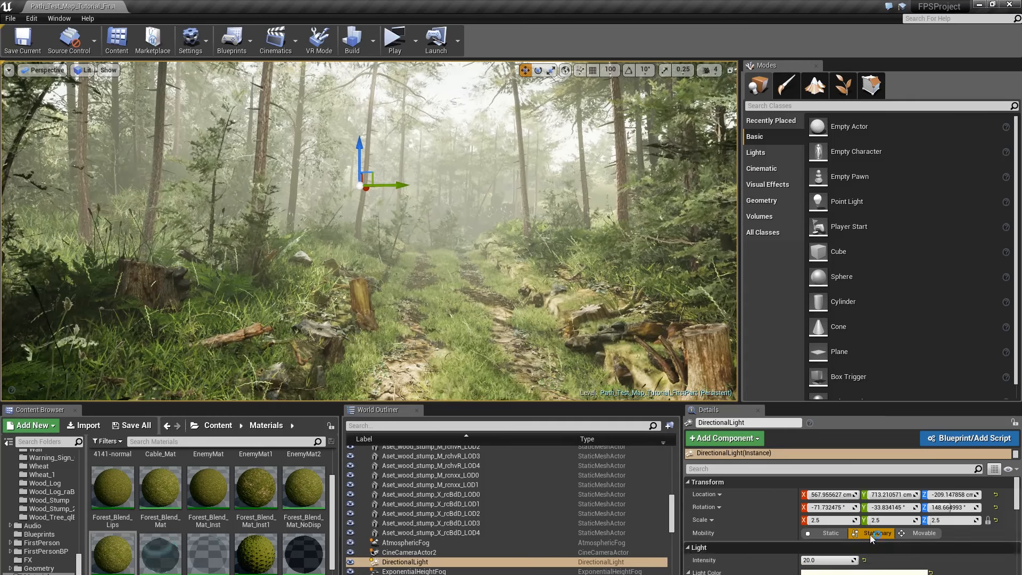
click(864, 468)
text(volu)
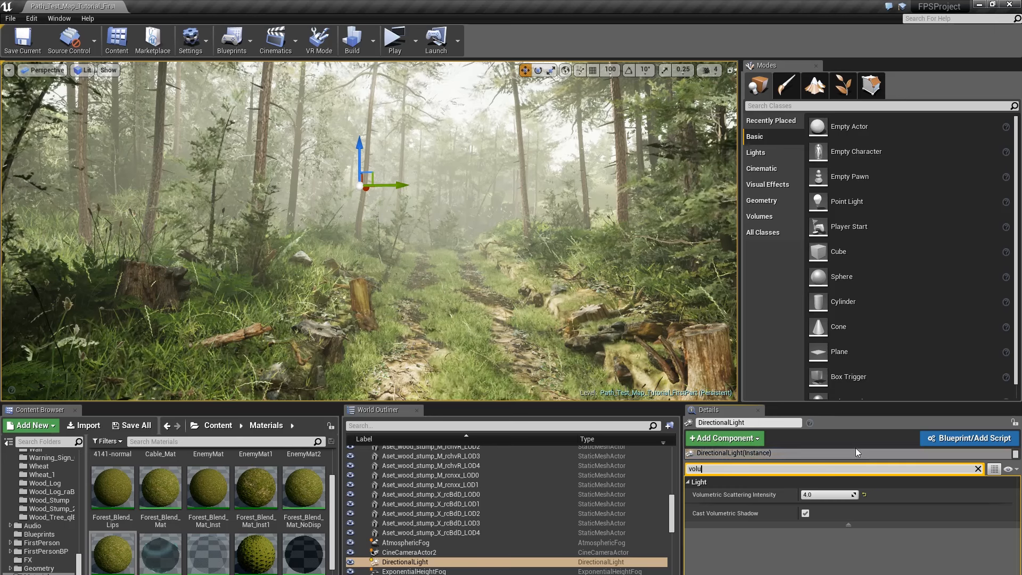
click(978, 469)
Step: Find the SkyLight by searching the outliner for "sky", select it and examine its light settings
scroll(502, 525, down, 3)
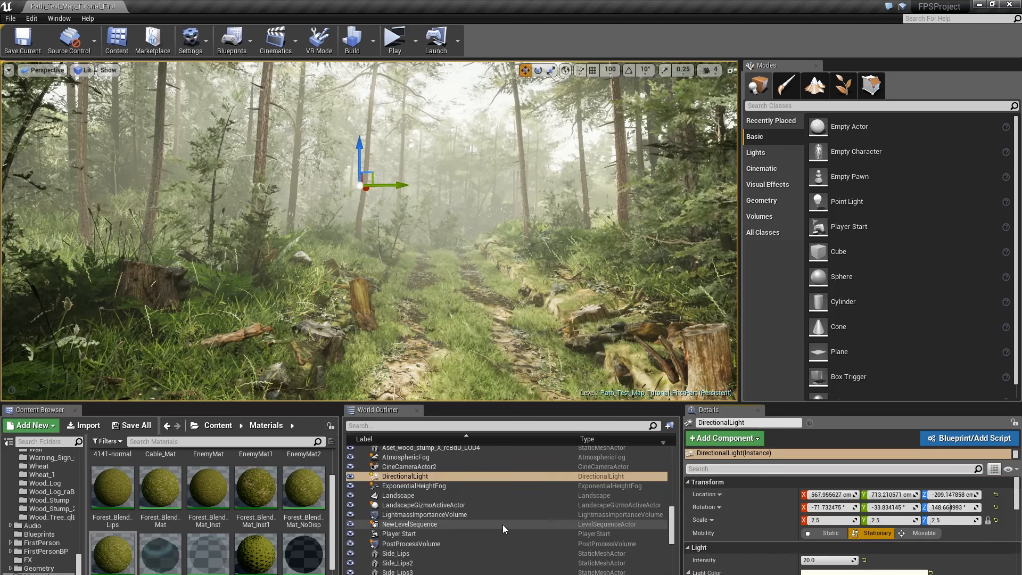
click(445, 426)
text(s)
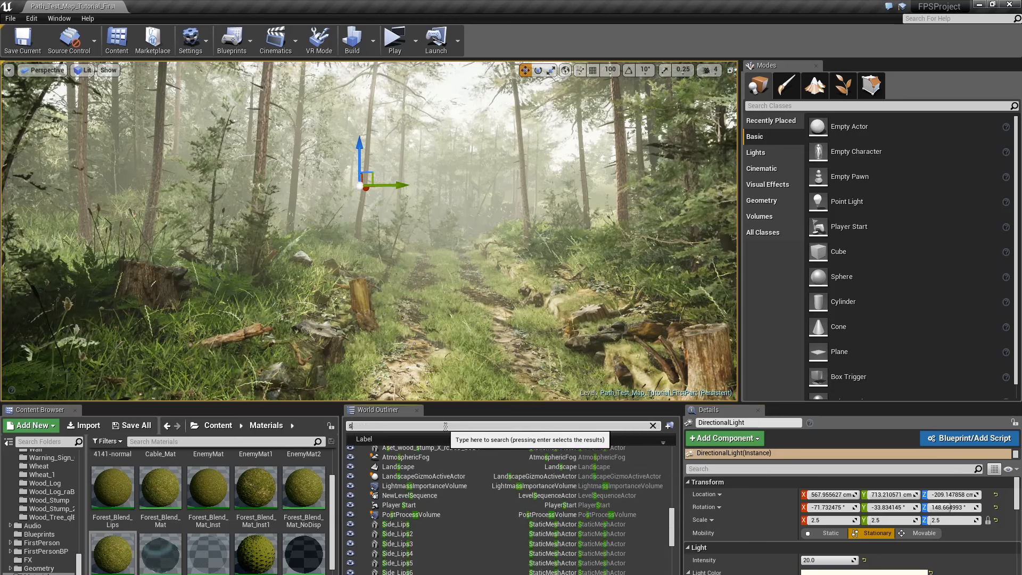
text(ky)
click(399, 461)
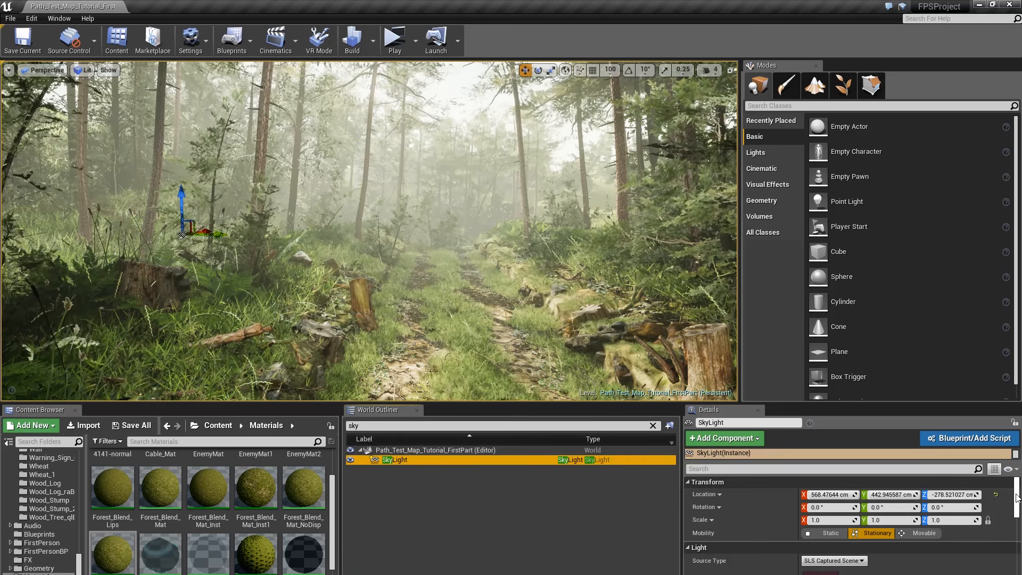
scroll(1017, 498, down, 4)
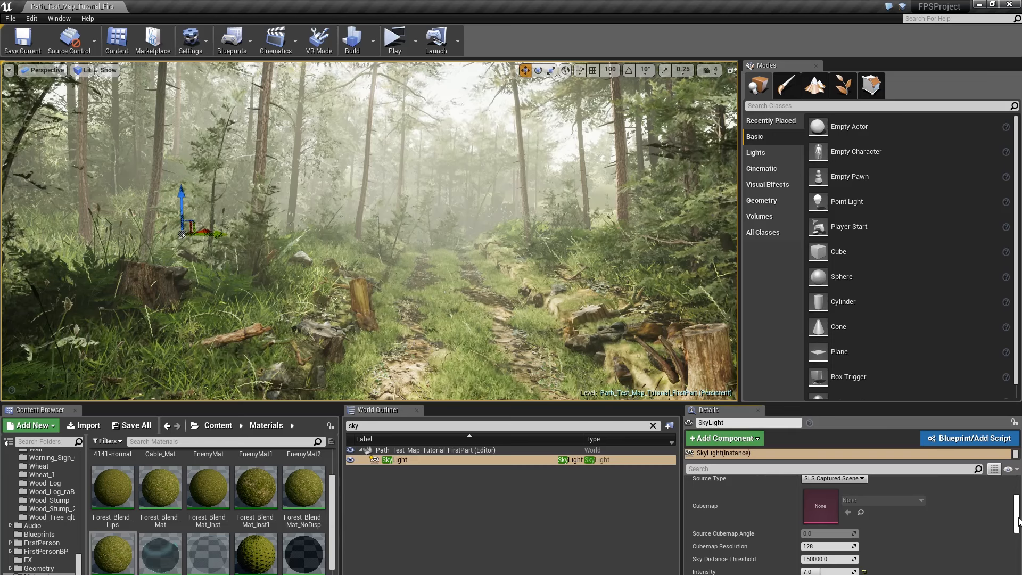
Step: Look up the SkyLight's volumetric scattering and volumetric shadow settings by filtering its details for "volu", and clear the filter
click(749, 467)
text(v)
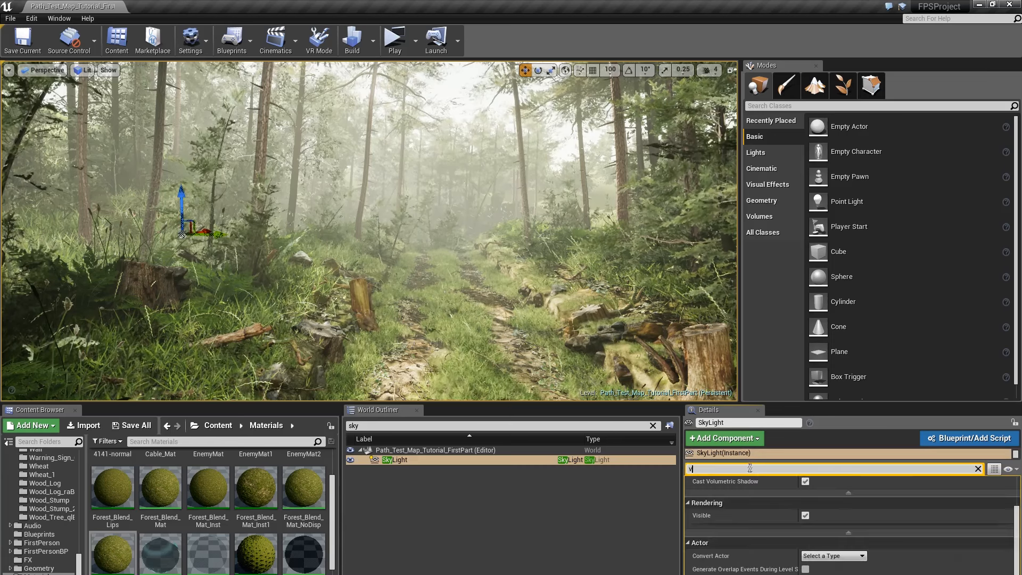
text(olu)
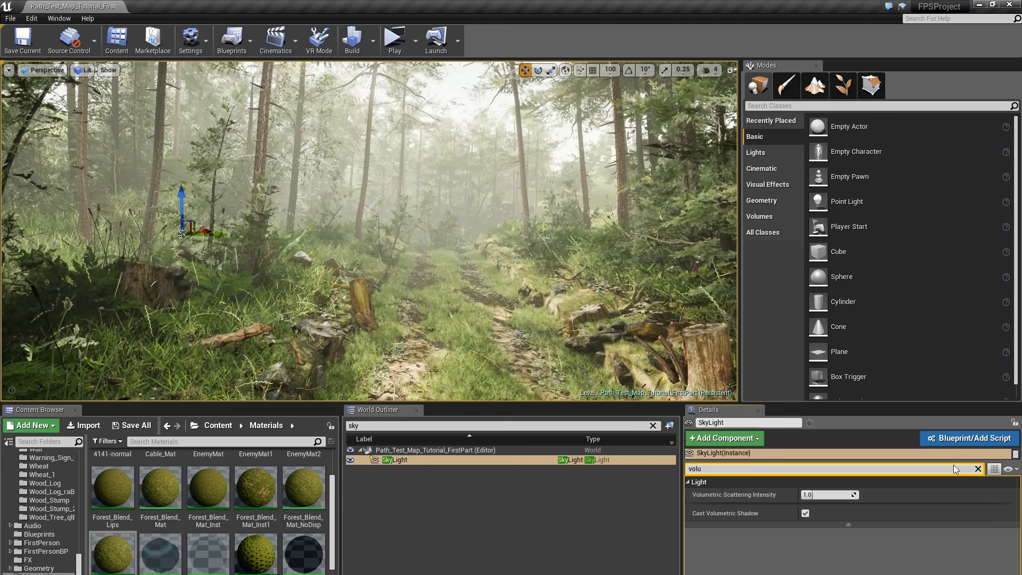
click(978, 468)
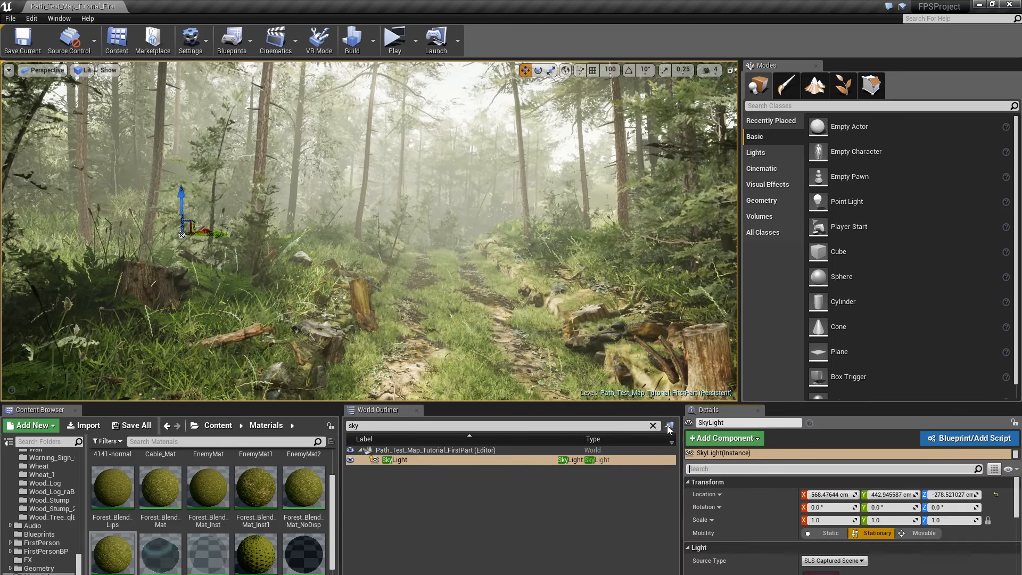
Step: Find the ExponentialHeightFog by searching the outliner for "heigh" and select it
click(653, 426)
scroll(429, 542, down, 3)
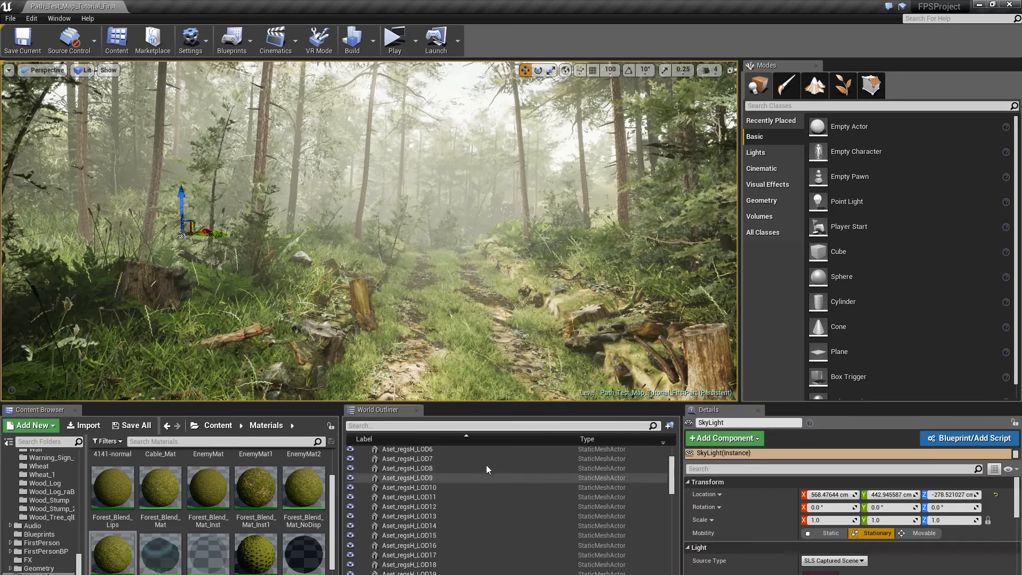
scroll(486, 466, up, 3)
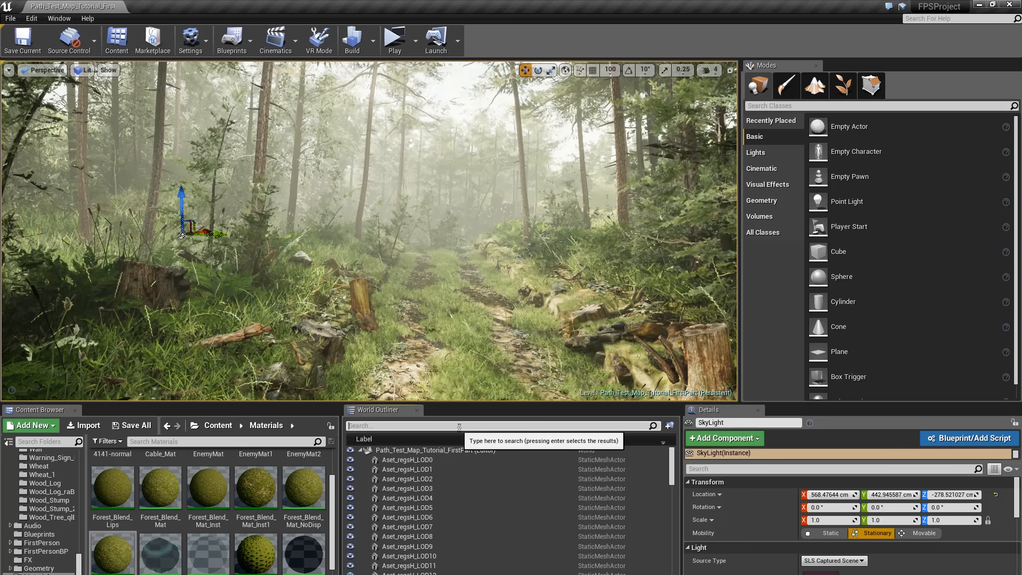
text(heiggh)
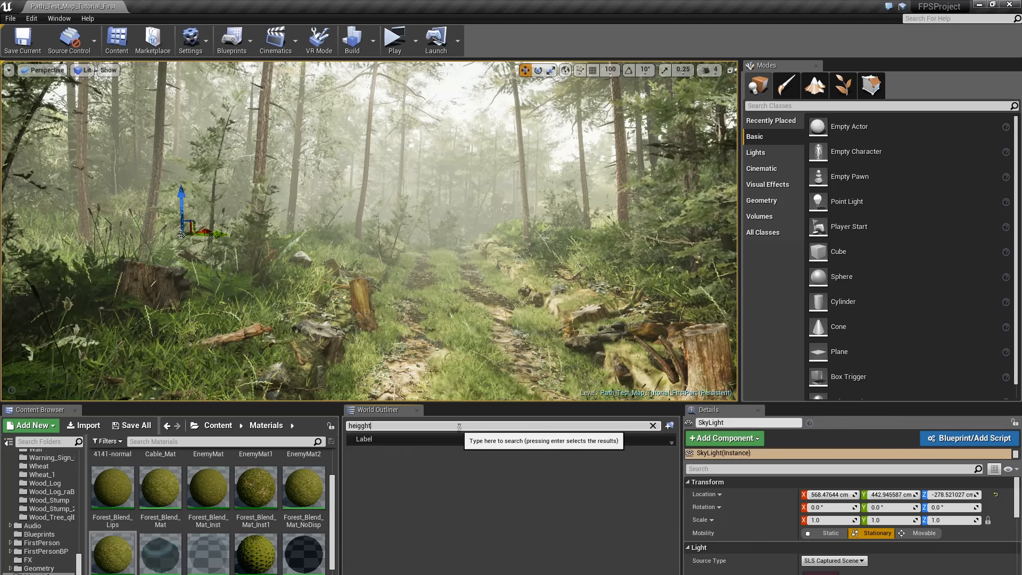
text(t)
key(BackSpace)
key(BackSpace)
key(BackSpace)
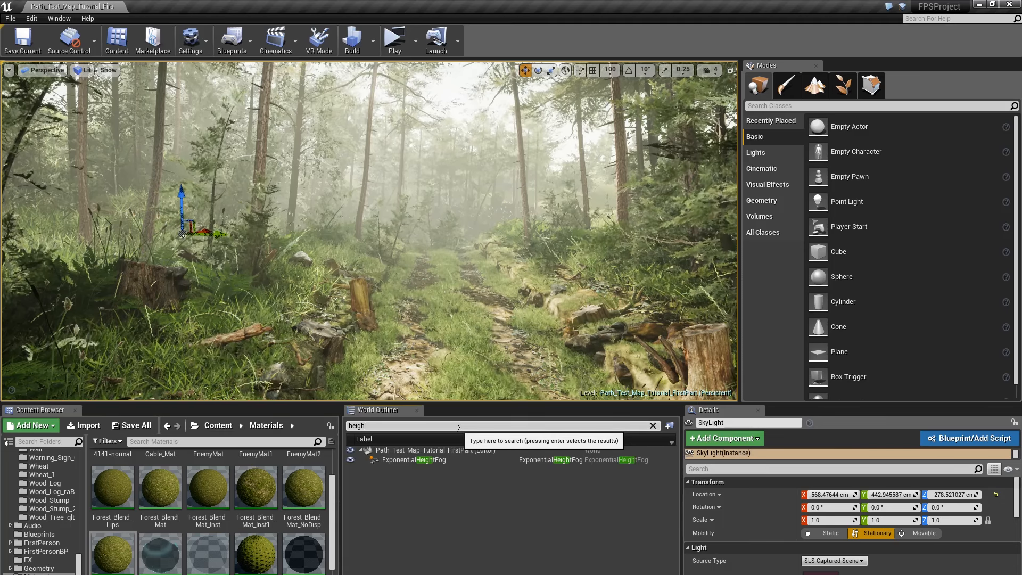
click(442, 461)
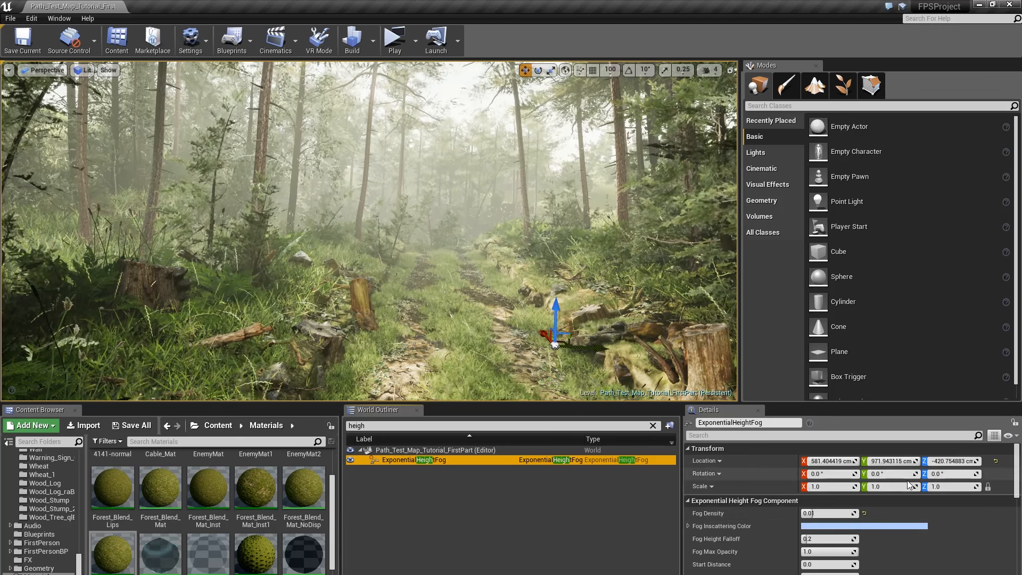
Step: Filter the ExponentialHeightFog's details for "volum", examine its volumetric fog settings and Albedo colour, and clear the filter
click(927, 435)
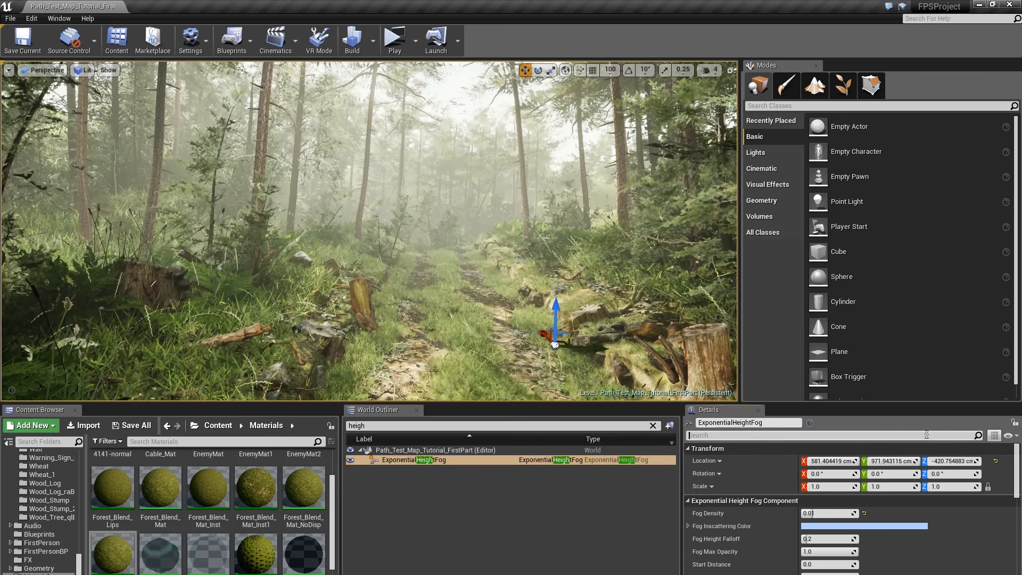
text(volum)
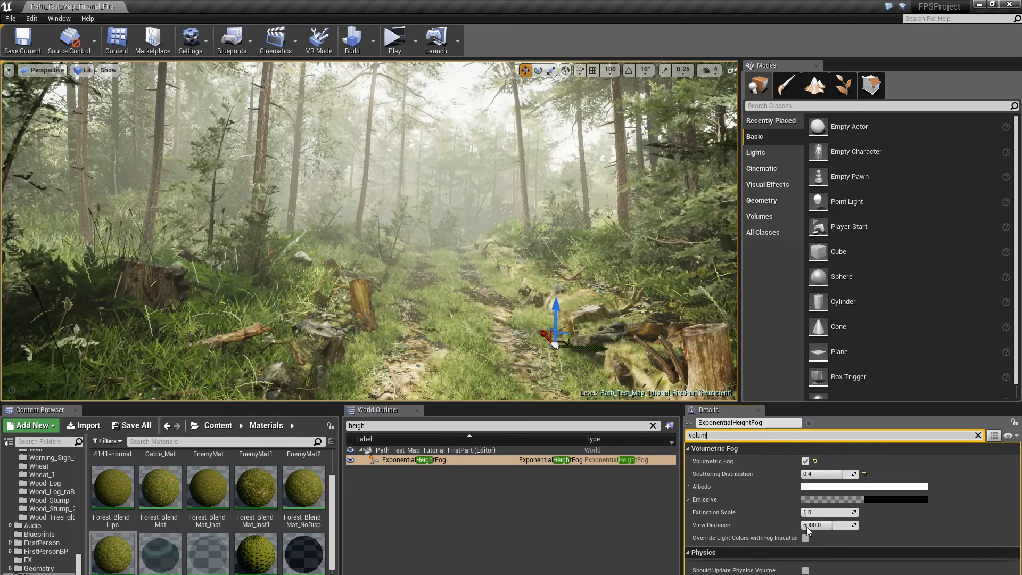
click(843, 487)
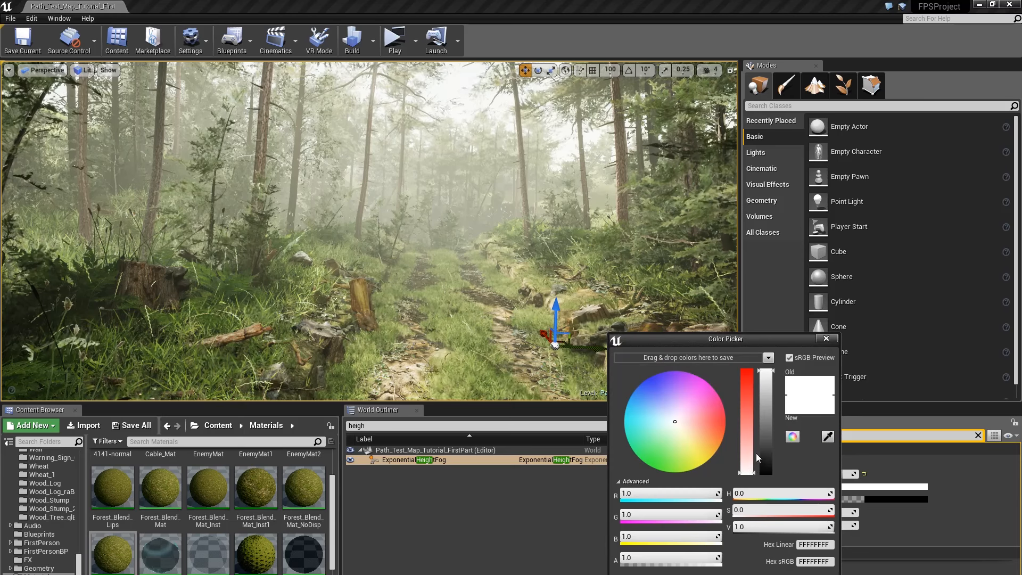
click(817, 574)
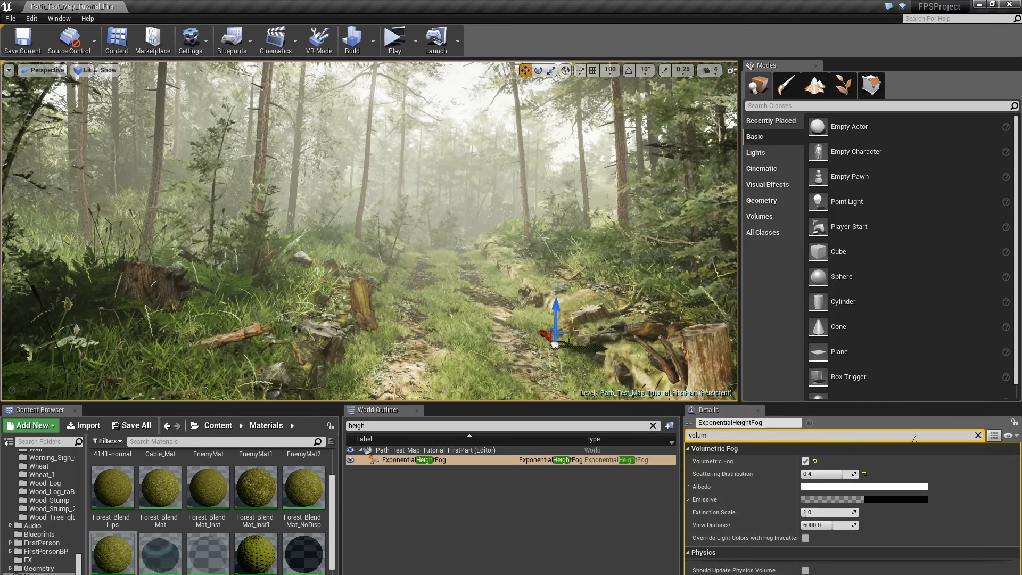
click(978, 436)
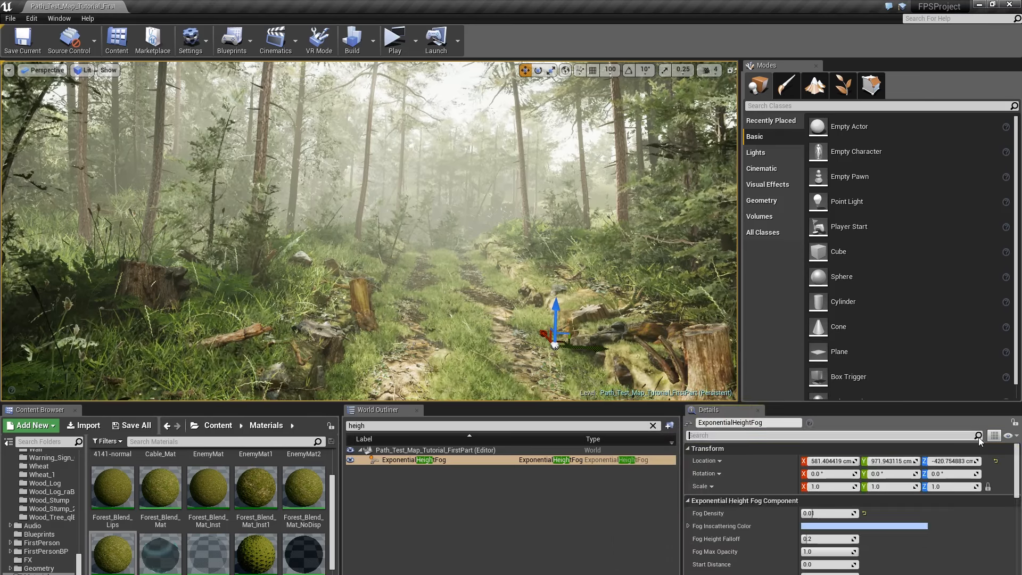
Step: Find the PostProcessVolume by searching the outliner for "post" and select it
click(653, 425)
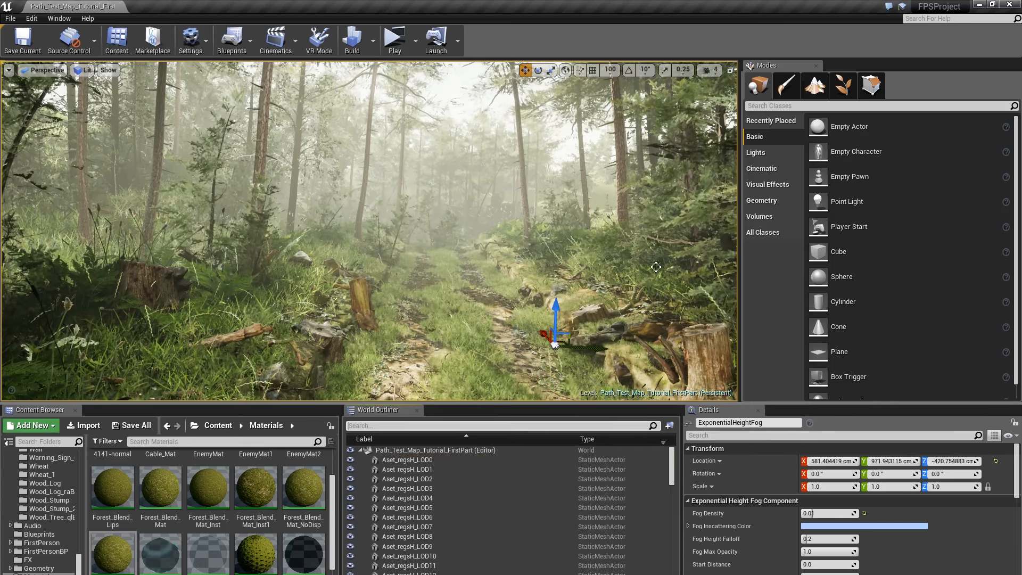
key(s)
right_drag(598, 296, 611, 318)
key(w)
key(w)
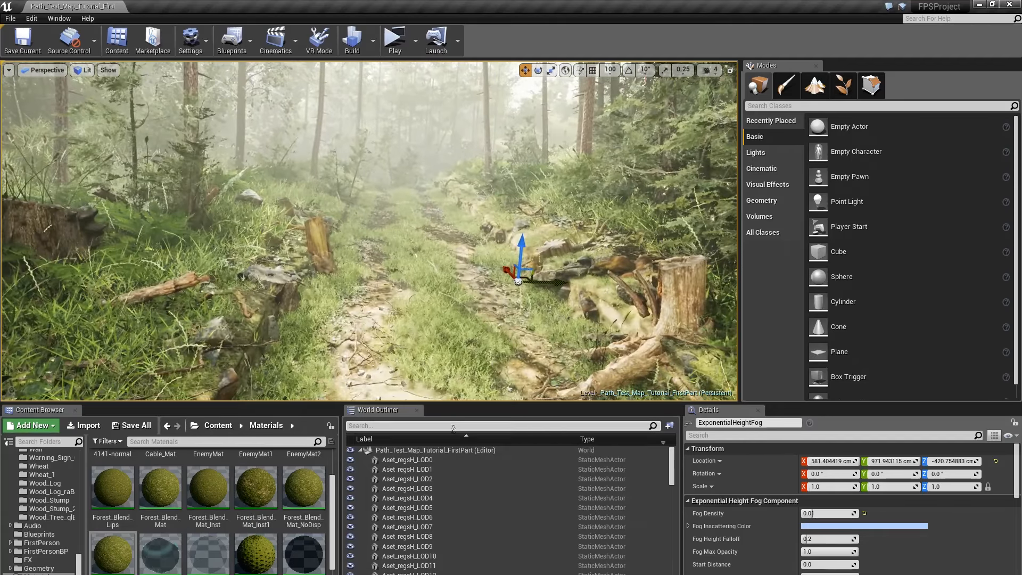
click(451, 424)
text(post)
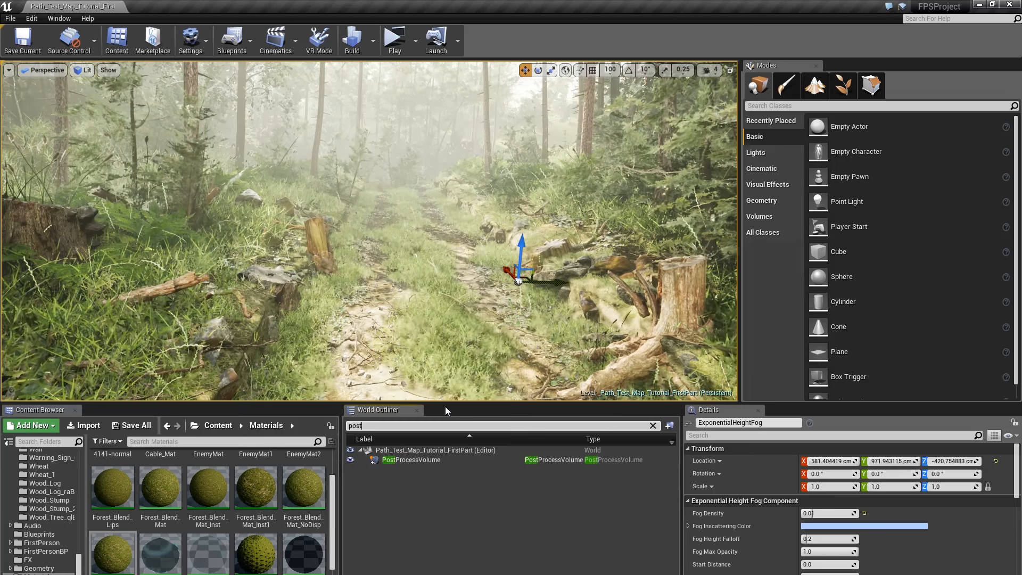
click(420, 460)
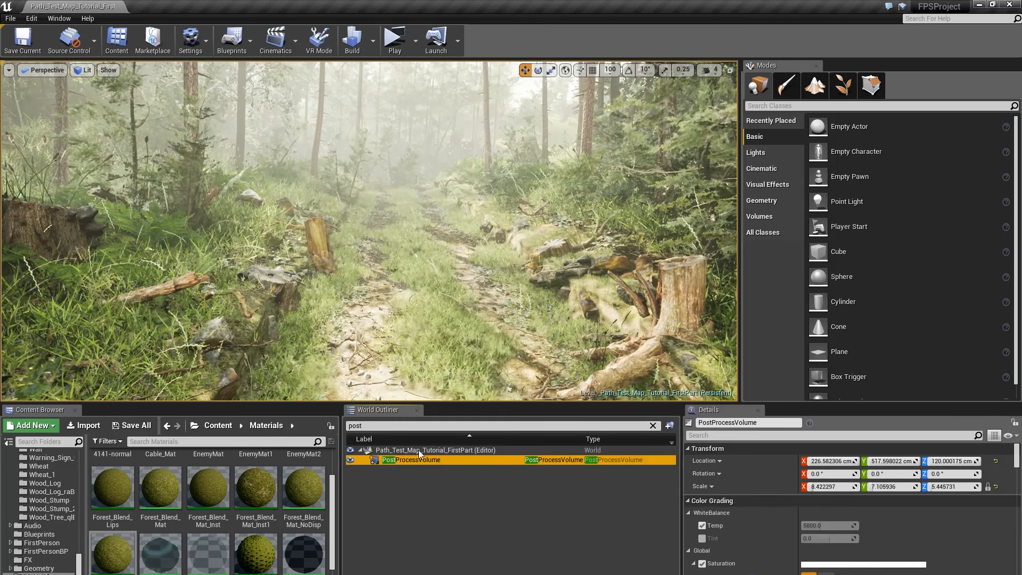
Step: Filter the PostProcessVolume's details for "enable" and turn on its Enabled option, comparing the forest with and without the effect
click(751, 435)
text(enable)
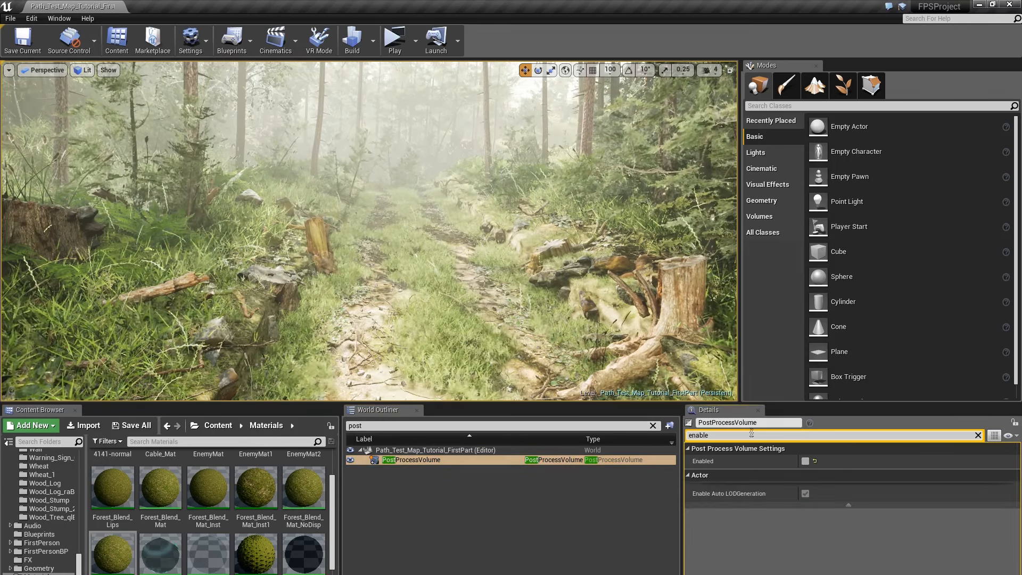
click(805, 461)
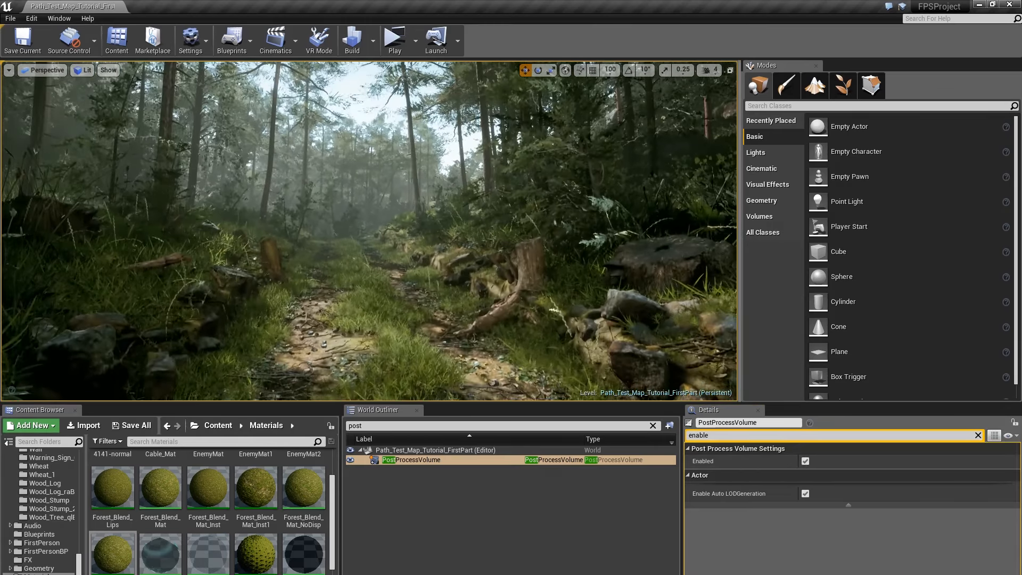
click(805, 460)
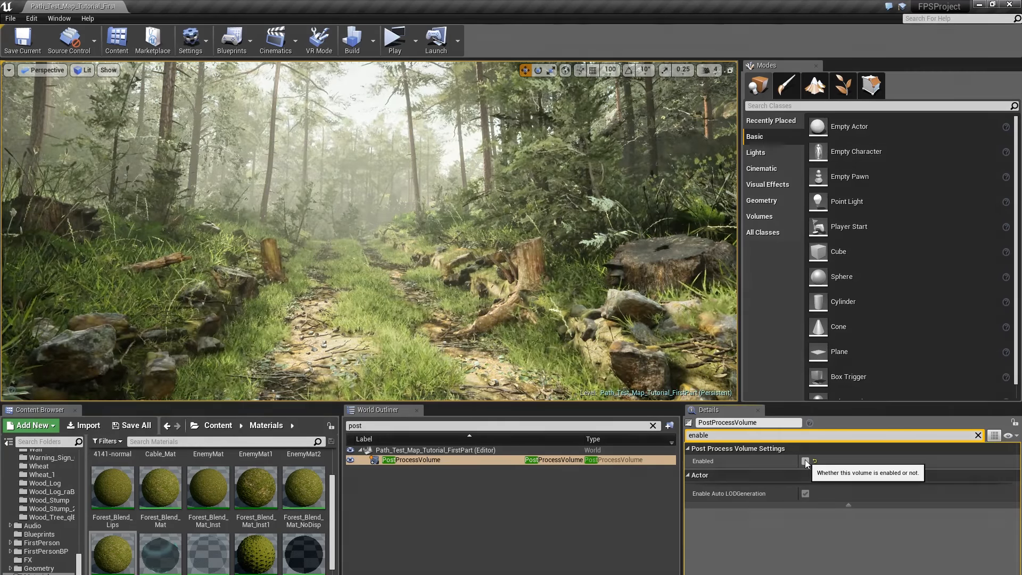
click(805, 460)
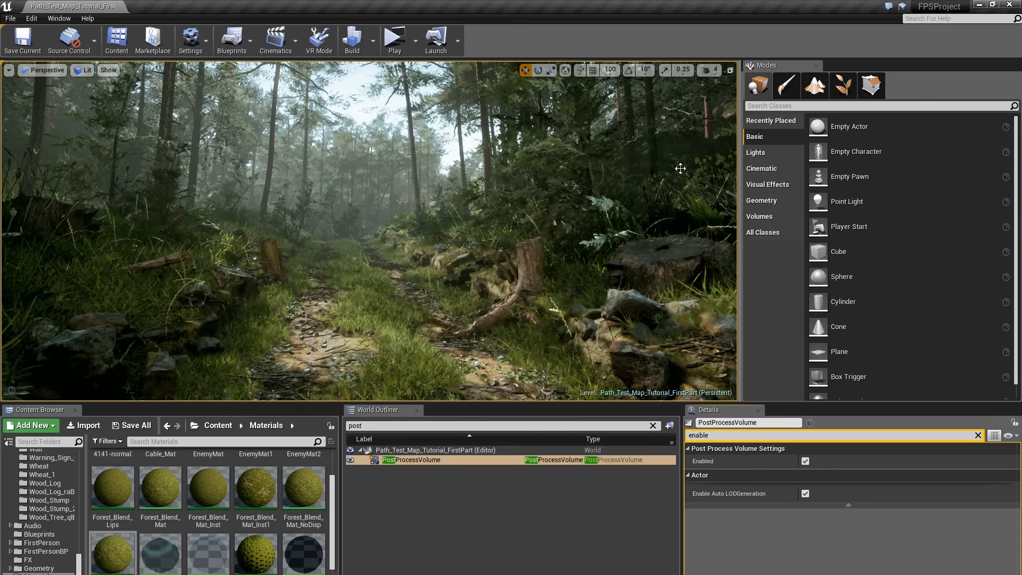
Step: Clear the details filter and switch the white balance Temp override off and back on to compare its effect
click(978, 435)
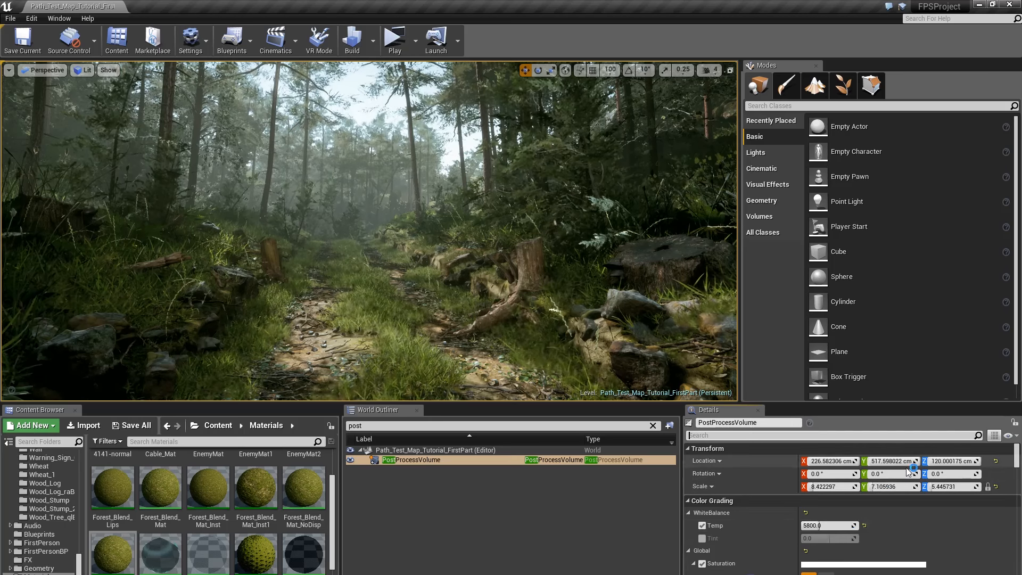
click(702, 525)
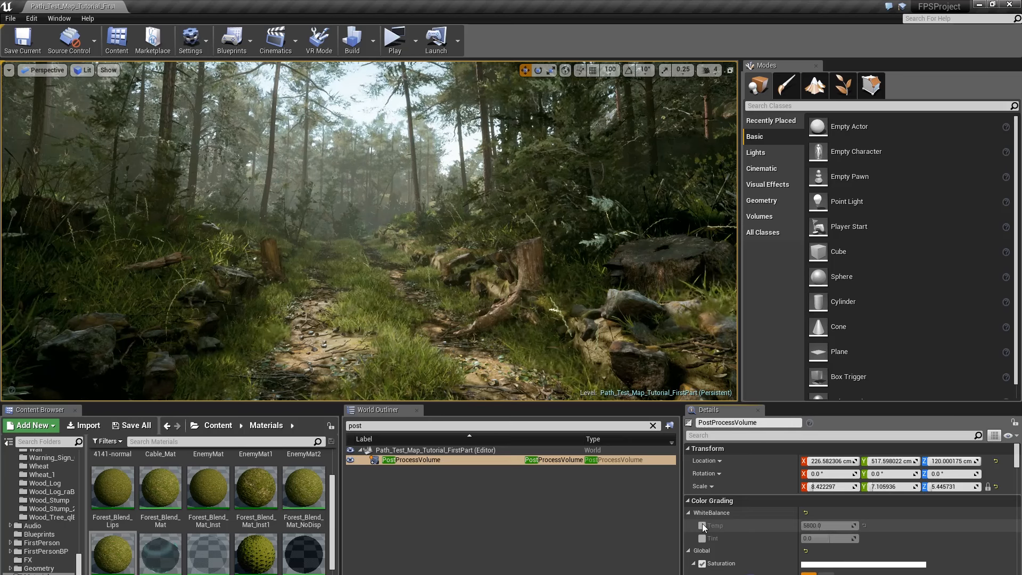
click(702, 525)
click(702, 526)
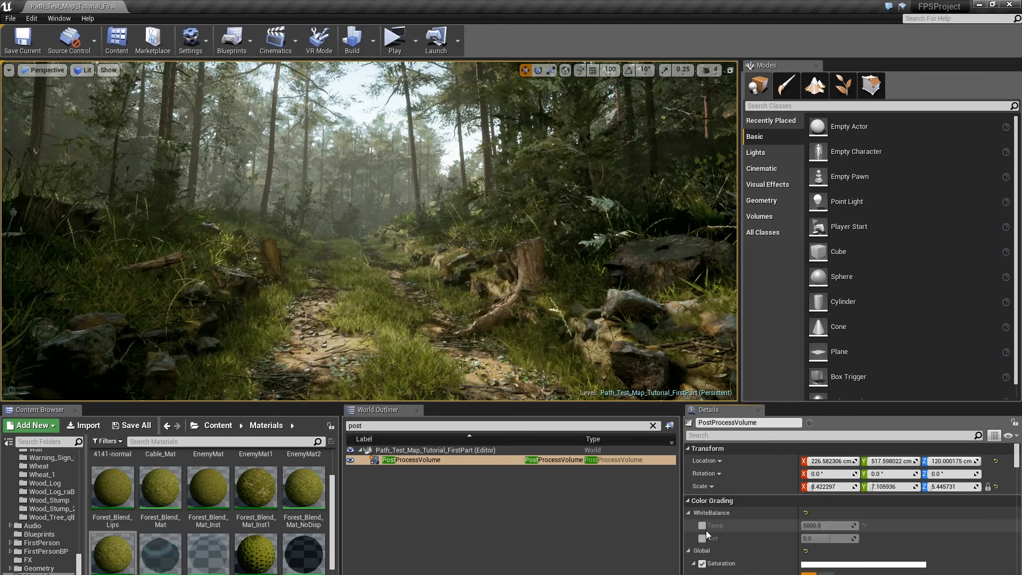
click(703, 525)
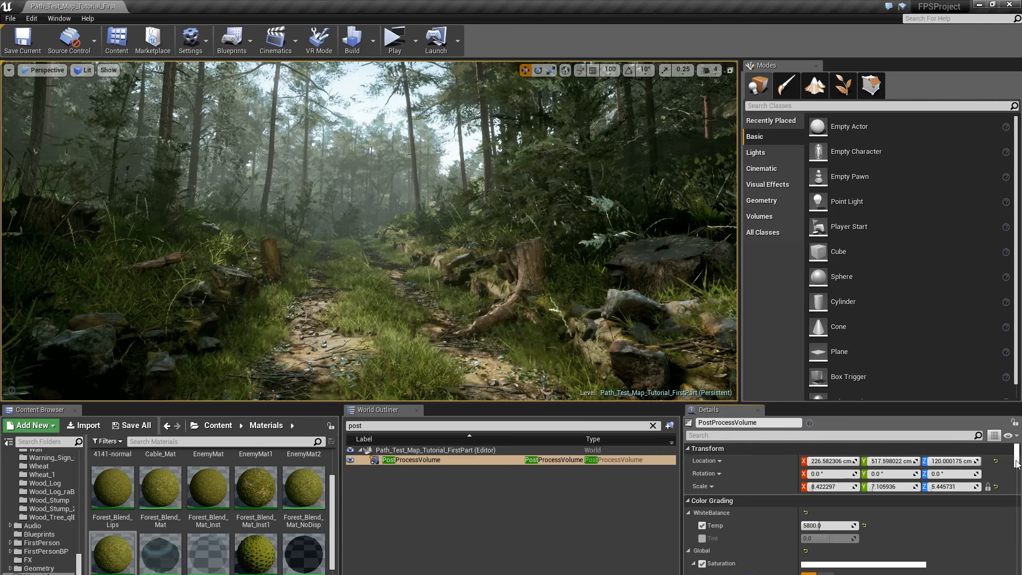
Step: Review the PostProcessVolume's colour grading settings from white balance, global saturation and contrast down to Color Grading LUT
drag(1017, 461, 1016, 462)
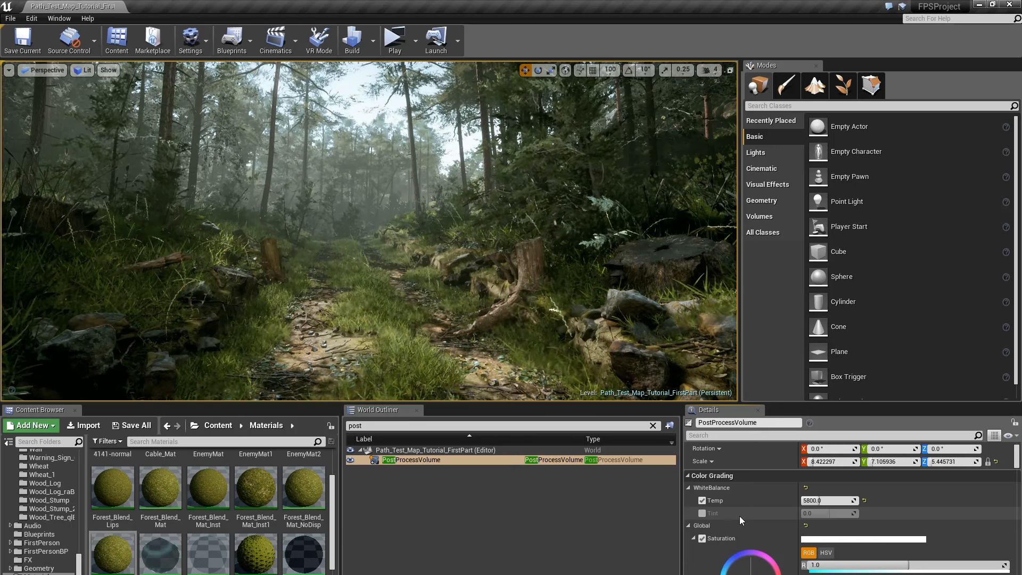
drag(1017, 458, 1018, 461)
scroll(766, 507, up, 1)
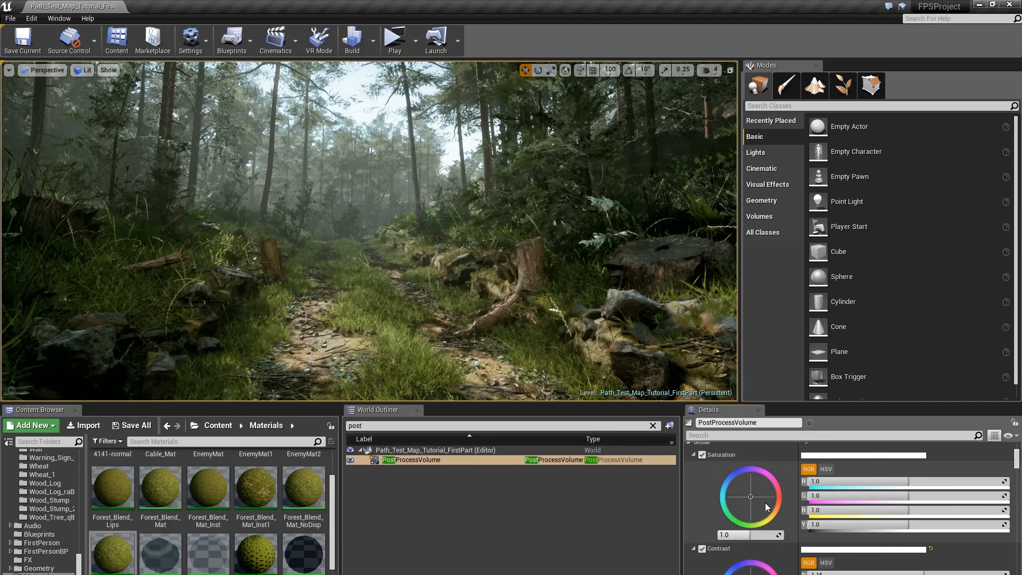
scroll(768, 518, down, 2)
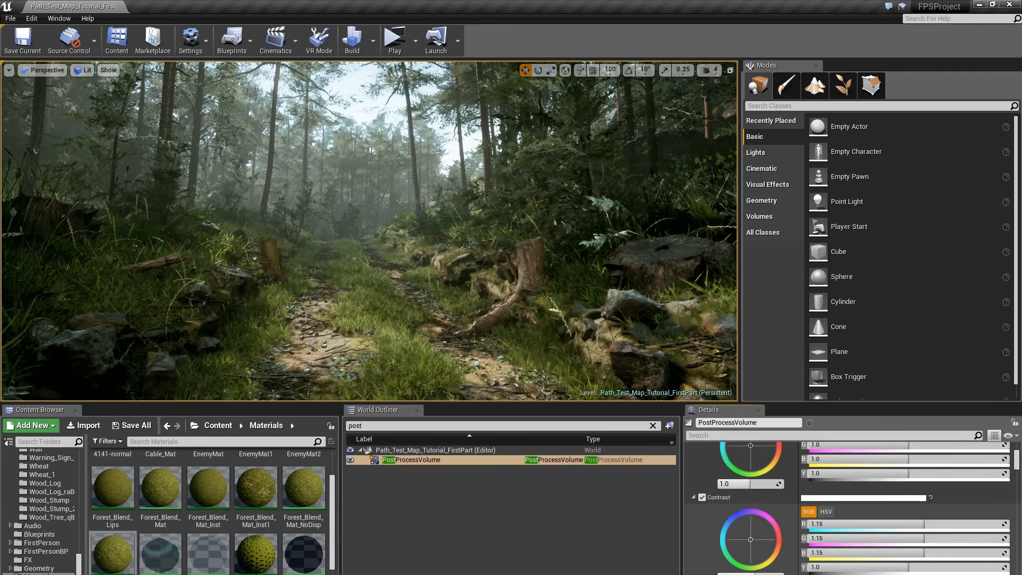
scroll(757, 557, down, 3)
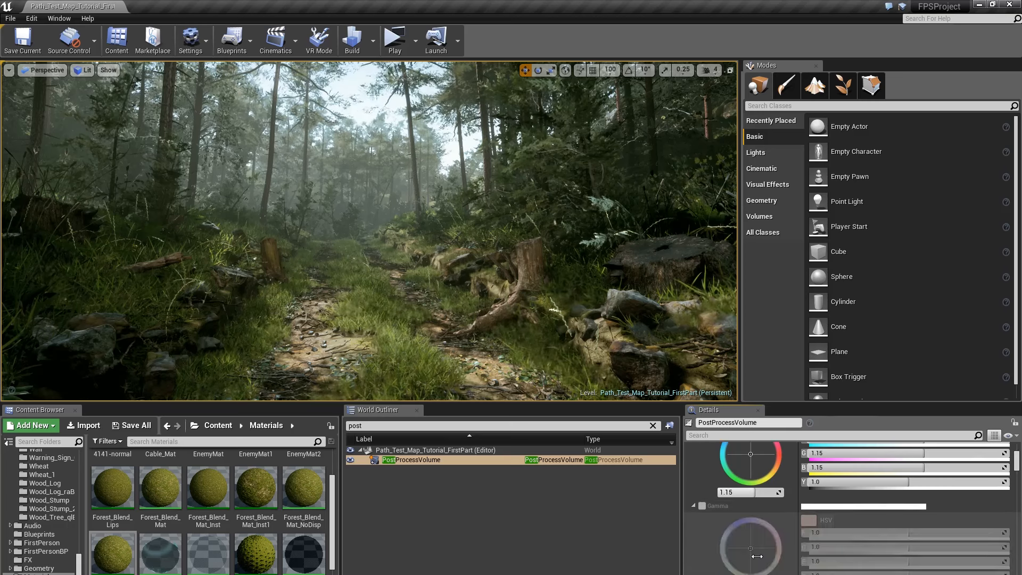
scroll(759, 555, down, 8)
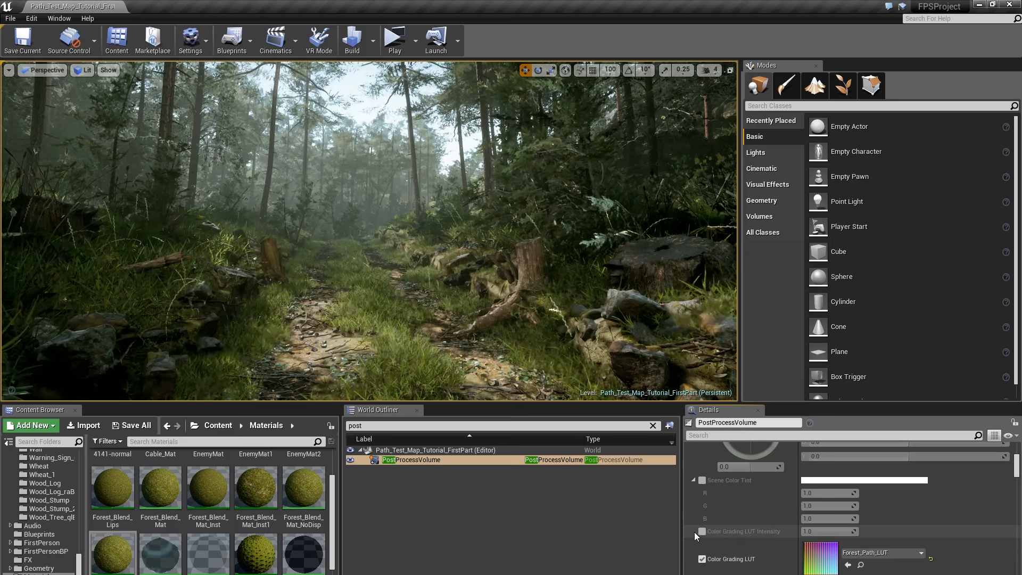
Step: Open the Forest_Path_LUT texture full-screen, examine its colour strip and texture settings, and return to the level
double_click(820, 558)
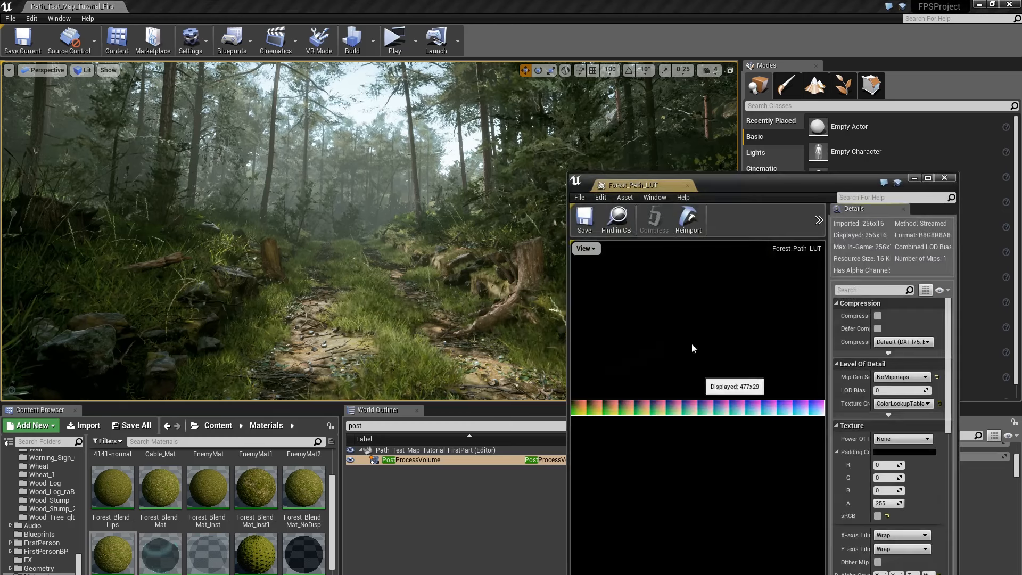
drag(742, 185, 415, 146)
double_click(416, 145)
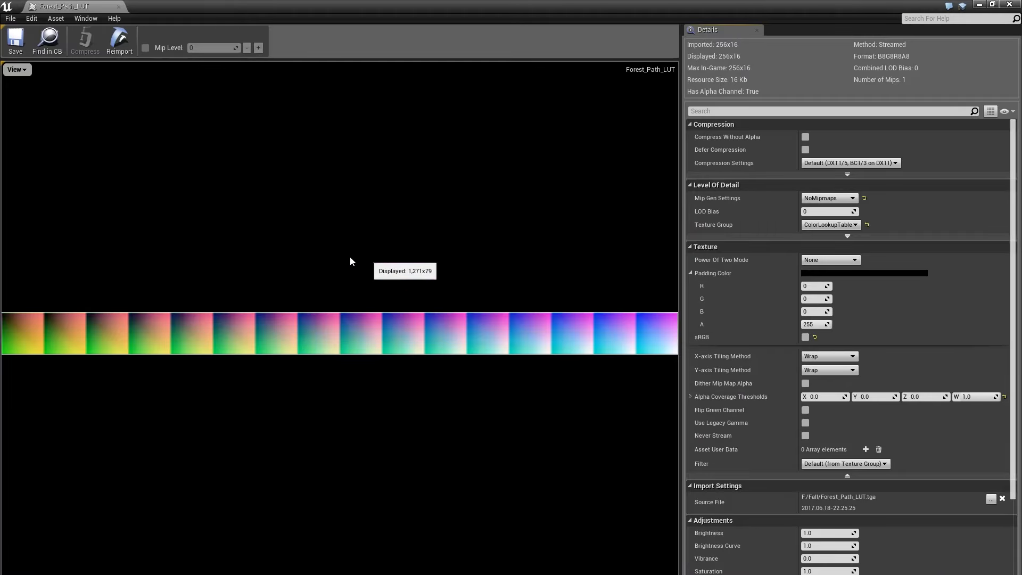
scroll(404, 318, down, 5)
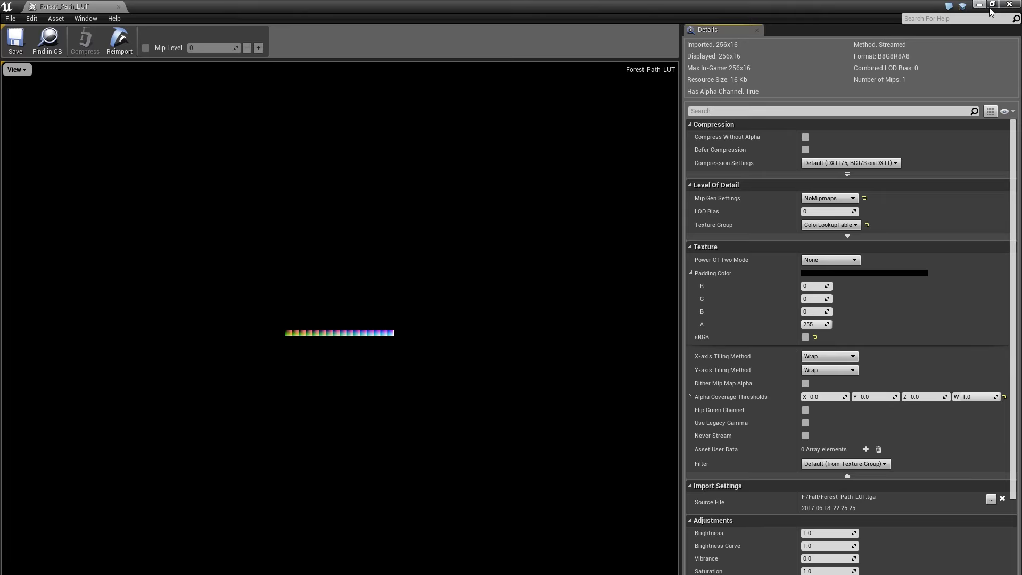
scroll(410, 328, up, 2)
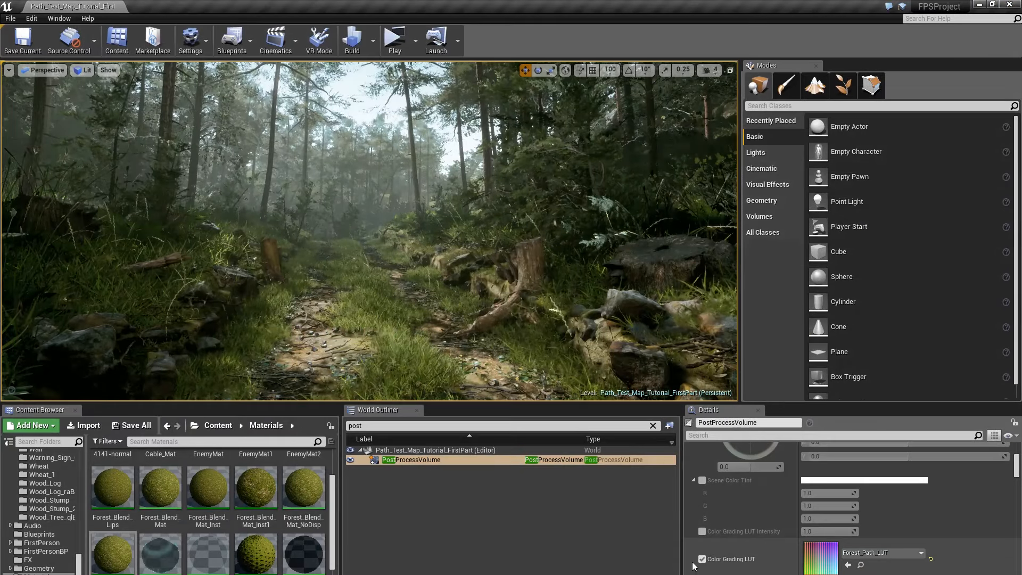
Step: Enable the Color Grading LUT Intensity override and alternate it between 0 and 1 to compare the LUT's effect, ending at 1
click(702, 559)
click(702, 532)
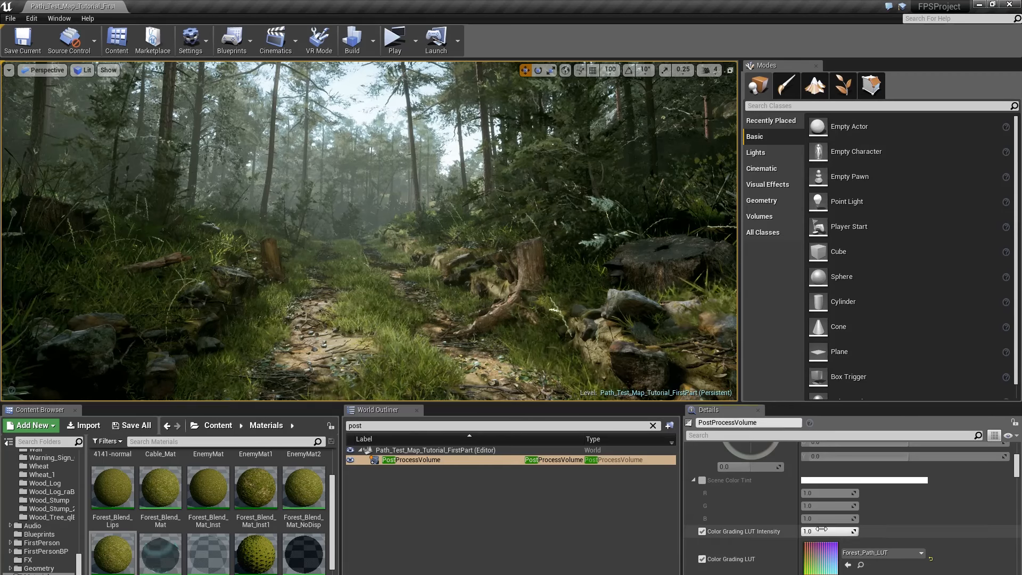
click(823, 531)
text(1)
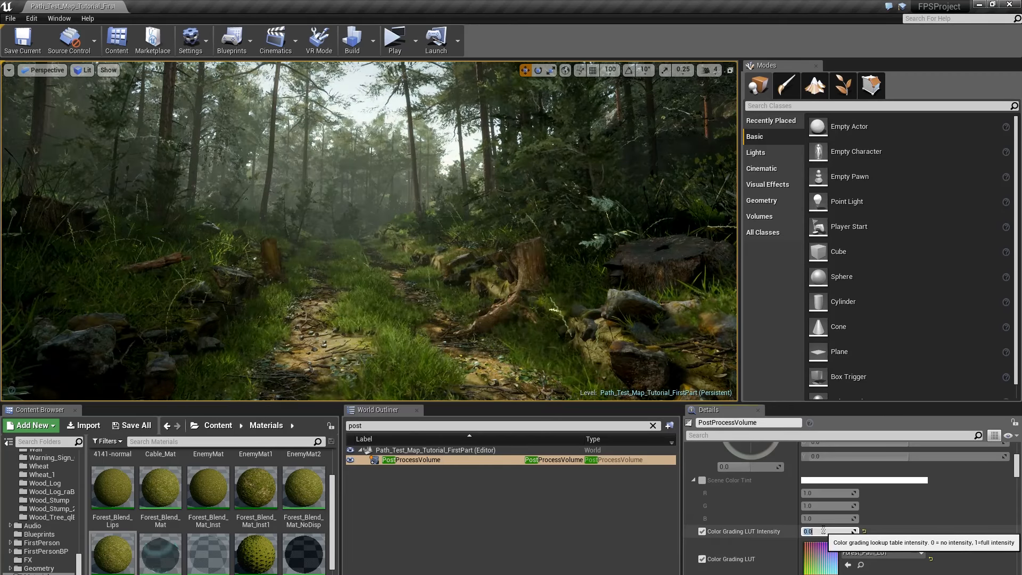
key(BackSpace)
text(0)
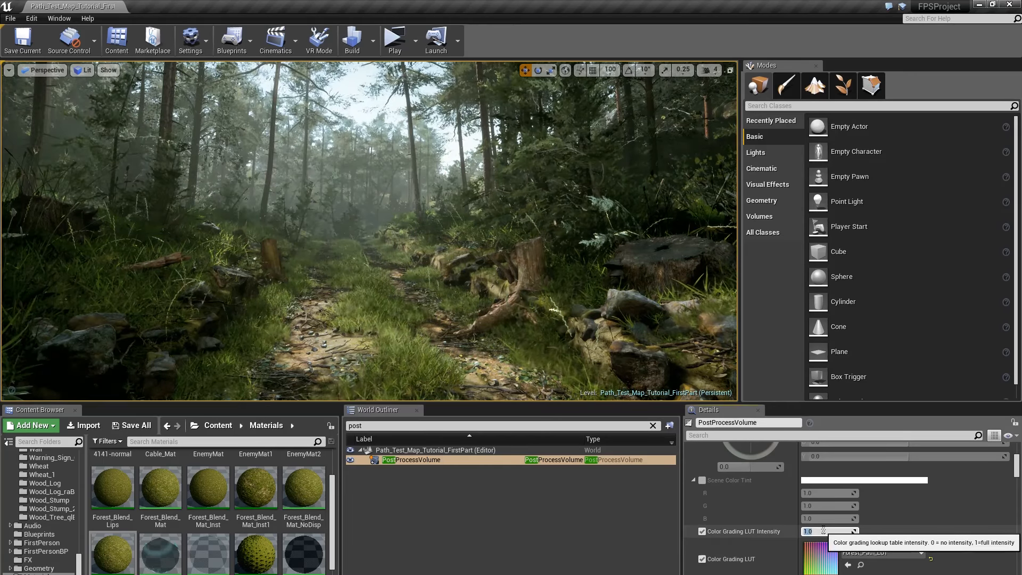
key(BackSpace)
text(1)
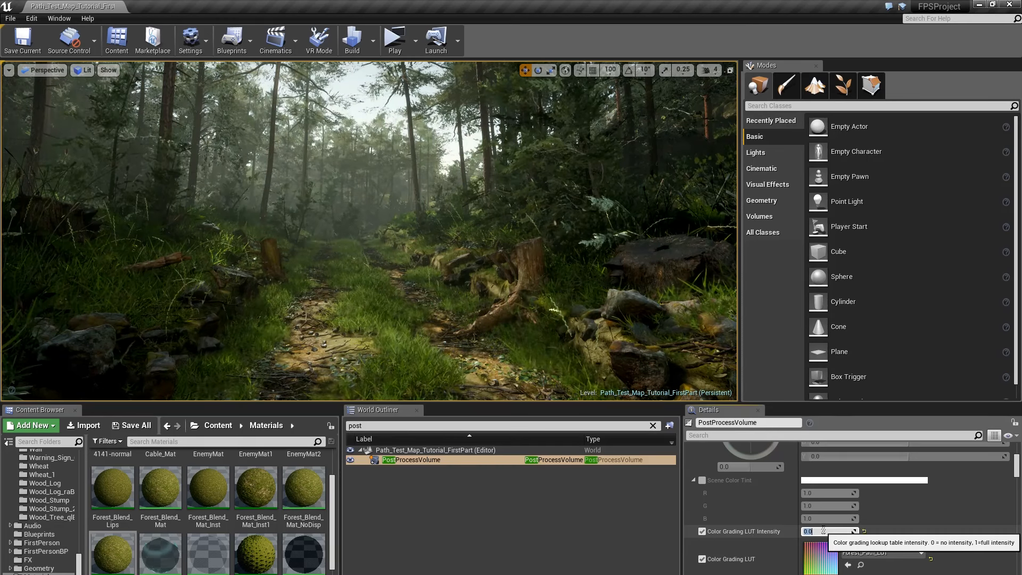
key(Return)
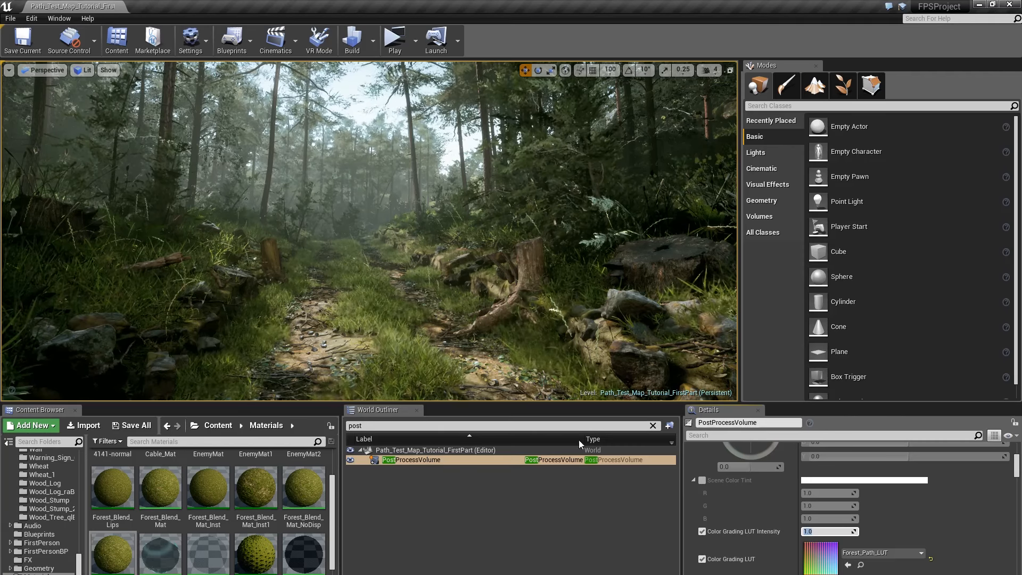
text(0)
key(Return)
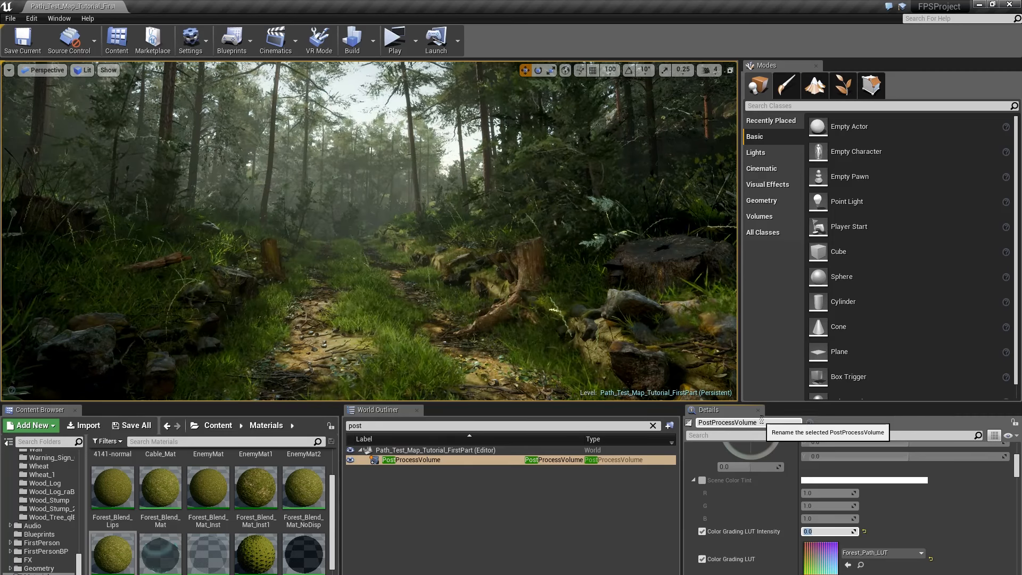
text(1)
key(Return)
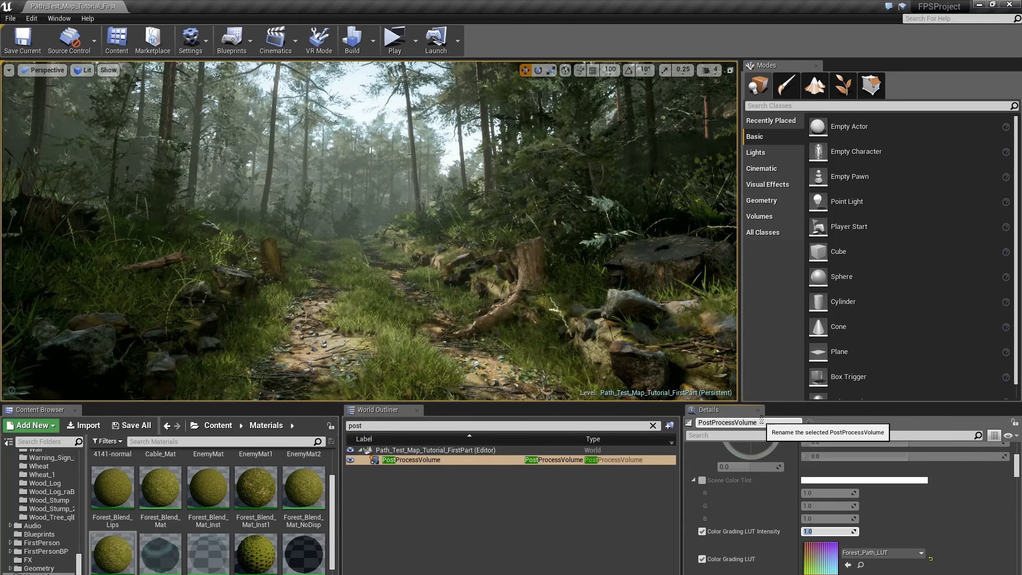
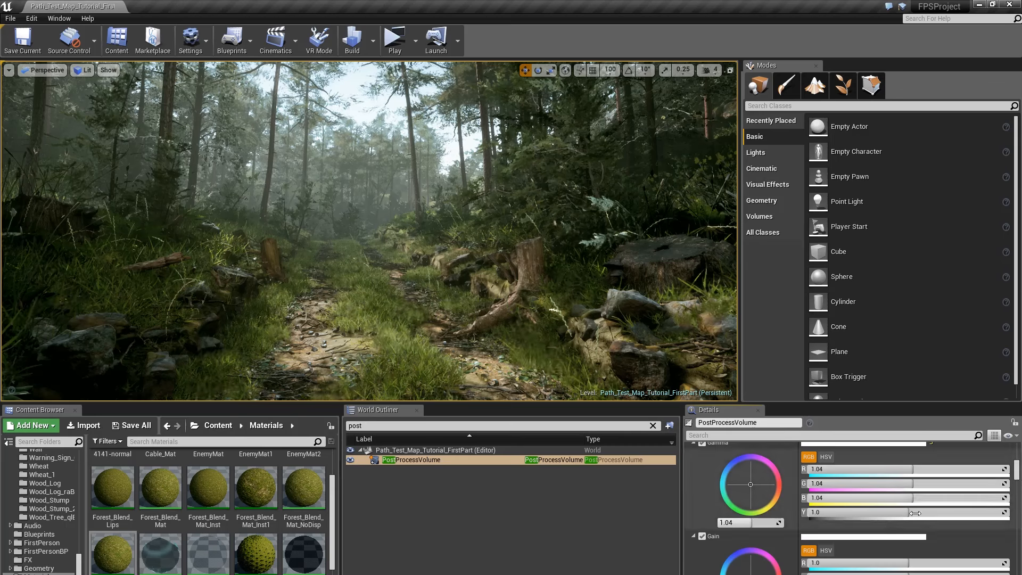
Step: Review the PostProcessVolume's Shadows grading settings, from contrast and gamma to gain and offset
scroll(874, 522, up, 4)
scroll(792, 511, up, 2)
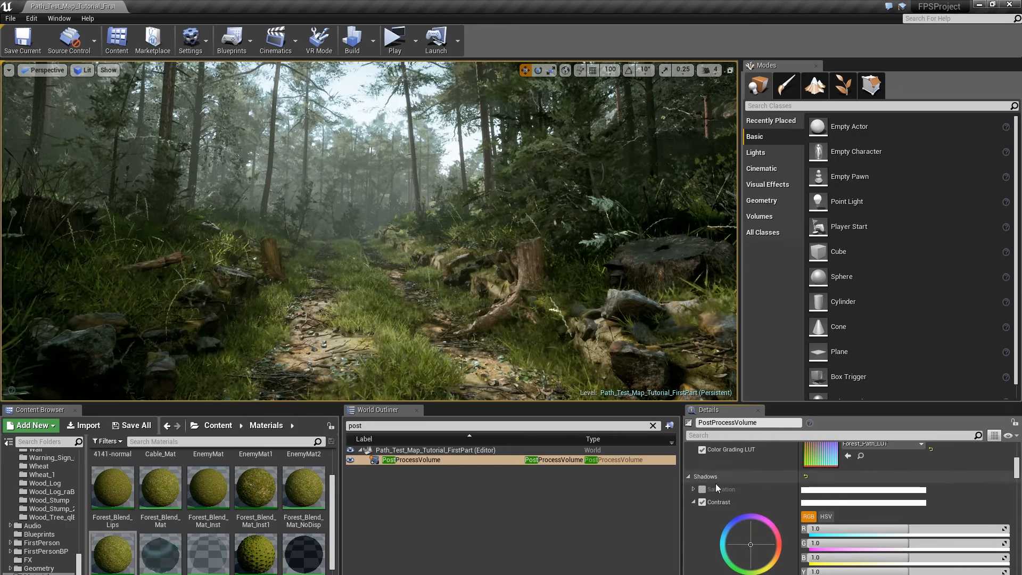
scroll(781, 499, down, 2)
scroll(758, 510, down, 5)
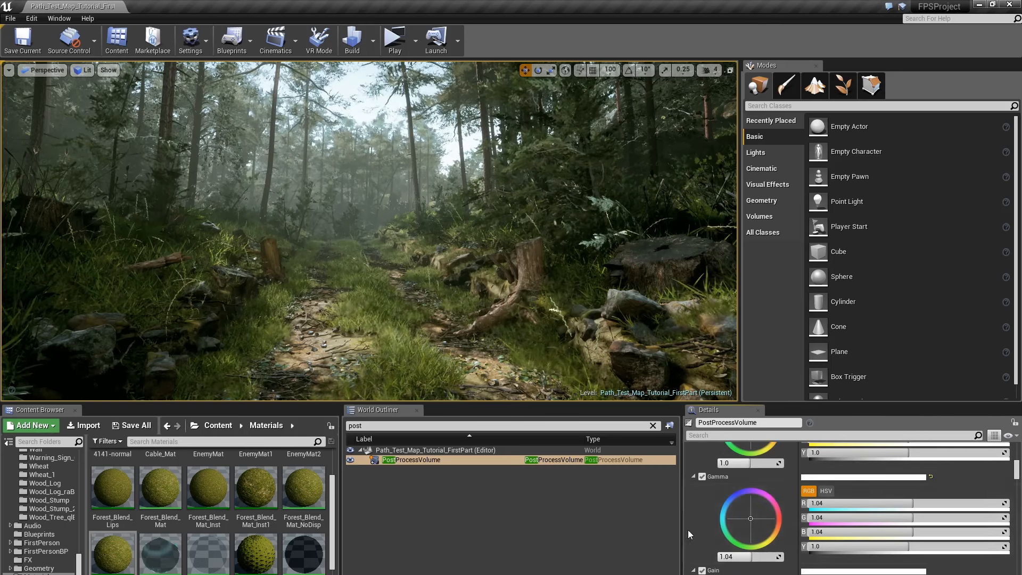
scroll(762, 522, down, 5)
scroll(788, 547, down, 6)
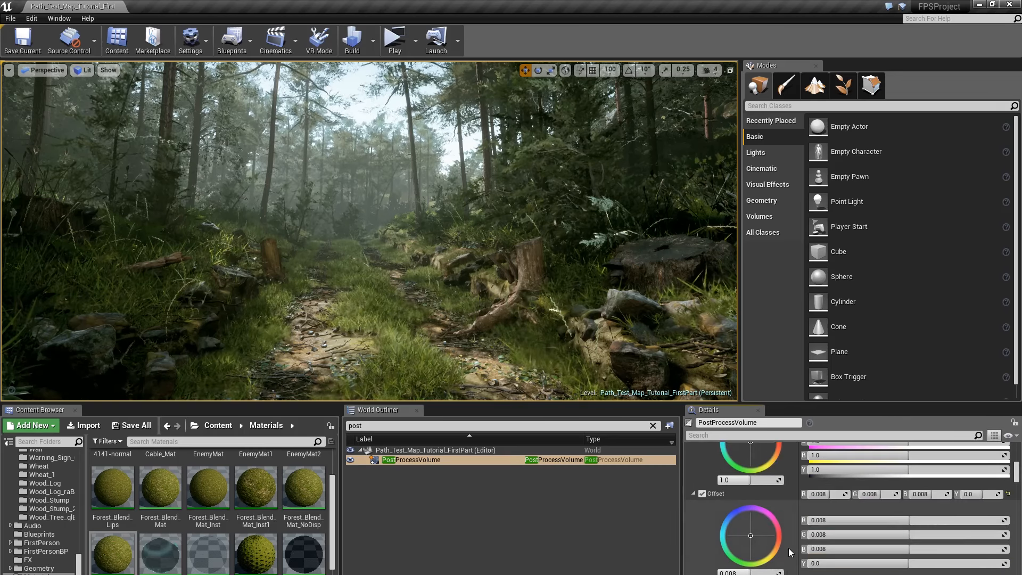
scroll(745, 538, down, 4)
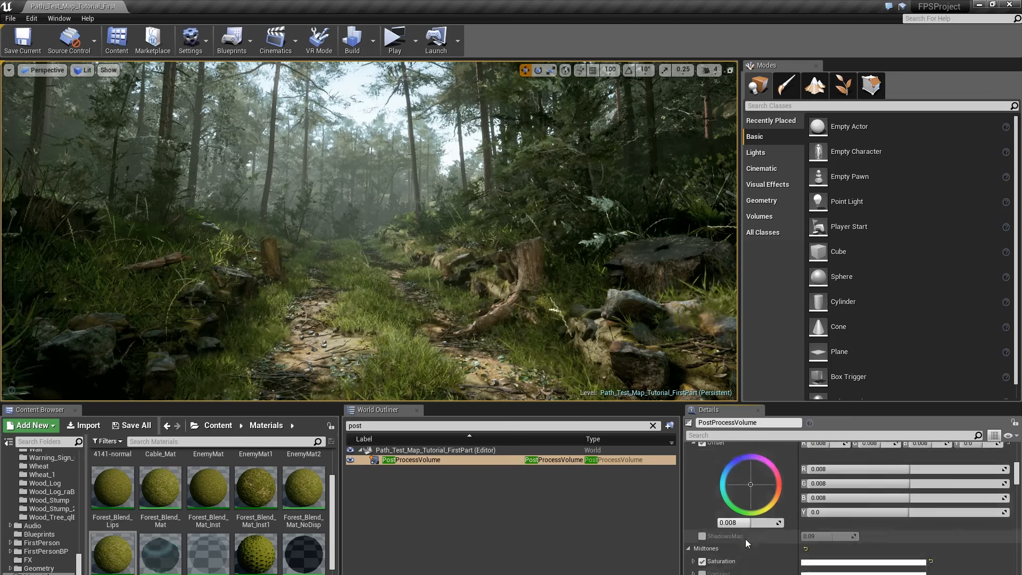
Step: Expand the Midtones saturation and alternate its value between 1.0 and 1.1 to compare the effect, ending at 1.1
click(702, 527)
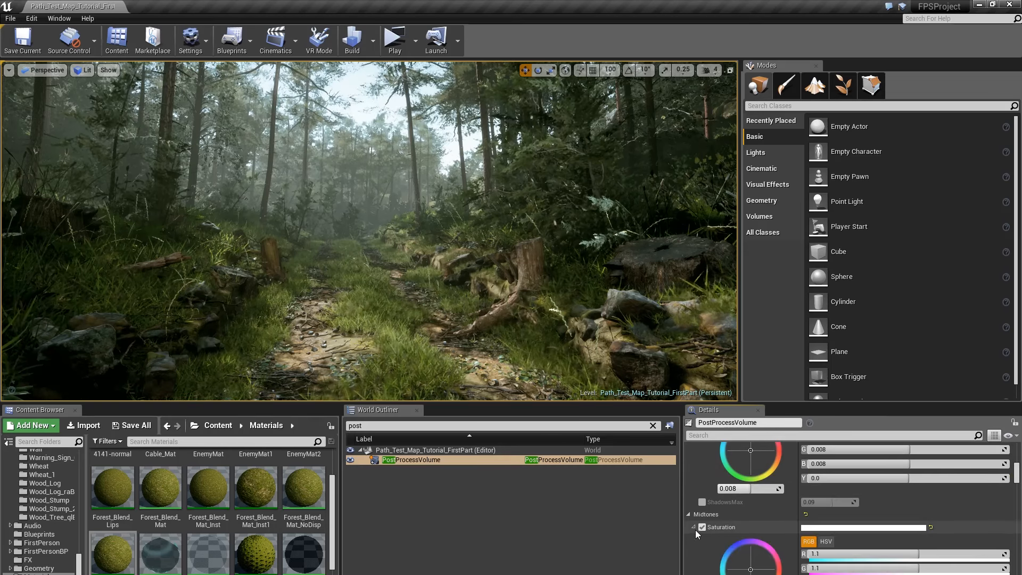
click(693, 527)
scroll(696, 528, down, 2)
scroll(721, 520, down, 1)
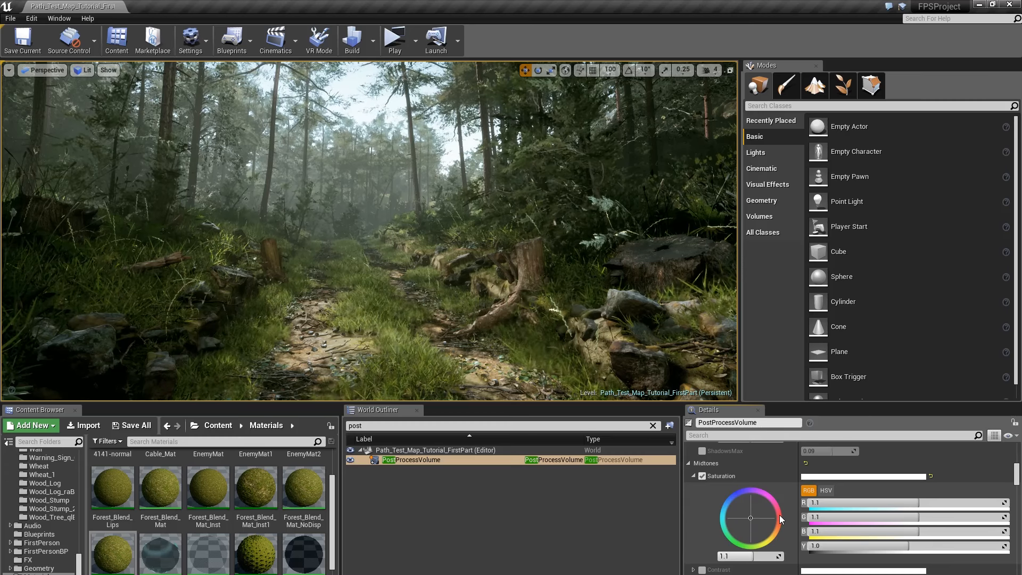
scroll(779, 515, down, 2)
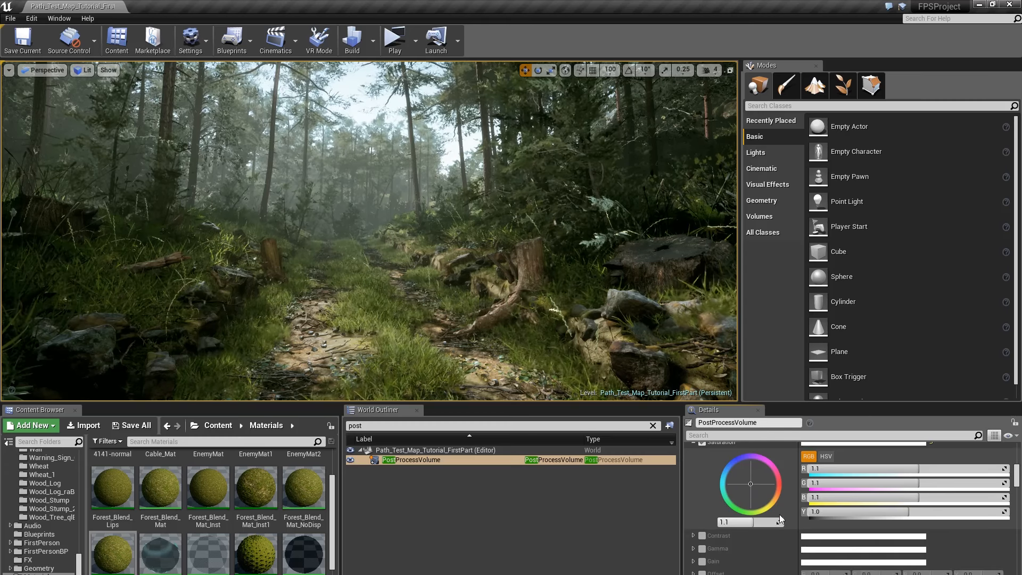
click(751, 522)
text(1.0)
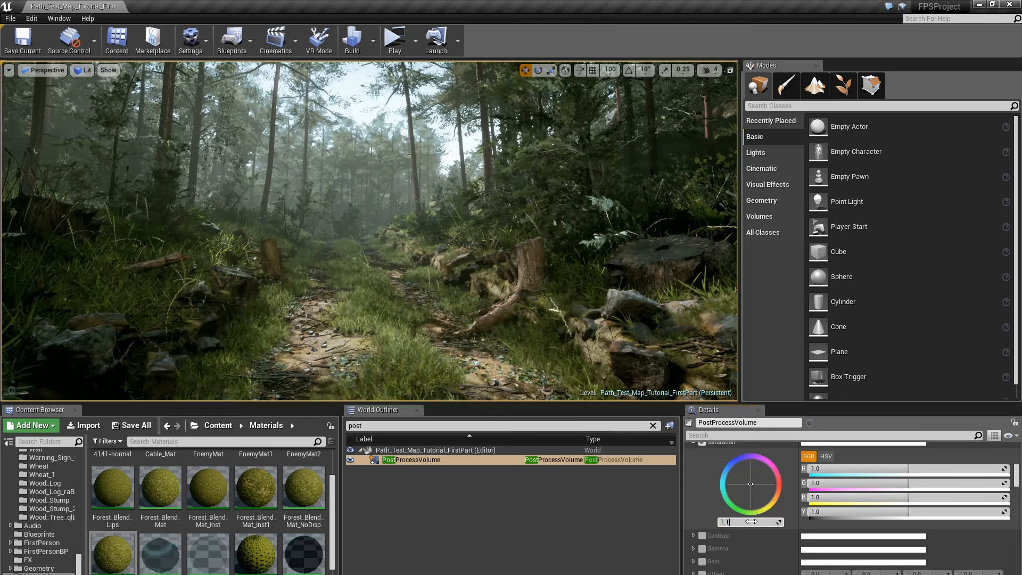
key(Return)
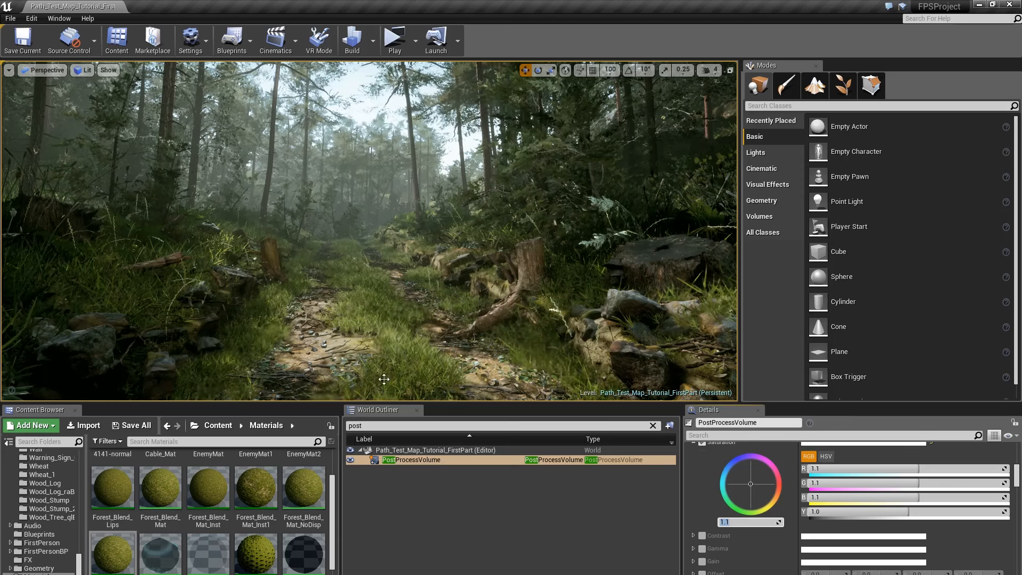
text(1)
key(Return)
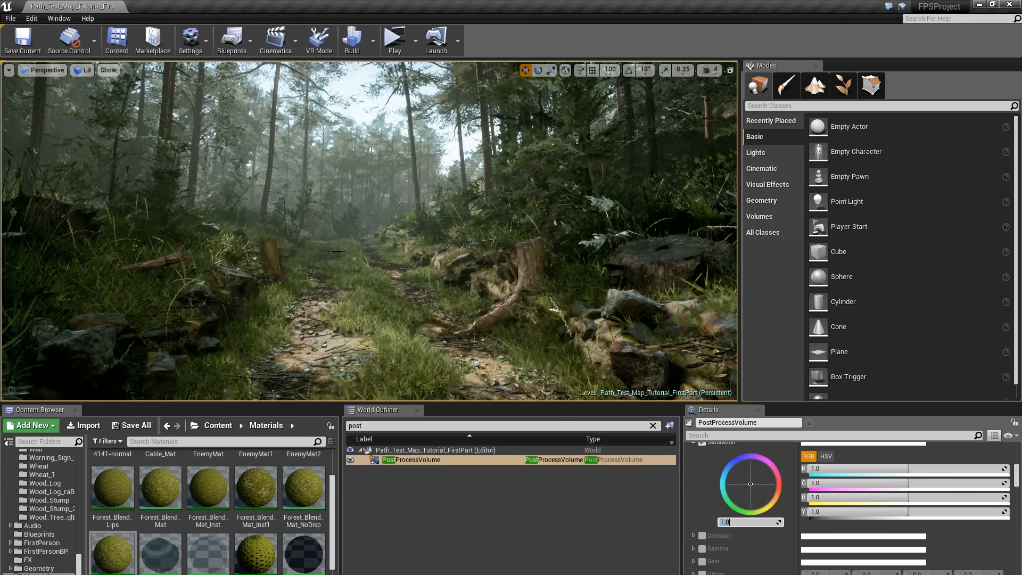
drag(738, 529, 739, 524)
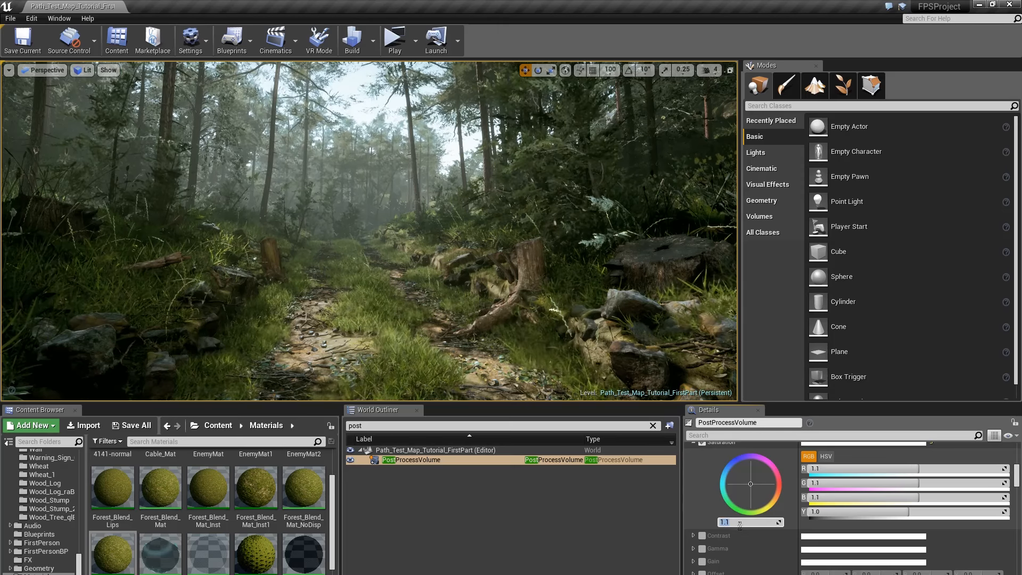
Step: Expand the Highlights saturation and check its effect on the forest, leaving the value at 1.3
scroll(738, 526, down, 2)
scroll(738, 528, down, 4)
click(694, 497)
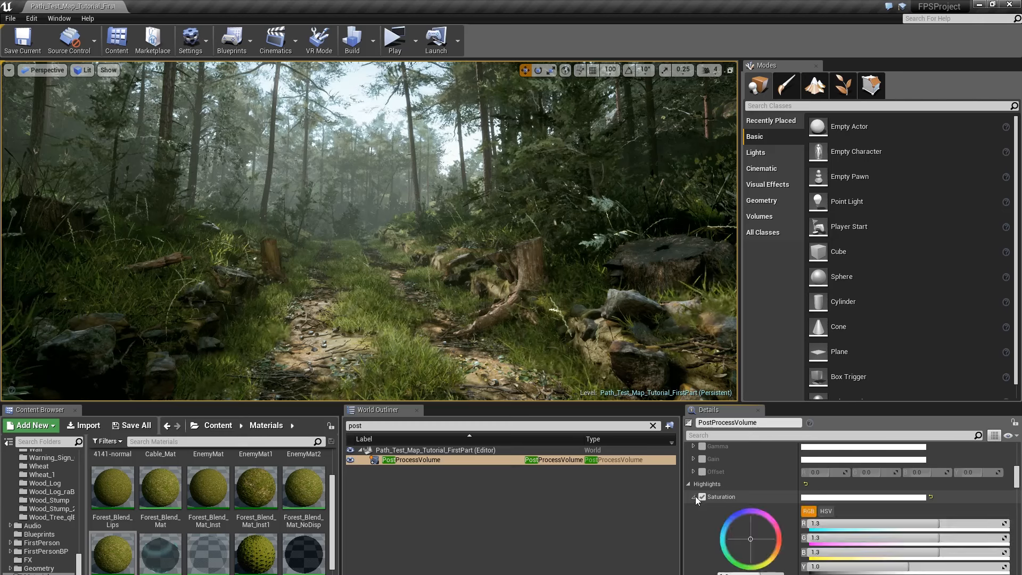
scroll(754, 500, down, 2)
click(748, 542)
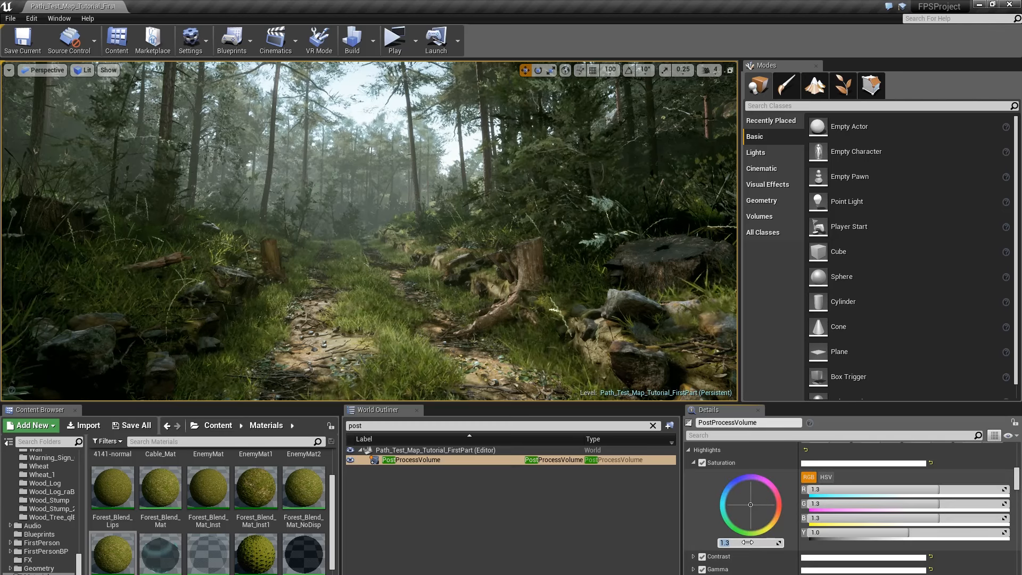
key(Return)
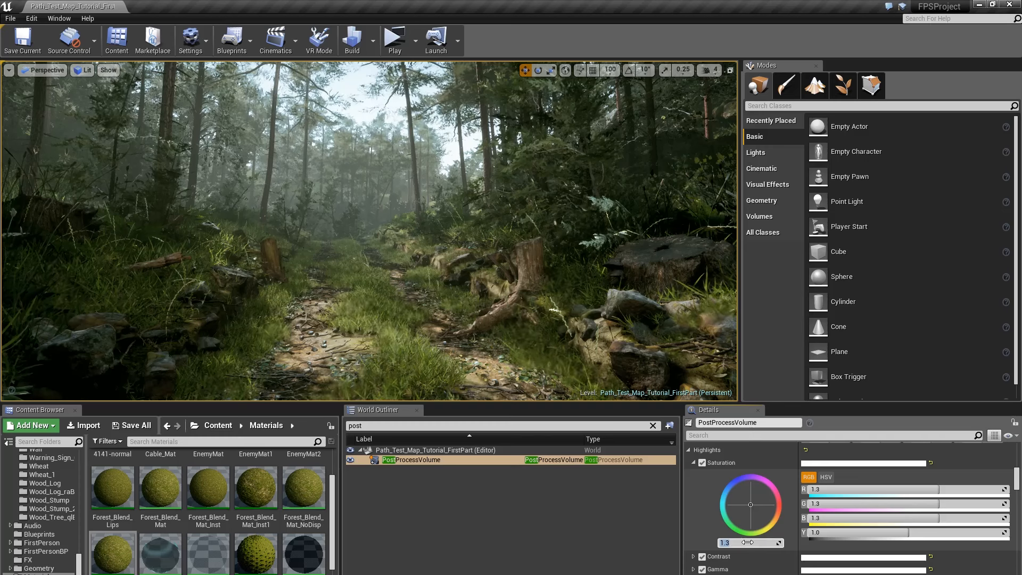
key(Return)
Step: Expand the Highlights contrast and compare the forest at 1.0 and 1.23, ending at 1.23
scroll(708, 532, down, 1)
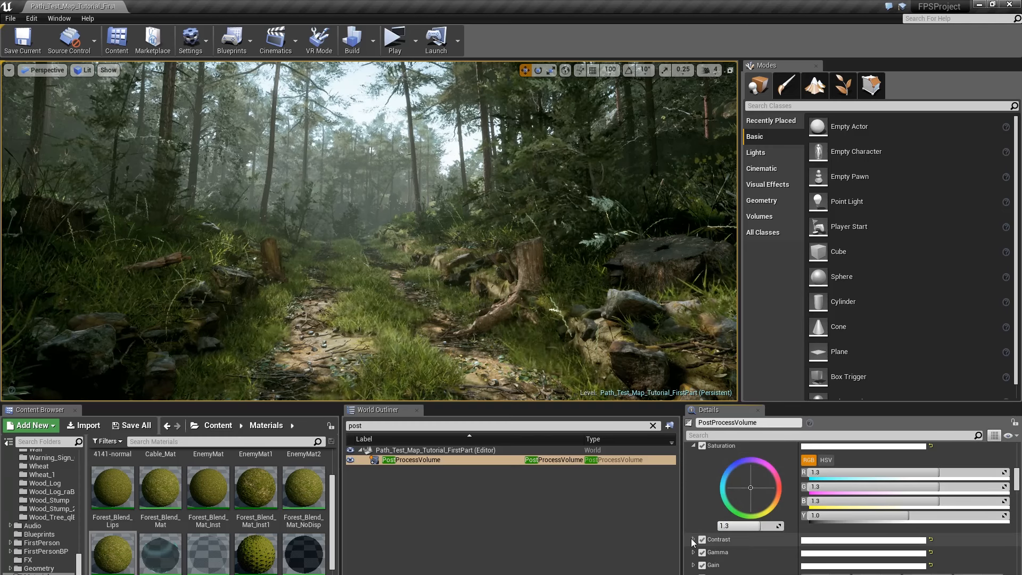
click(692, 539)
scroll(746, 509, down, 2)
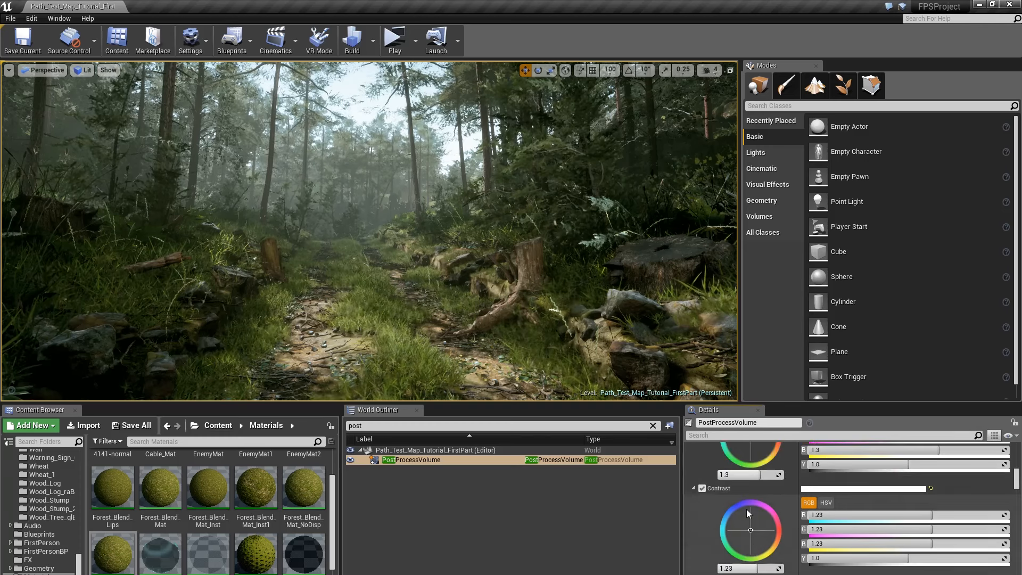
click(753, 568)
text(1.2)
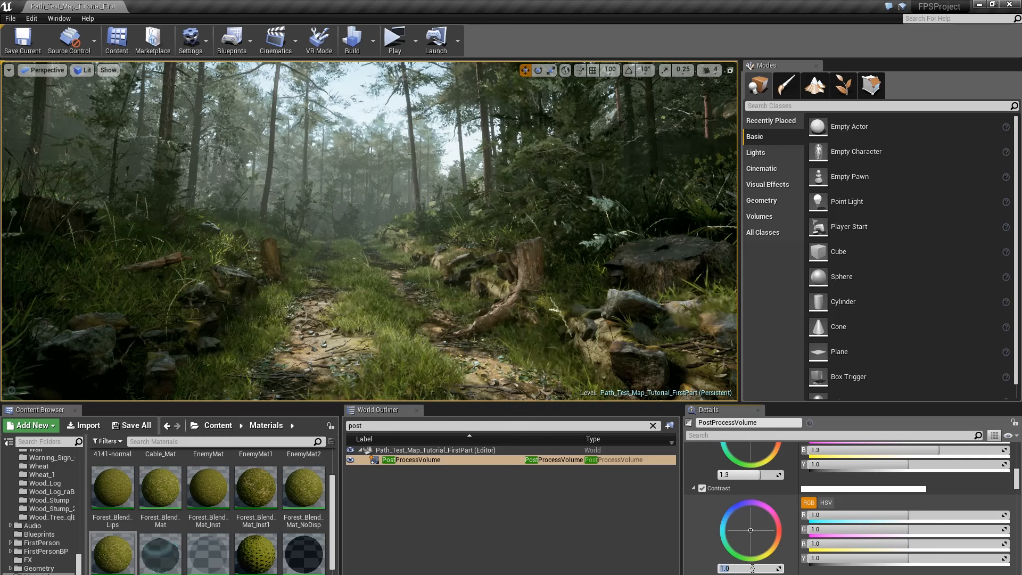
text(3)
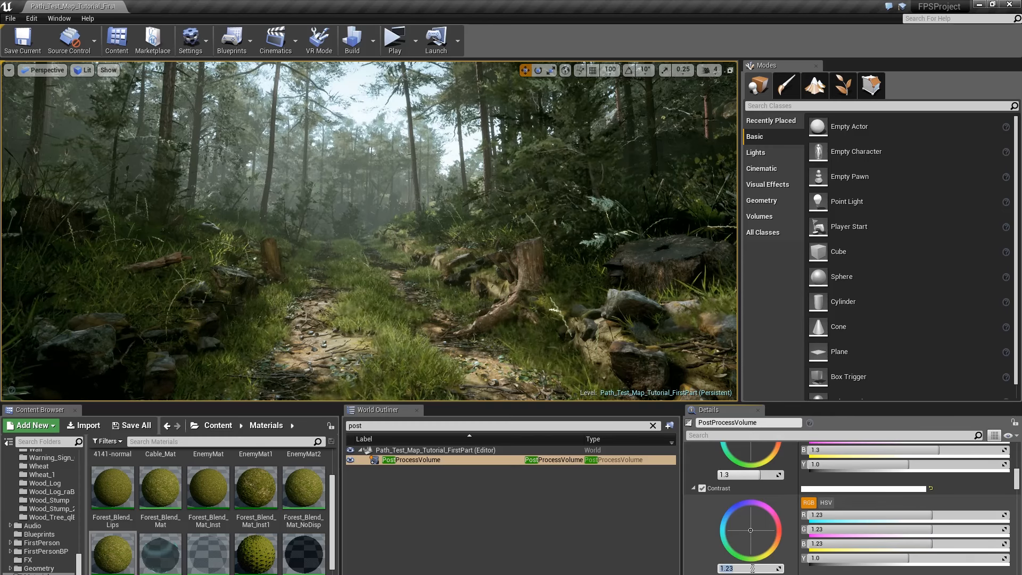
Step: Go past the Tonemapper settings to Bloom and compare its intensity at 1.0 and 1.5, ending at 1.5
scroll(754, 550, down, 5)
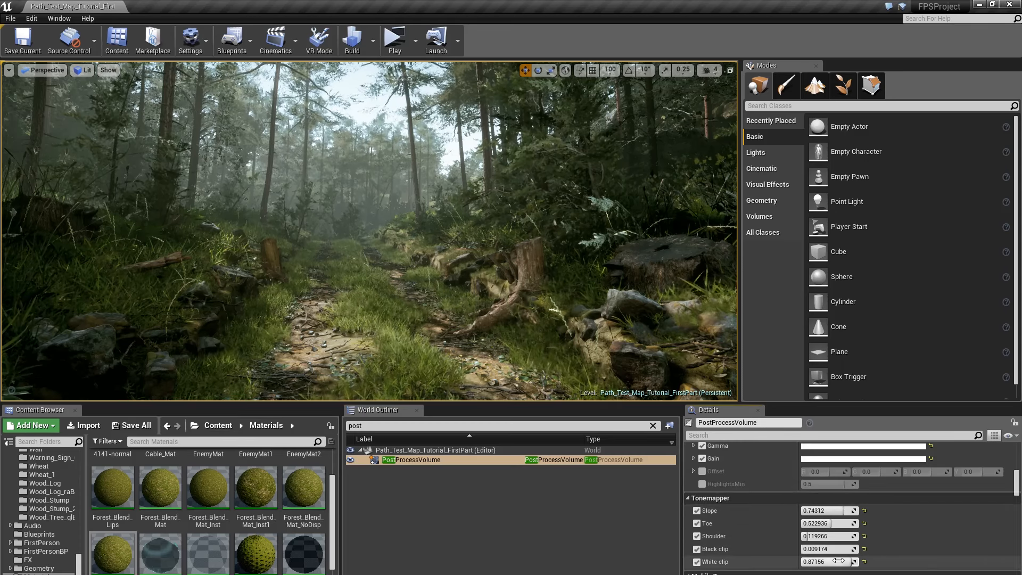
scroll(851, 538, down, 6)
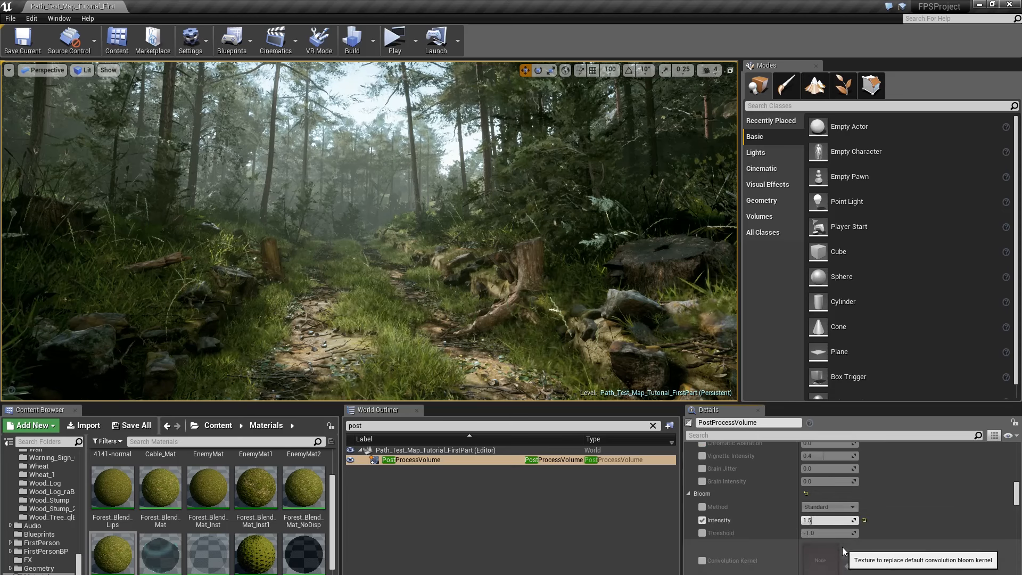
click(822, 520)
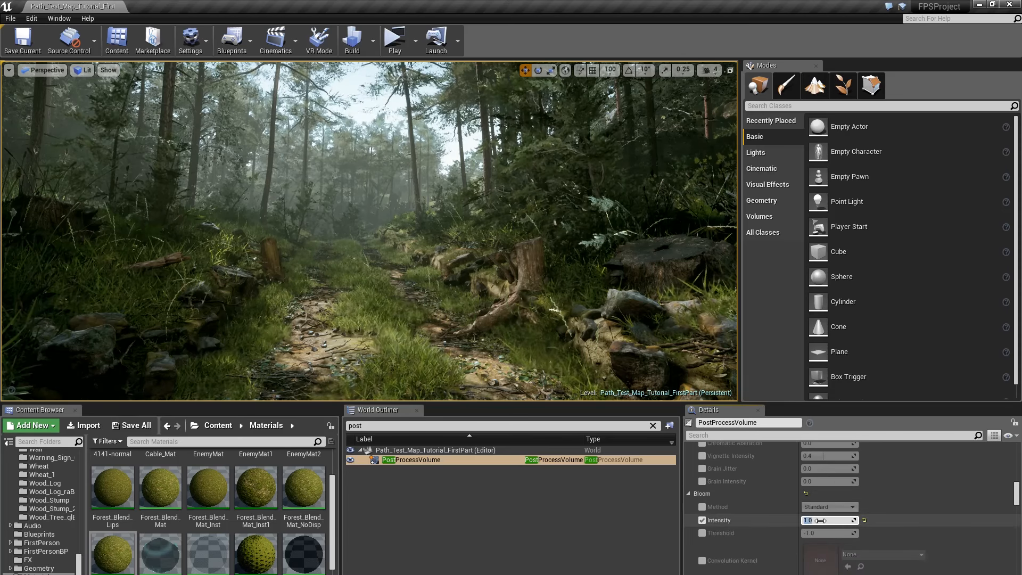
text(1.5)
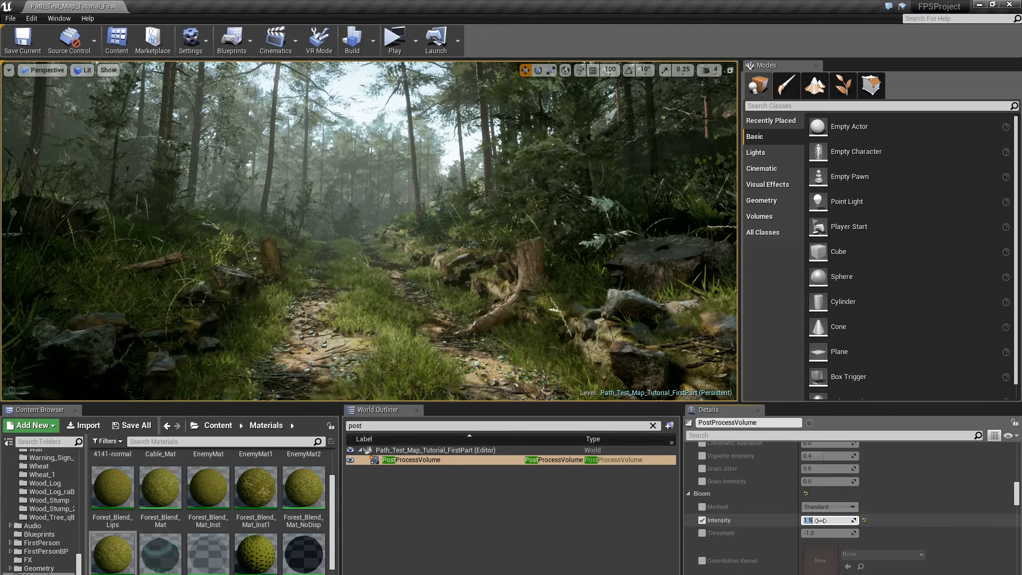
Step: Look over the advanced Bloom settings, exaggerate the Bloom intensity to about 6.68, and set it back to 1.5
scroll(820, 522, down, 1)
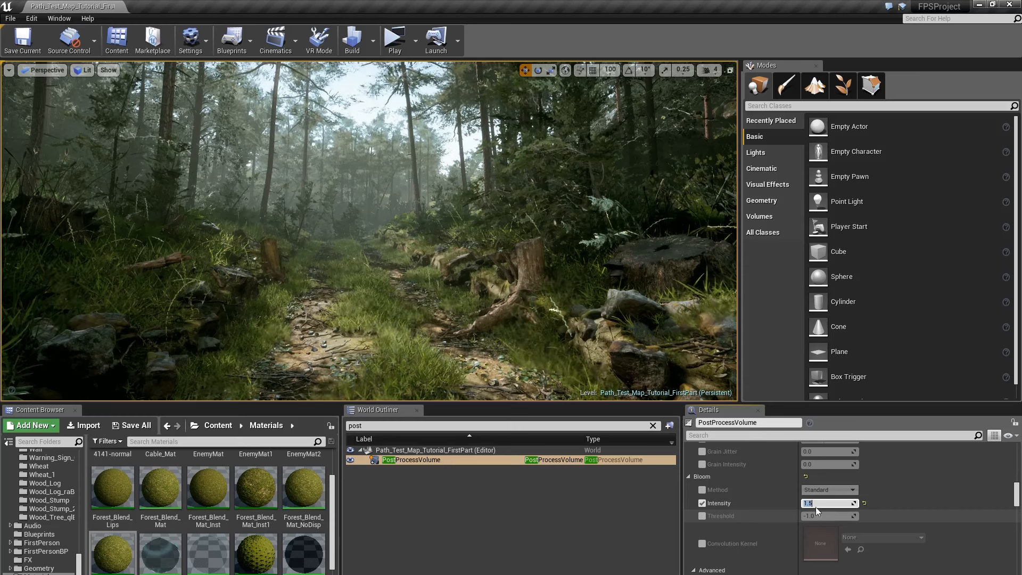
scroll(818, 506, down, 6)
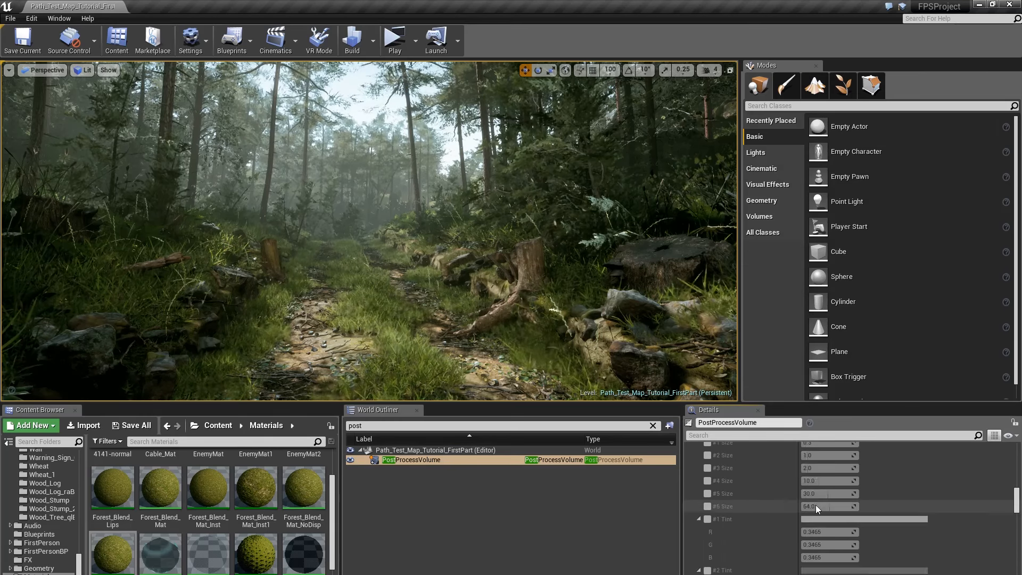
scroll(815, 505, up, 6)
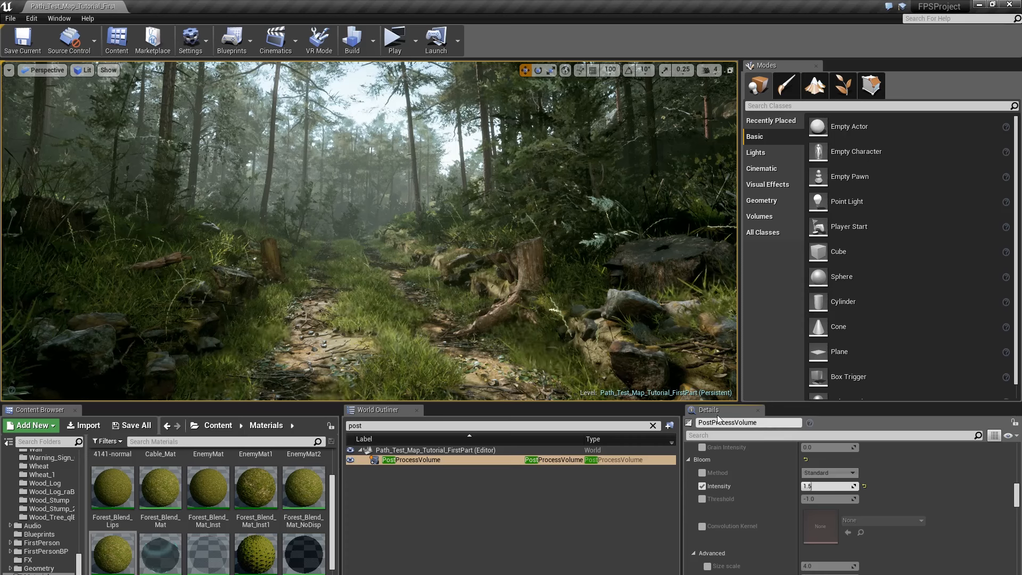
drag(816, 485, 851, 482)
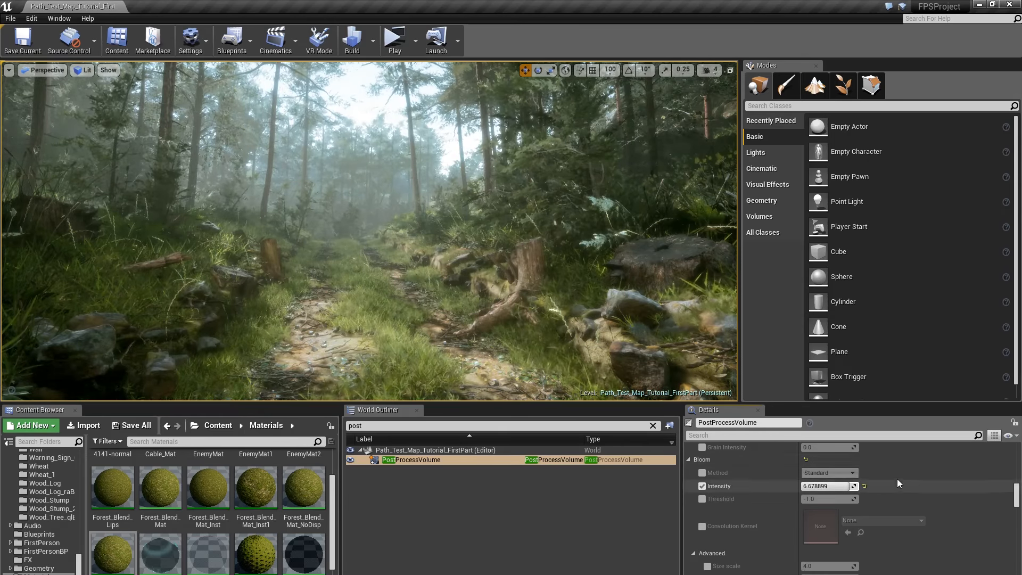
drag(829, 485, 811, 486)
click(825, 486)
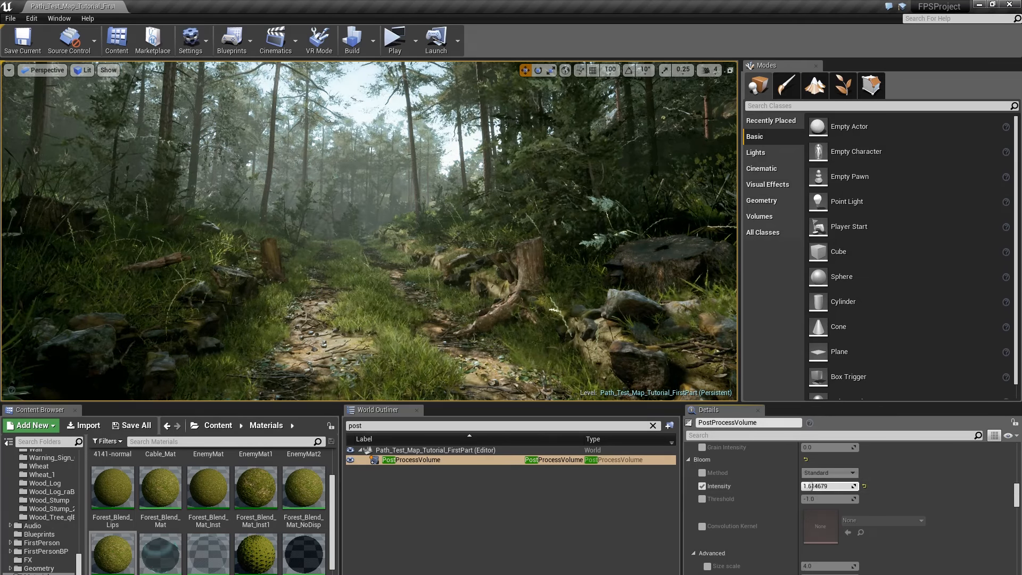
text(1.5)
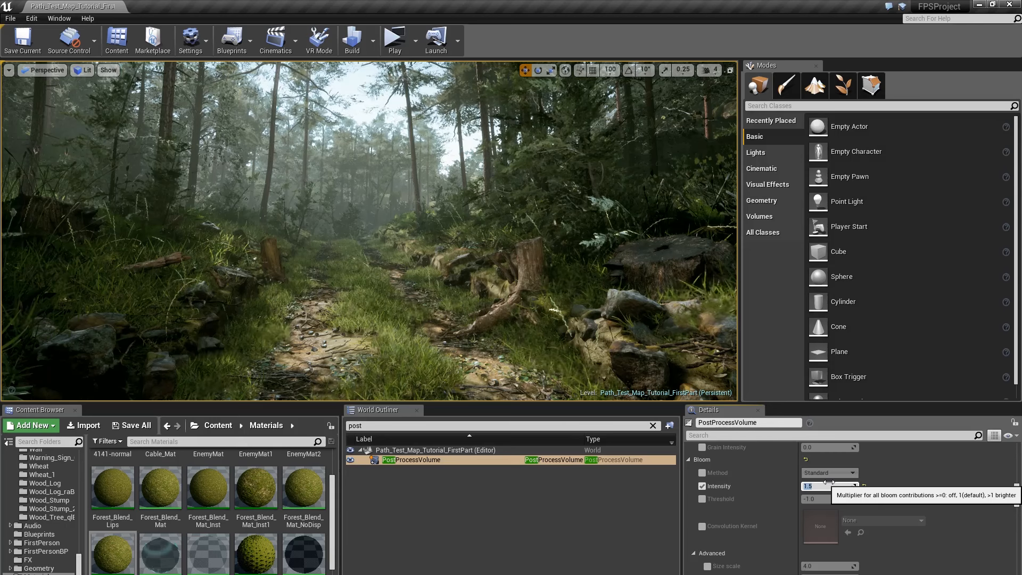
Step: Examine the Auto Exposure minimum and maximum brightness, its low and high percent values, and the Lens Flares intensity
scroll(833, 505, down, 5)
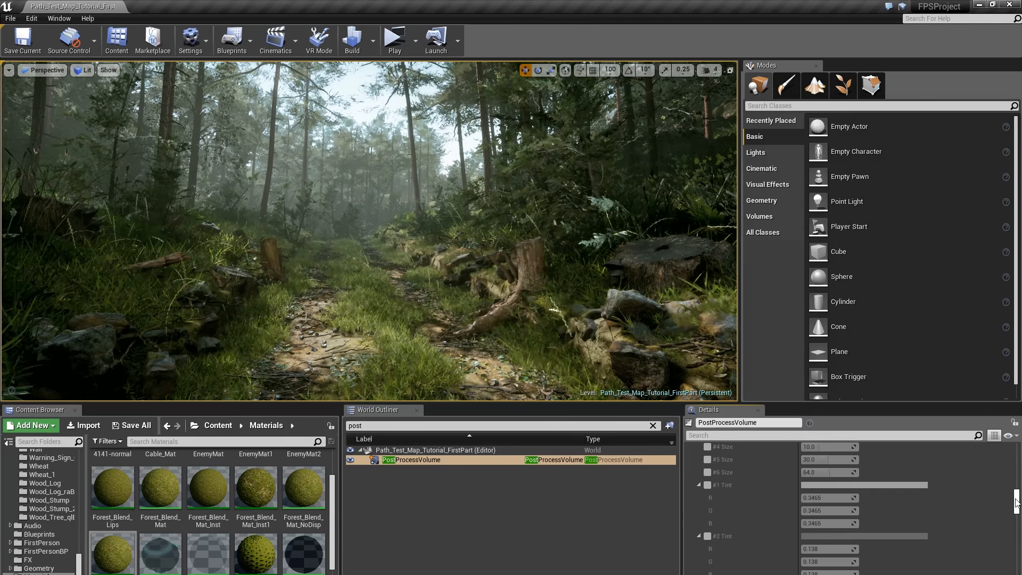
drag(1016, 502, 1017, 527)
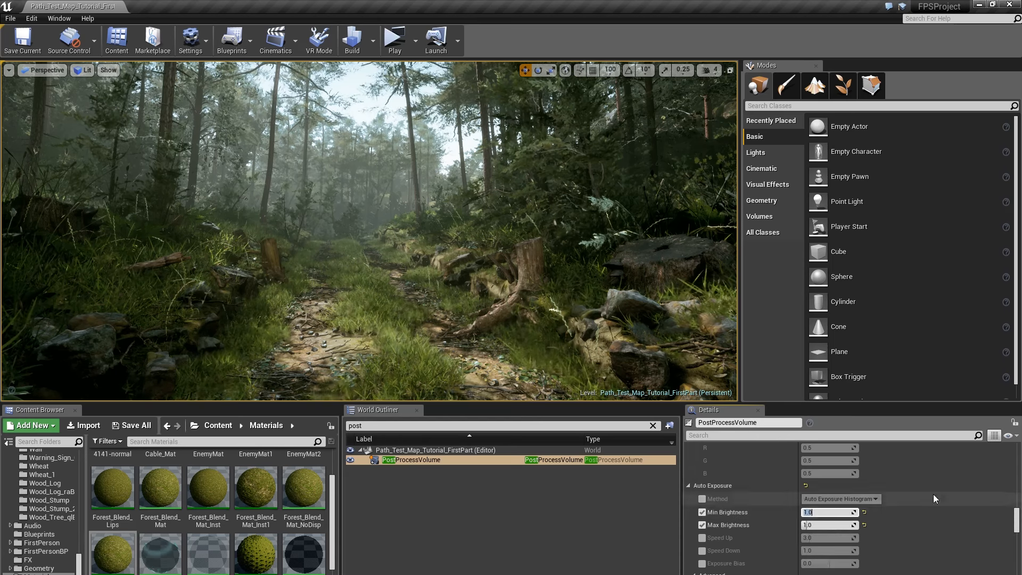
click(824, 511)
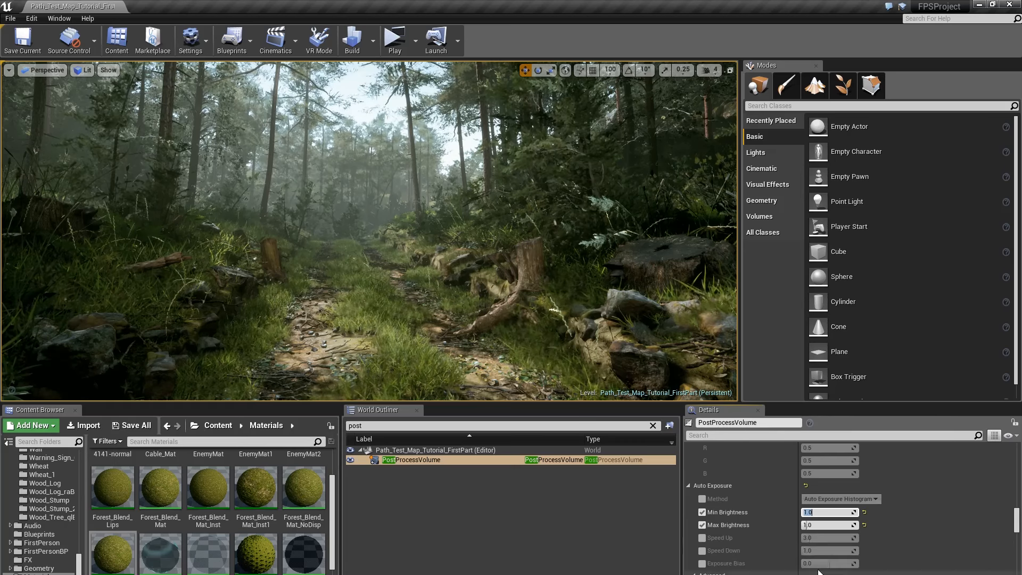
scroll(831, 556, down, 5)
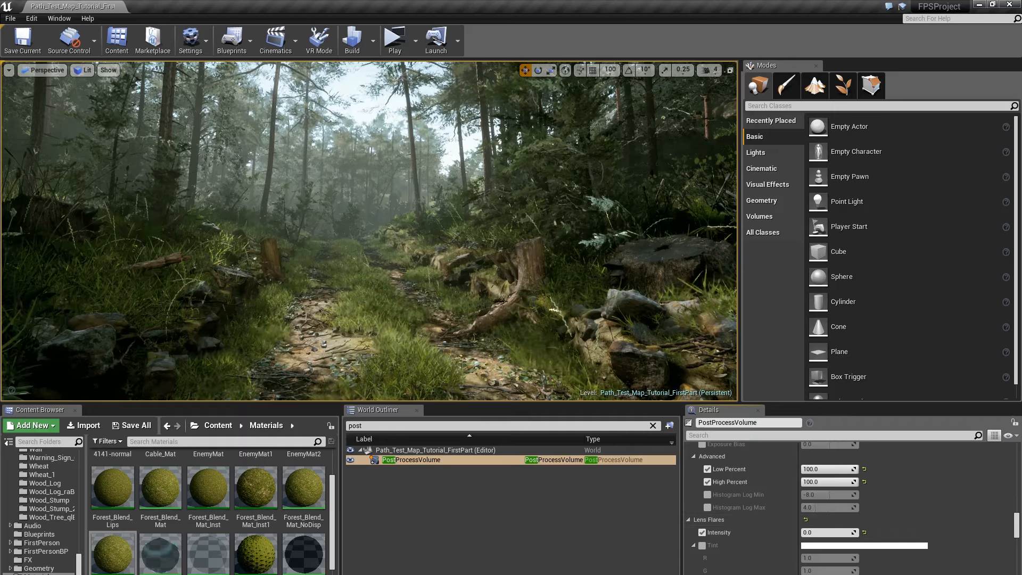
right_drag(532, 288, 497, 297)
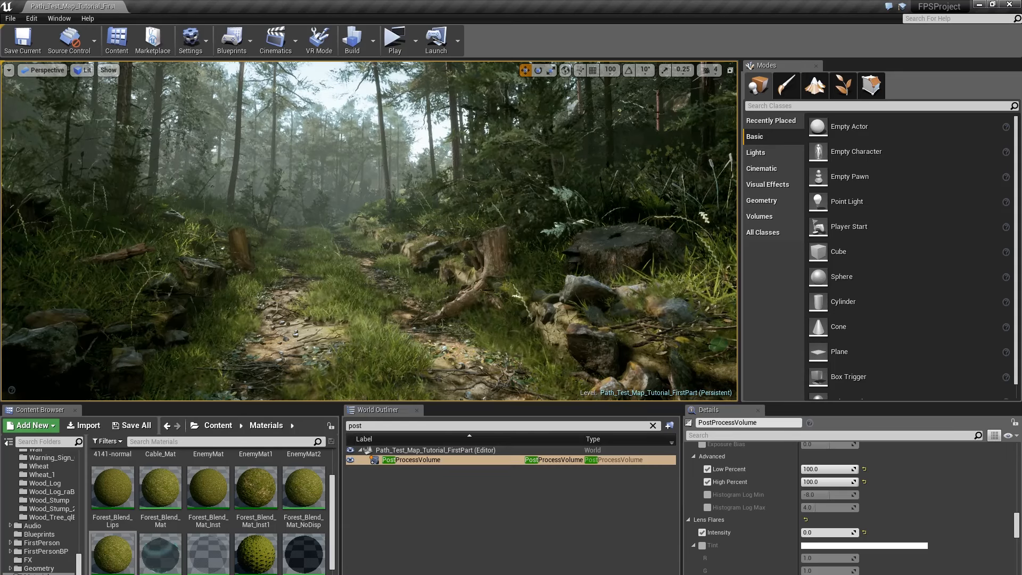
scroll(889, 484, down, 2)
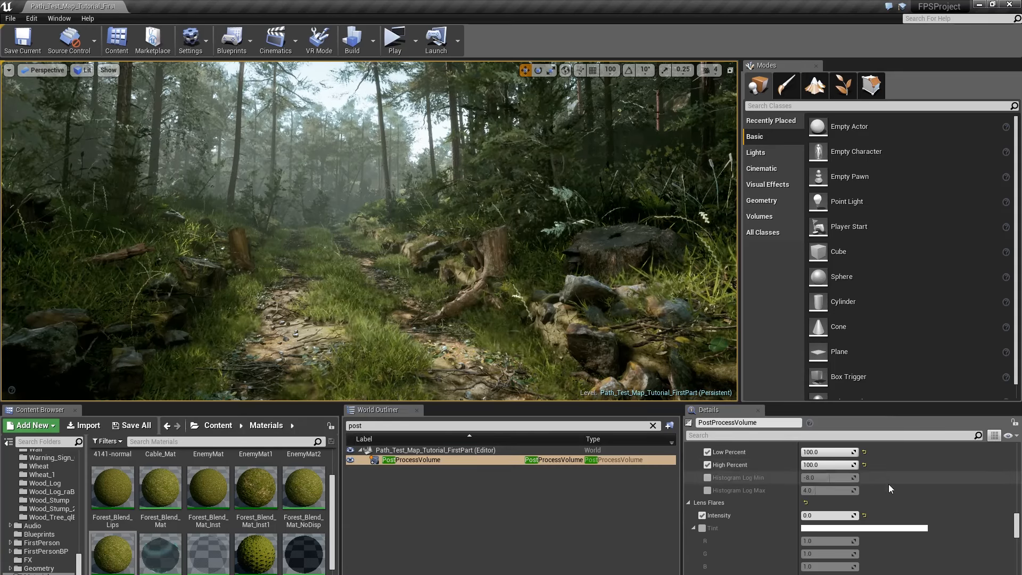
scroll(889, 483, up, 2)
scroll(889, 488, down, 2)
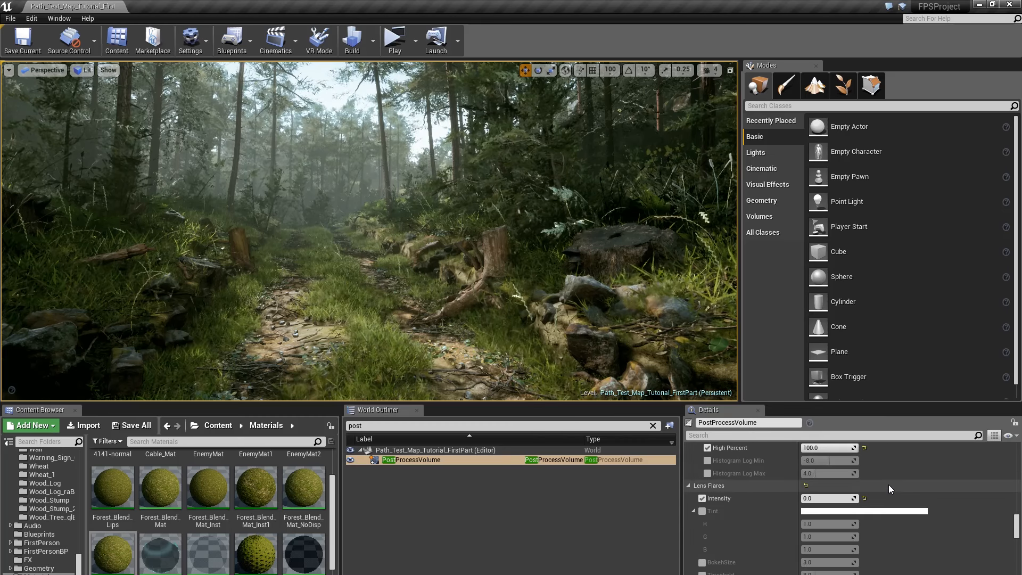
Step: Compare the Ambient Occlusion intensity at 1.0, 0.65 and 0.0 in the forest, ending at 0.65
scroll(835, 487, down, 6)
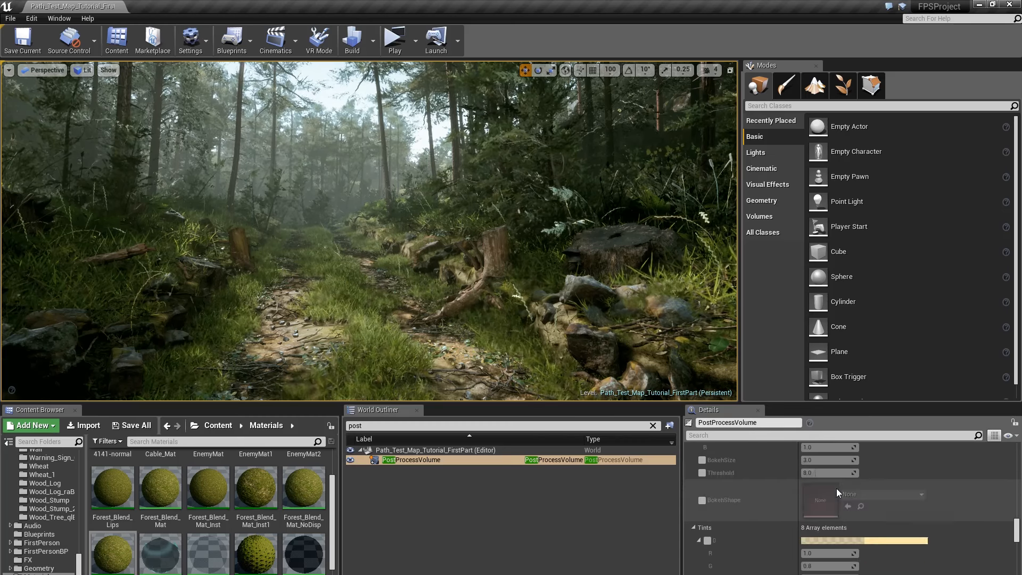
scroll(836, 487, down, 20)
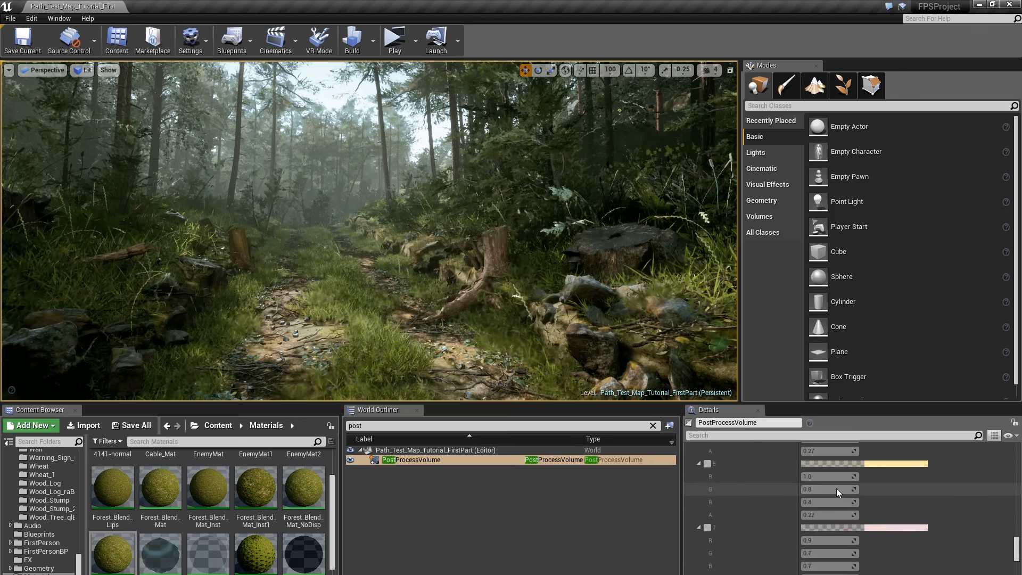
scroll(836, 488, down, 8)
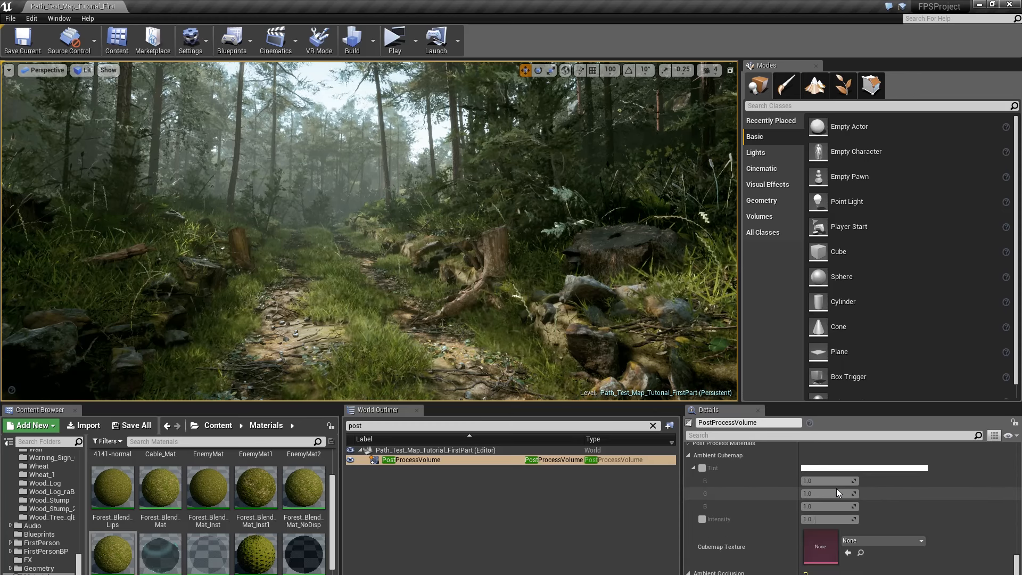
scroll(837, 493, down, 4)
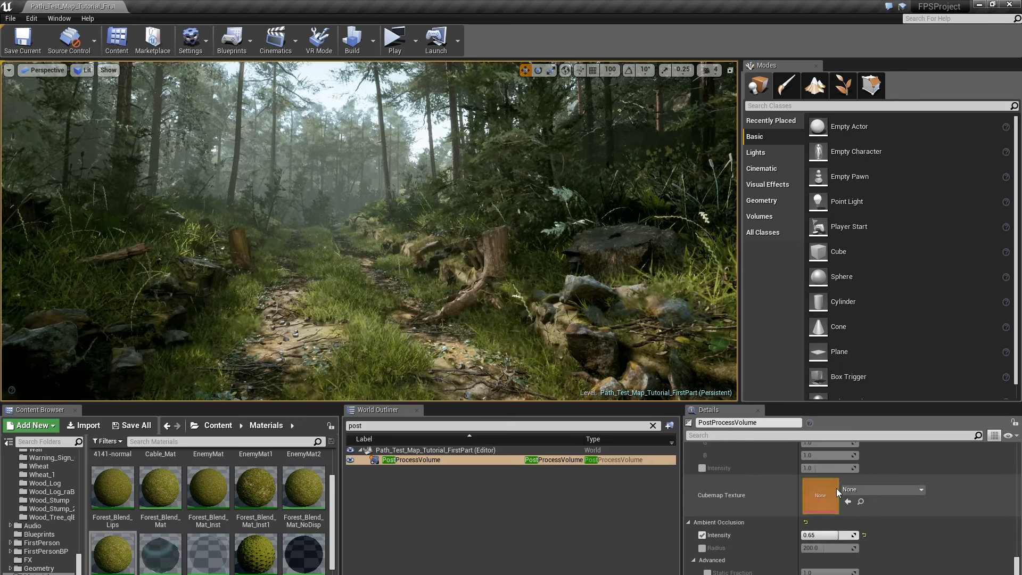
click(826, 535)
text(1.0)
key(Return)
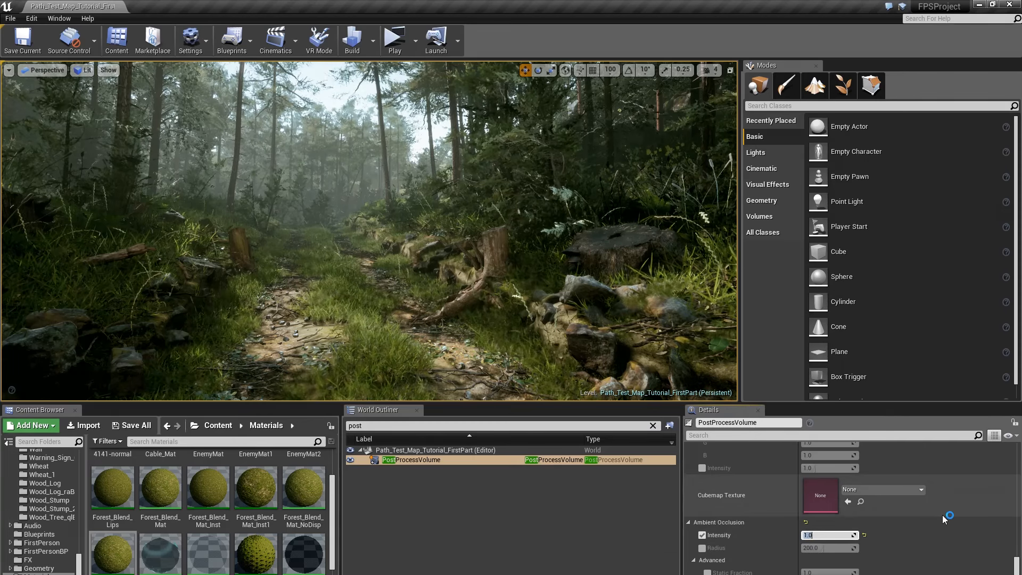
text(0.65)
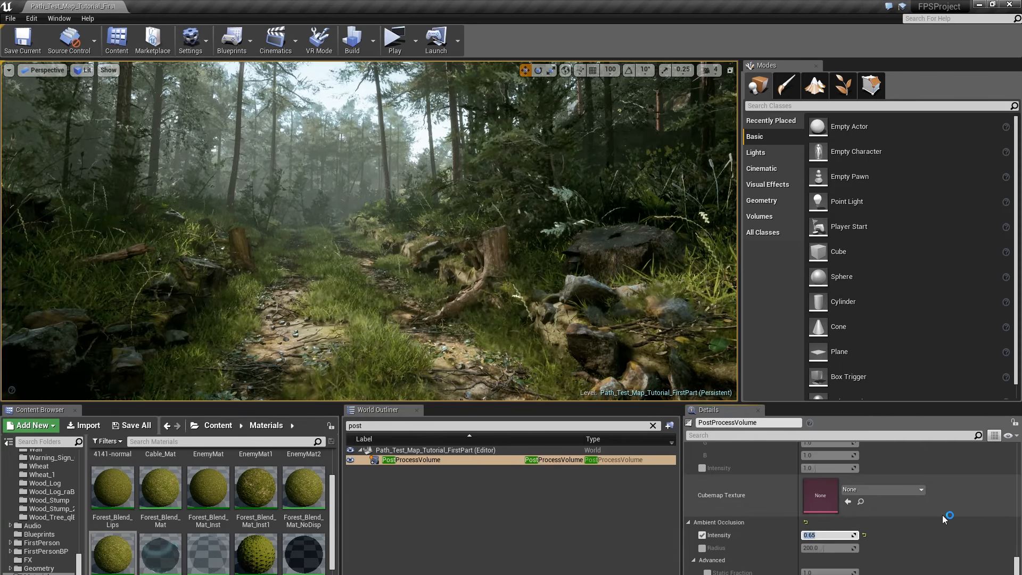
text(1.0)
key(Return)
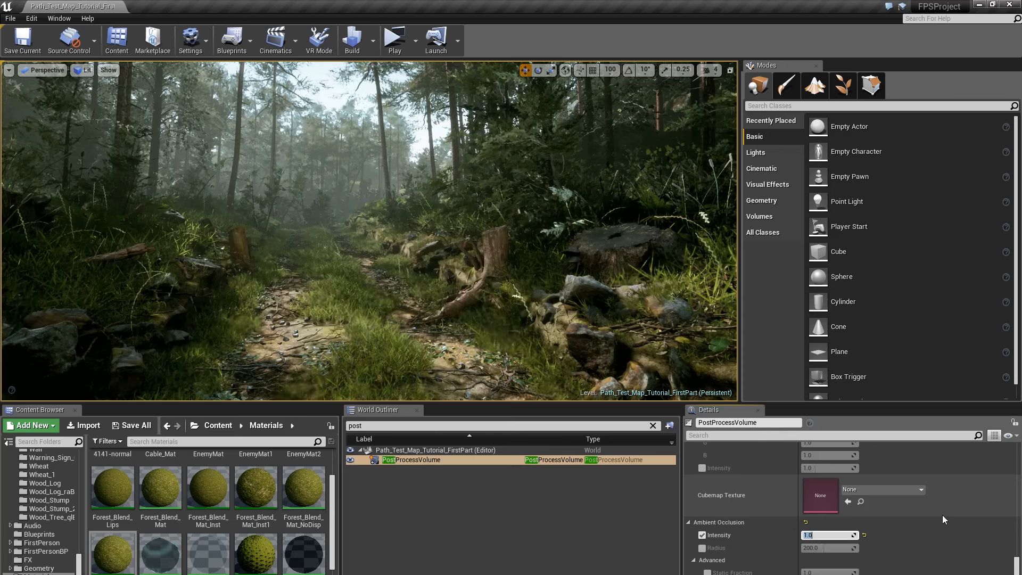
text(0.65)
text(0.0)
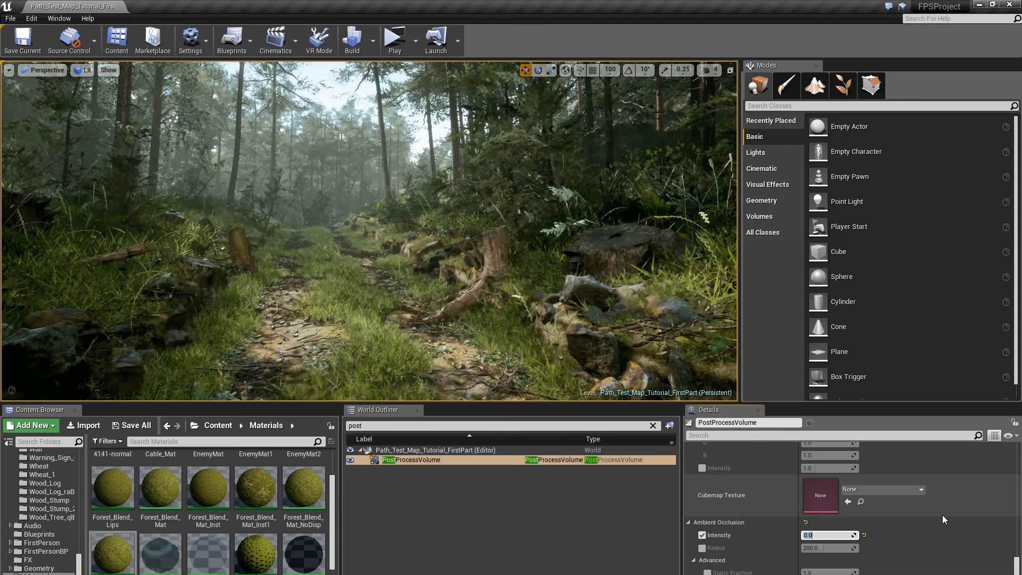
text(0.65)
key(Return)
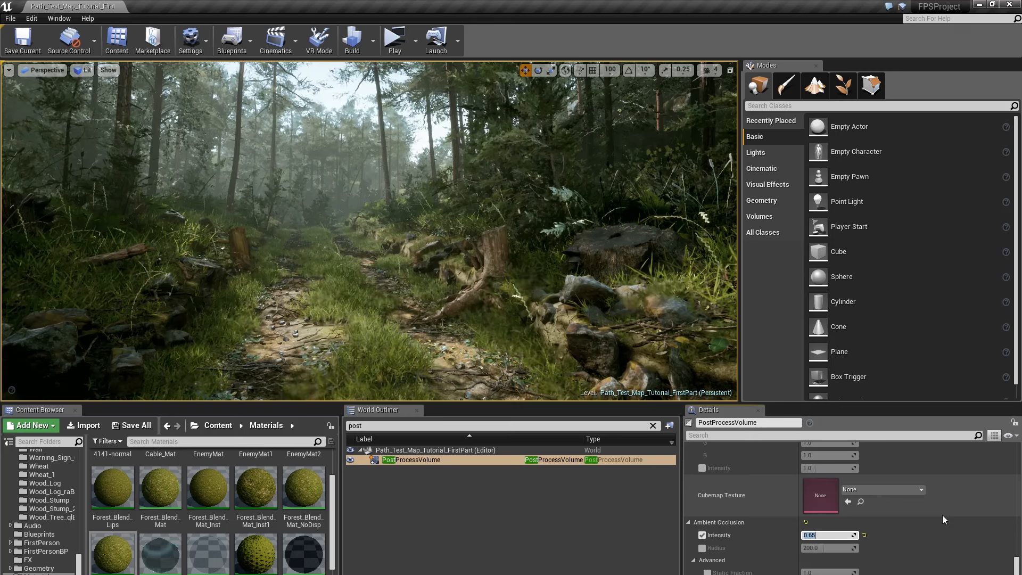
Step: Review the Ambient Occlusion quality, Global Illumination and Screen Space Reflections settings, plus the white balance and Color Grading LUT
scroll(906, 531, down, 5)
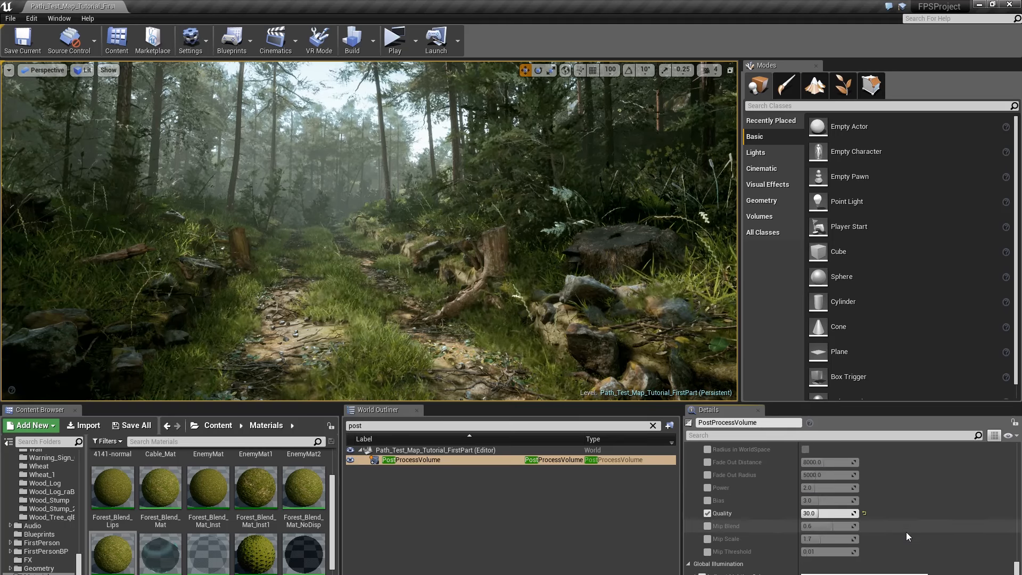
scroll(906, 532, down, 3)
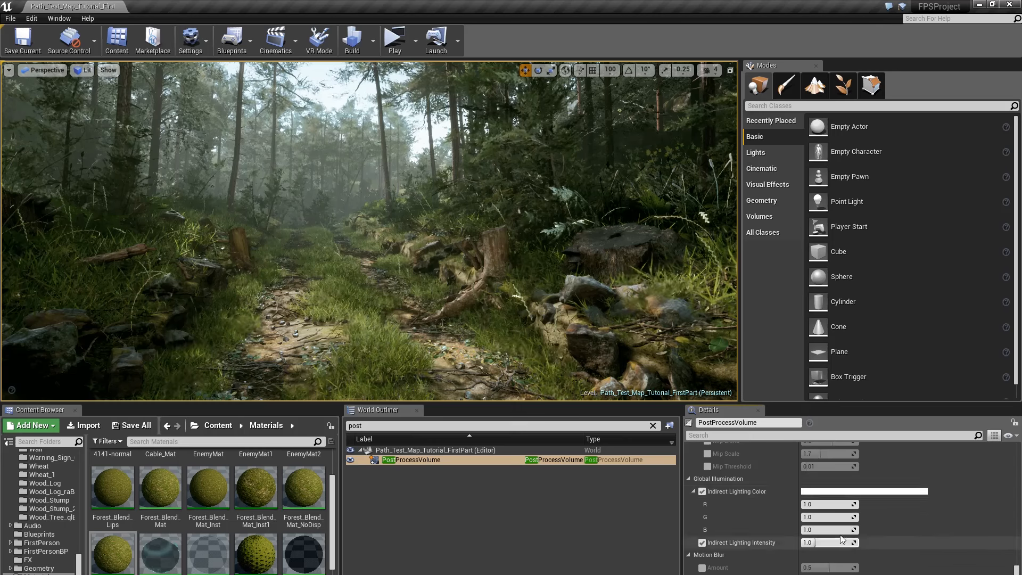
scroll(850, 523, down, 8)
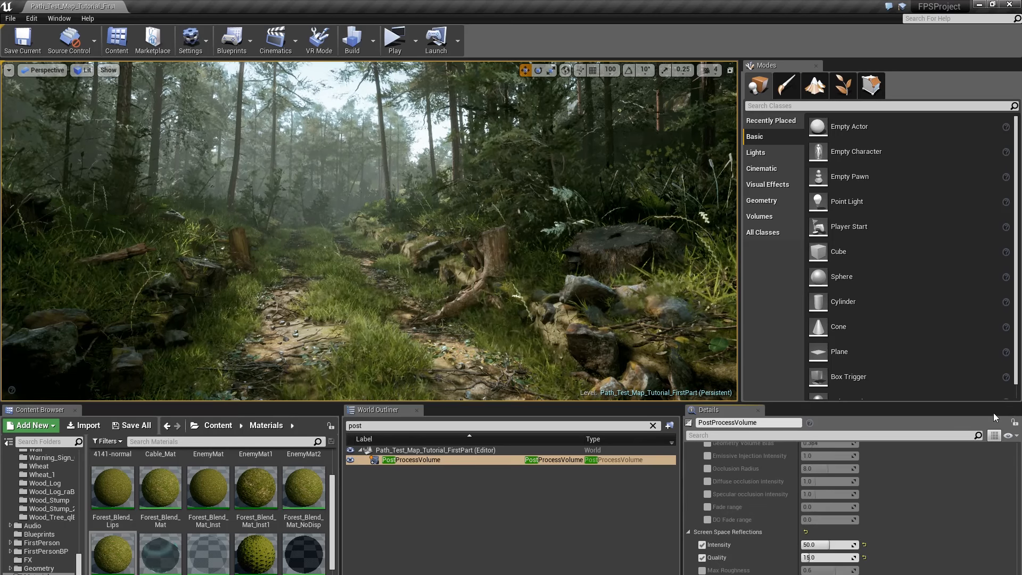
scroll(806, 558, up, 15)
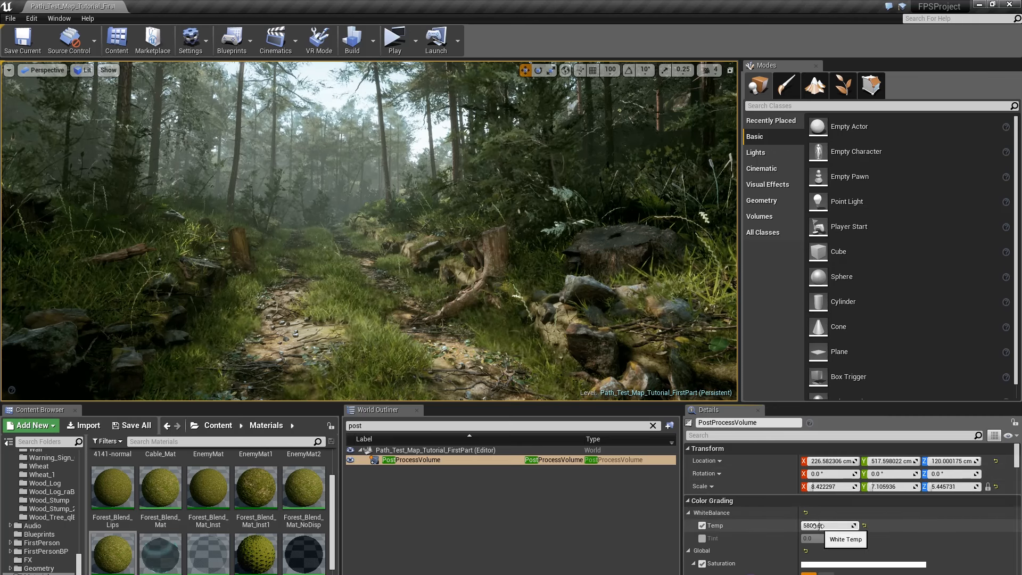
scroll(823, 528, down, 3)
scroll(826, 520, down, 10)
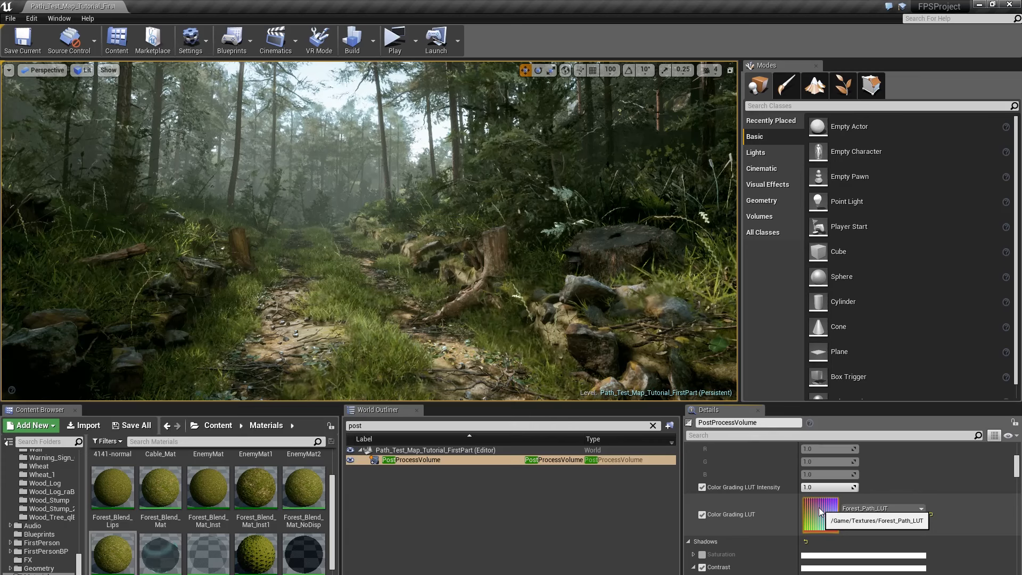
scroll(819, 507, down, 3)
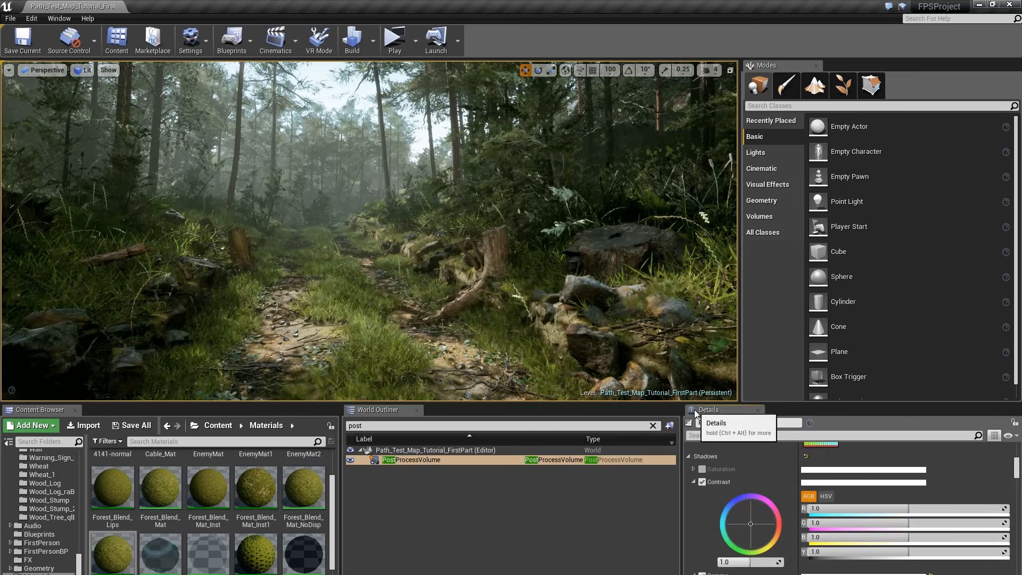
Step: Filter the post process volume's properties by "enable" and switch the volume off and on again to compare the forest
click(894, 433)
text(enable)
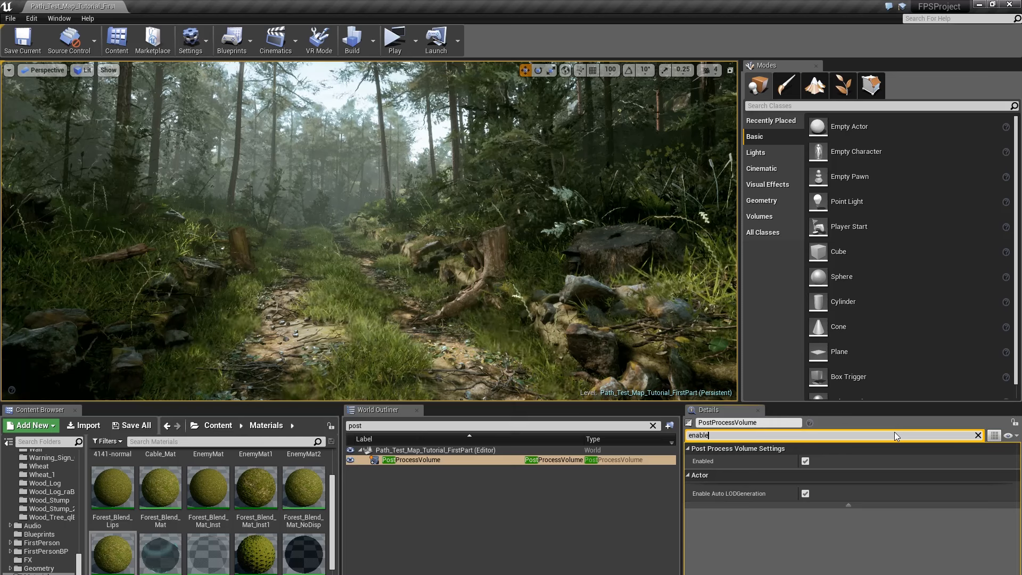
click(805, 461)
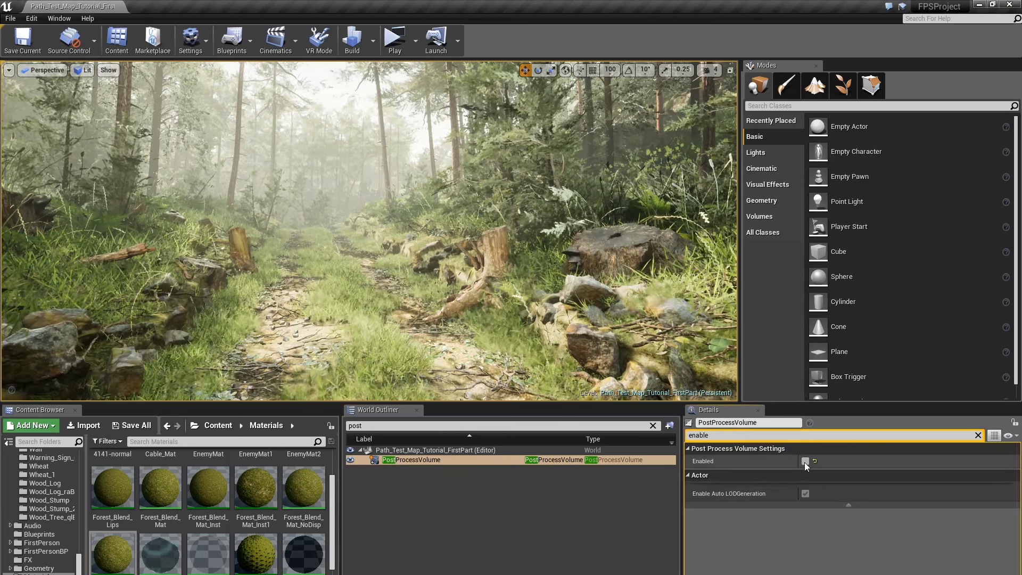
click(804, 461)
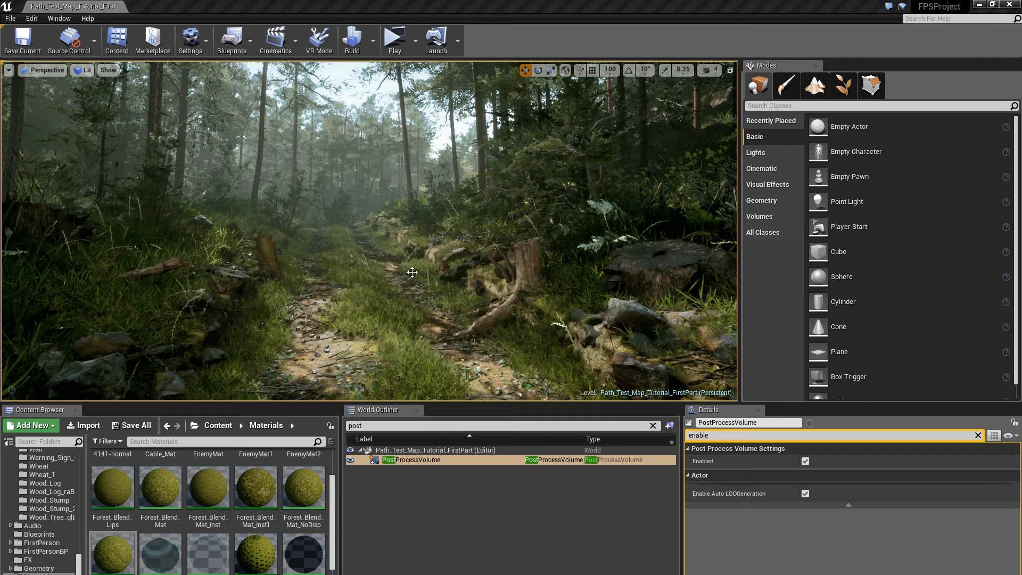
Step: Inspect the path up close by selecting its foliage, the Test_Path_plane3 ground mesh and the Side_Lips mesh along its edge
right_drag(412, 272, 453, 299)
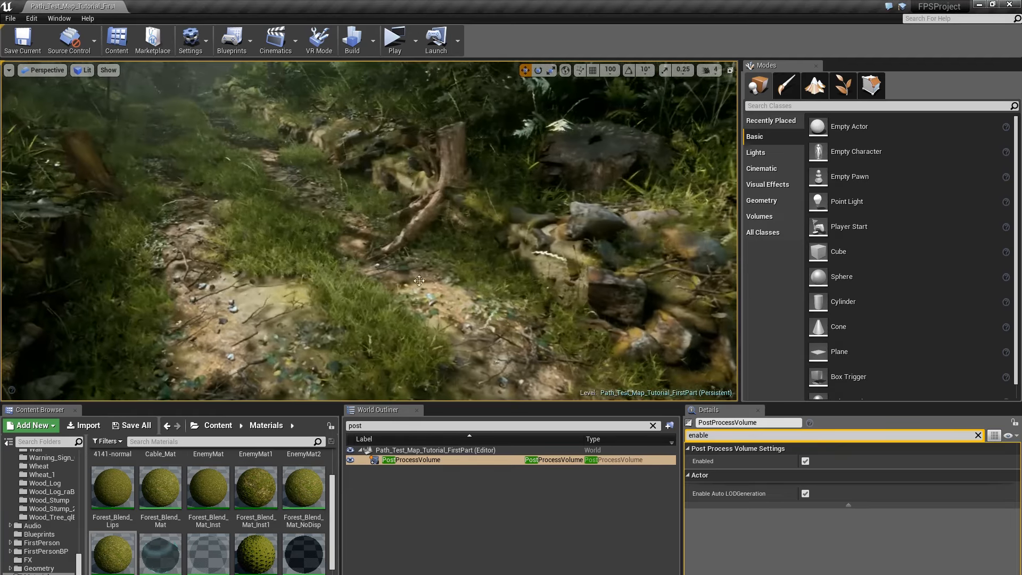
click(456, 294)
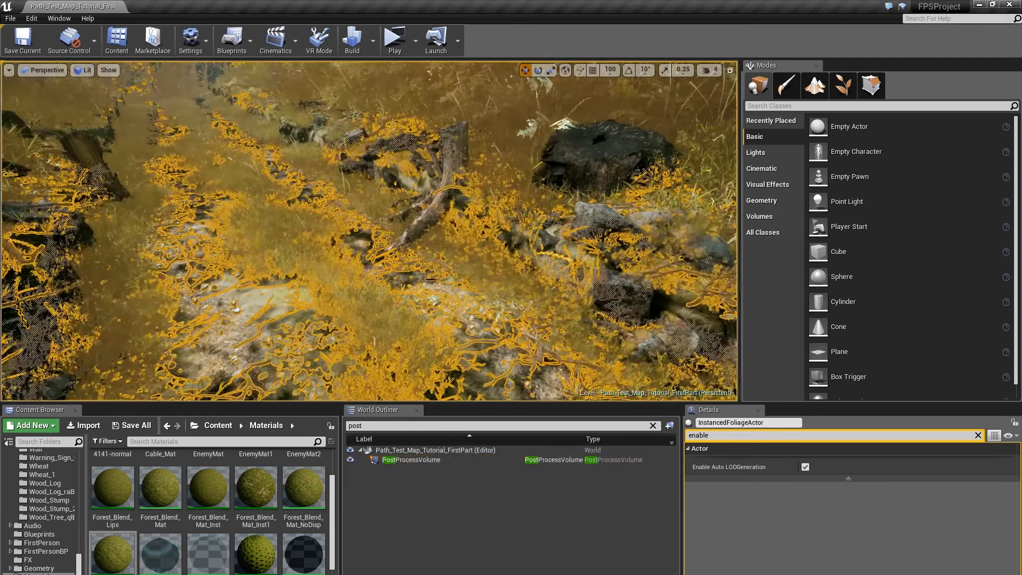
click(430, 280)
mouse_move(430, 279)
right_down()
mouse_move(426, 268)
mouse_move(434, 282)
right_up()
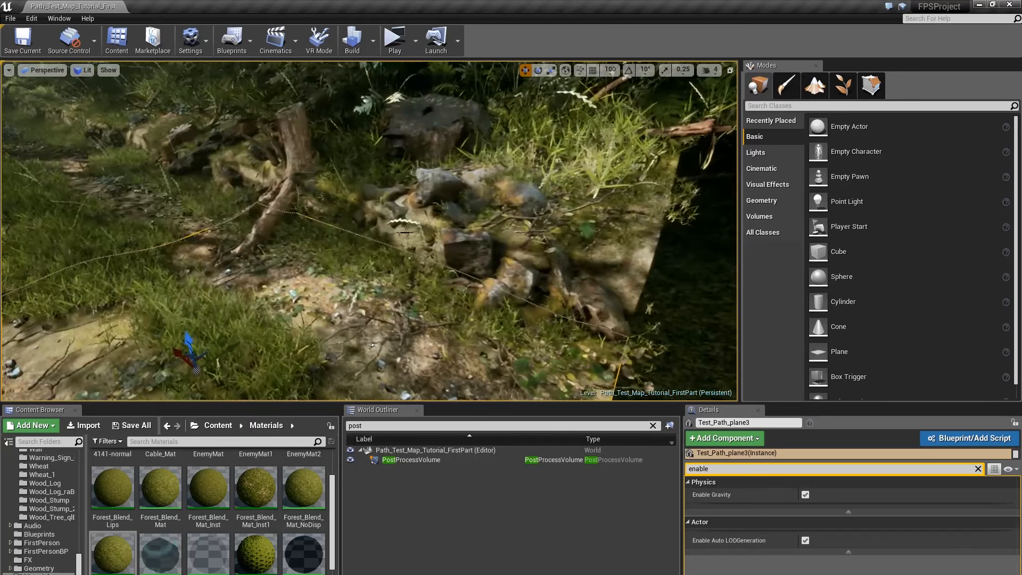
click(407, 232)
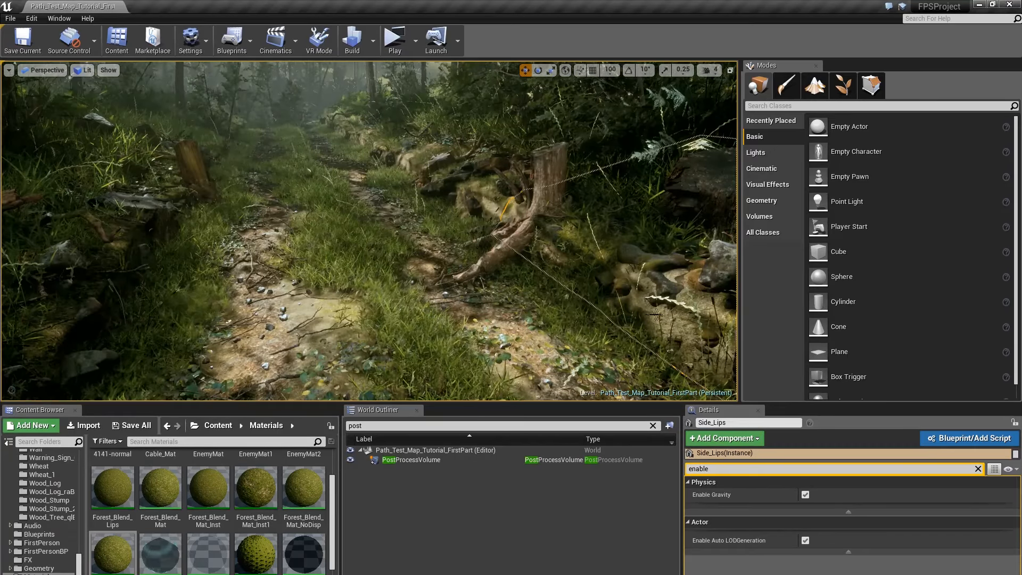
Step: Inspect the rock mesh and the wood stump along the path's edge by selecting each, and clear the selection
key(Escape)
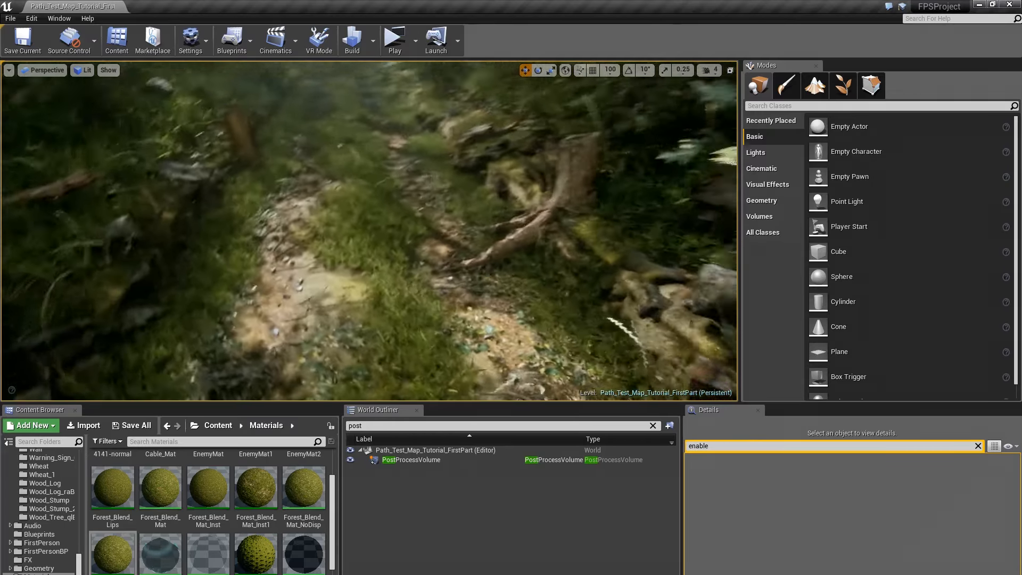
right_drag(370, 231, 511, 213)
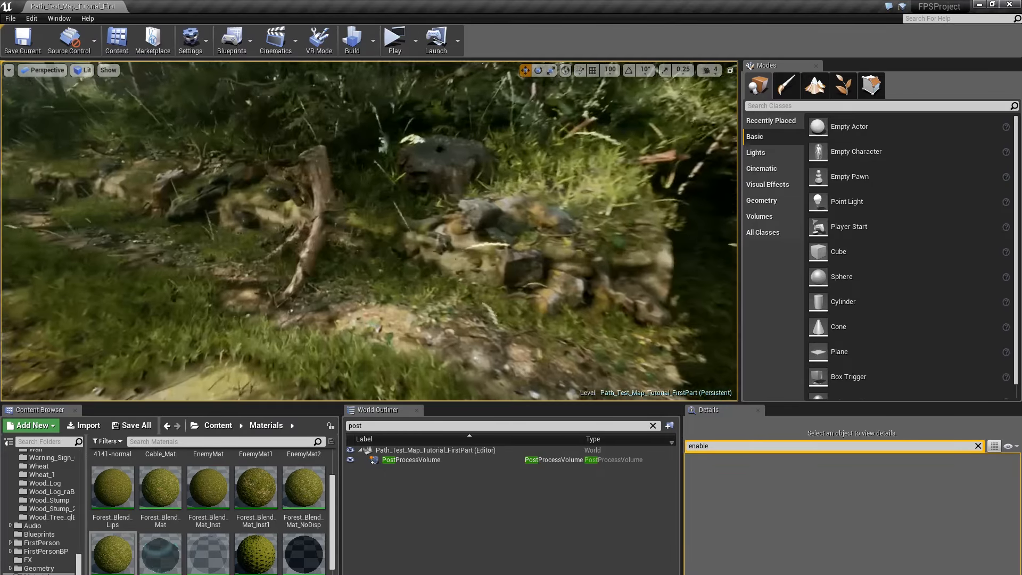
click(535, 208)
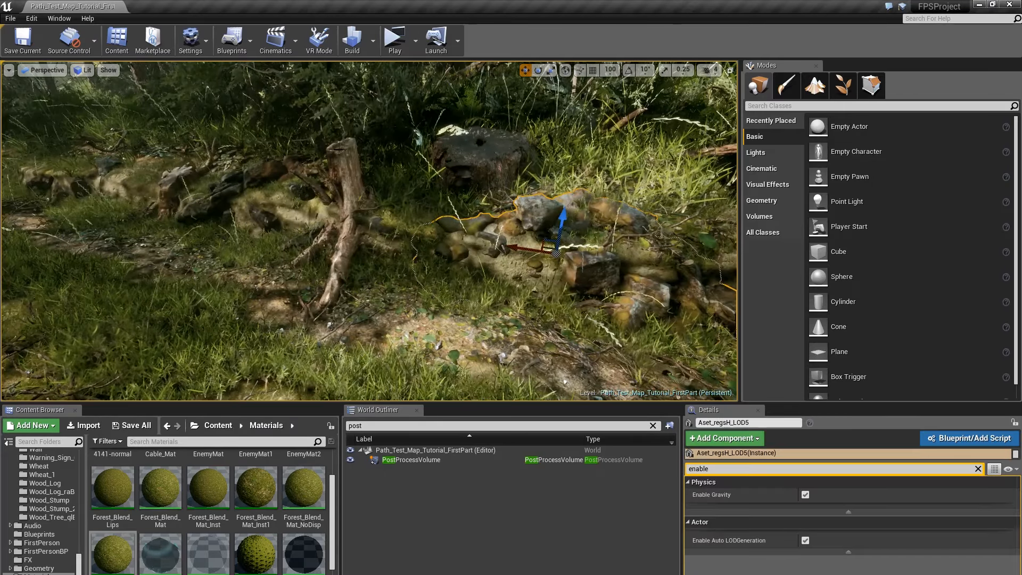
click(339, 149)
key(Escape)
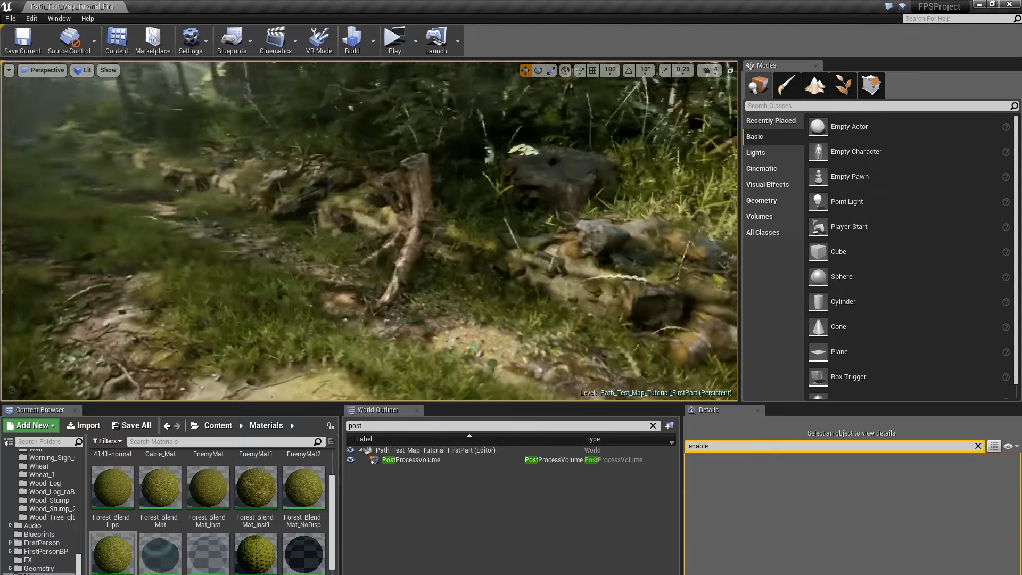
Step: Examine the path's ground and banks up close, select the rooted wood stump, and look over the whole forest with nothing selected
right_drag(369, 230, 235, 231)
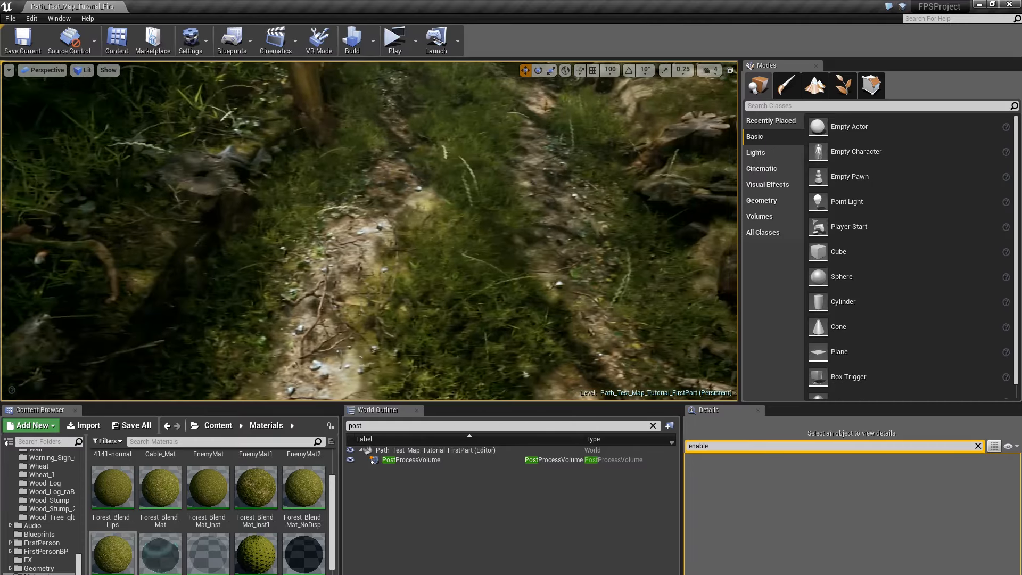
right_drag(369, 230, 362, 177)
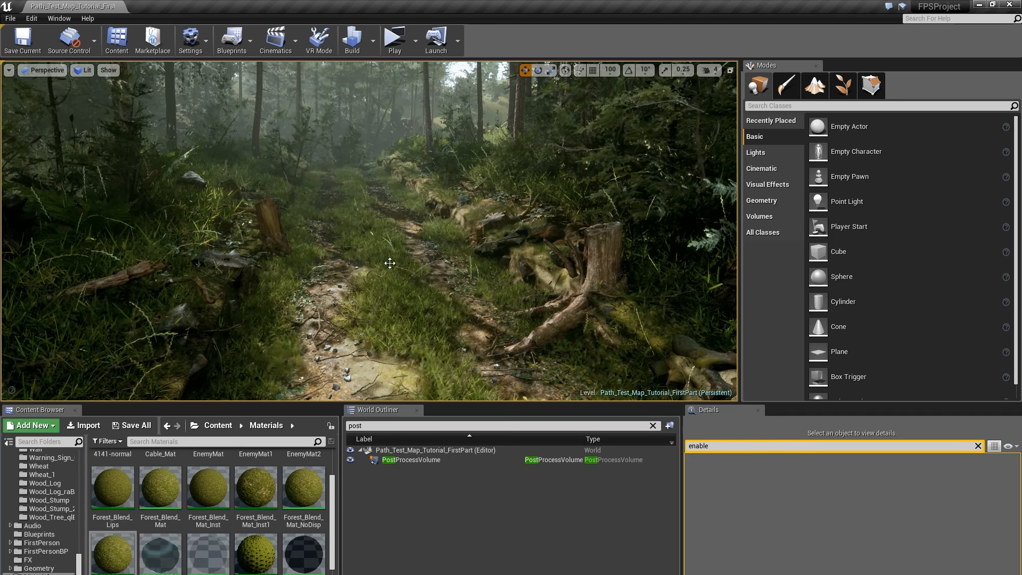
key(a)
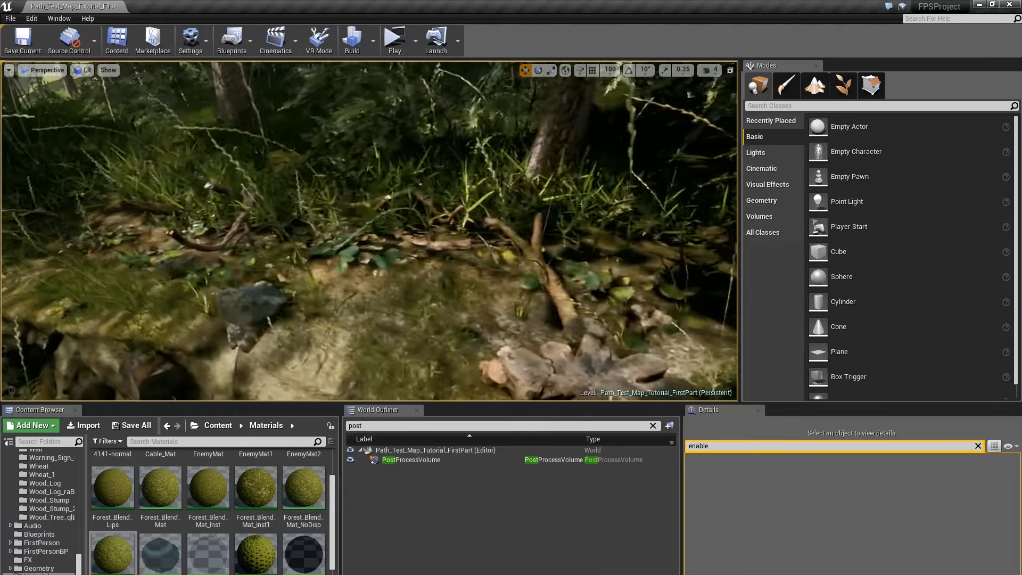
key(s)
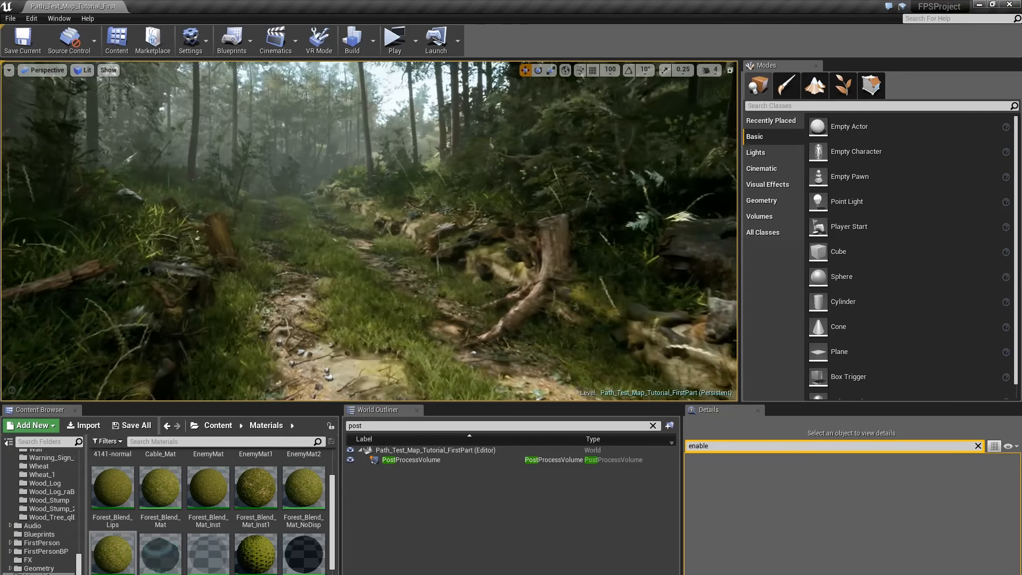
click(543, 229)
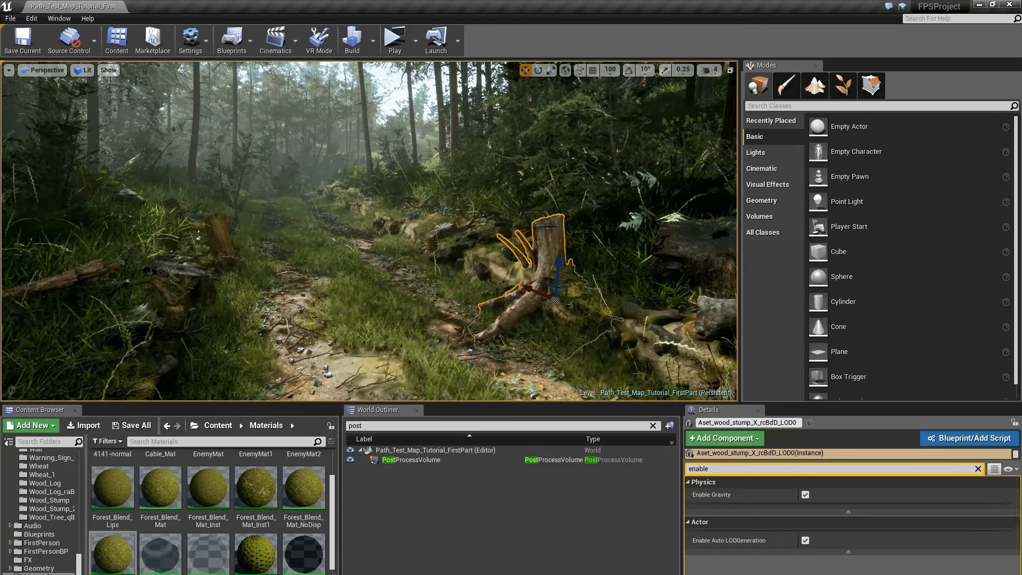
key(Escape)
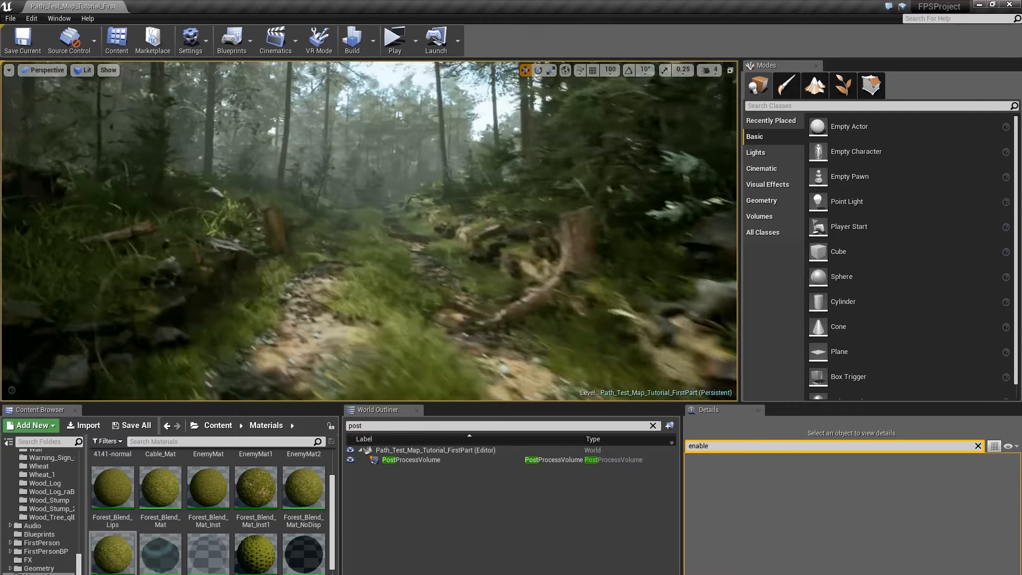
right_drag(370, 231, 351, 226)
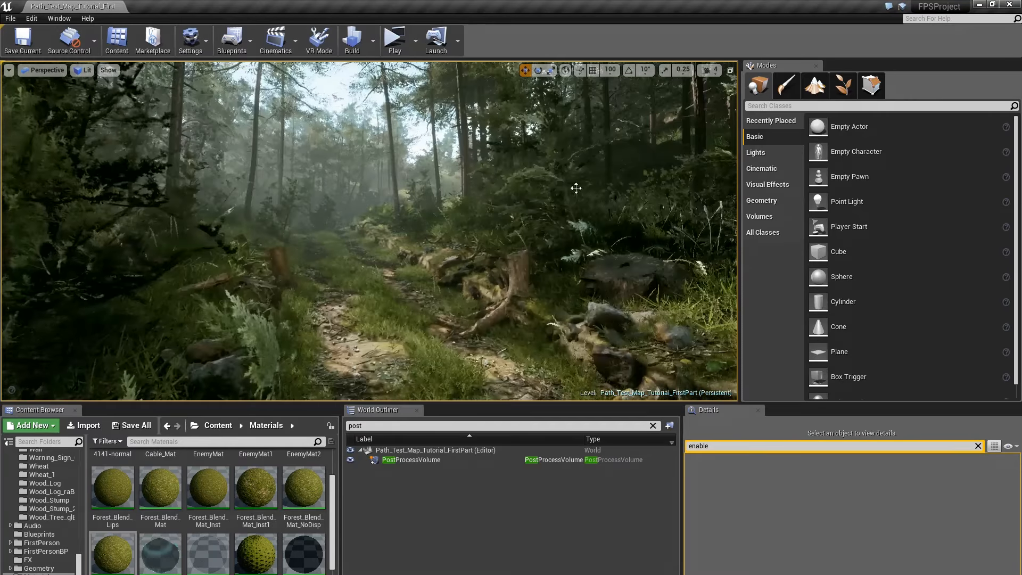